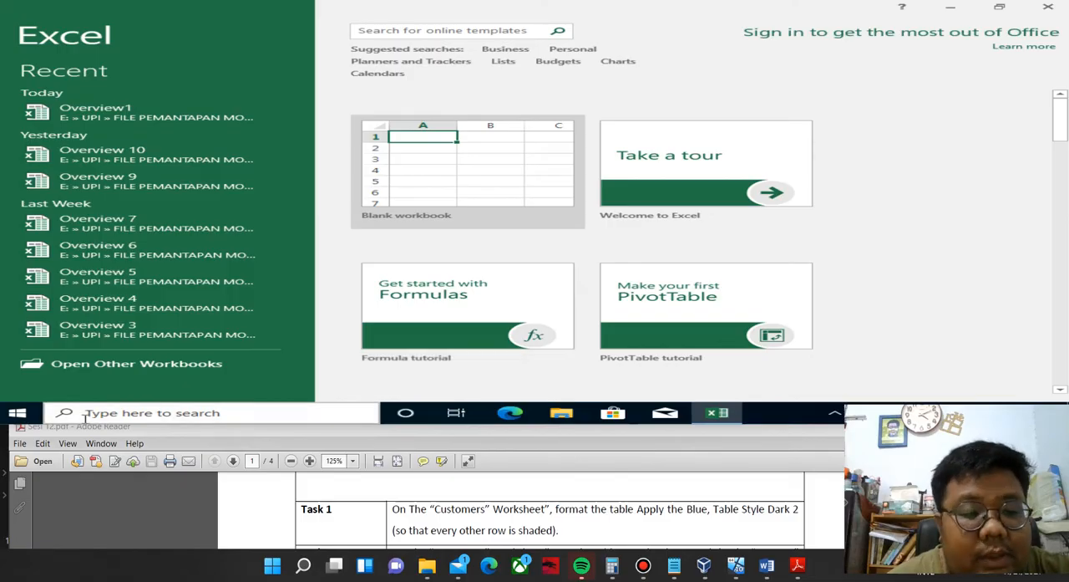
Open the Overview1 workbook from the UPI > FILE PEMANTAPAN MOS 2016 > Overview 1 folder on the DATA (E:) drive.
left_click(210, 421)
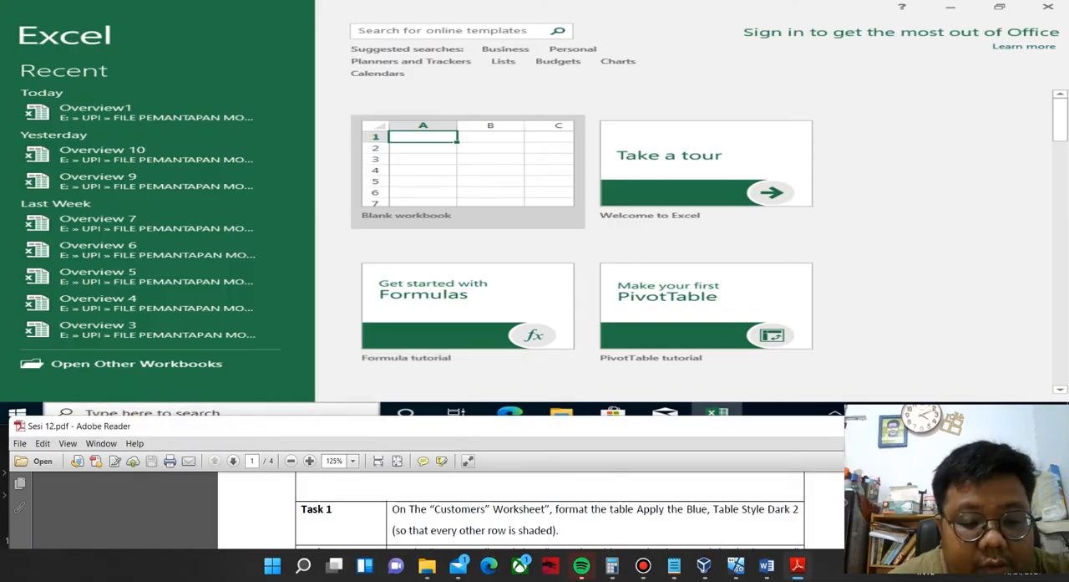
scroll(550, 509, "up", 3)
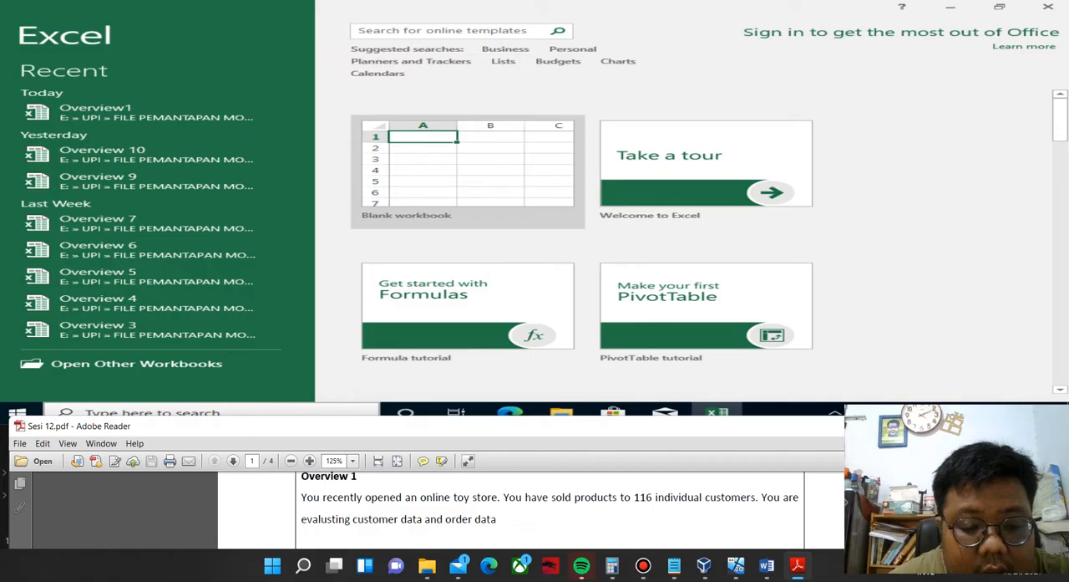
left_click(178, 367)
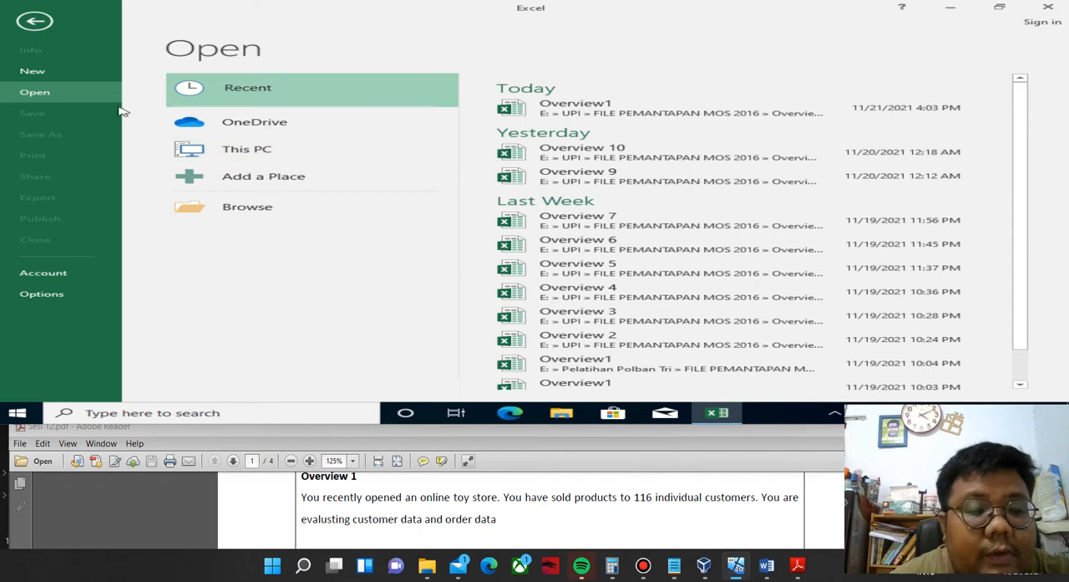
left_click(247, 145)
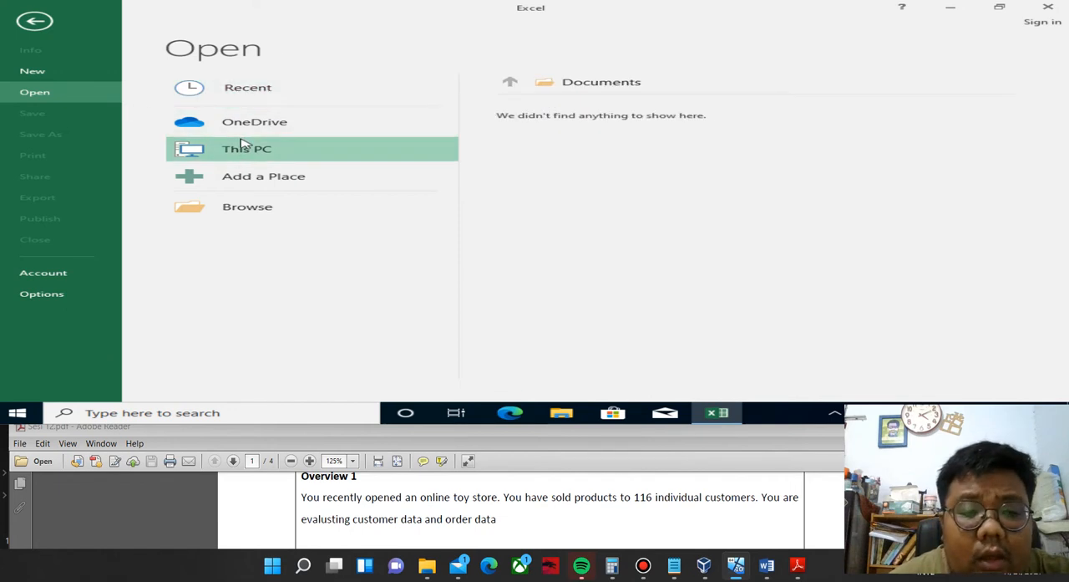
left_click(240, 148)
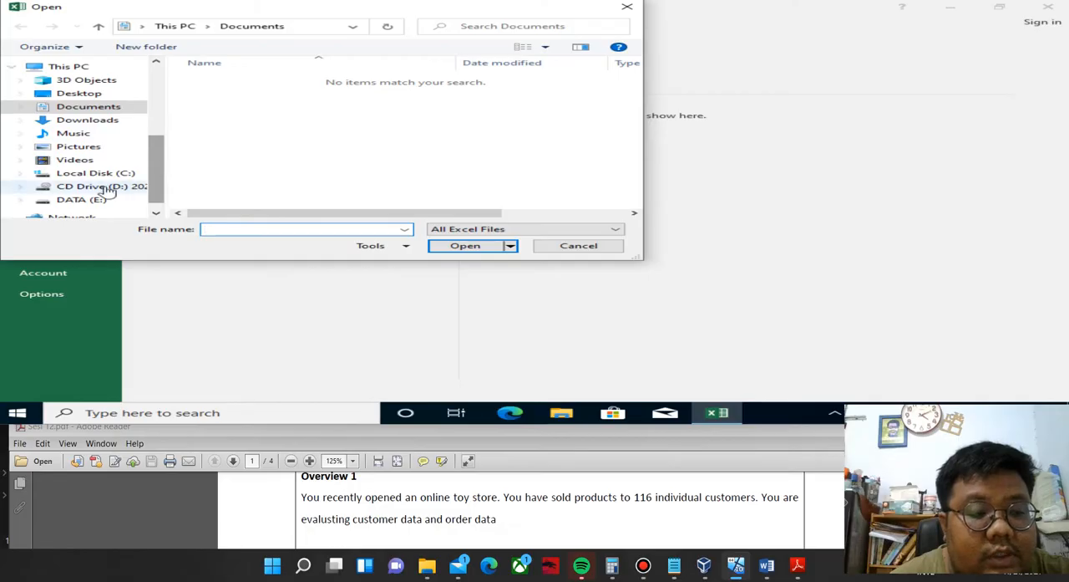
left_click(75, 199)
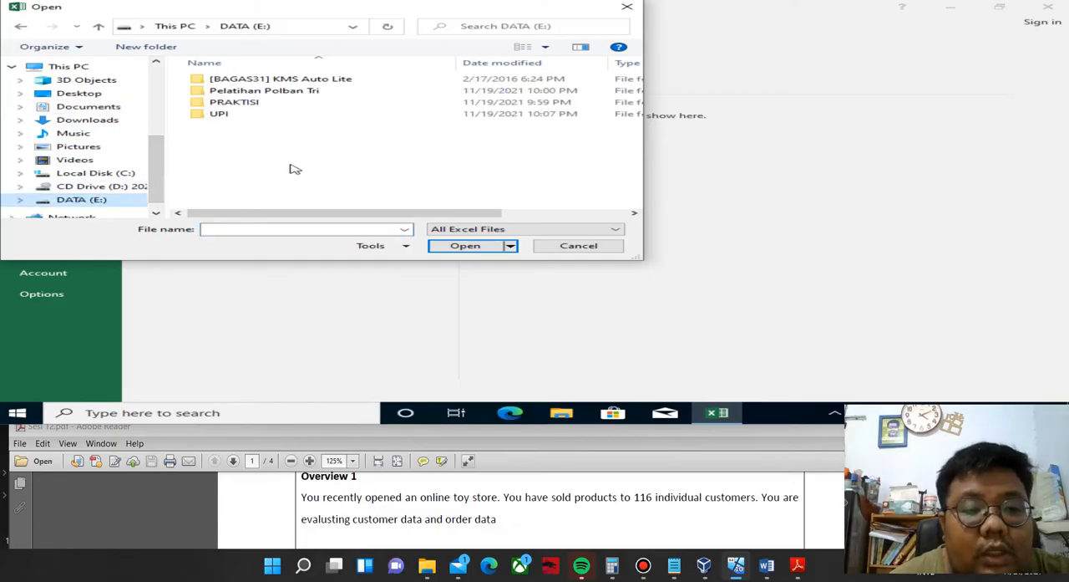
double_click(242, 117)
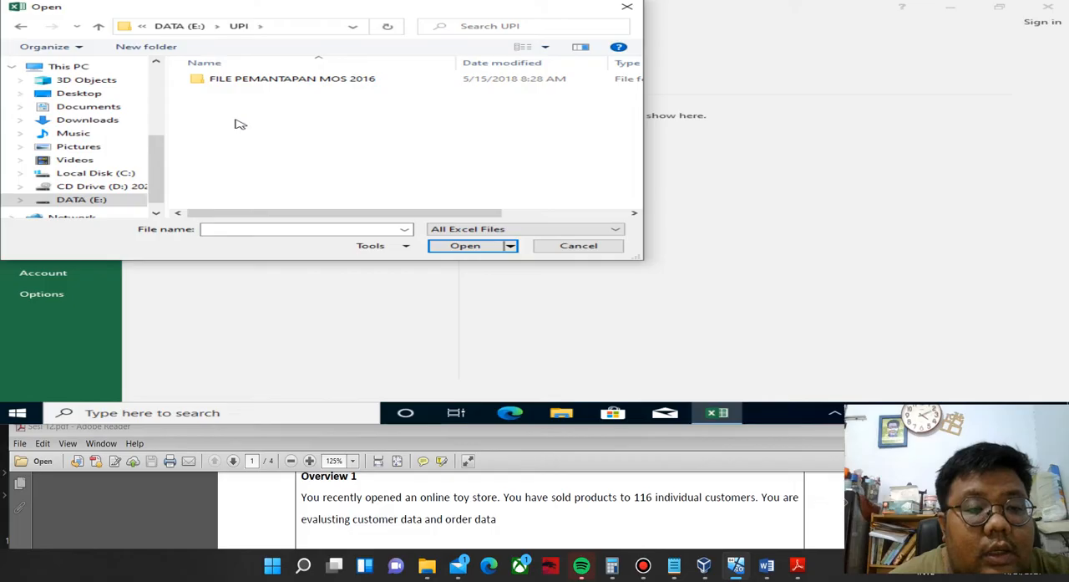
double_click(266, 81)
double_click(265, 81)
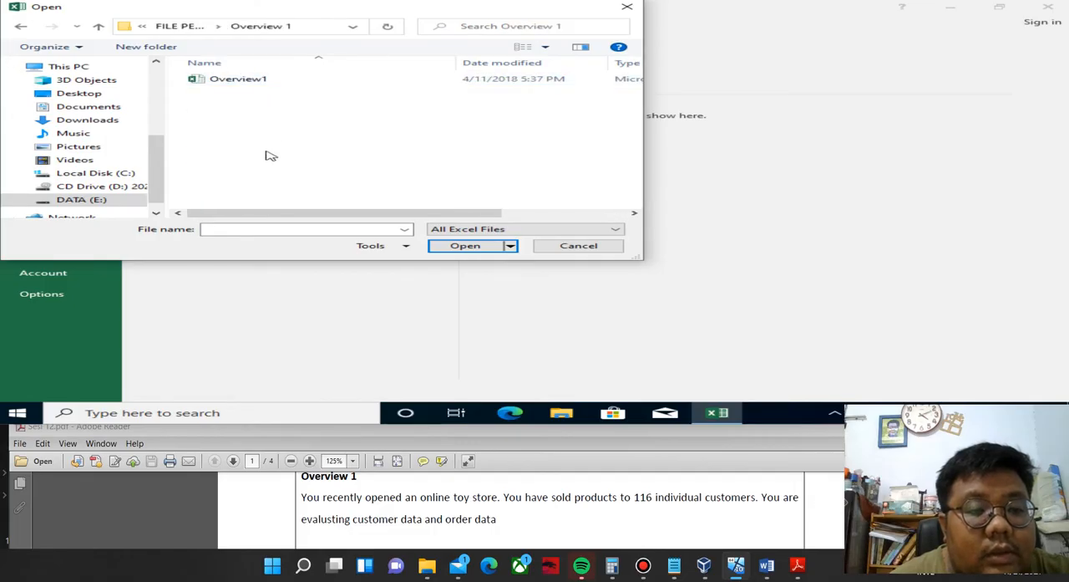
left_click(265, 83)
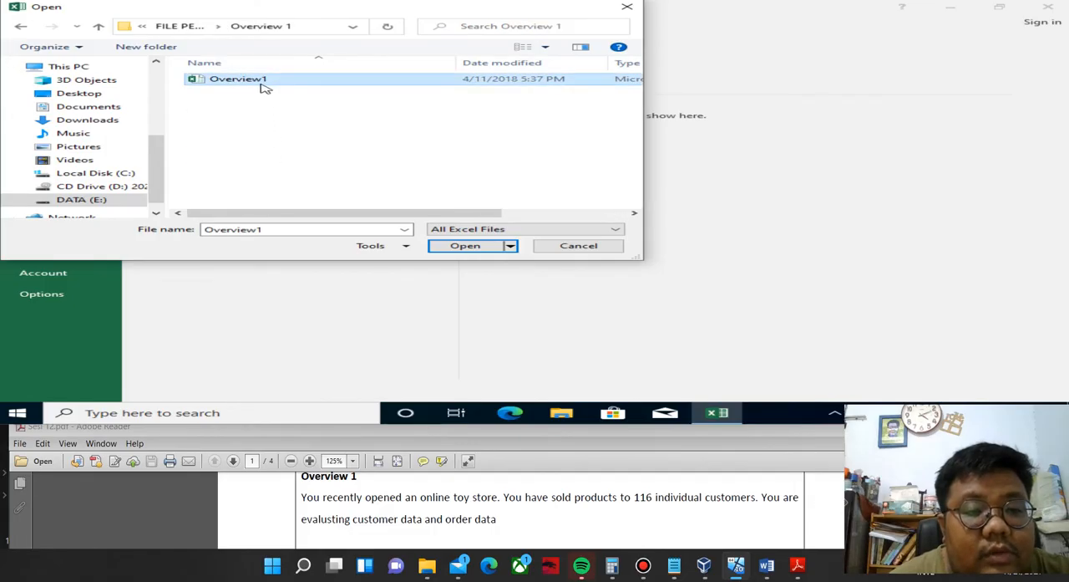
left_click(466, 248)
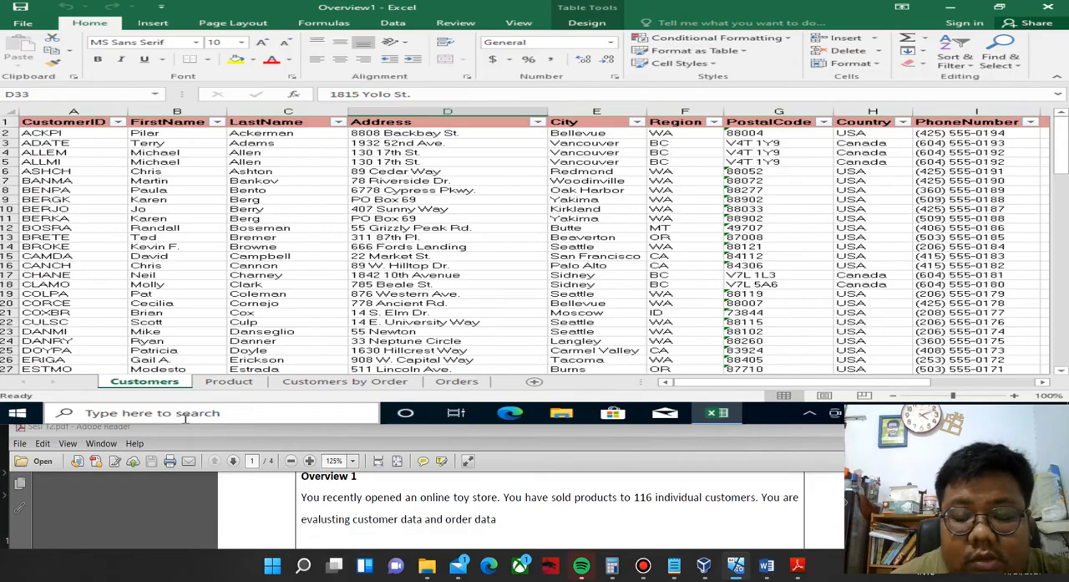
Apply Table Style Dark 2 to the table on the Customers worksheet, with banded rows on.
left_click(378, 518)
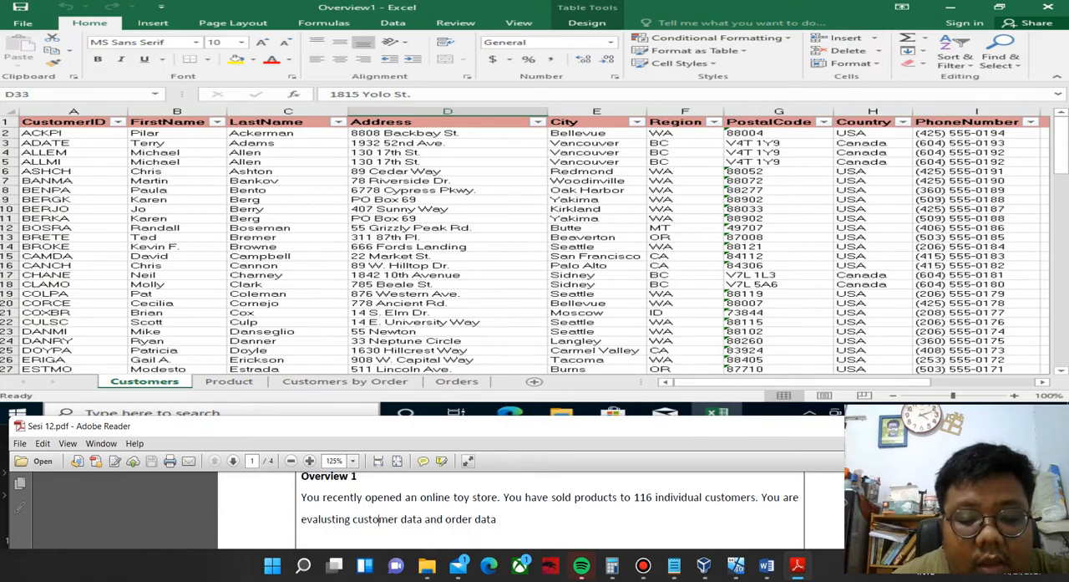
scroll(378, 518, "down", 1)
scroll(378, 492, "down", 2)
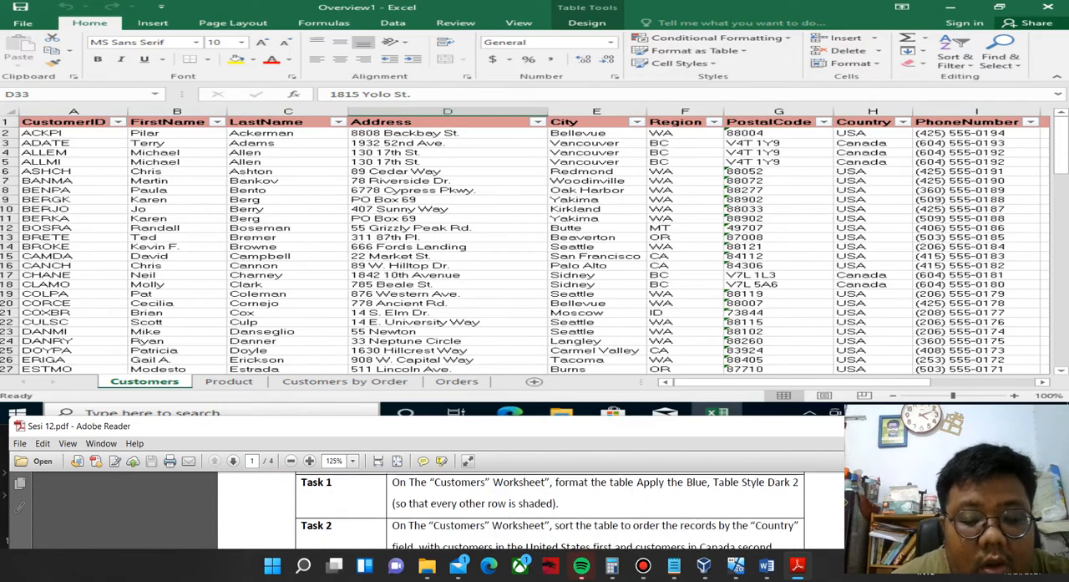
left_click(154, 381)
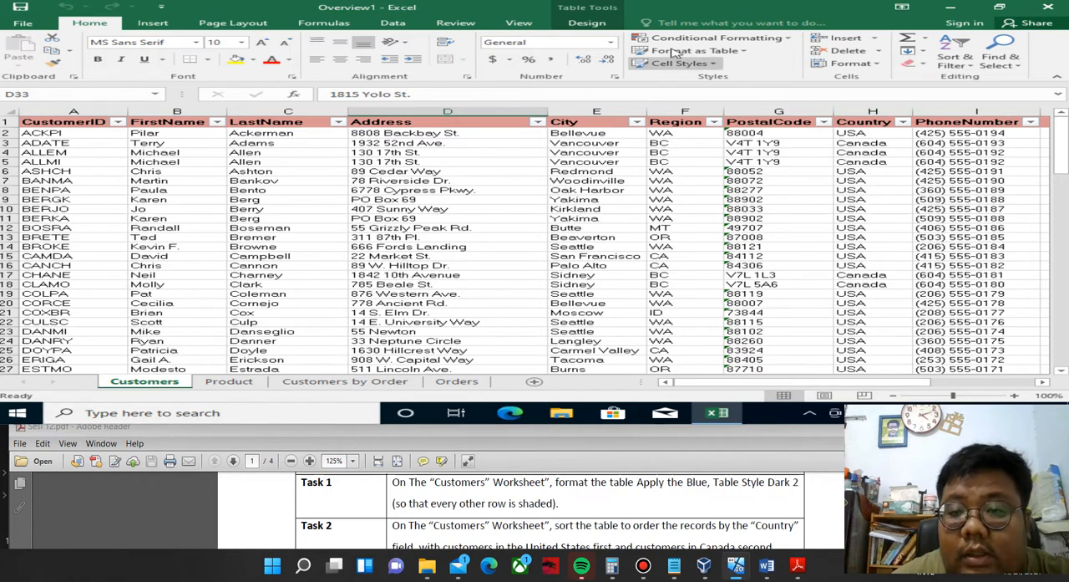
left_click(588, 23)
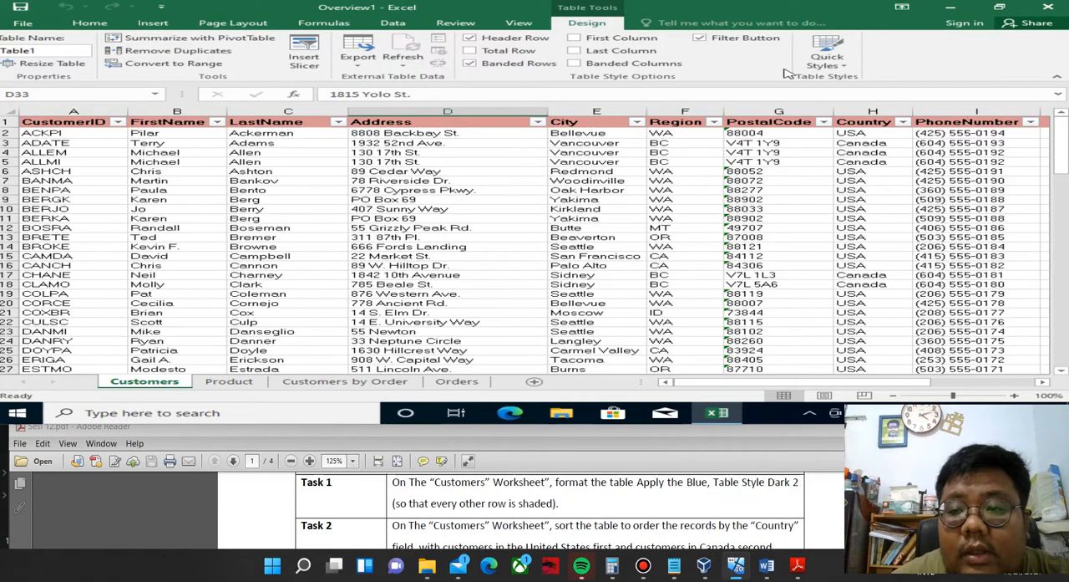
left_click(827, 65)
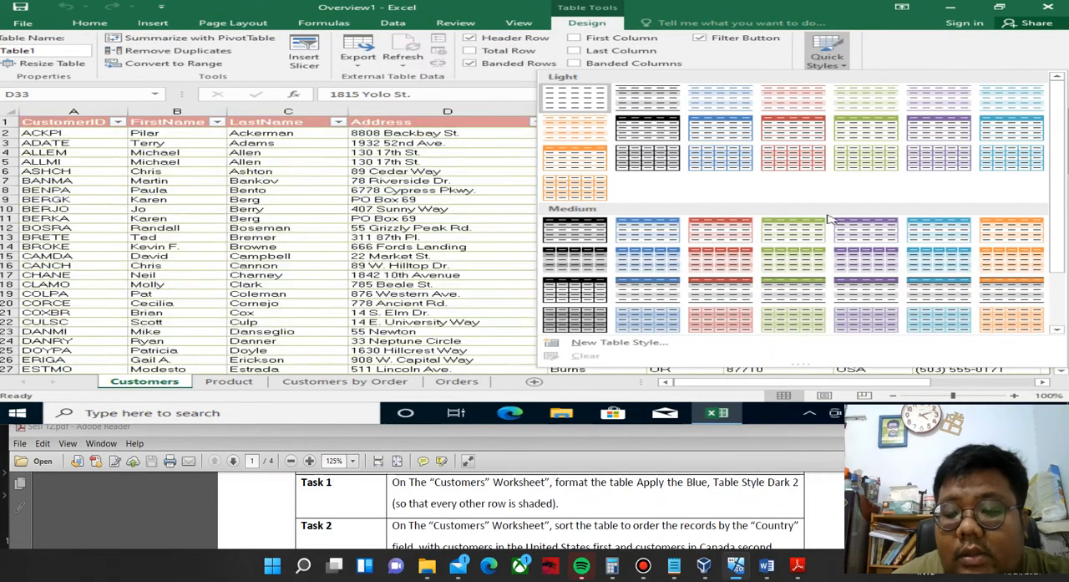
scroll(789, 289, "down", 2)
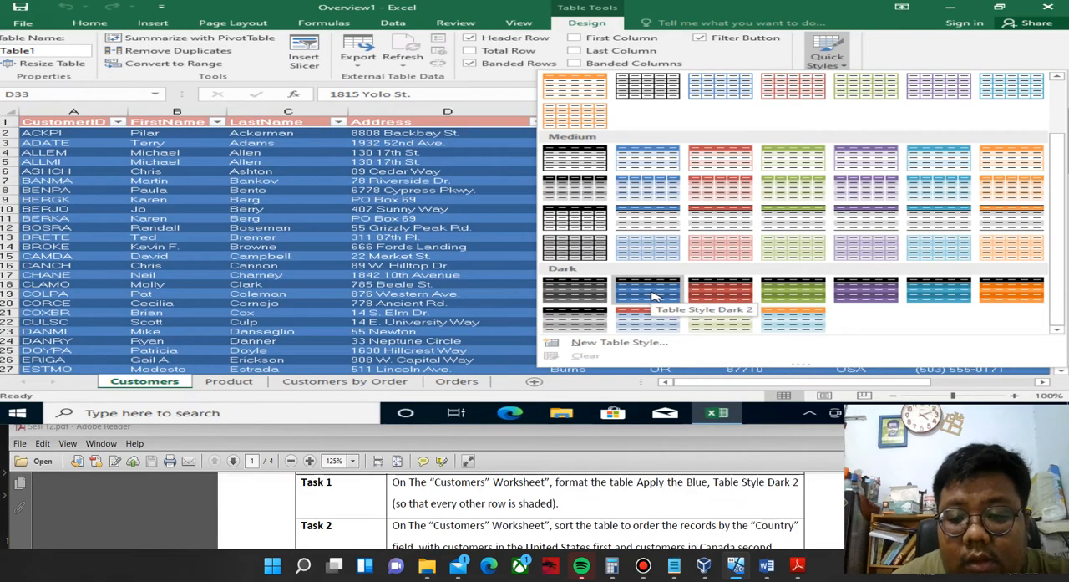
left_click(652, 296)
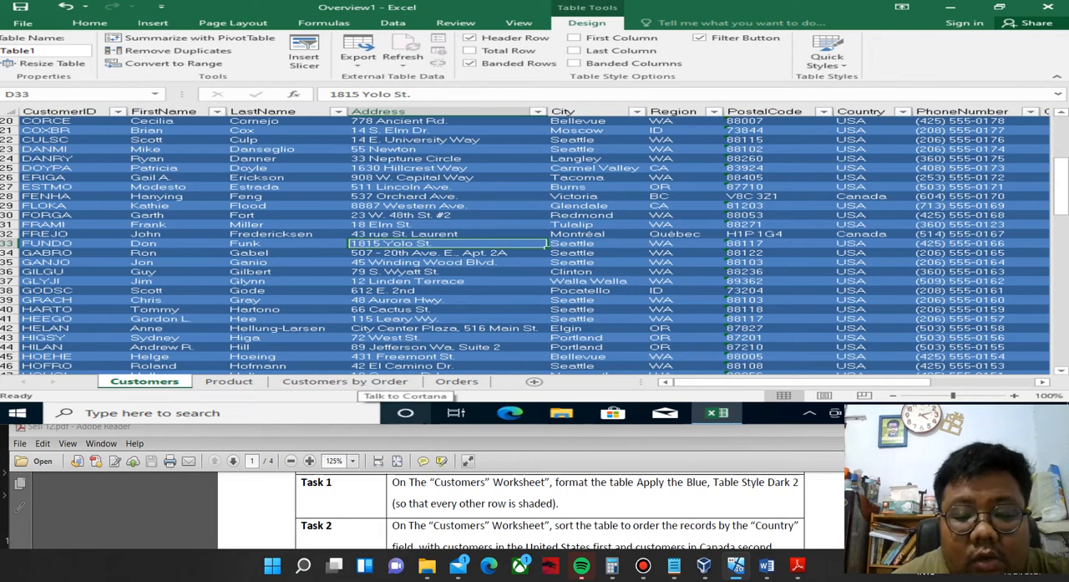
left_click(471, 64)
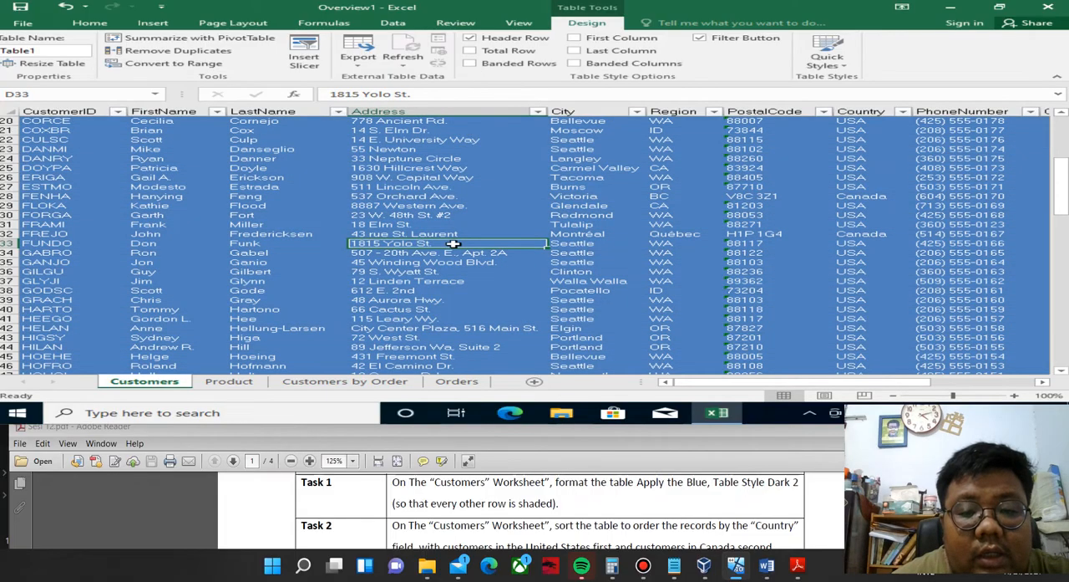
left_click(471, 64)
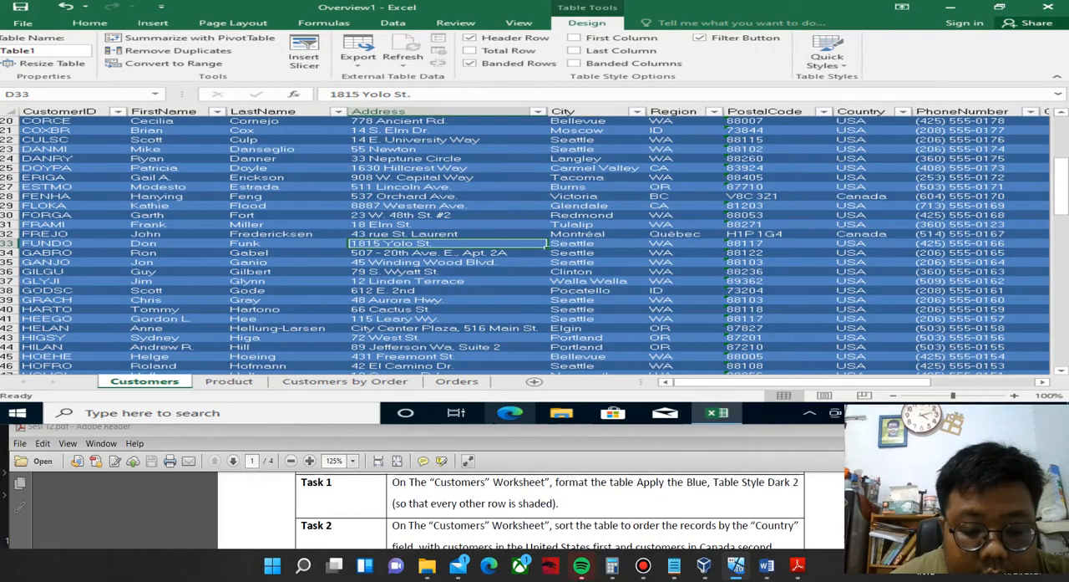
Set up a sort of the Customers table by the Country column's values, choosing a custom list for the order.
left_click(490, 476)
scroll(491, 476, "down", 1)
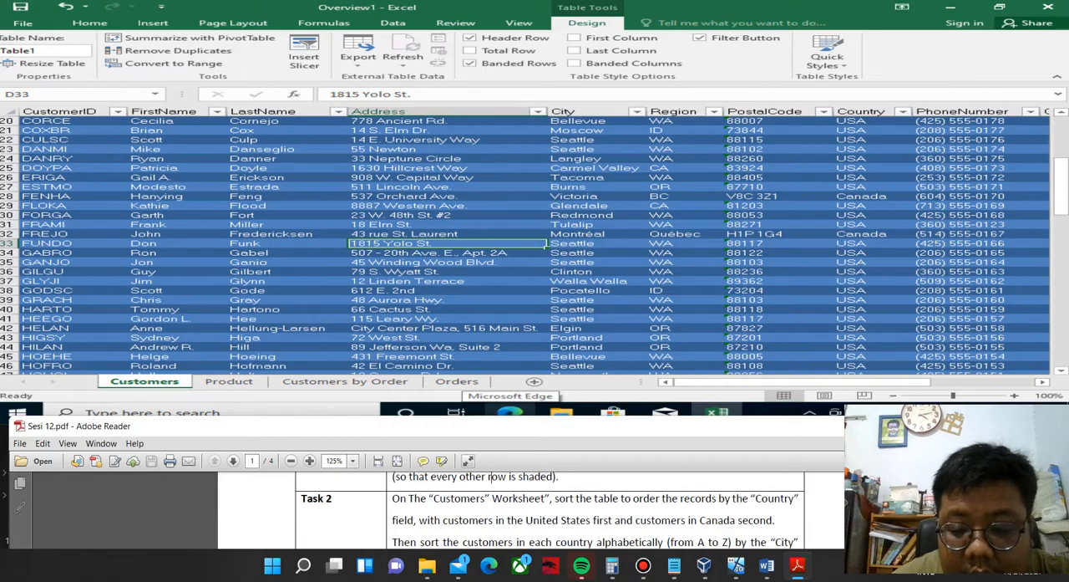
left_click(180, 384)
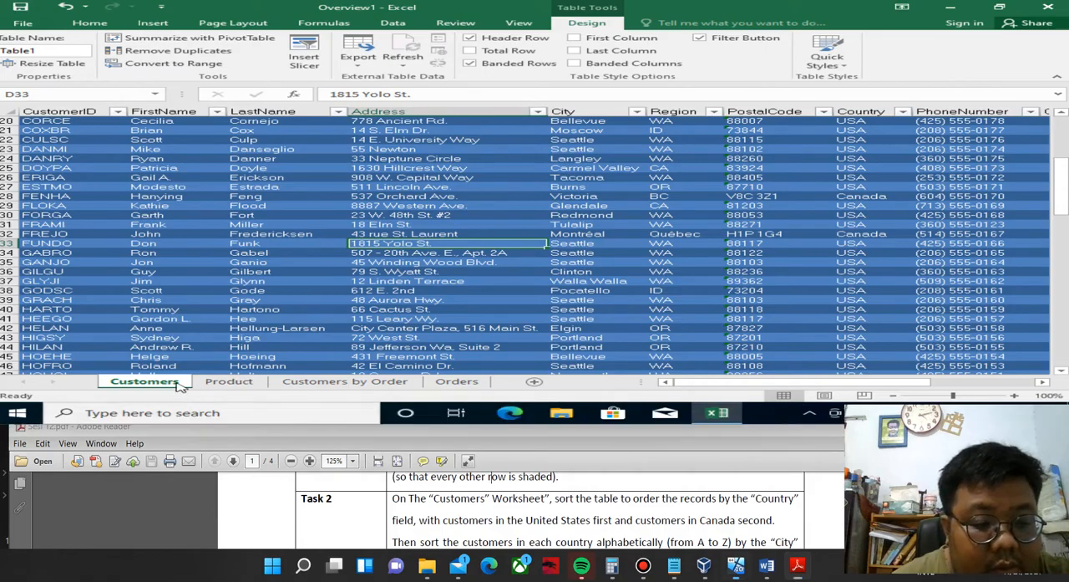
left_click(399, 24)
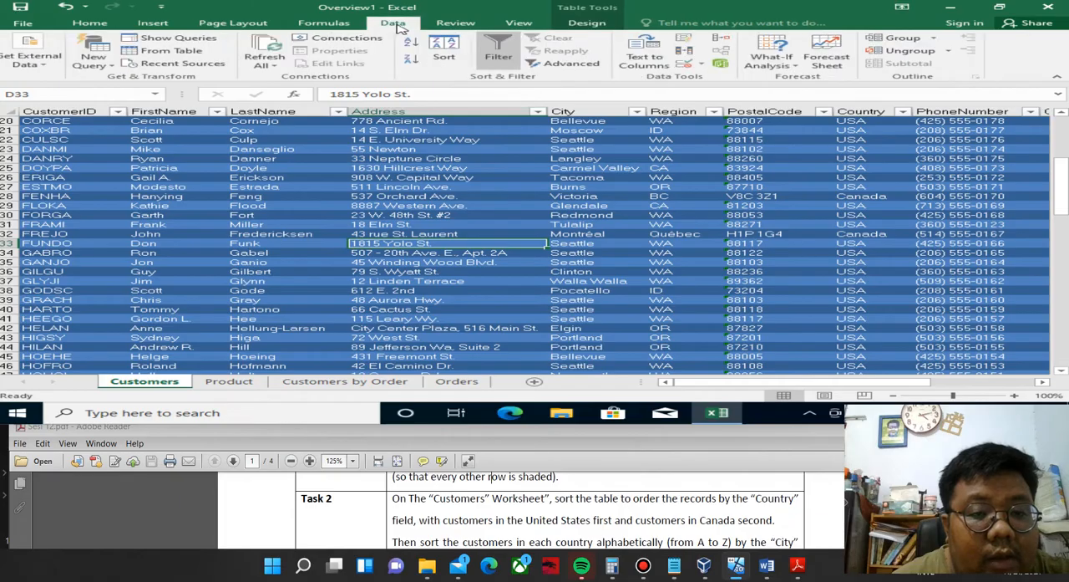
left_click(465, 60)
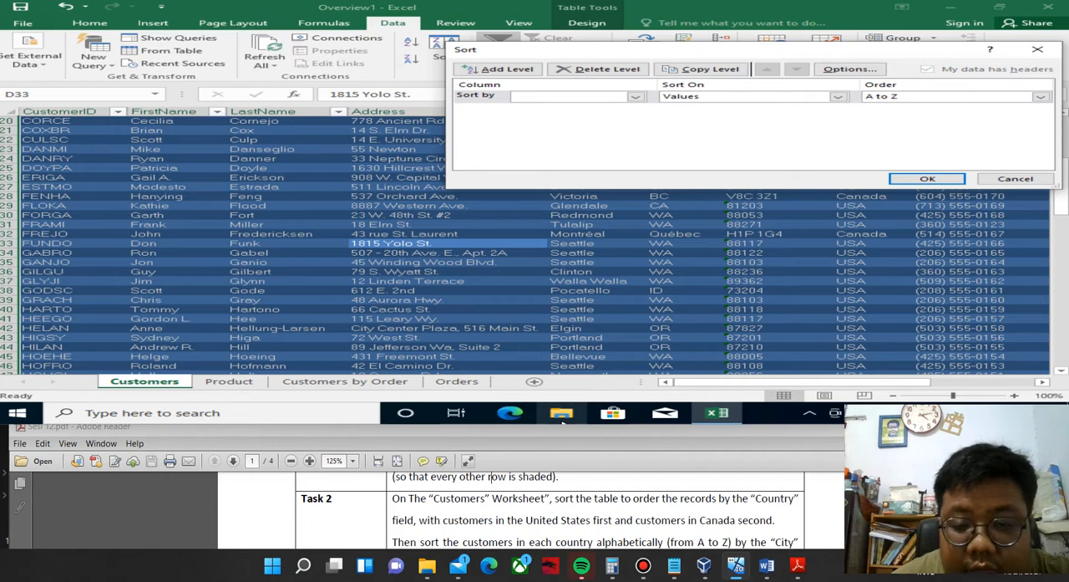
left_click(637, 97)
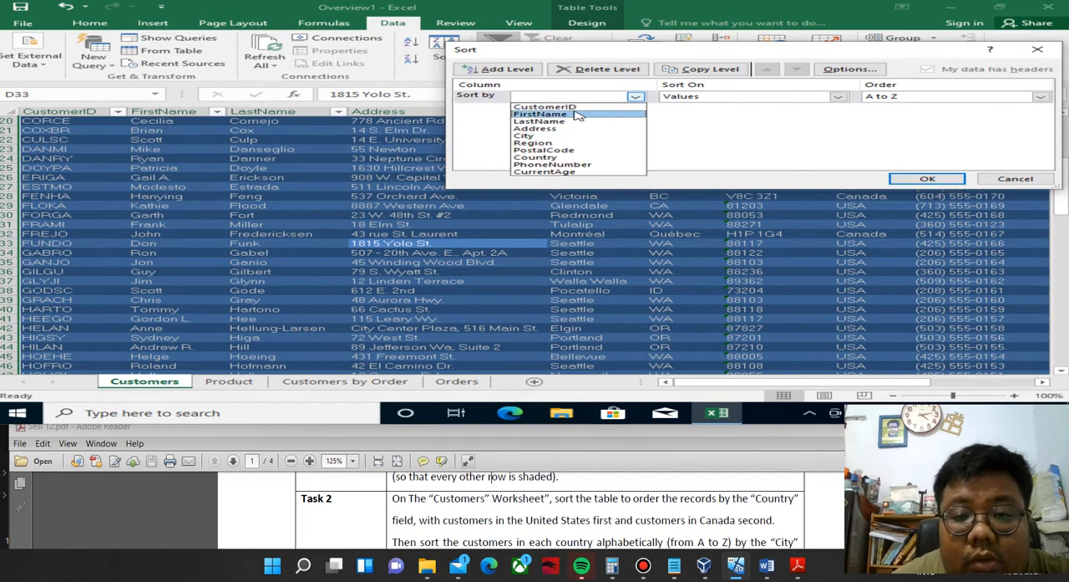
left_click(560, 157)
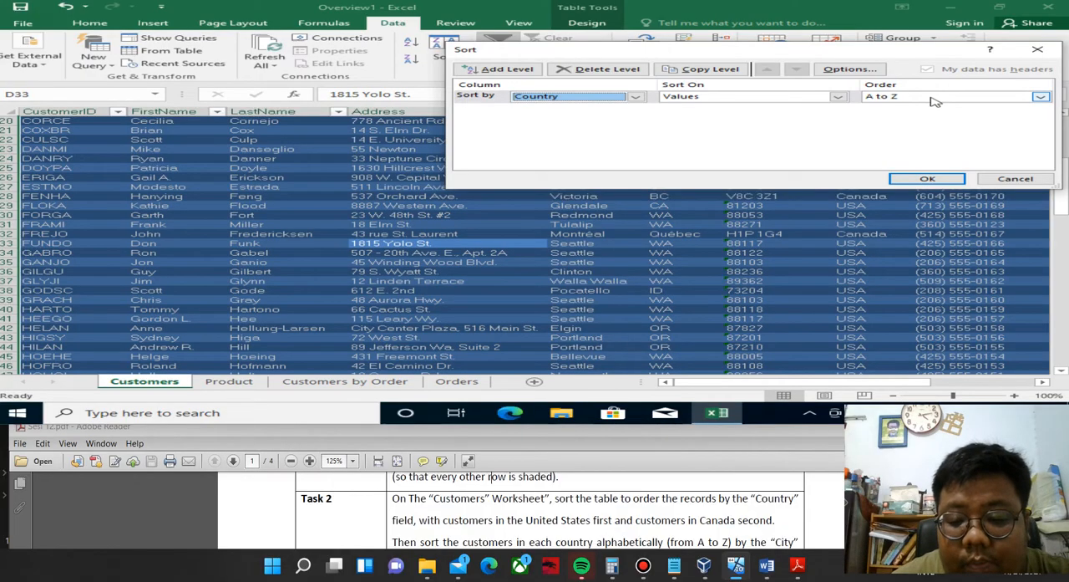
left_click(1041, 97)
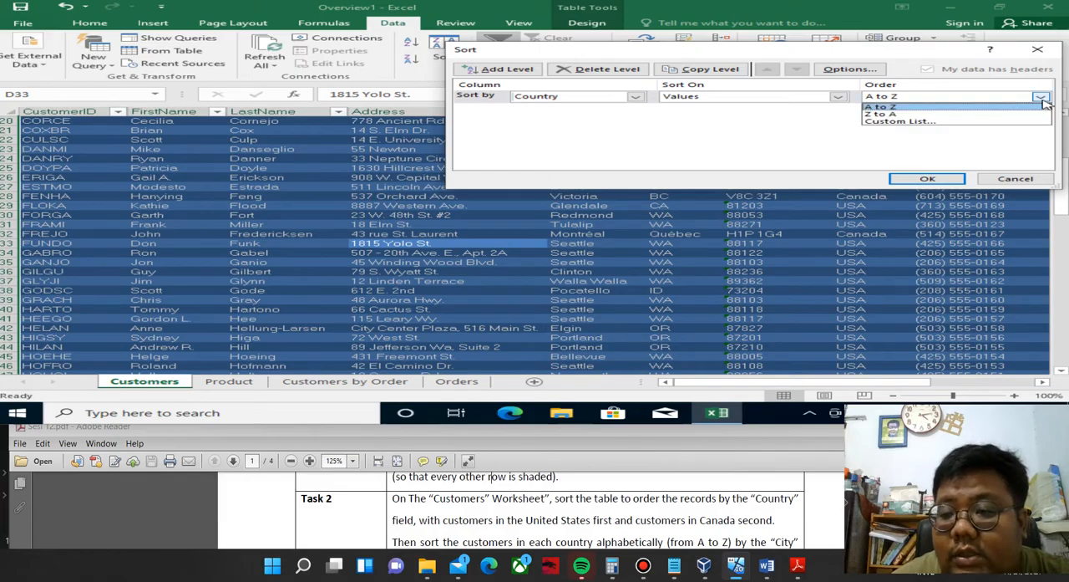
left_click(995, 122)
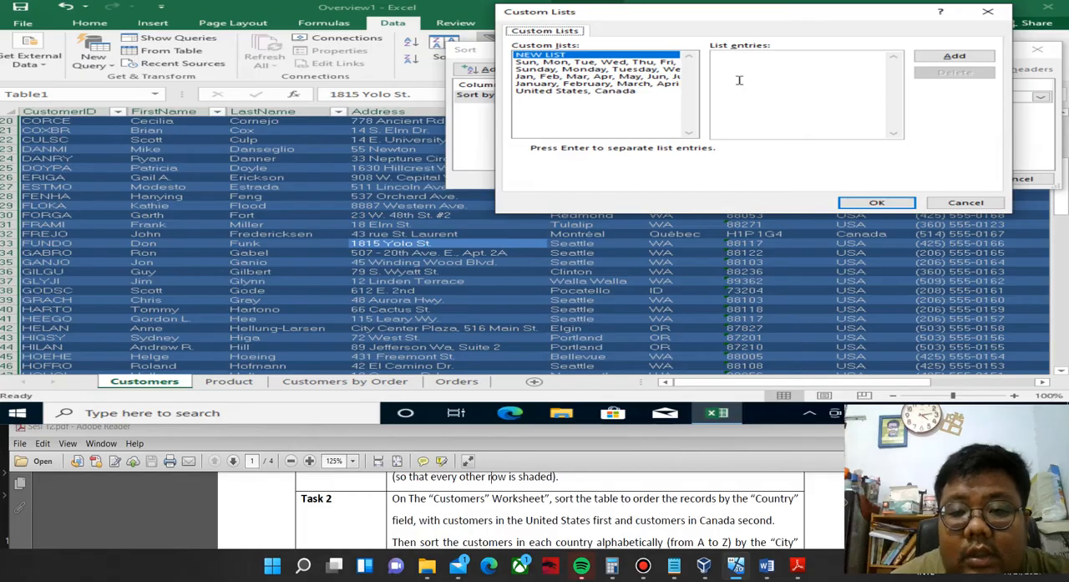
Permanently delete the existing "United States, Canada" custom list.
left_click(600, 92)
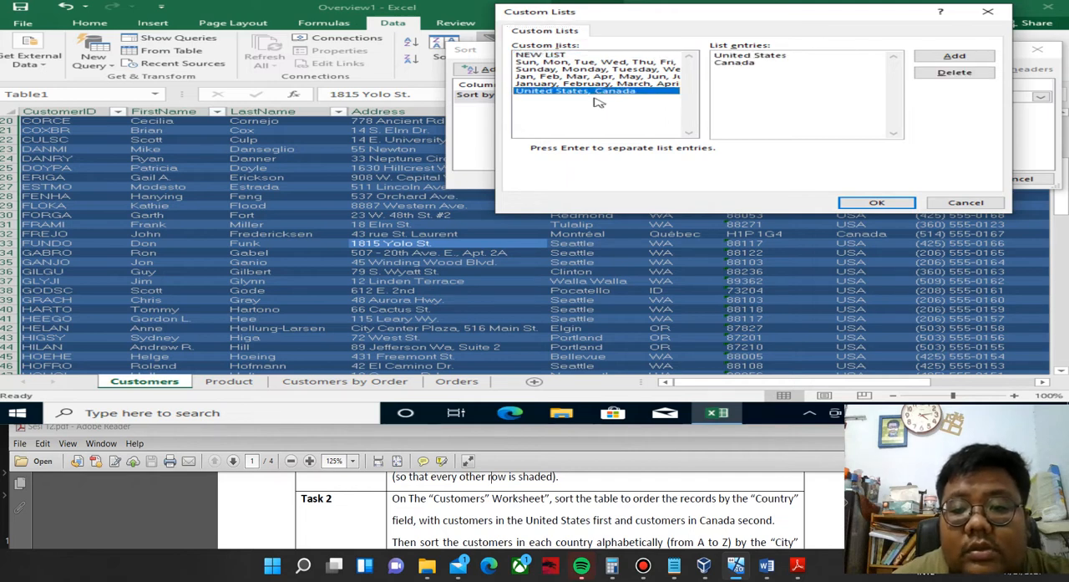
left_click(760, 65)
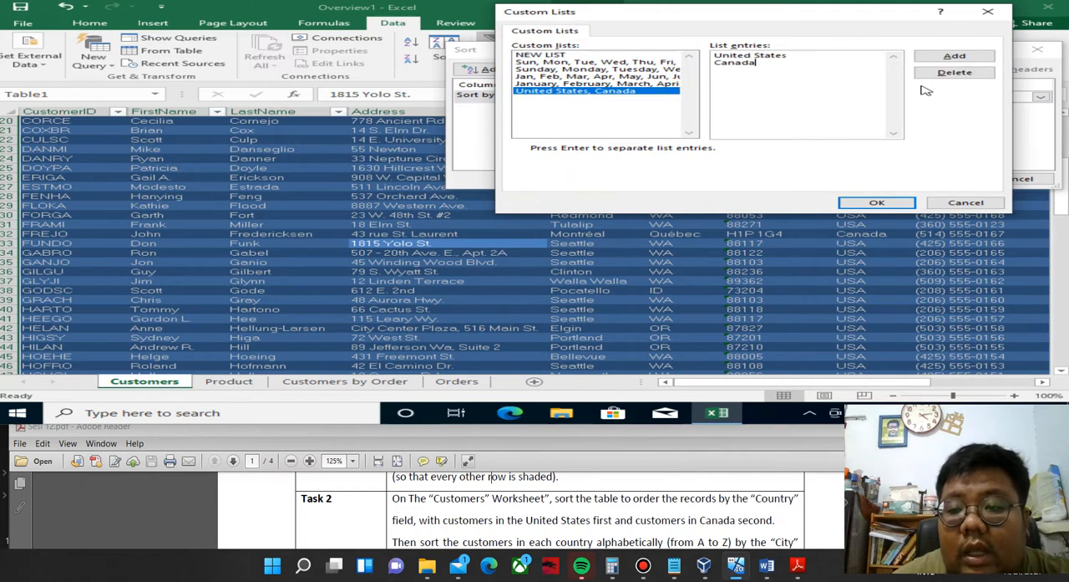
left_click(948, 75)
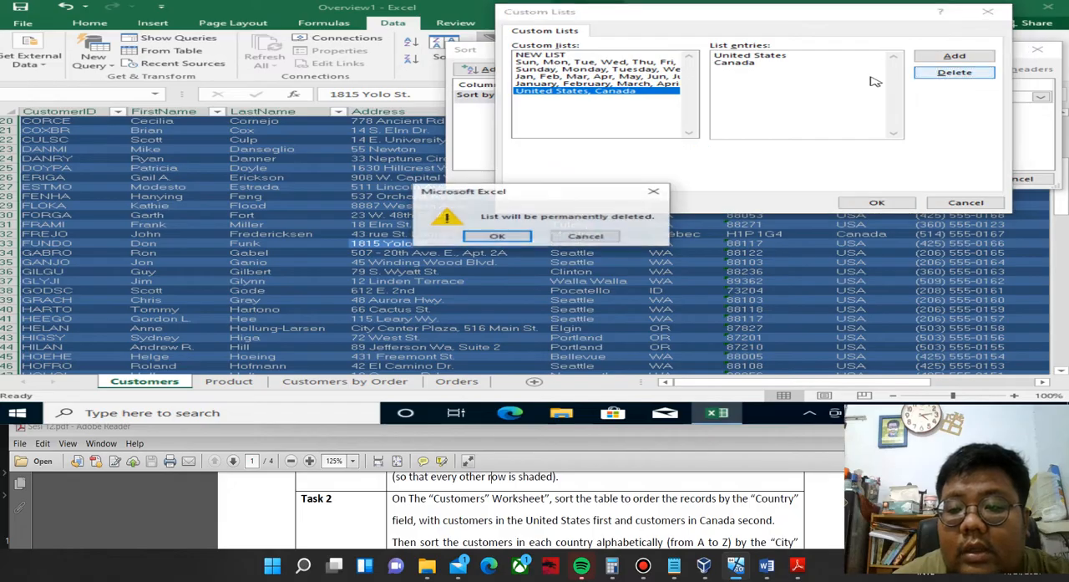
left_click(509, 237)
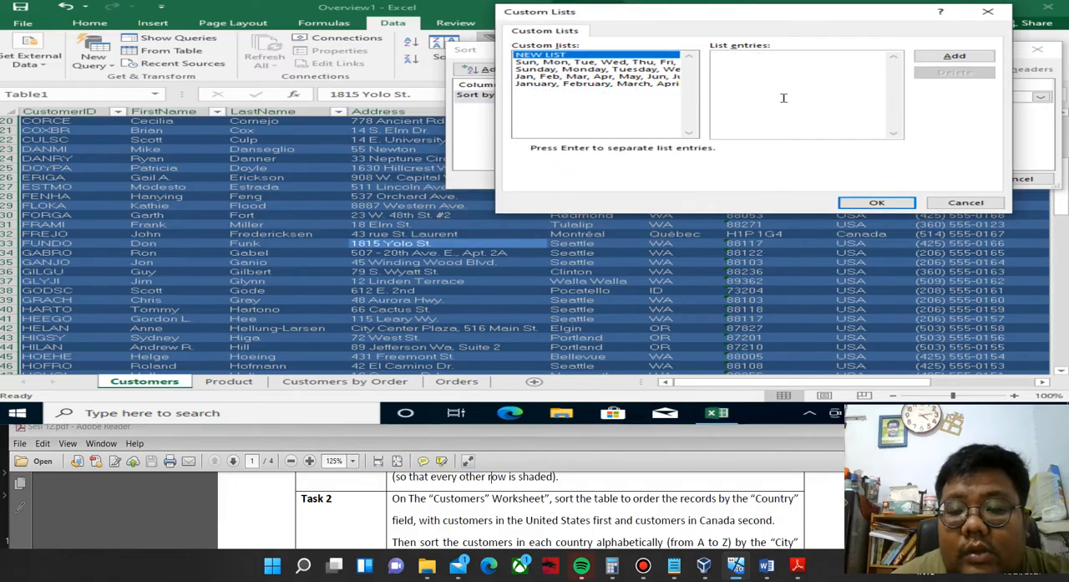
Create a custom list with the entries United States, Canada and use it as the sort order for the Country column.
left_click(757, 65)
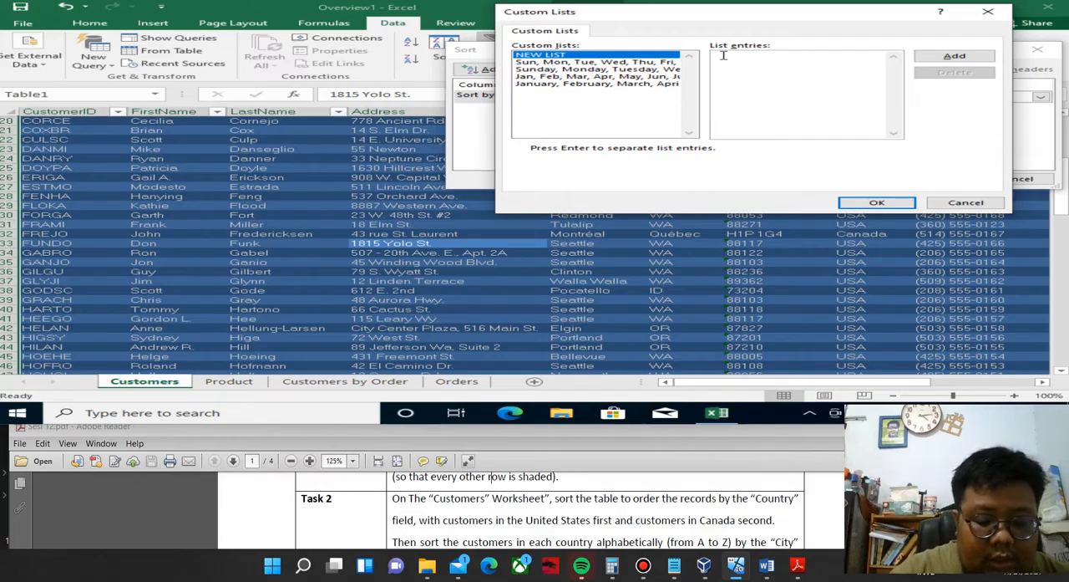
type("ed")
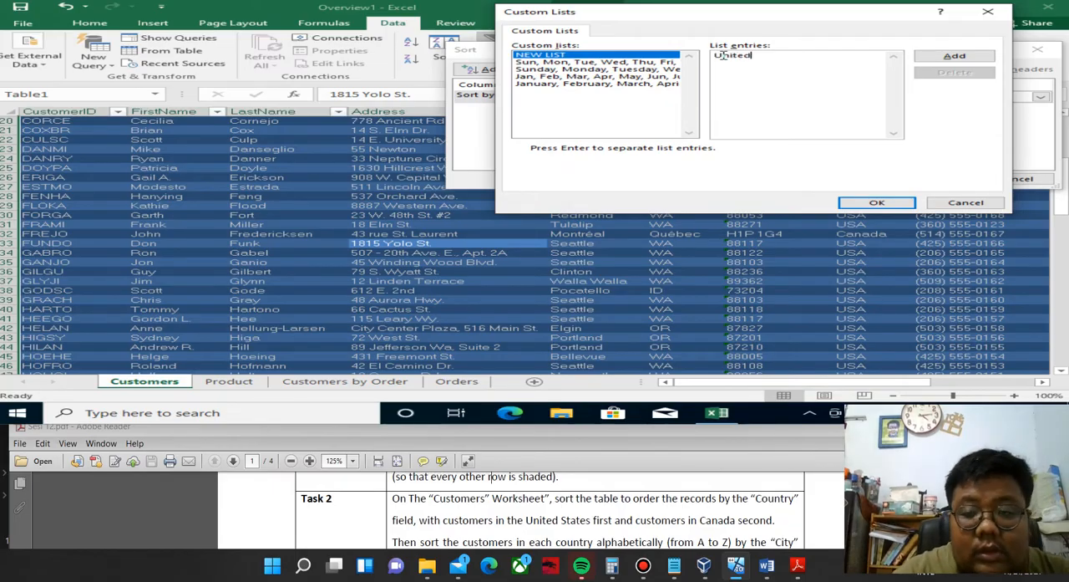
type(" State")
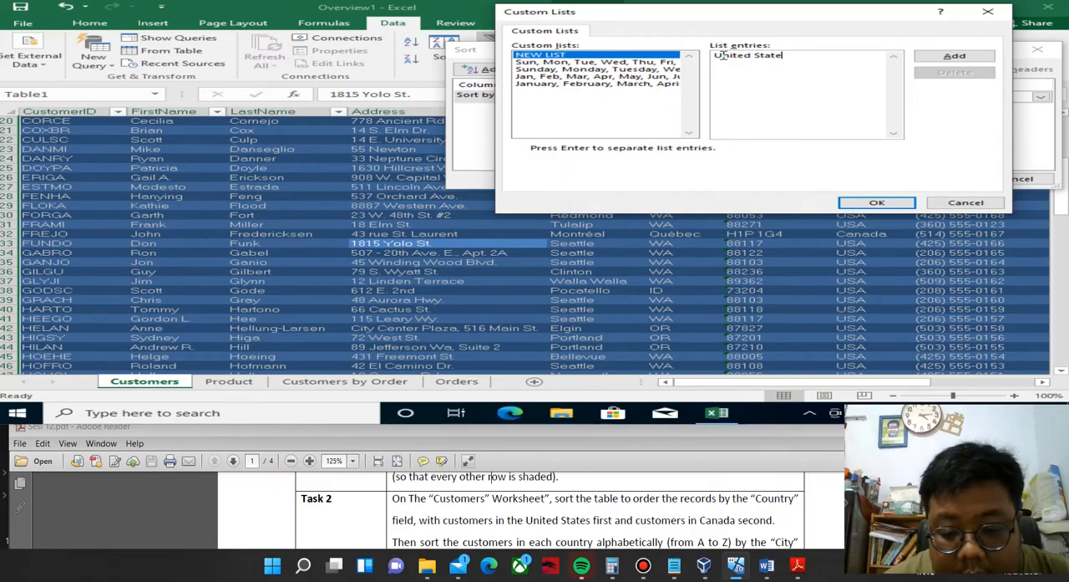
type("s")
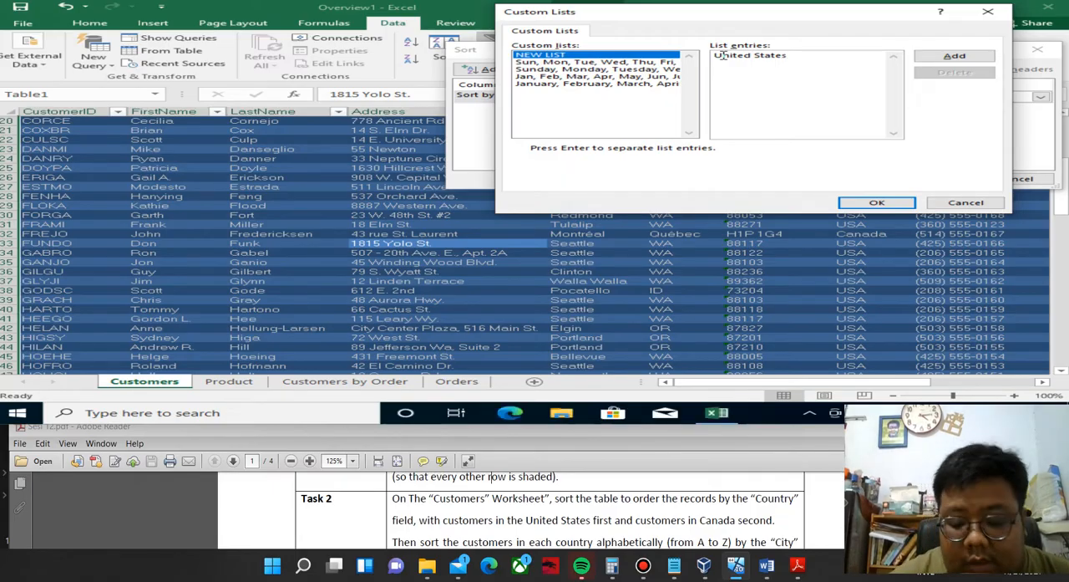
type(",")
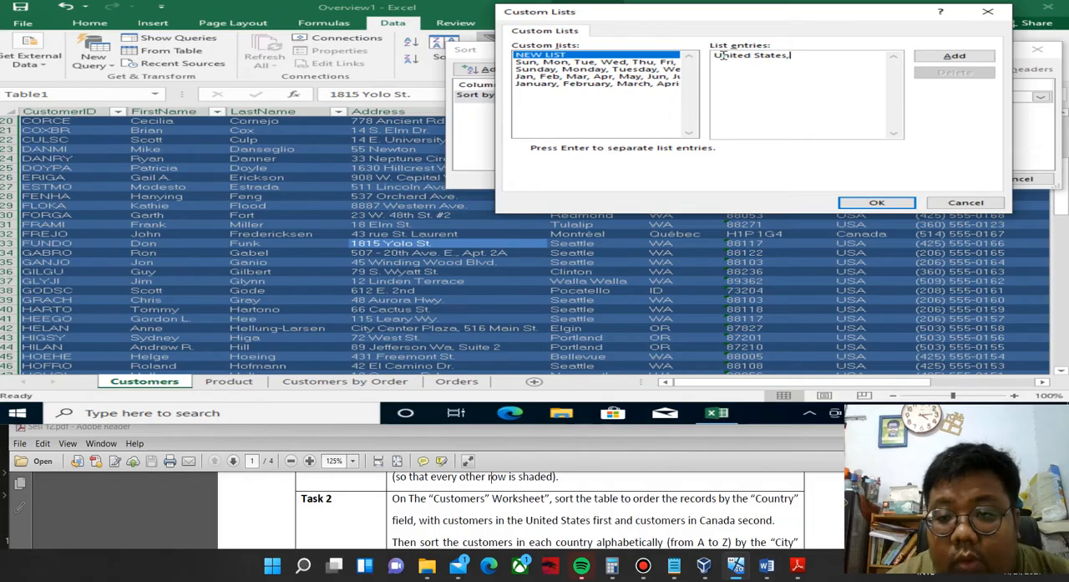
type(" Canada")
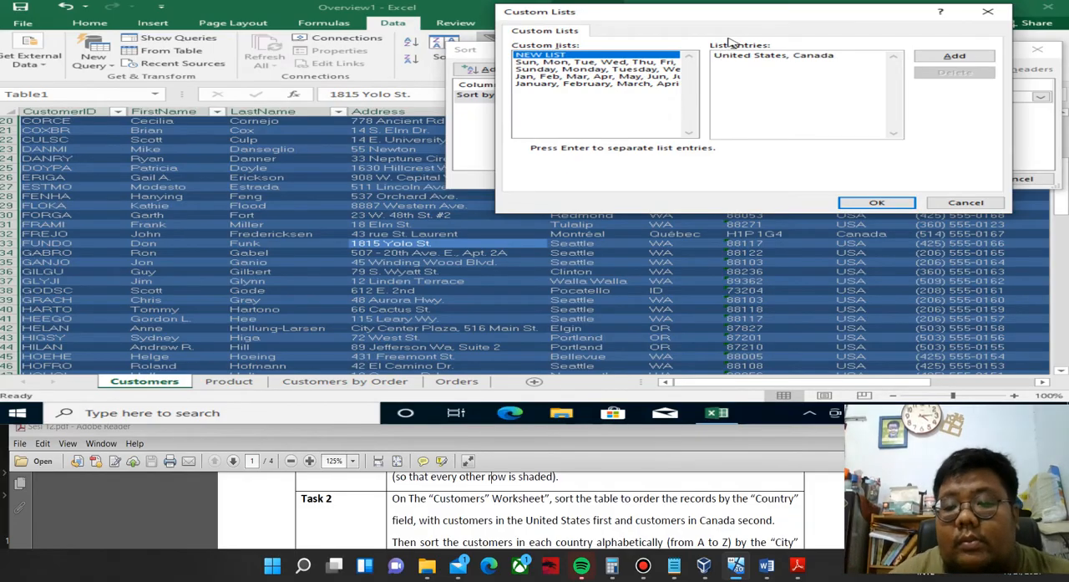
left_click(955, 56)
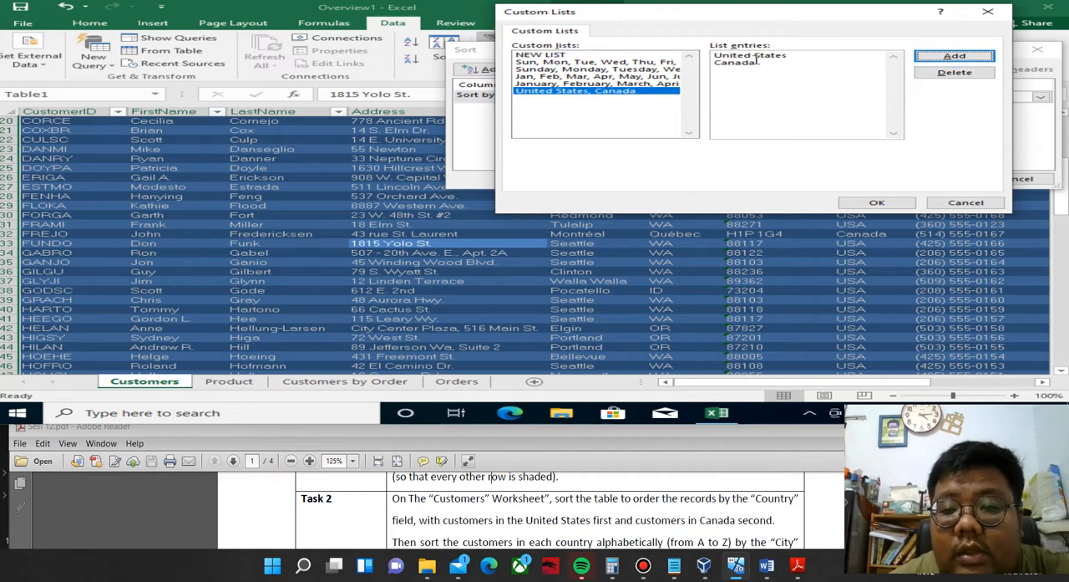
left_click(857, 202)
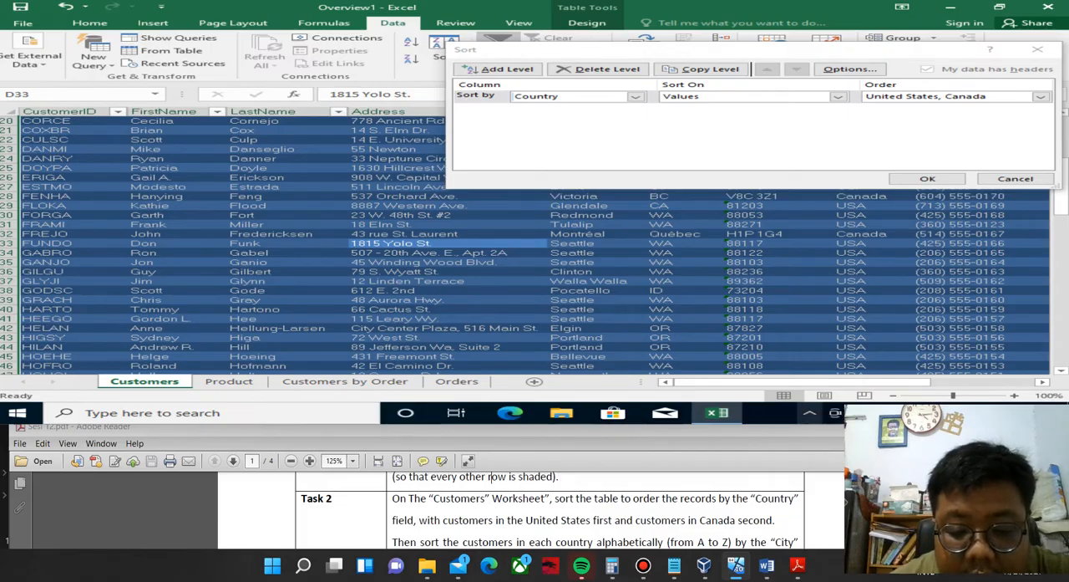
Check Task 2 in the PDF for the next sort field and add a second sort level by City, A to Z.
left_click(490, 477)
scroll(490, 476, "down", 1)
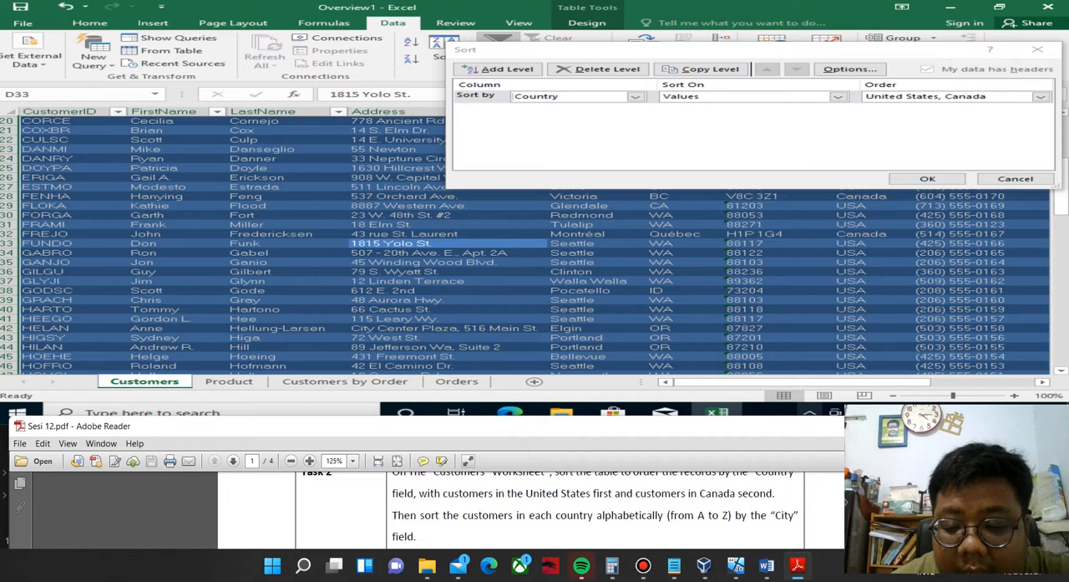
left_click(500, 72)
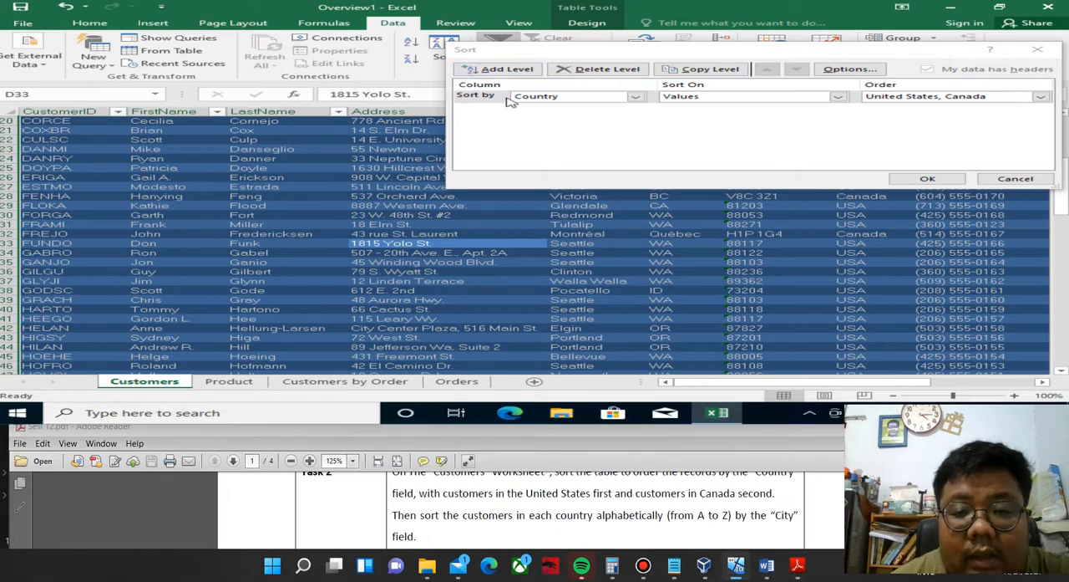
left_click(507, 70)
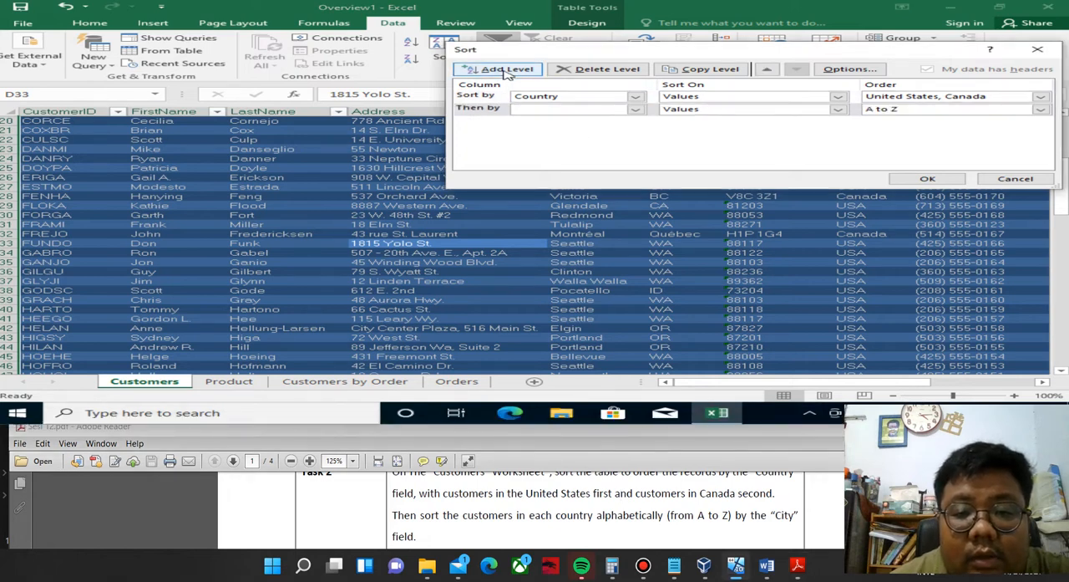
left_click(635, 109)
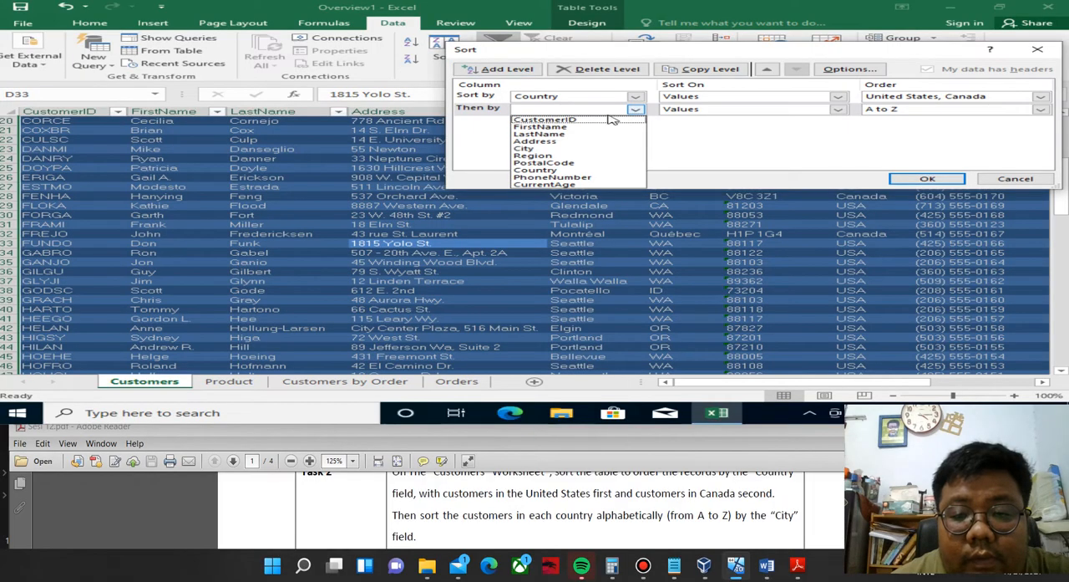
left_click(537, 149)
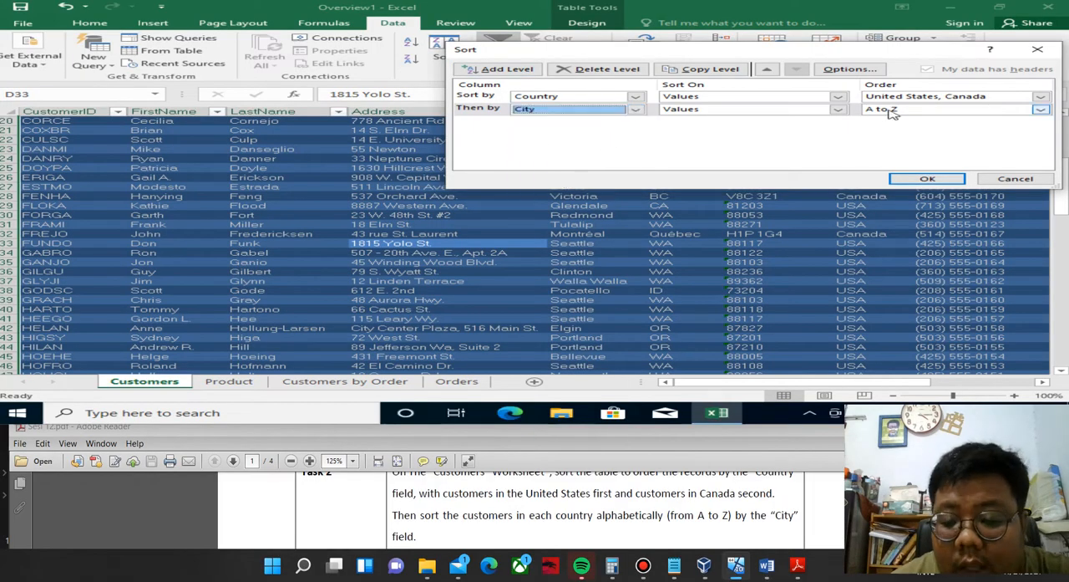
Check the rest of Task 2 in the PDF and add a third sort level by PostalCode, A to Z.
left_click(524, 491)
scroll(525, 490, "down", 1)
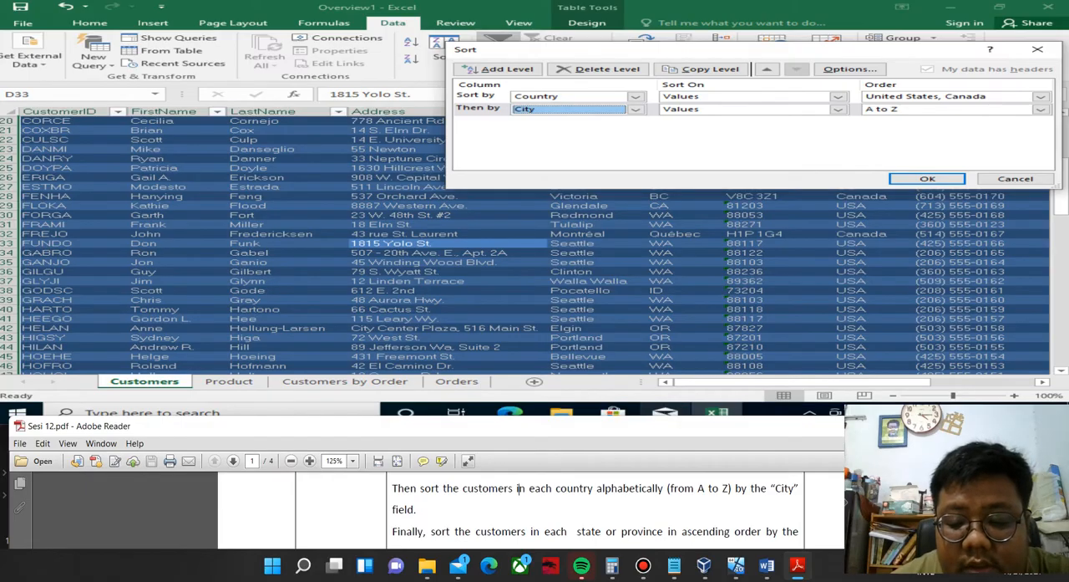
left_click(518, 71)
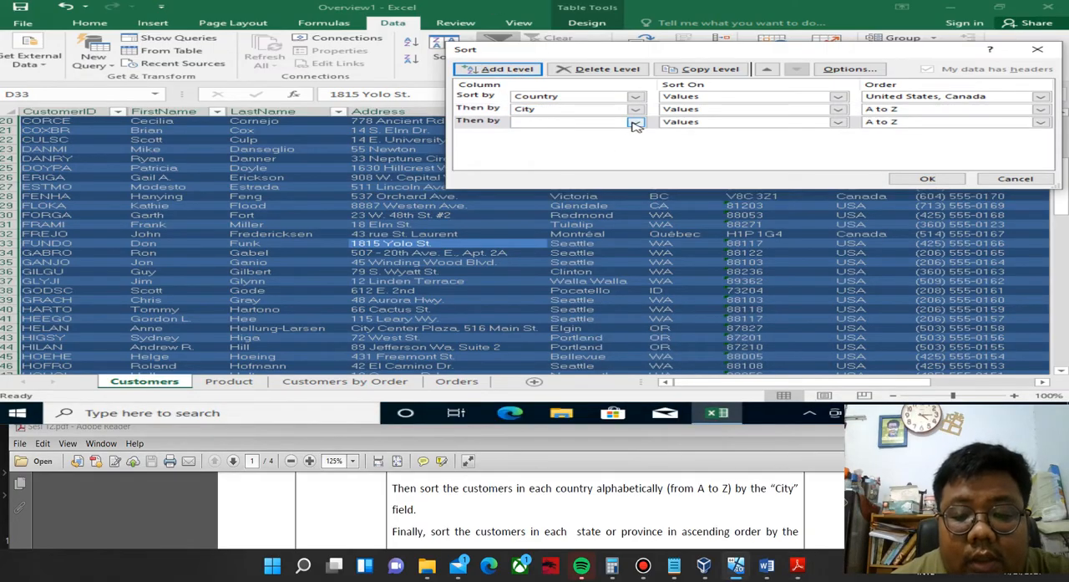
left_click(636, 122)
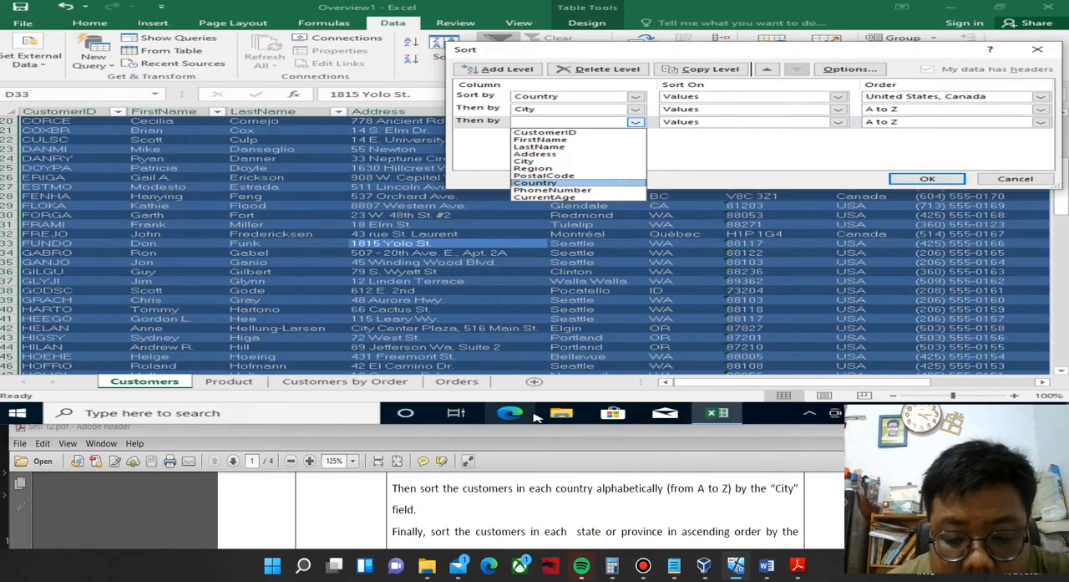
left_click(524, 490)
scroll(525, 490, "down", 1)
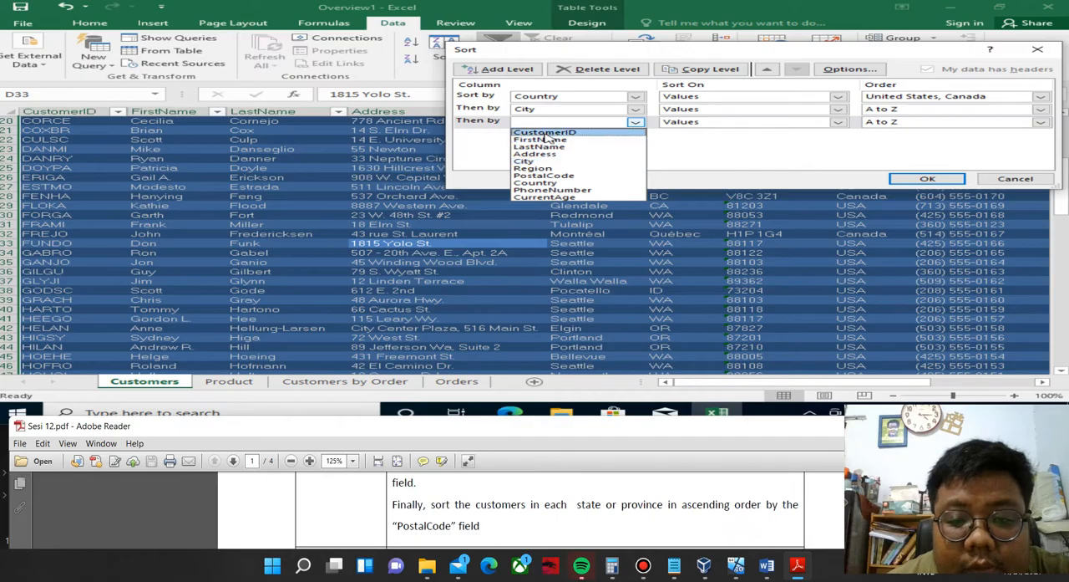
left_click(556, 179)
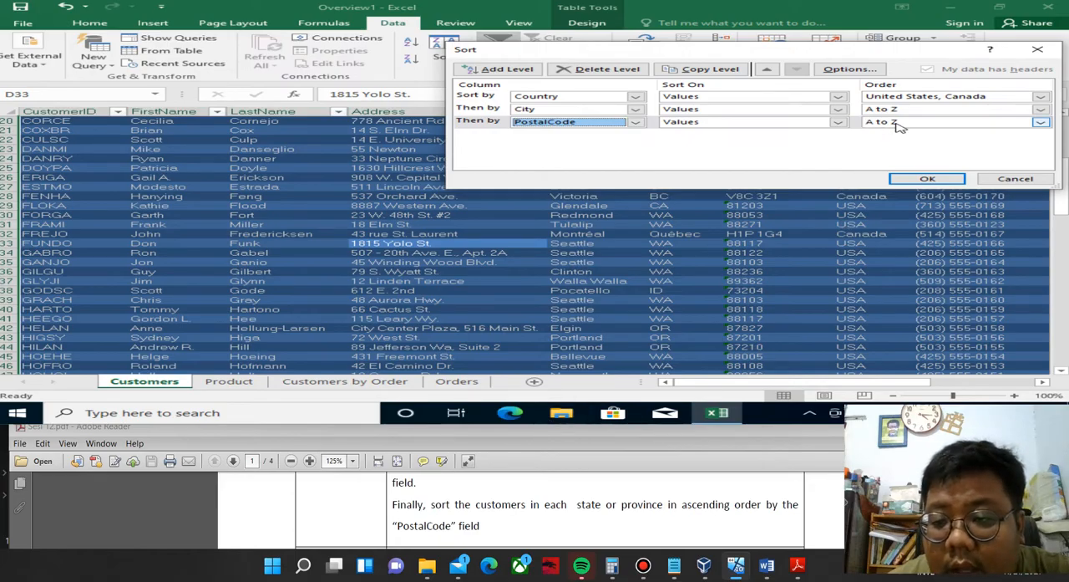
Apply the three-level sort to the Customers table, sorting numbers and numbers stored as text separately.
left_click(953, 180)
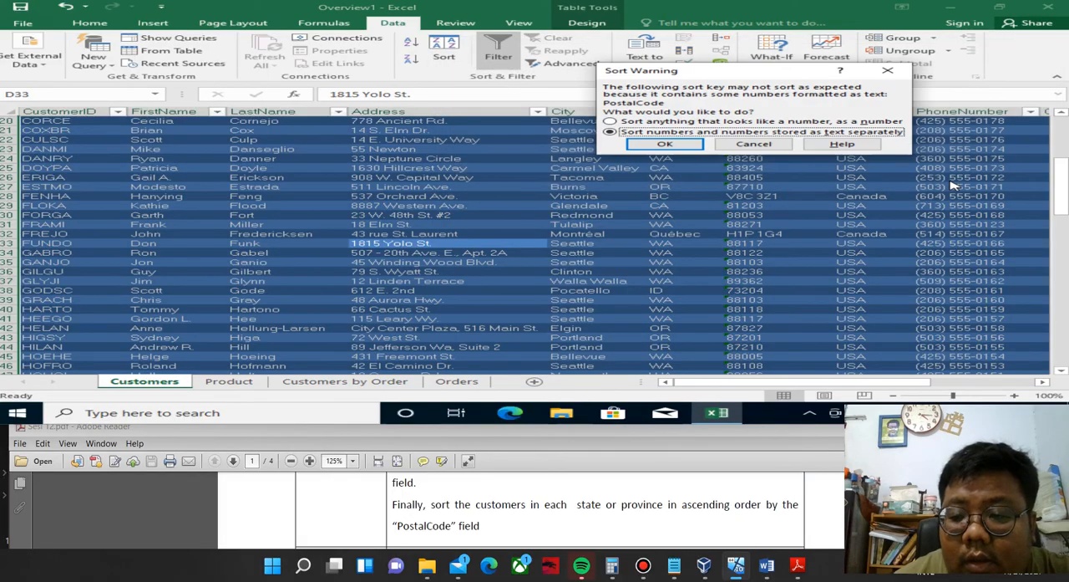
left_click(665, 145)
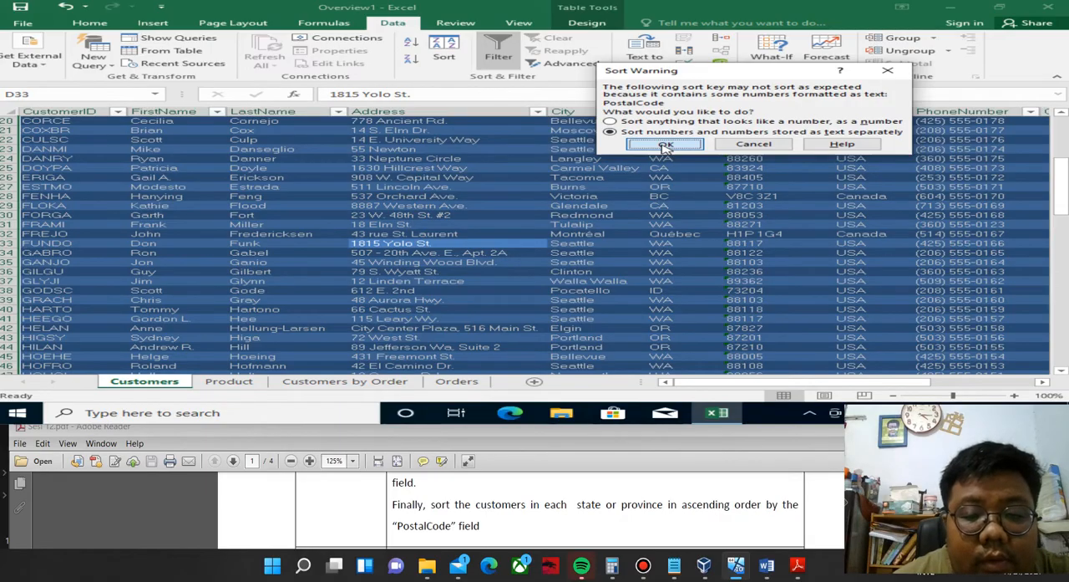
left_click(665, 146)
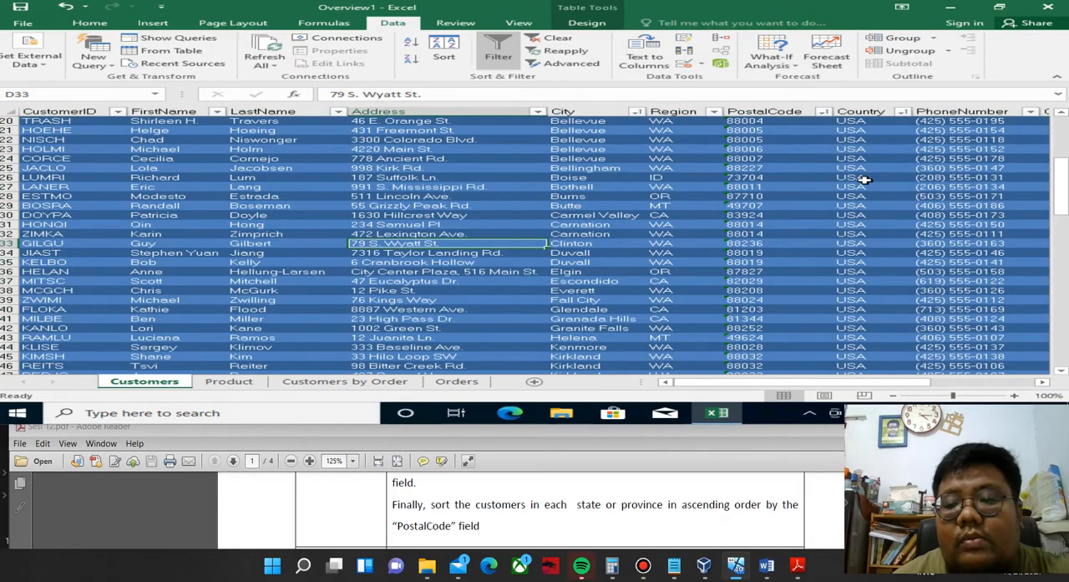
Look up Task 3 in the Sesi 12 PDF and enter =AVERAGE(Table1[CurrentAge]) in cell N2 of the Customers worksheet.
left_click(579, 423)
scroll(551, 509, "down", 1)
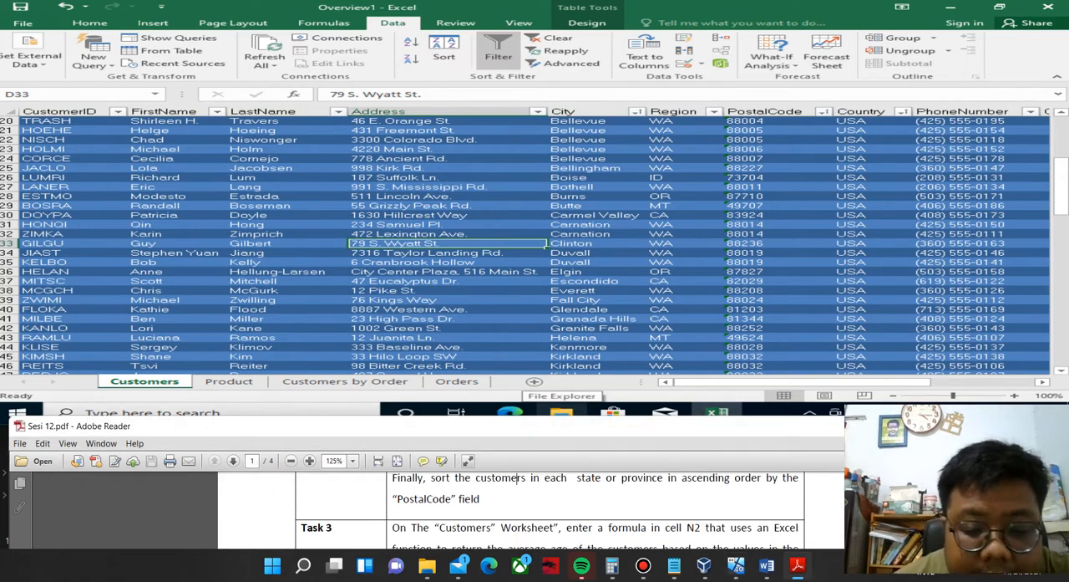
scroll(520, 477, "down", 1)
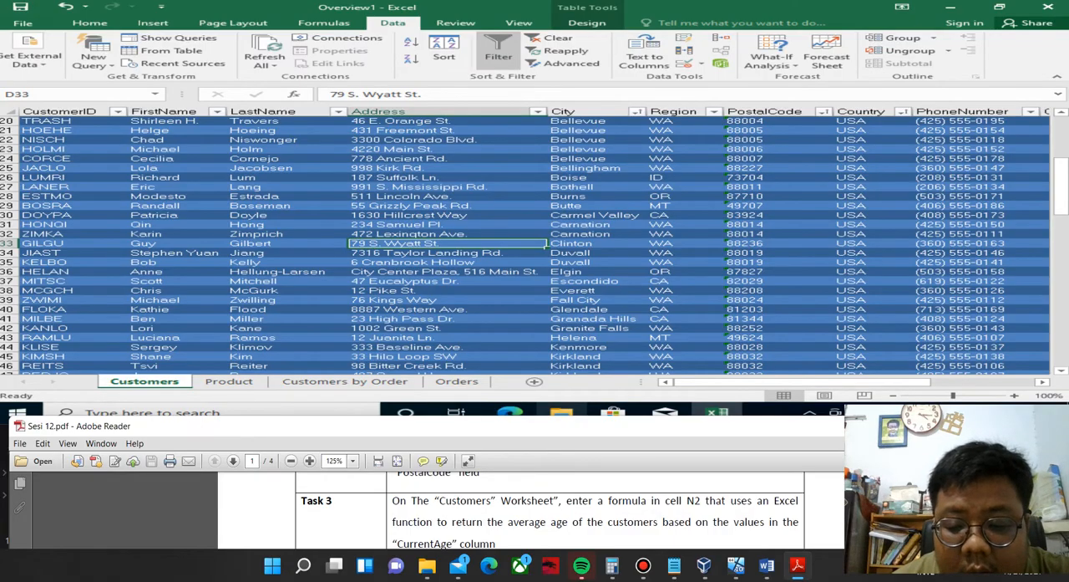
left_click(41, 92)
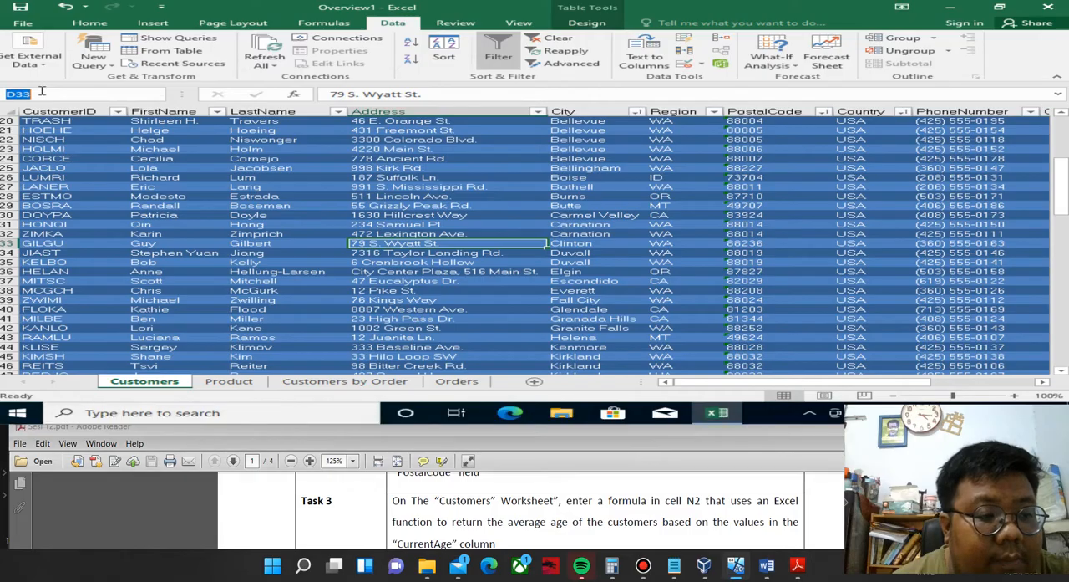
type("n2")
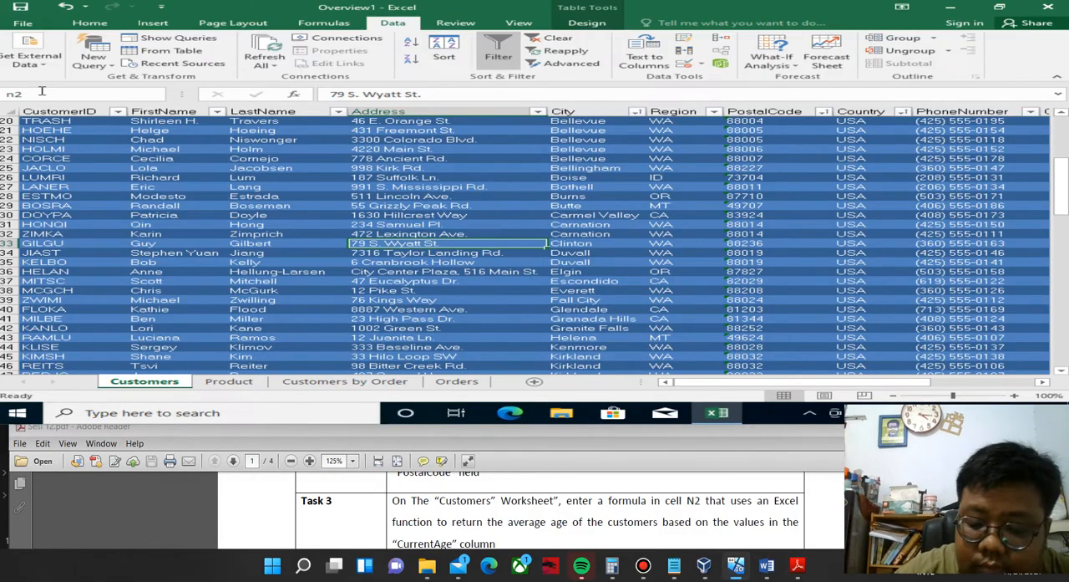
key("Return")
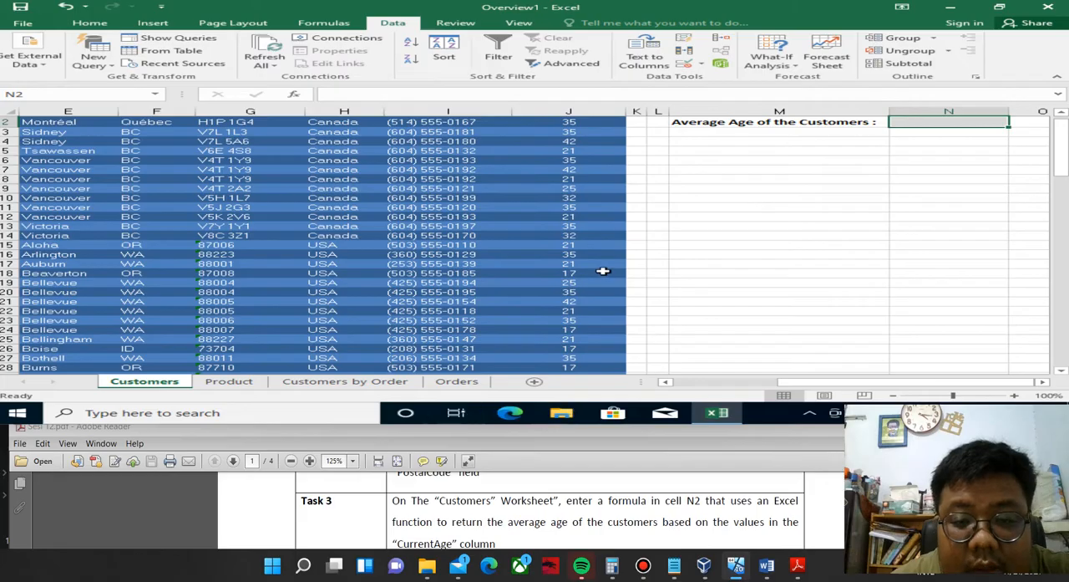
scroll(603, 271, "up", 1)
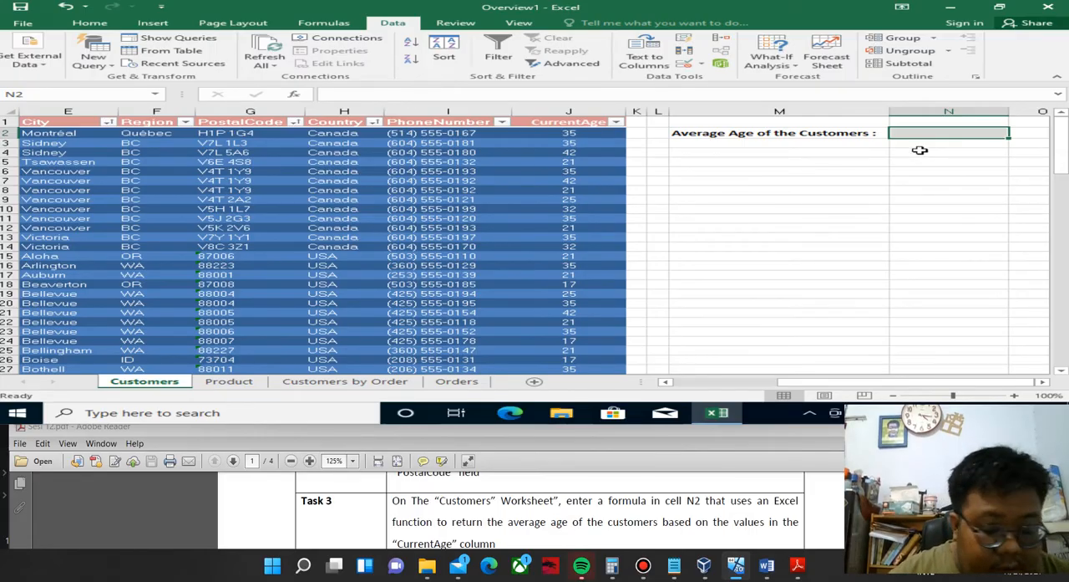
type("=")
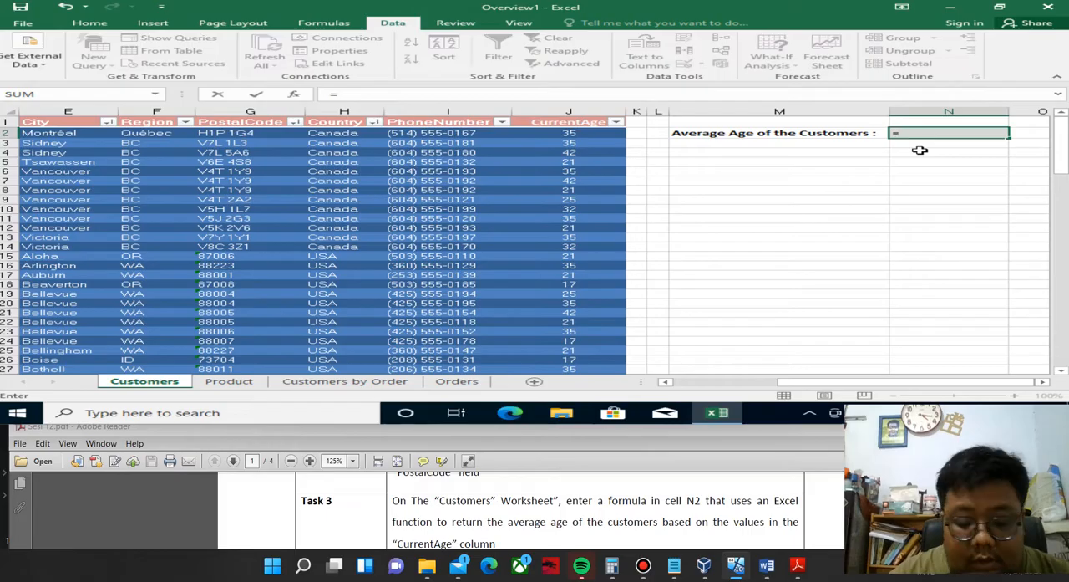
type("av")
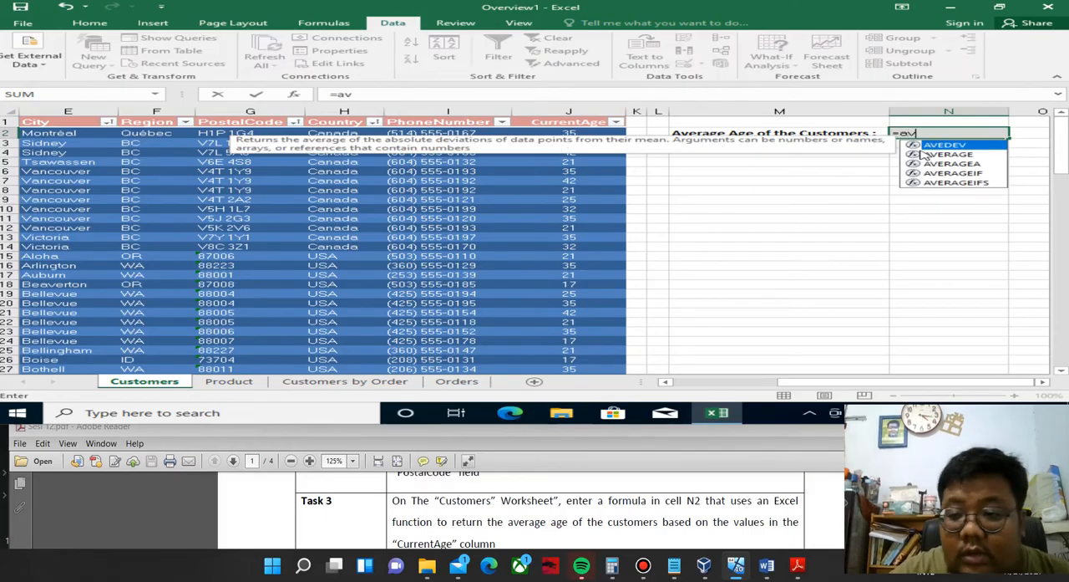
left_click(928, 155)
double_click(927, 155)
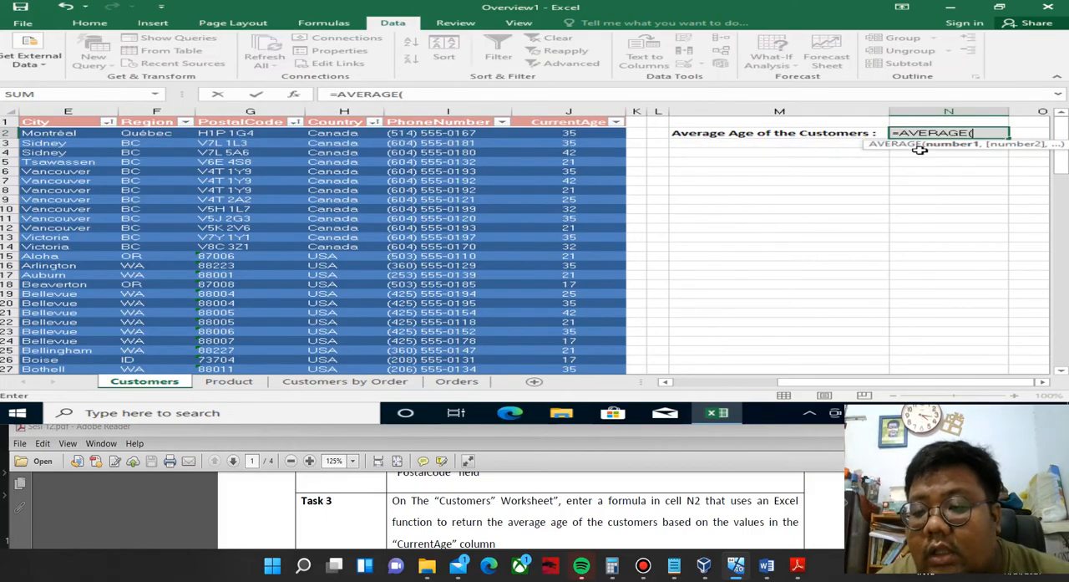
left_click(570, 135)
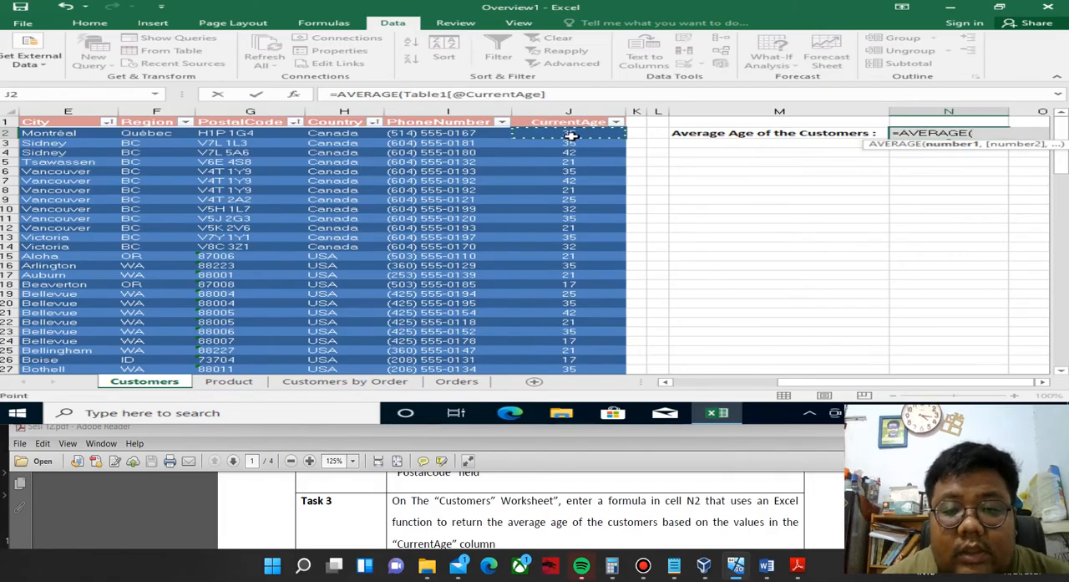
mouse_move(571, 136)
left_mouse_down()
mouse_move(570, 371)
mouse_move(571, 135)
left_mouse_up()
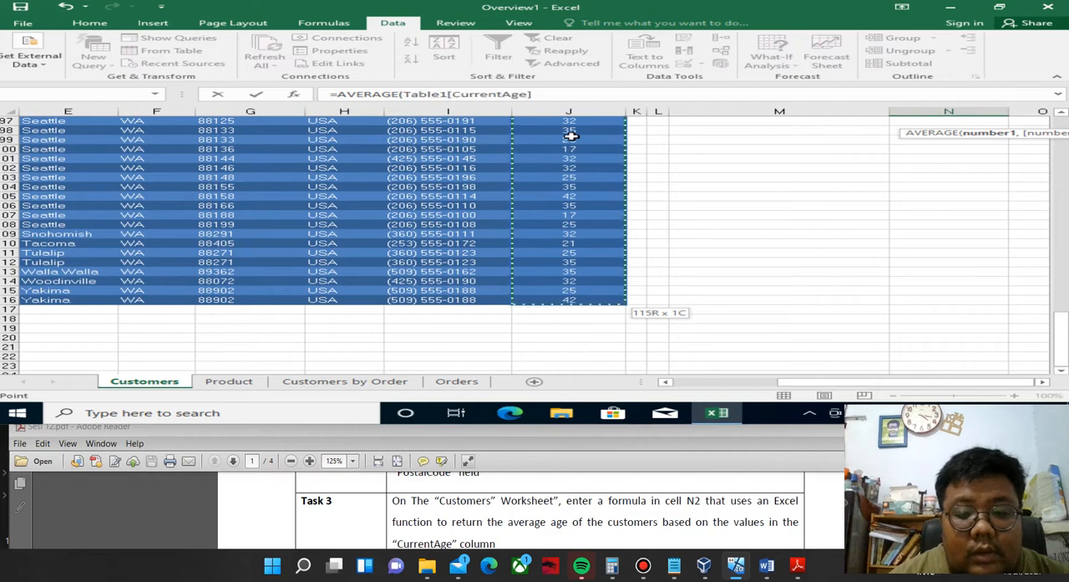
type(")")
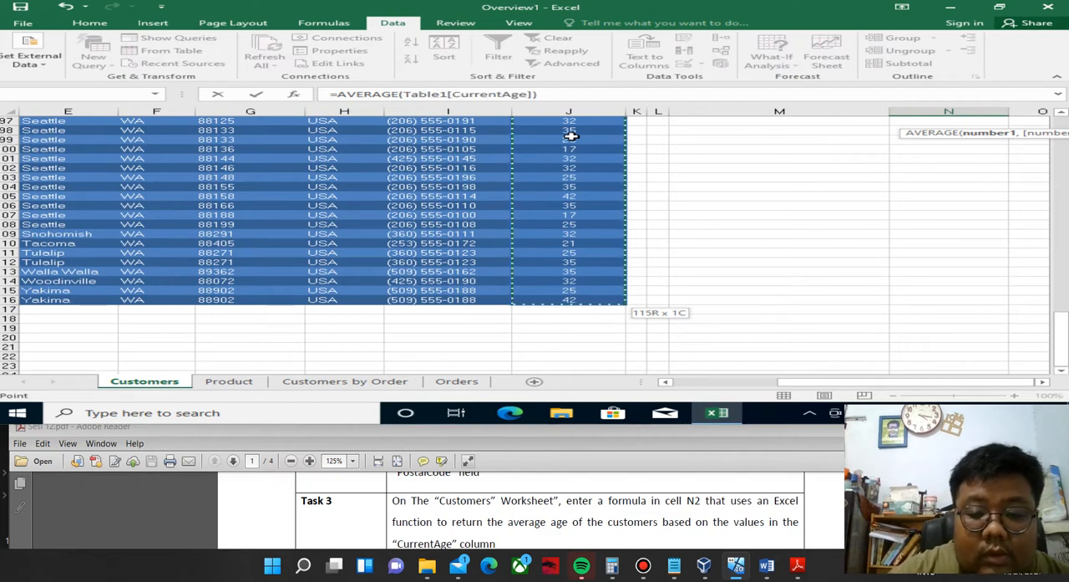
key("Return")
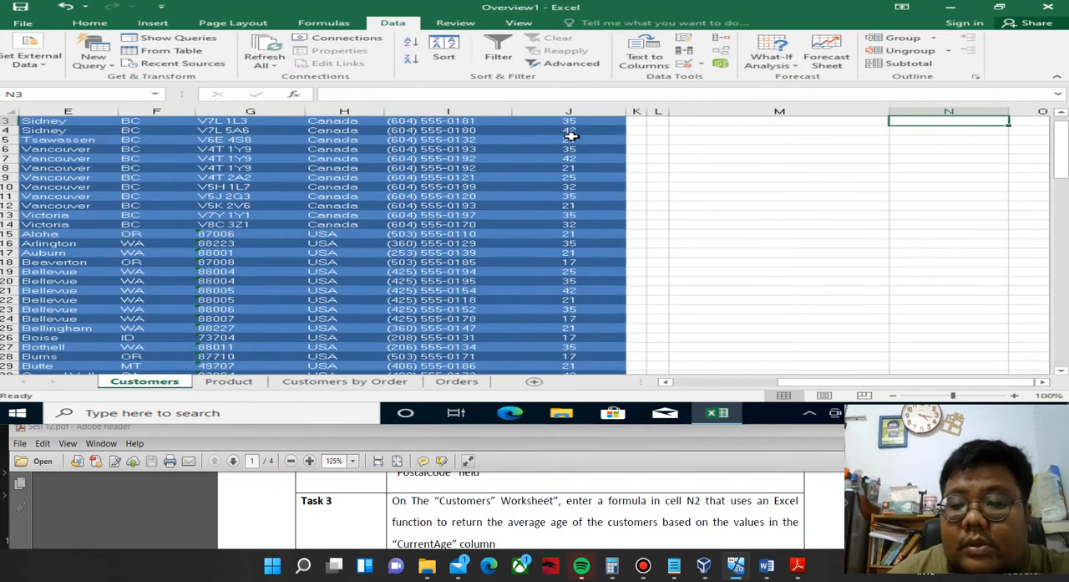
scroll(1063, 214, "up", 1)
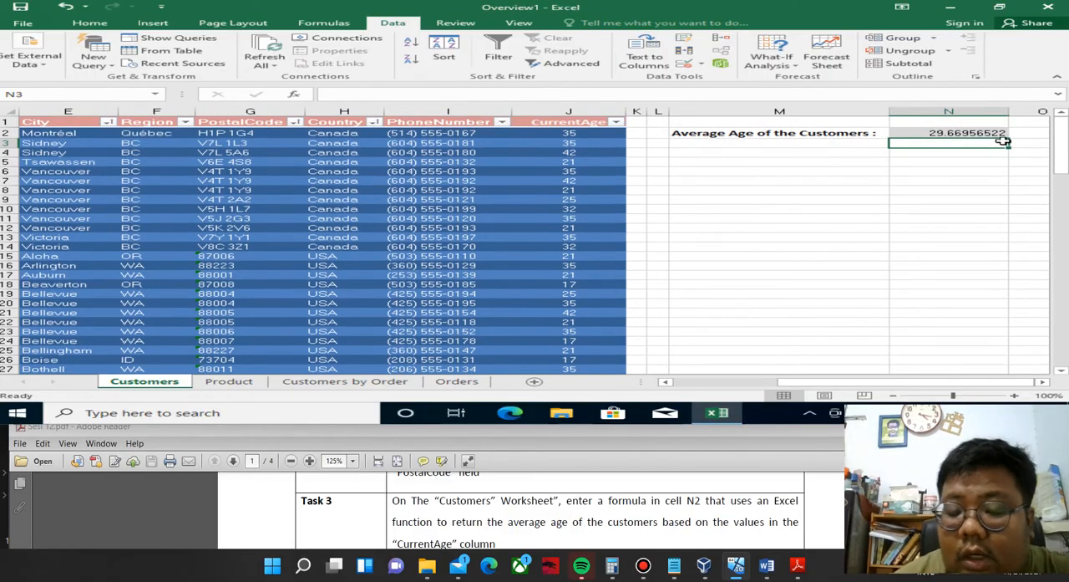
Look up Task 4 in the Sesi 12 PDF and open the Product worksheet in the Overview1 workbook.
left_click(501, 521)
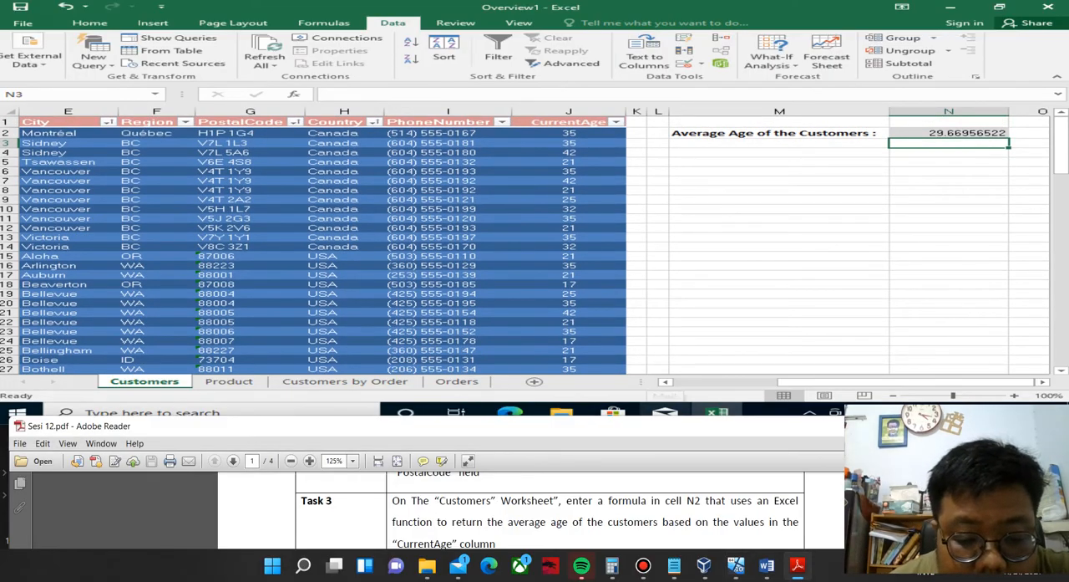
scroll(501, 510, "down", 1)
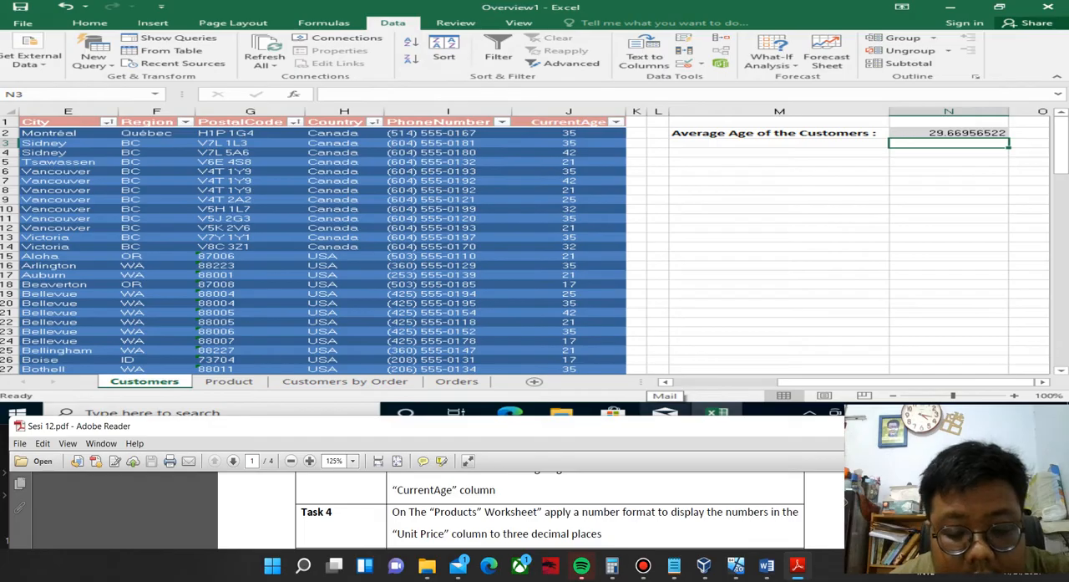
left_click(214, 384)
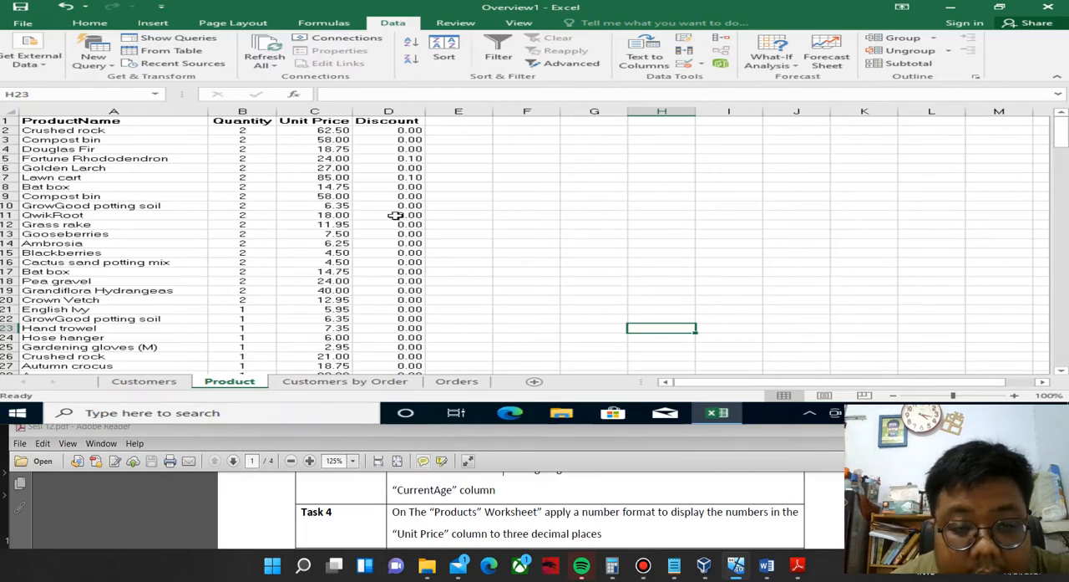
Format all the Unit Price values, from C2 down, as numbers with three decimal places.
left_click(315, 130)
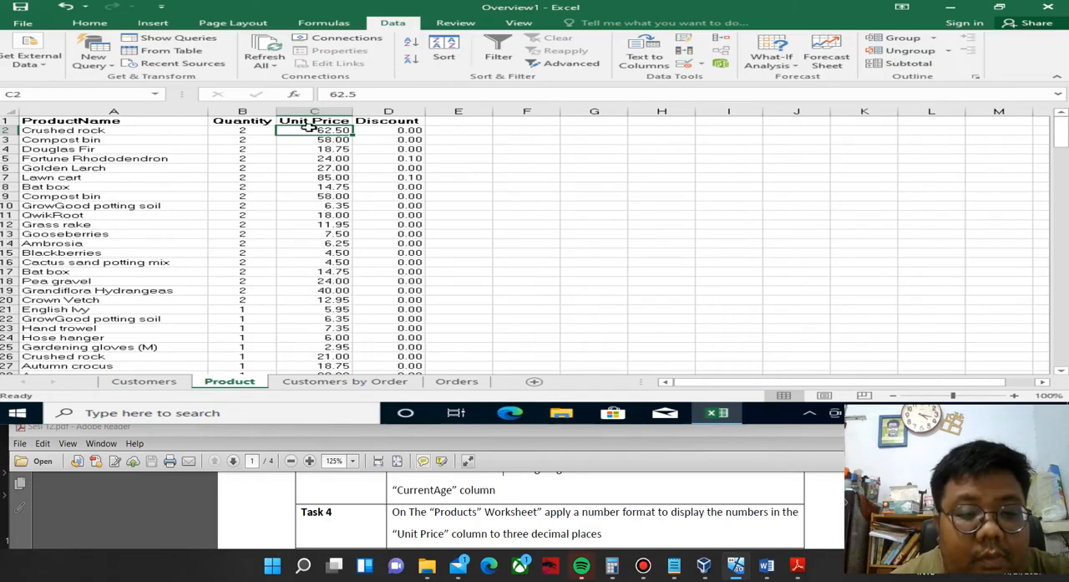
key("ctrl+shift+Down")
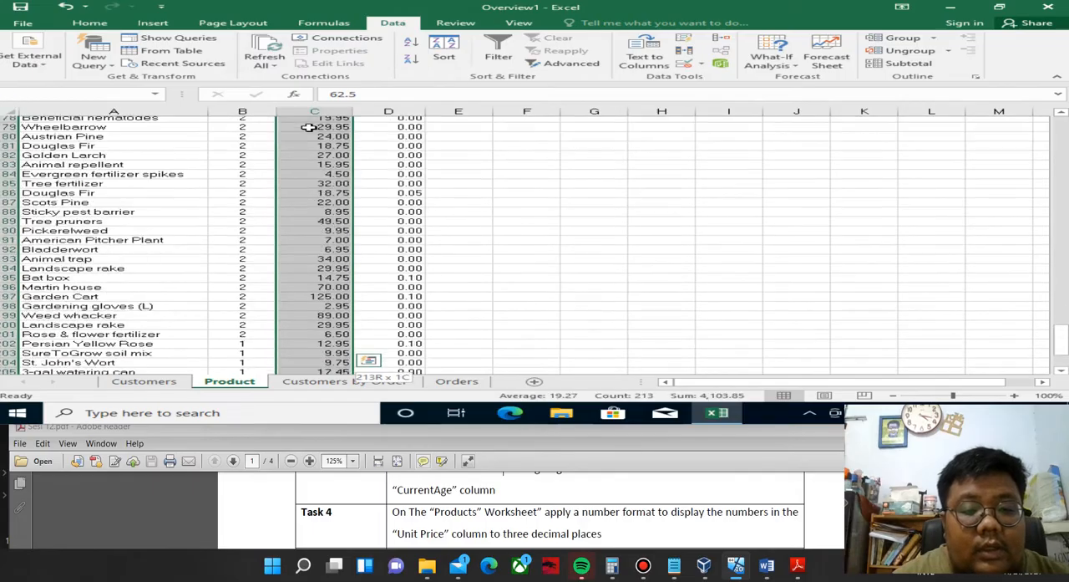
scroll(310, 127, "down", 1)
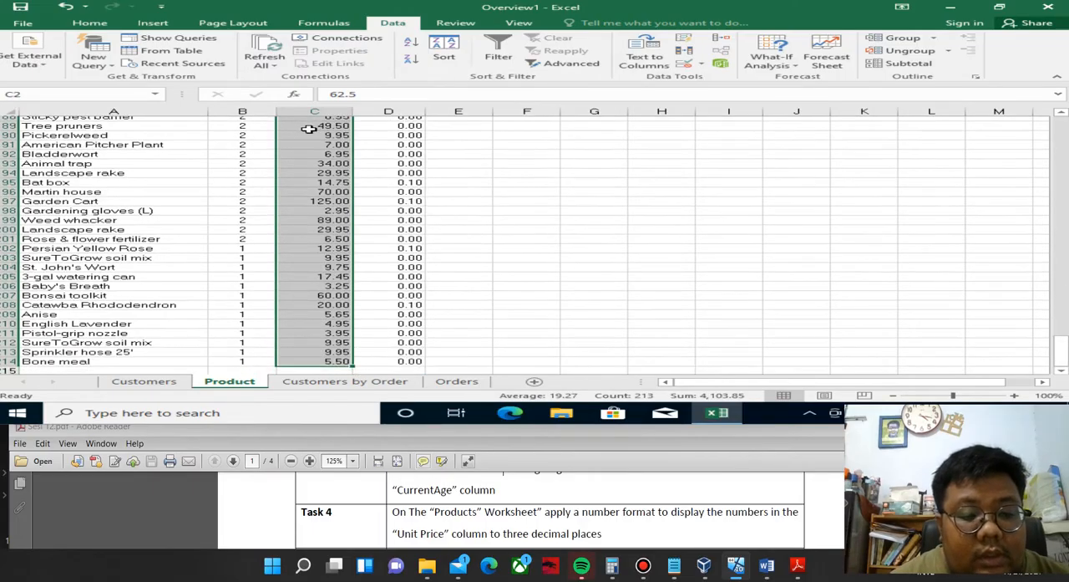
scroll(308, 214, "up", 7)
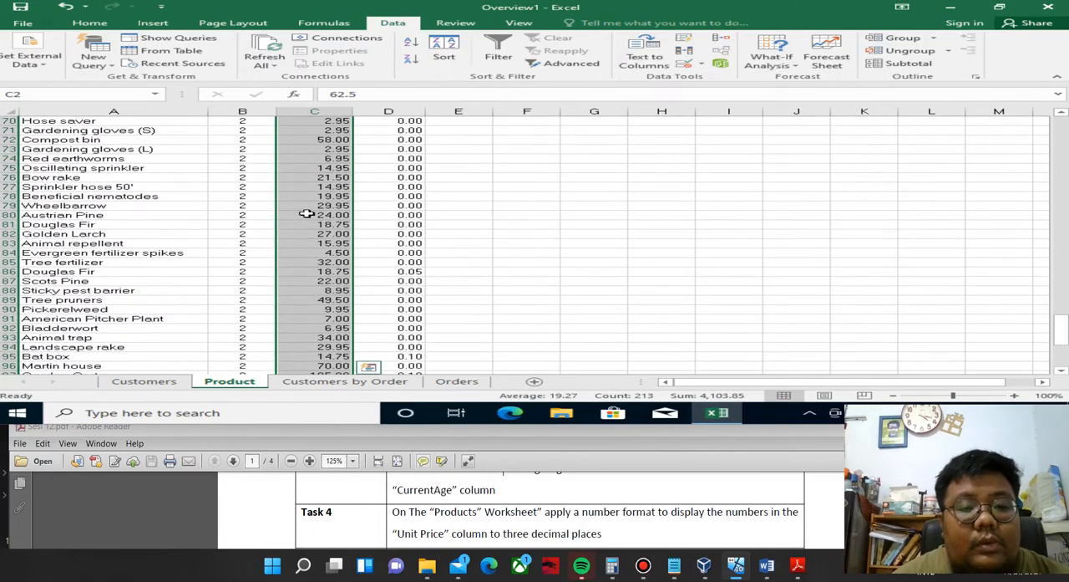
left_click(89, 23)
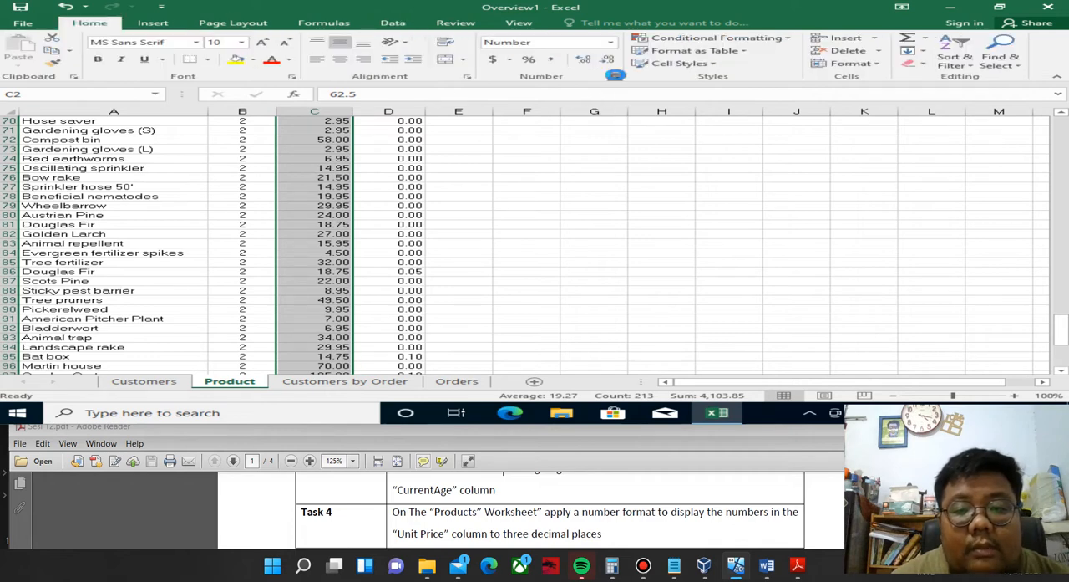
left_click(615, 76)
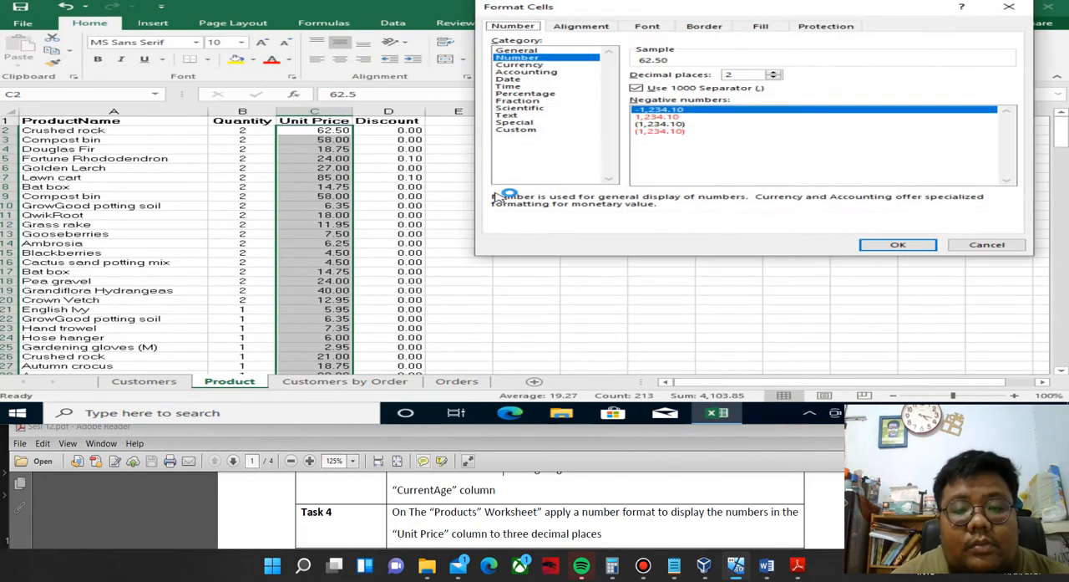
double_click(733, 74)
type("3")
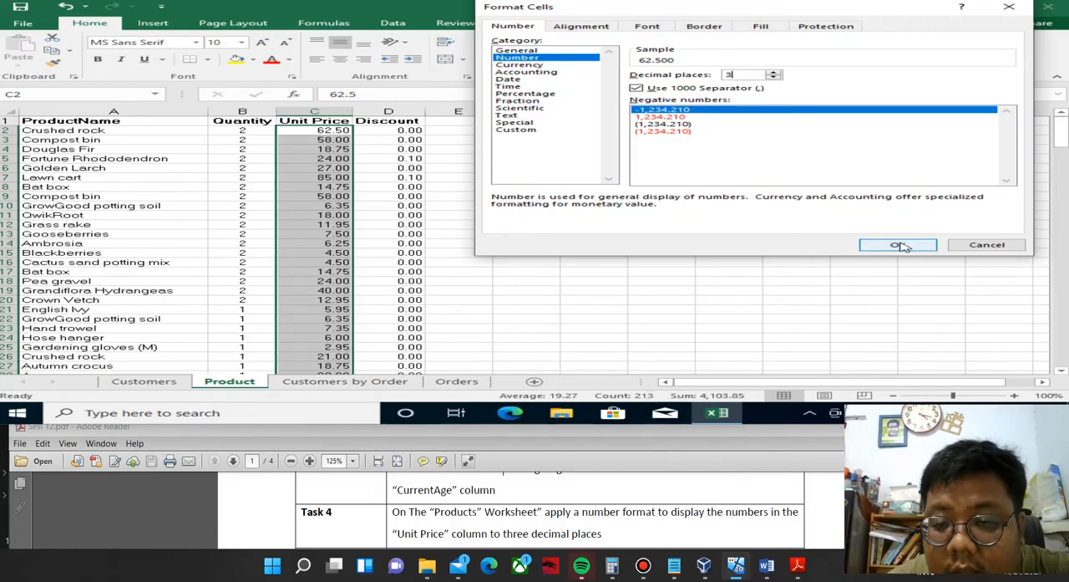
left_click(899, 245)
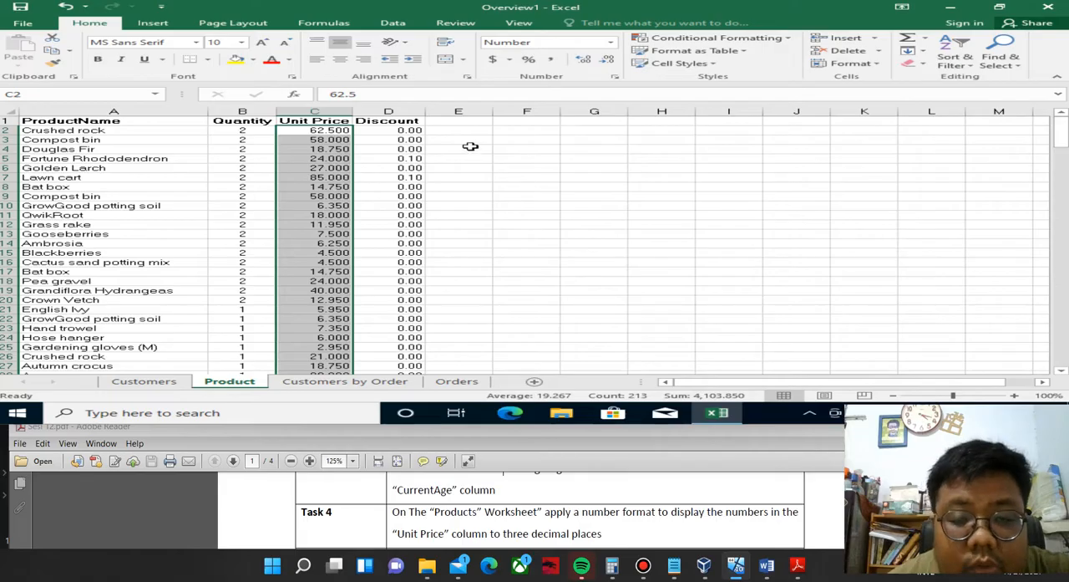
left_click(614, 77)
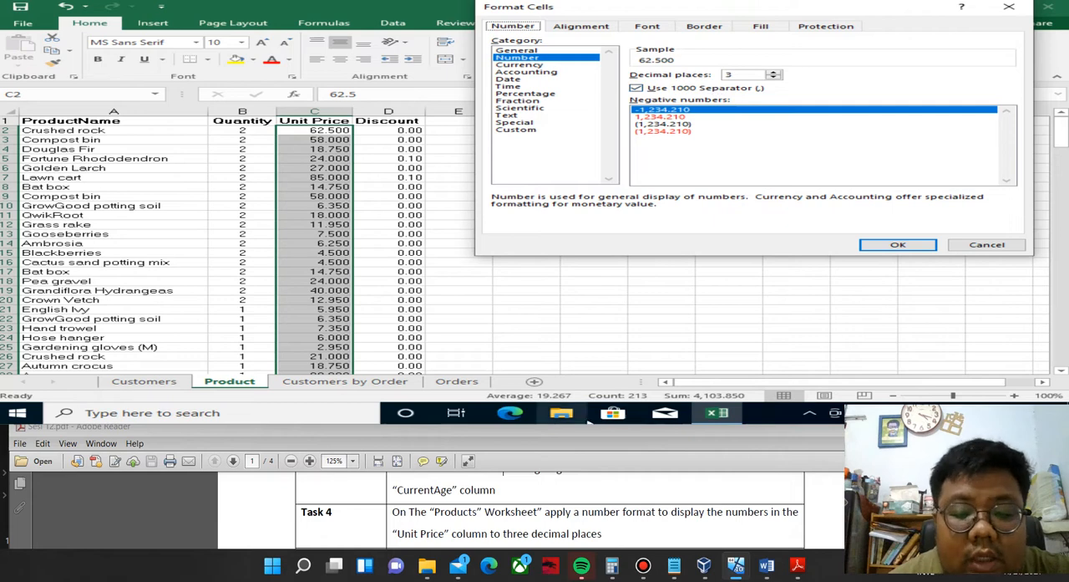
left_click(525, 64)
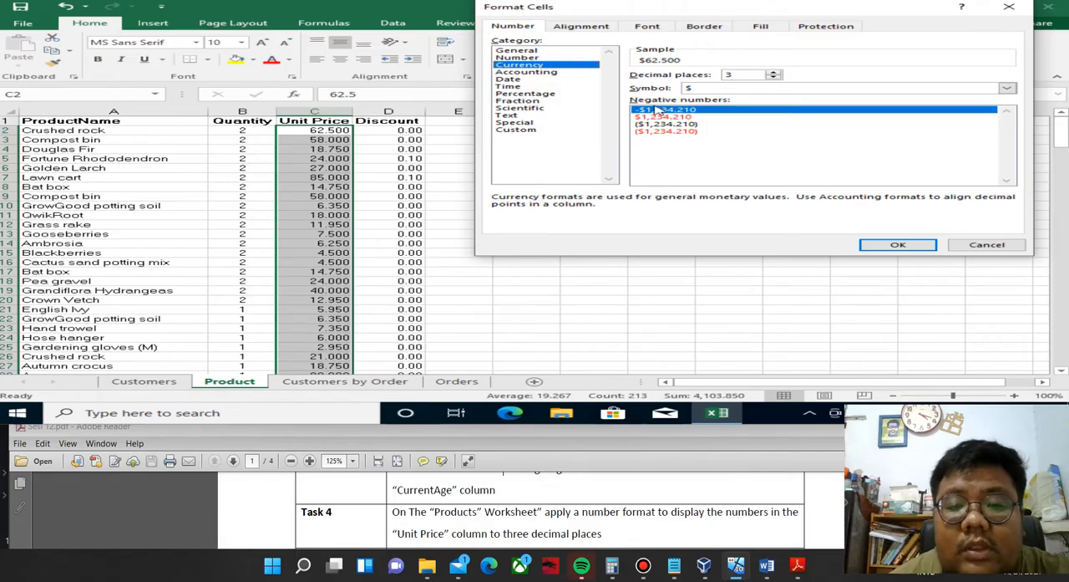
left_click(518, 129)
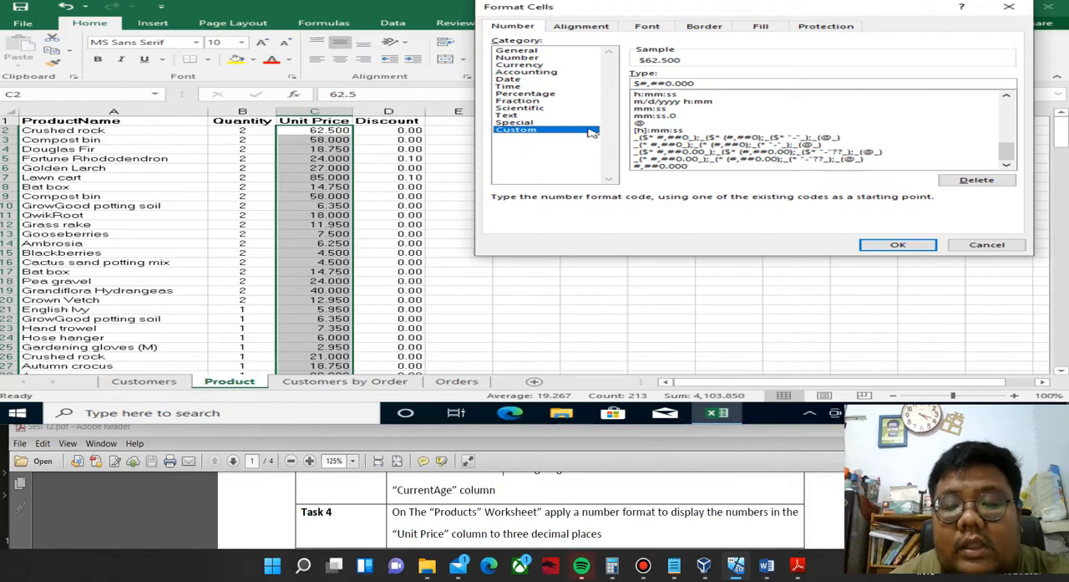
left_click(1018, 246)
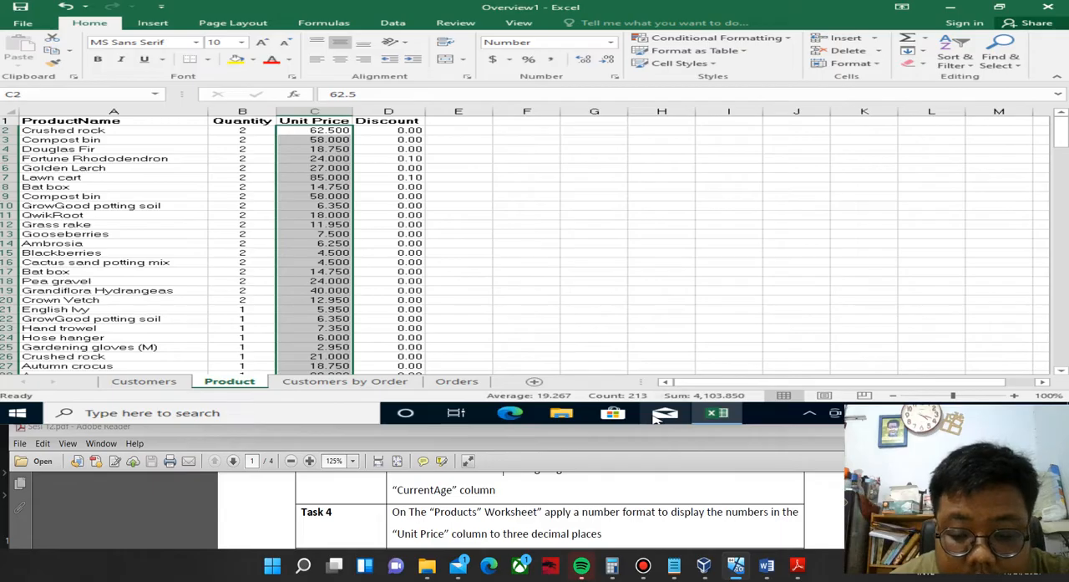
Read Task 5 in the Sesi 12 PDF and go to the first Order Total value, cell D2, on the Orders worksheet.
left_click(537, 481)
scroll(537, 480, "down", 1)
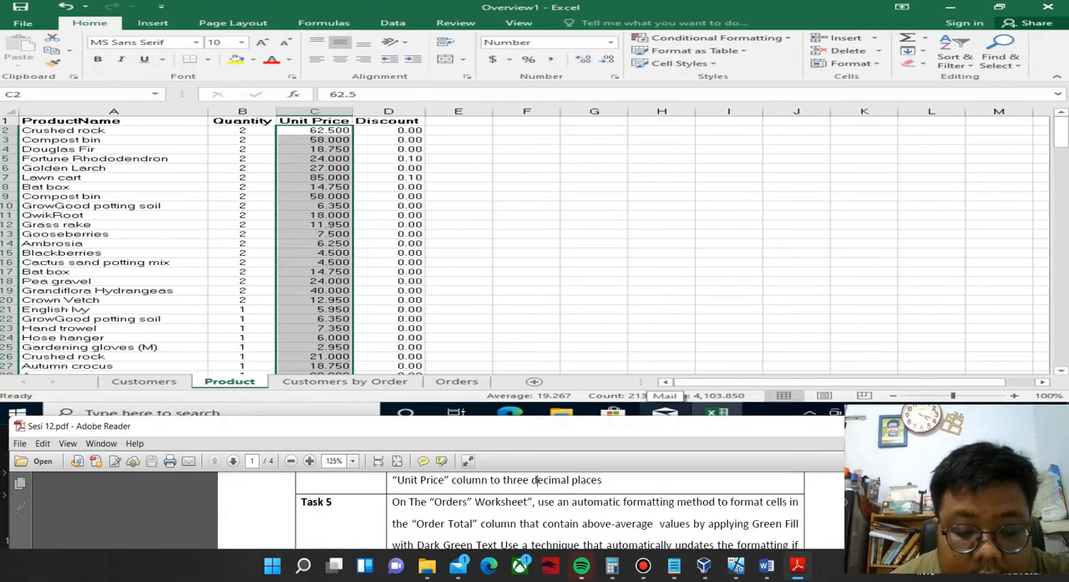
scroll(535, 480, "down", 1)
scroll(534, 479, "up", 1)
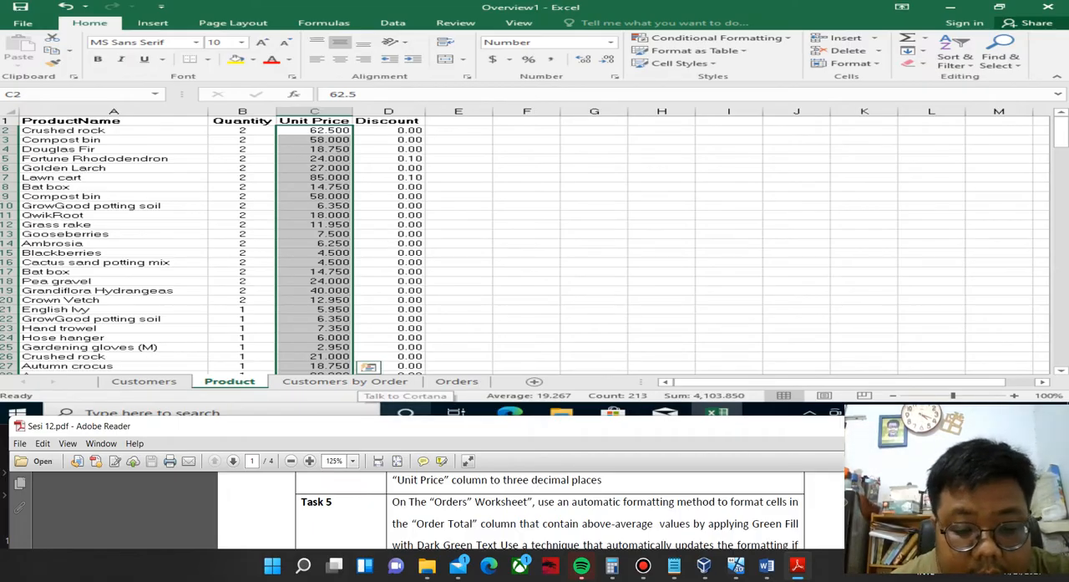
left_click(447, 383)
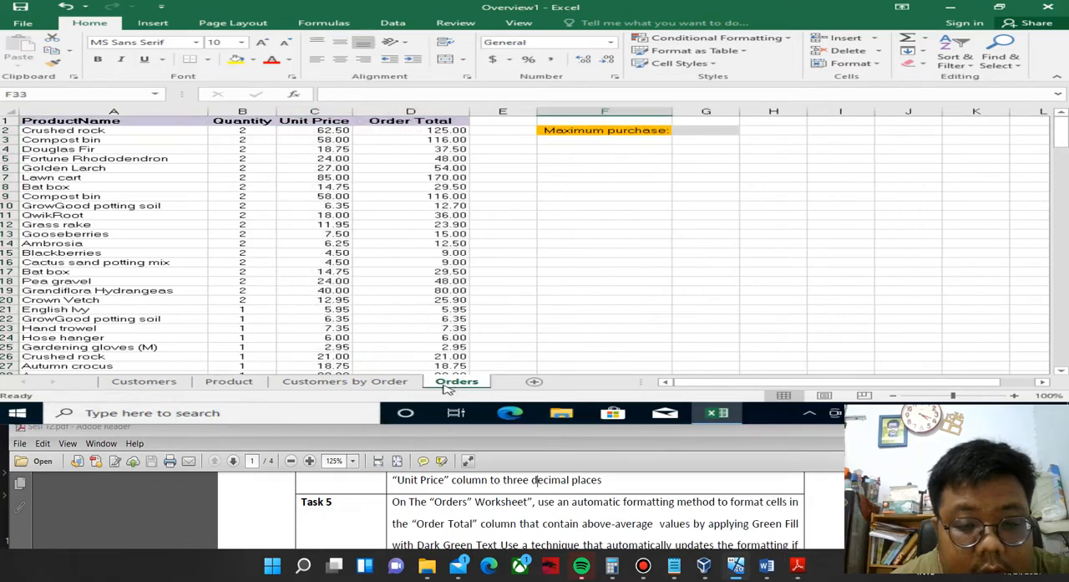
left_click(445, 131)
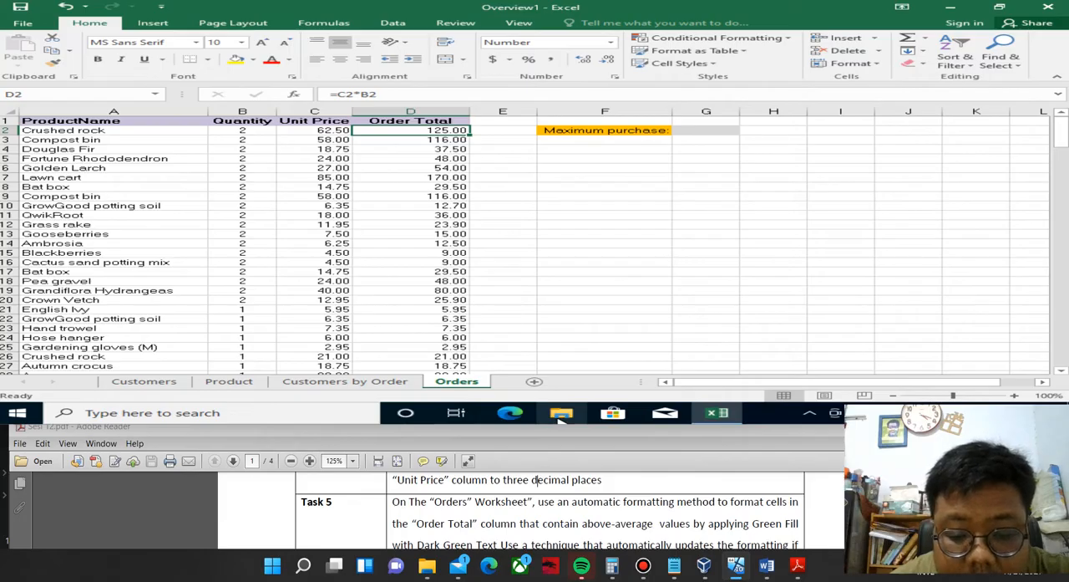
left_click(720, 496)
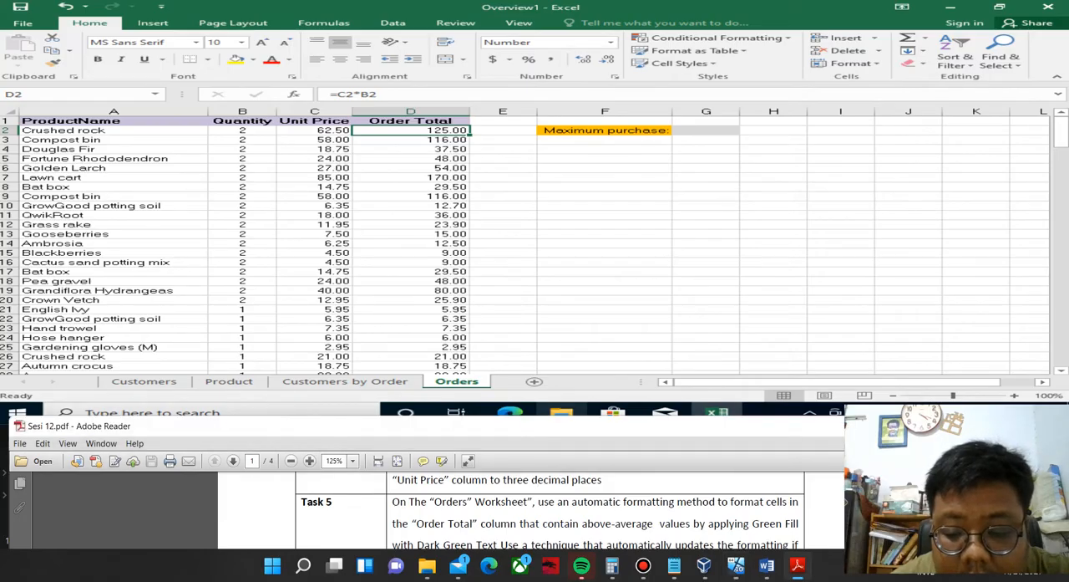
scroll(720, 496, "down", 1)
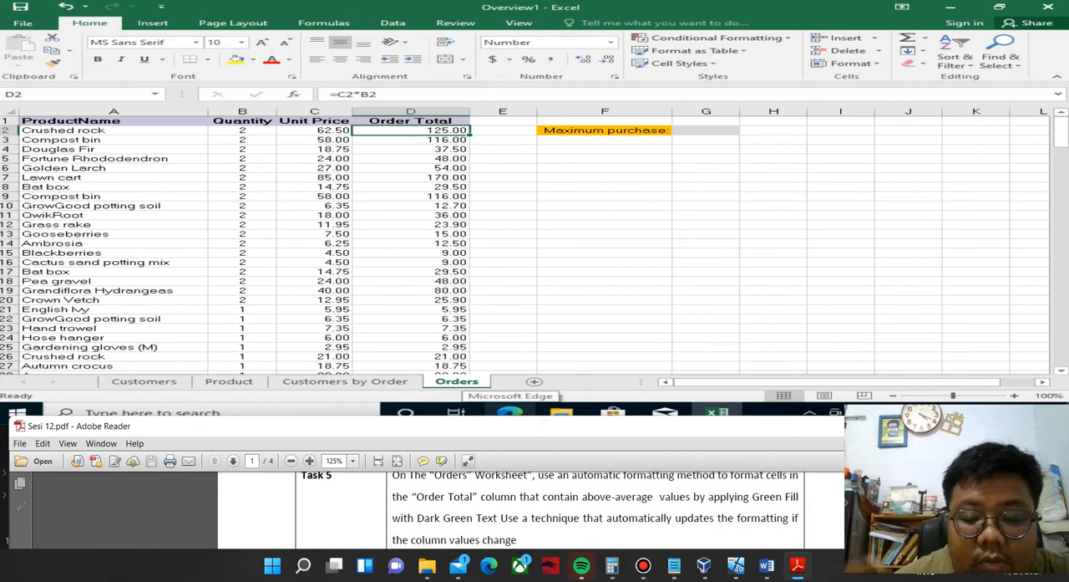
scroll(720, 524, "up", 1)
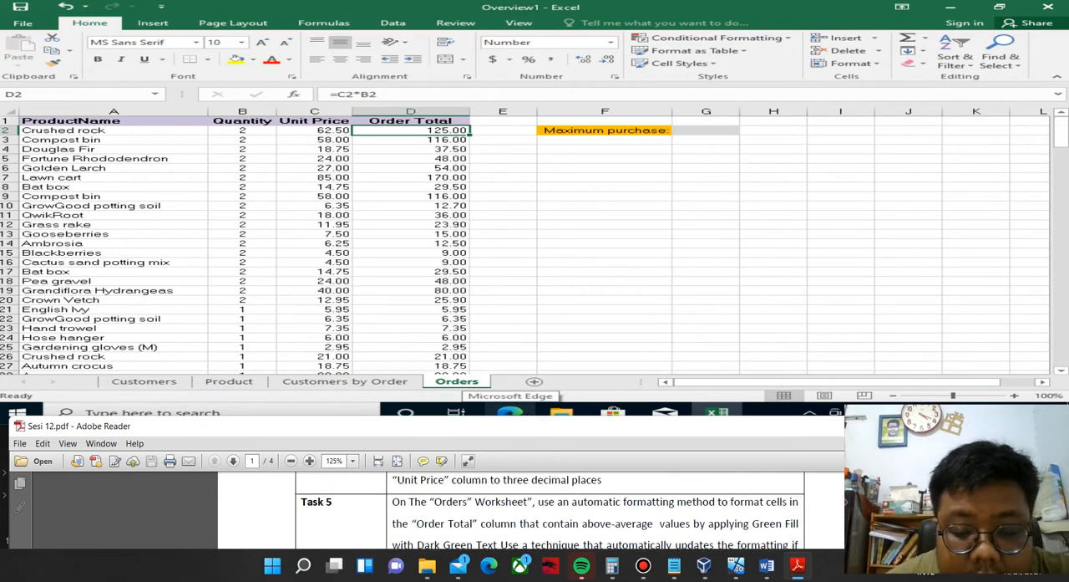
Add an Above Average conditional formatting rule to cell D2 using Green Fill with Dark Green Text, checking the required format in Task 5.
left_click(792, 41)
left_click(789, 38)
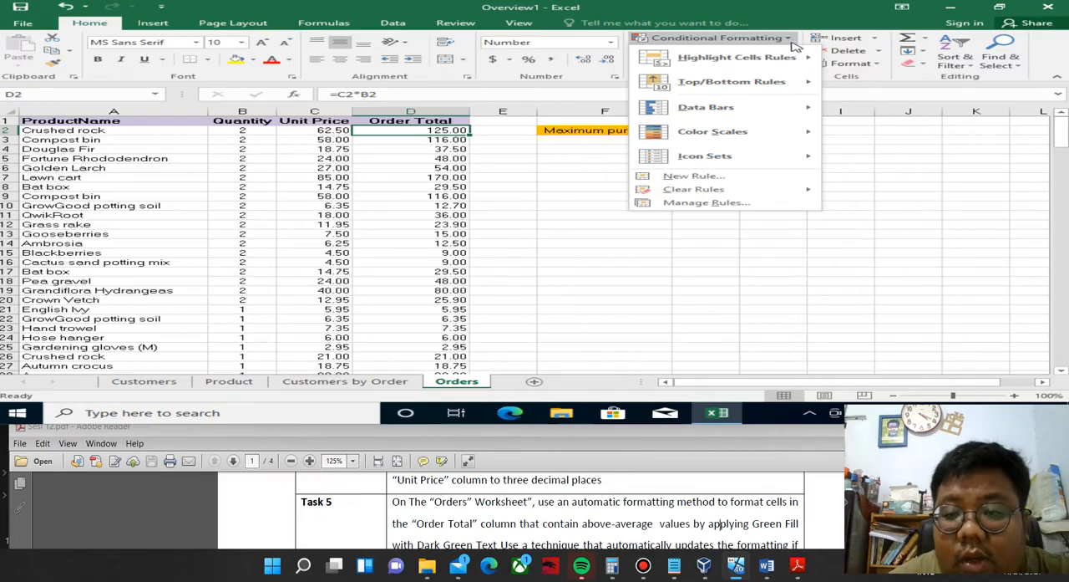
mouse_move(796, 84)
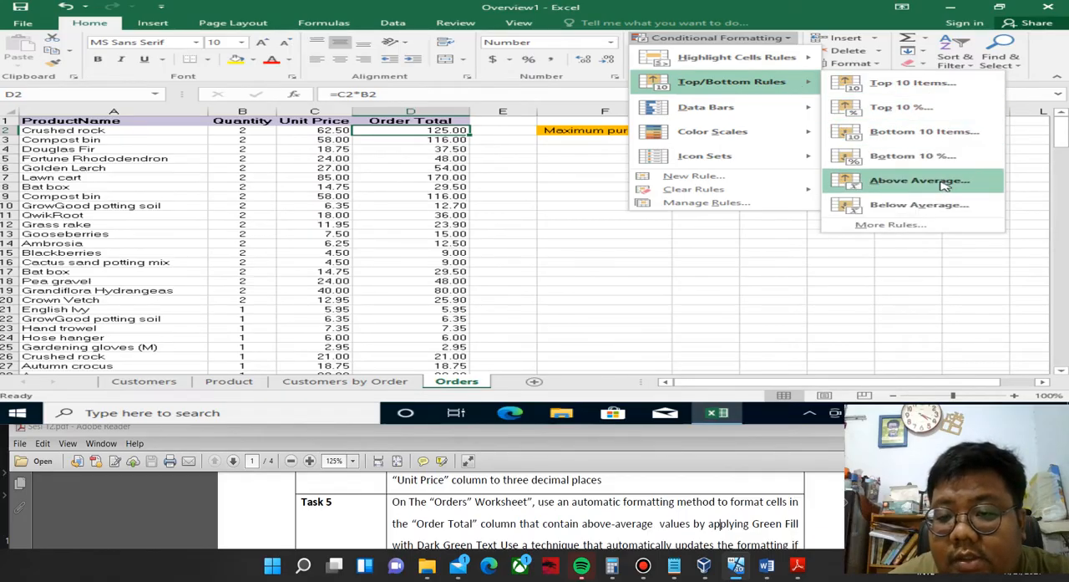
mouse_move(787, 60)
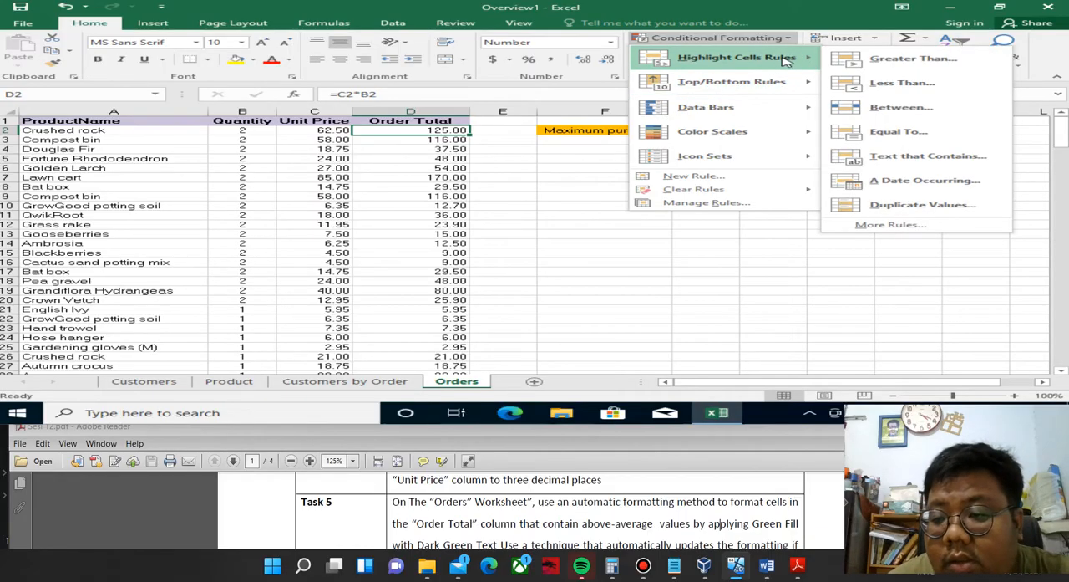
mouse_move(764, 114)
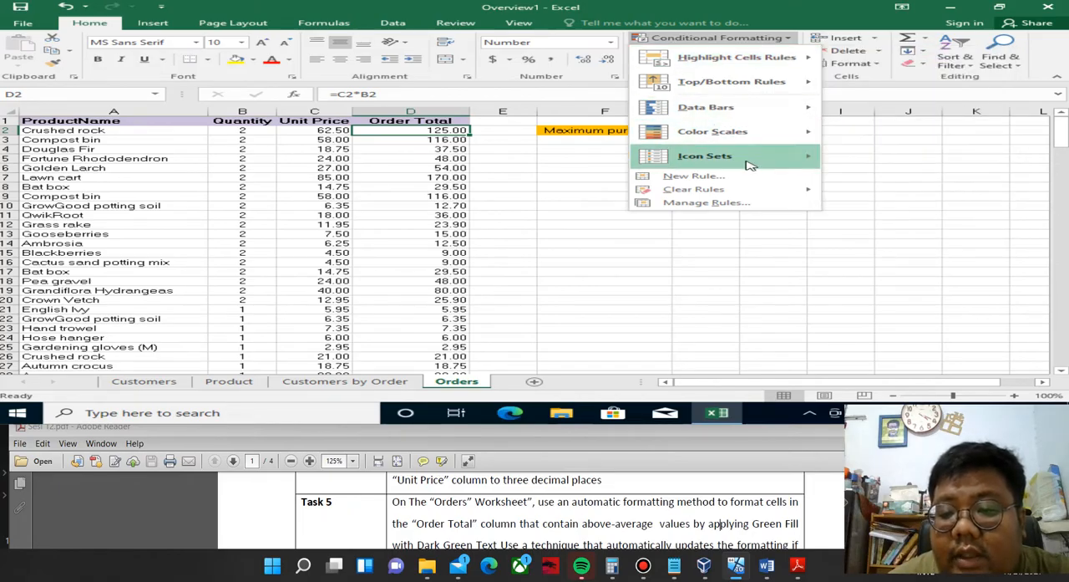
mouse_move(751, 164)
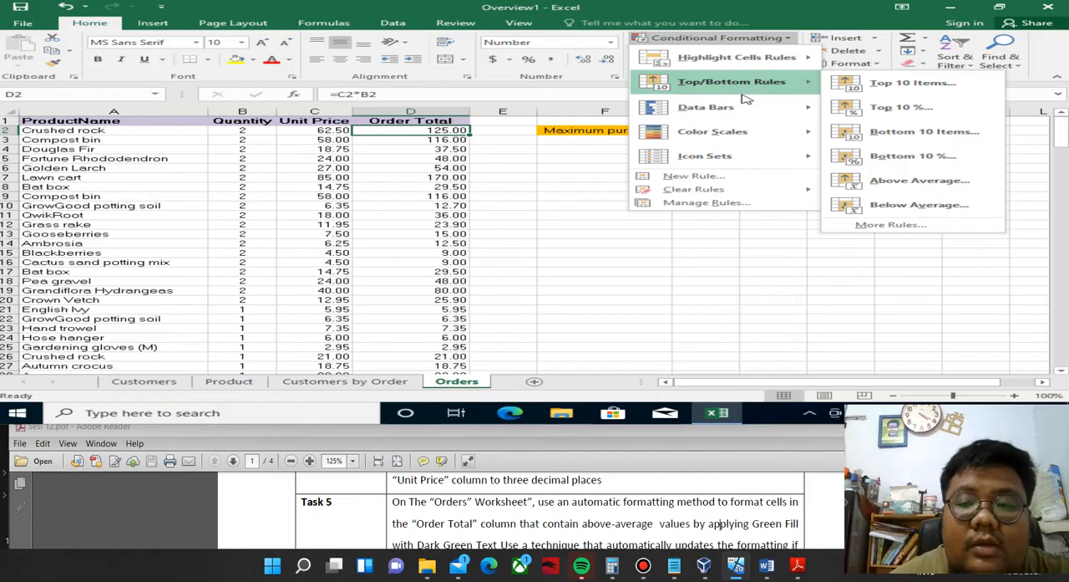
mouse_move(741, 70)
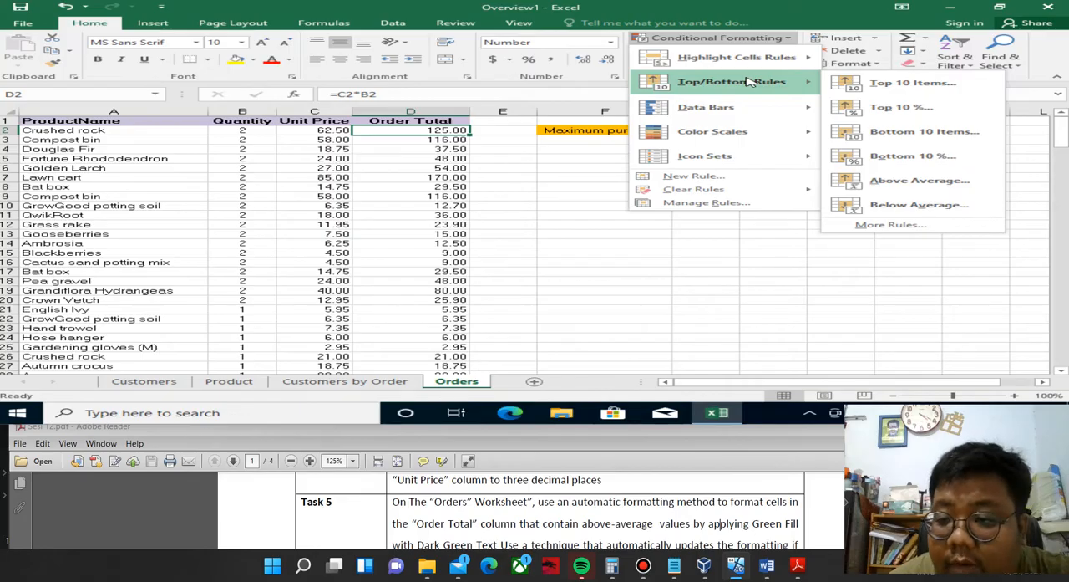
left_click(894, 182)
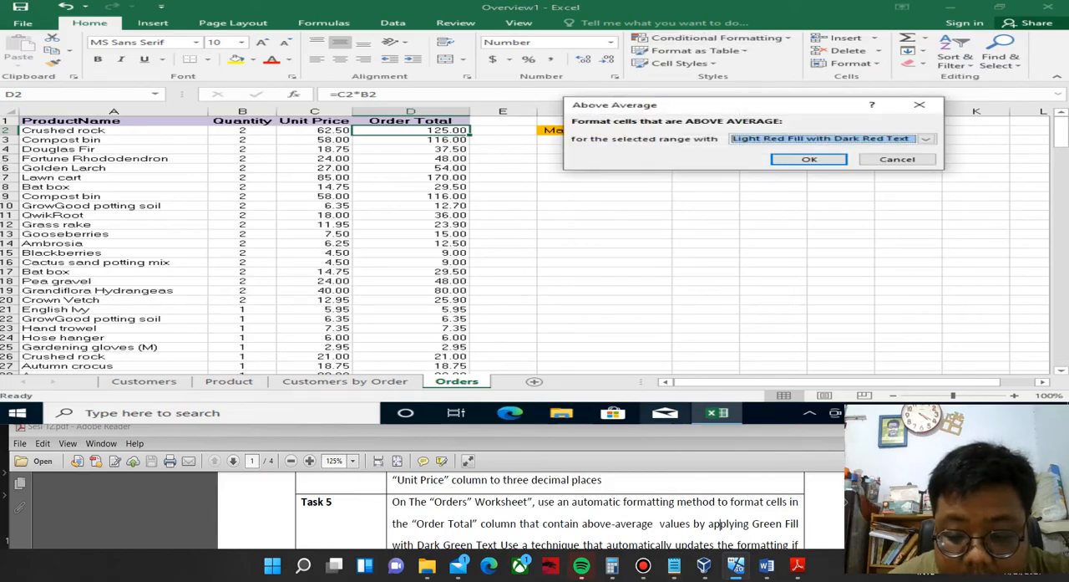
left_click(721, 523)
scroll(622, 517, "down", 1)
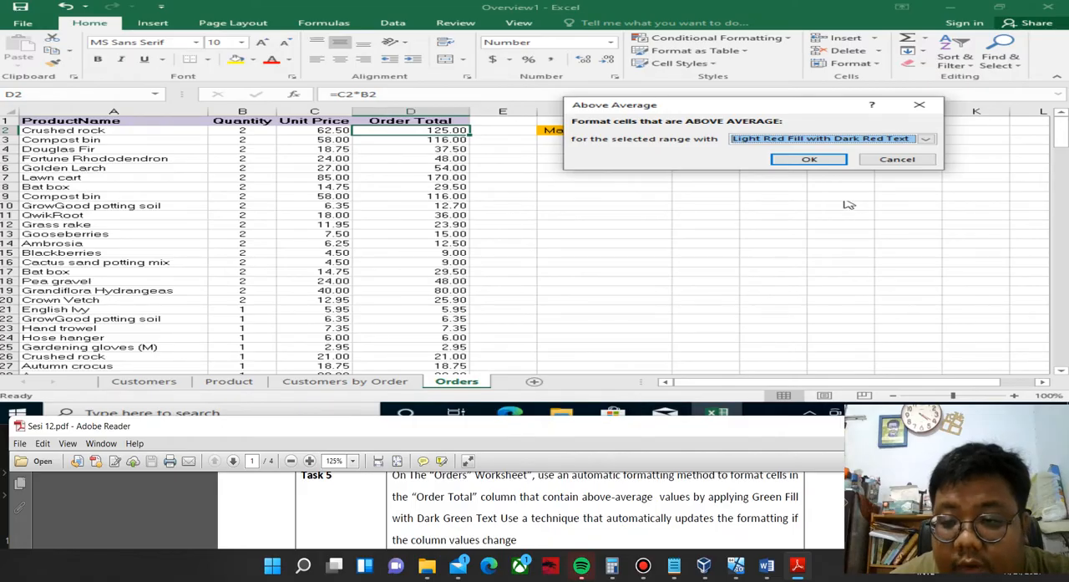
left_click(926, 138)
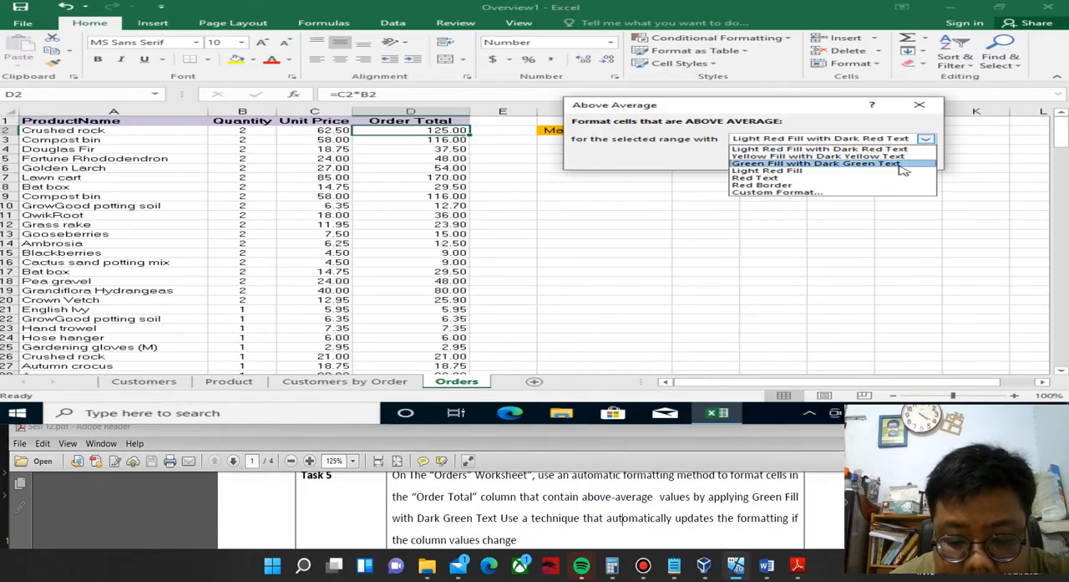
left_click(903, 164)
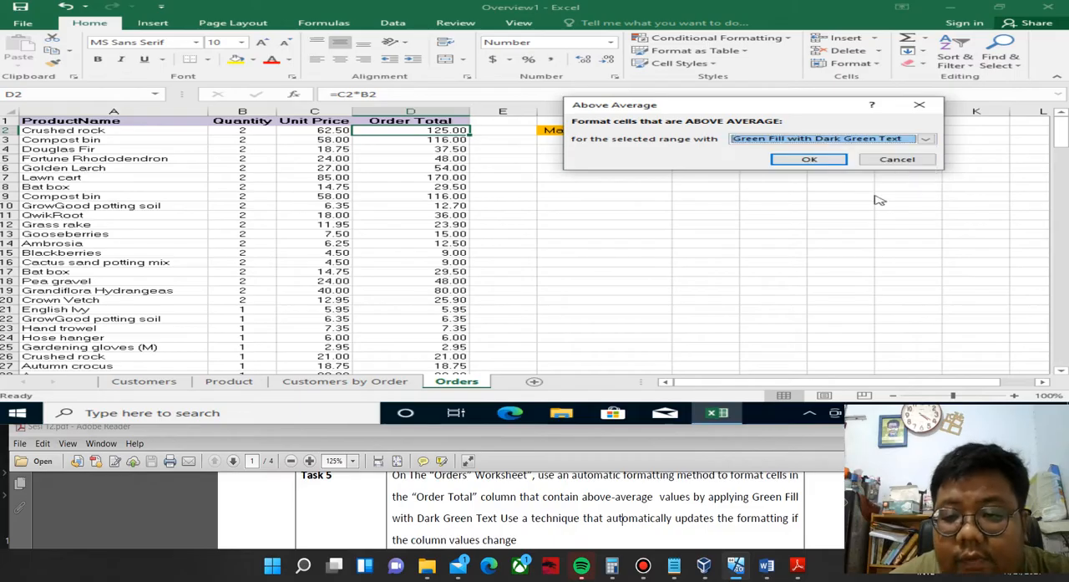
left_click(809, 160)
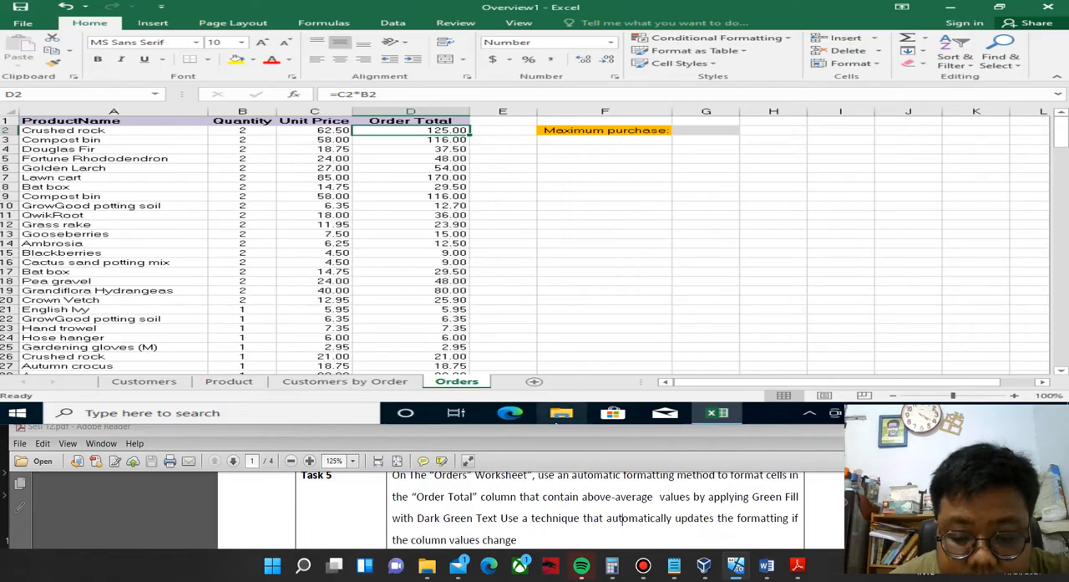
Reread the Task 5 instructions in the Sesi 12 PDF about formatting the Order Total column.
left_click(528, 519)
scroll(528, 519, "down", 1)
scroll(528, 518, "up", 1)
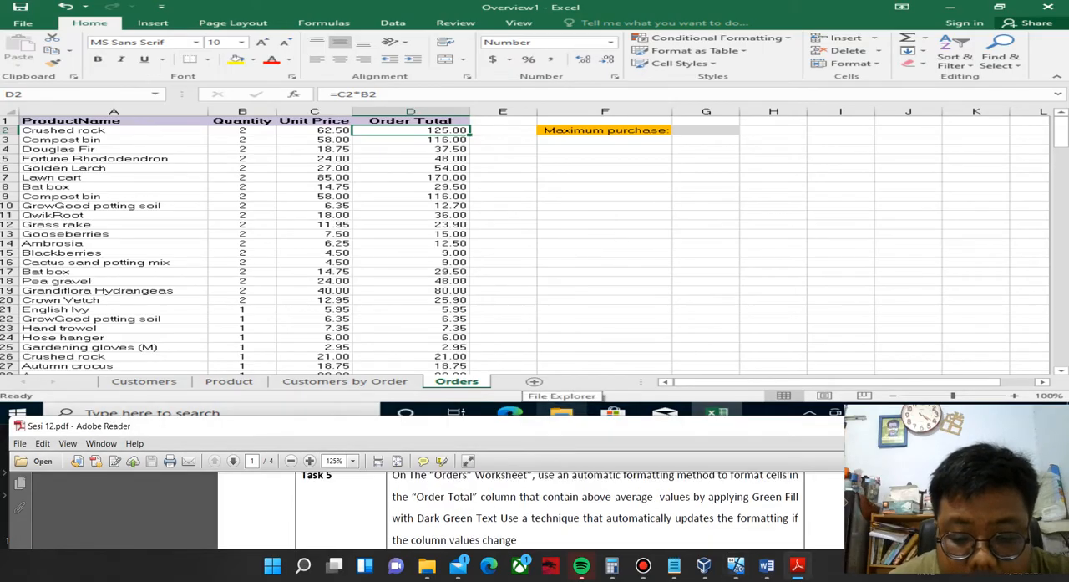
scroll(528, 519, "up", 1)
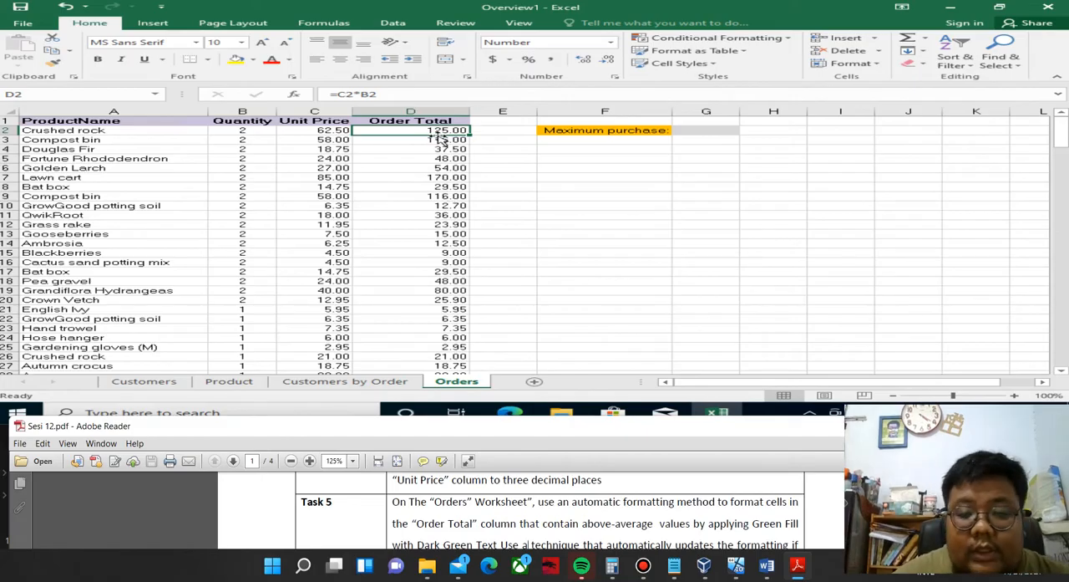
key("ctrl+shift+Down")
key("Down")
key("Down")
key("Down")
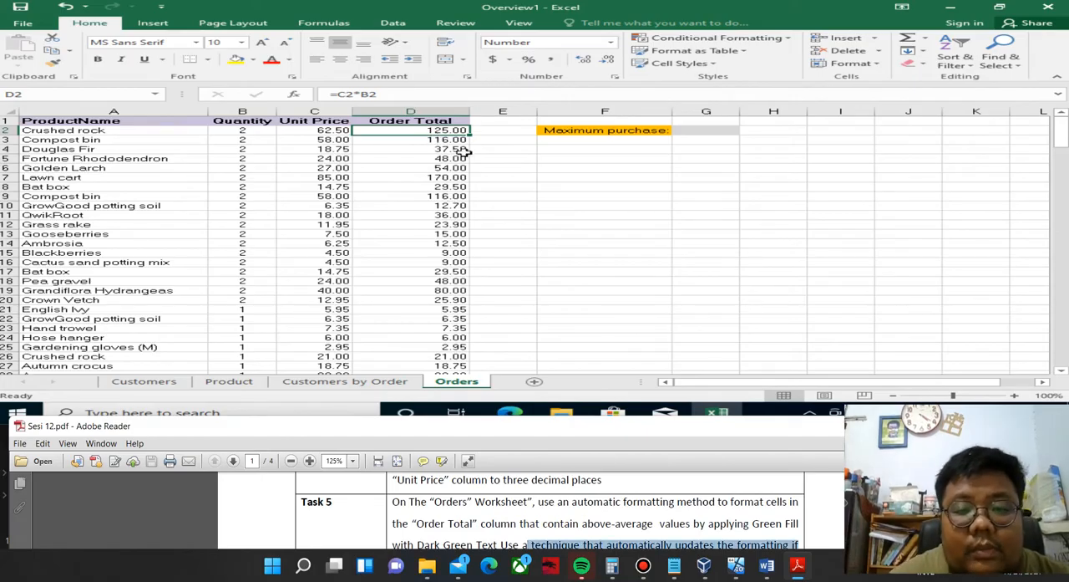
Apply an Above Average conditional formatting rule with Green Fill with Dark Green Text to all Order Total values, D2 to D214.
left_click(442, 131)
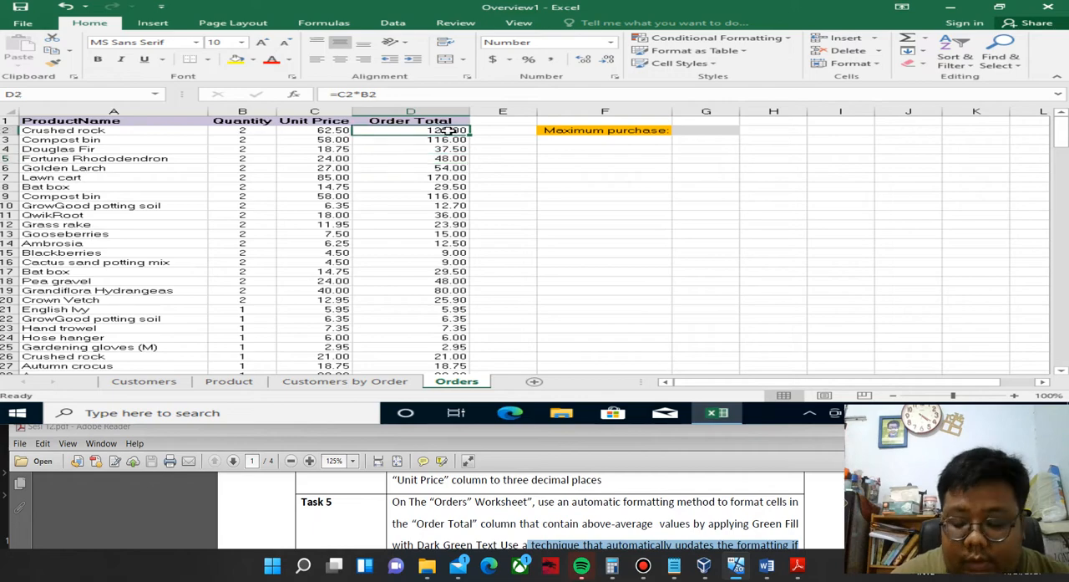
key("ctrl+shift+Down")
scroll(450, 130, "down", 1)
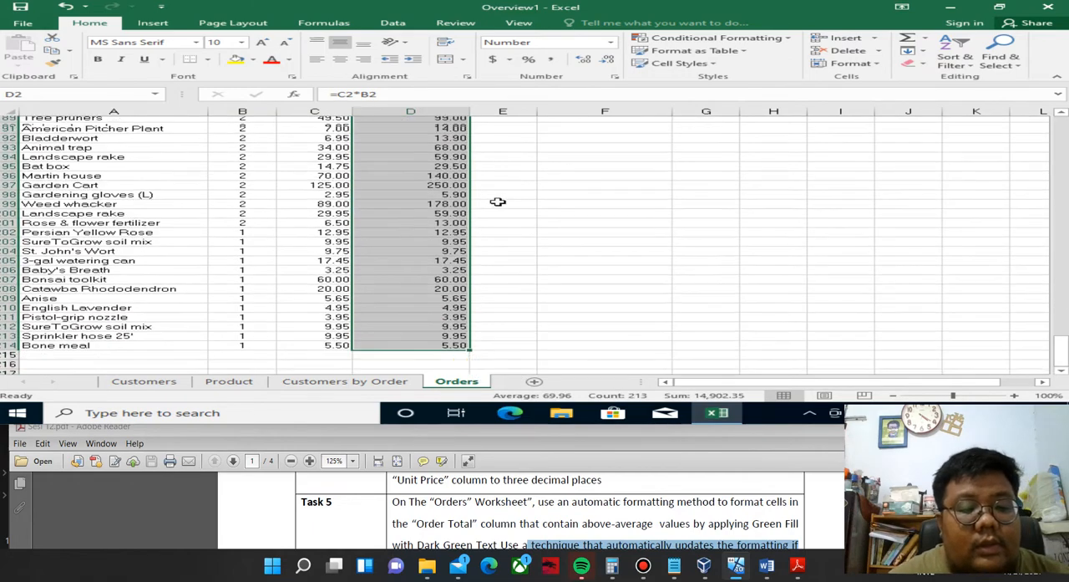
scroll(456, 203, "up", 4)
scroll(462, 202, "up", 20)
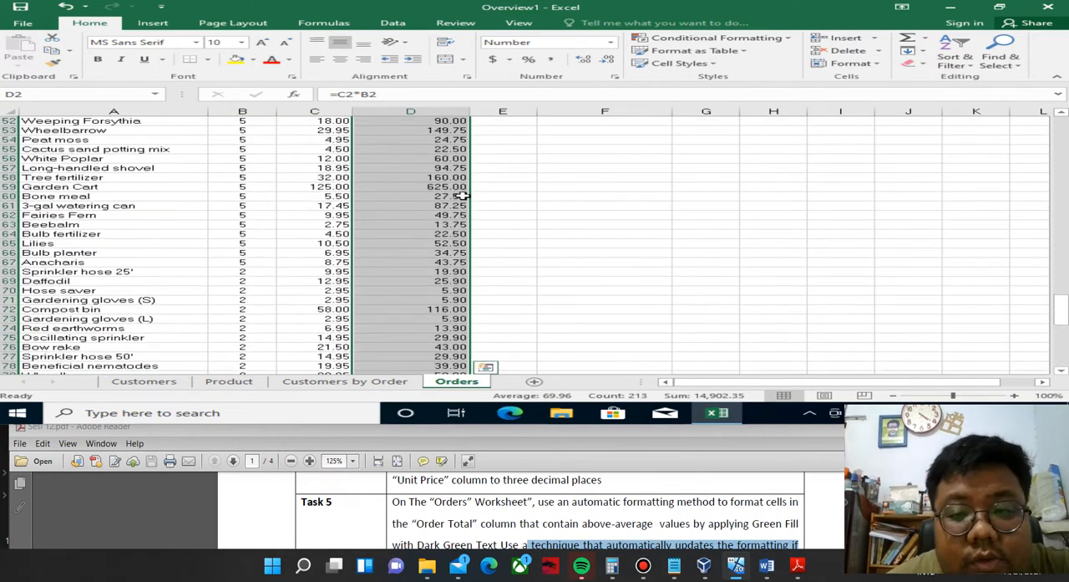
scroll(458, 164, "up", 20)
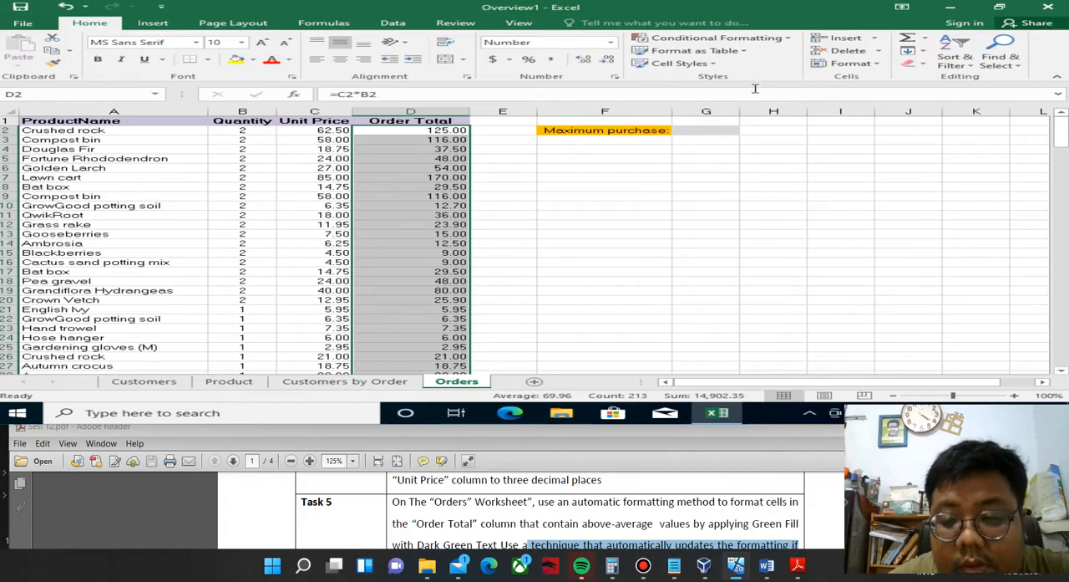
left_click(786, 38)
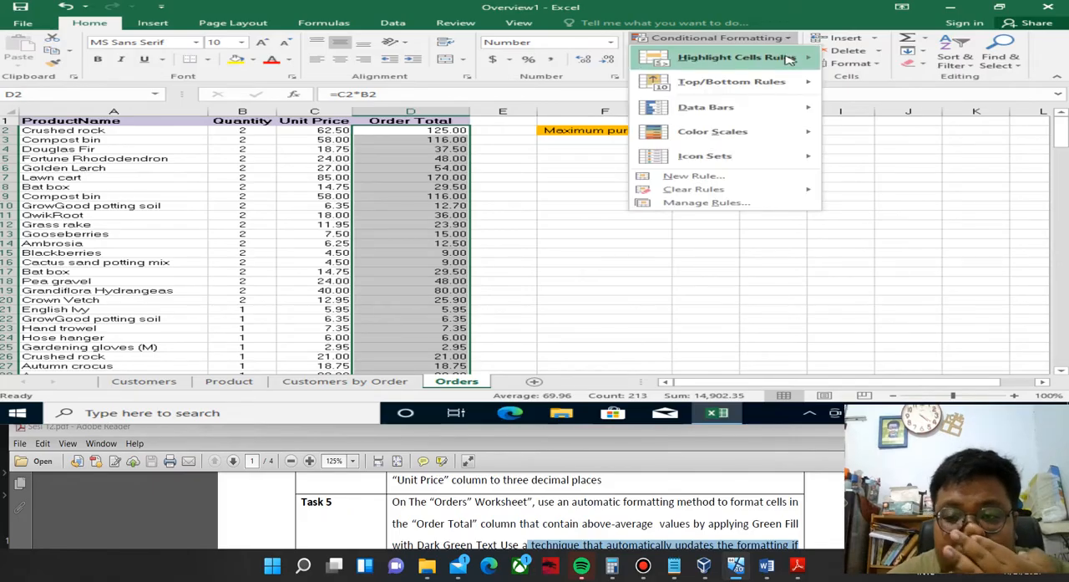
mouse_move(788, 60)
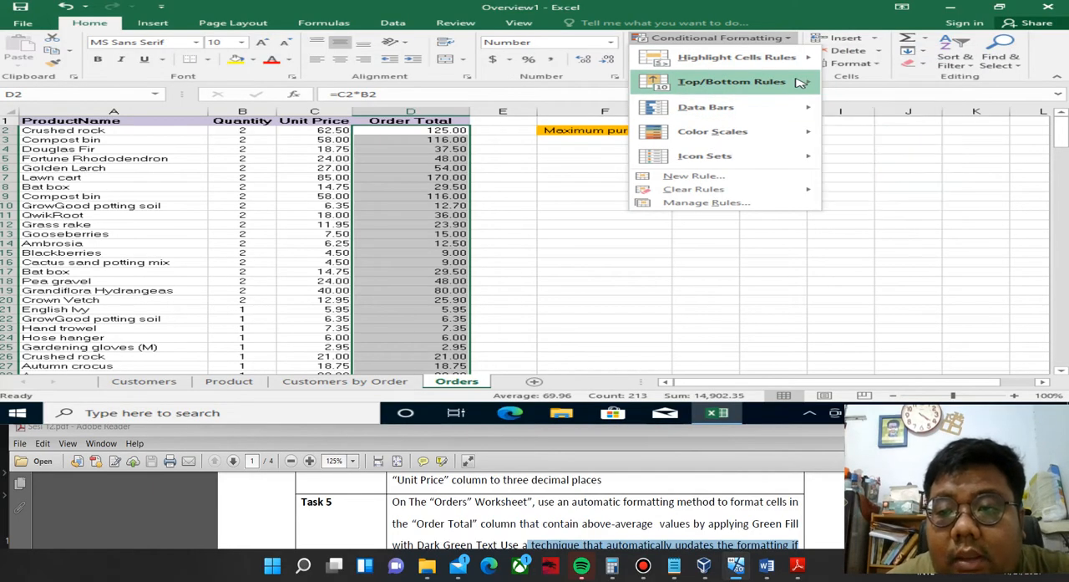
mouse_move(801, 82)
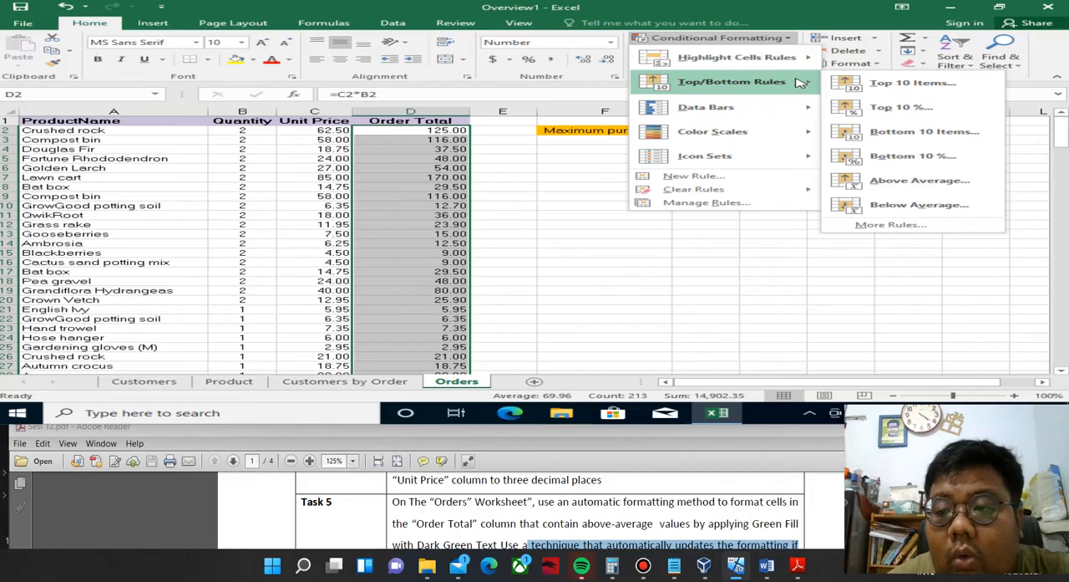
left_click(925, 181)
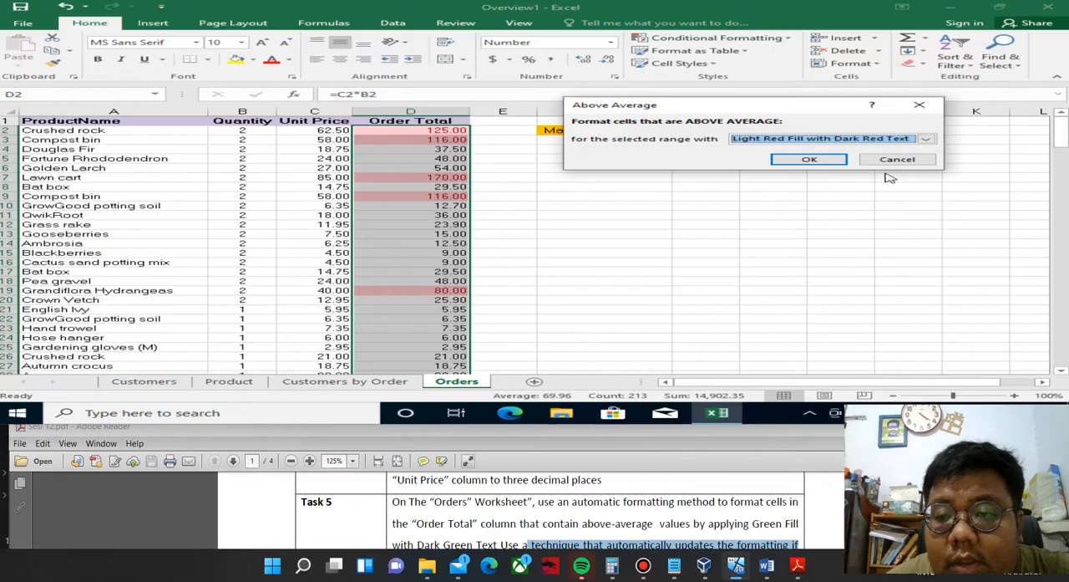
left_click(926, 139)
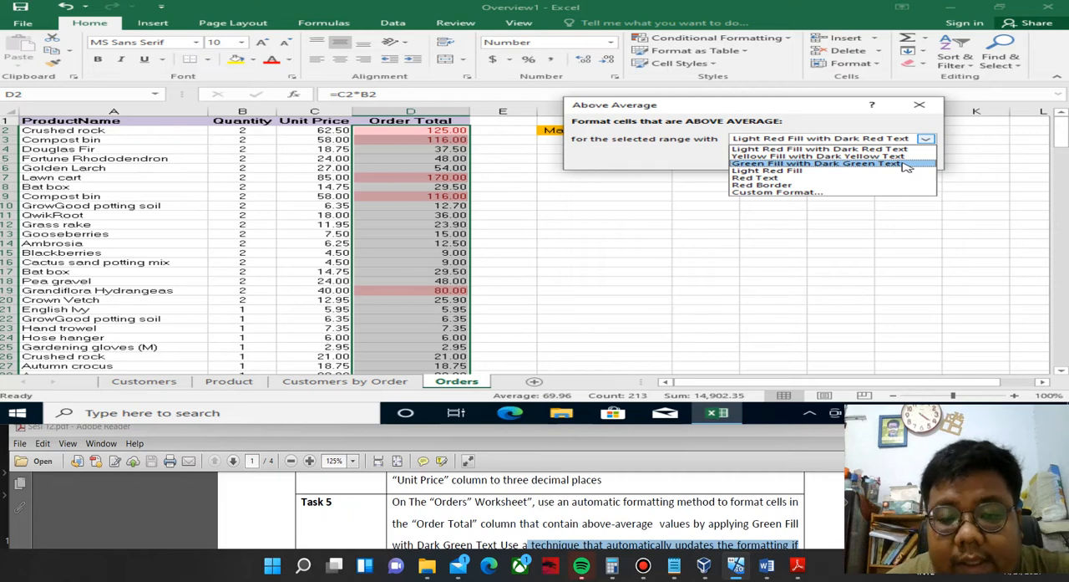
left_click(907, 163)
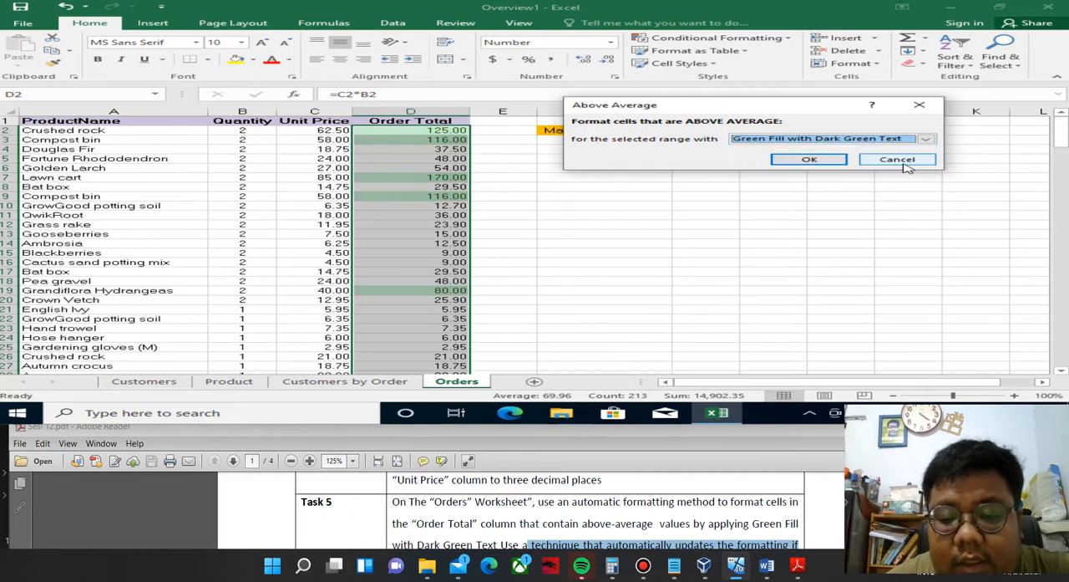
left_click(821, 158)
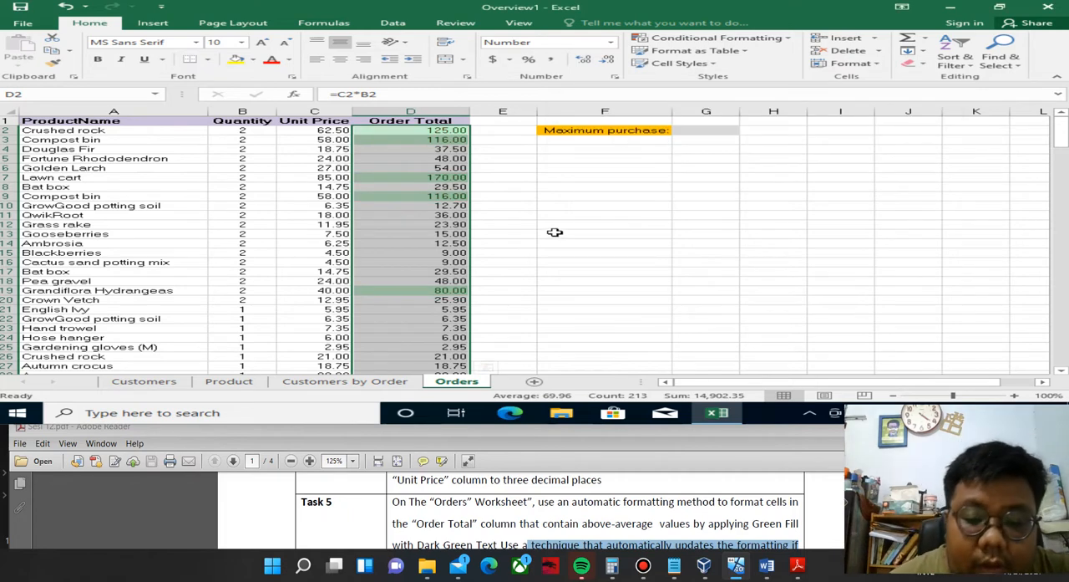
Read Task 6 in the Sesi 12 PDF and go to the Maximum purchase cell, G2, on the Orders worksheet.
left_click(473, 477)
scroll(473, 475, "down", 1)
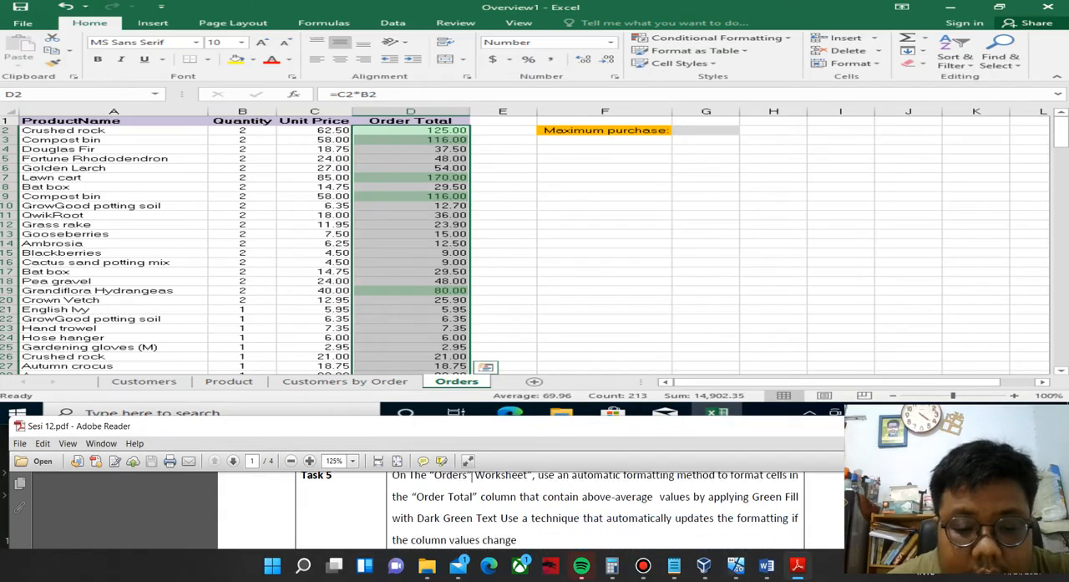
scroll(473, 475, "down", 3)
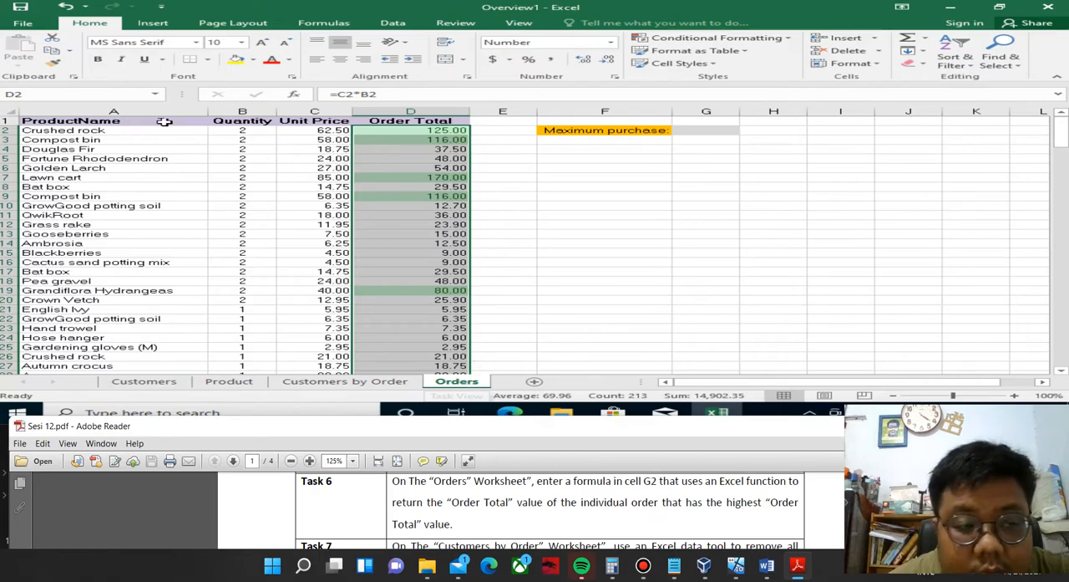
left_click(723, 131)
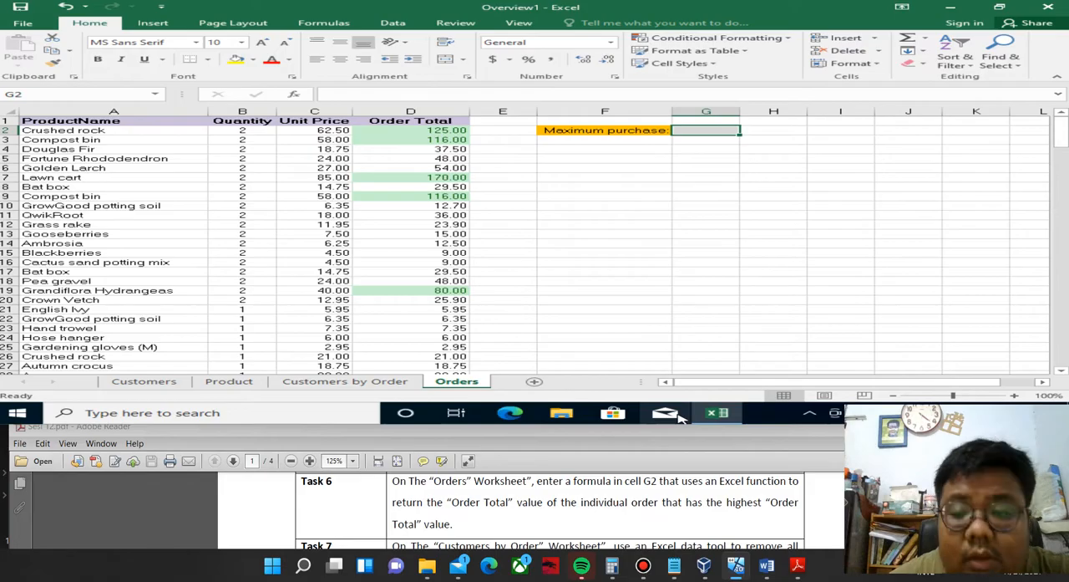
left_click_drag(726, 501, 762, 501)
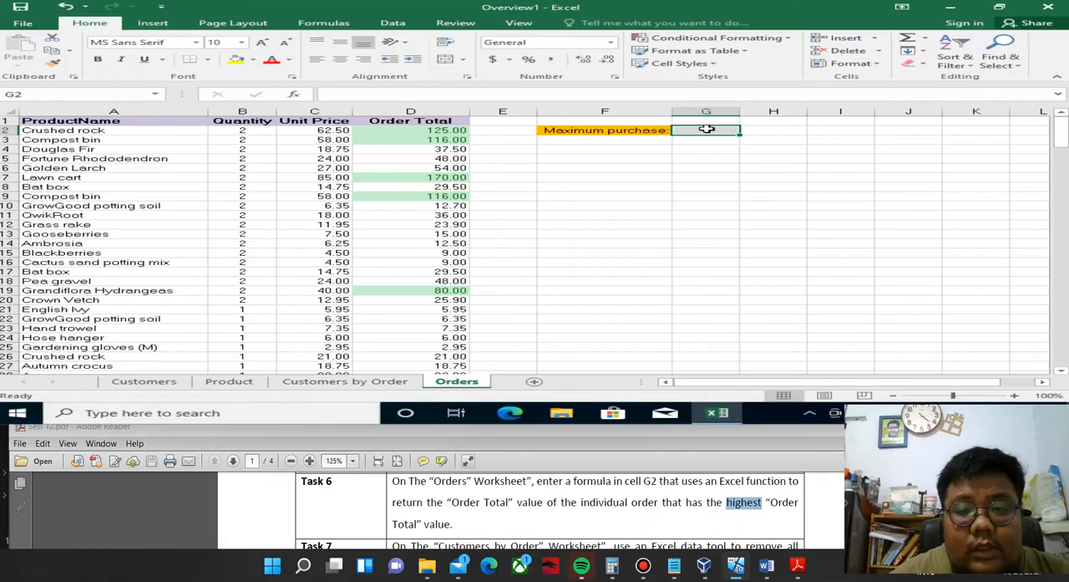
Enter the formula =MAX(D2:D214) in cell G2 to return the highest Order Total value.
type("=MAX(")
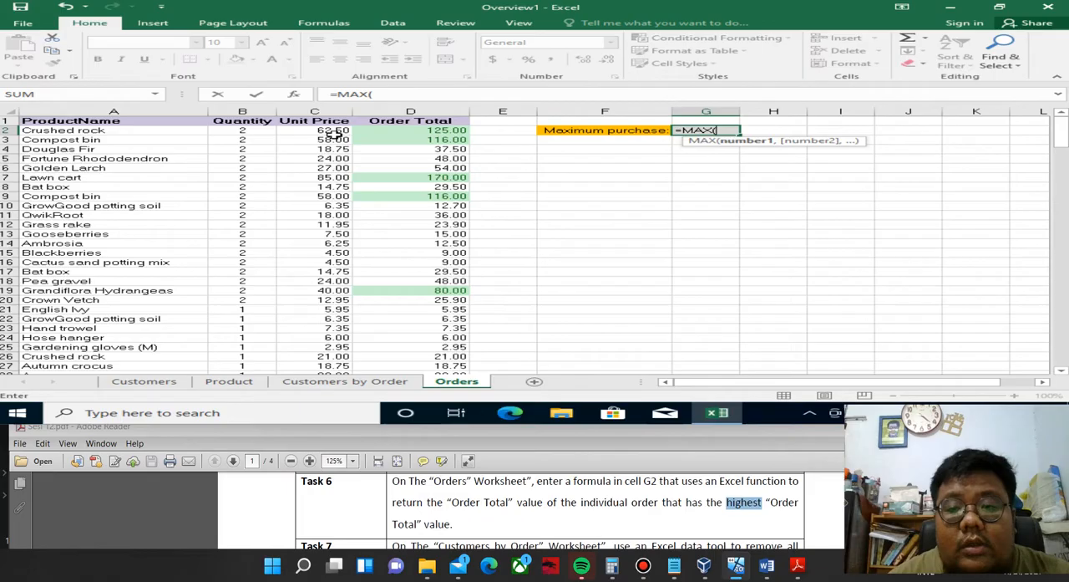
left_click(408, 130)
left_click_drag(410, 288, 444, 292)
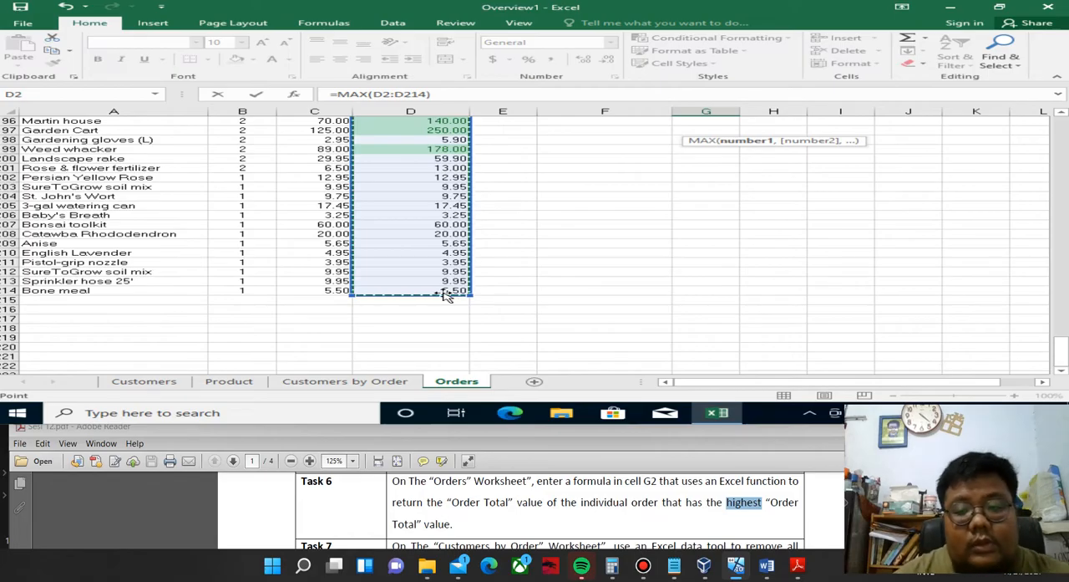
key("Return")
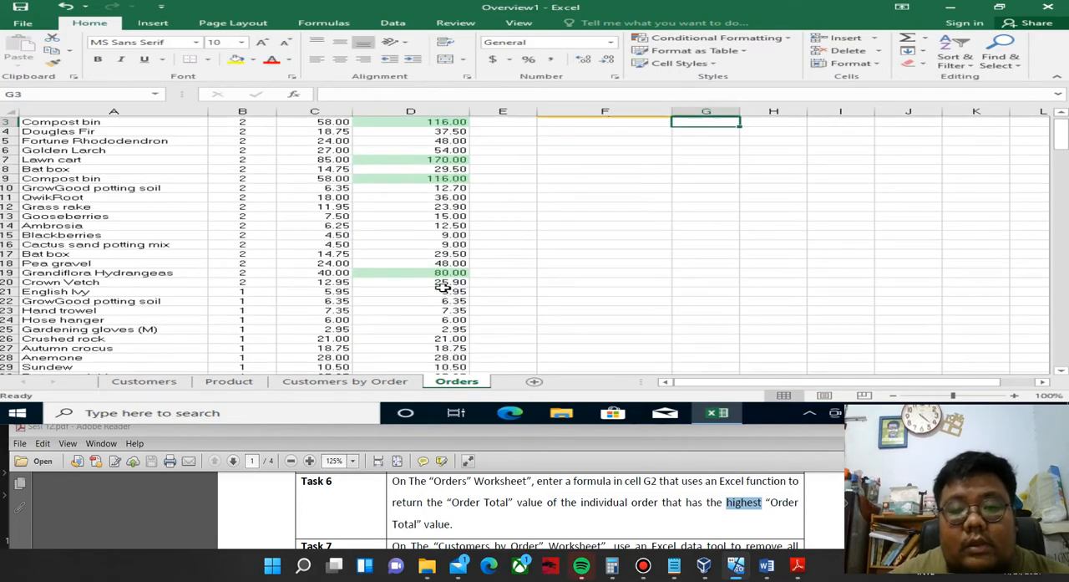
scroll(451, 284, "up", 1)
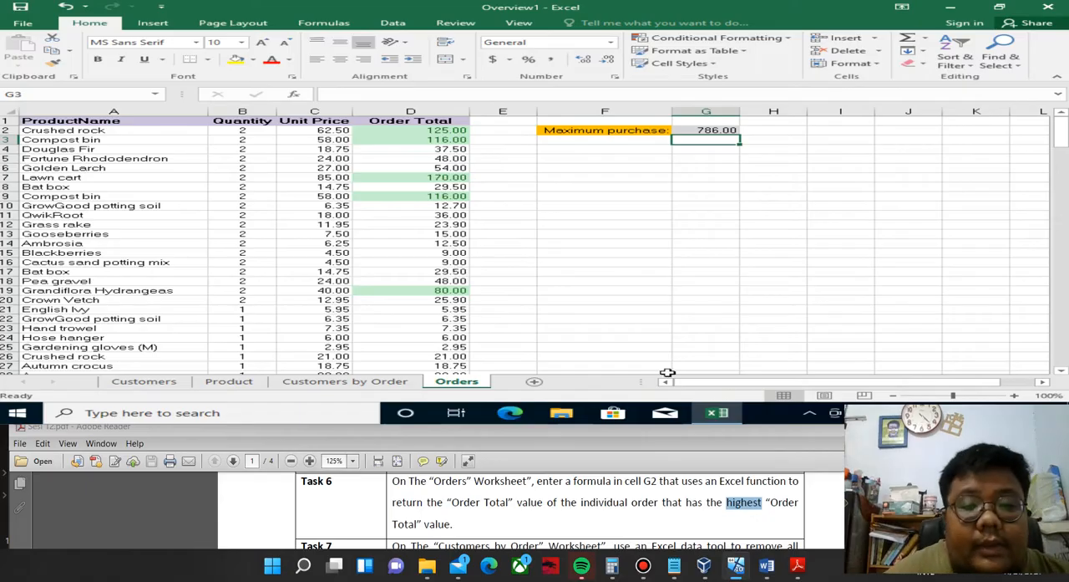
Read Task 7 in the Sesi 12 PDF and open the Customers by Order worksheet.
left_click(797, 565)
scroll(551, 510, "down", 2)
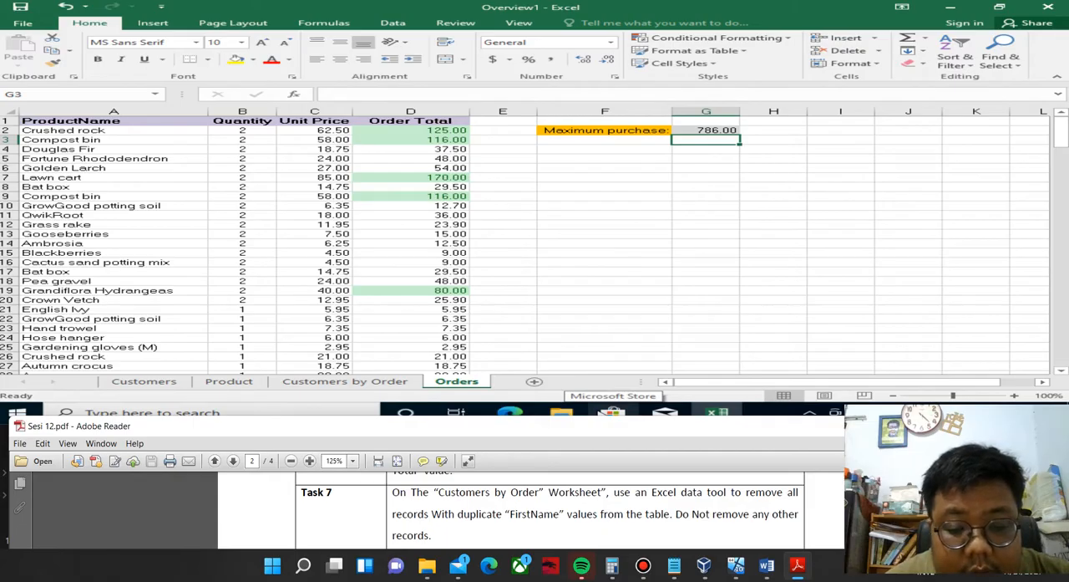
left_click(306, 384)
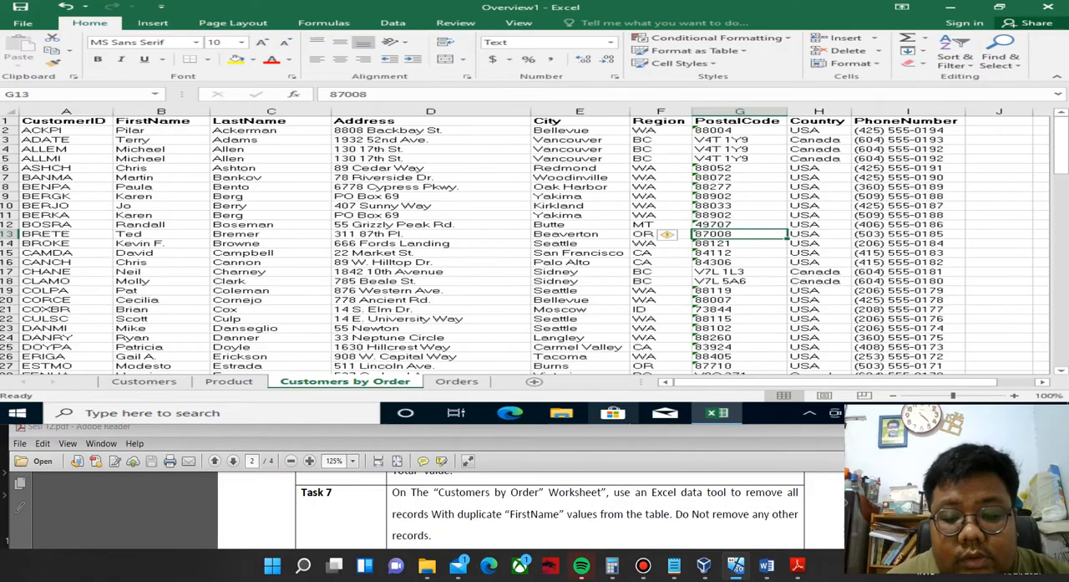
scroll(518, 502, "up", 2)
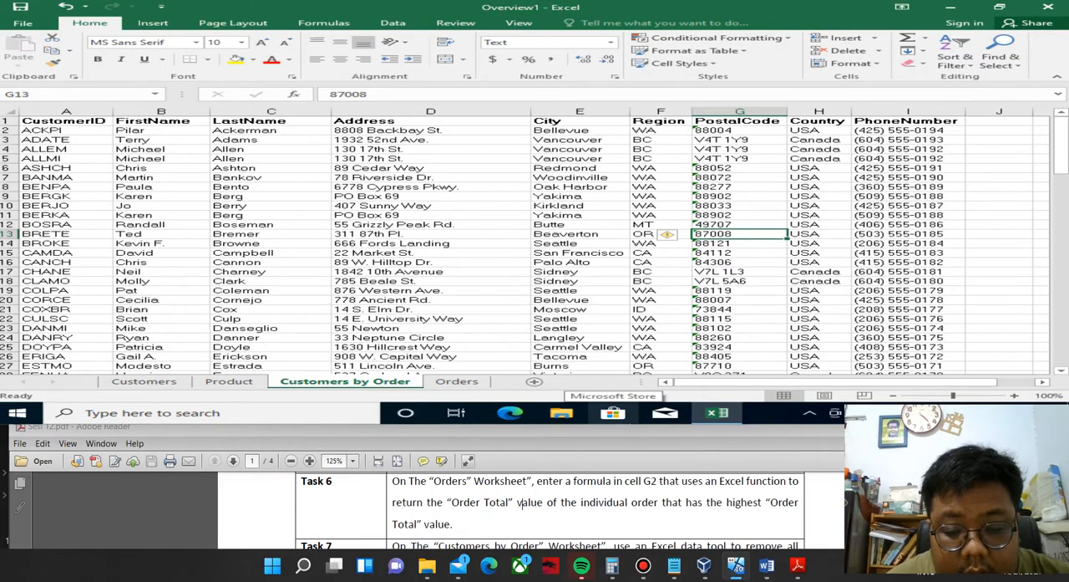
scroll(523, 502, "down", 3)
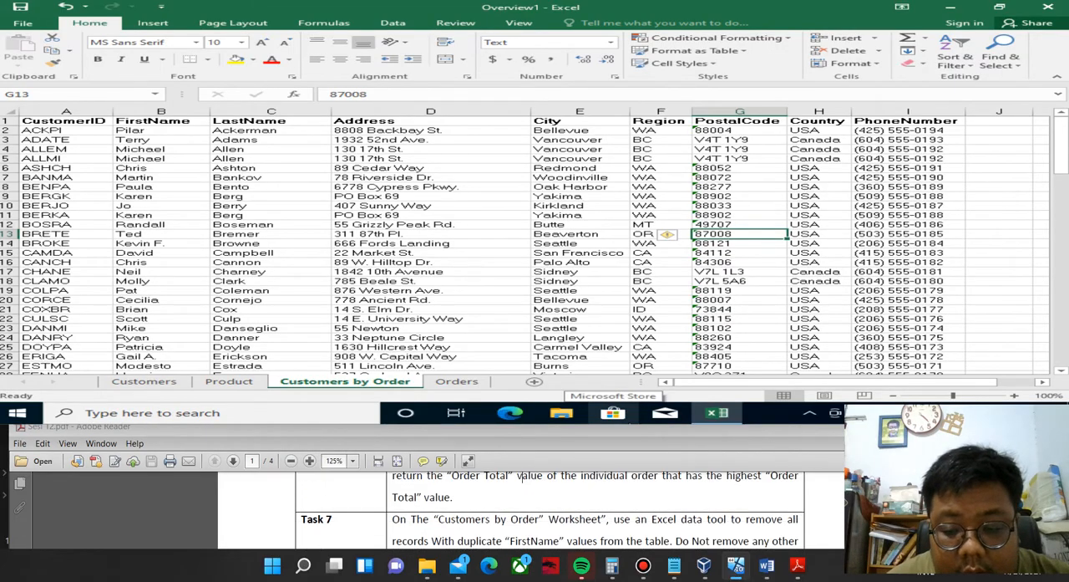
Start Remove Duplicates on the Customers by Order data and check in Task 7 which column to compare.
left_click(487, 279)
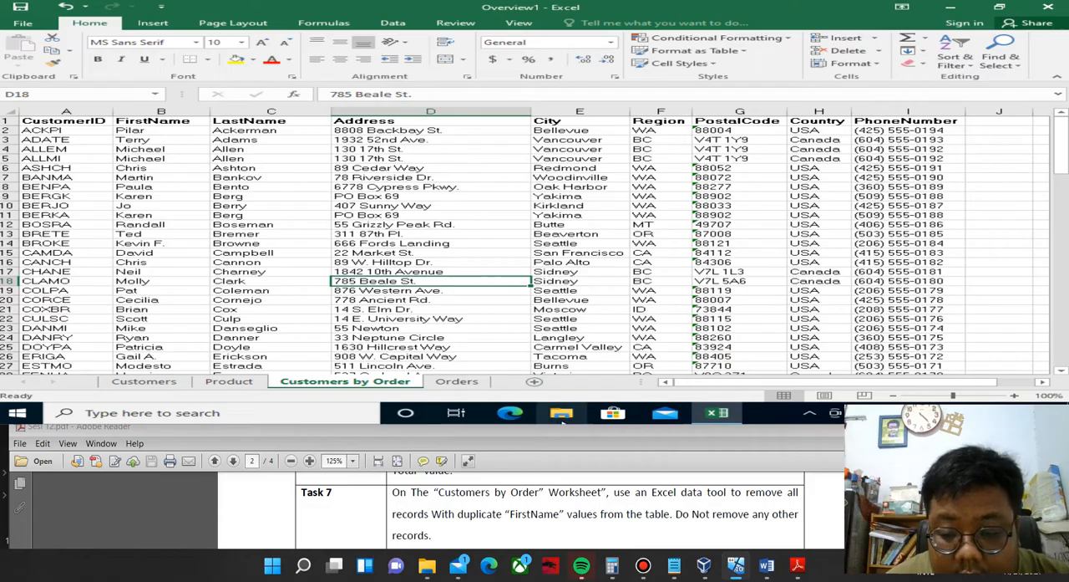
left_click(394, 23)
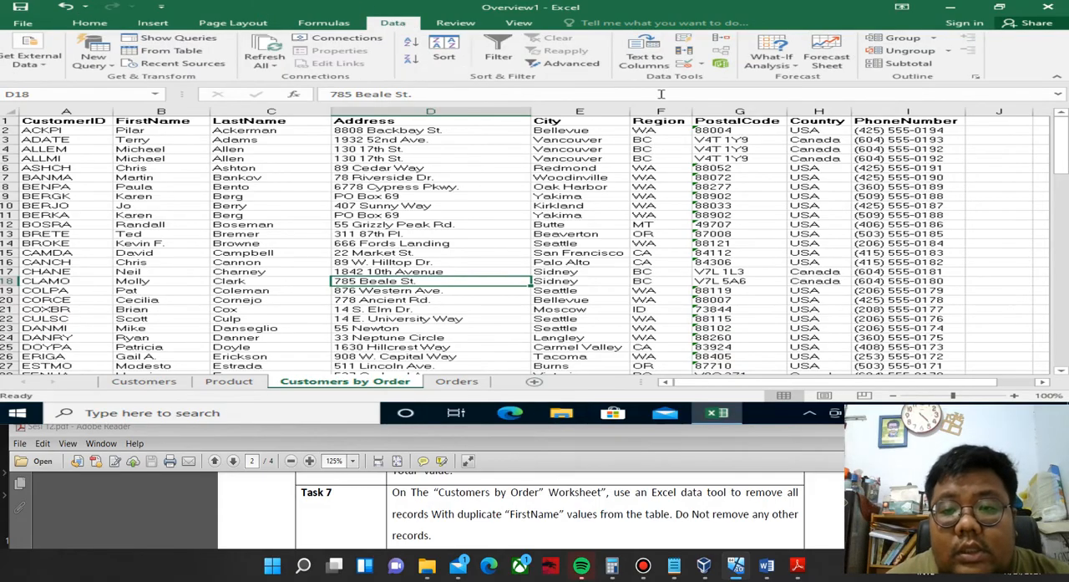
left_click(693, 53)
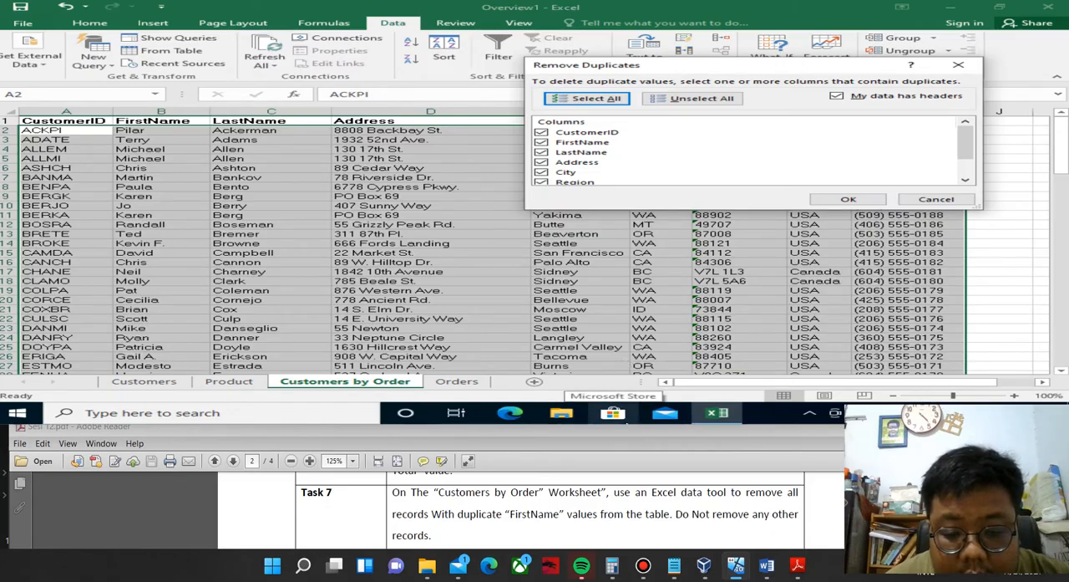
left_click_drag(559, 514, 511, 514)
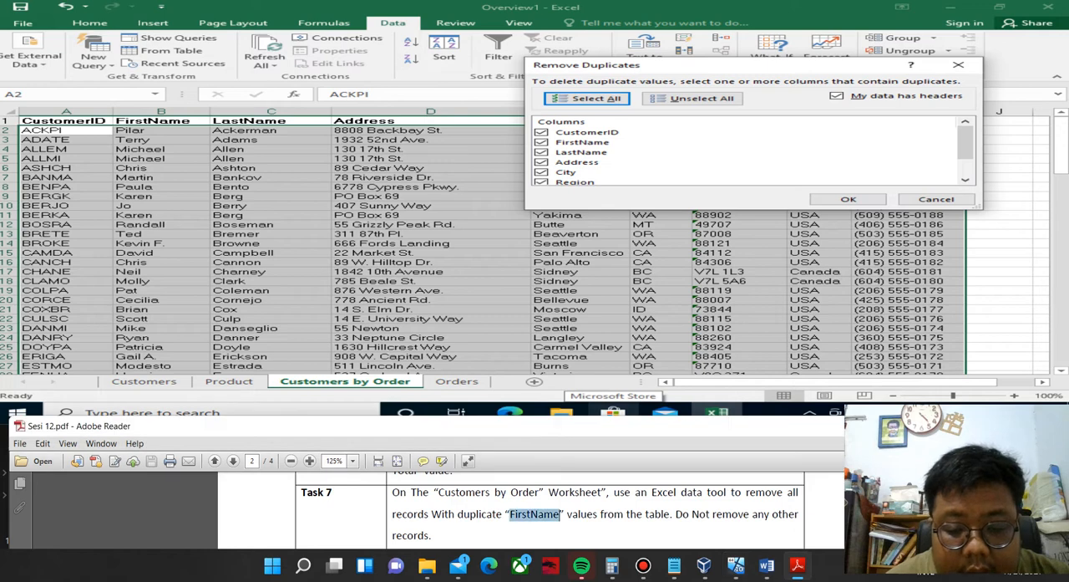
Remove the records with duplicate FirstName values, leaving FirstName as the only column compared for duplicates.
left_click(542, 132)
left_click(542, 152)
left_click(542, 162)
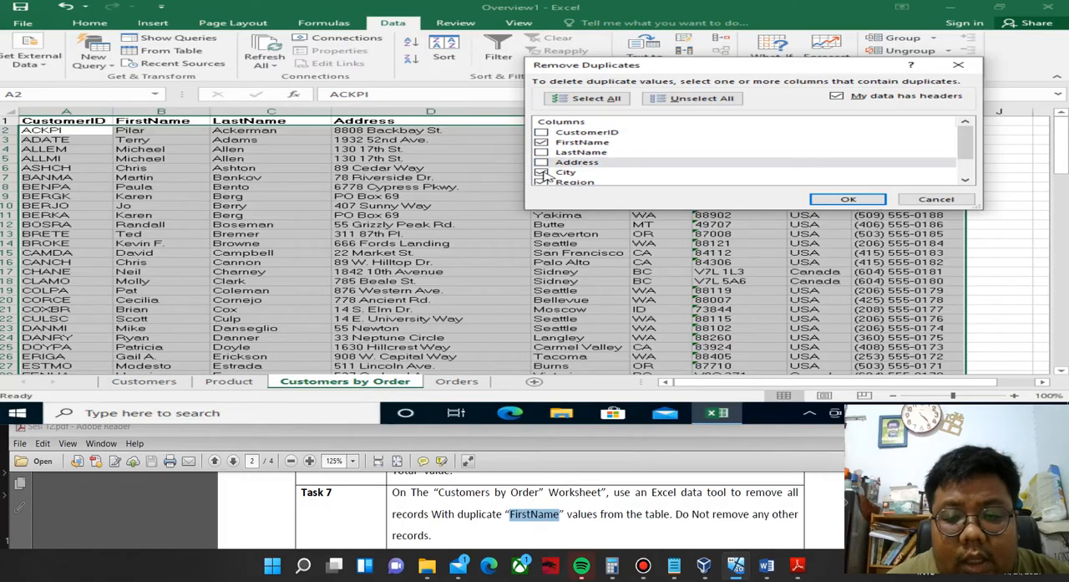
left_click(542, 173)
left_click(542, 181)
scroll(547, 181, "down", 1)
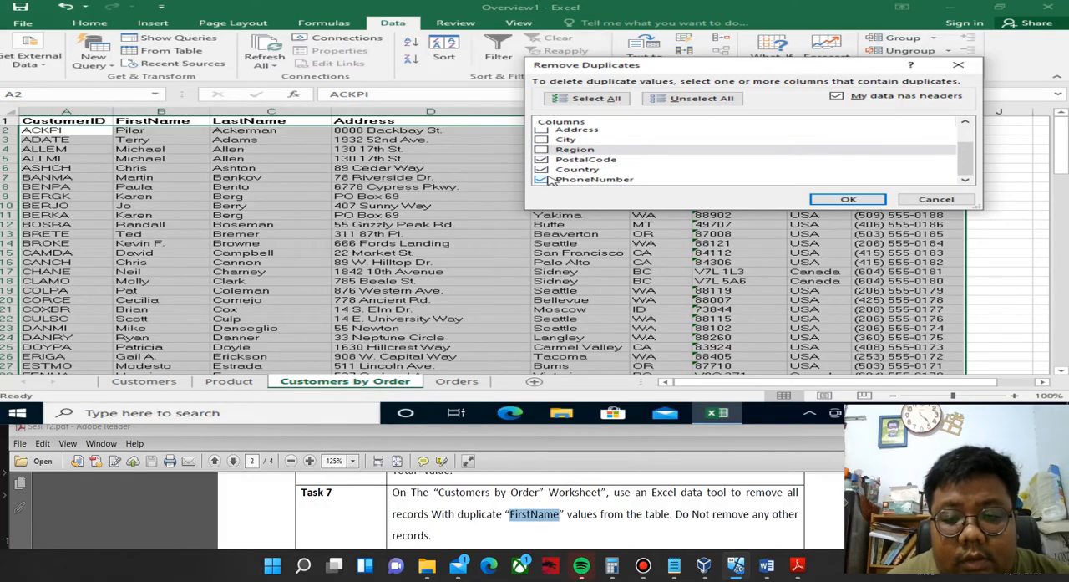
left_click(541, 158)
left_click(542, 169)
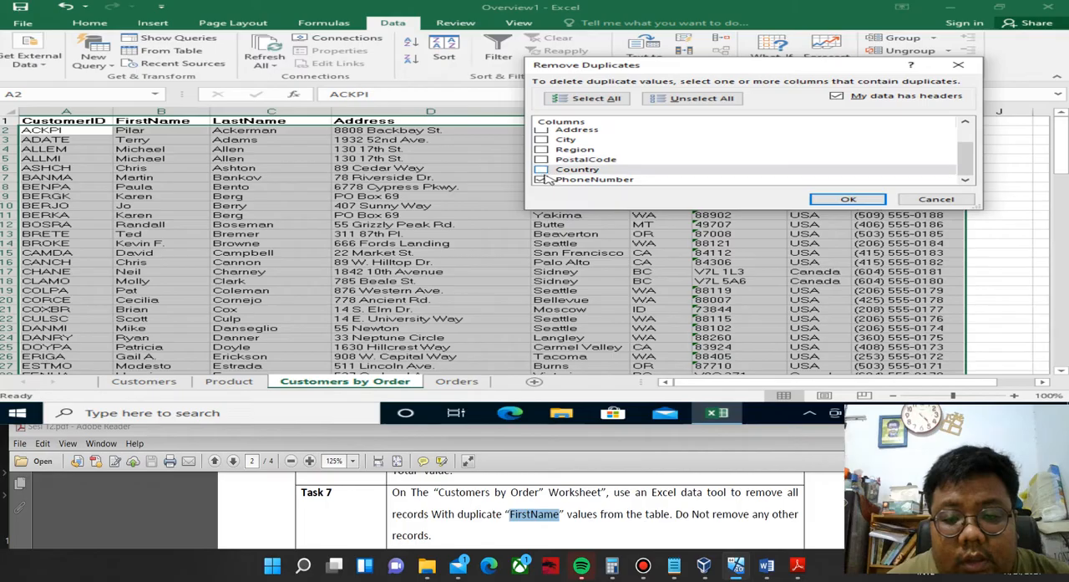
left_click(541, 179)
scroll(620, 161, "up", 1)
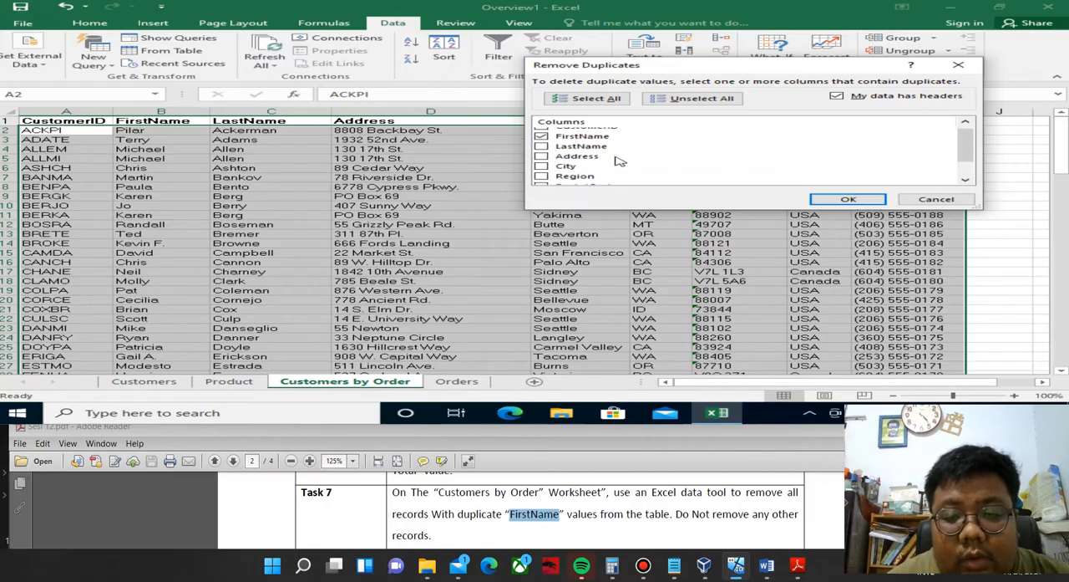
scroll(620, 161, "up", 1)
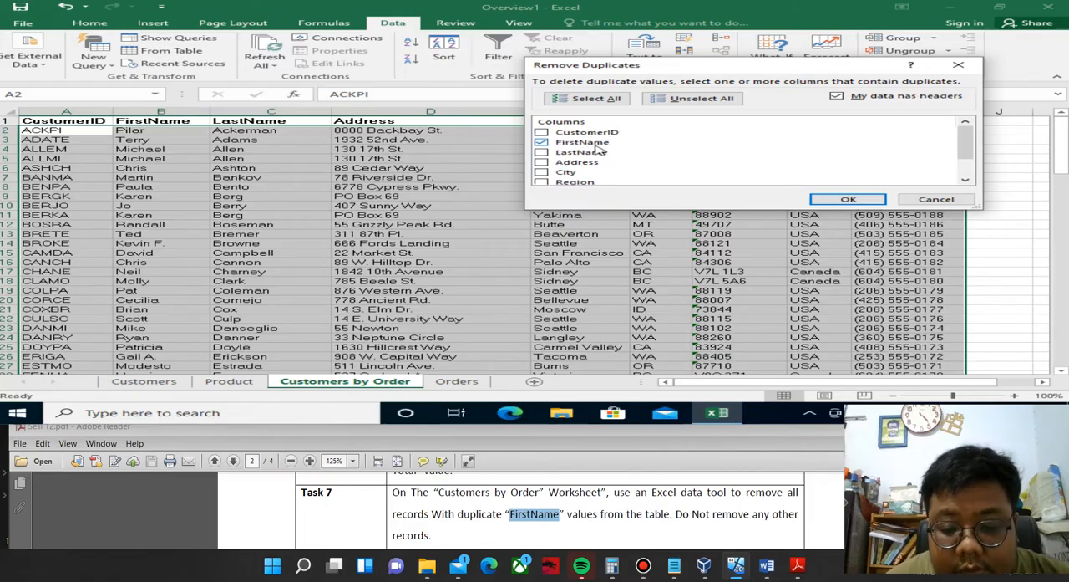
left_click(838, 201)
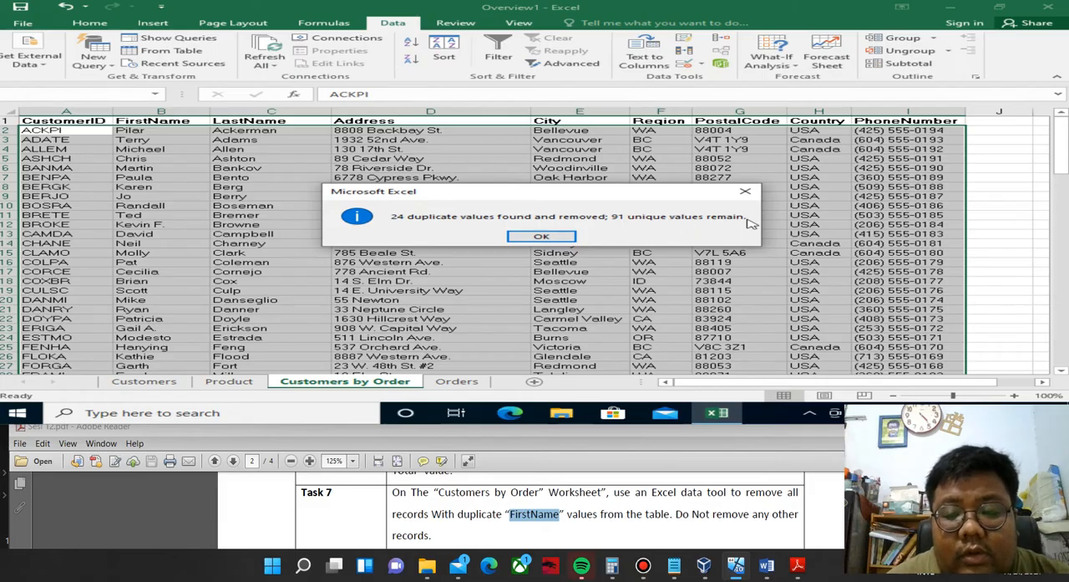
left_click(540, 236)
left_click(501, 281)
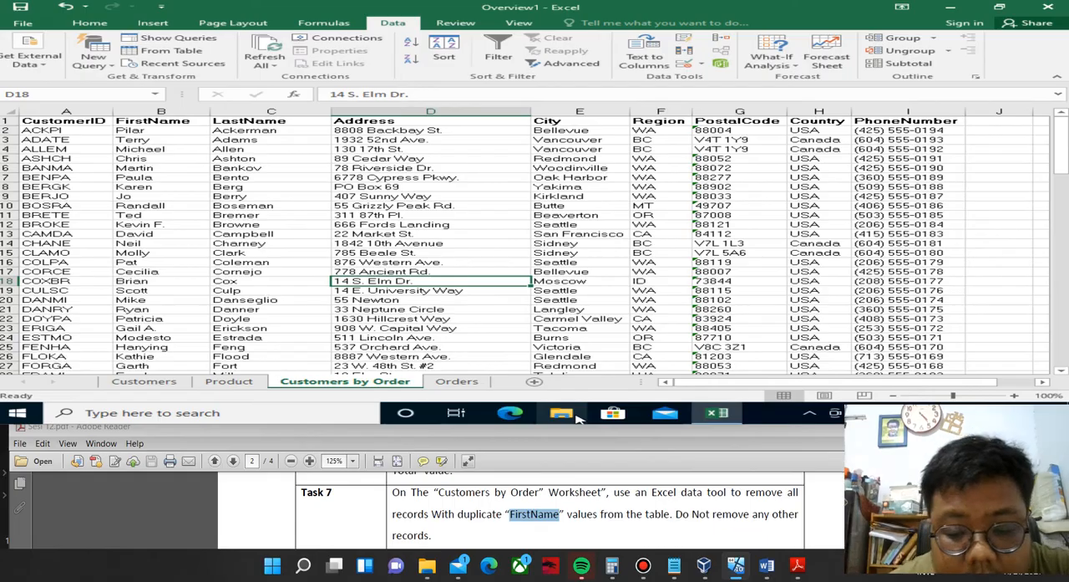
Go to the Overview 2 tasks in the Sesi 12 PDF and close the Overview1 workbook without saving changes.
left_click(544, 514)
scroll(544, 514, "down", 4)
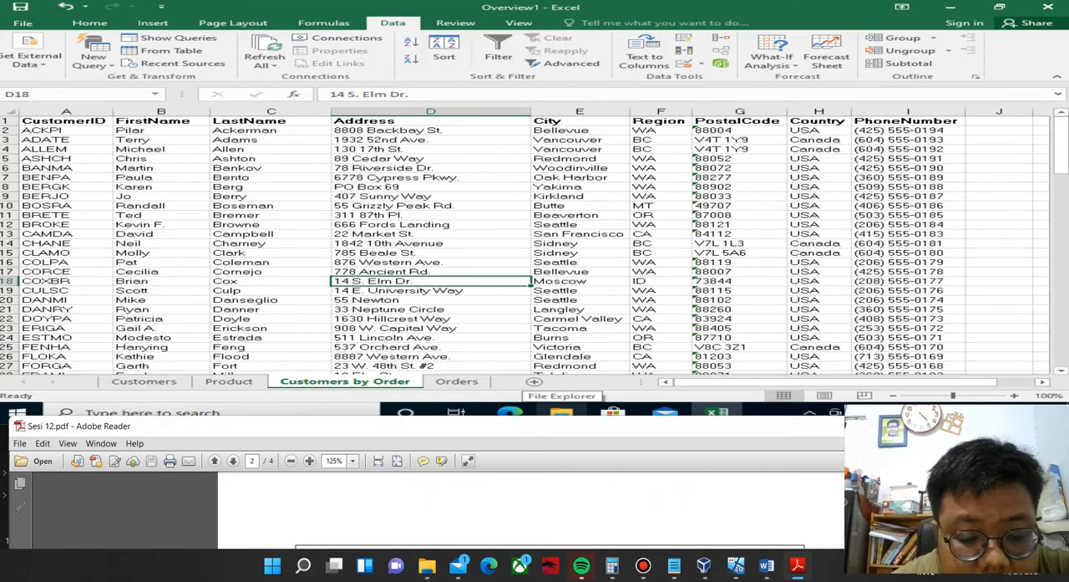
scroll(545, 515, "down", 1)
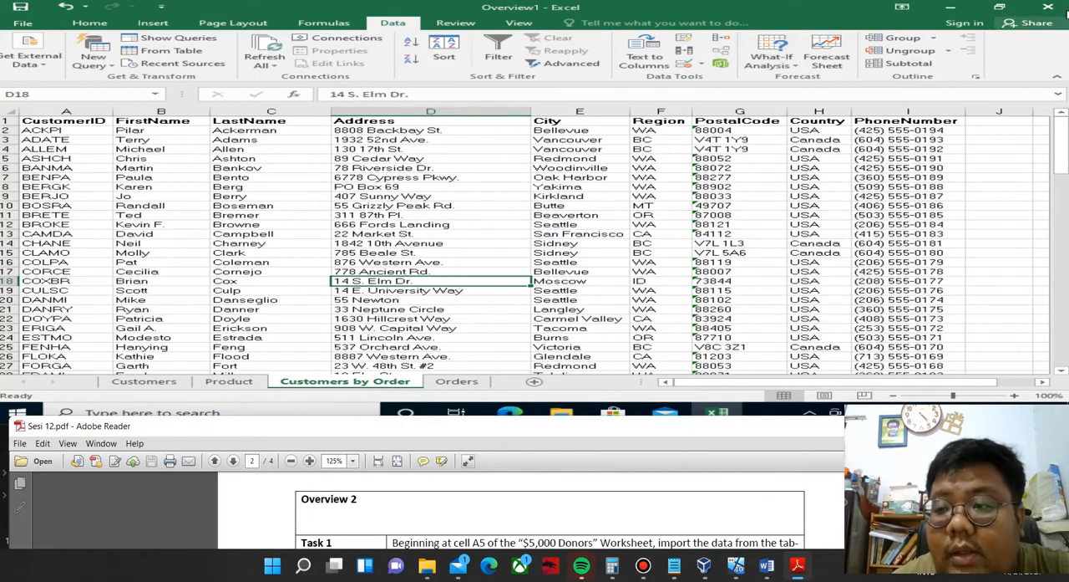
left_click(1050, 9)
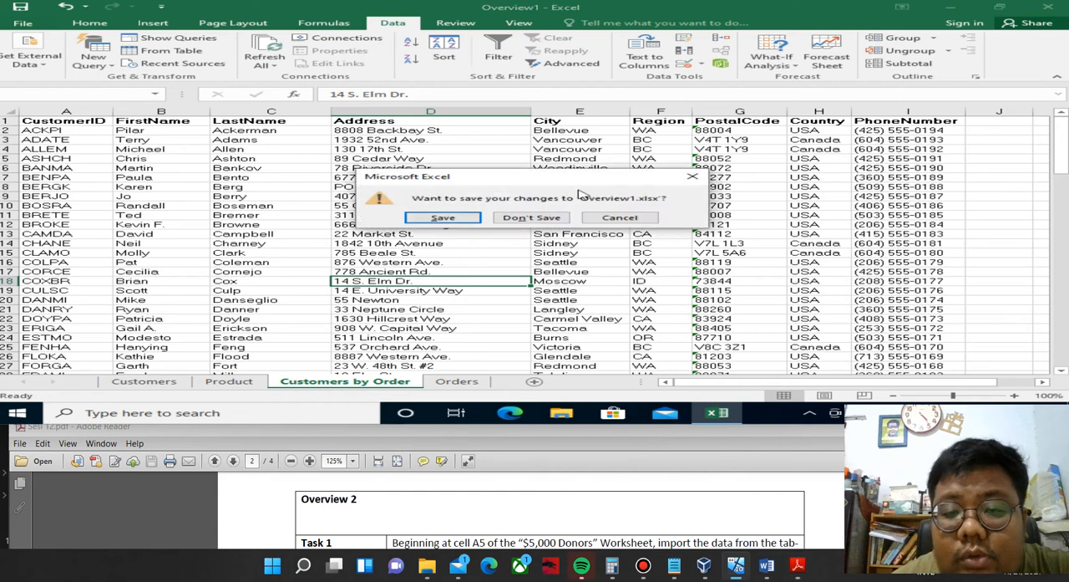
left_click(532, 217)
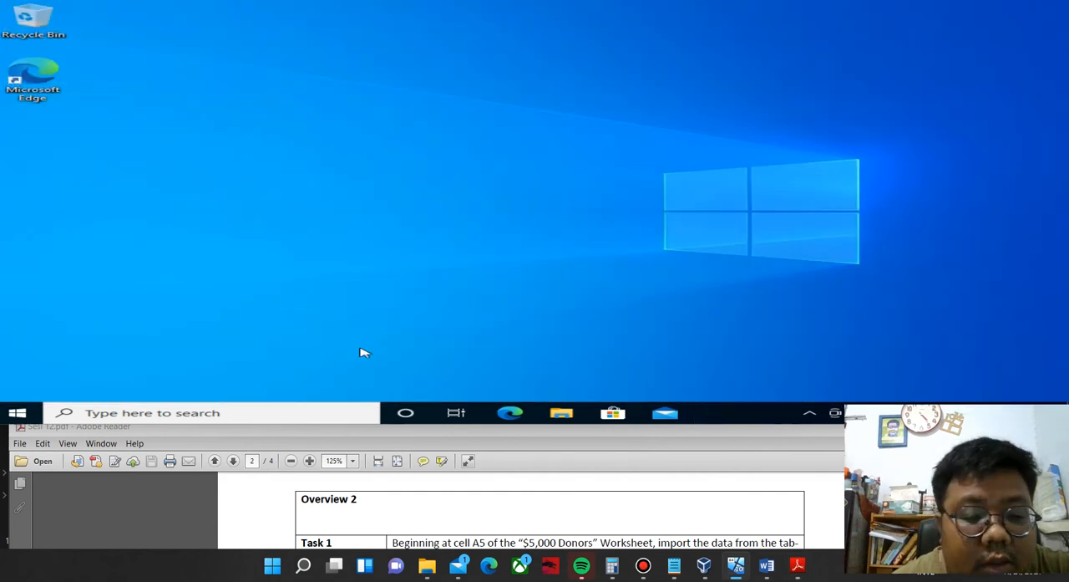
Open the Overview 2 workbook from the UPI\FILE PEMANTAPAN MOS 2016\Overview 2 folder on the DATA (E:) drive.
left_click(561, 413)
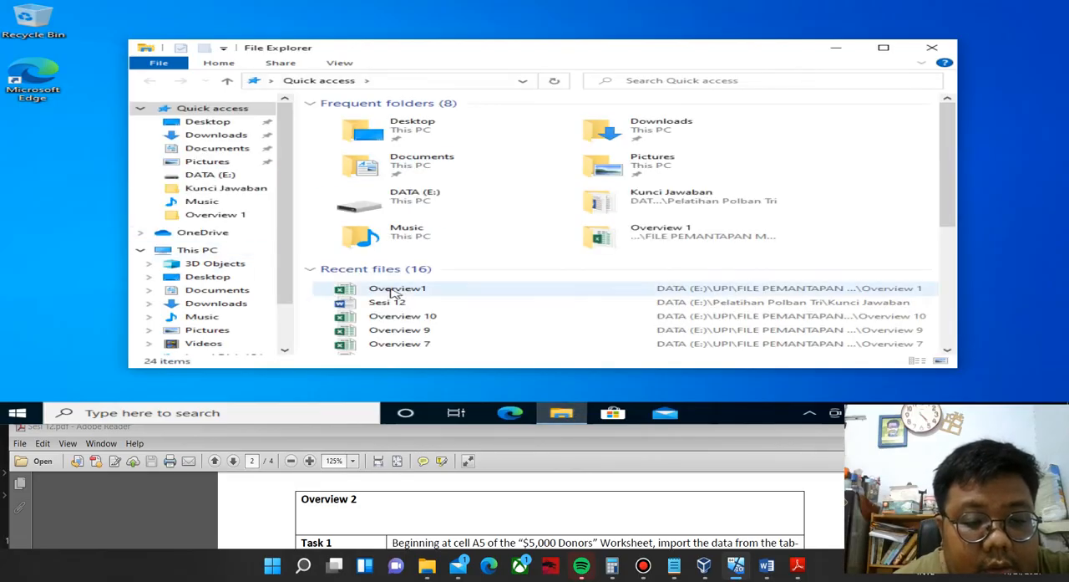
scroll(213, 250, "down", 3)
left_click(215, 321)
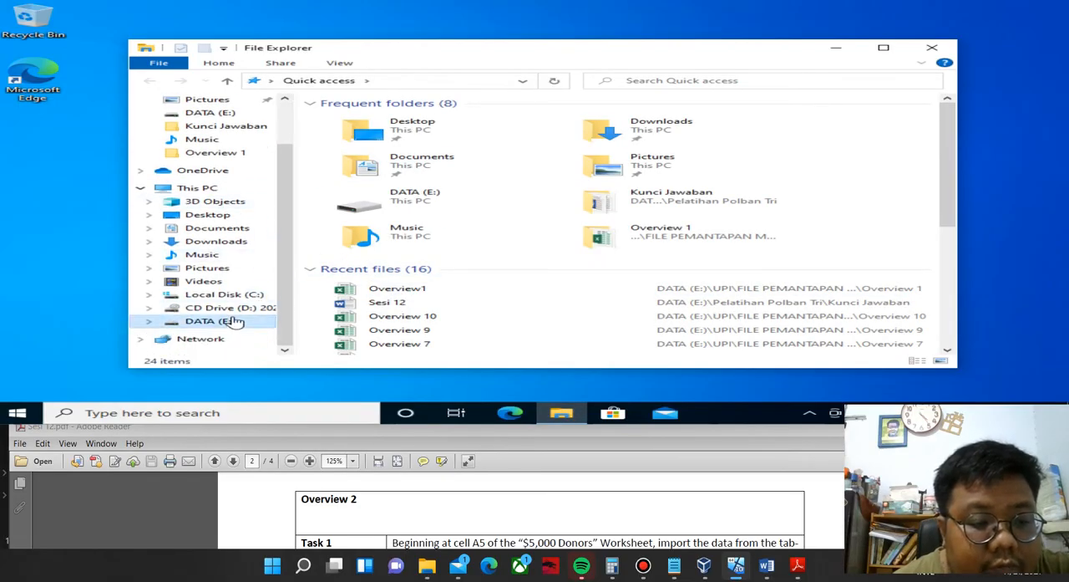
double_click(349, 152)
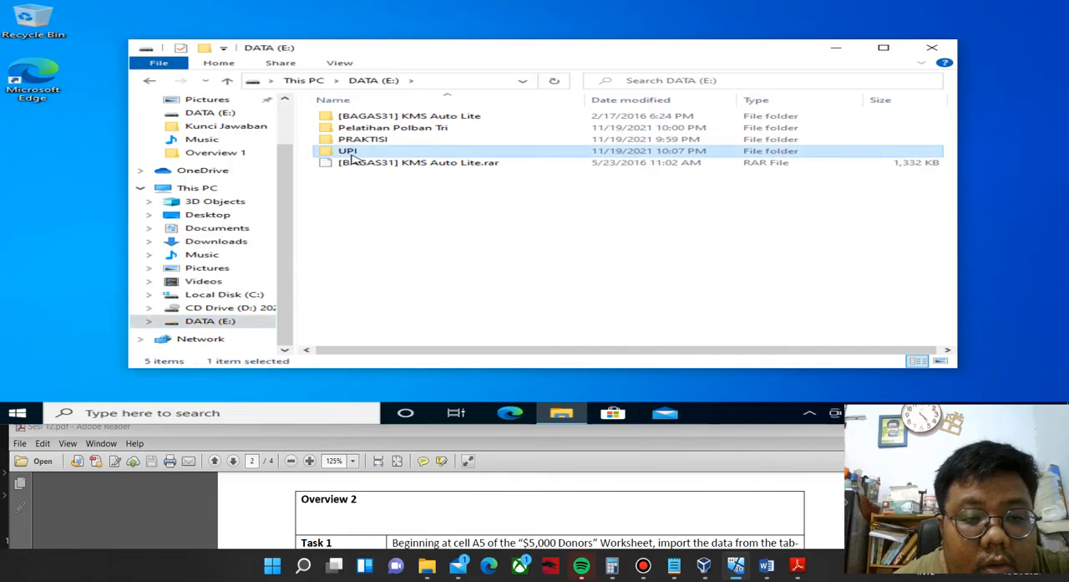
double_click(368, 121)
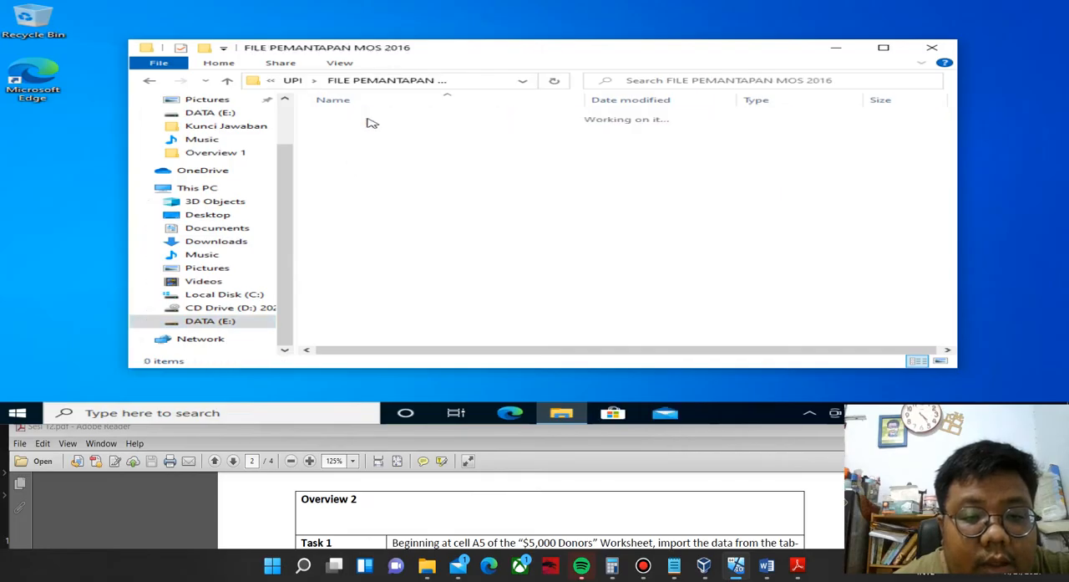
left_click(368, 129)
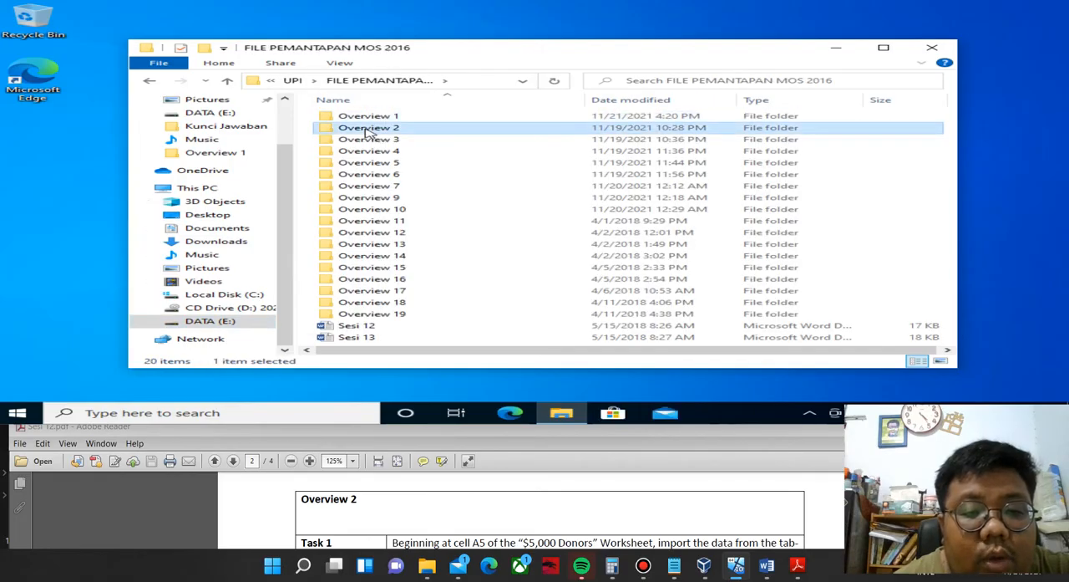
double_click(368, 129)
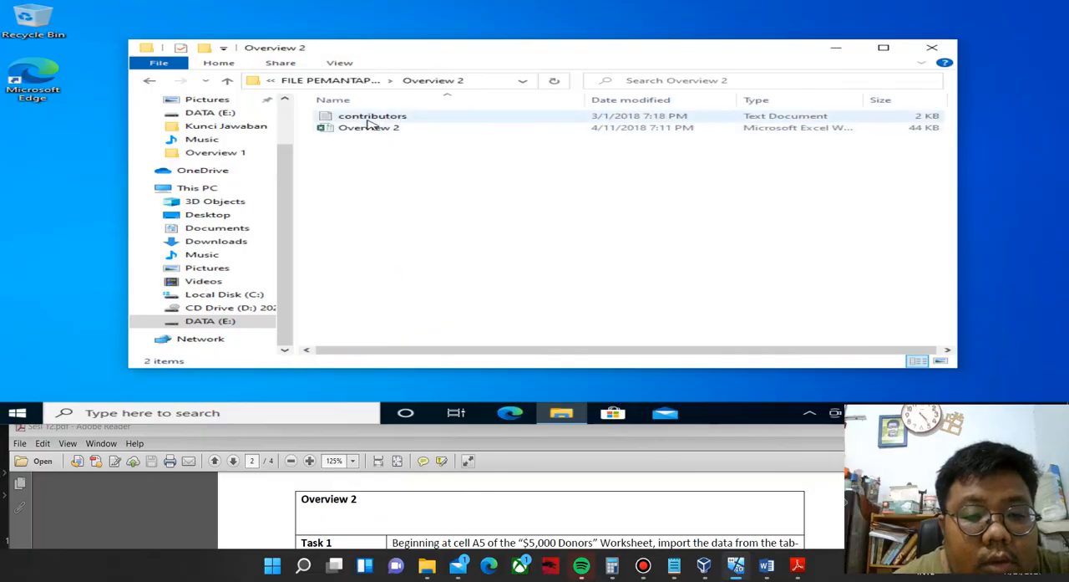
double_click(368, 129)
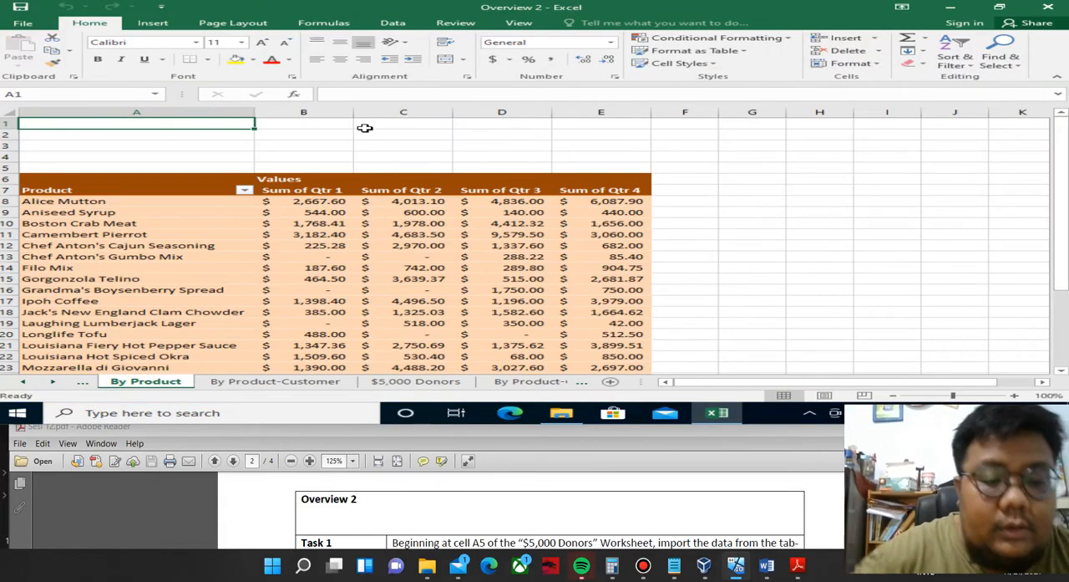
Read Overview 2 Task 1 in the PDF and select cell A5 on the $5,000 Donors worksheet.
left_click(303, 412)
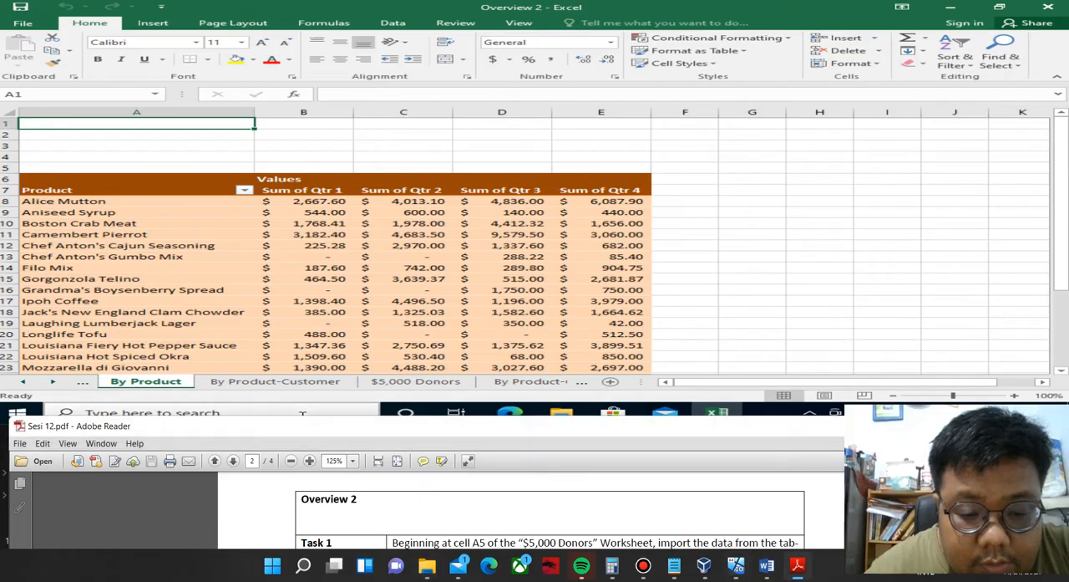
scroll(534, 510, "down", 1)
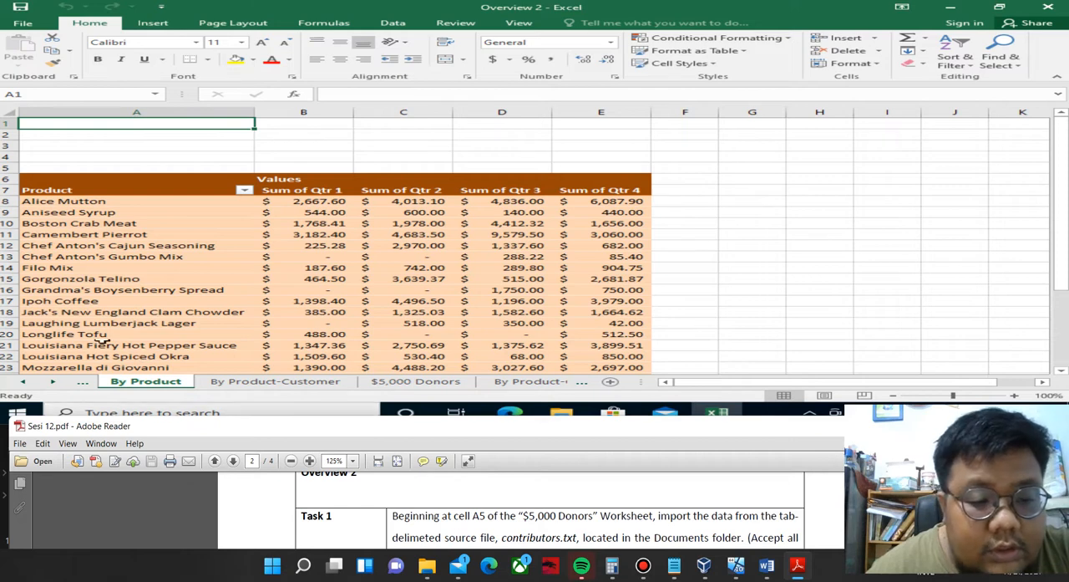
left_click(383, 381)
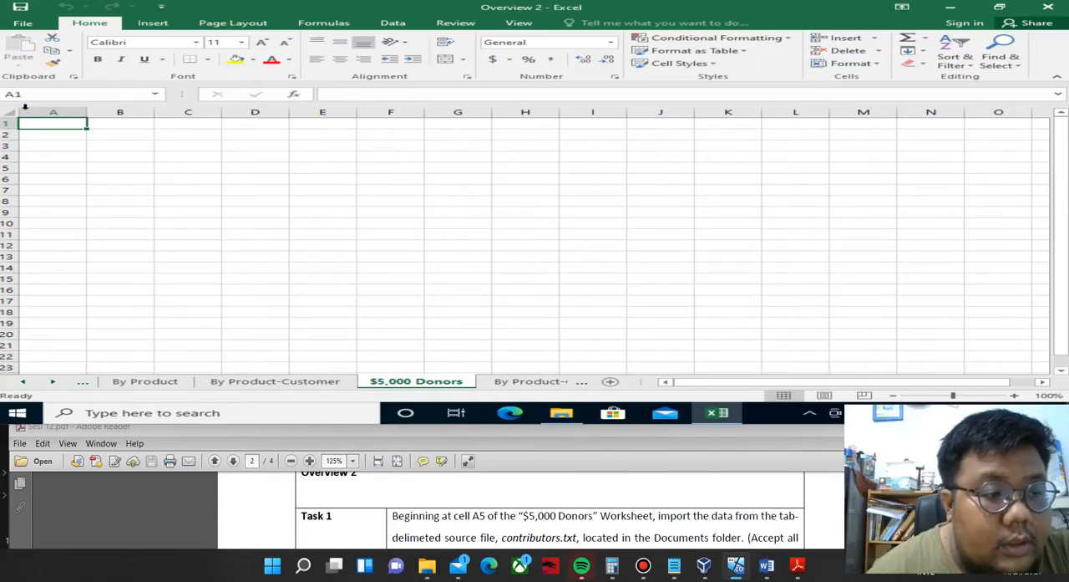
left_click(41, 168)
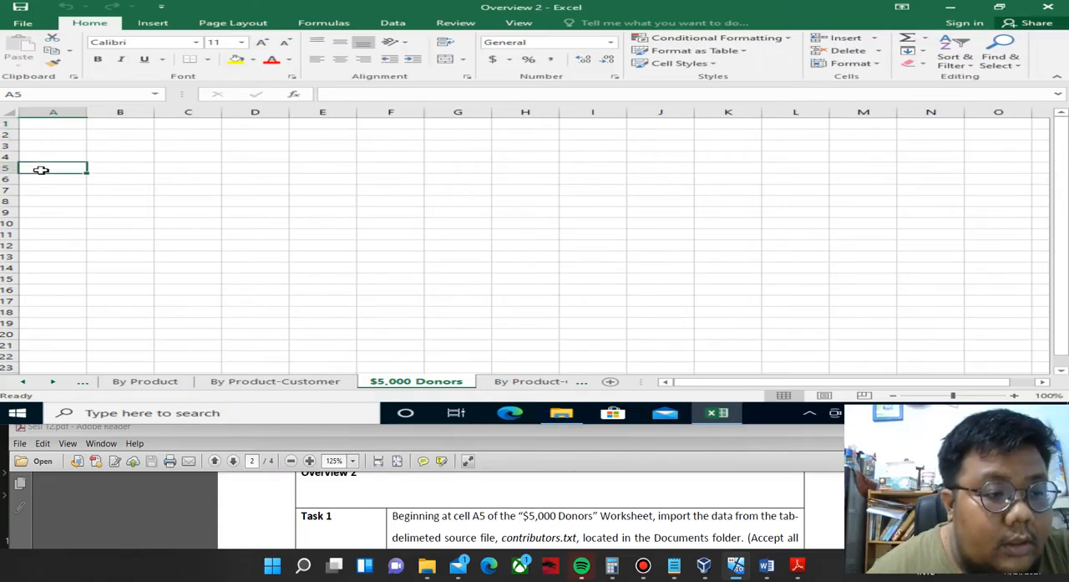
left_click(442, 425)
scroll(750, 511, "down", 1)
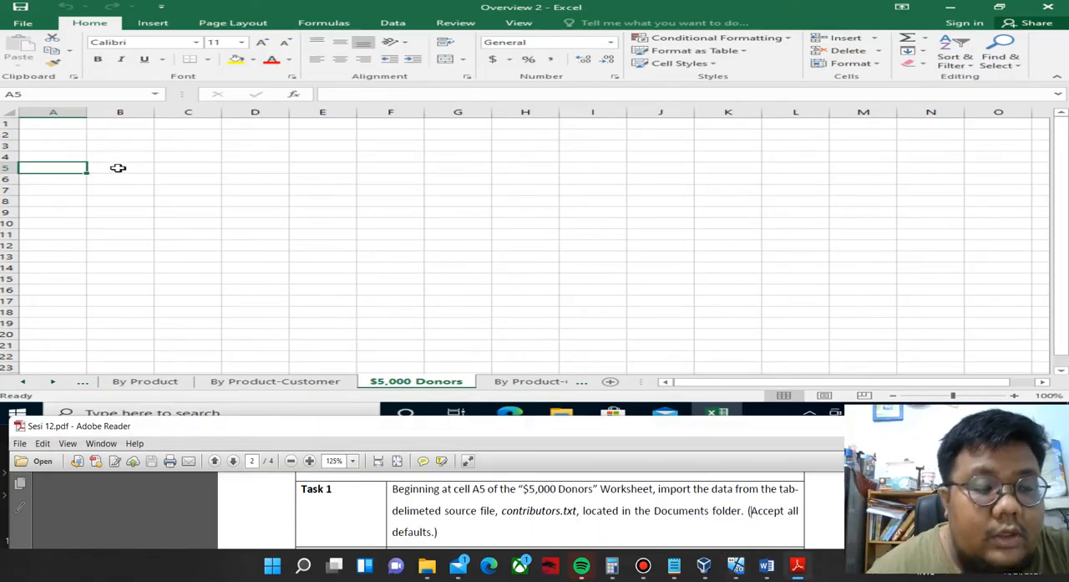
Start a text file import using contributors.txt from the UPI\FILE PEMANTAPAN MOS 2016\Overview 2 folder on DATA (E:).
left_click(393, 23)
left_click(50, 70)
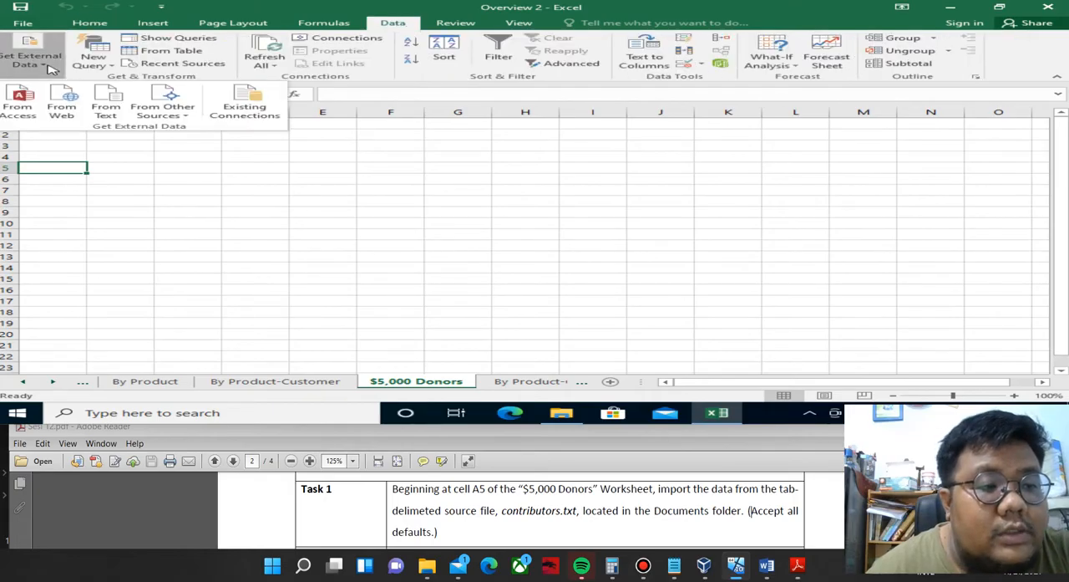
left_click(107, 105)
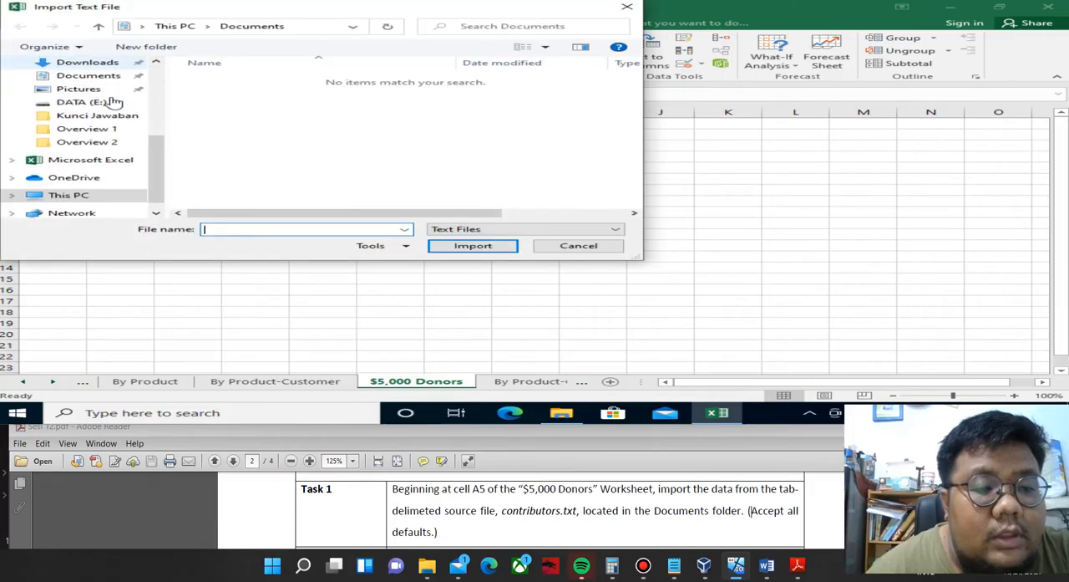
left_click(100, 201)
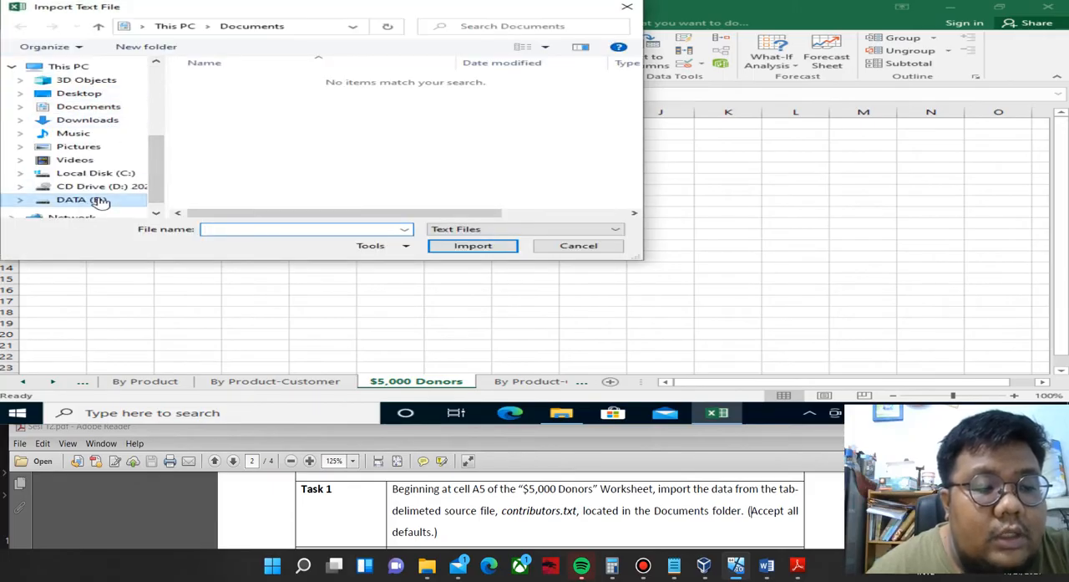
left_click(241, 117)
double_click(241, 117)
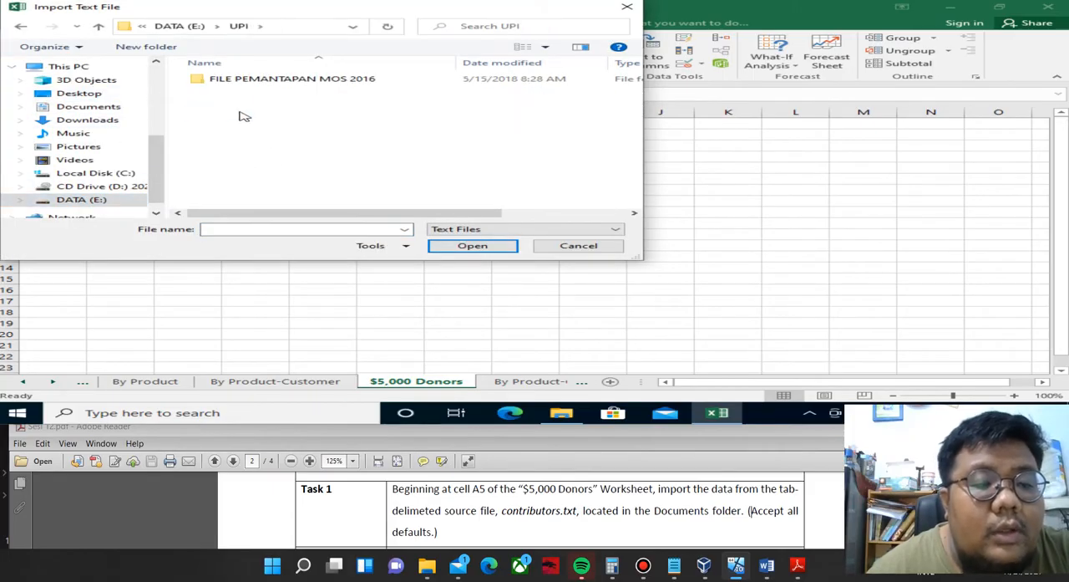
double_click(248, 87)
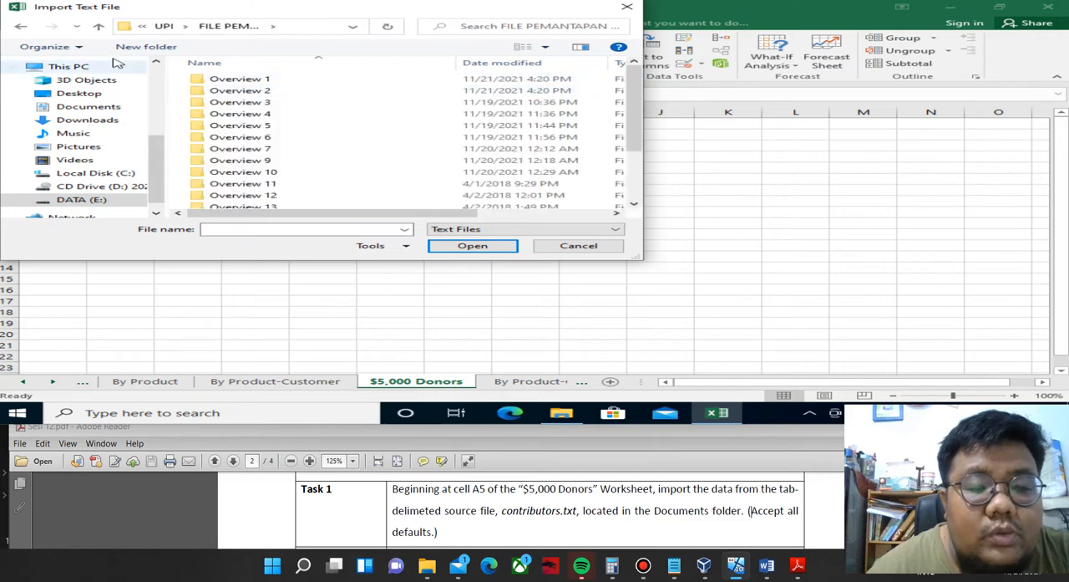
double_click(274, 92)
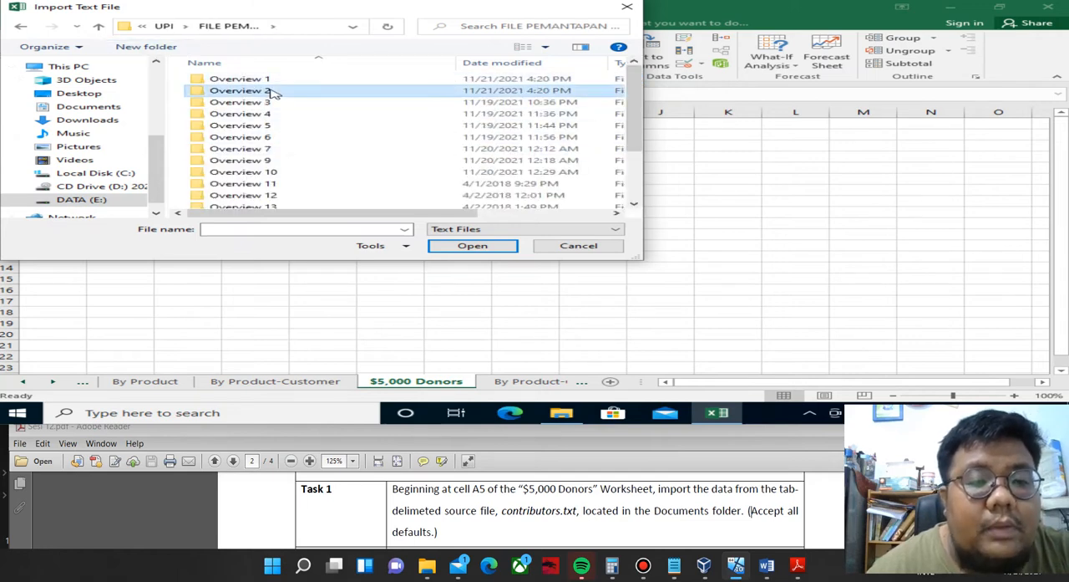
double_click(281, 80)
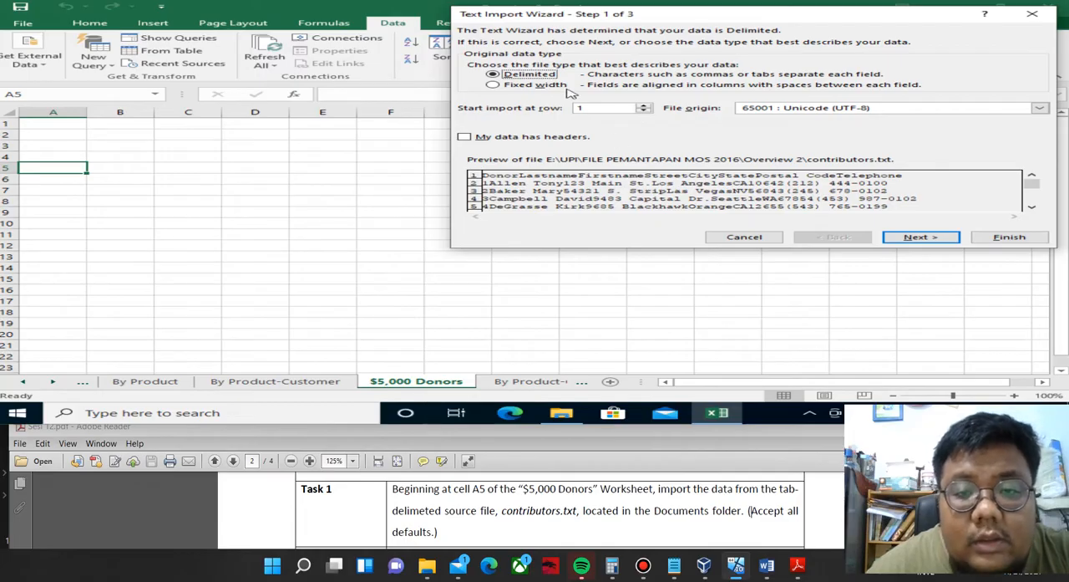
Complete the Text Import Wizard with the default tab-delimited settings and place the data in the existing worksheet at $A$5.
left_click(920, 237)
left_click(920, 238)
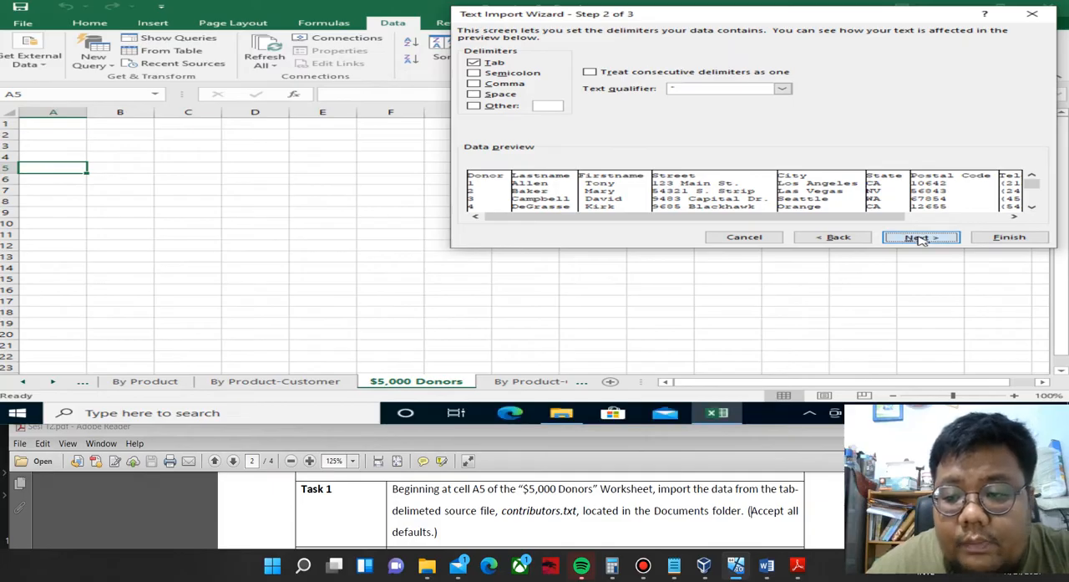
left_click(996, 239)
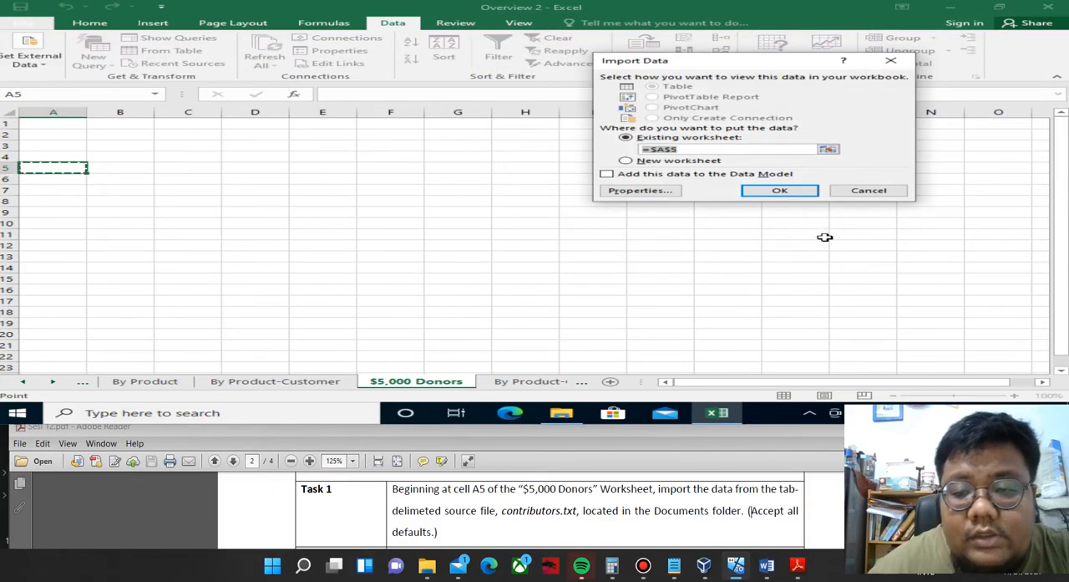
left_click(782, 191)
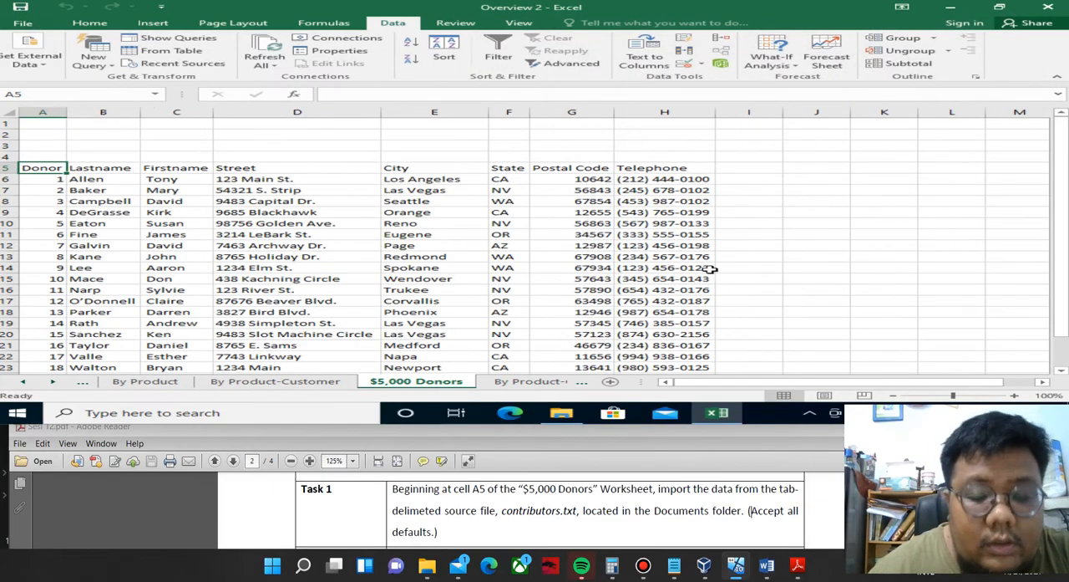
Read Task 2 in the PDF, go to the range named Oregon and delete its contents.
left_click(751, 511)
scroll(752, 512, "down", 2)
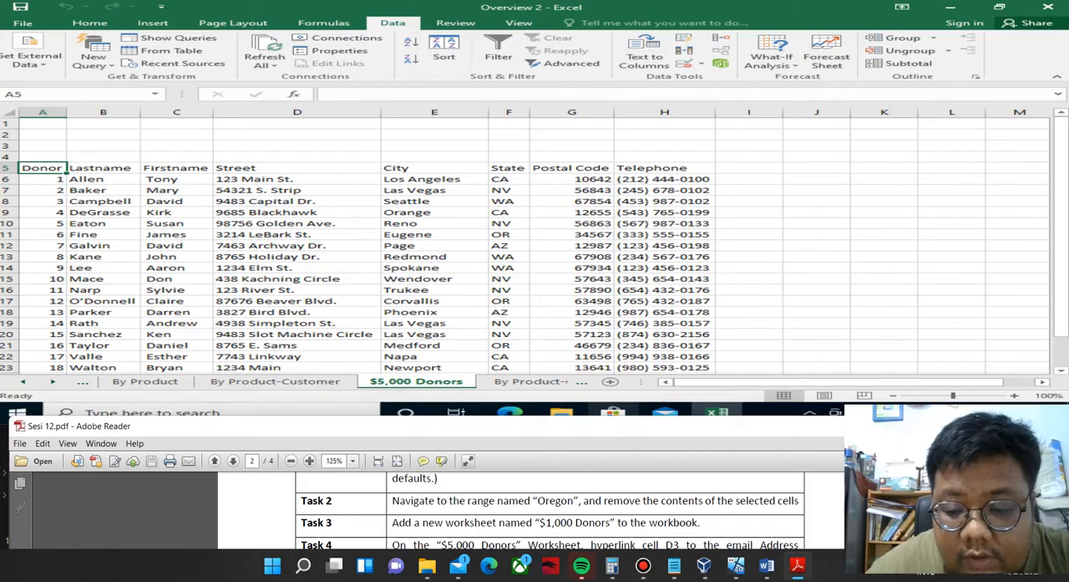
left_click(155, 96)
left_click(156, 98)
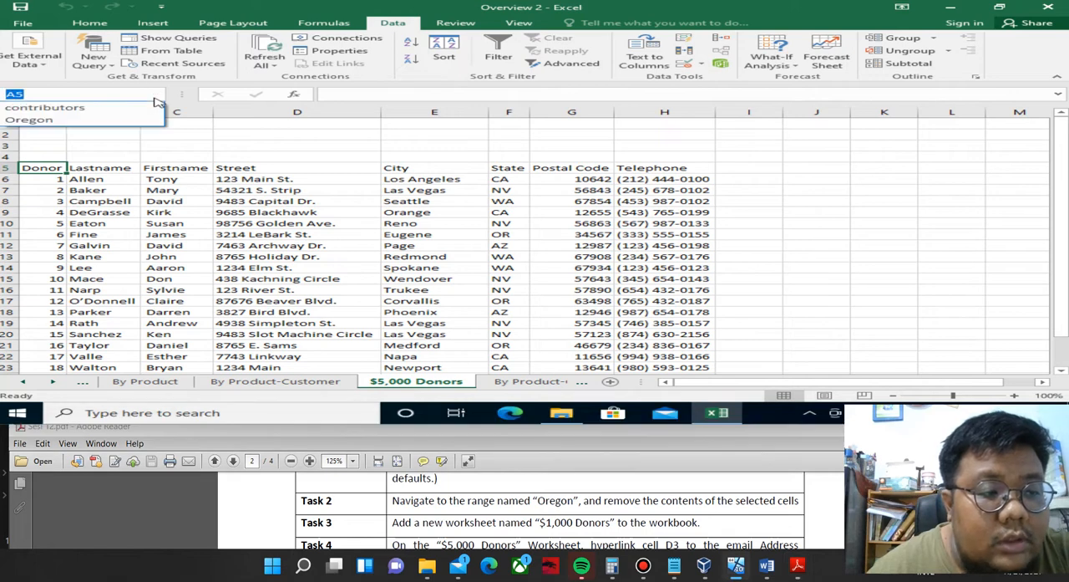
left_click(109, 121)
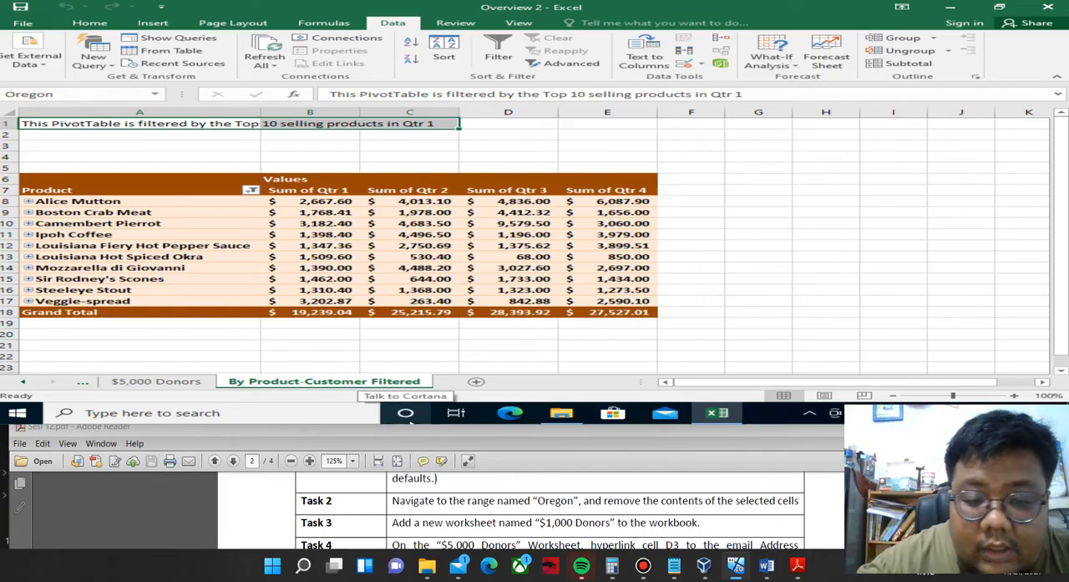
key("Delete")
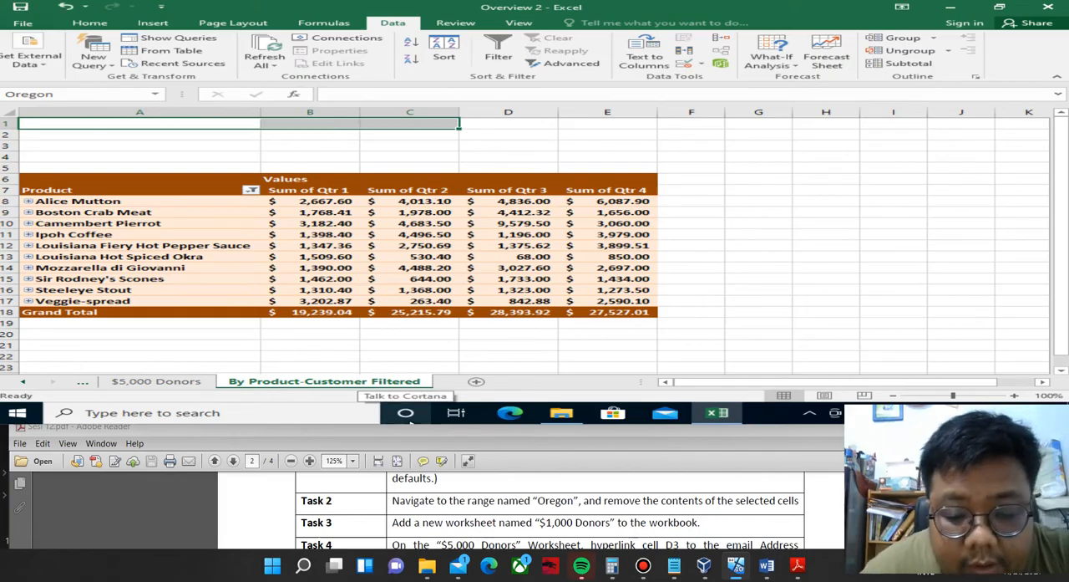
Add a new worksheet after By Product-Customer Filtered and name it "$1,000 Donors".
left_click(409, 425)
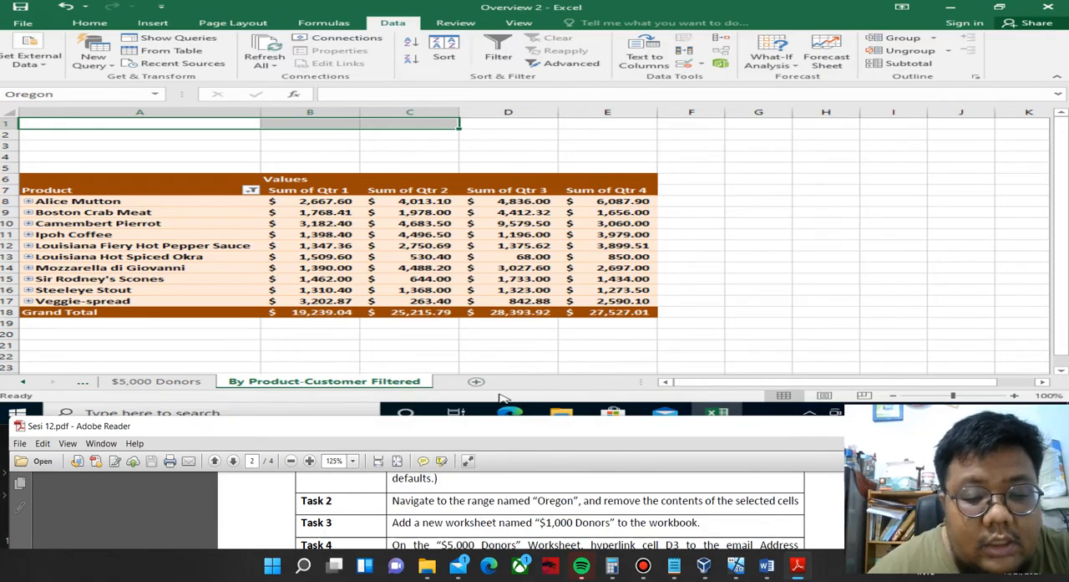
left_click(476, 381)
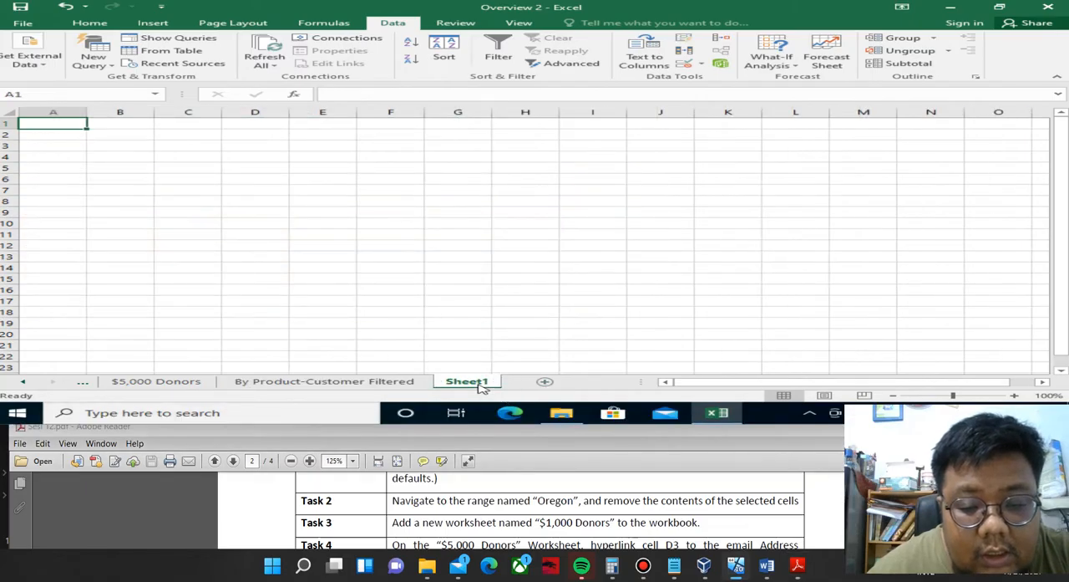
right_click(483, 387)
left_click(535, 280)
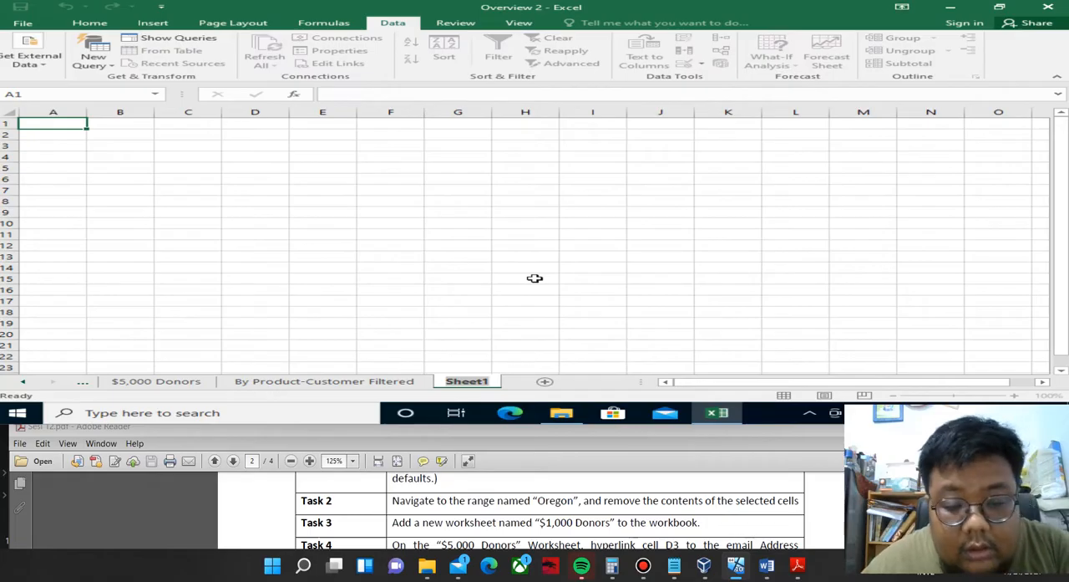
type("$")
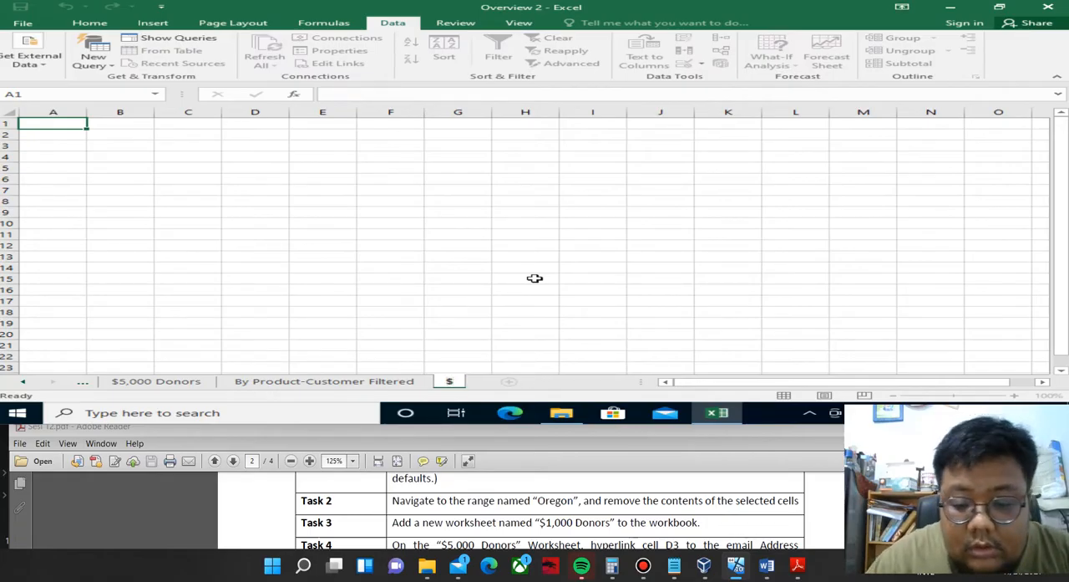
type("1,")
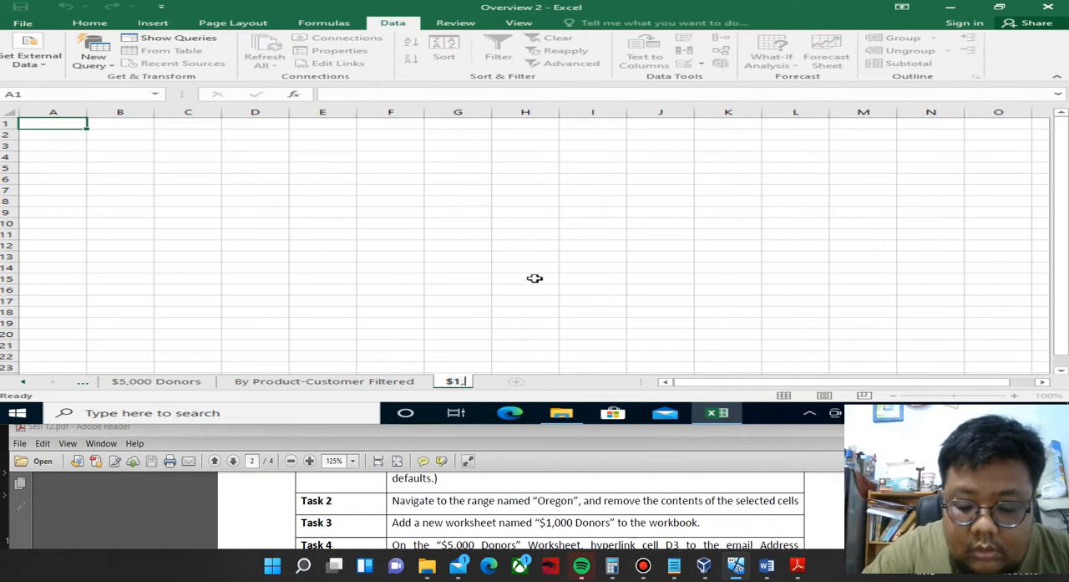
type("00")
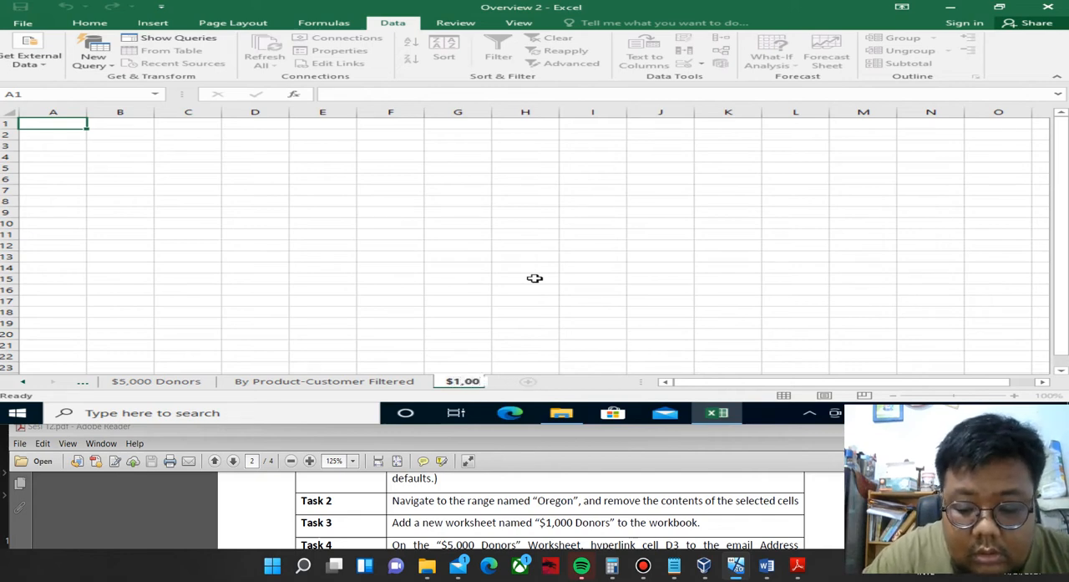
type("0")
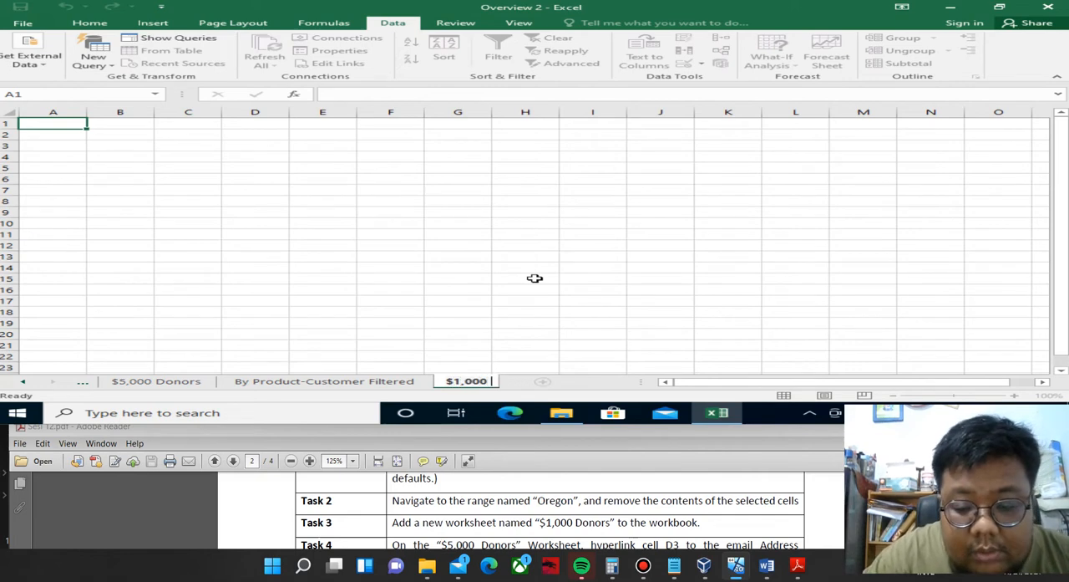
type(" Donors")
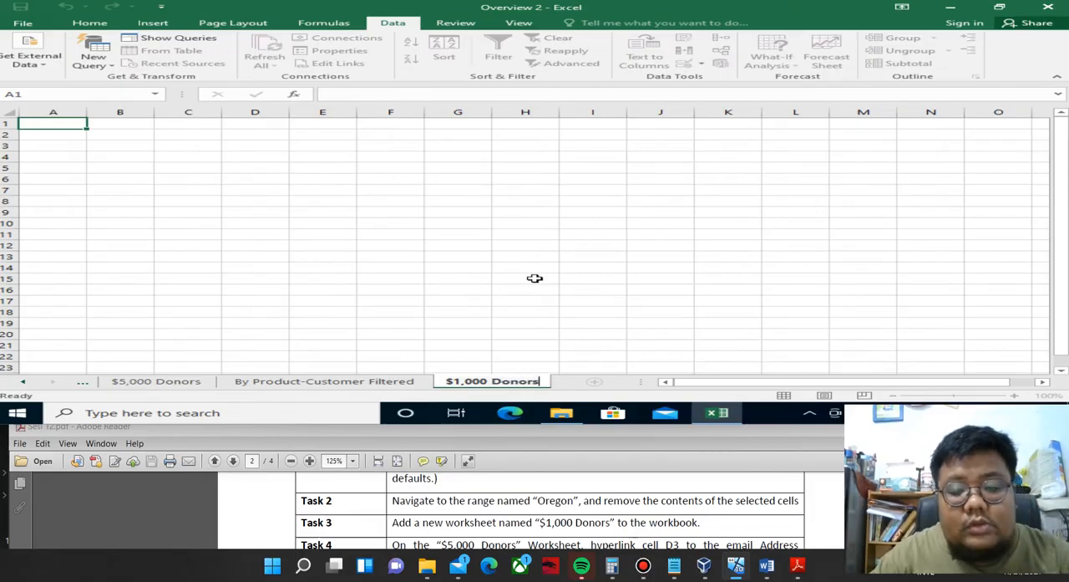
key("Return")
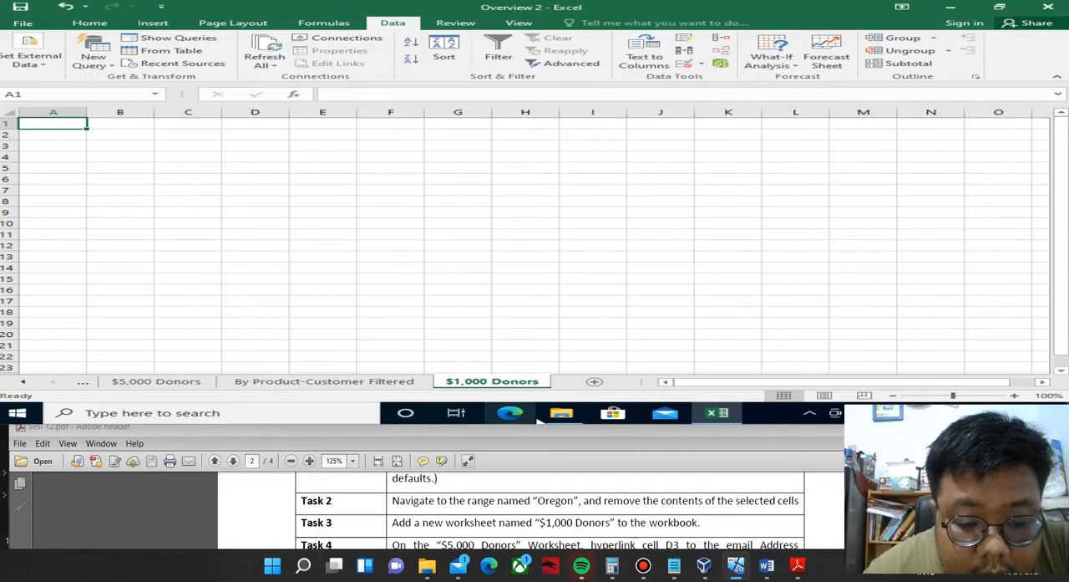
Read Task 4 in the PDF and go to cell D3 on the $5,000 Donors worksheet.
left_click(528, 506)
scroll(522, 513, "down", 1)
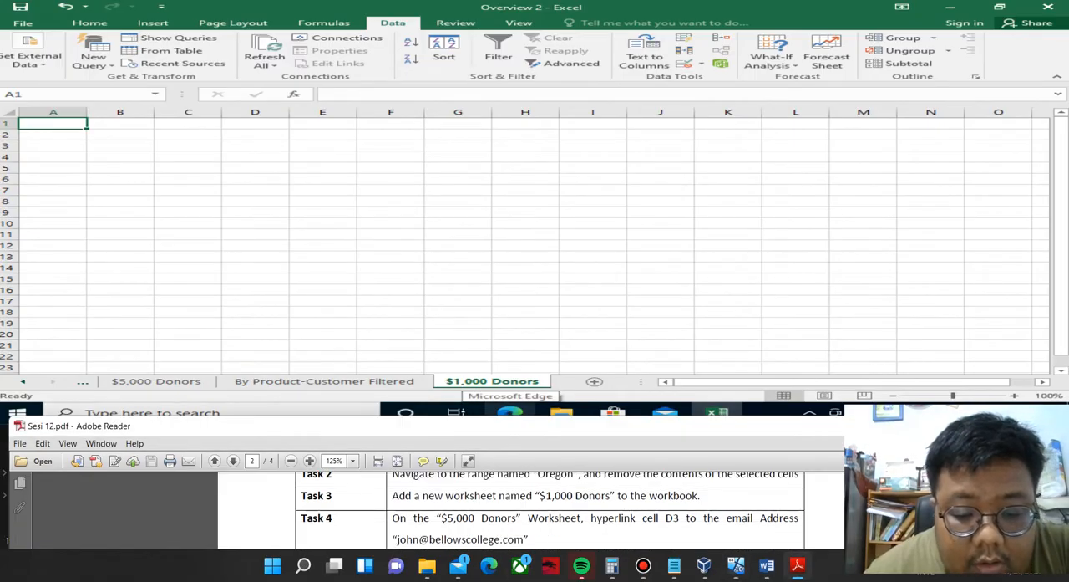
left_click(160, 382)
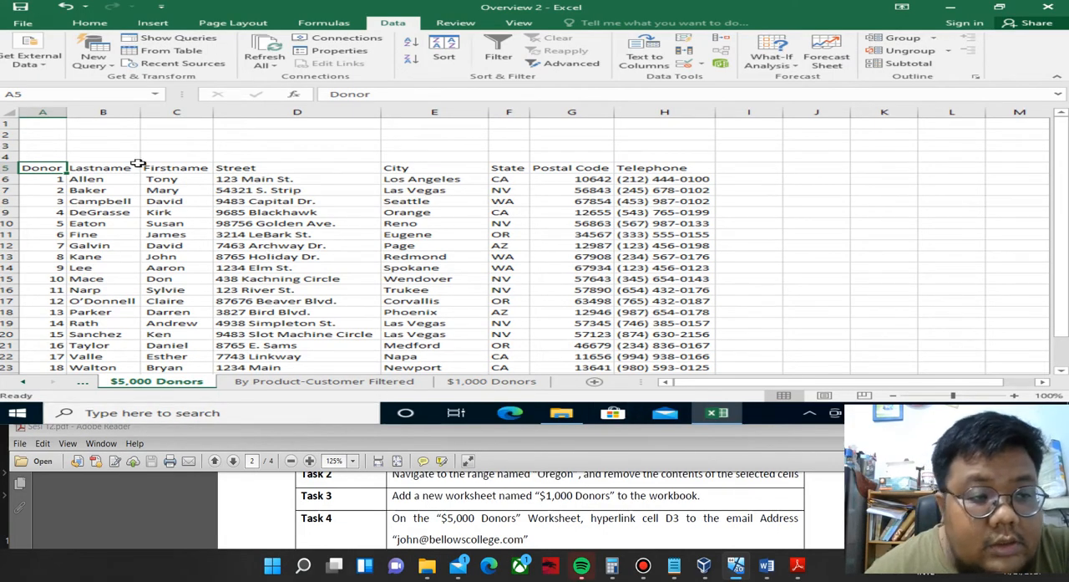
left_click(52, 96)
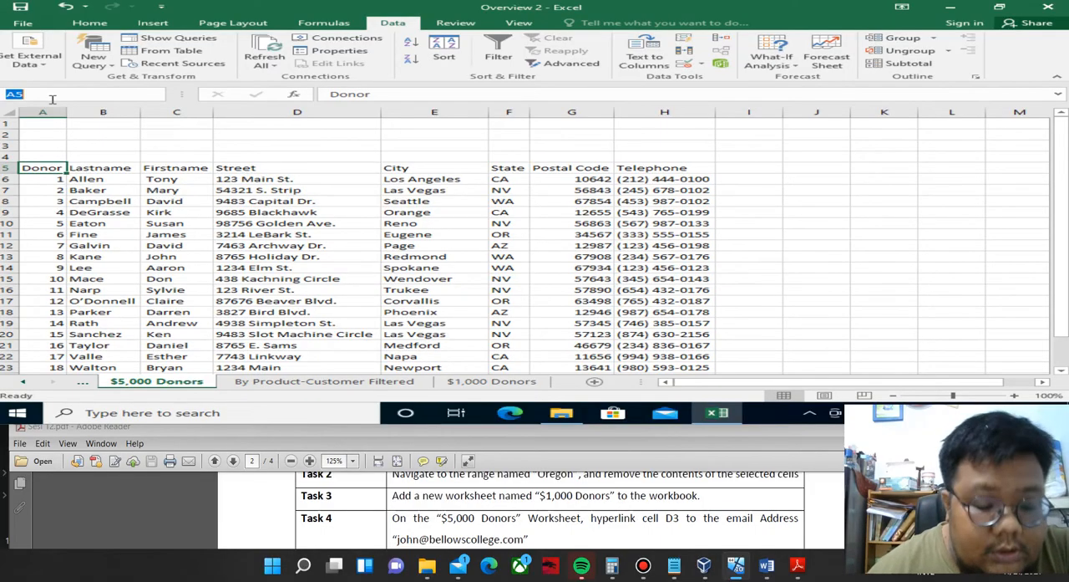
type("d")
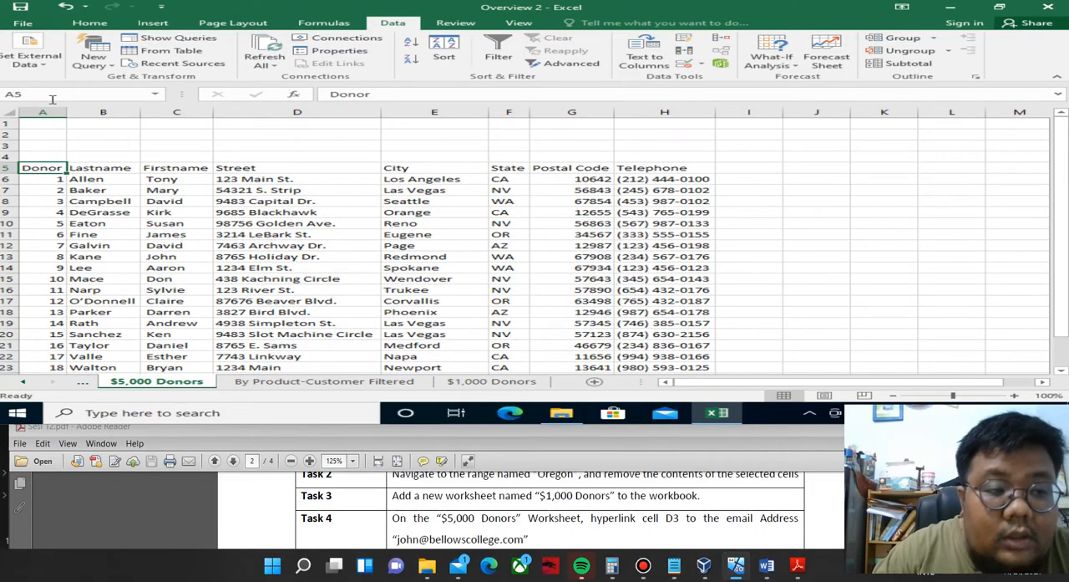
key("Return")
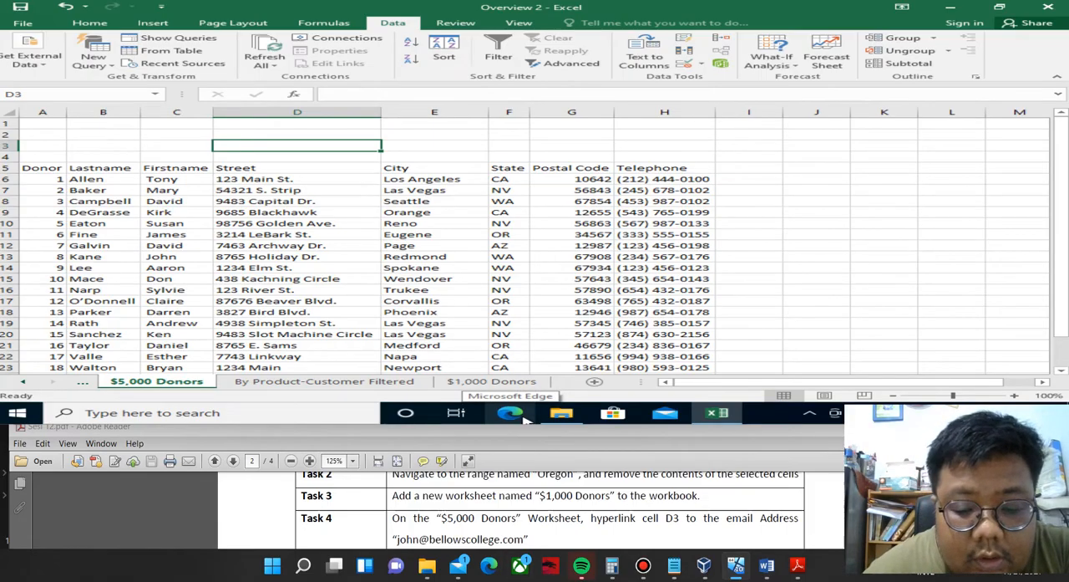
Start inserting a hyperlink in cell D3 with an e-mail address as the link type.
right_click(339, 149)
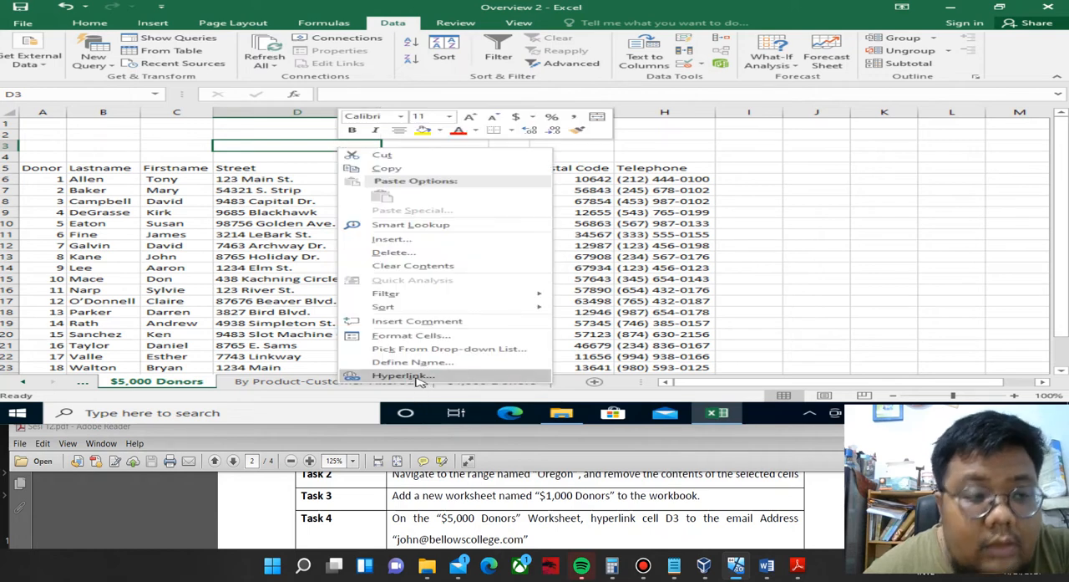
left_click(155, 24)
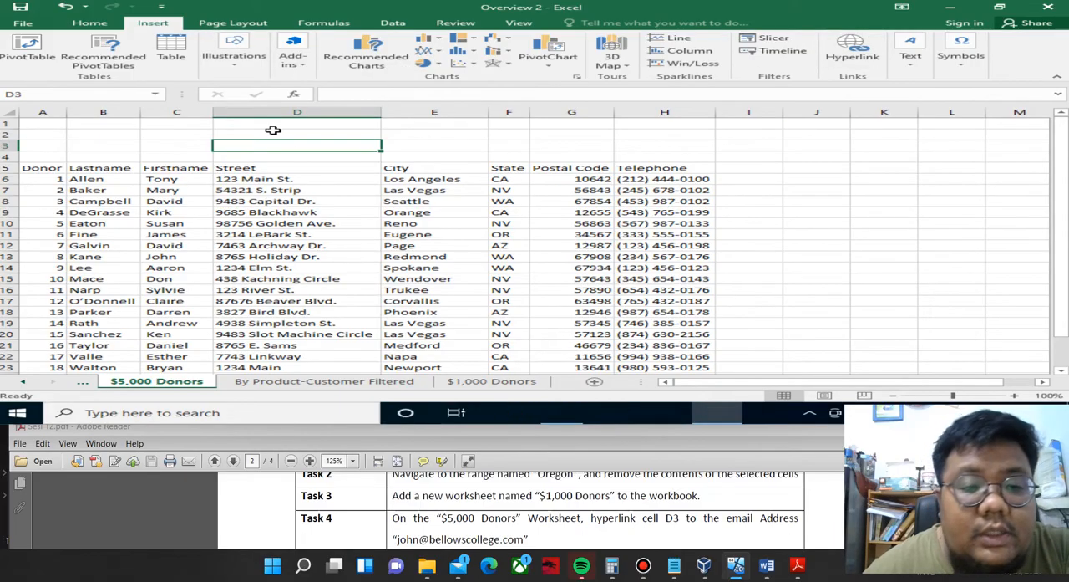
right_click(327, 146)
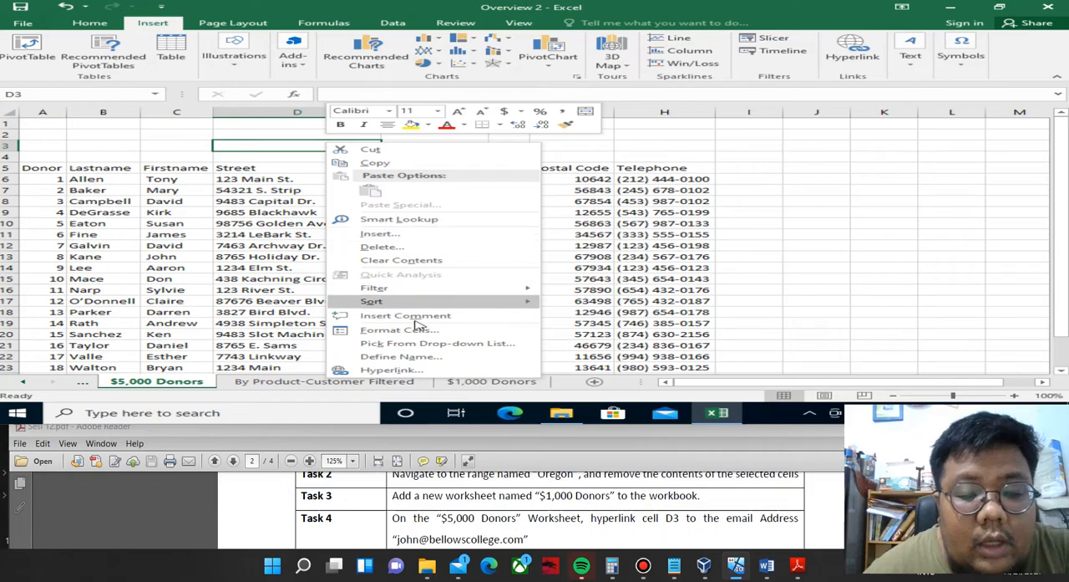
left_click(387, 370)
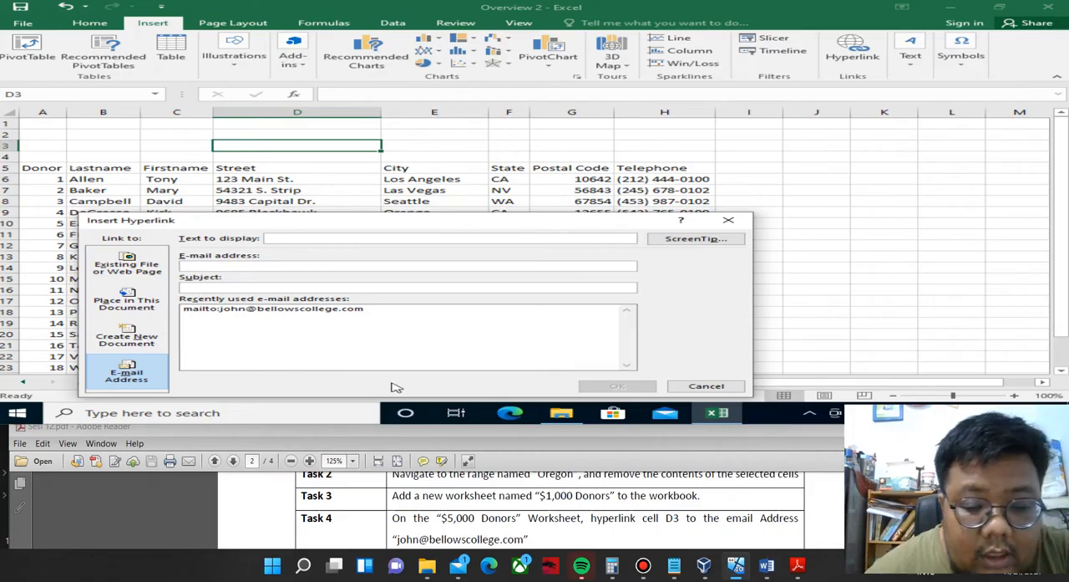
Try to copy the e-mail address from Task 4 in the PDF into the hyperlink's e-mail address field.
left_click(495, 539)
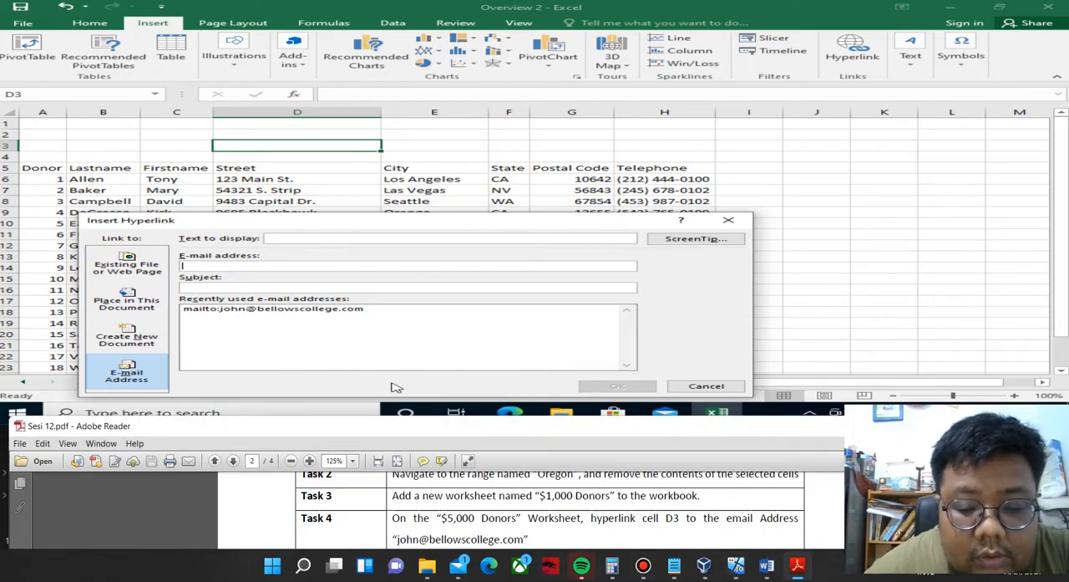
left_click(393, 386)
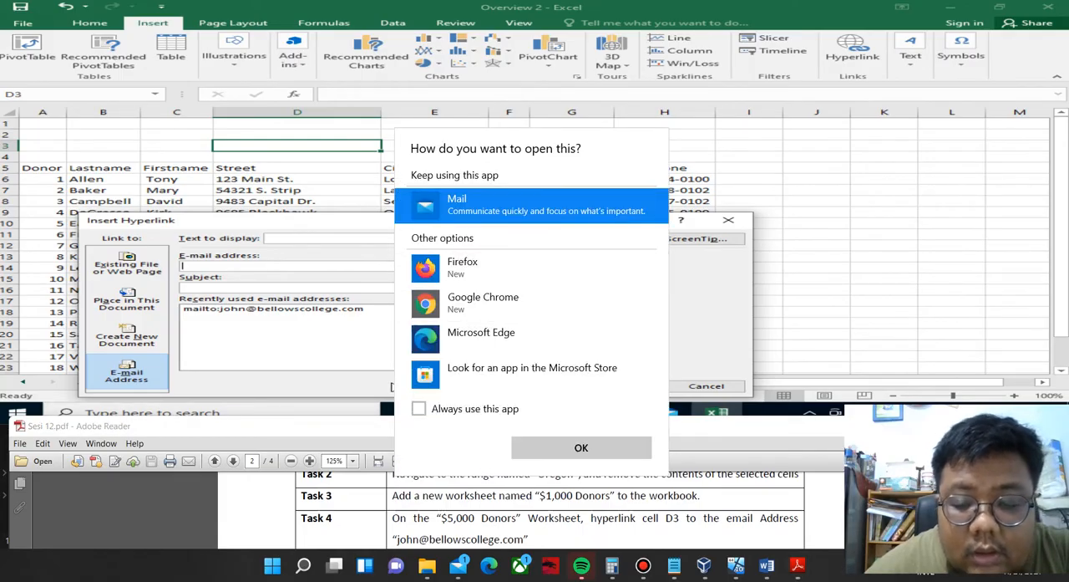
left_click(394, 387)
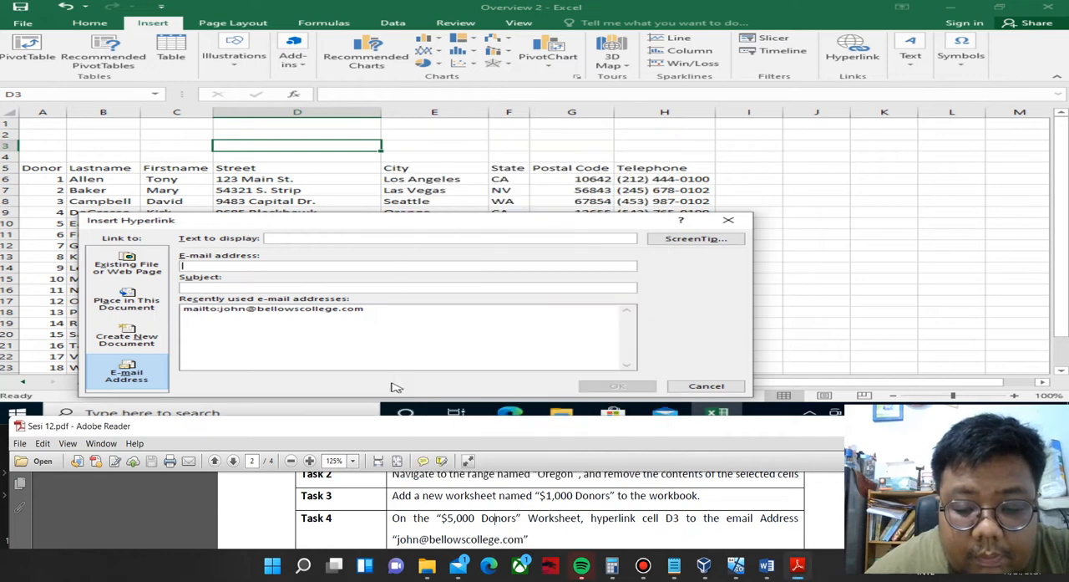
left_click_drag(530, 539, 391, 539)
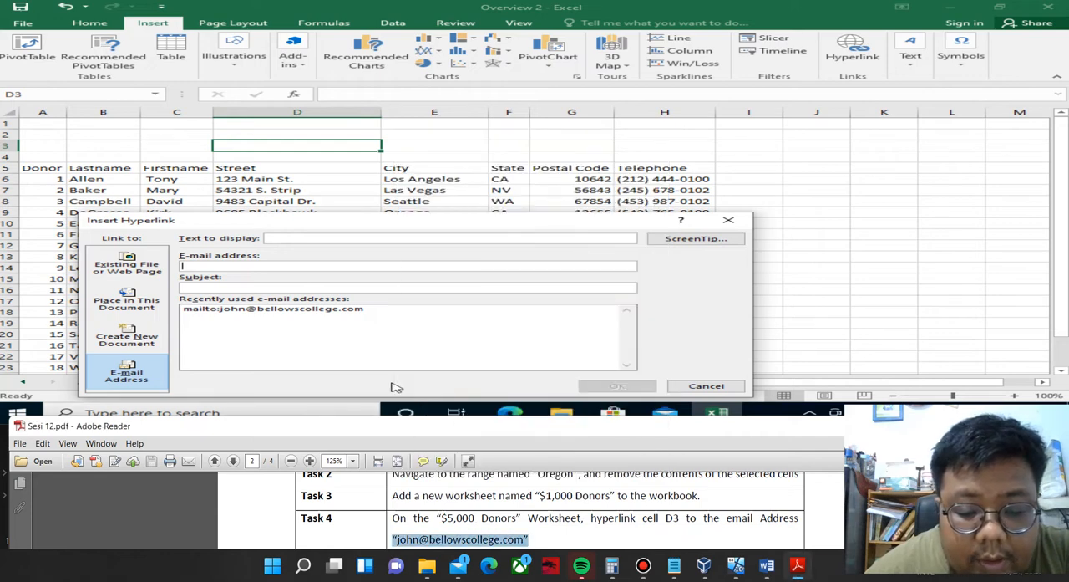
right_click(398, 456)
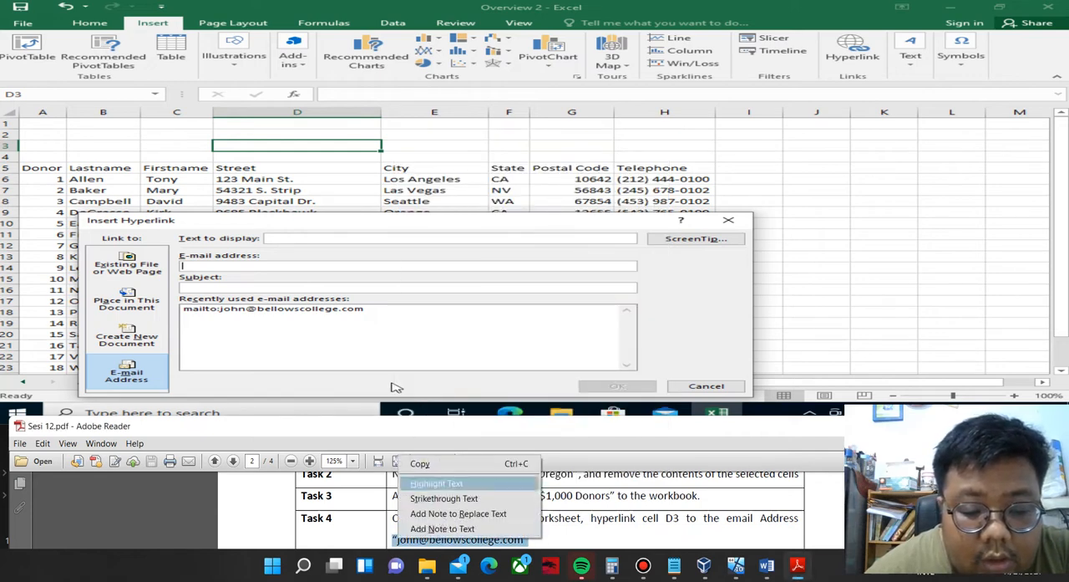
left_click(418, 462)
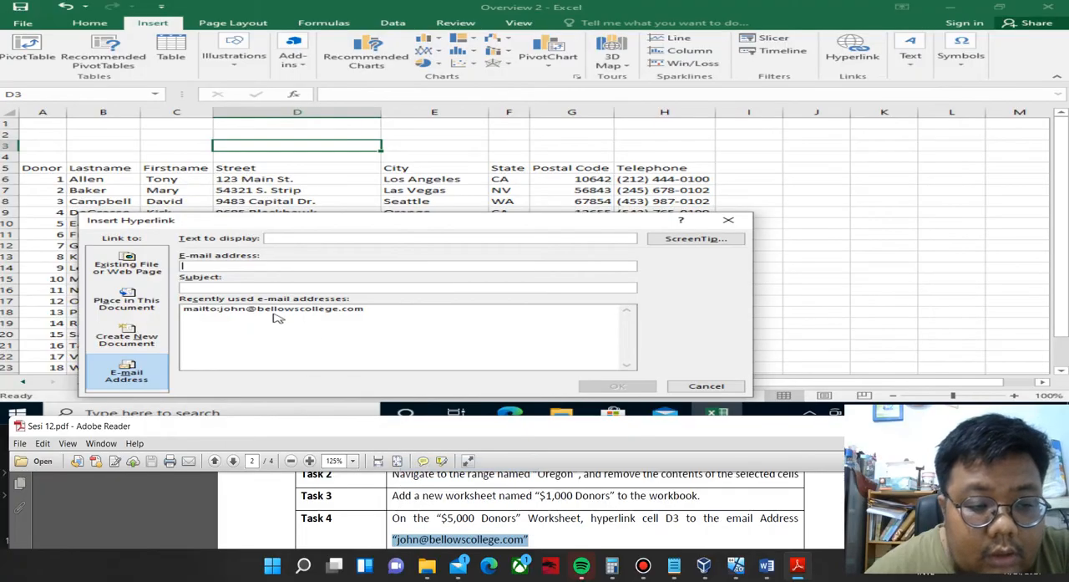
right_click(209, 265)
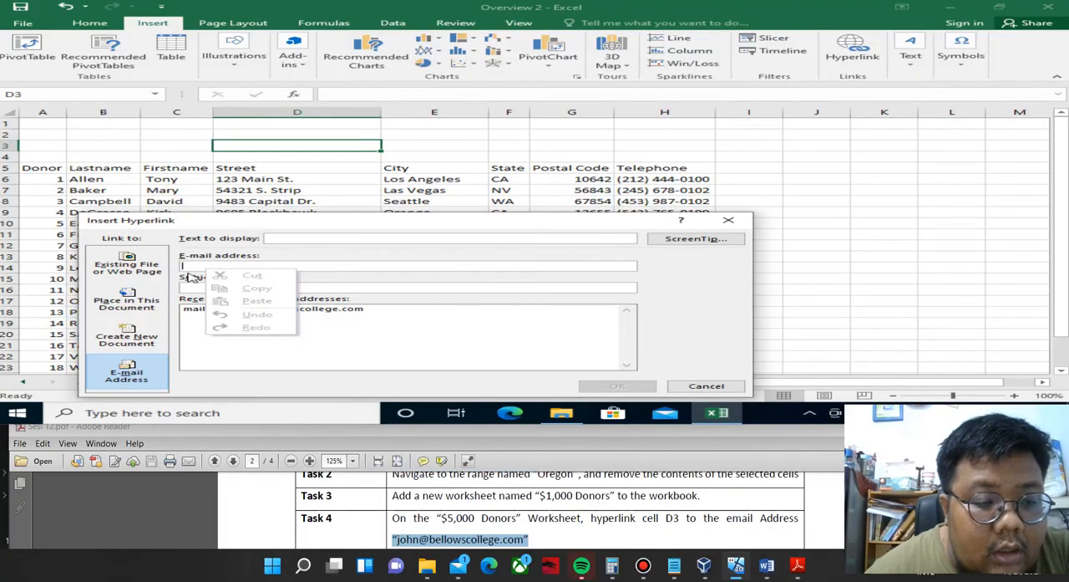
left_click(194, 281)
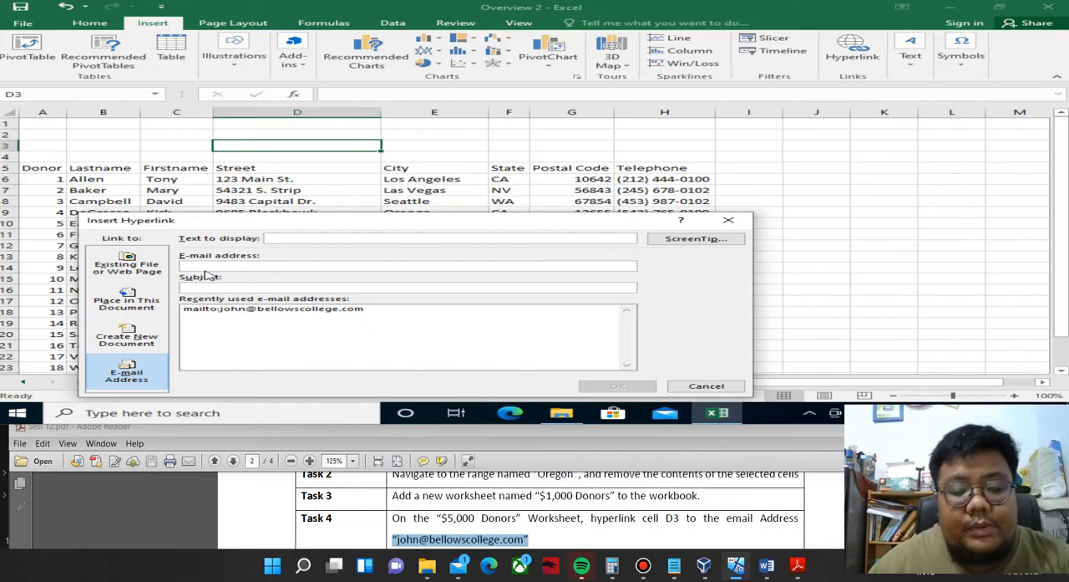
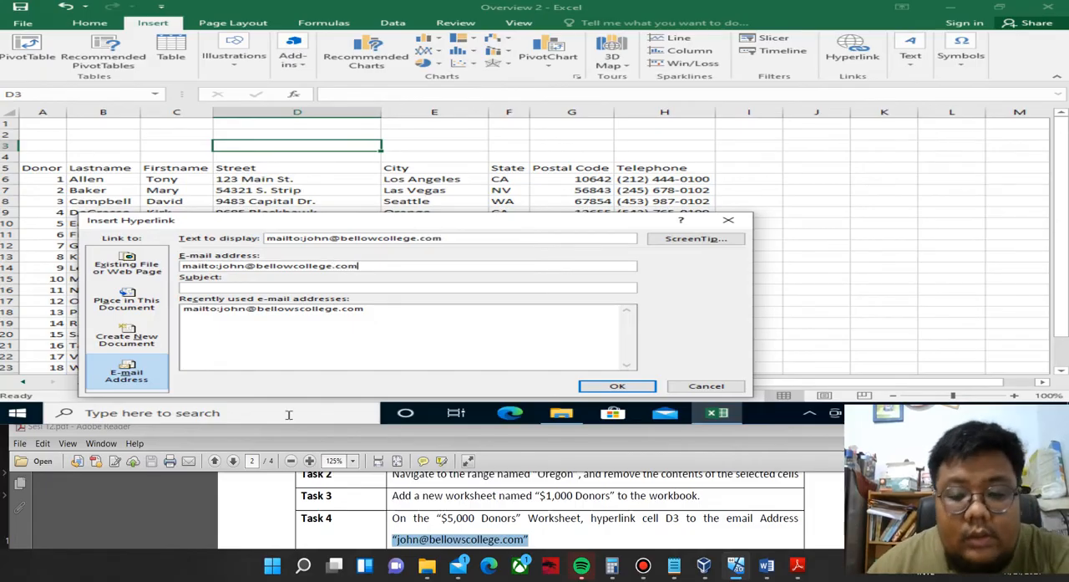
Enter the contact's e-mail address from Task 4 as the link target and insert the hyperlink in D3.
left_click(455, 510)
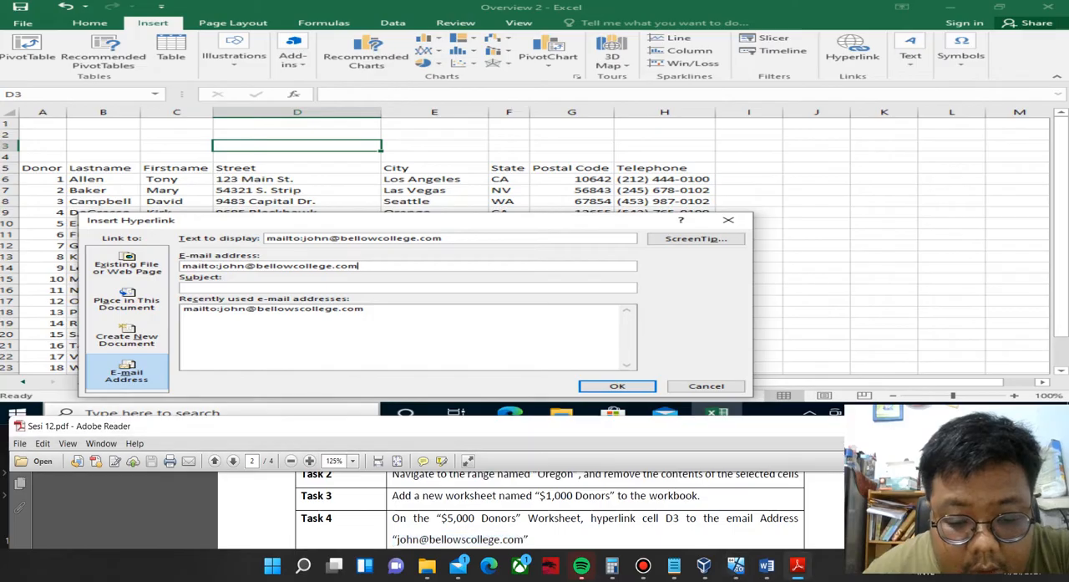
scroll(455, 511, "down", 1)
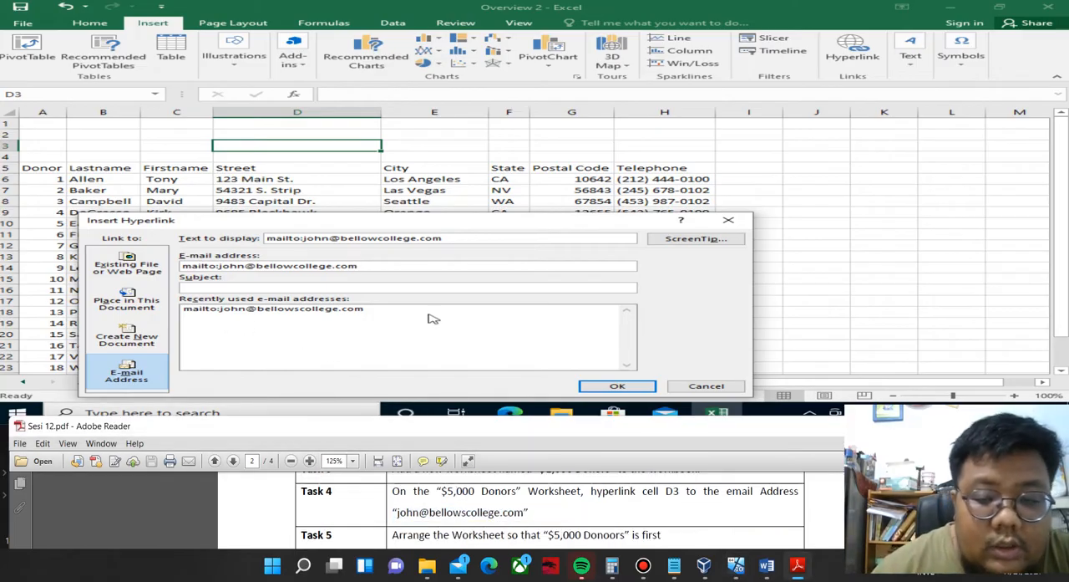
left_click(623, 386)
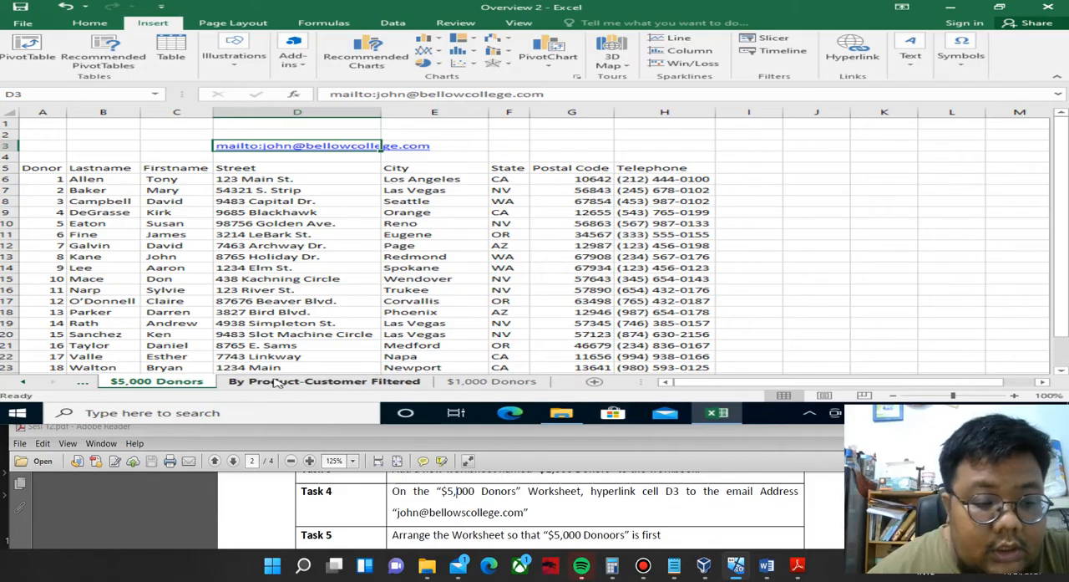
Move the $5,000 Donors worksheet to the first position, before Source Data.
left_click_drag(194, 379, 102, 381)
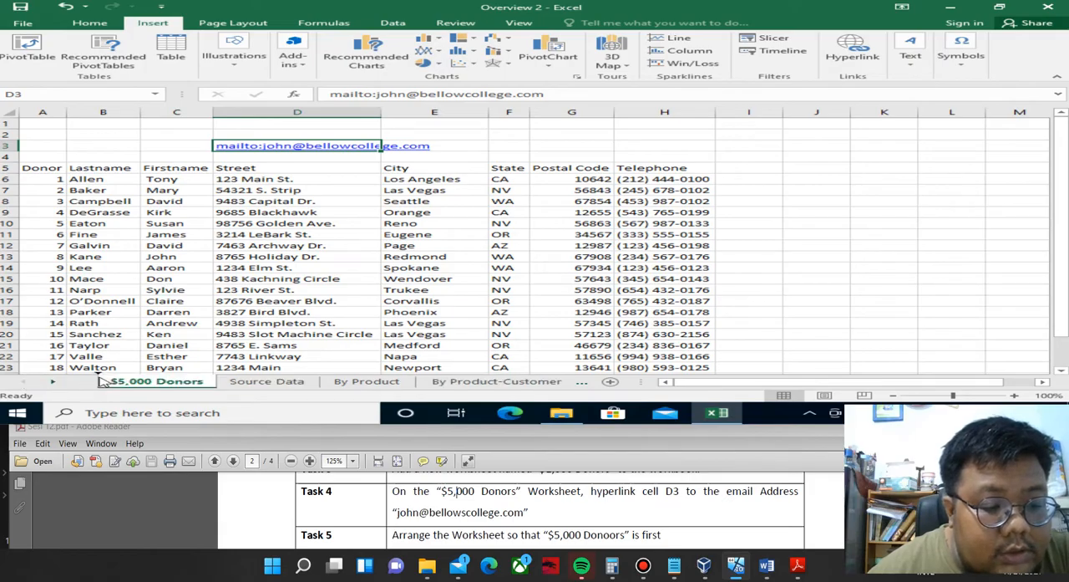
Bring the Overview 3 section of the task PDF into view and close the Overview 2 workbook without saving its changes.
left_click(141, 426)
scroll(543, 509, "down", 2)
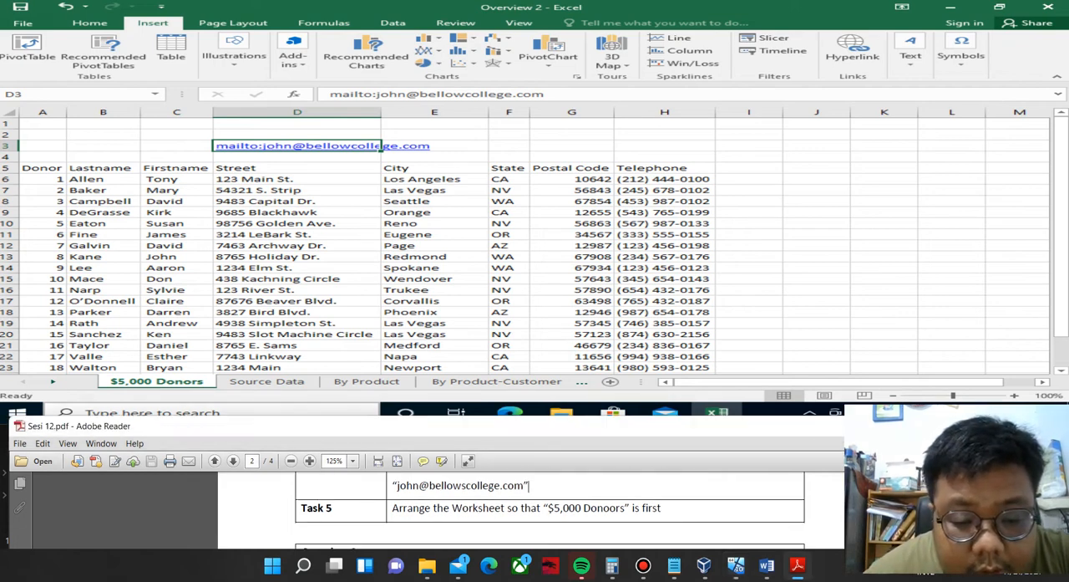
scroll(543, 509, "down", 1)
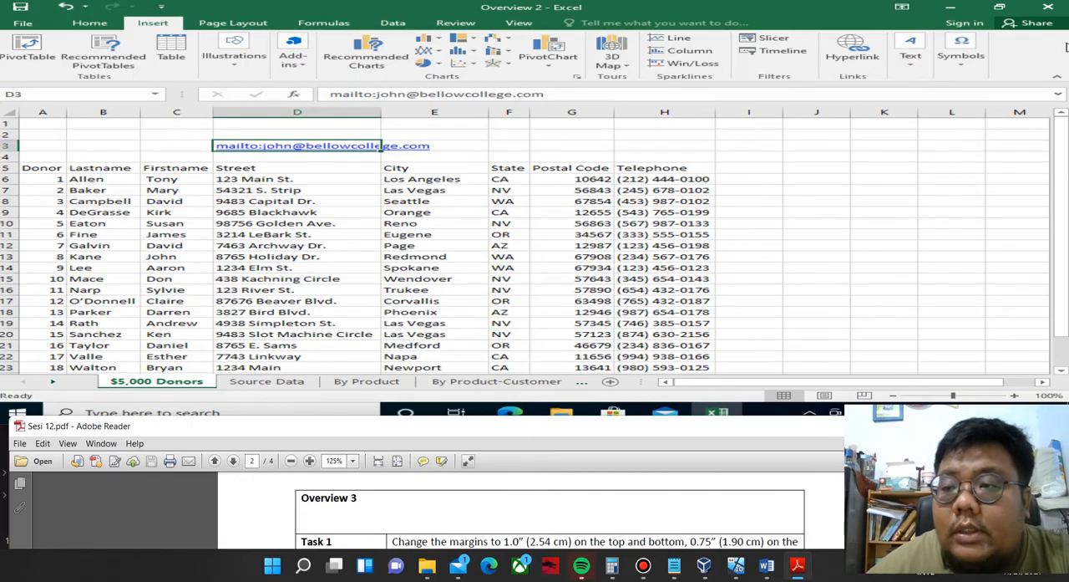
left_click(1056, 12)
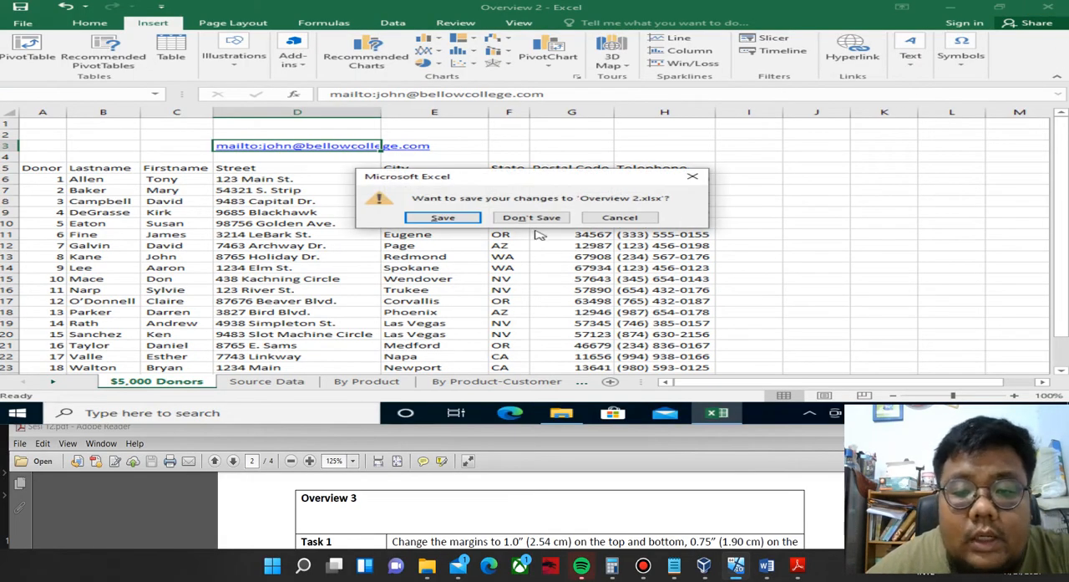
left_click(531, 217)
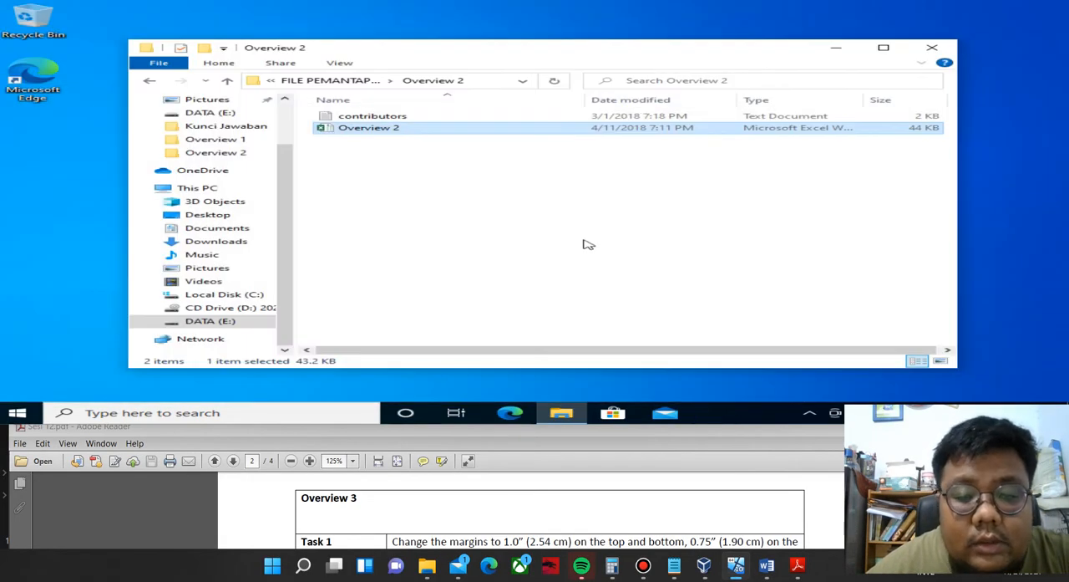
Open the Overview 3 workbook from the Overview 3 folder inside FILE PEMANTAPAN MOS 2016.
left_click(149, 81)
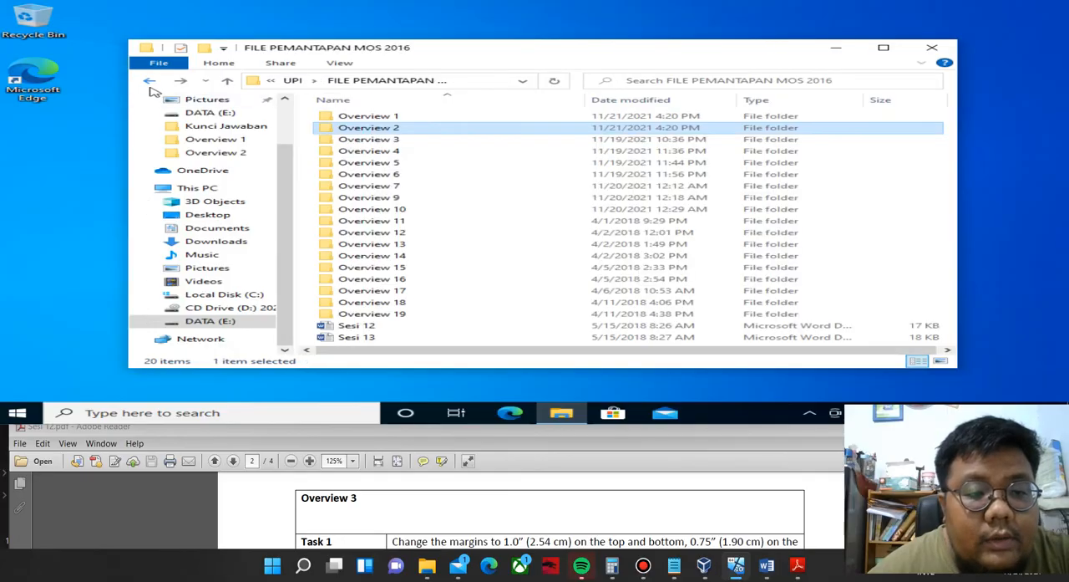
double_click(399, 141)
double_click(394, 115)
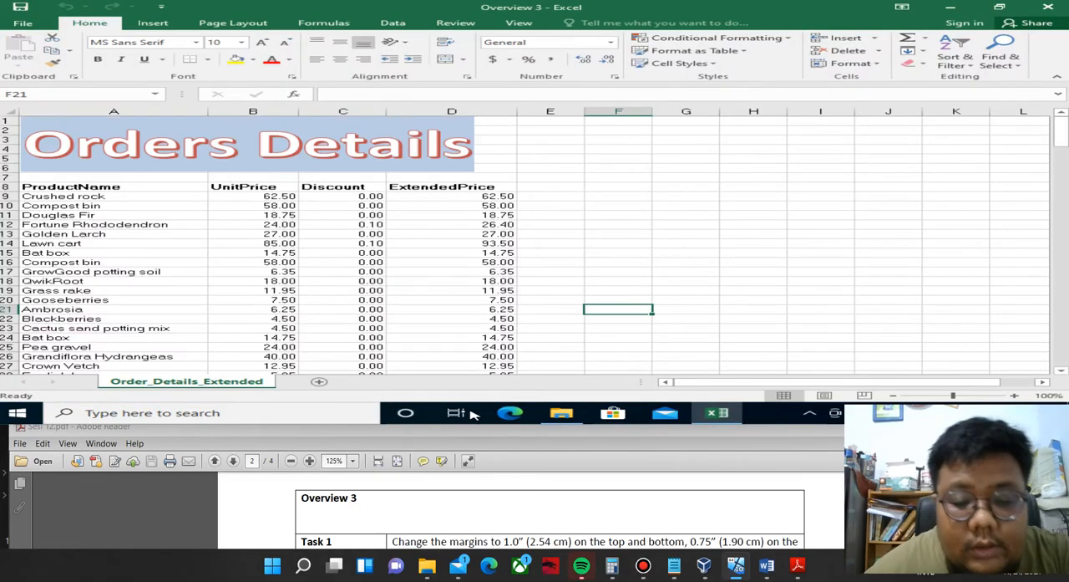
Read Task 1 of Overview 3 in the PDF and open the margin settings in the worksheet's Page Setup dialog.
left_click(501, 505)
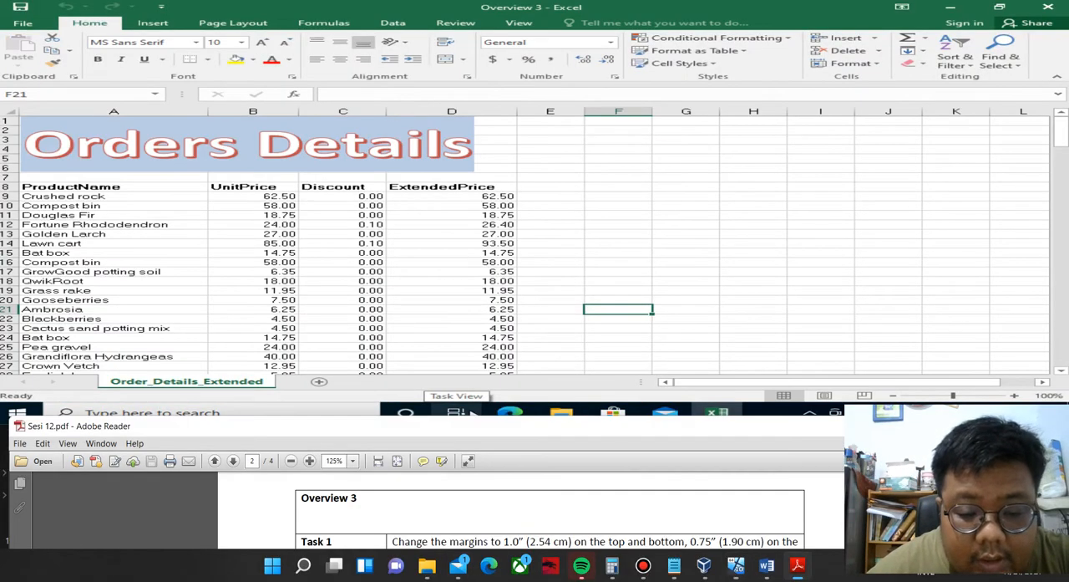
scroll(501, 505, "down", 2)
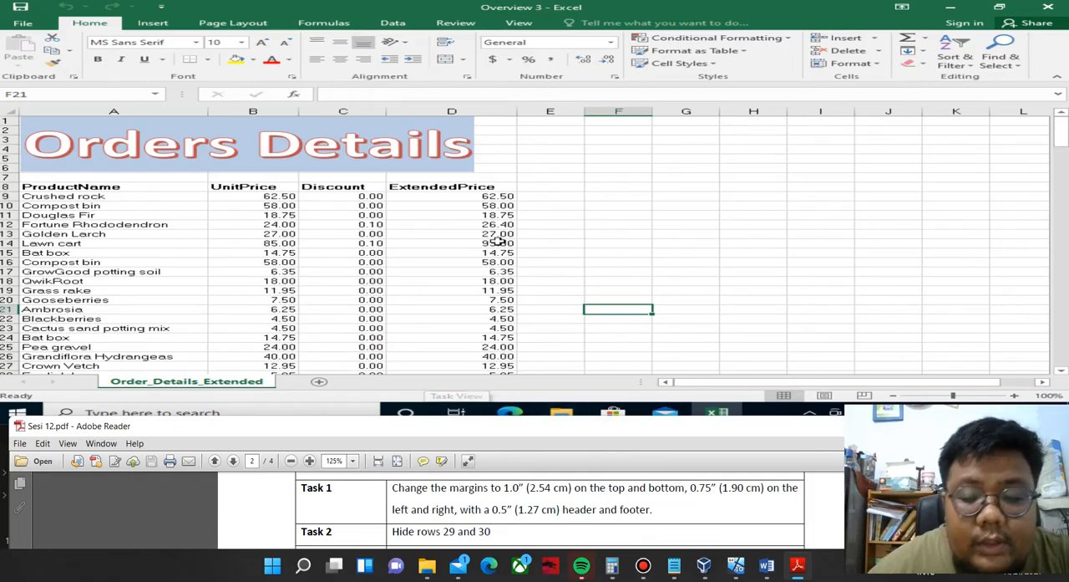
left_click(216, 22)
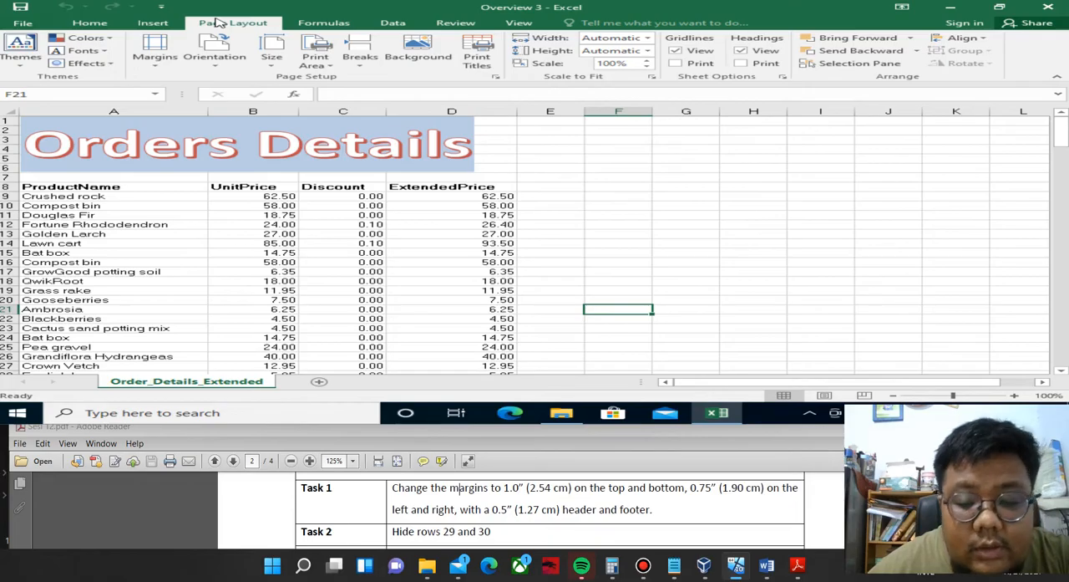
left_click(156, 65)
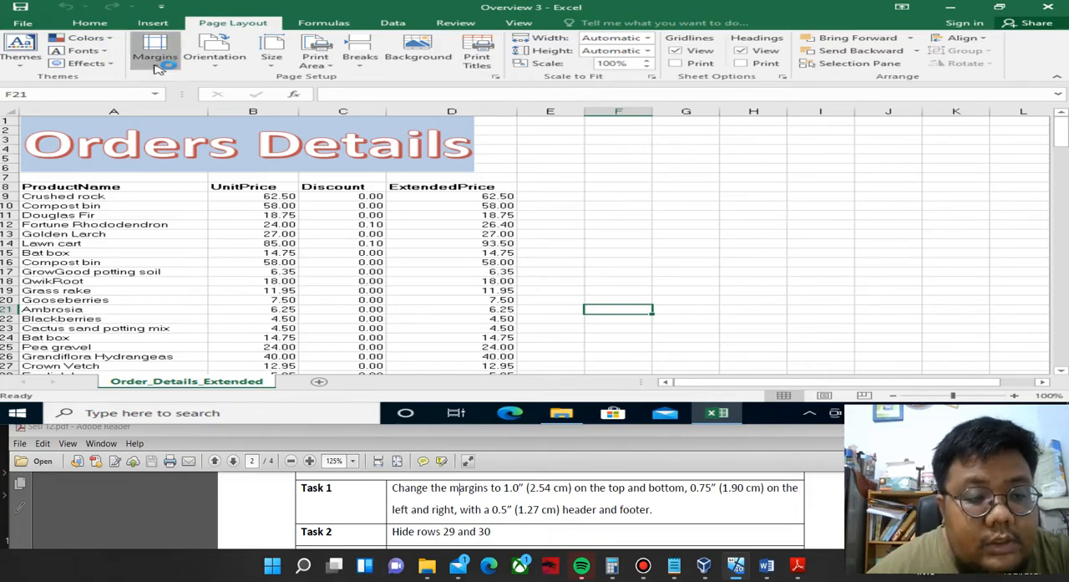
left_click(188, 268)
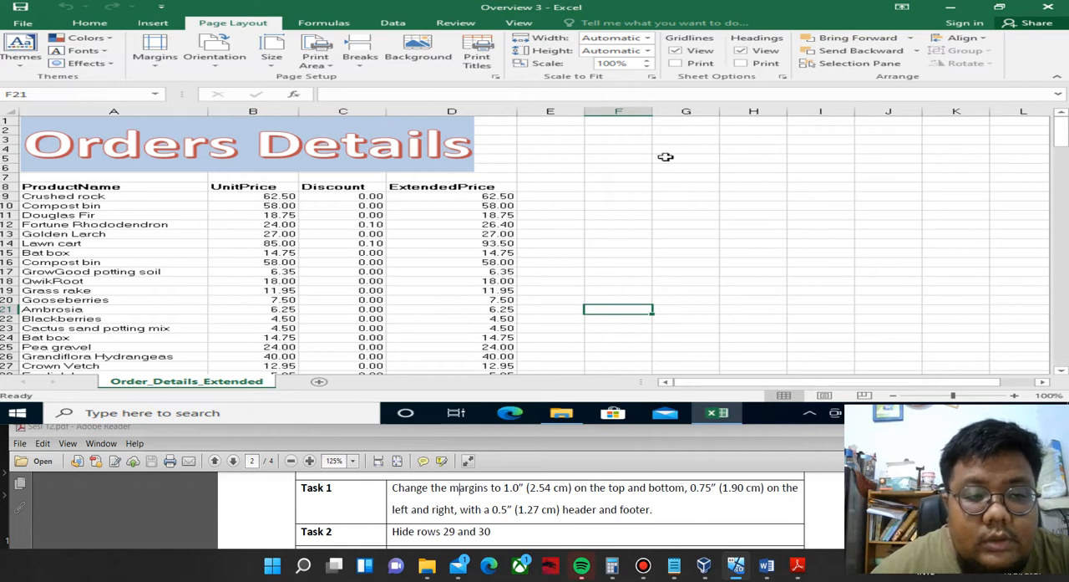
left_click(171, 68)
left_click(257, 279)
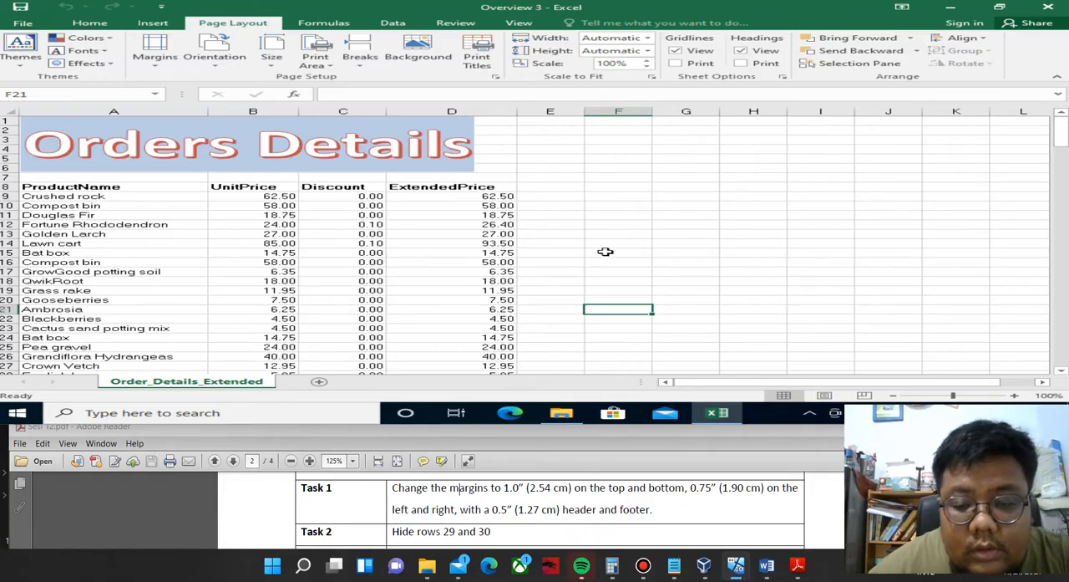
left_click(155, 50)
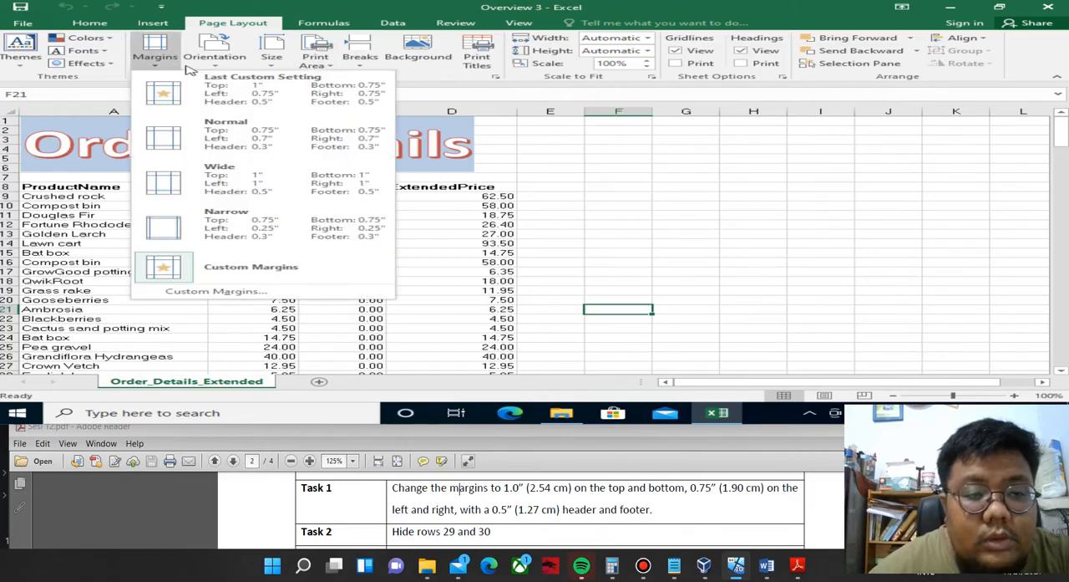
left_click(495, 77)
left_click(495, 77)
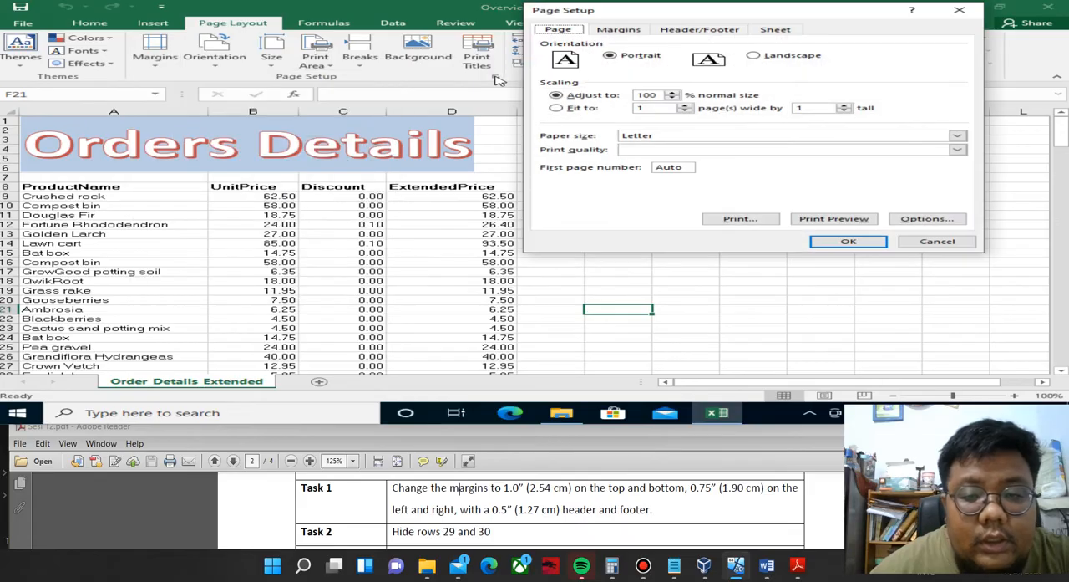
left_click(633, 30)
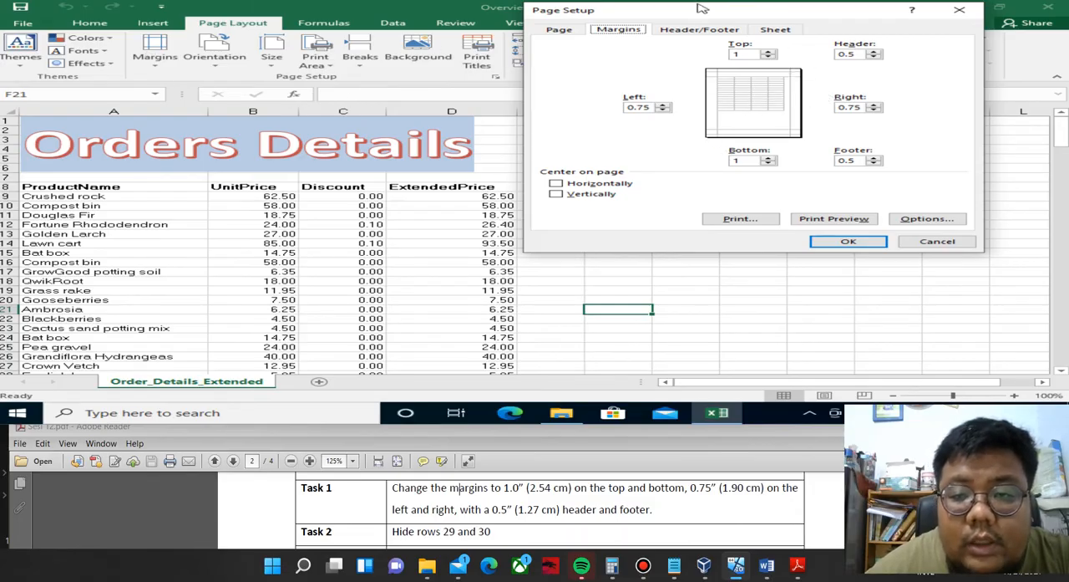
Set the page margins to 1 at the top, 0.75 at the bottom and 0.5 on the left and right, and apply them.
left_click_drag(702, 9, 603, 58)
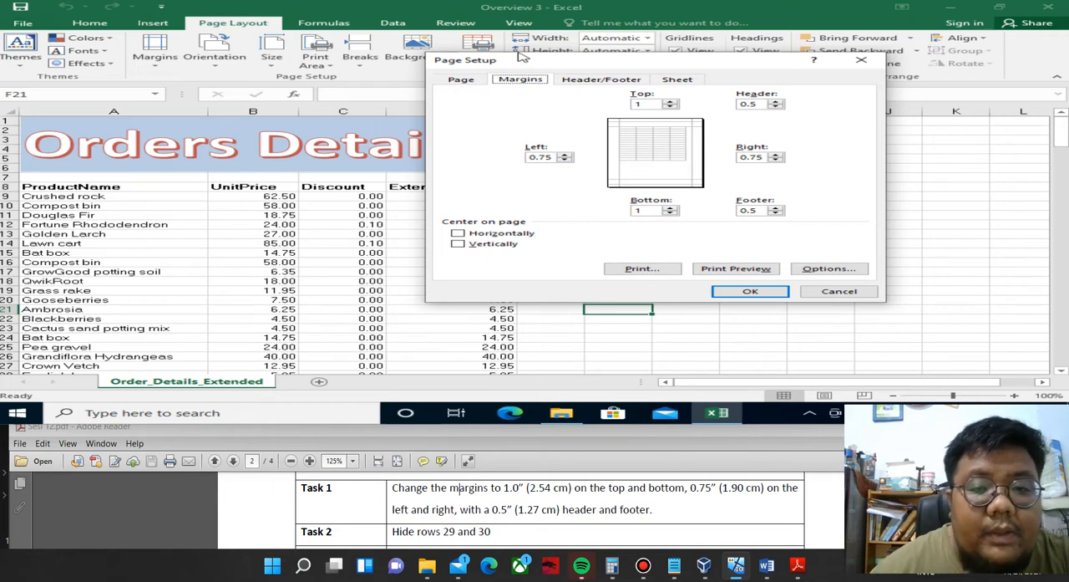
left_click_drag(524, 65, 472, 75)
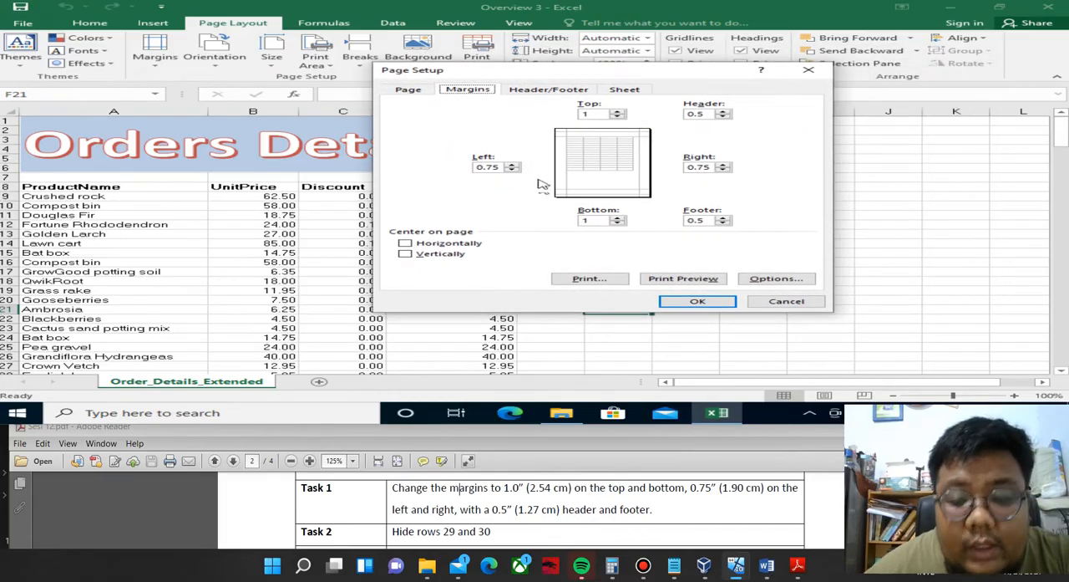
mouse_move(570, 412)
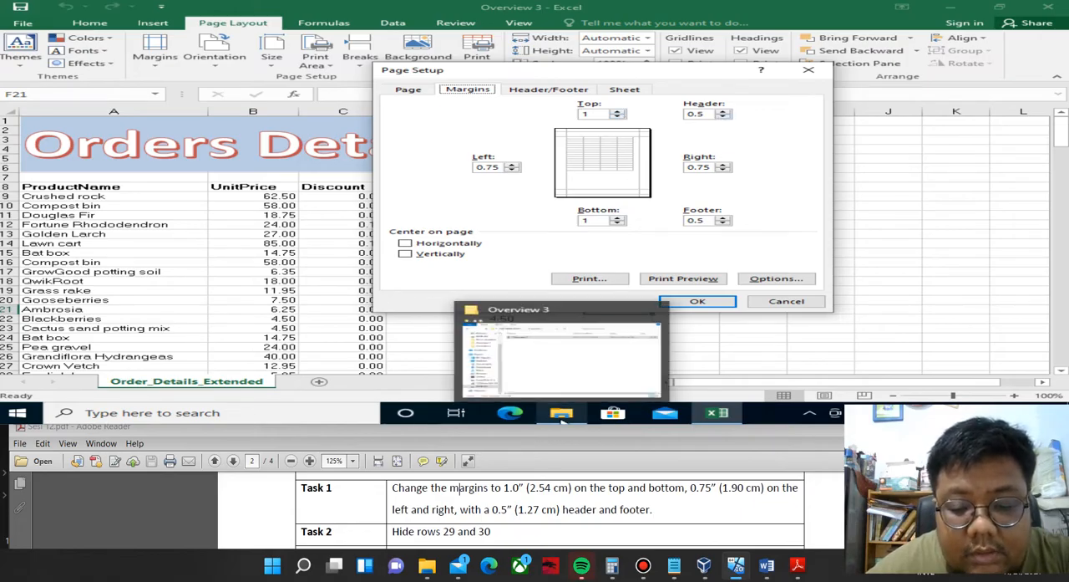
left_click(591, 113)
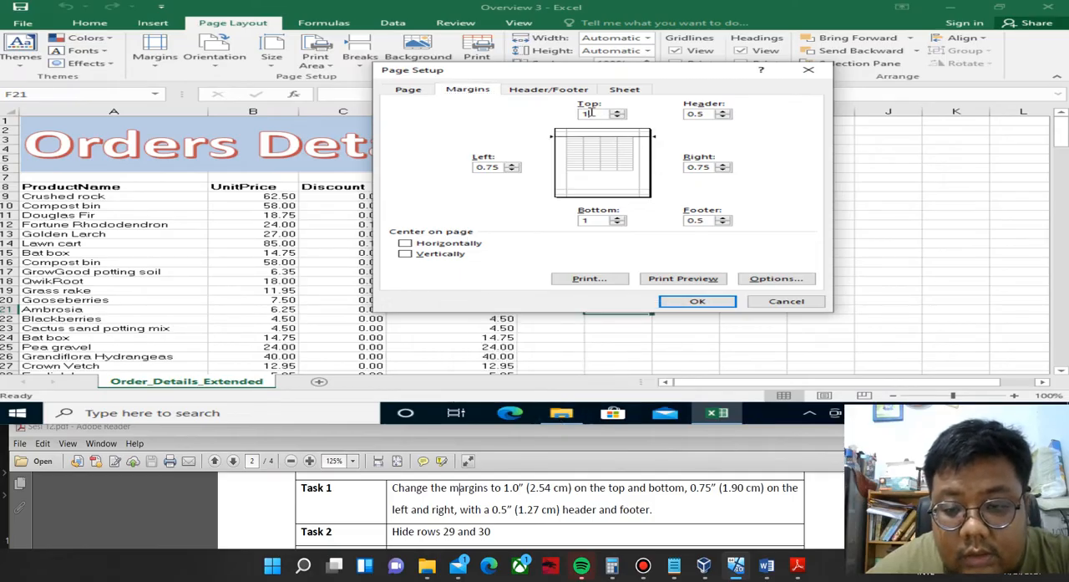
left_click(587, 220)
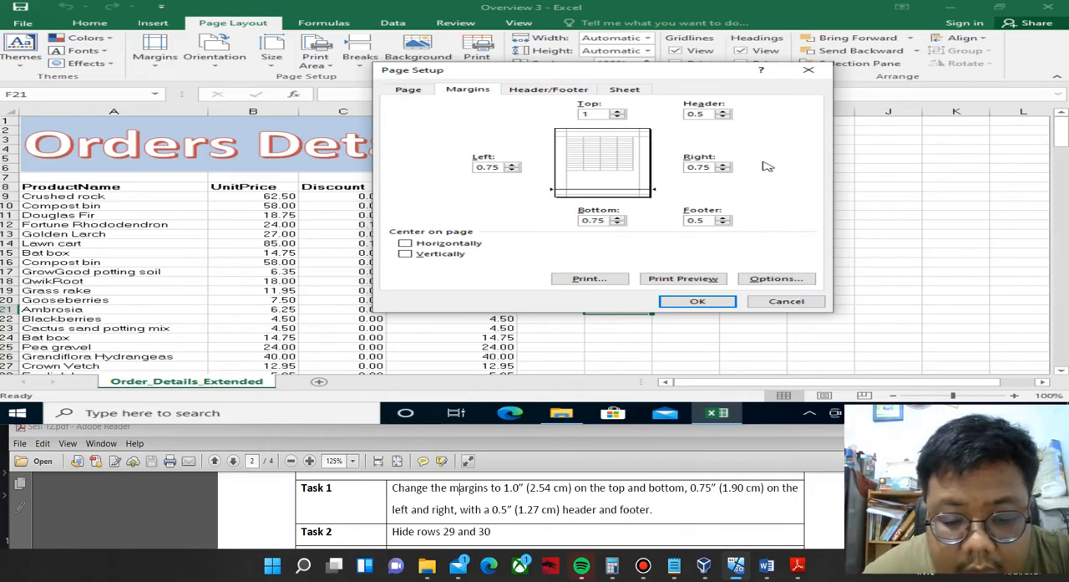
left_click(491, 167)
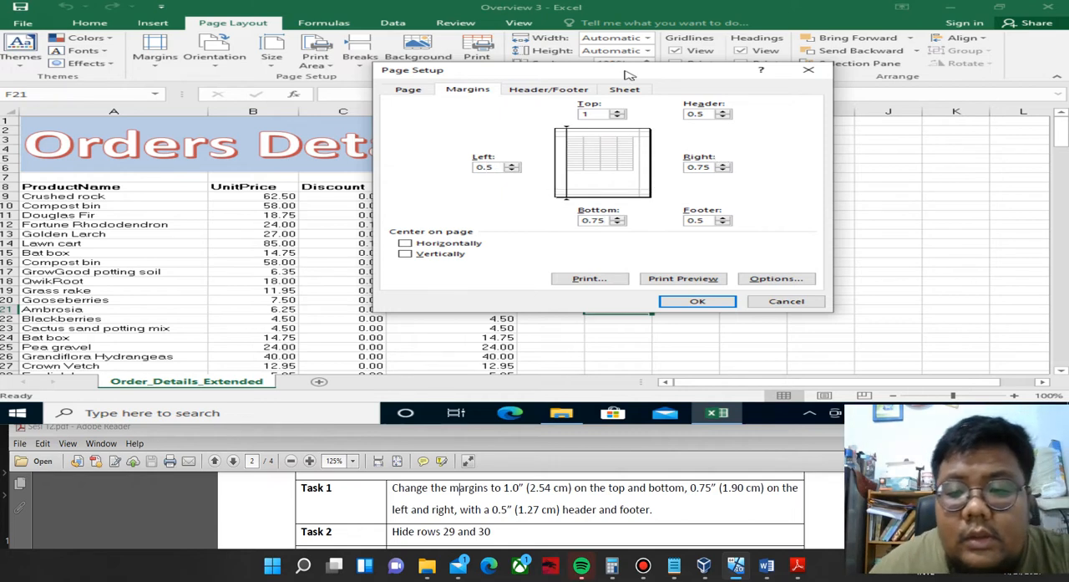
left_click(705, 167)
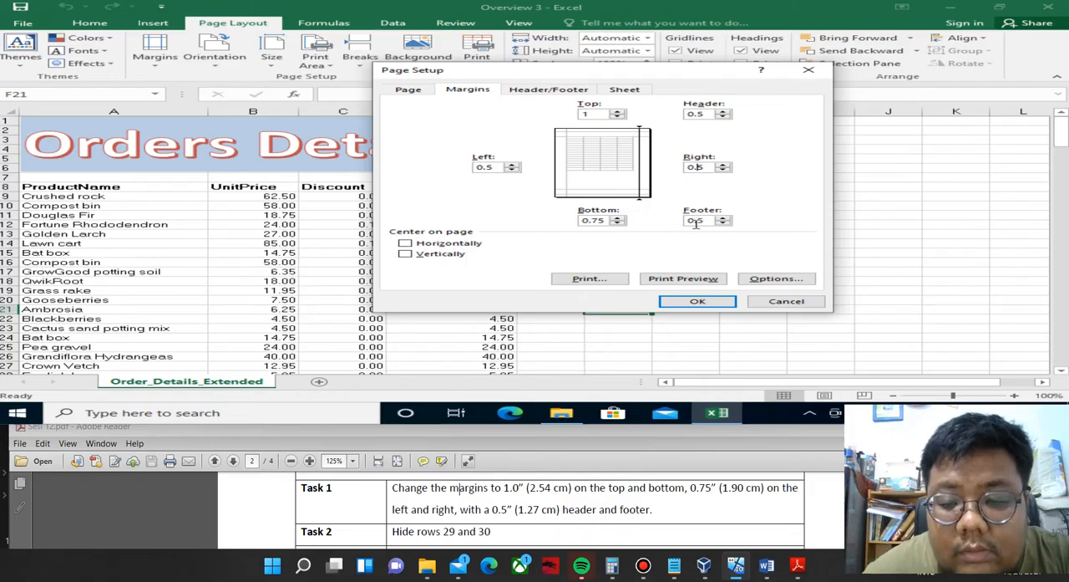
left_click(700, 303)
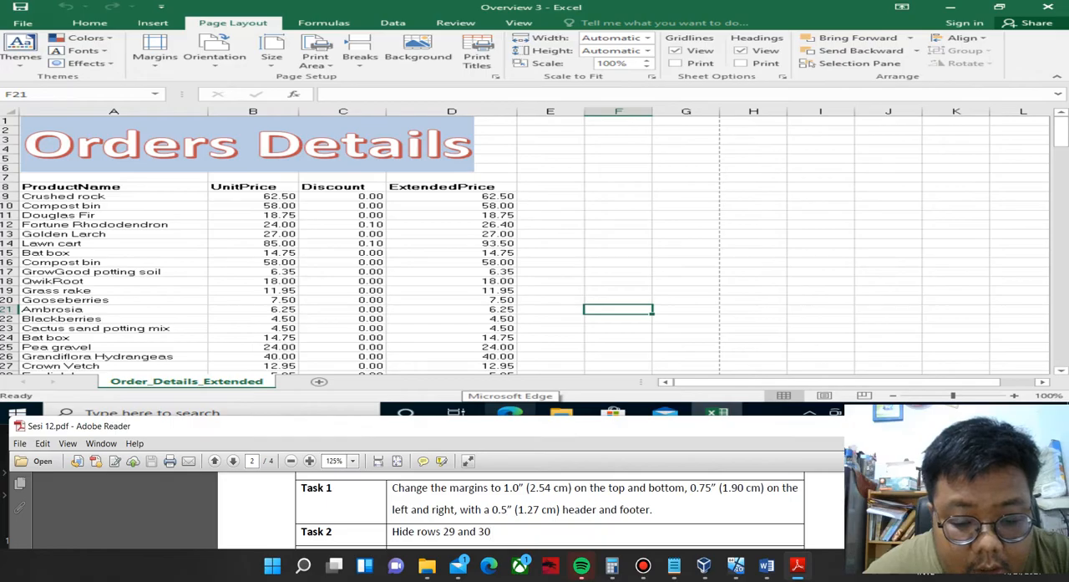
Hide rows 29 and 30 of the Order_Details_Extended worksheet, as Task 2 asks.
scroll(550, 510, "down", 1)
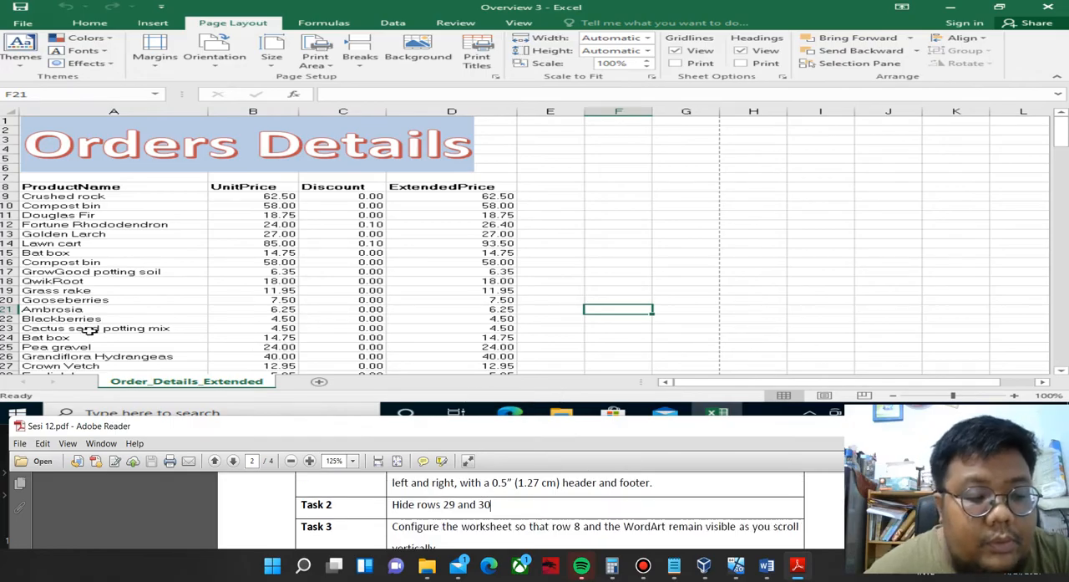
left_click(100, 272)
scroll(101, 274, "down", 3)
scroll(100, 276, "down", 6)
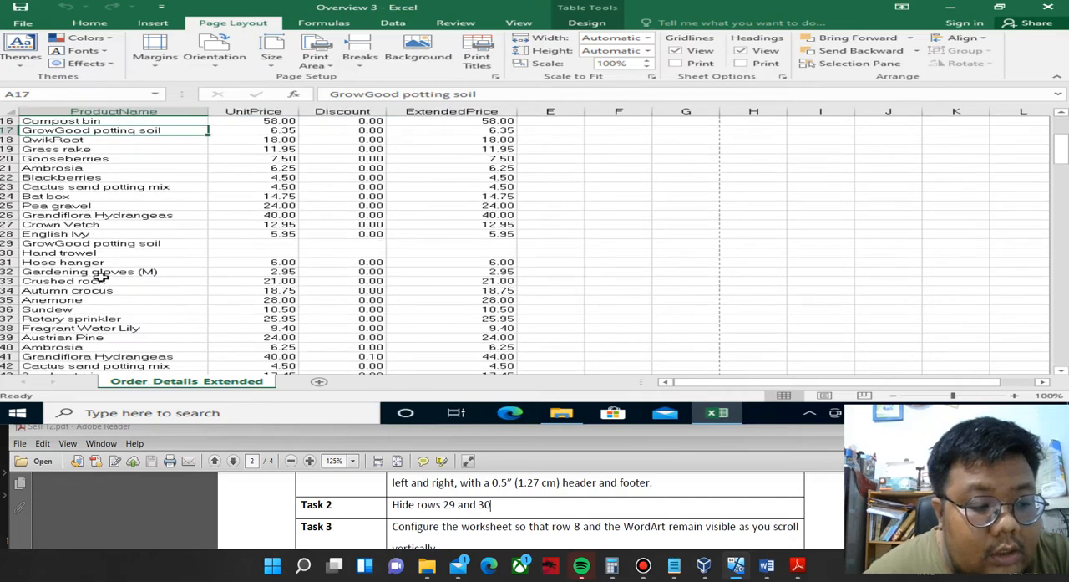
scroll(100, 276, "up", 3)
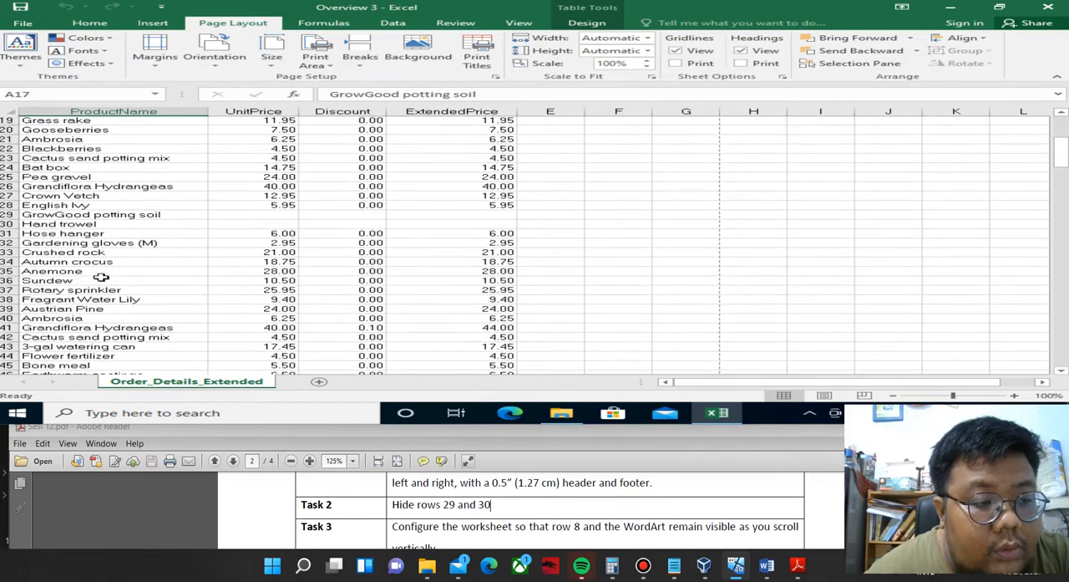
scroll(100, 277, "up", 2)
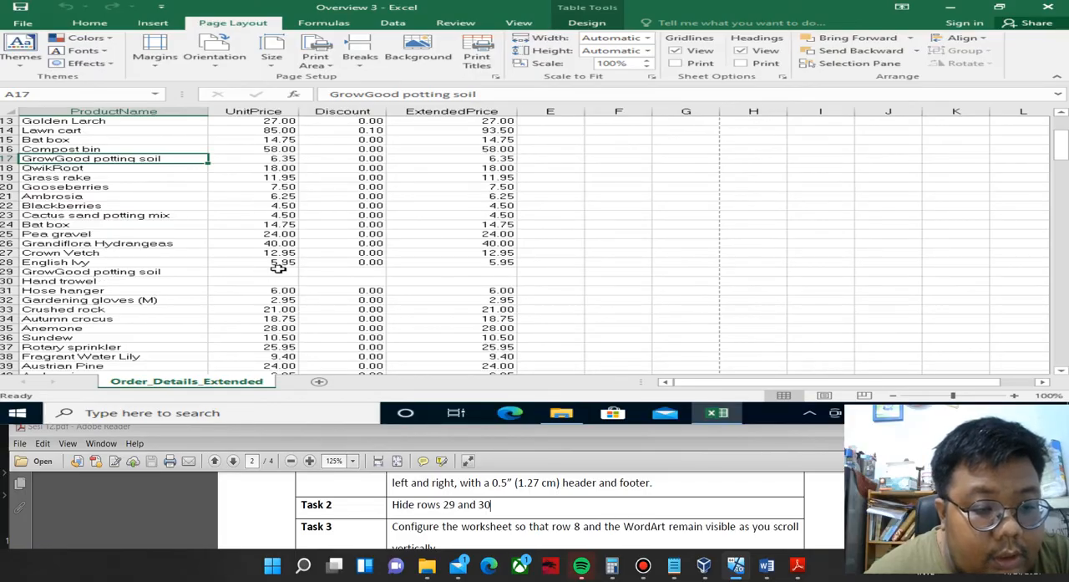
left_click_drag(7, 271, 6, 281)
right_click(6, 281)
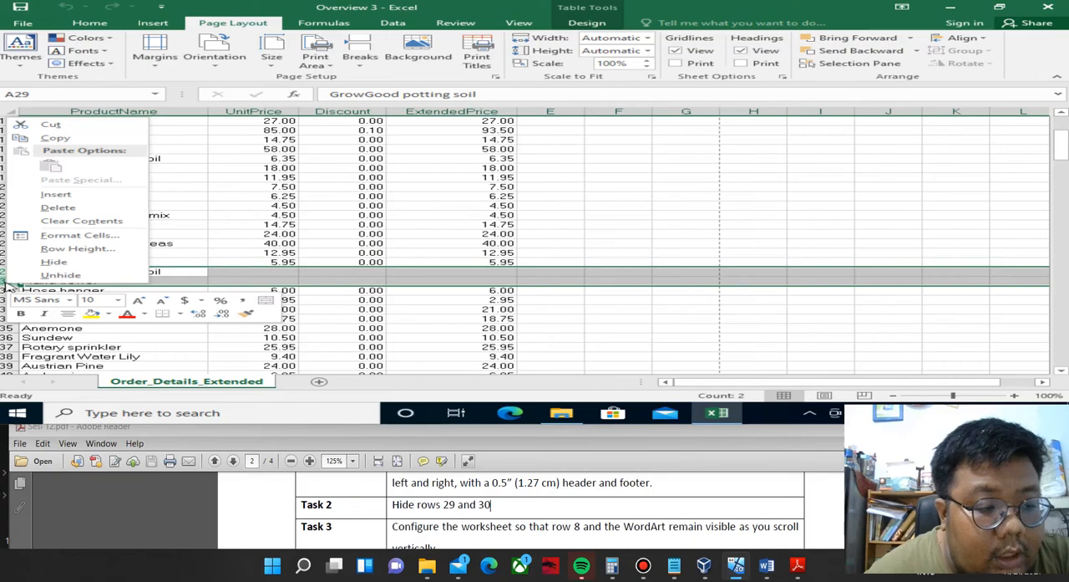
left_click(52, 263)
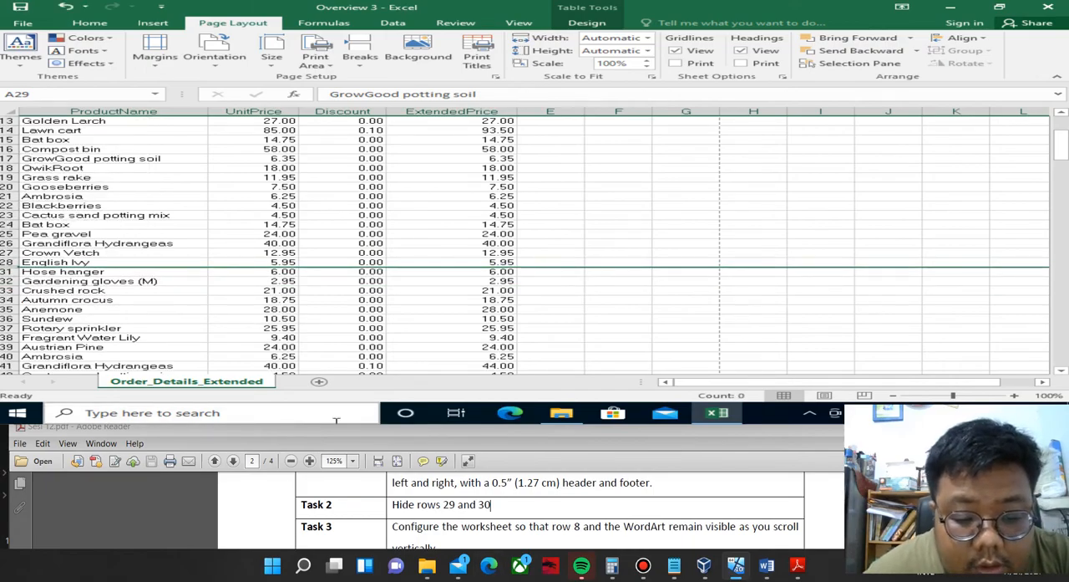
Read Task 3 in the PDF and check whether row 8 and the Orders Details WordArt stay in view when scrolling the worksheet.
scroll(336, 420, "down", 1)
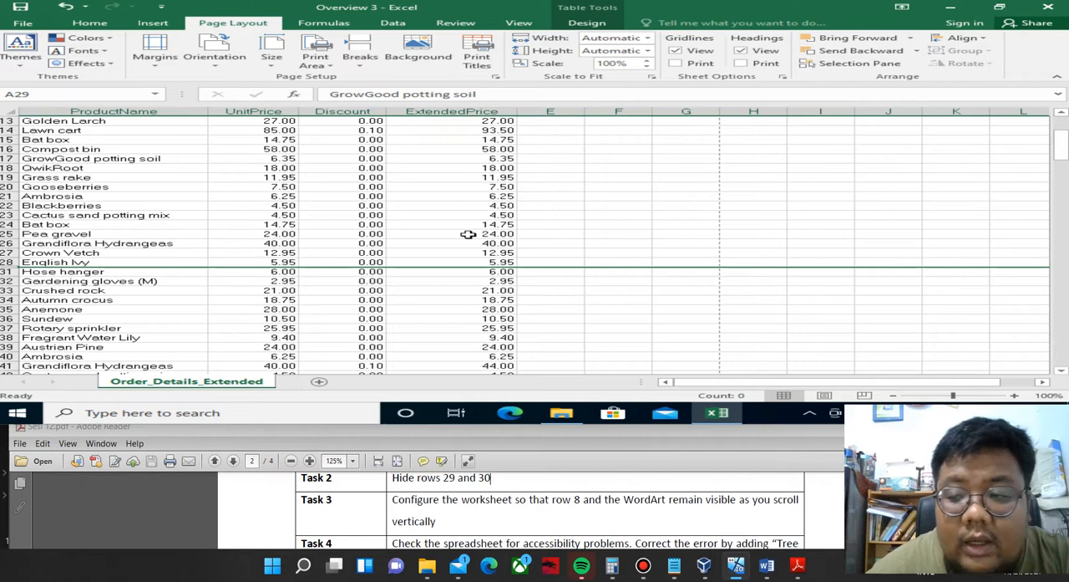
scroll(468, 234, "up", 4)
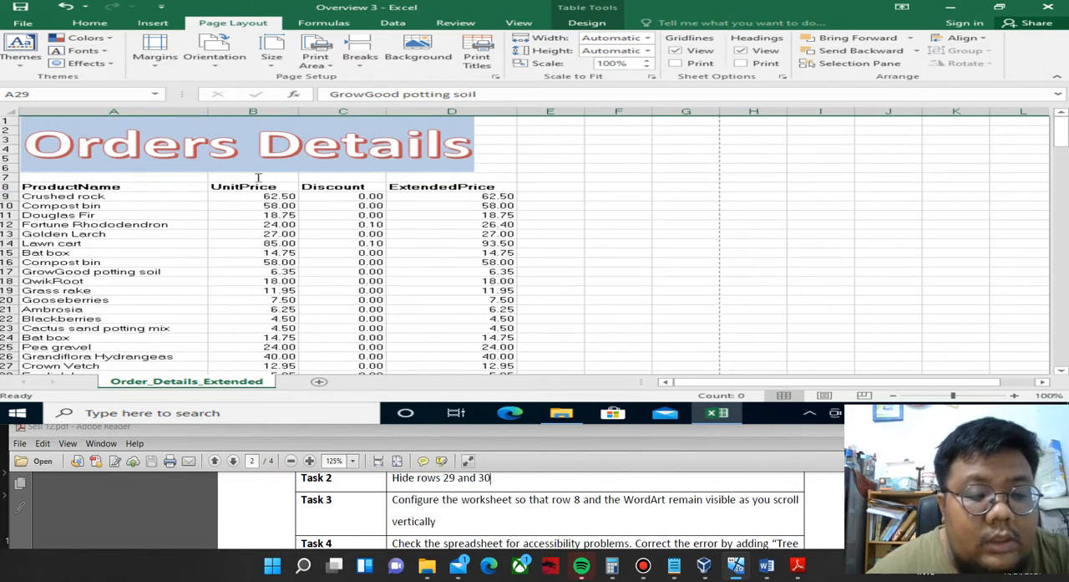
scroll(291, 228, "down", 4)
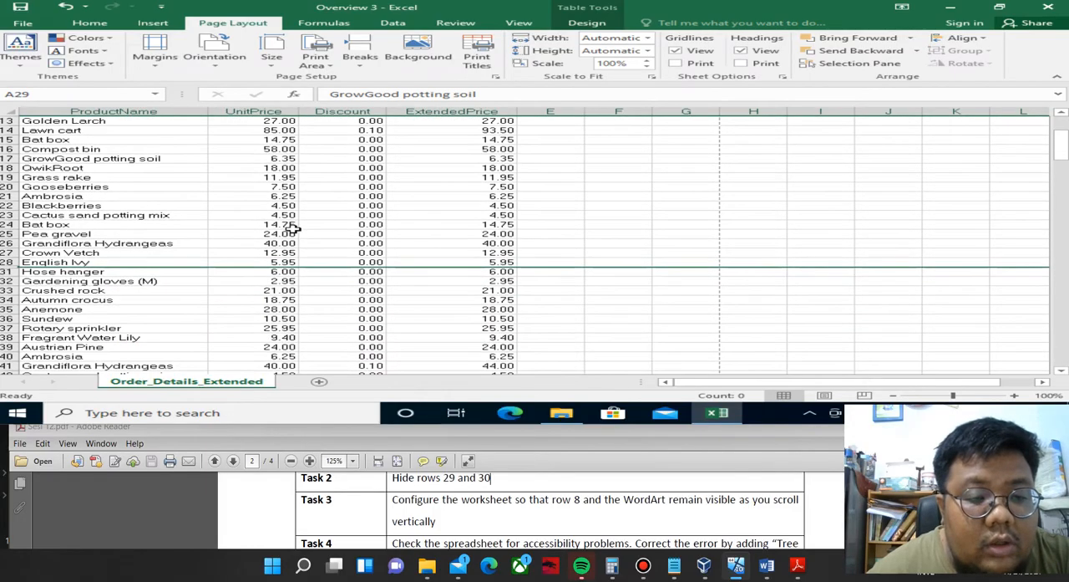
scroll(290, 227, "up", 4)
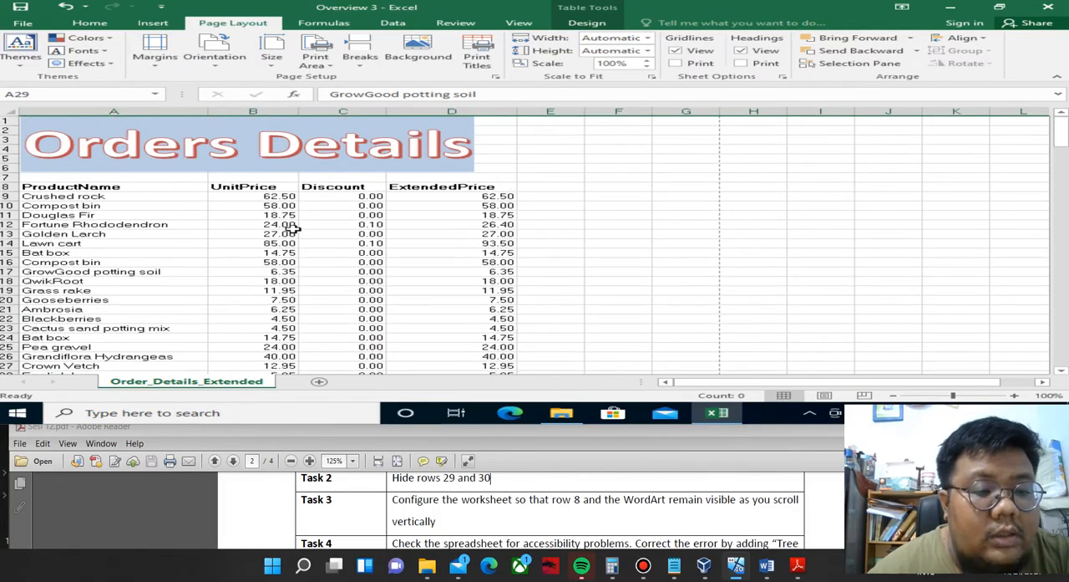
scroll(291, 227, "down", 3)
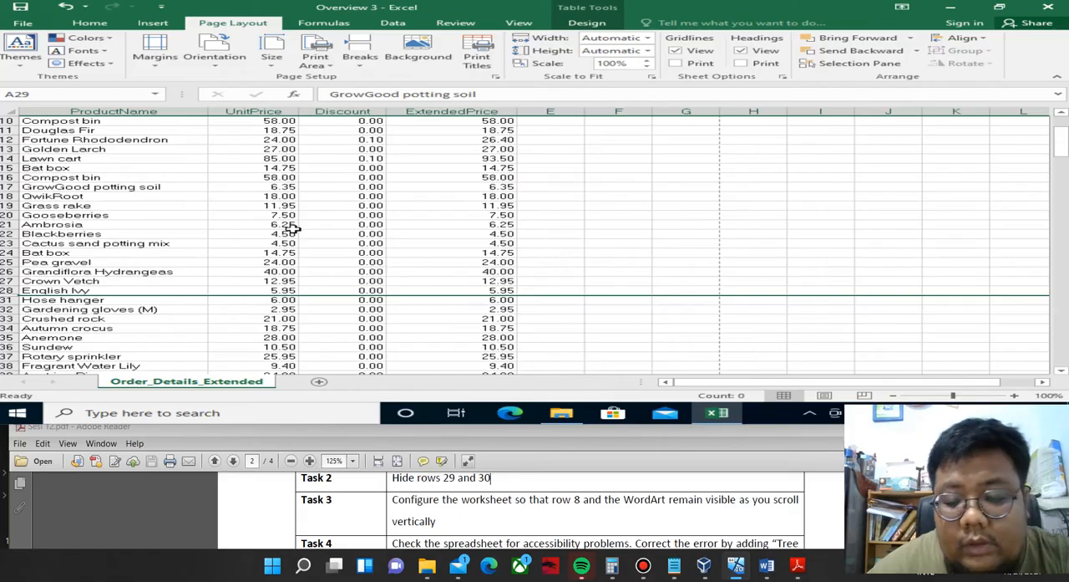
scroll(290, 227, "up", 3)
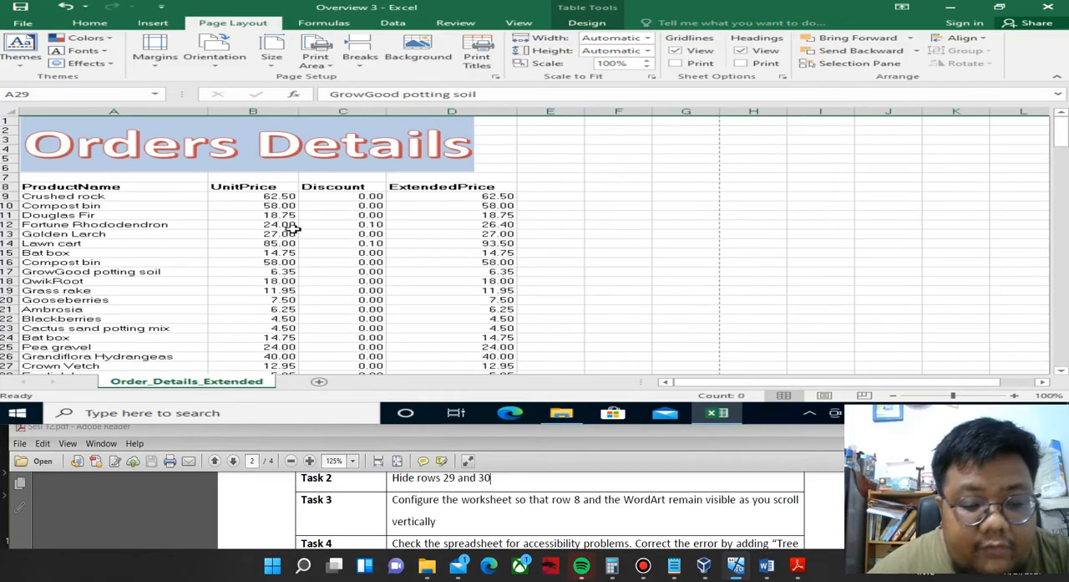
Freeze the panes above row 9 so row 8 and the Orders Details WordArt stay visible, and check it by scrolling the worksheet.
left_click(5, 197)
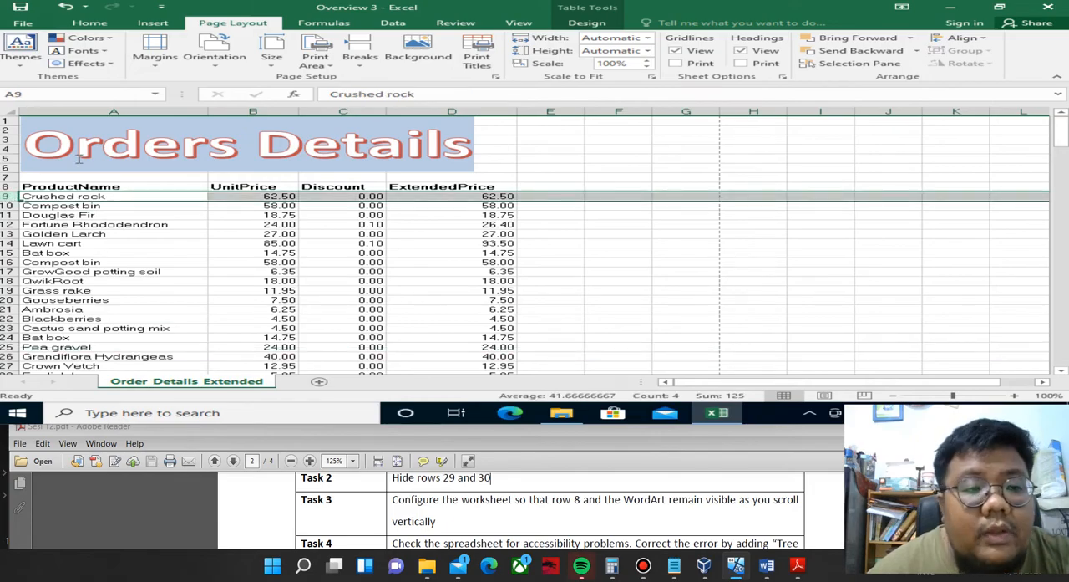
left_click(98, 25)
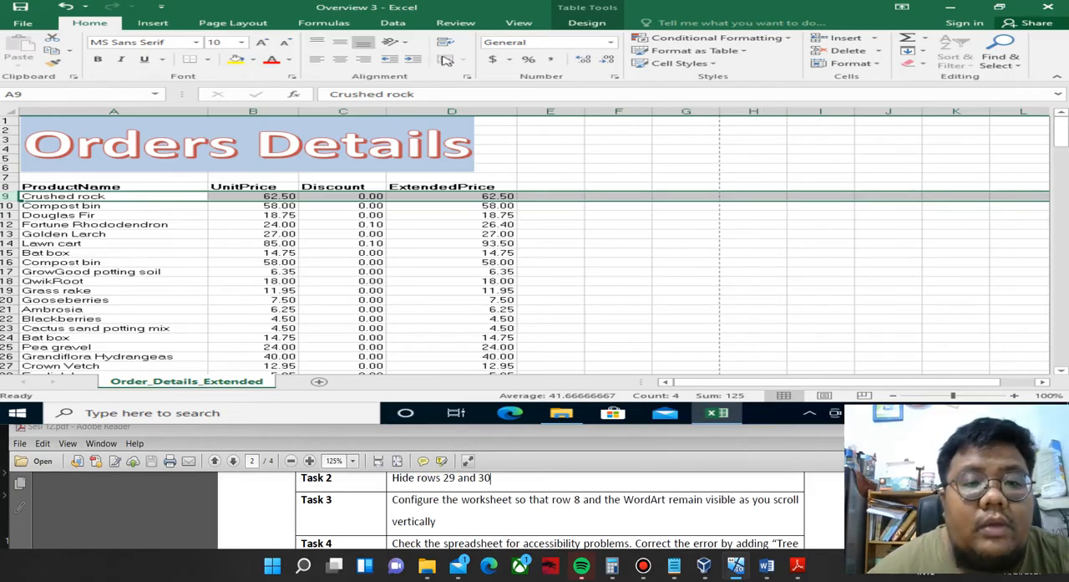
left_click(512, 24)
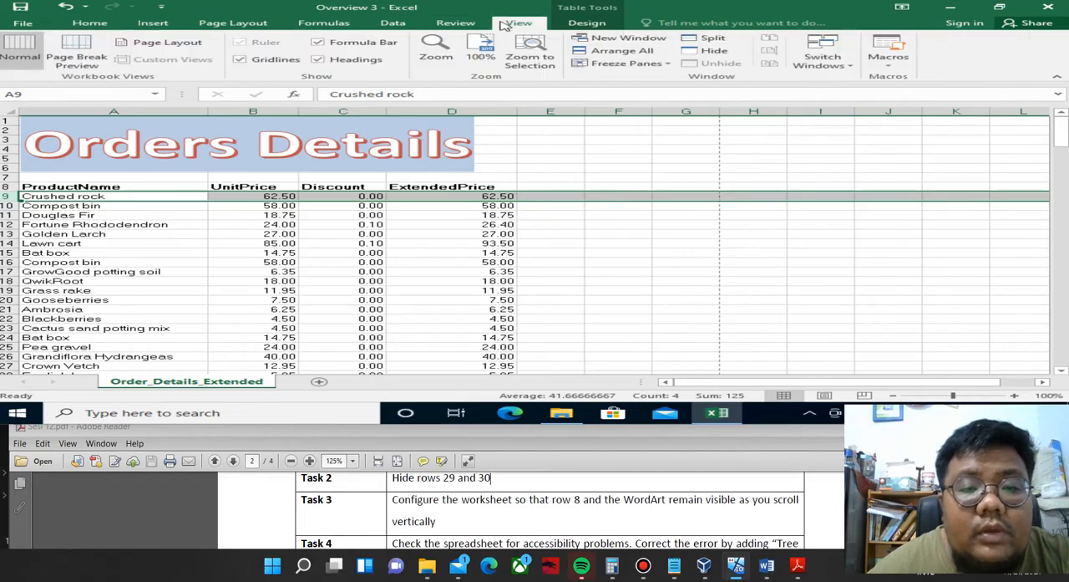
left_click(597, 65)
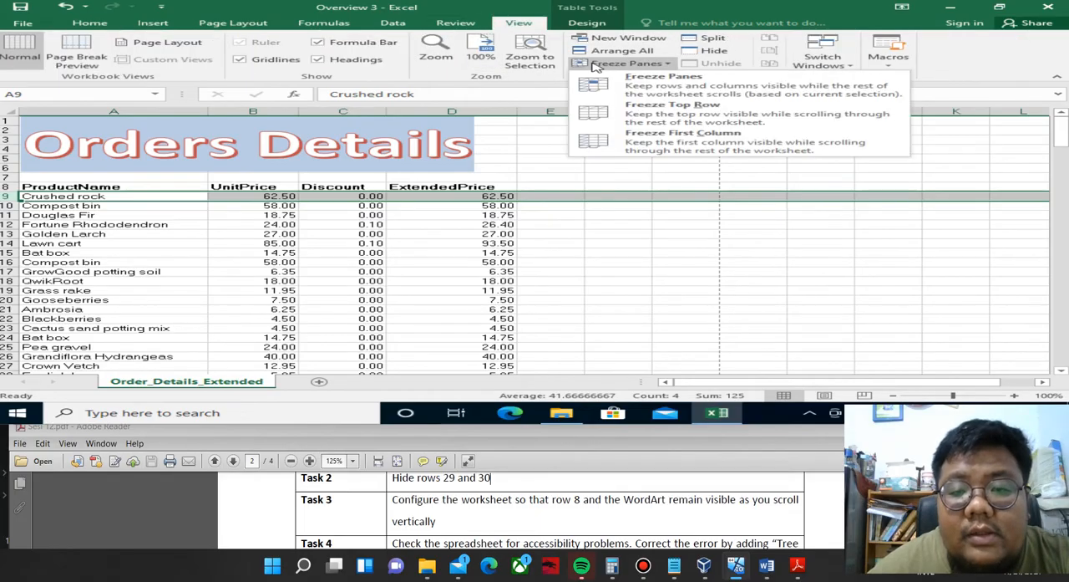
left_click(632, 87)
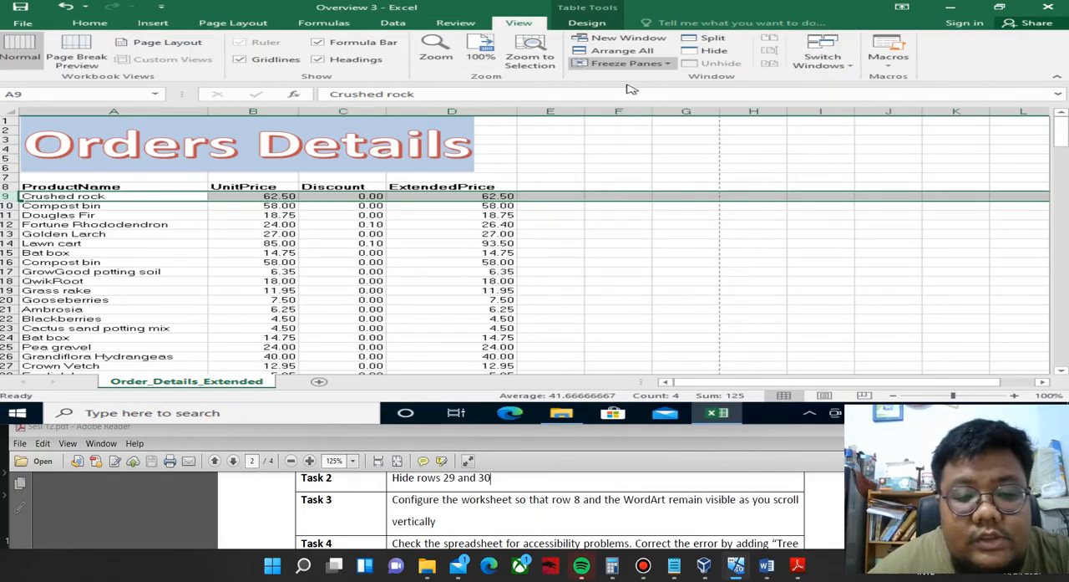
left_click(327, 254)
scroll(327, 253, "down", 8)
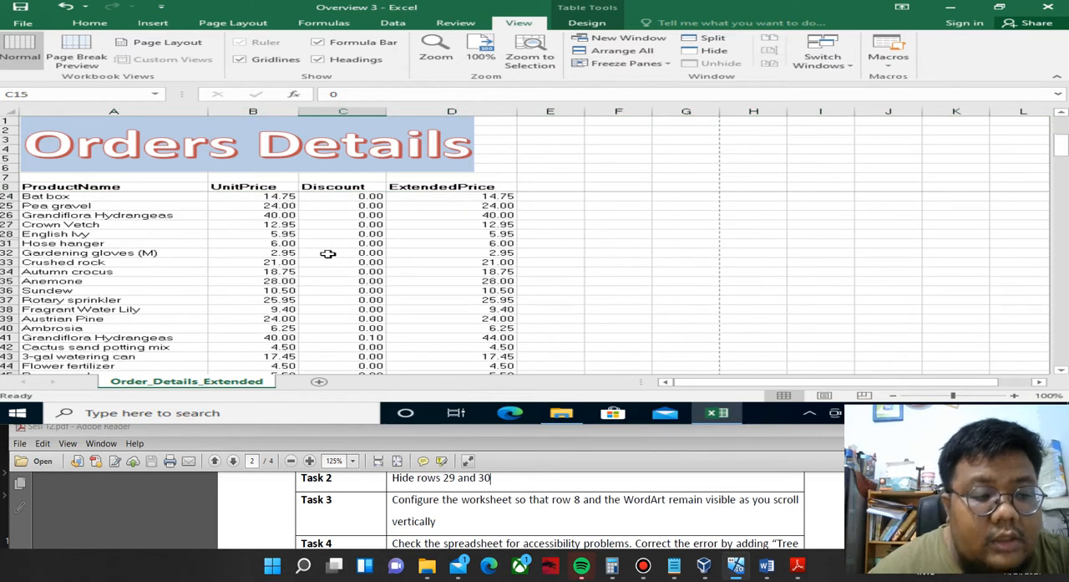
scroll(336, 237, "up", 4)
scroll(336, 236, "up", 4)
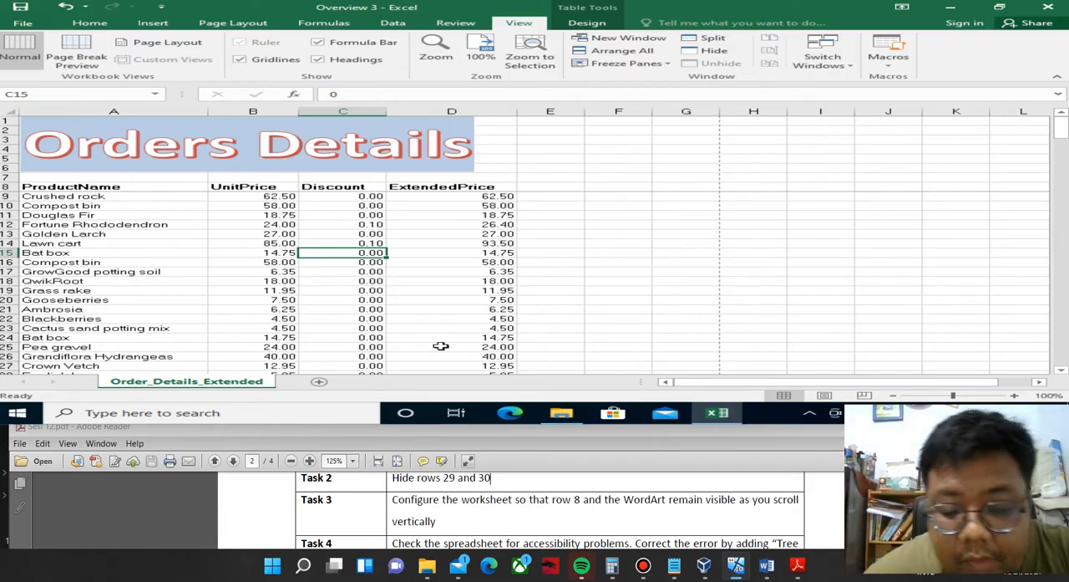
Read Task 4 in the PDF, check the workbook for accessibility issues and select the table reported under Missing Alt Text.
scroll(550, 510, "down", 3)
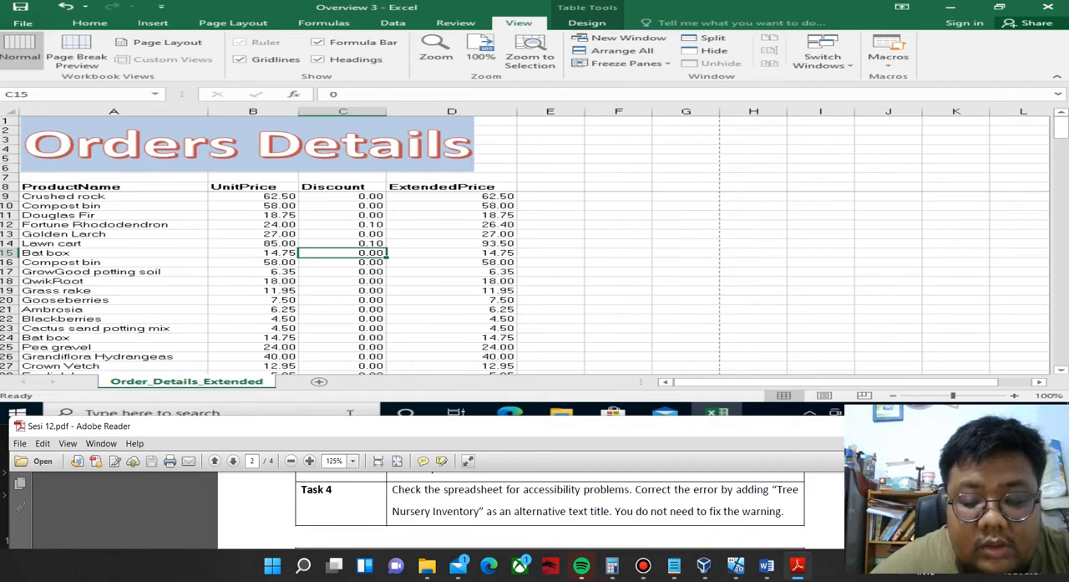
left_click(30, 24)
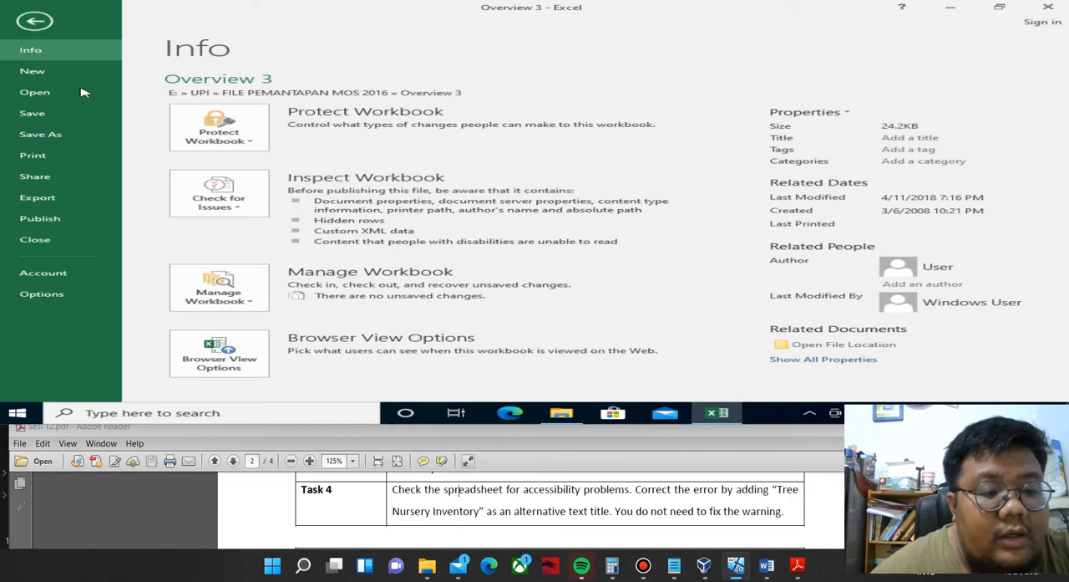
left_click(246, 212)
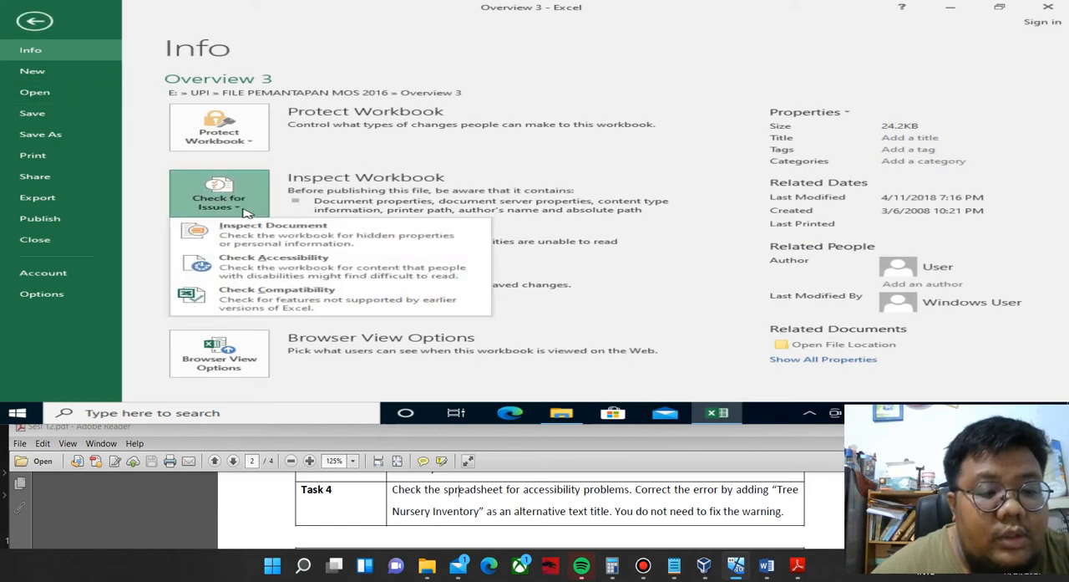
left_click(236, 262)
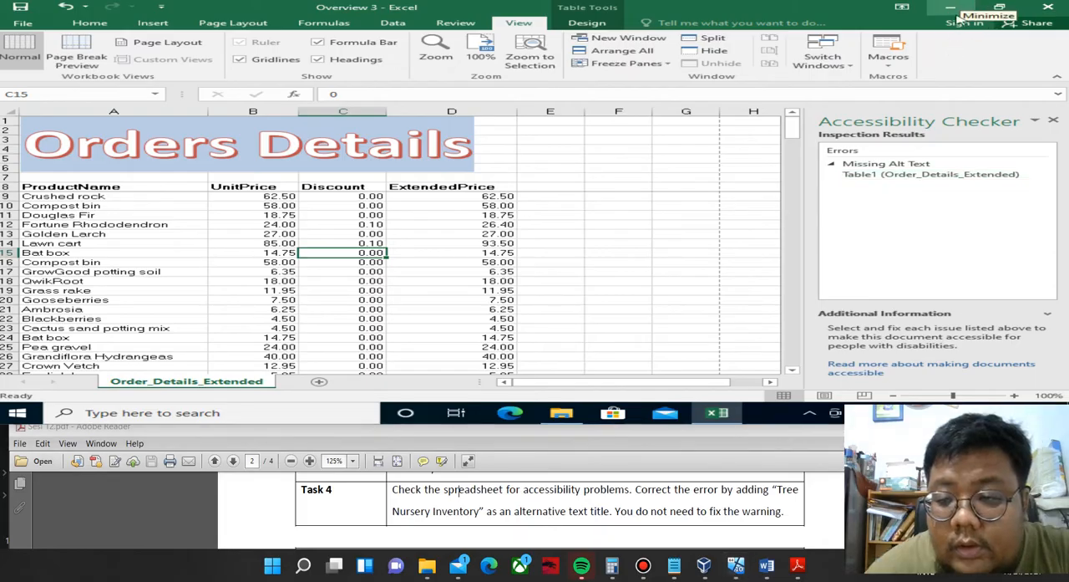
left_click(924, 179)
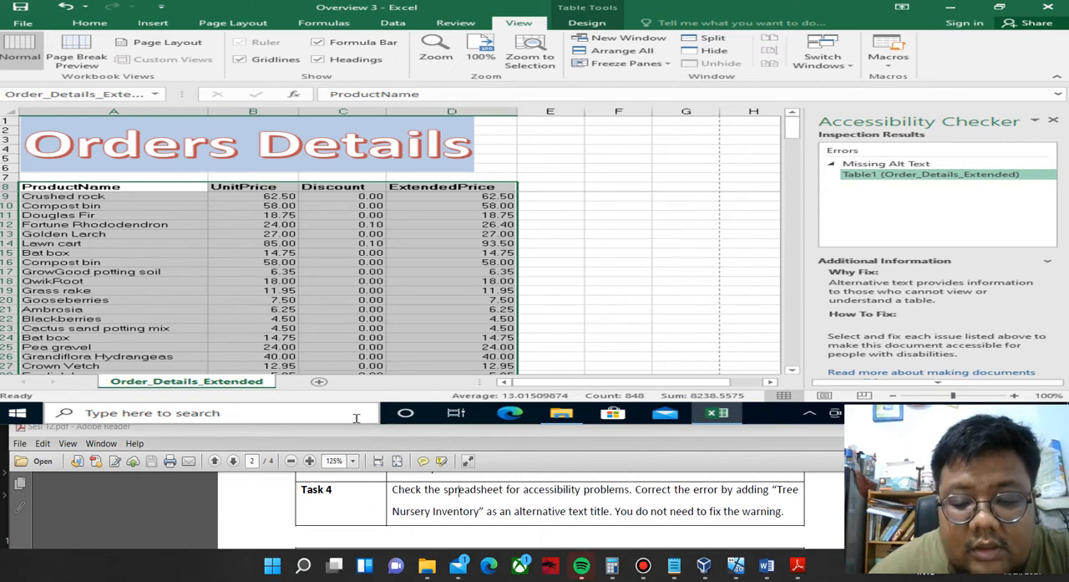
Add "Tree Nursery Inventory" as the alternative text title of the order details table.
right_click(298, 259)
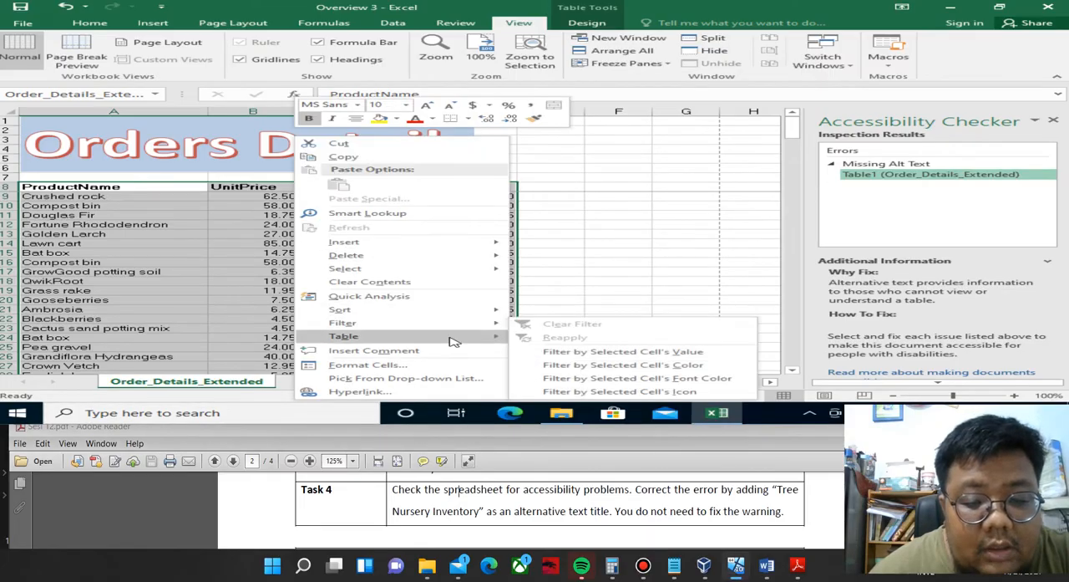
mouse_move(452, 340)
left_click(585, 364)
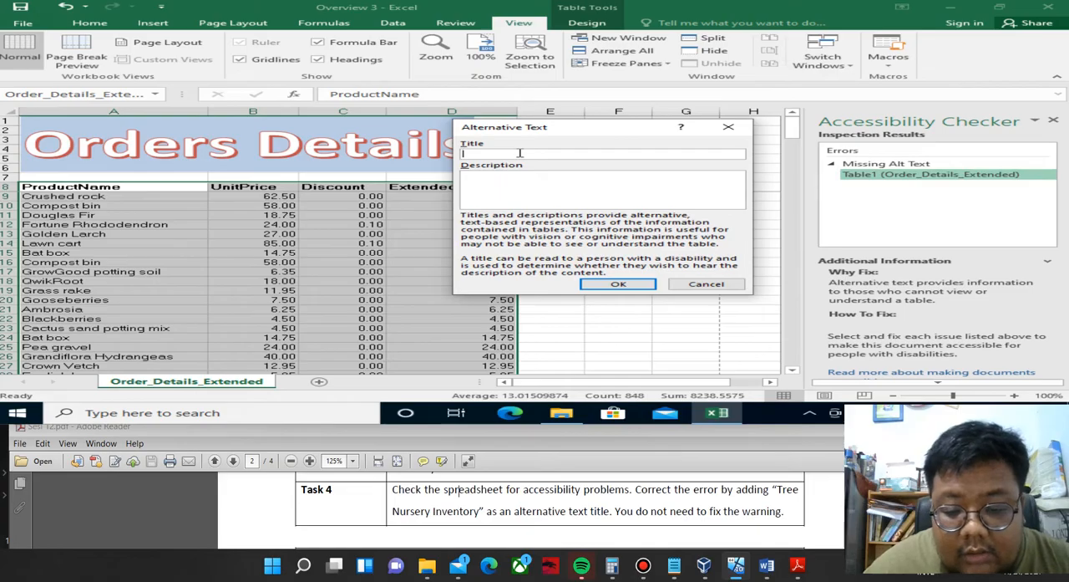
type("Tre")
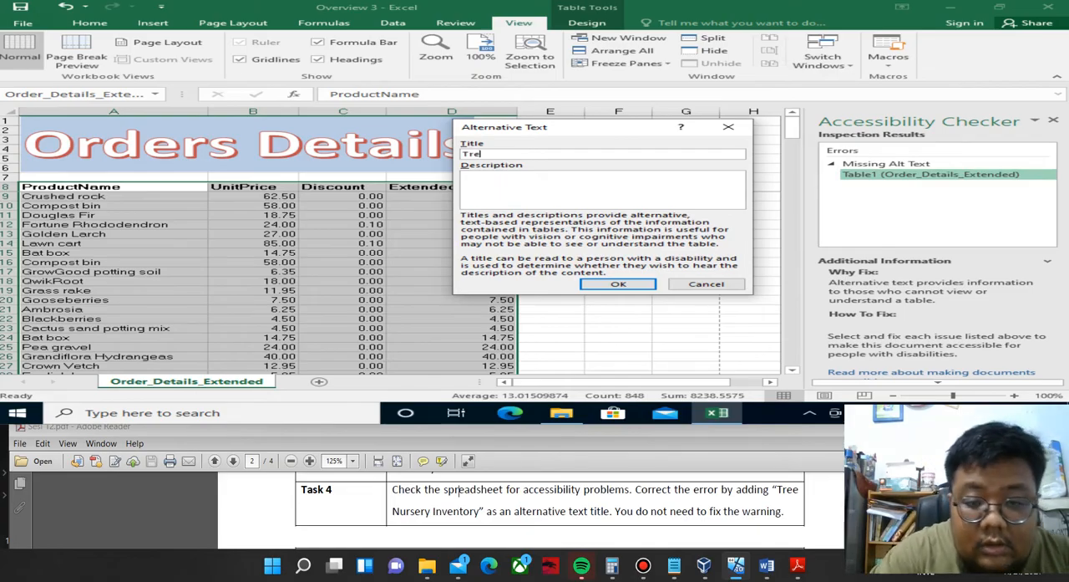
type("e Nurs")
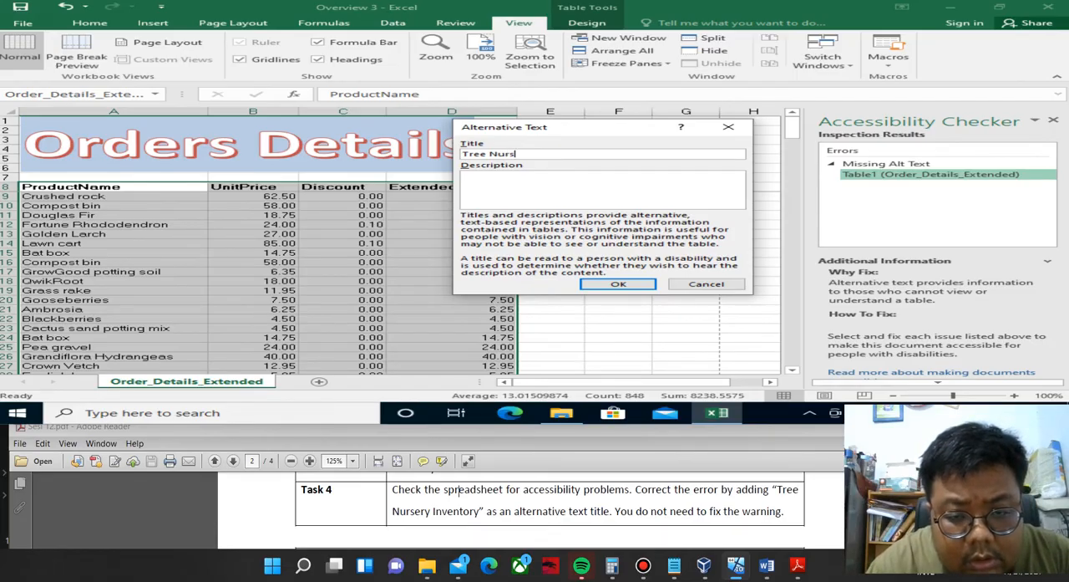
type("ery ")
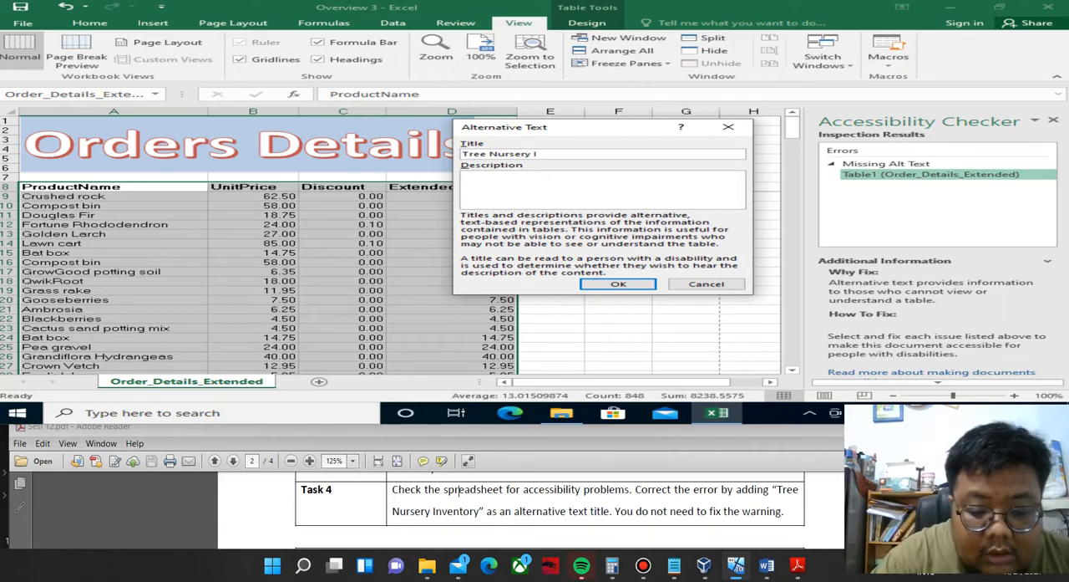
type("Inven")
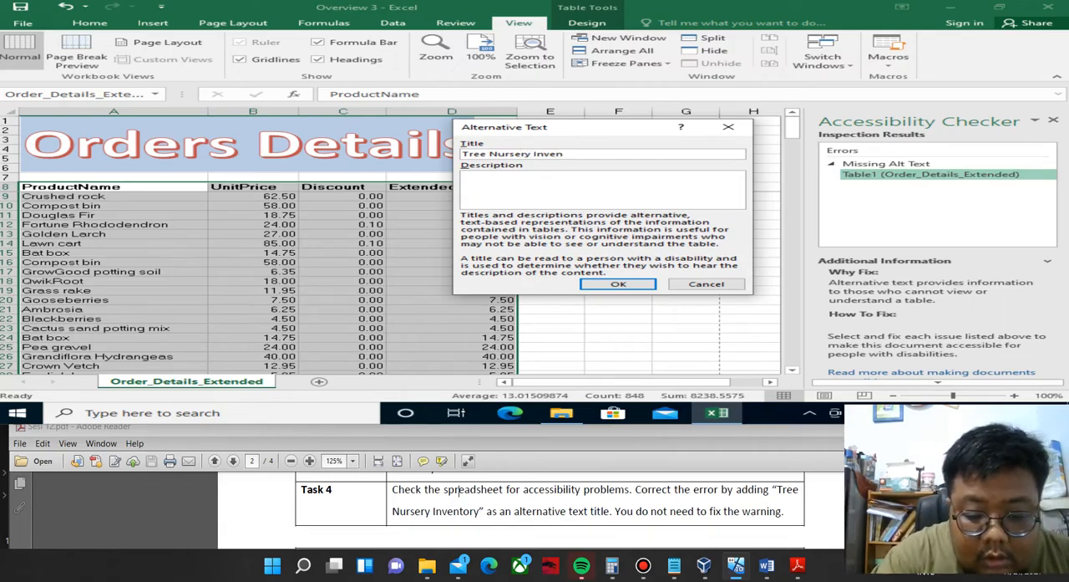
type("tory")
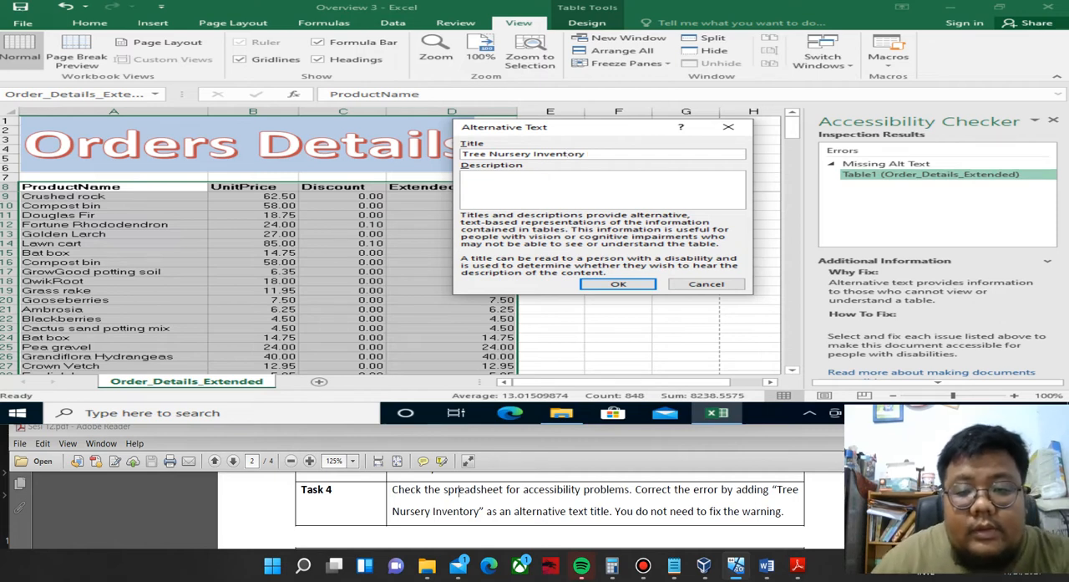
left_click(618, 285)
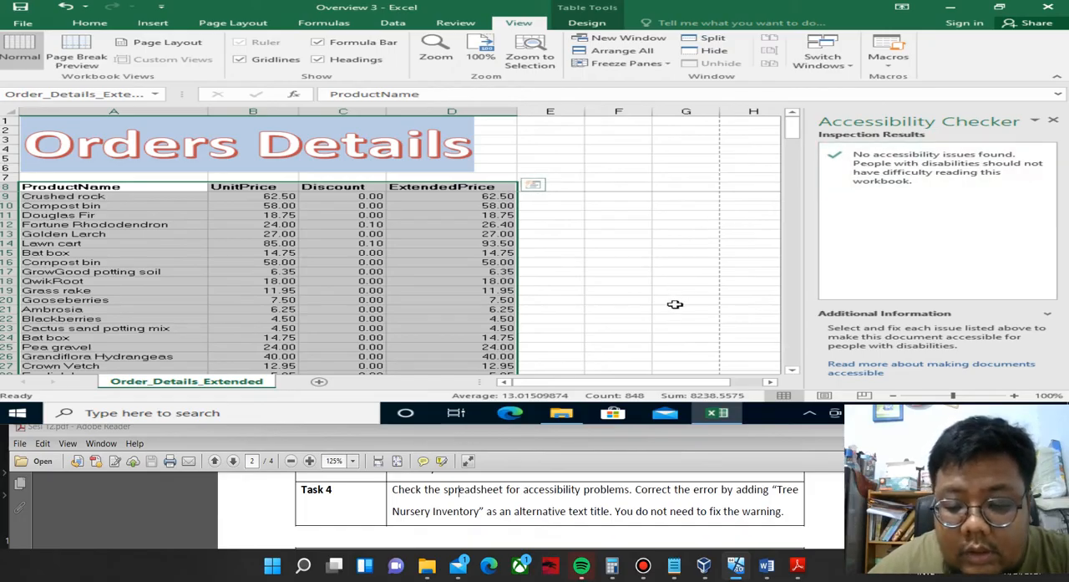
Close the Overview 3 workbook without saving its changes and go back to the FILE PEMANTAPAN MOS 2016 folder.
mouse_move(717, 413)
left_click(555, 491)
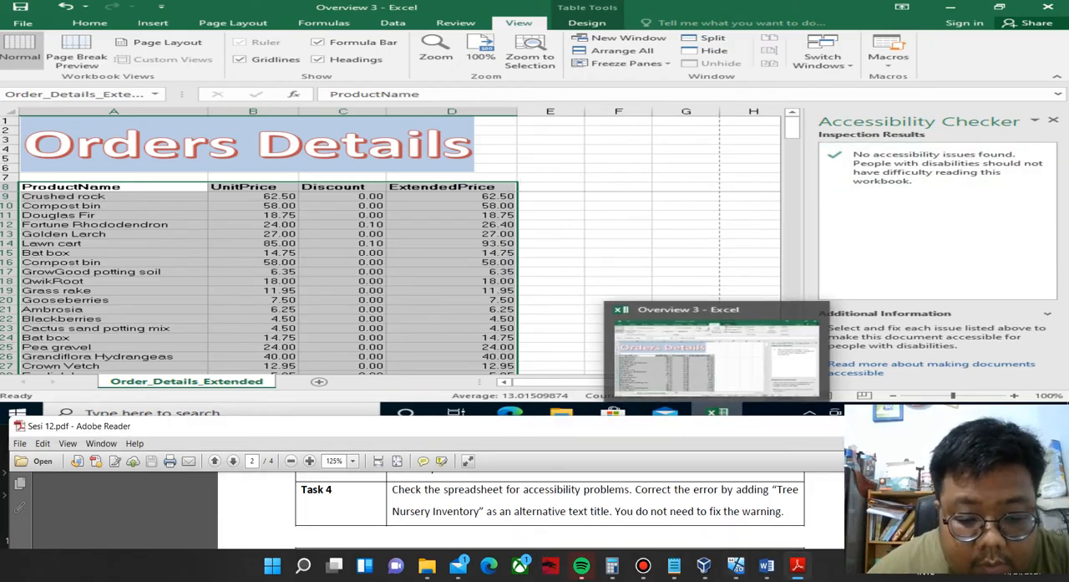
scroll(555, 491, "down", 2)
scroll(555, 492, "up", 1)
scroll(554, 502, "up", 1)
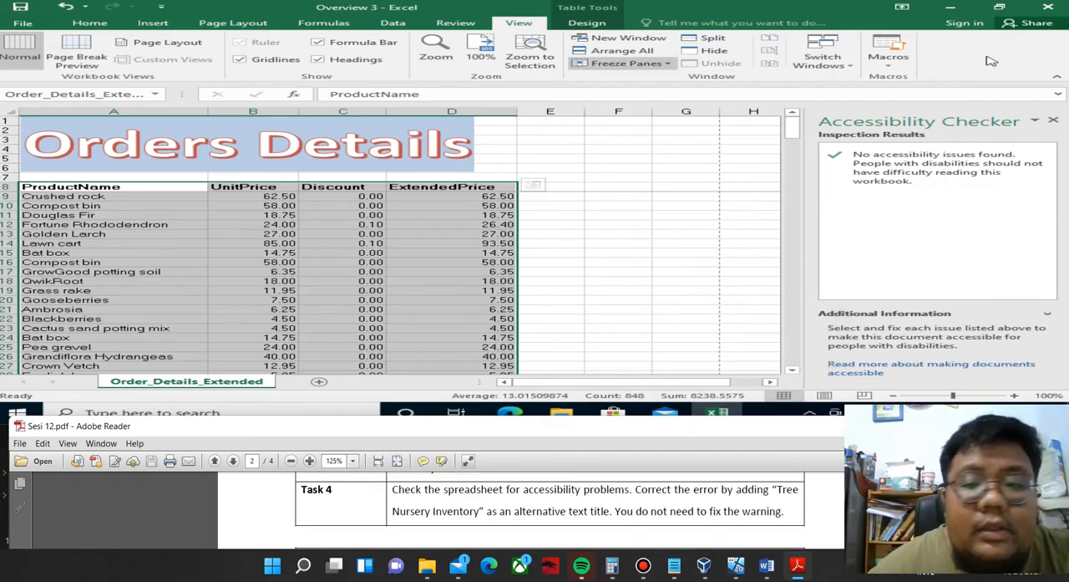
left_click(1057, 17)
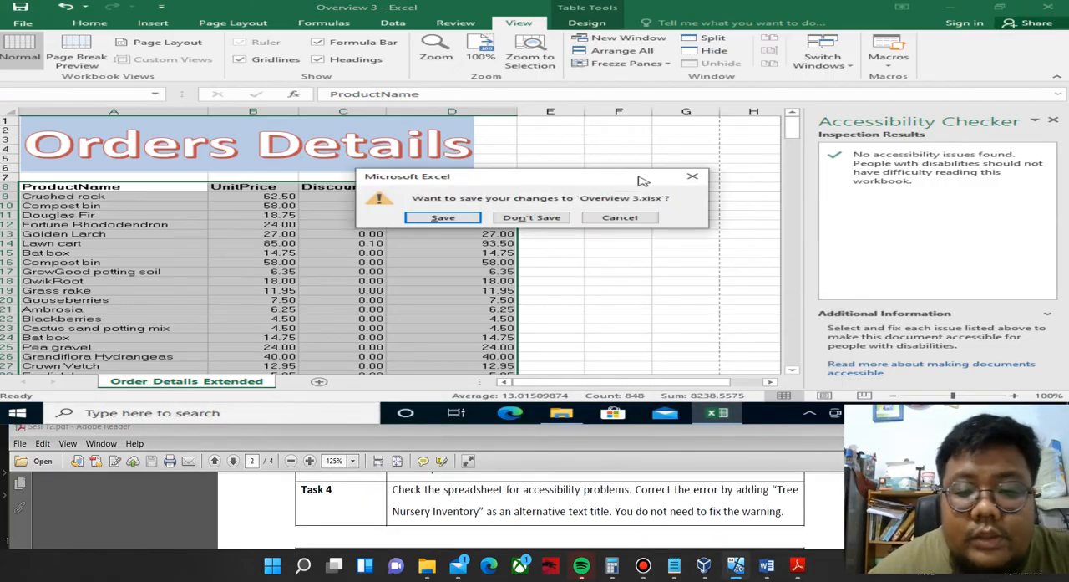
left_click(510, 217)
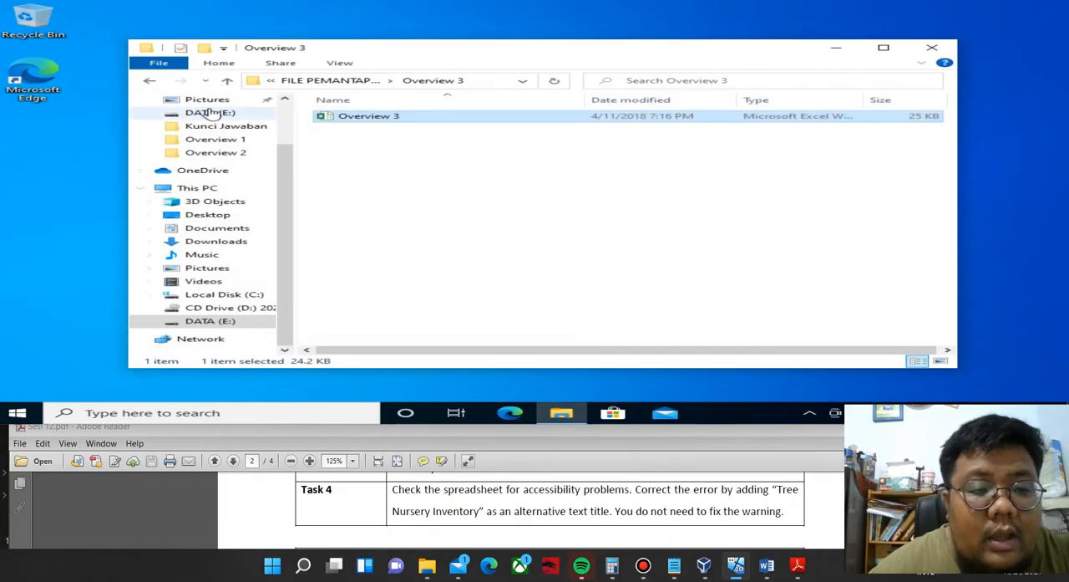
left_click(154, 81)
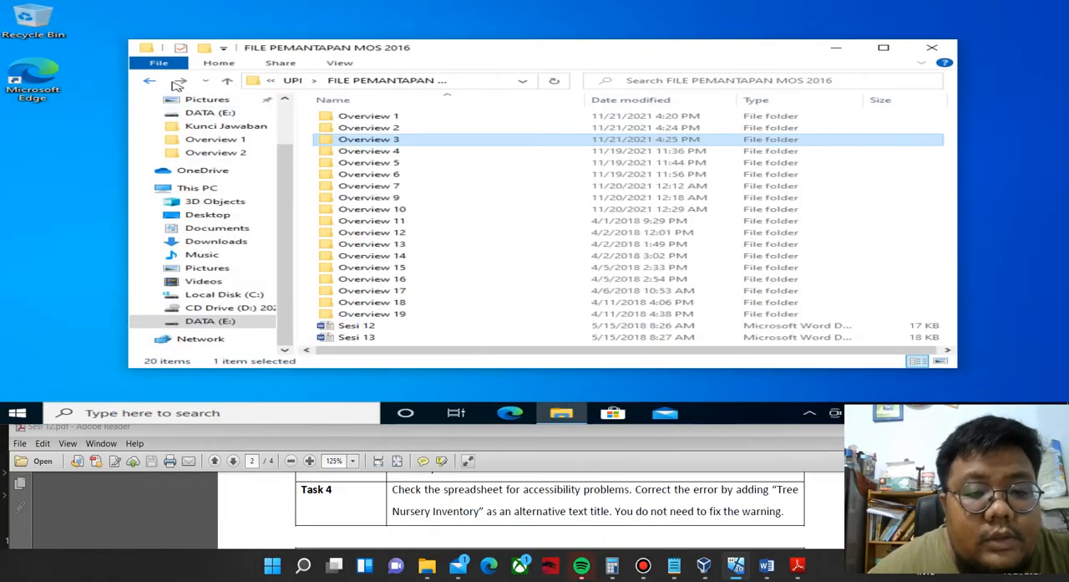
double_click(389, 164)
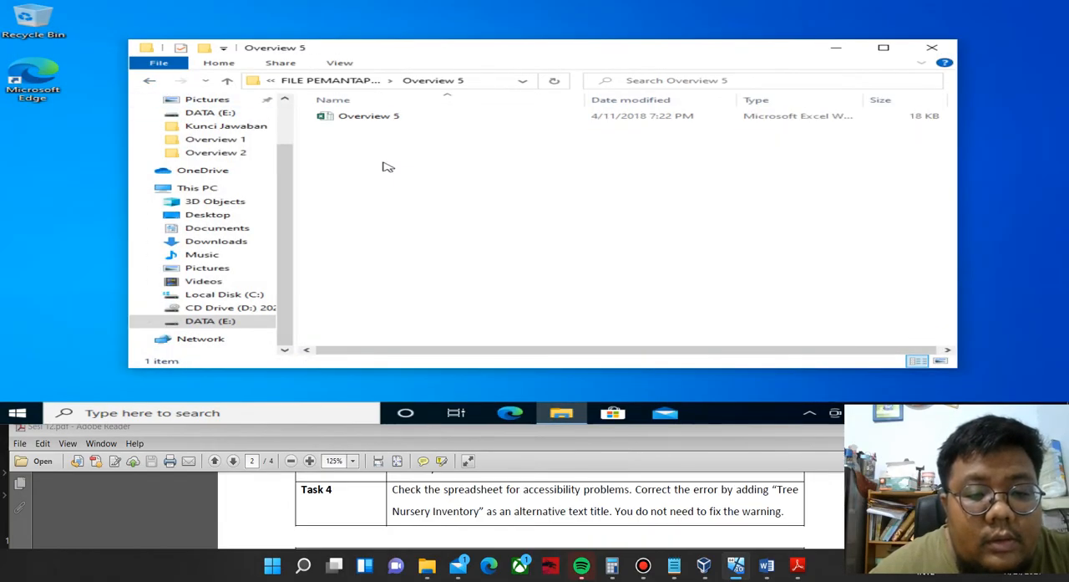
double_click(382, 122)
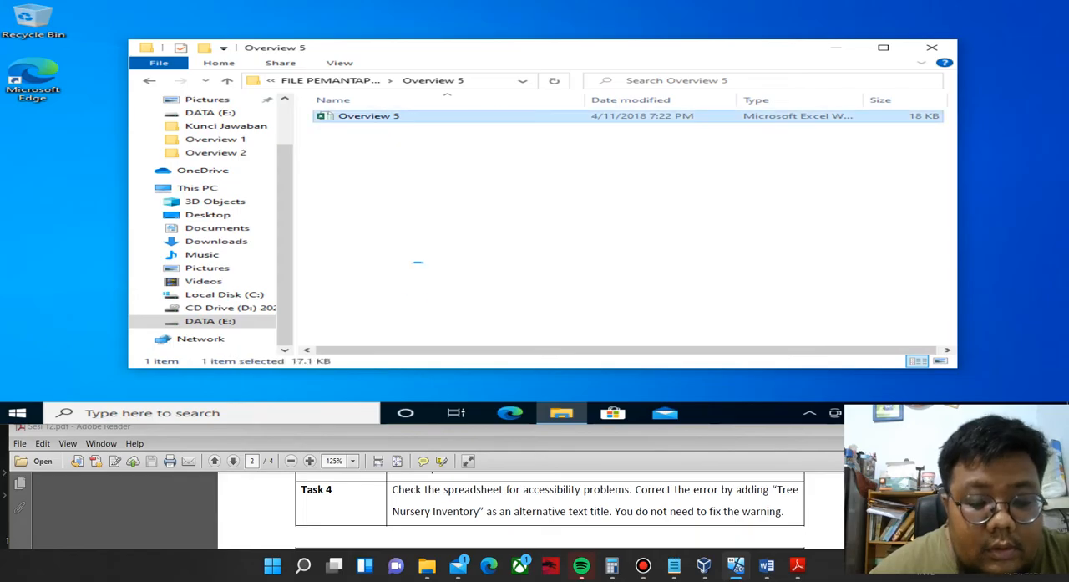
scroll(550, 510, "down", 4)
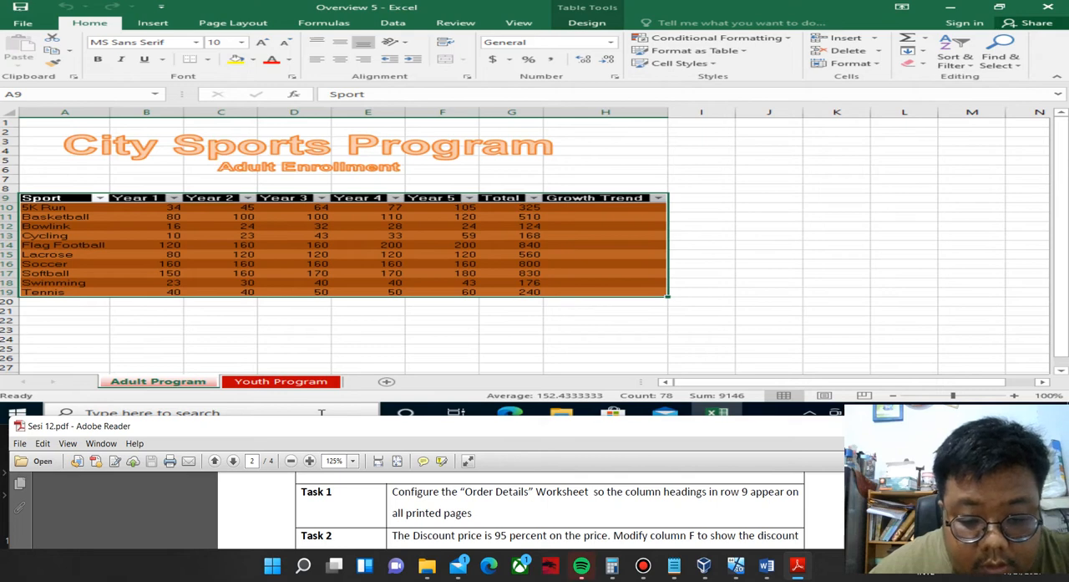
scroll(549, 510, "up", 1)
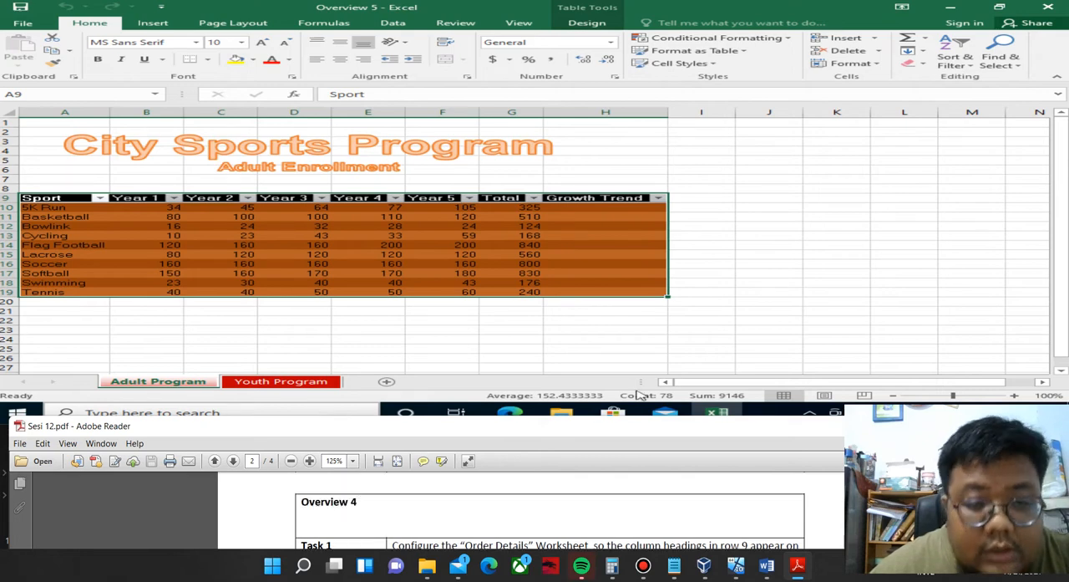
left_click(1055, 8)
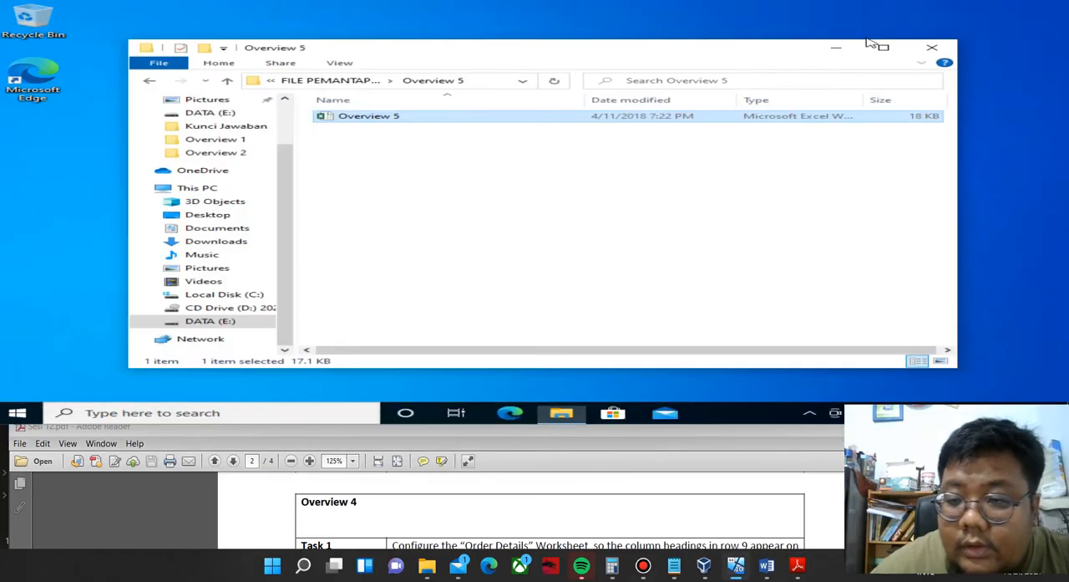
left_click(153, 80)
Open the Overview 4 workbook from the Overview 4 folder and read Task 1 of Overview 4 in the PDF.
double_click(379, 150)
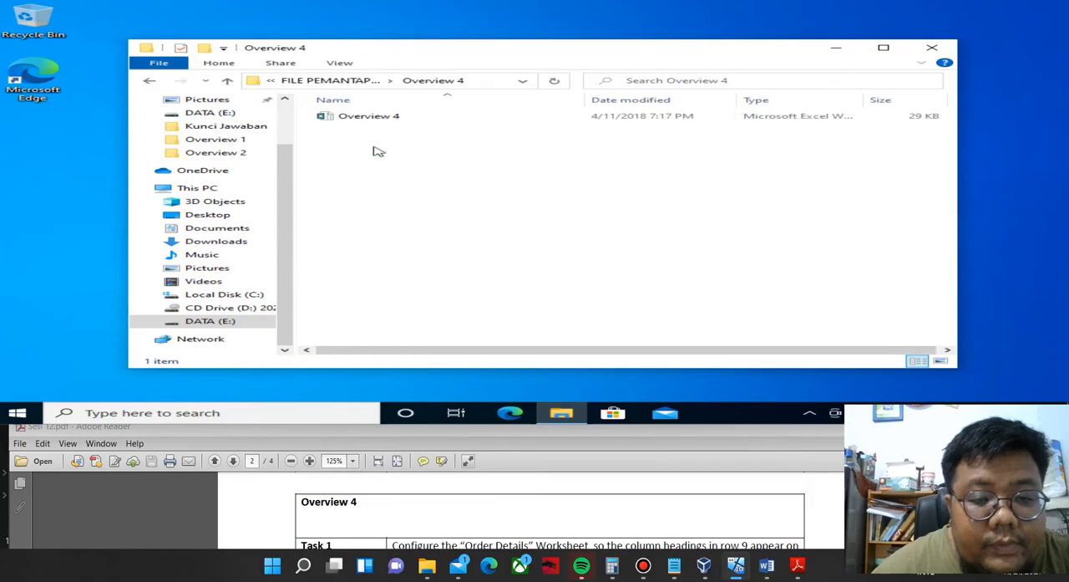
double_click(386, 117)
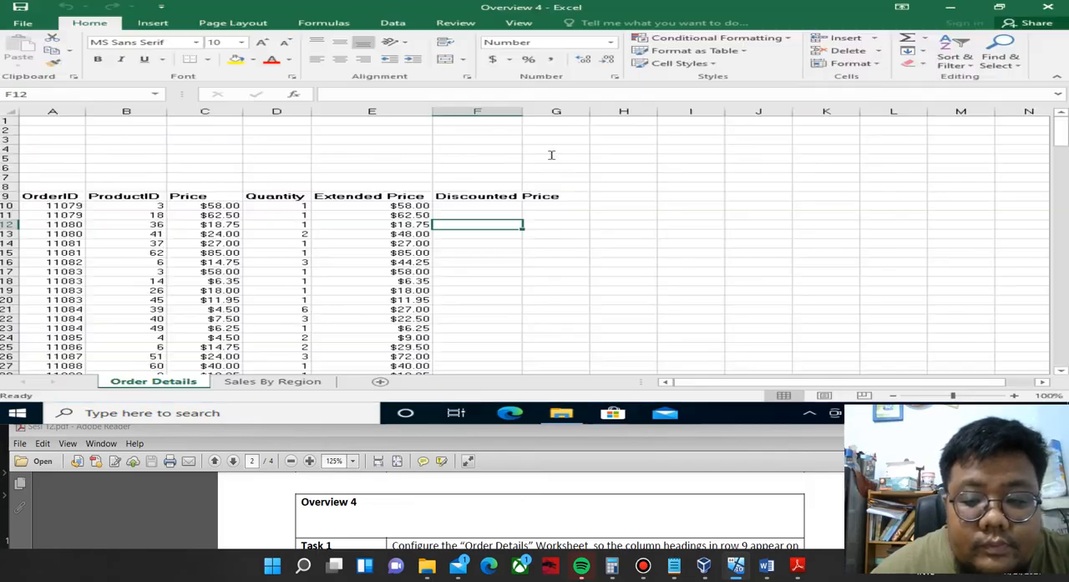
left_click(327, 425)
scroll(510, 509, "down", 1)
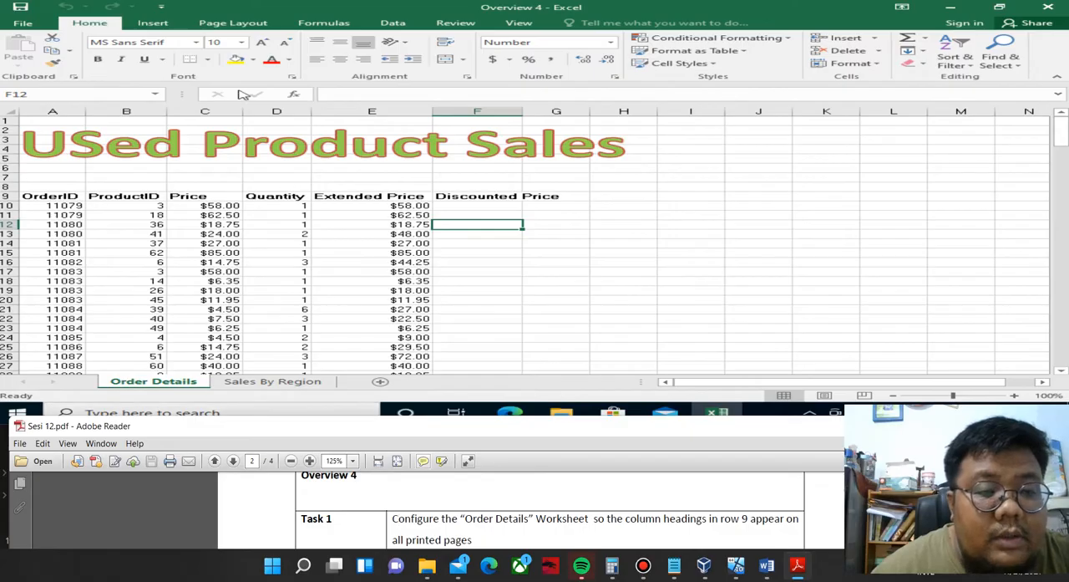
Set row 9 ($9:$9) of the Order Details worksheet as the rows to repeat at top on printed pages.
left_click(255, 30)
left_click(255, 29)
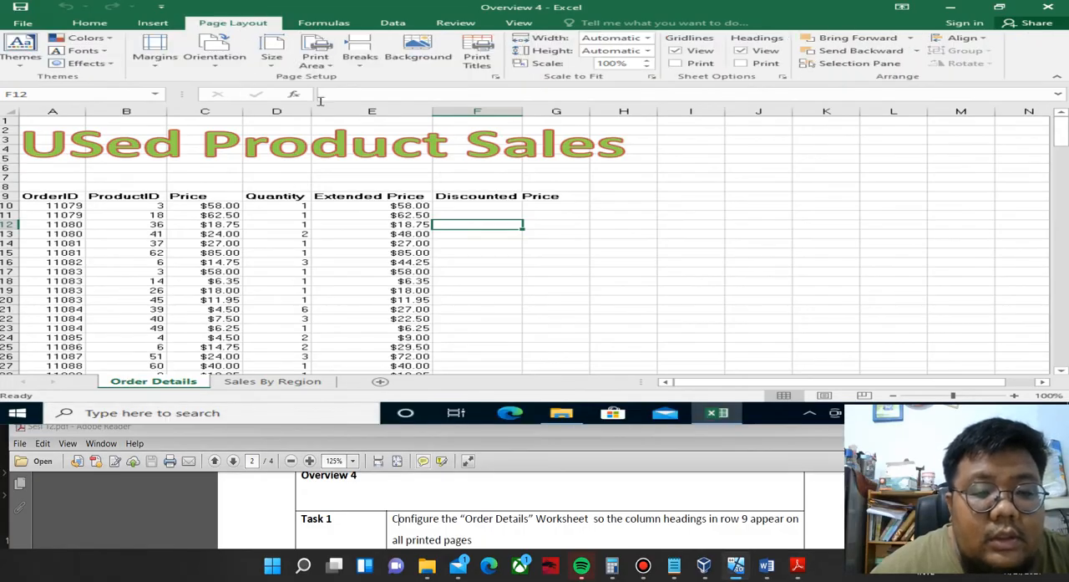
left_click(497, 77)
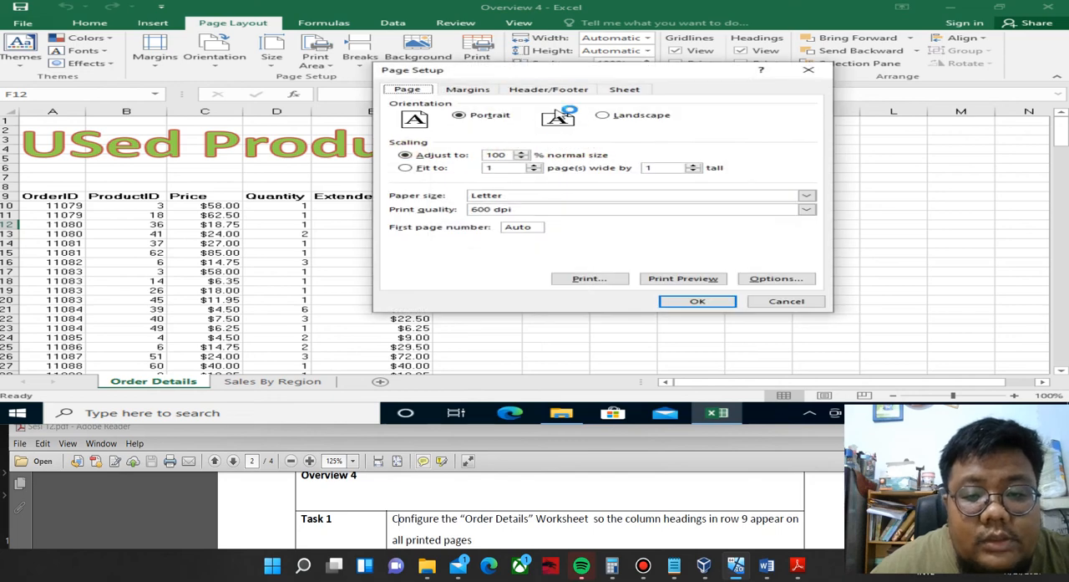
left_click(625, 90)
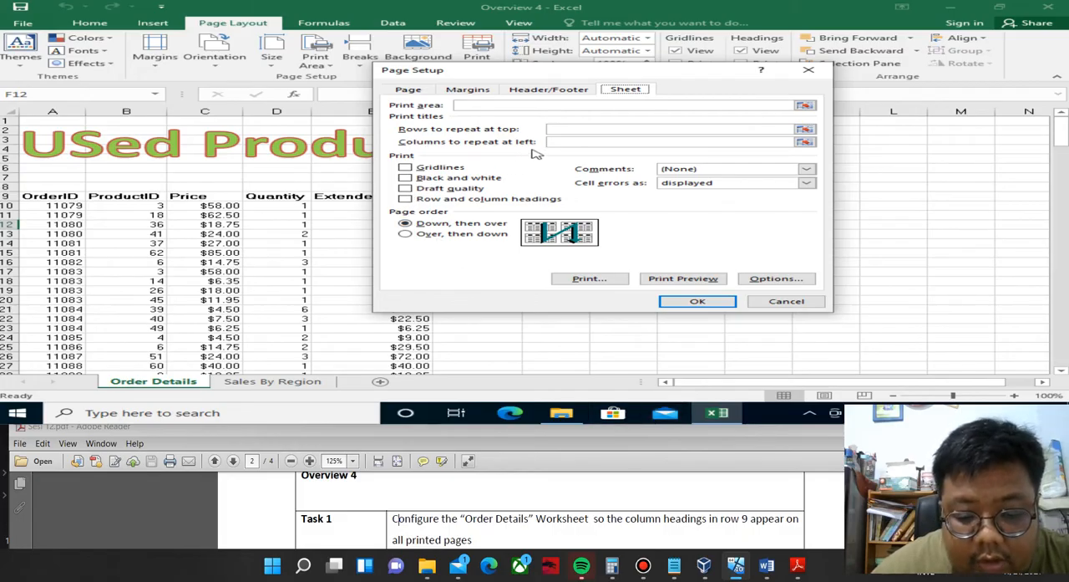
left_click(805, 143)
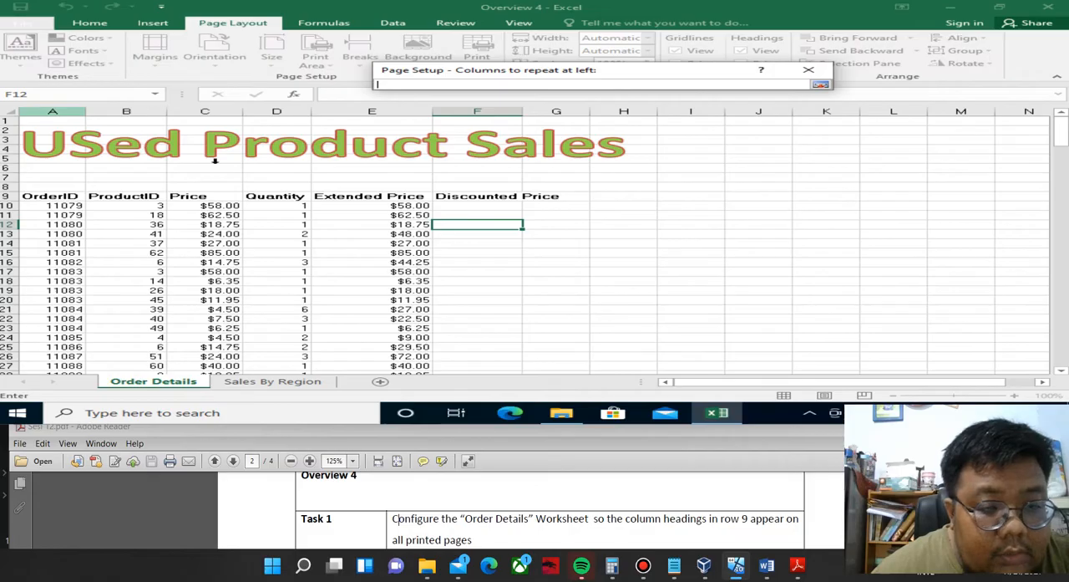
left_click(820, 84)
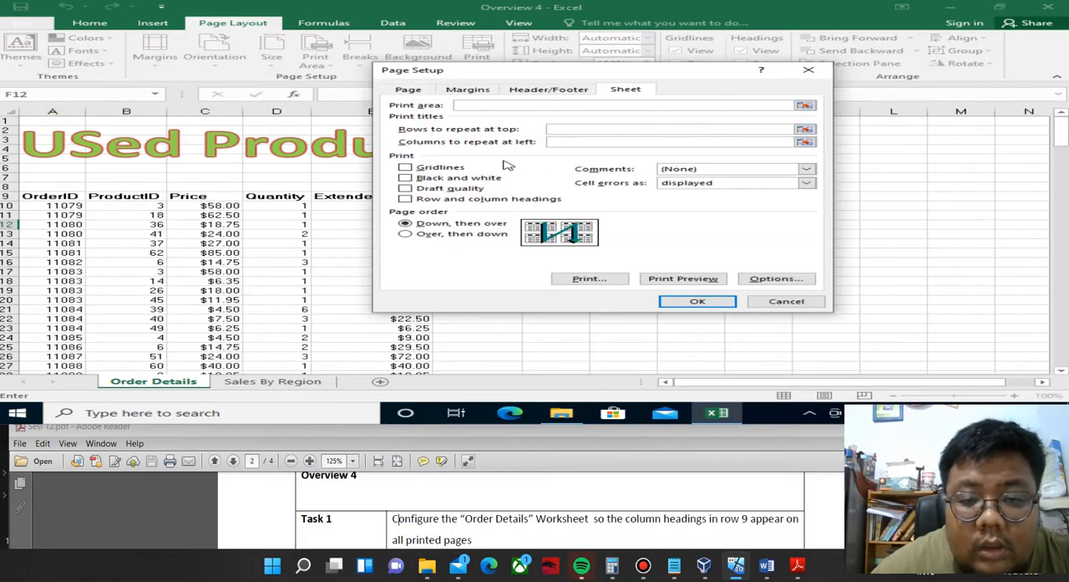
left_click(804, 129)
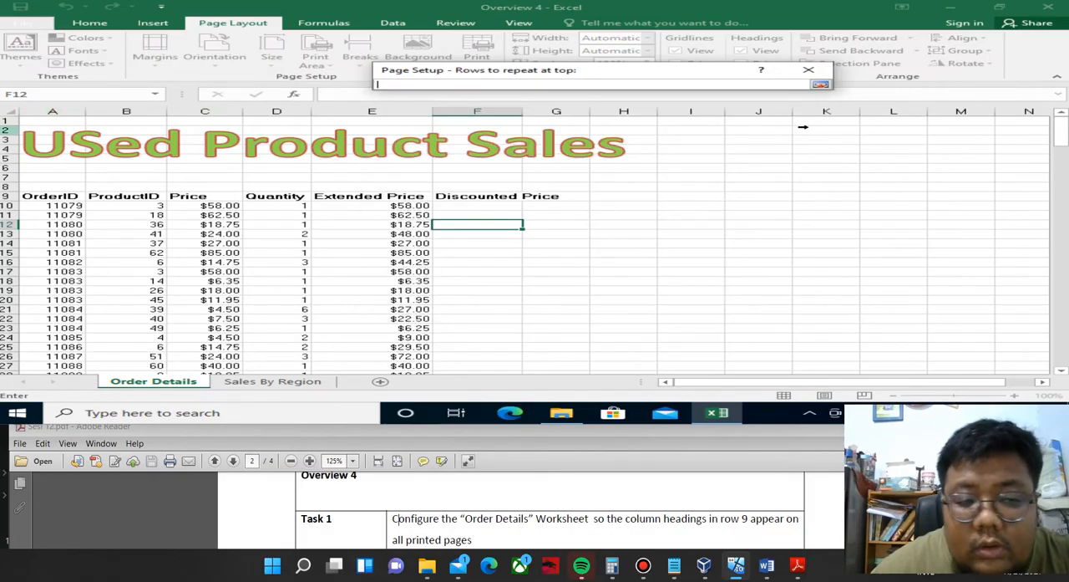
left_click(13, 195)
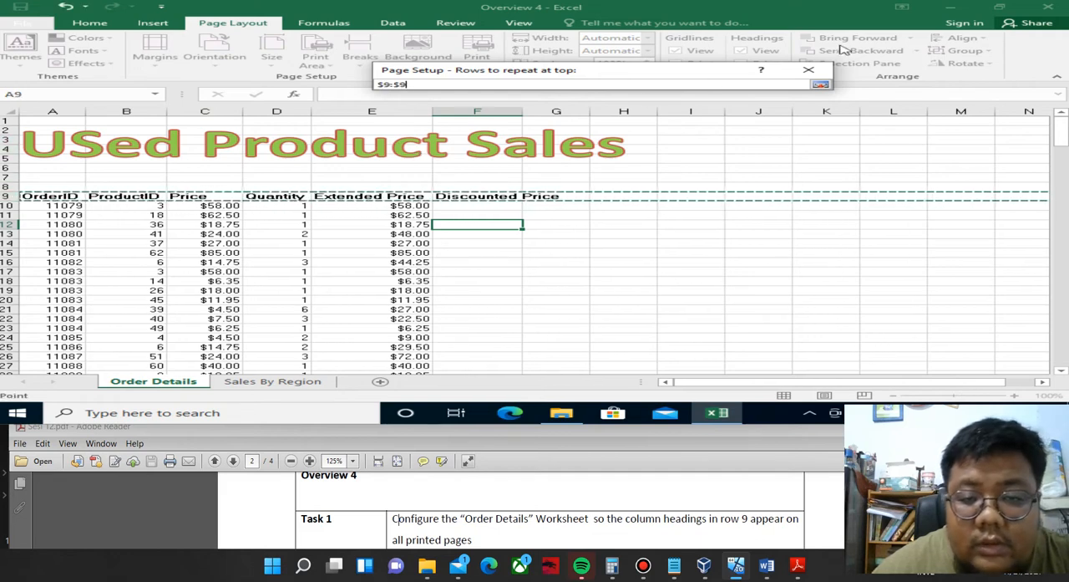
left_click(821, 86)
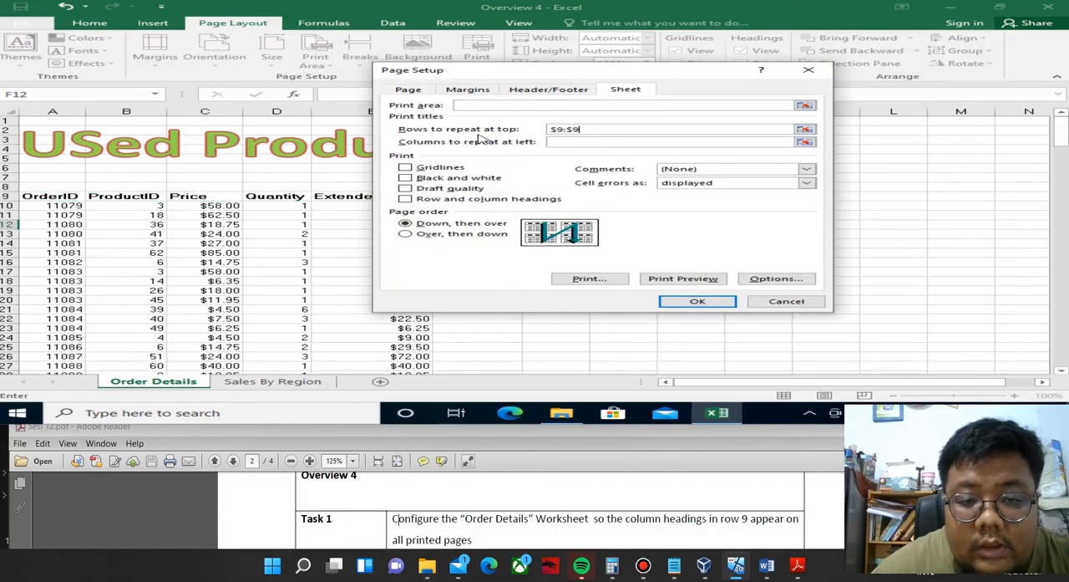
left_click(699, 302)
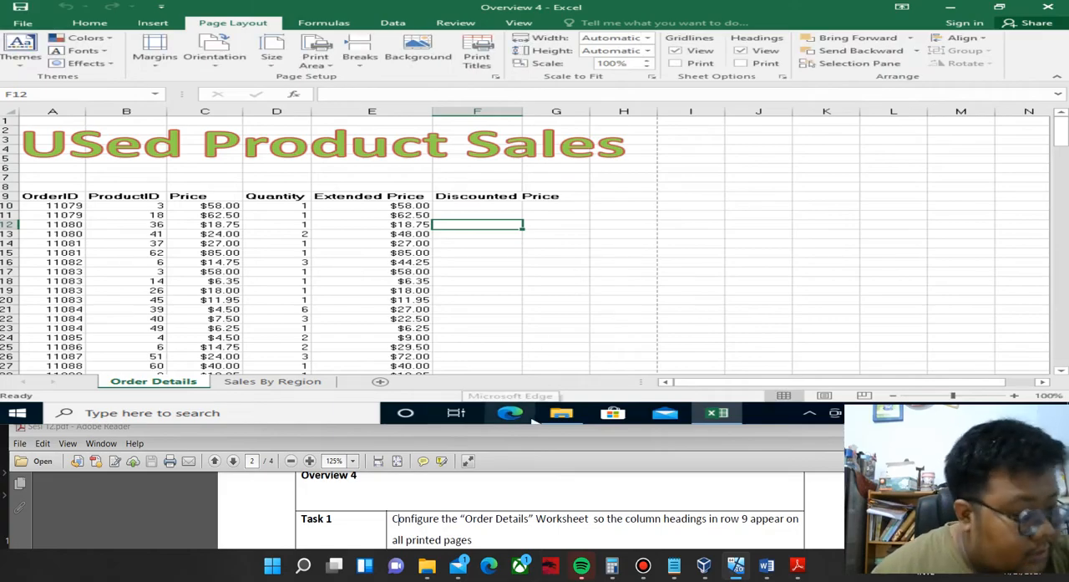
Read Task 2 of Overview 4 in the PDF about the discount price in column F.
scroll(549, 510, "down", 1)
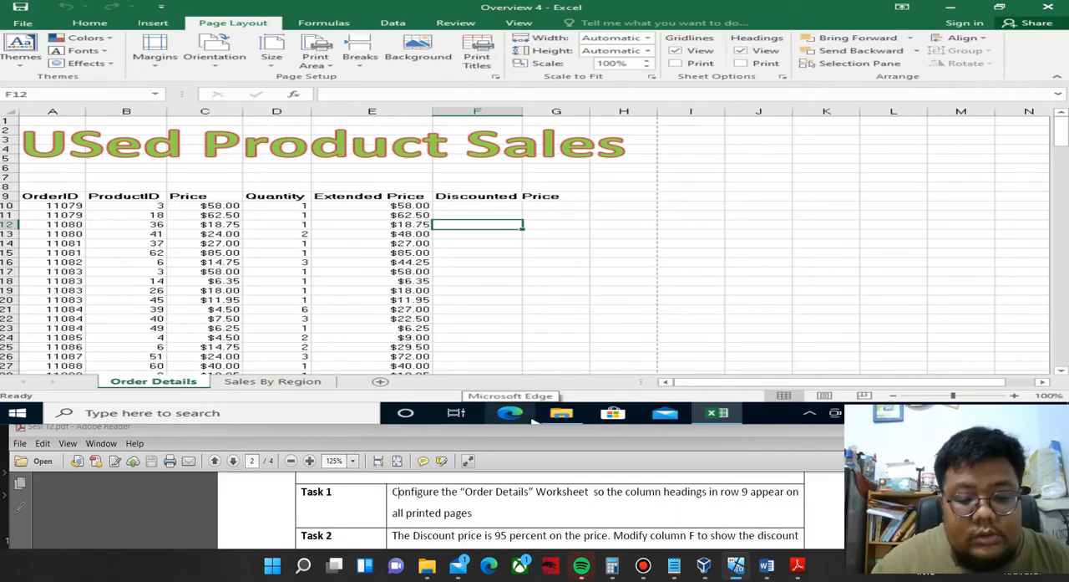
scroll(549, 509, "down", 1)
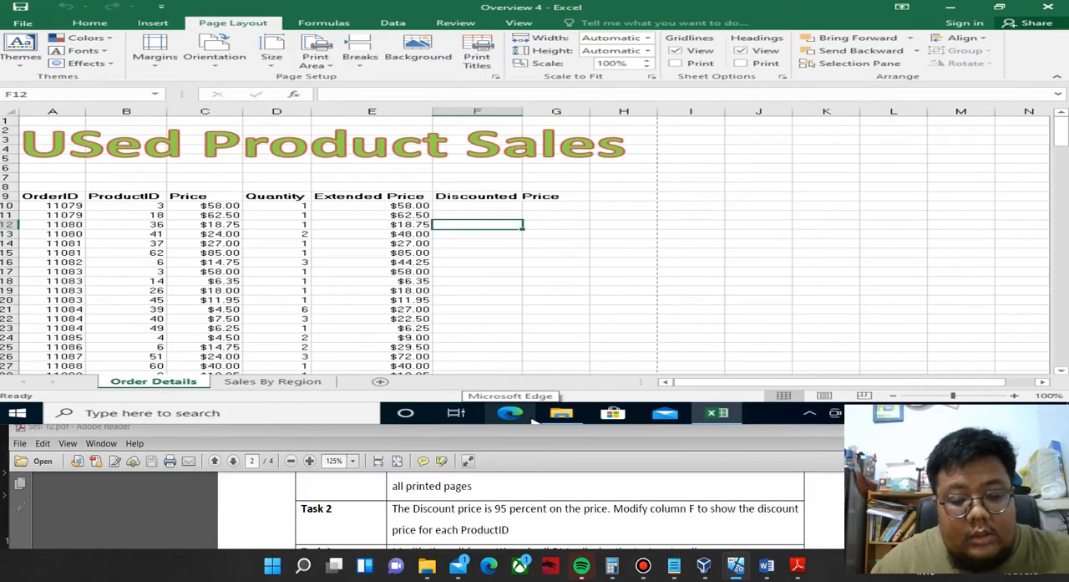
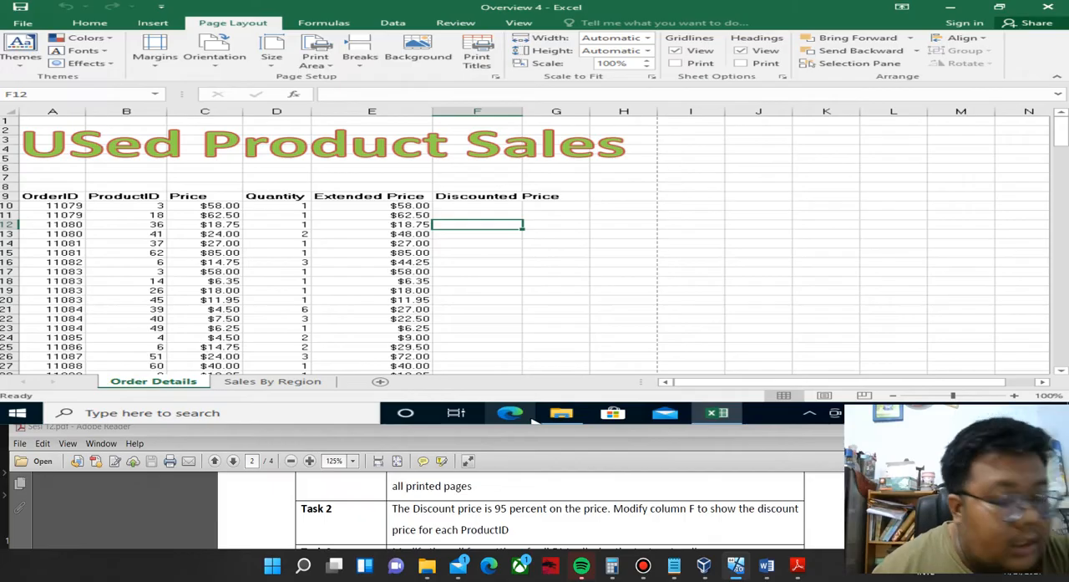
Enter the formula =95%*C10 in cell F10 to calculate the first discounted price.
left_click(470, 207)
type("=")
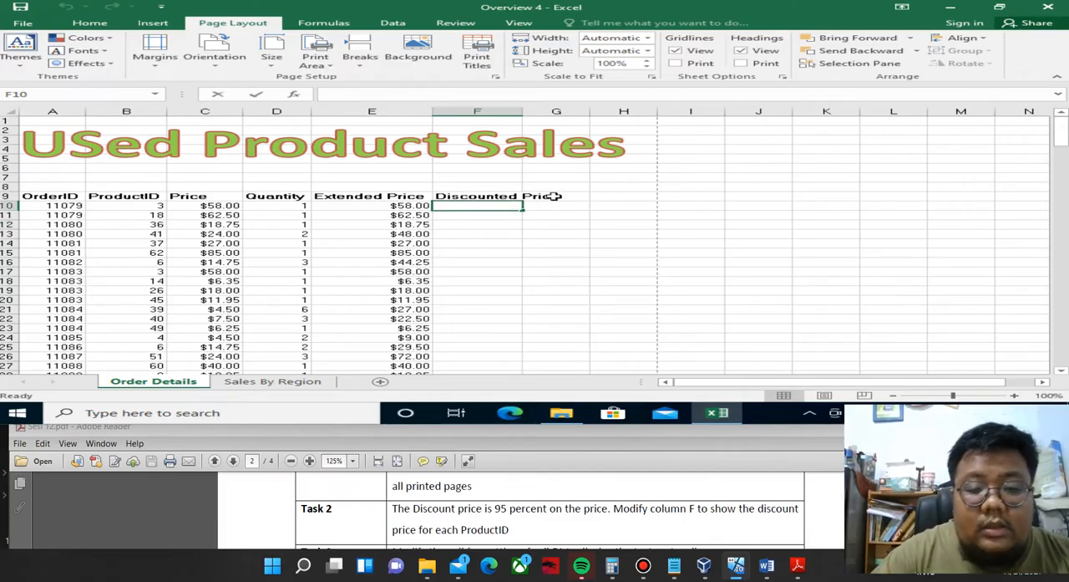
type("95")
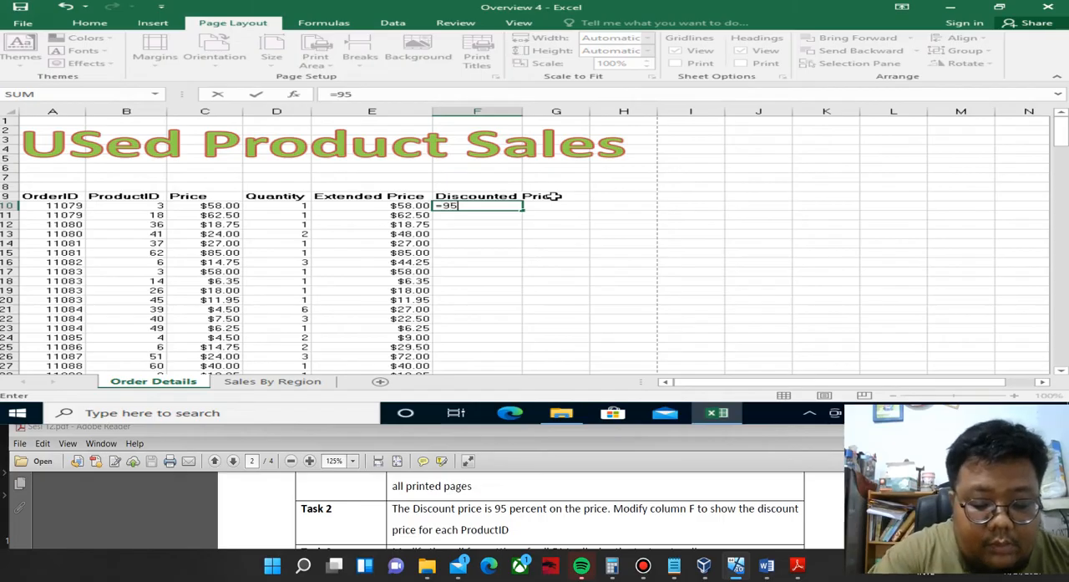
type("%")
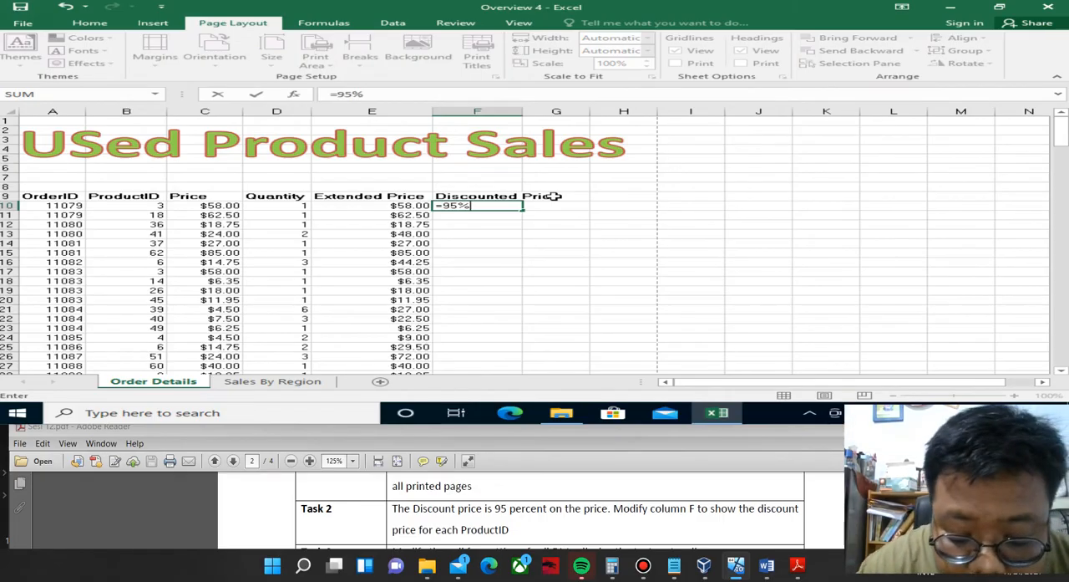
type("*")
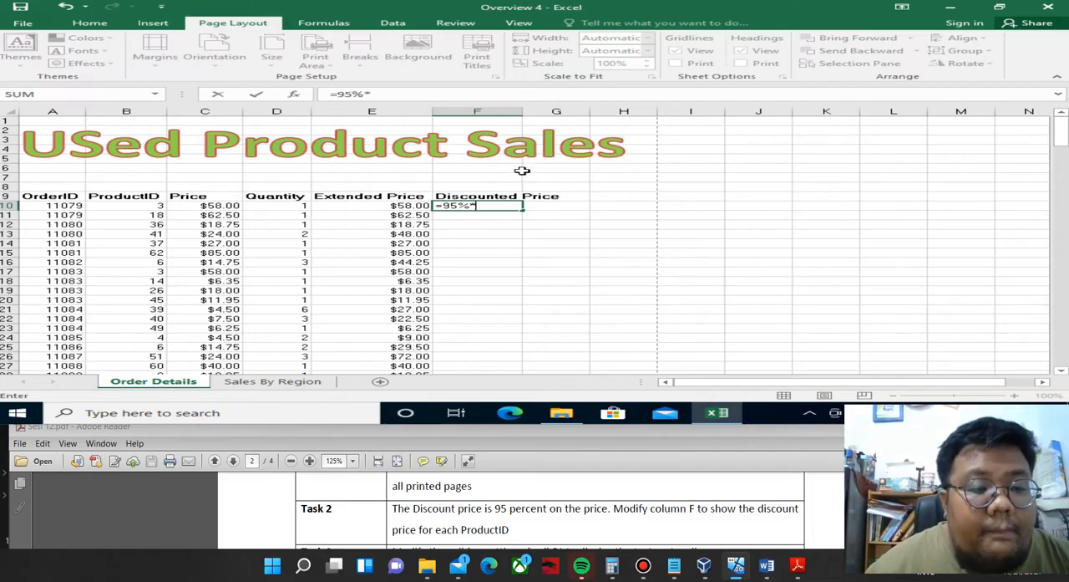
left_click(230, 206)
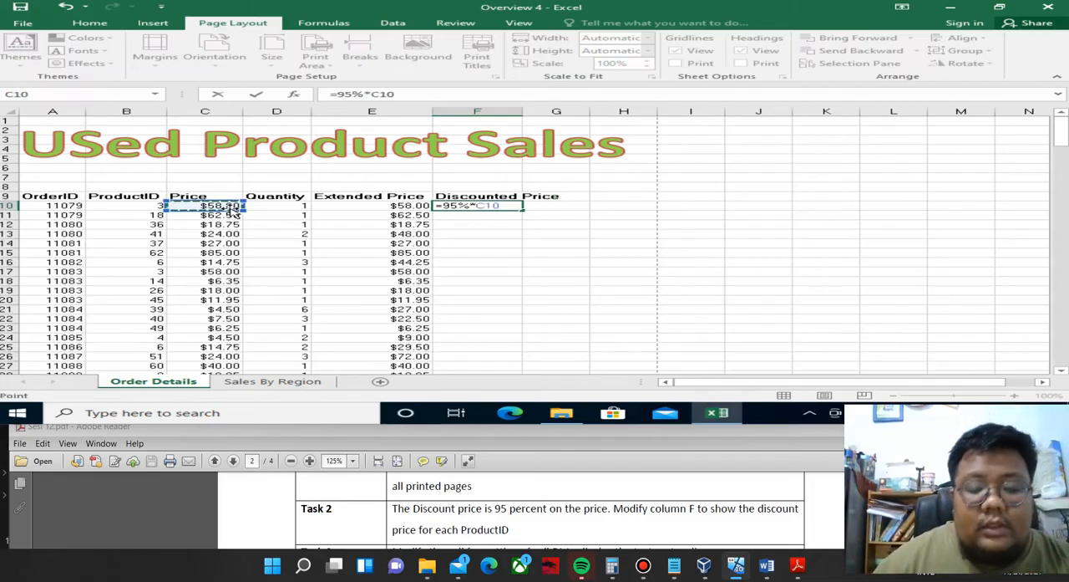
key("Return")
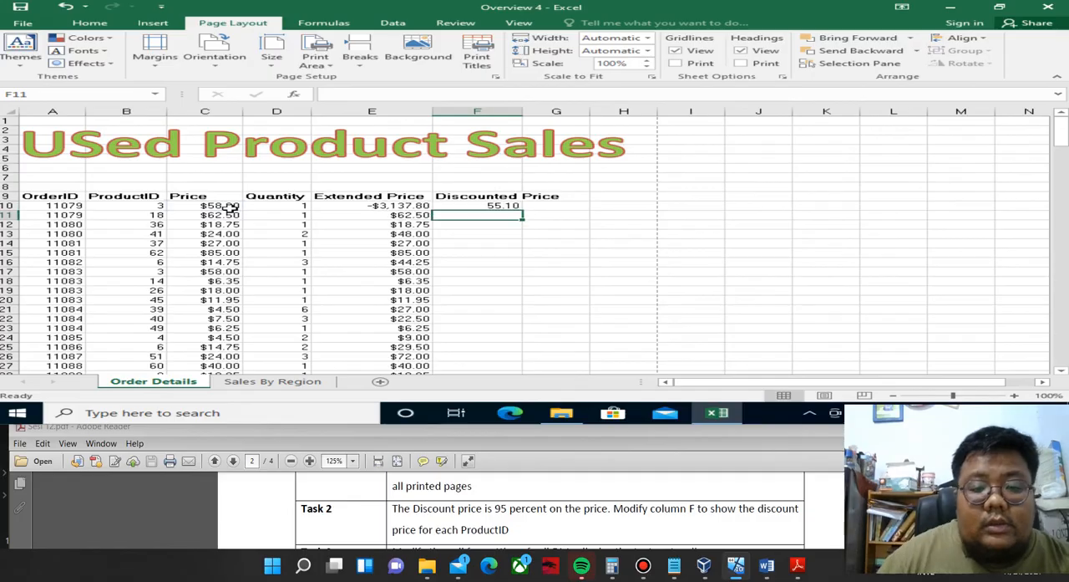
Fill the F10 formula down column F to row 223 and clear the surplus cell F223.
left_click(518, 207)
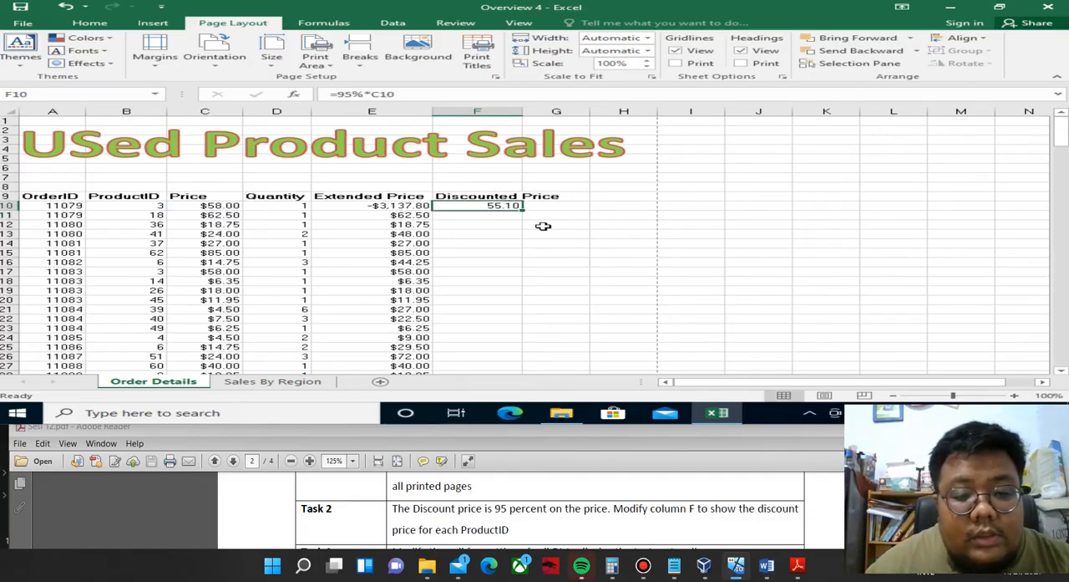
left_click_drag(523, 210, 514, 282)
left_click(514, 281)
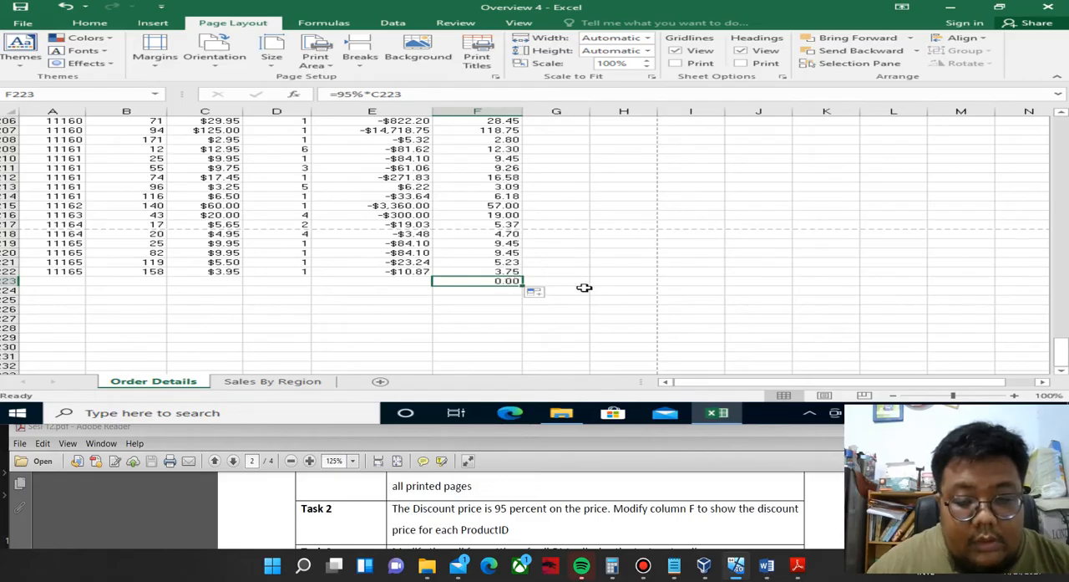
key("BackSpace")
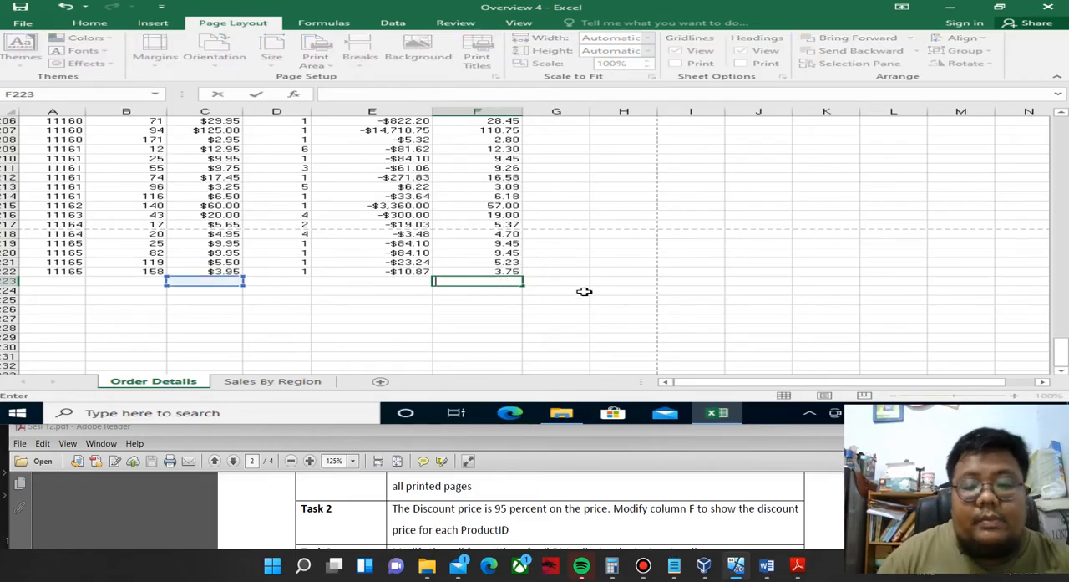
left_click(596, 246)
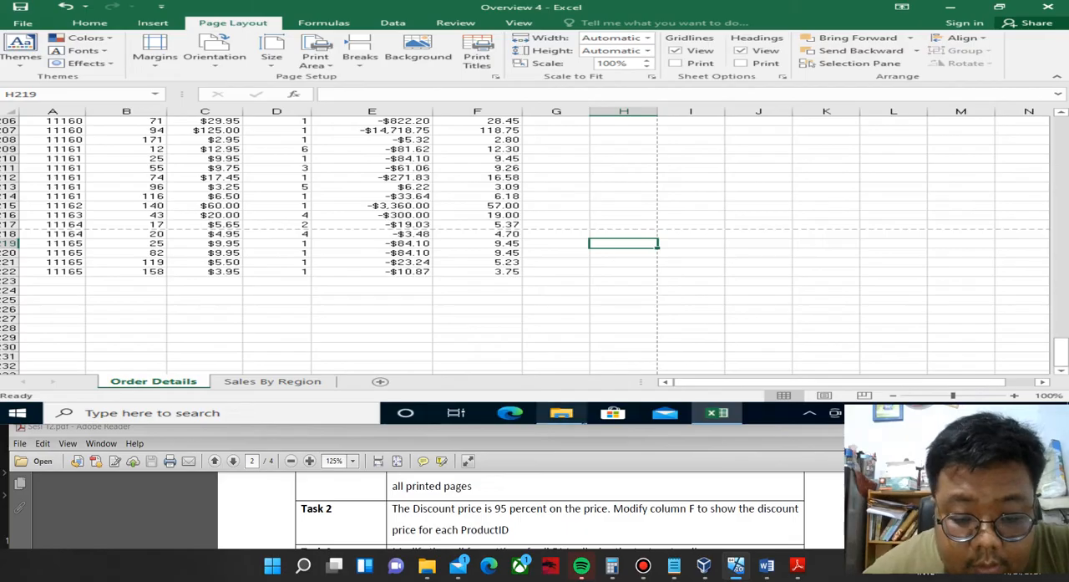
Reread Task 2 in the PDF and undo the clearing of F223 and the fill down column F.
left_click(502, 508)
scroll(502, 501, "down", 1)
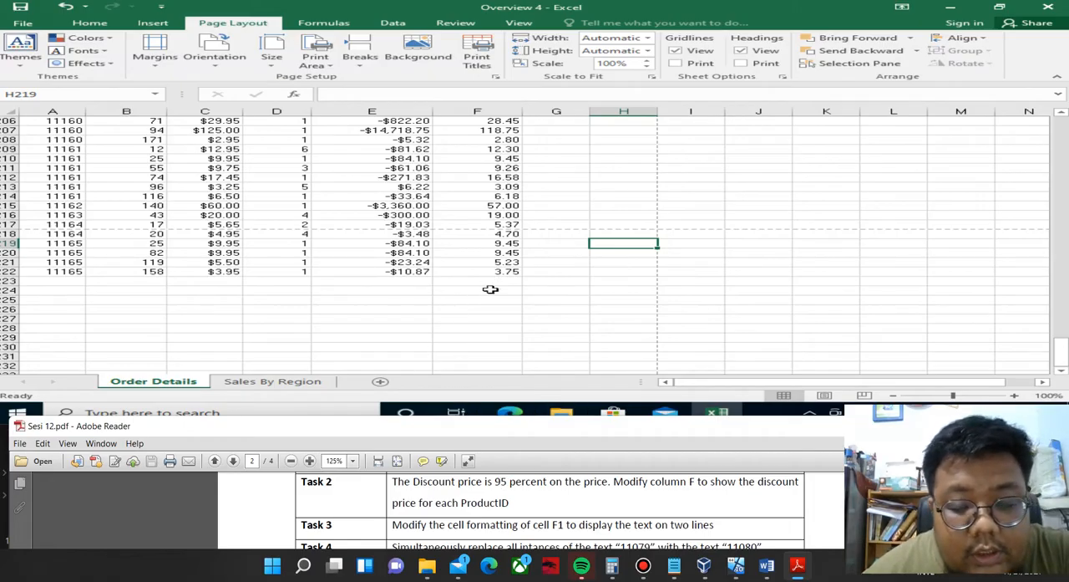
scroll(490, 289, "up", 20)
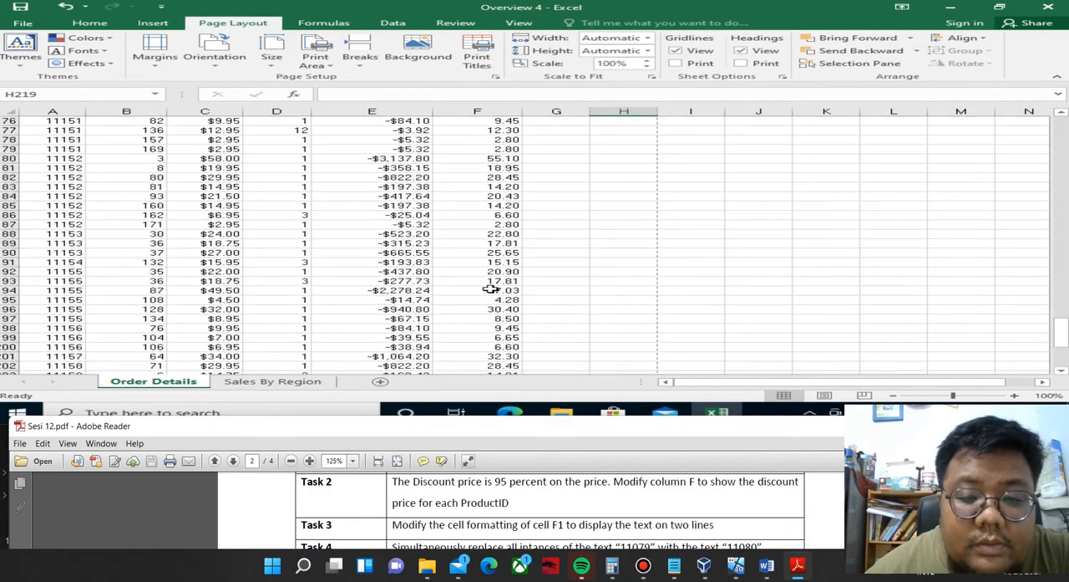
scroll(490, 289, "up", 20)
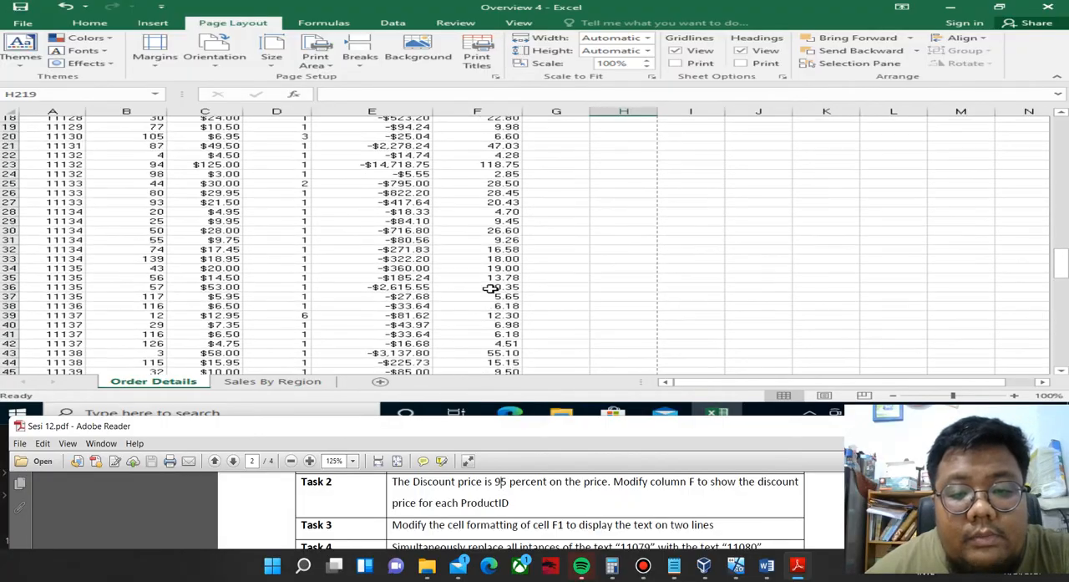
left_click(60, 8)
left_click(60, 8)
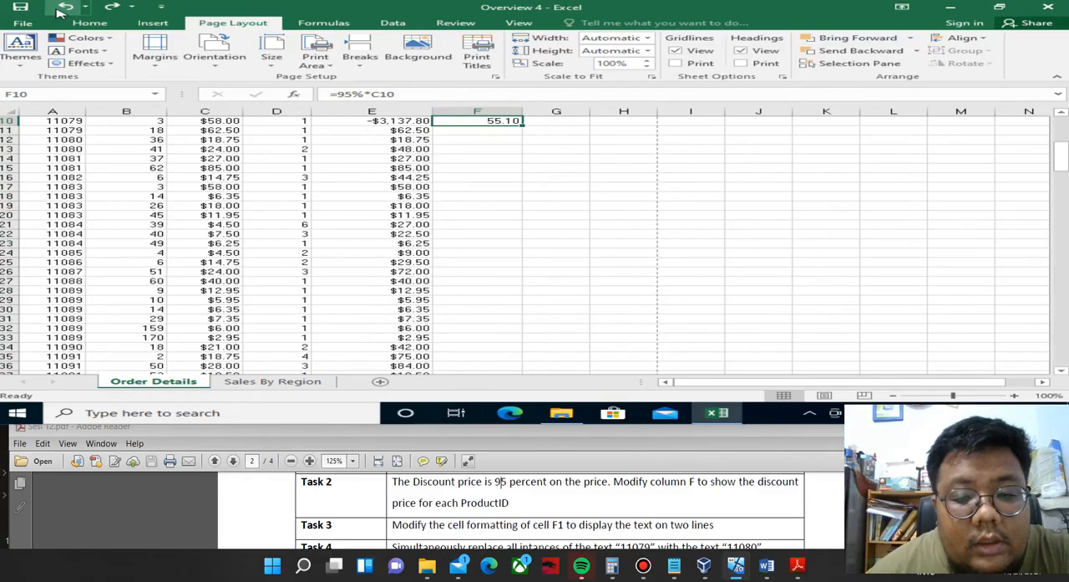
scroll(513, 217, "up", 2)
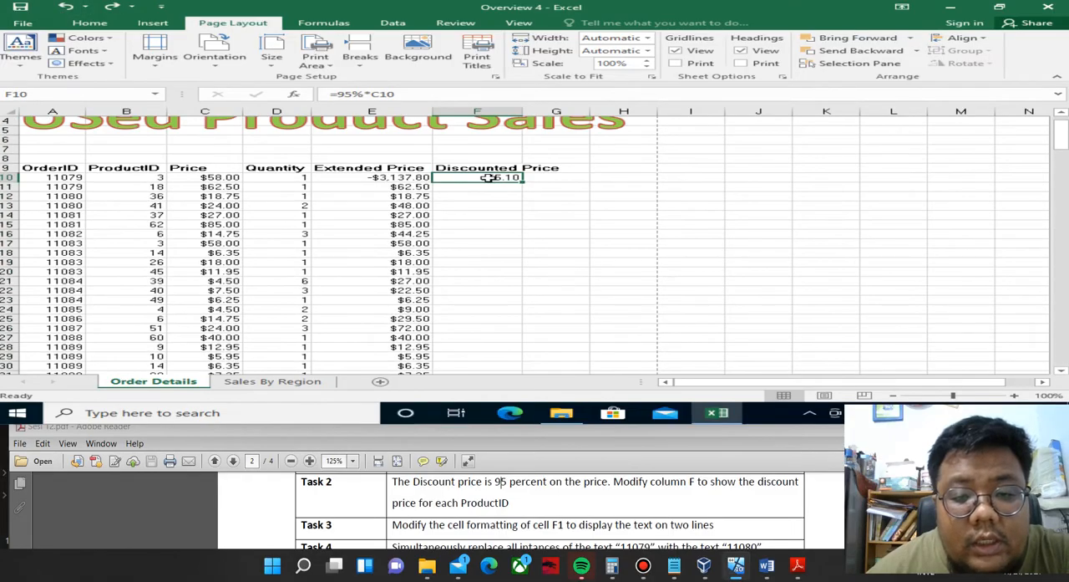
Recheck the formula in F10 and fill it down column F to the last data row, 222.
key("F2")
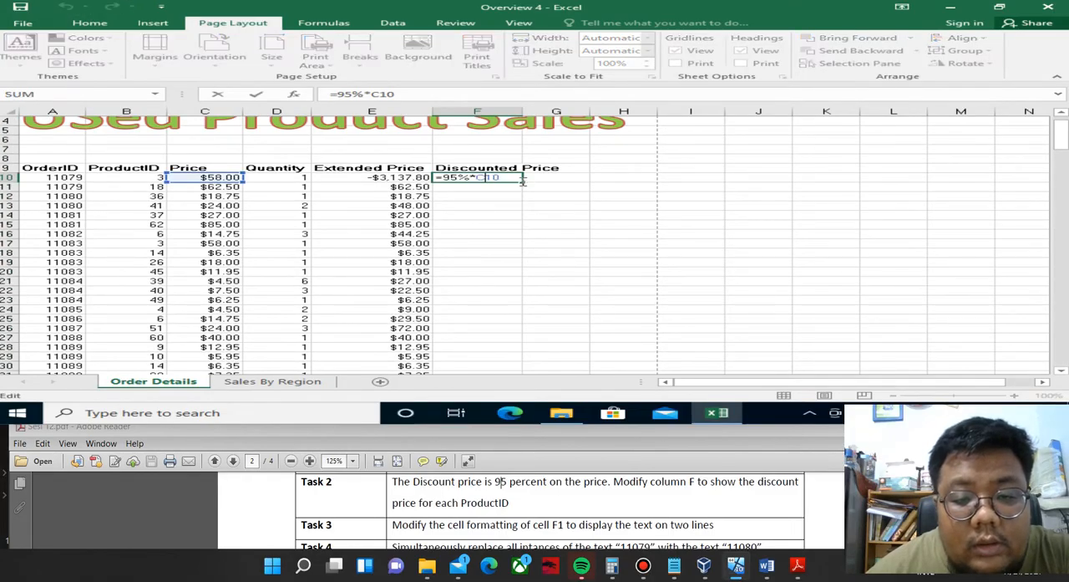
key("Return")
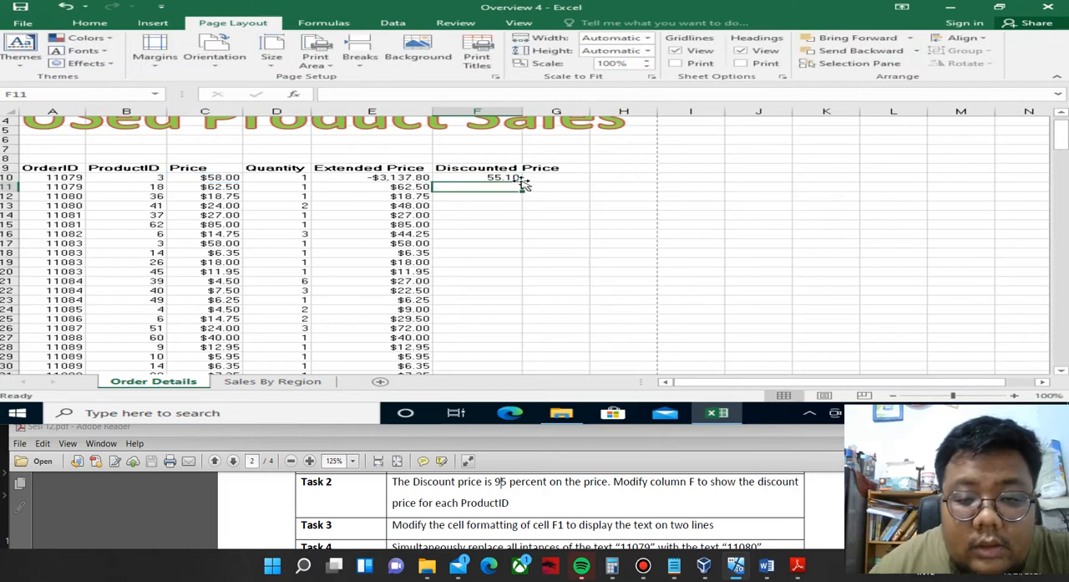
left_click(515, 179)
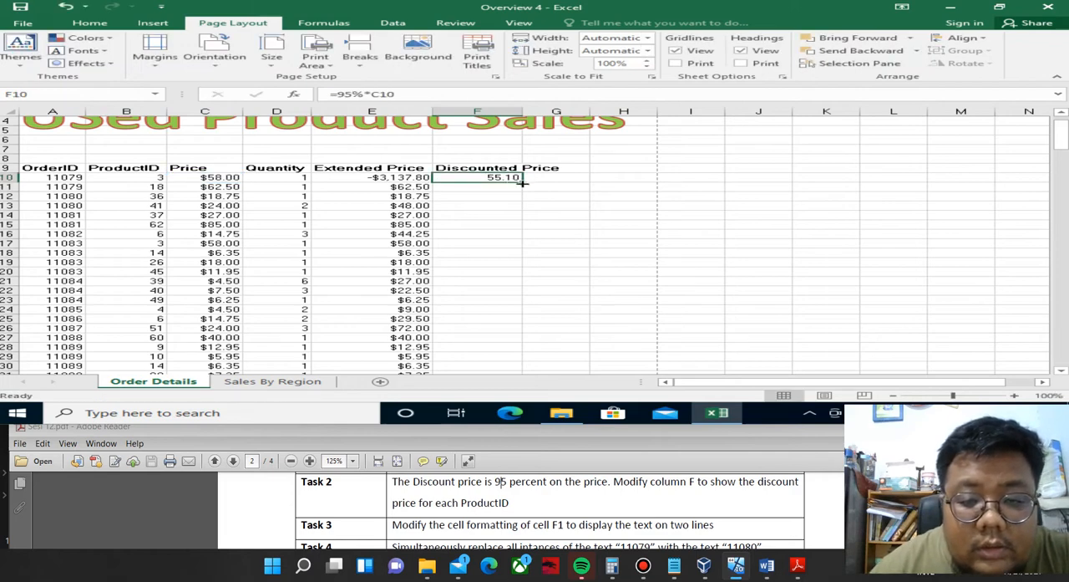
double_click(523, 179)
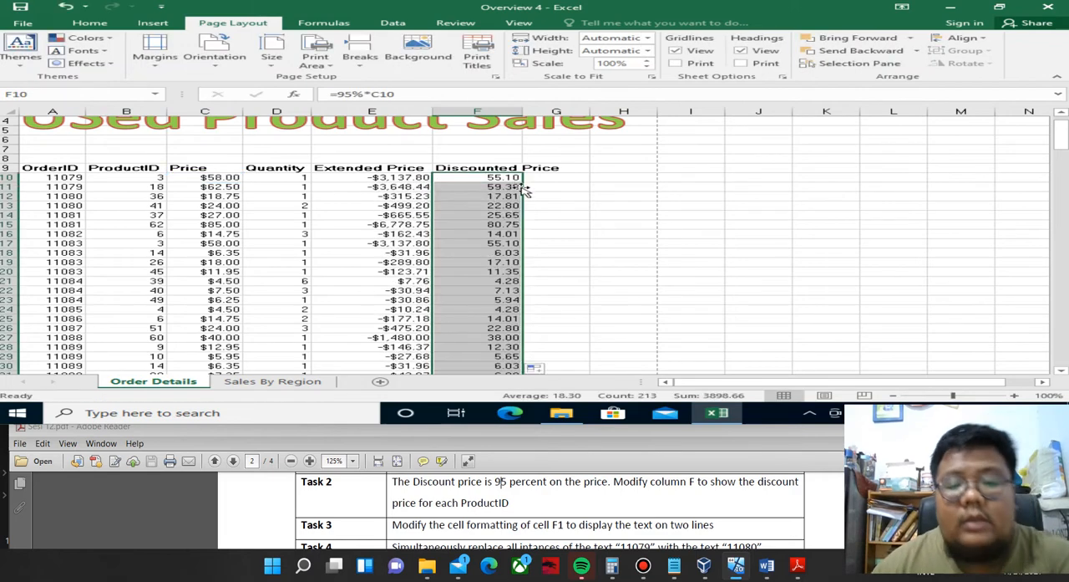
Check the filled discount prices in column F down to the last data row and back up to the headings.
scroll(524, 194, "down", 2)
scroll(524, 200, "down", 18)
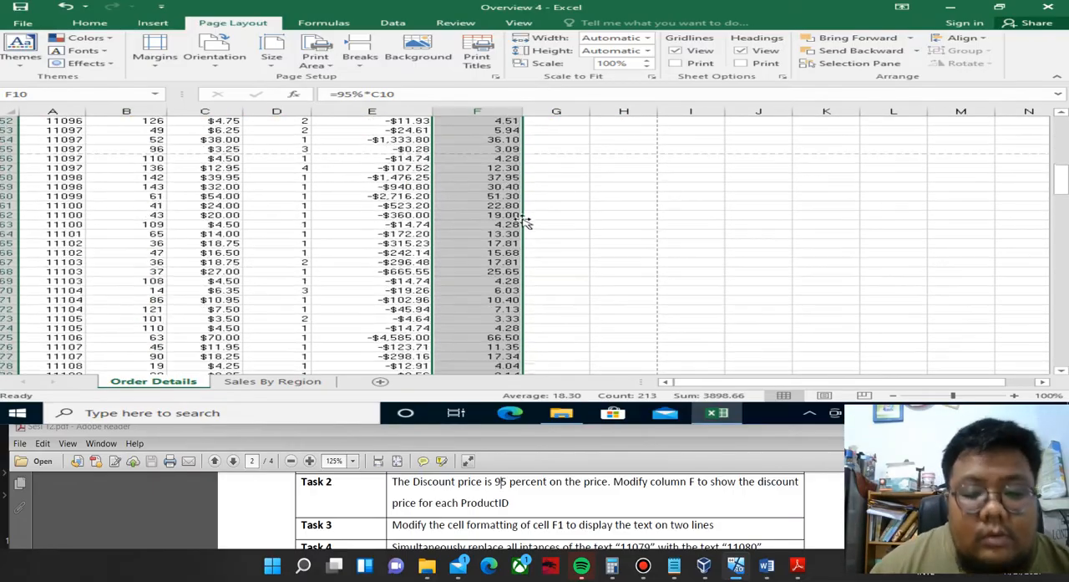
scroll(525, 222, "down", 20)
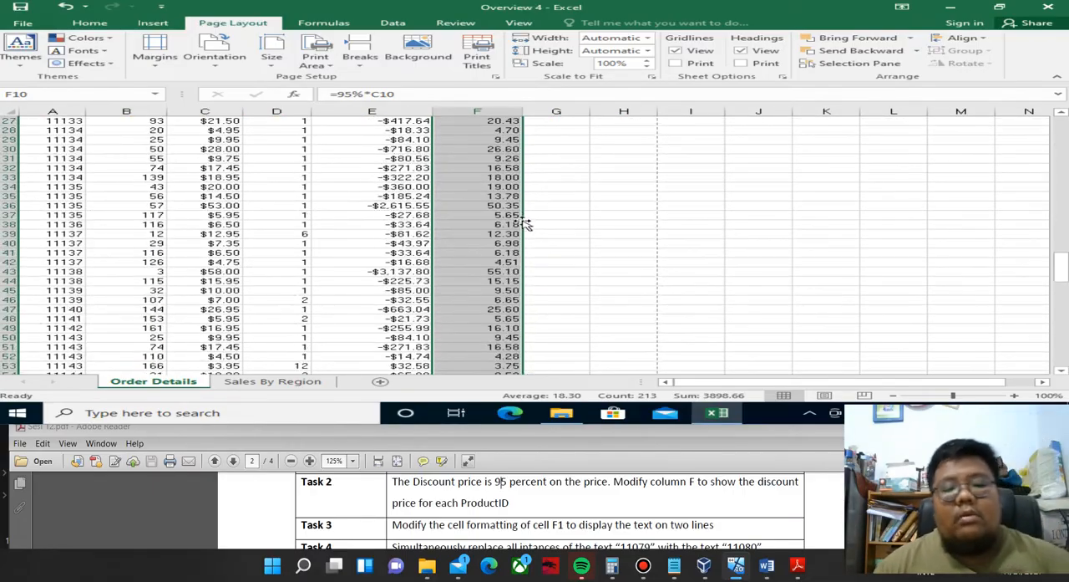
scroll(525, 219, "down", 20)
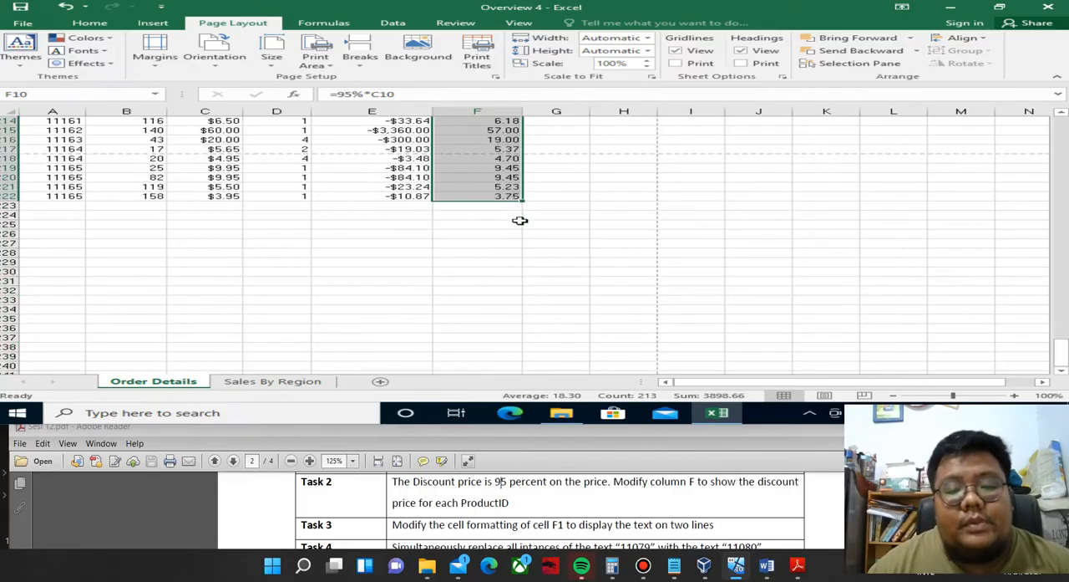
scroll(522, 205, "up", 20)
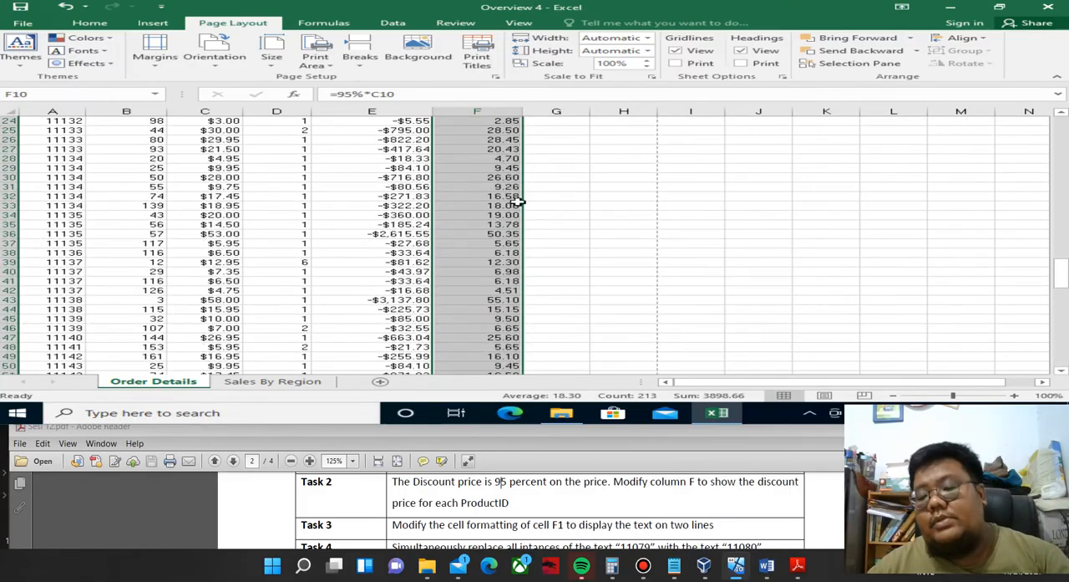
scroll(518, 191, "up", 20)
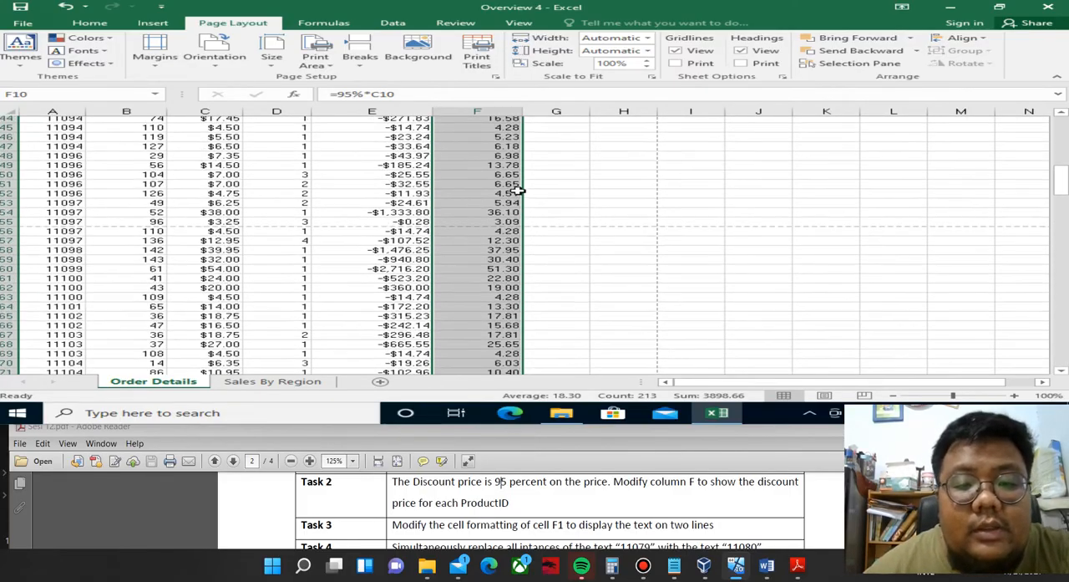
scroll(518, 191, "up", 8)
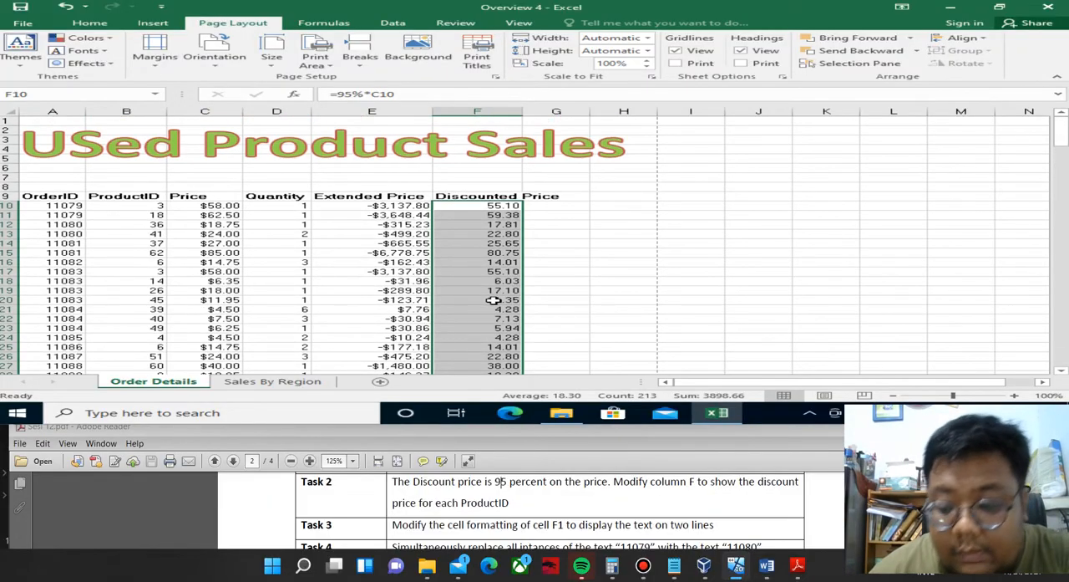
Switch to Sesi 1.pdf and read Task 3 about displaying the text of cell F9 on two lines.
left_click(559, 423)
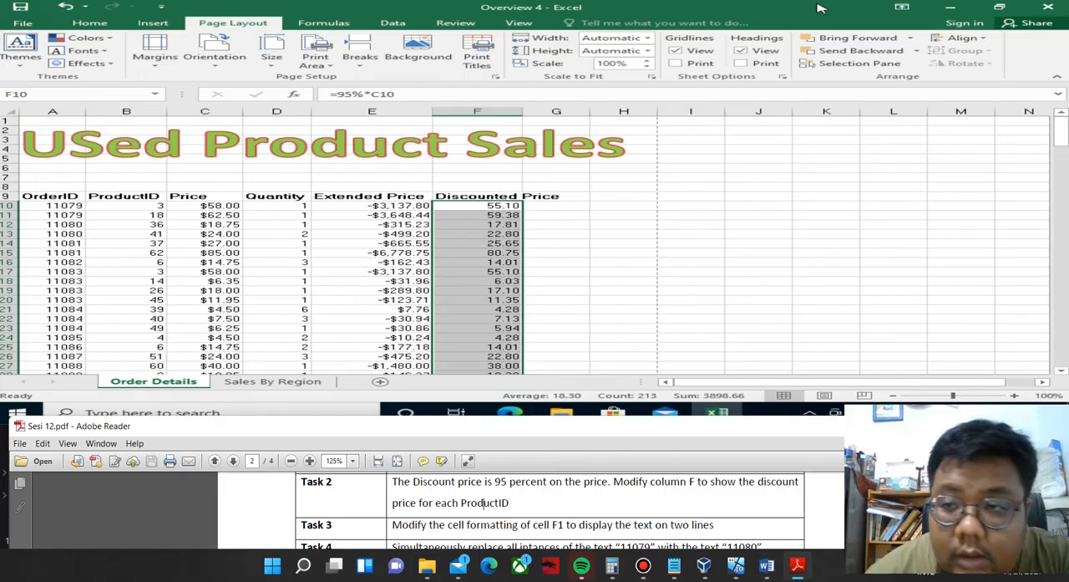
left_click(952, 7)
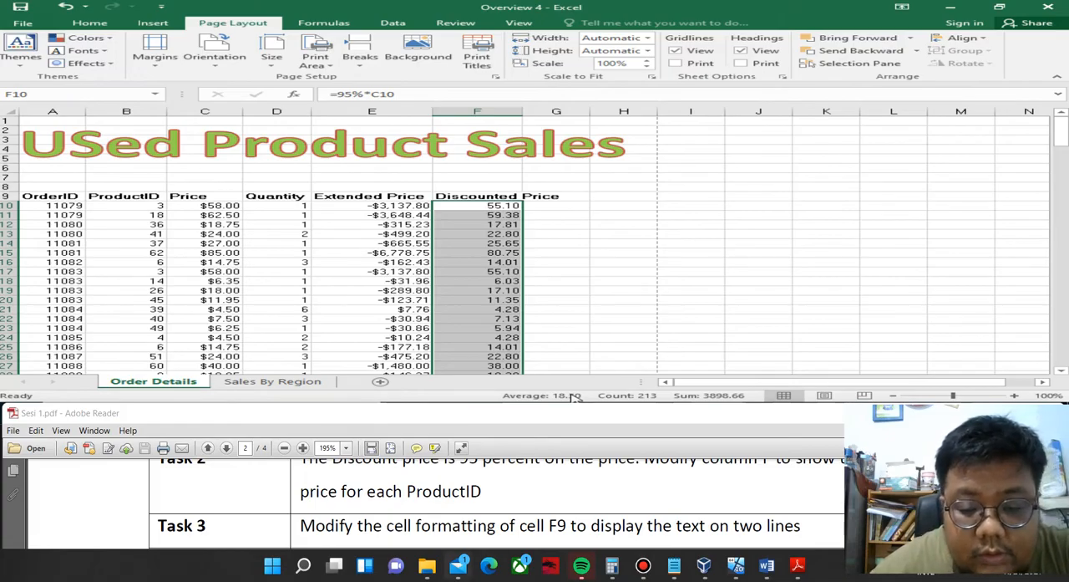
mouse_move(458, 566)
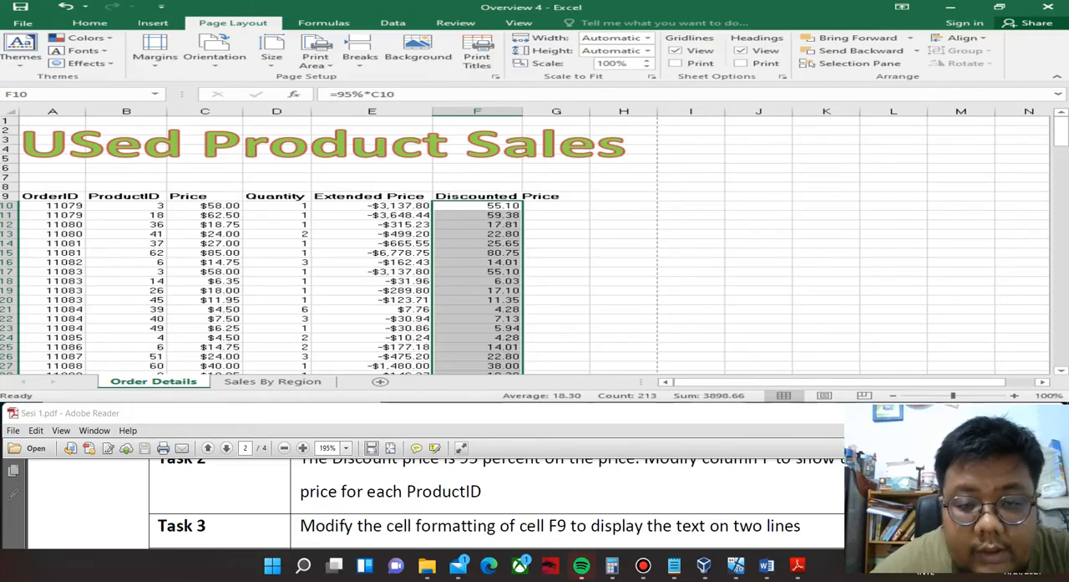
Format cell F9 with Center horizontal alignment, Justify vertical alignment and Wrap text so the heading displays on two lines.
left_click(465, 197)
left_click(465, 197)
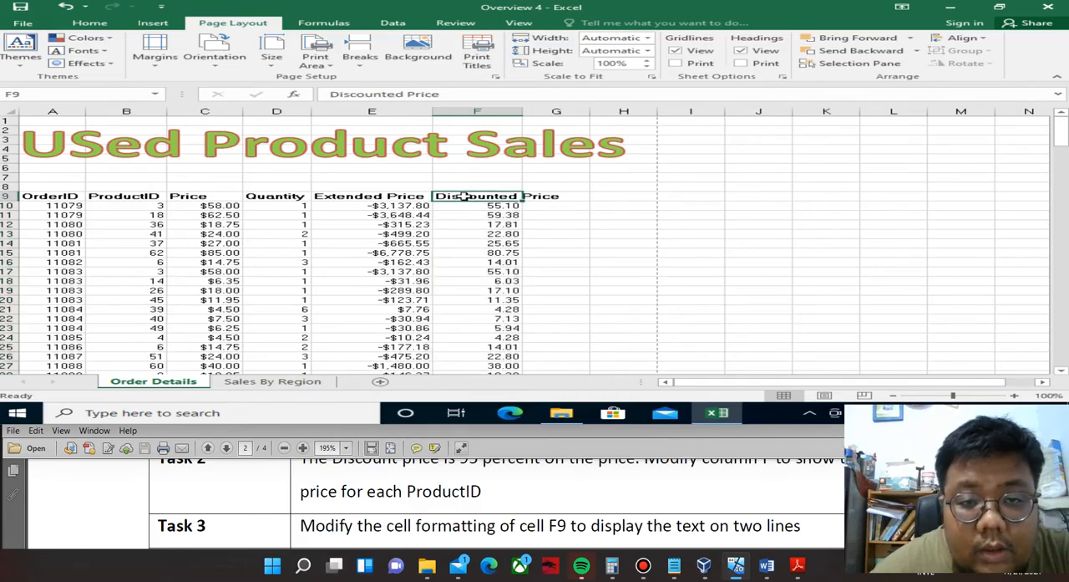
left_click(91, 25)
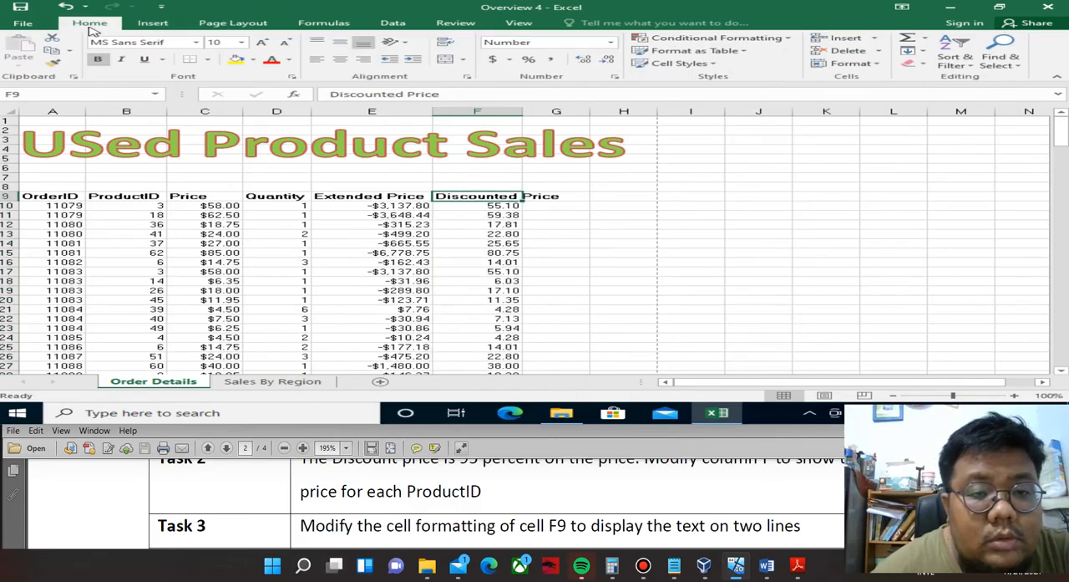
left_click(466, 77)
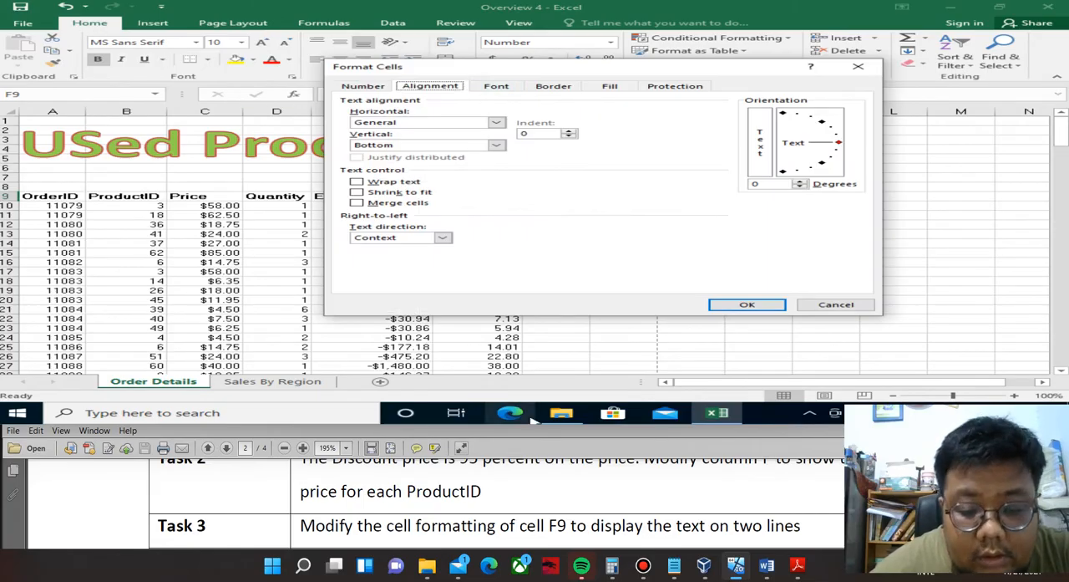
scroll(527, 498, "down", 2)
scroll(527, 498, "up", 1)
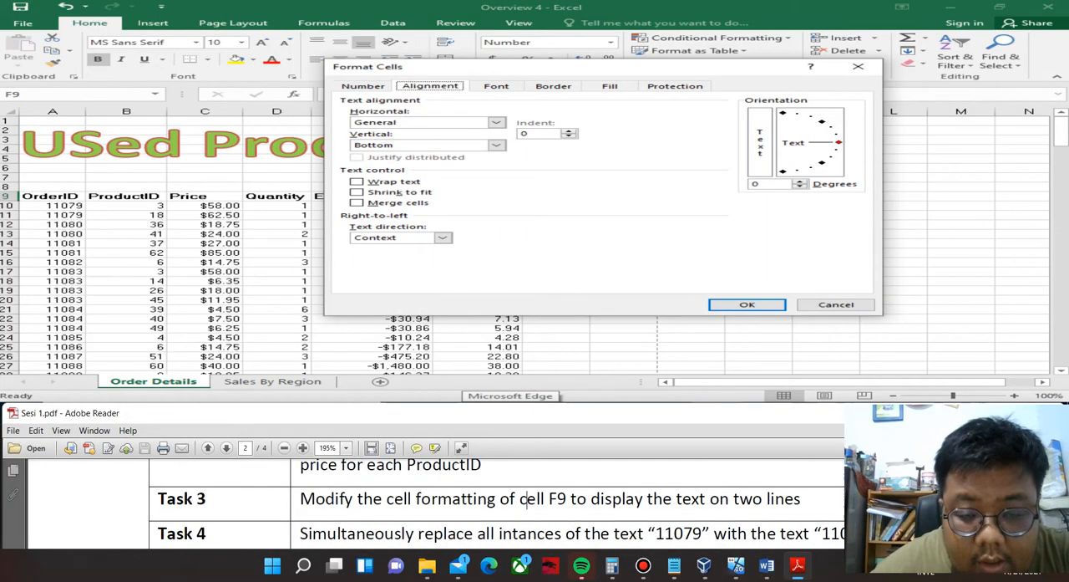
left_click(451, 124)
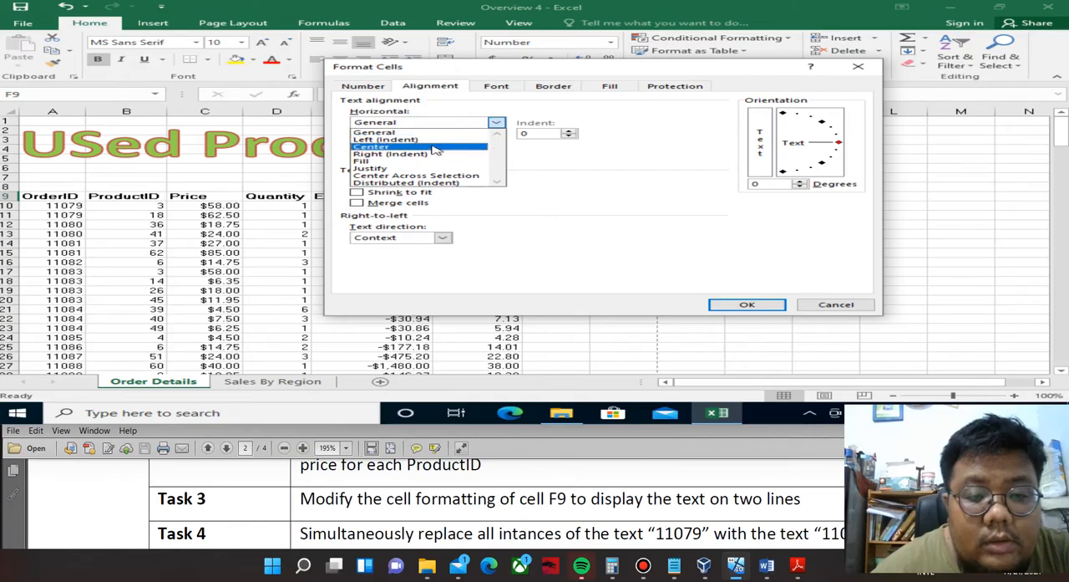
left_click(434, 148)
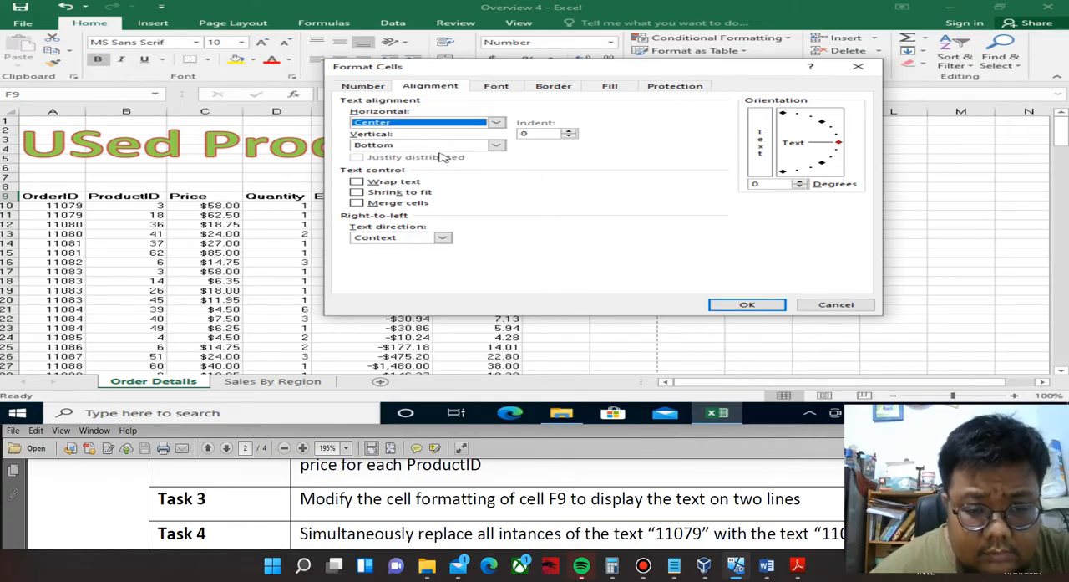
left_click(443, 146)
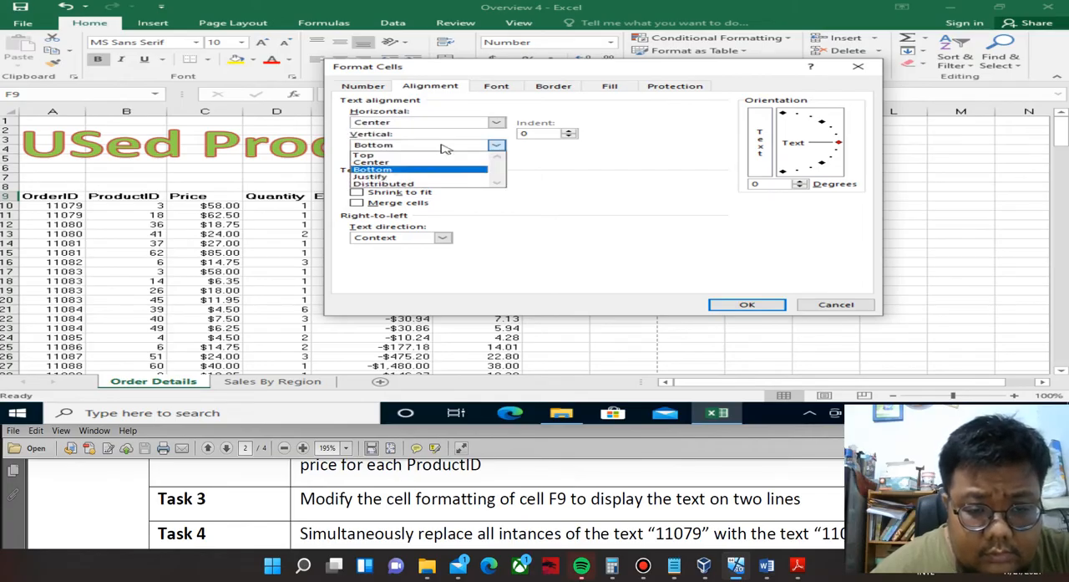
left_click(411, 177)
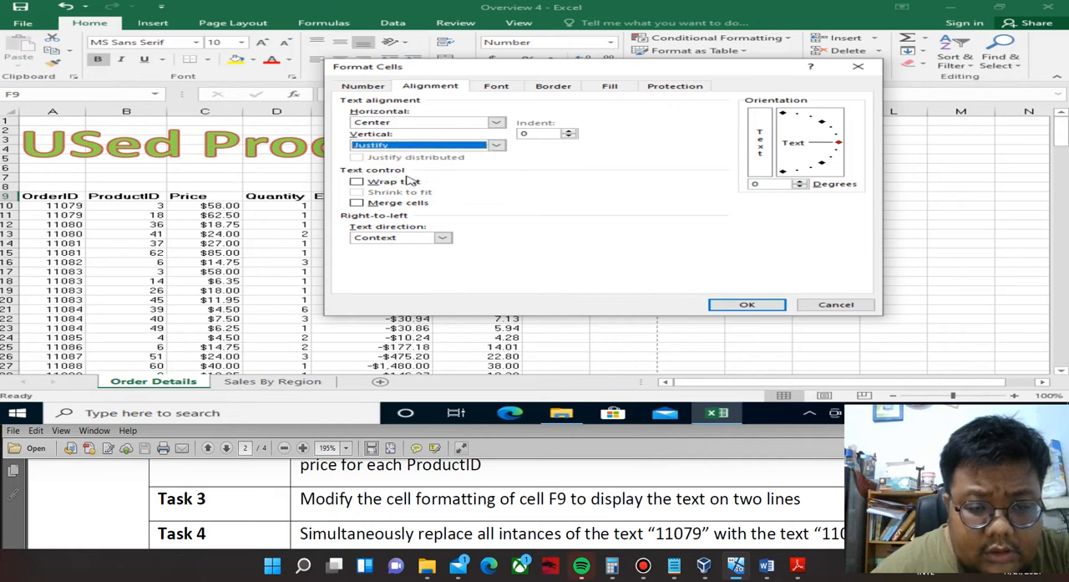
left_click(362, 185)
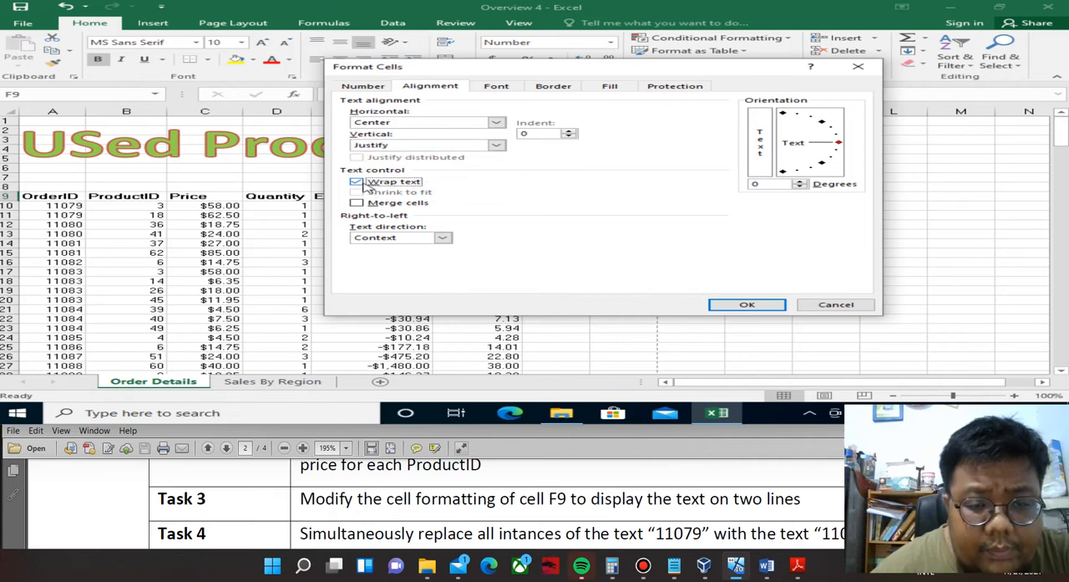
left_click(742, 306)
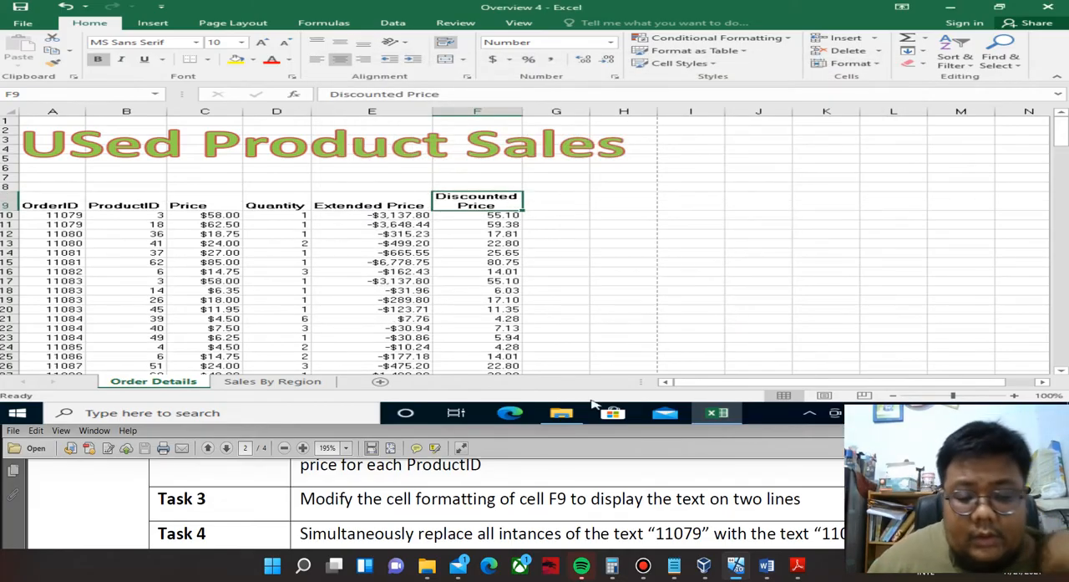
Switch to Sesi 1.pdf, set its zoom to 125% and read Task 4 about replacing text.
mouse_move(571, 422)
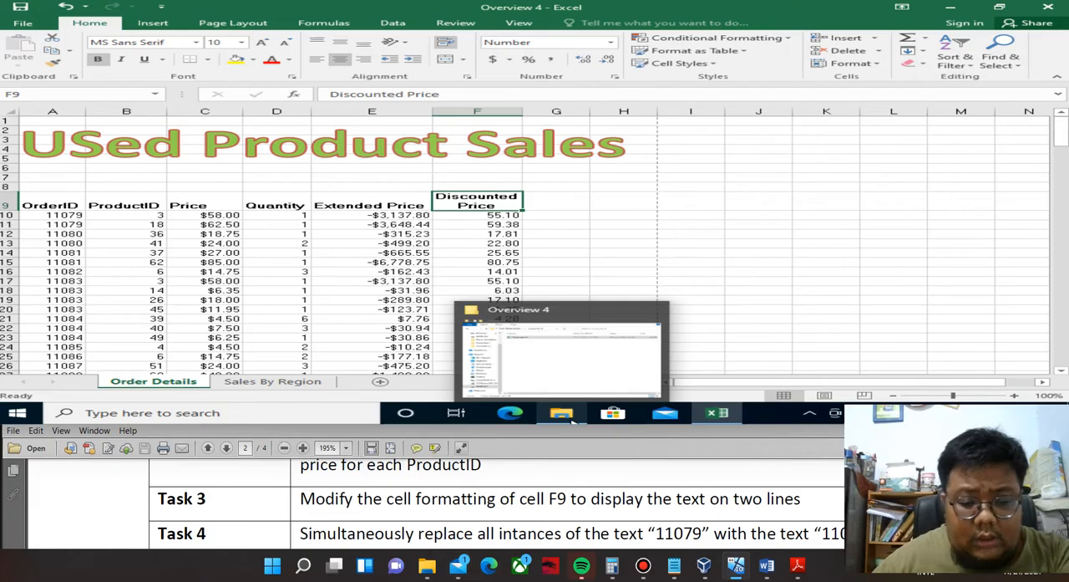
left_click(474, 534)
scroll(474, 534, "down", 1)
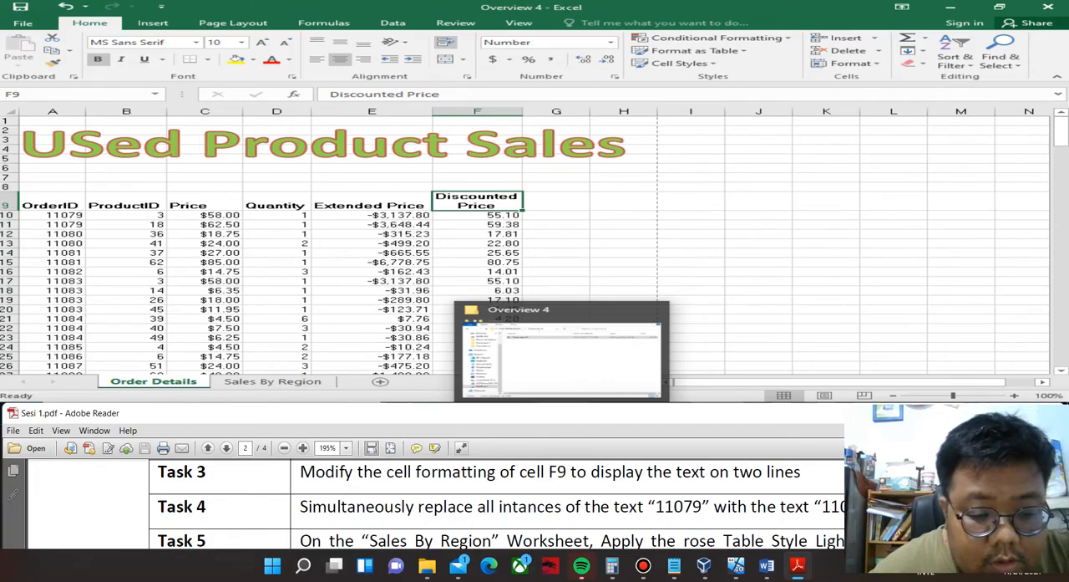
left_click(346, 448)
key("Escape")
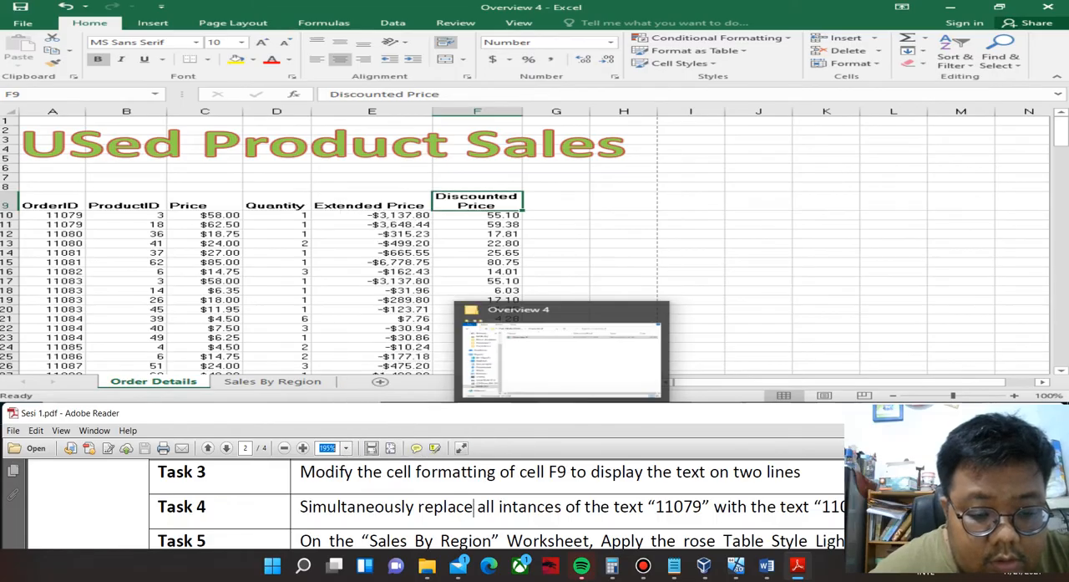
type("125")
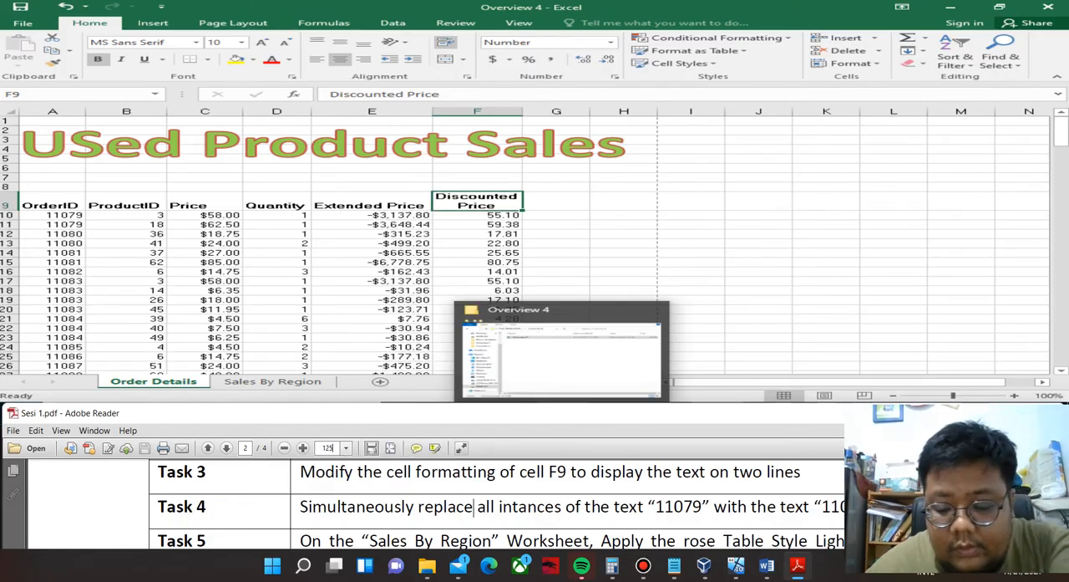
key("Return")
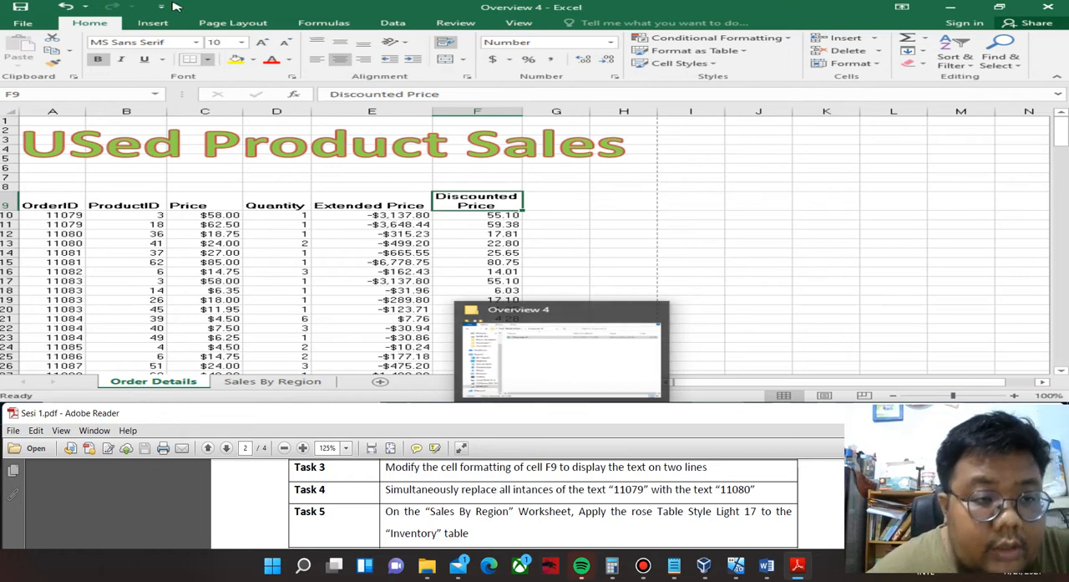
Replace all instances of 11079 with 11080 on the Order Details worksheet.
left_click(1001, 52)
left_click(987, 78)
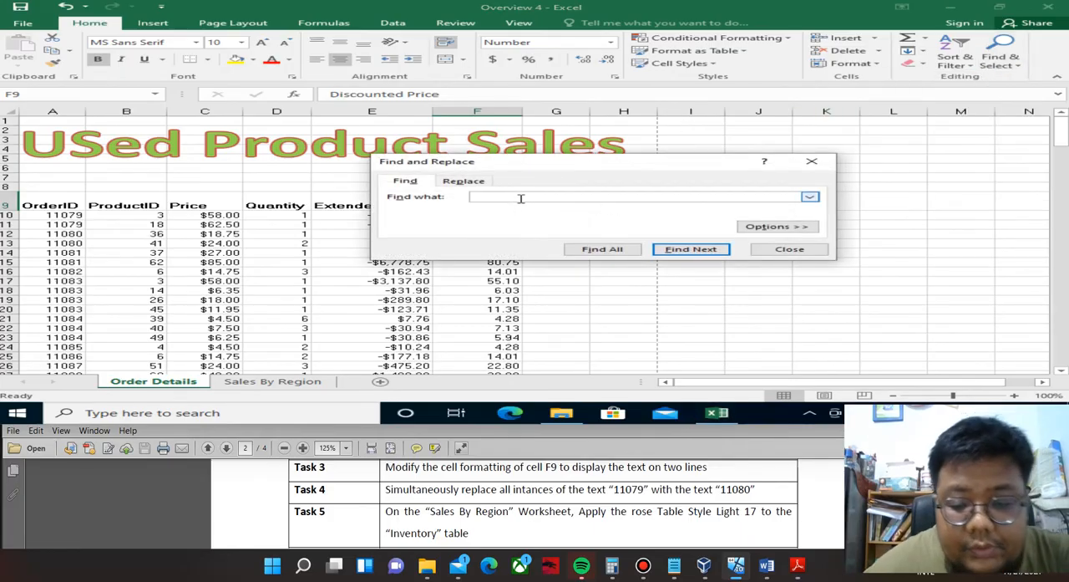
type("11")
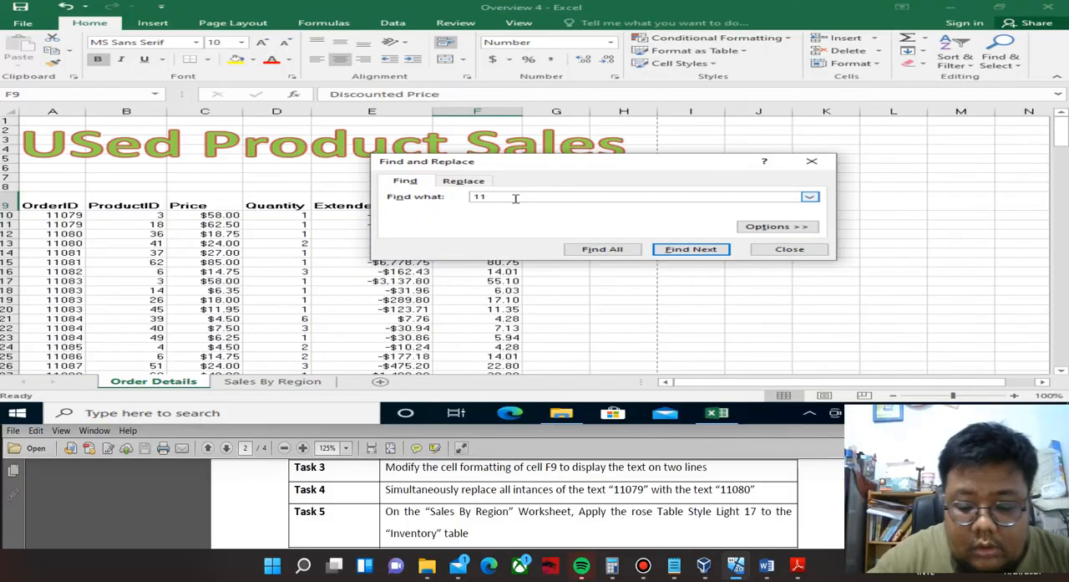
type("079")
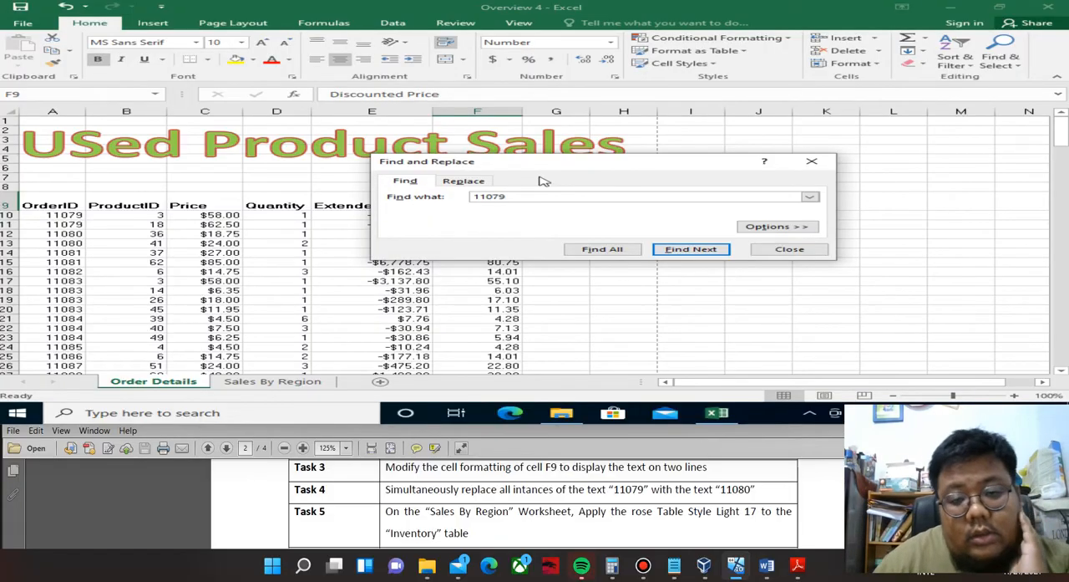
left_click(465, 180)
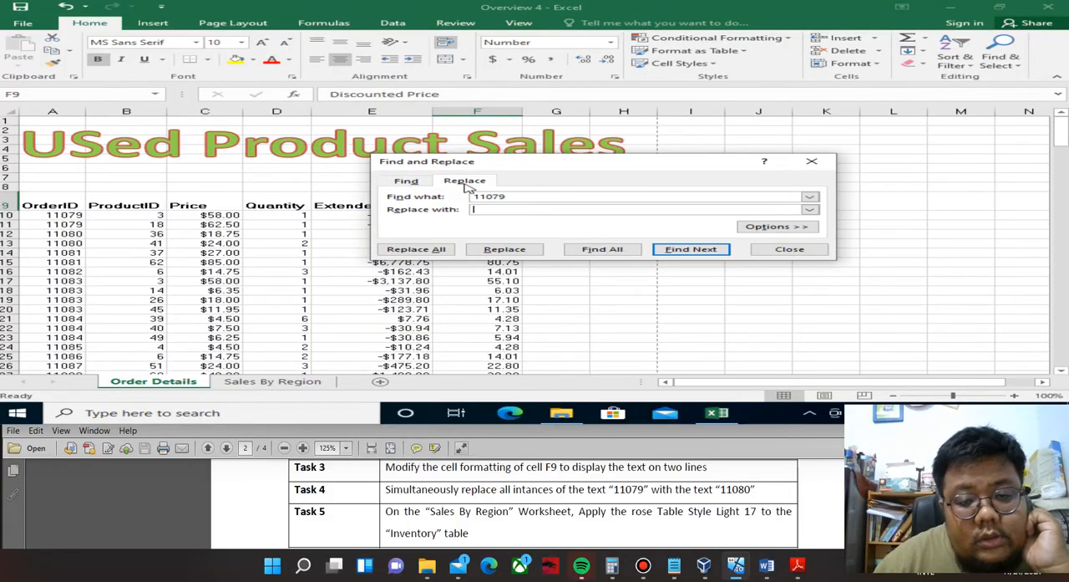
left_click(483, 210)
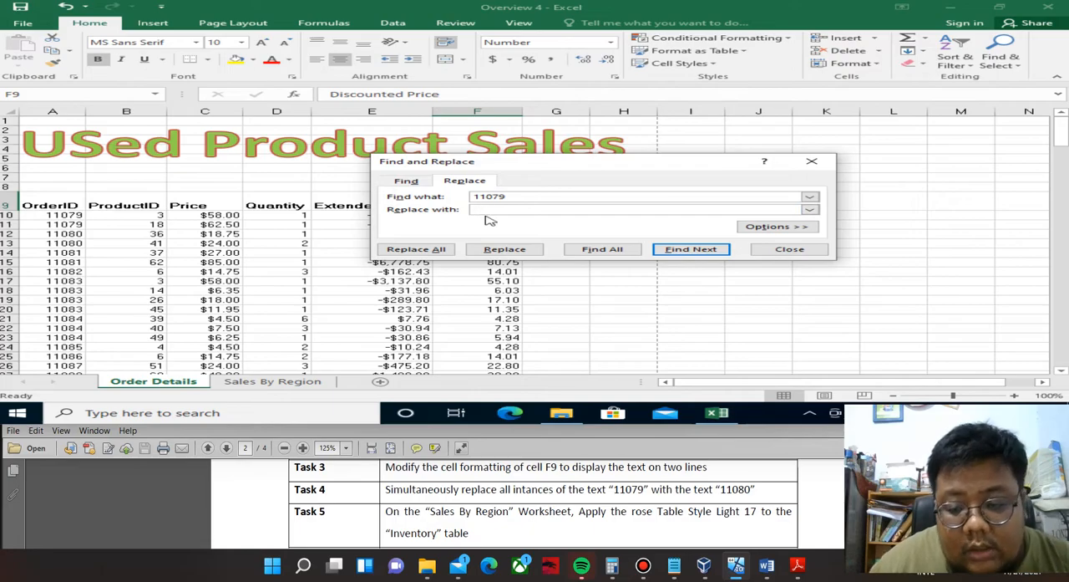
type("11")
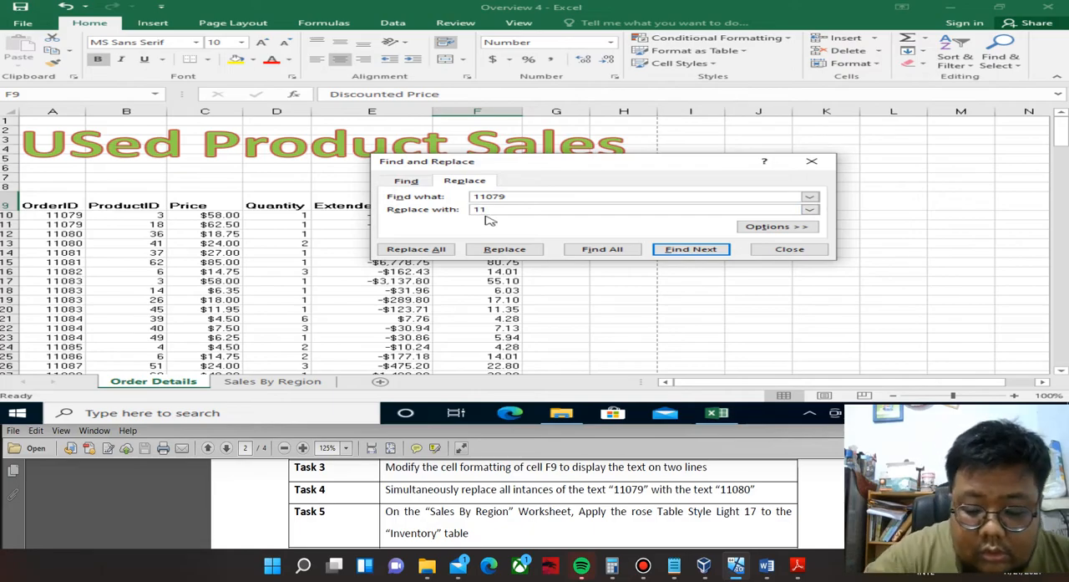
type("080")
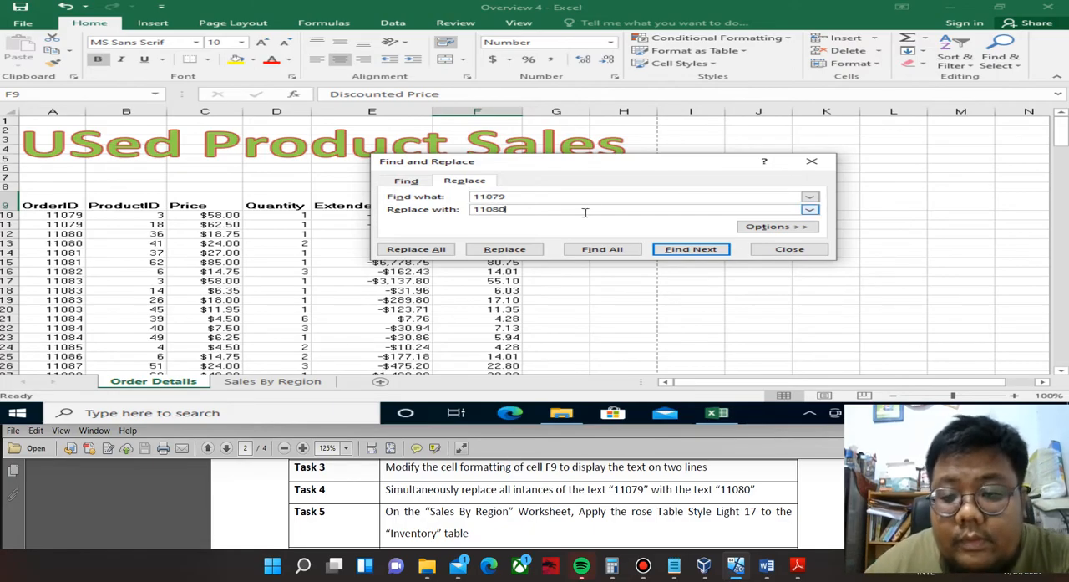
left_click(443, 252)
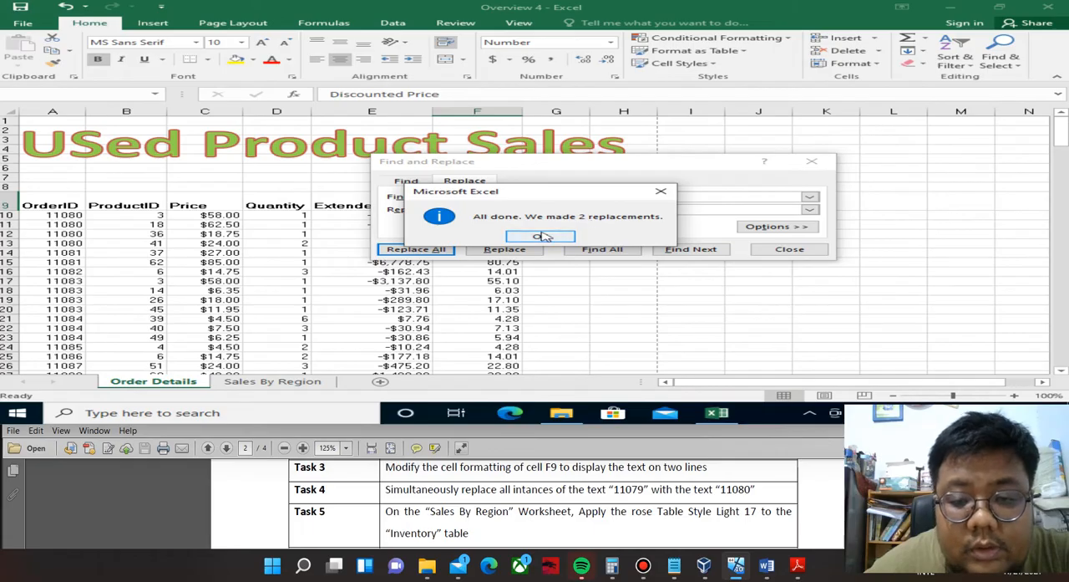
left_click(543, 237)
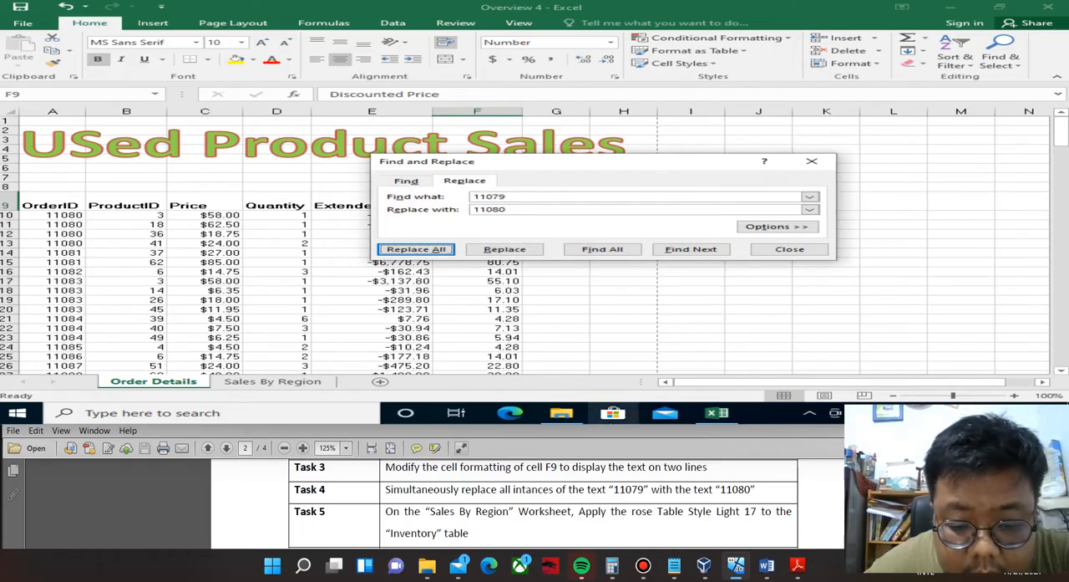
Read Task 5 in the PDF and apply Table Style Light 17 to the Inventory table on the Sales By Region worksheet.
scroll(579, 484, "down", 1)
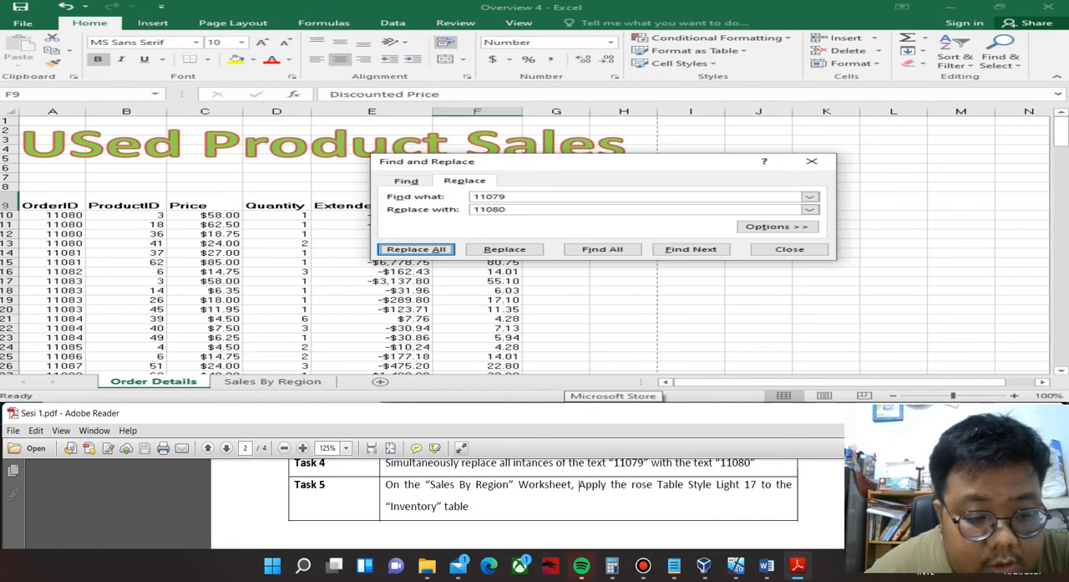
left_click(272, 381)
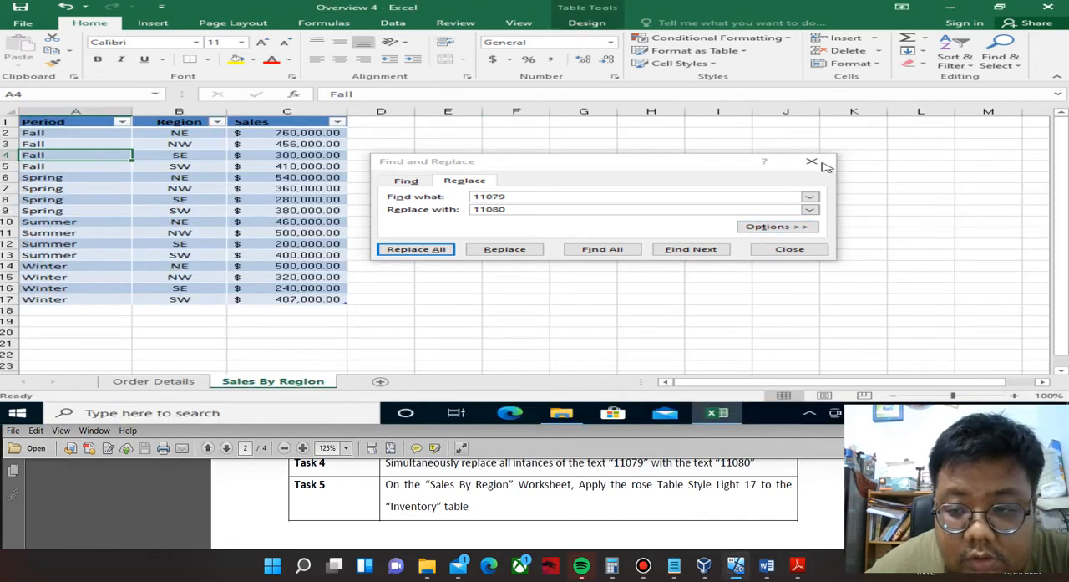
left_click(812, 162)
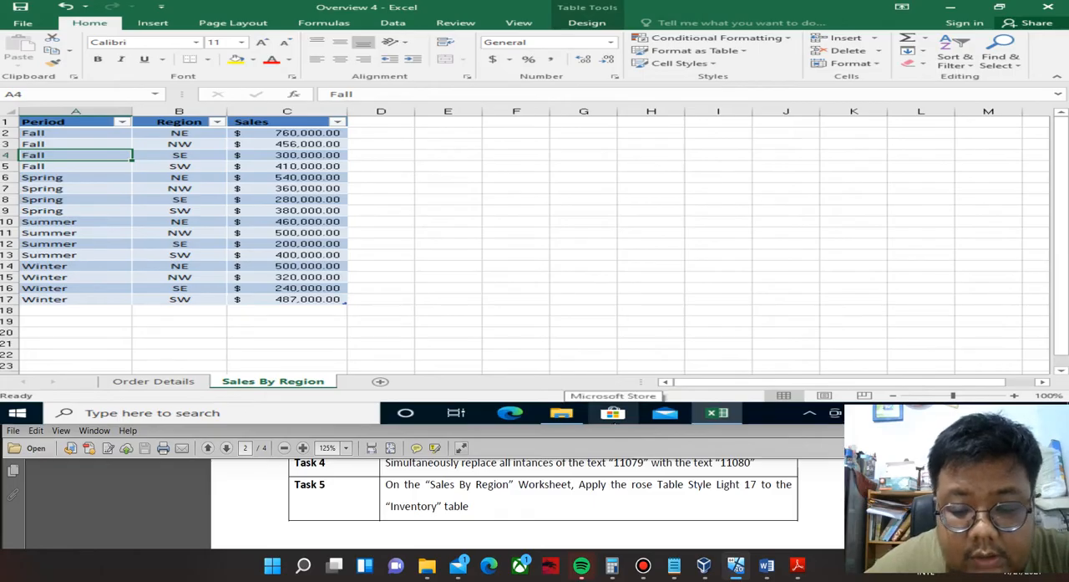
left_click(587, 23)
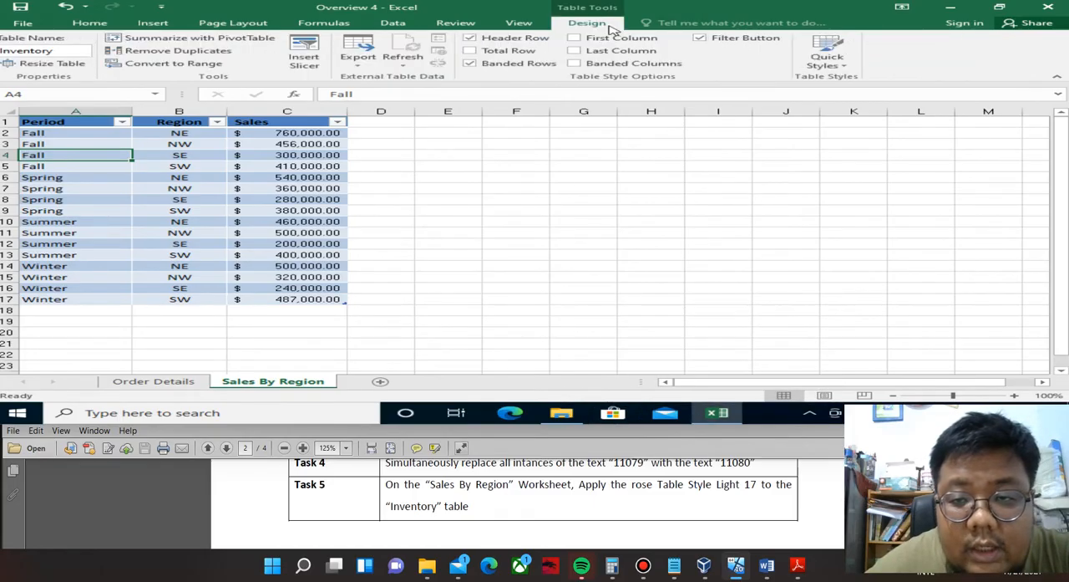
left_click(828, 65)
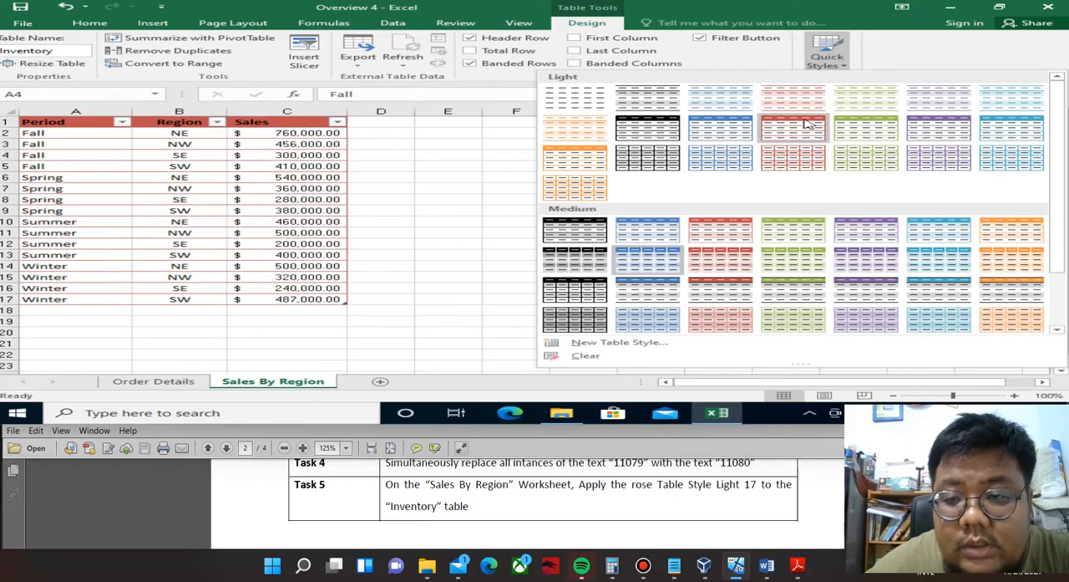
left_click(793, 161)
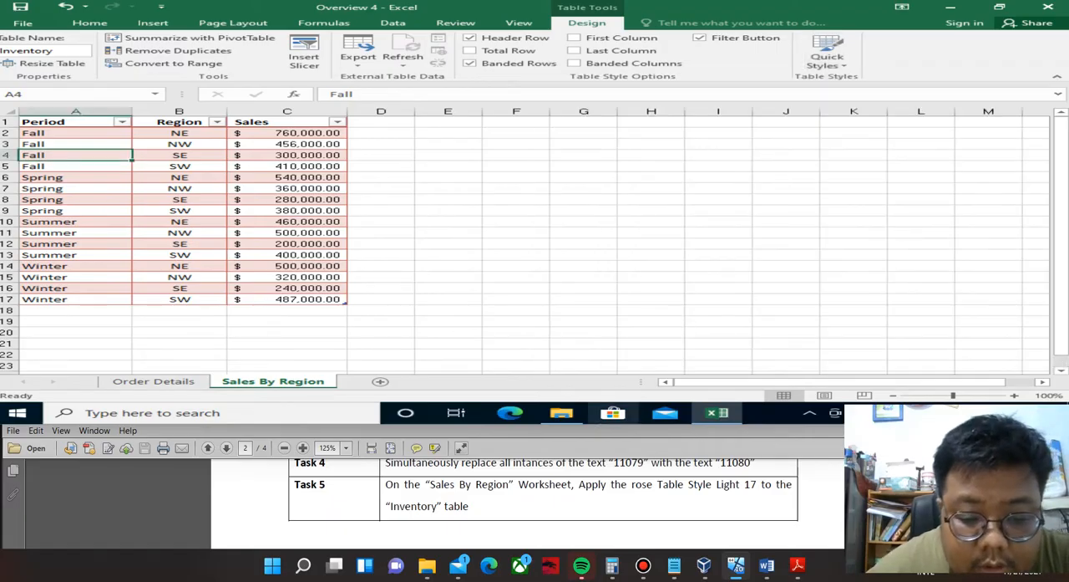
Check the PDF beyond Task 5 for any further Overview 4 tasks.
left_click(585, 499)
scroll(585, 498, "down", 5)
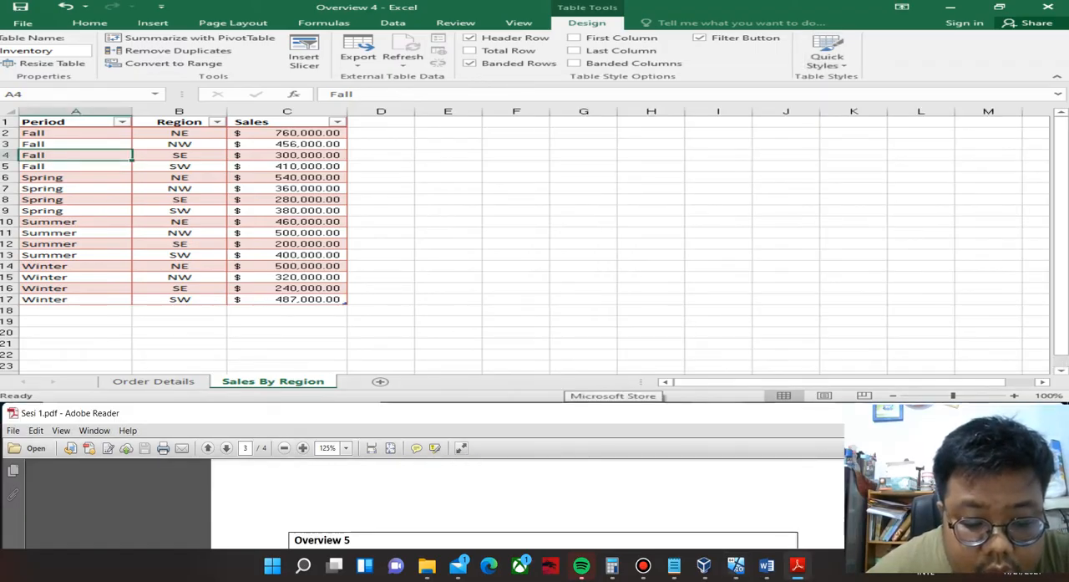
scroll(584, 501, "up", 1)
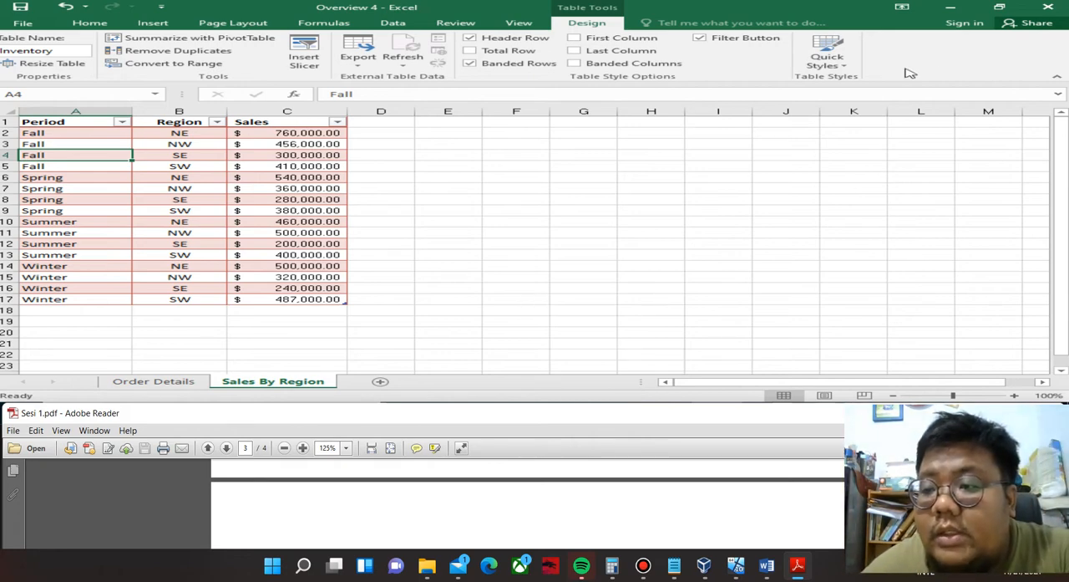
Close the Overview 4 workbook without saving and return to the FILE PEMANTAPAN MOS 2016 folder.
left_click(1047, 7)
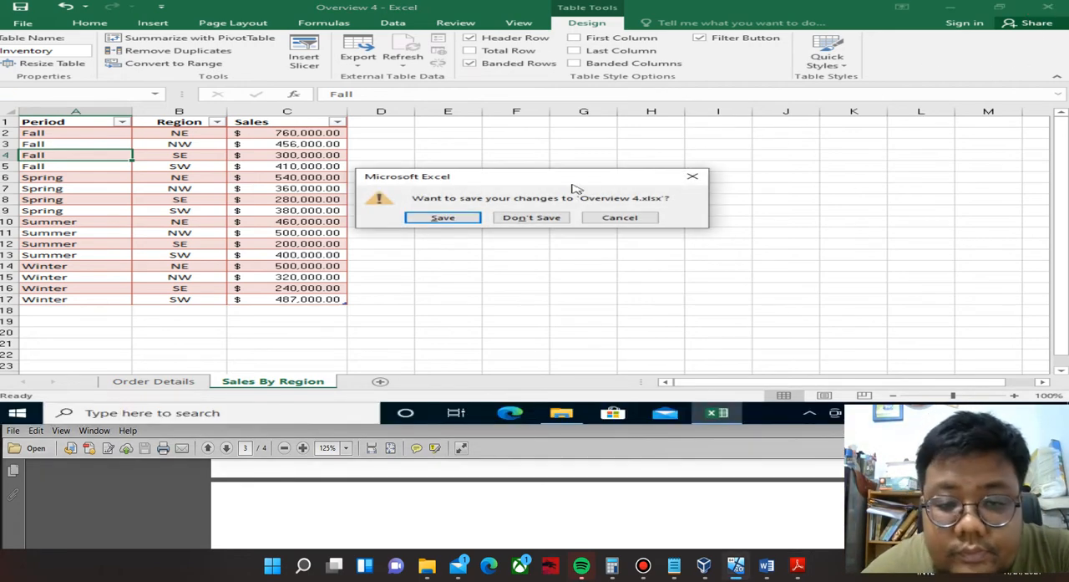
left_click(534, 219)
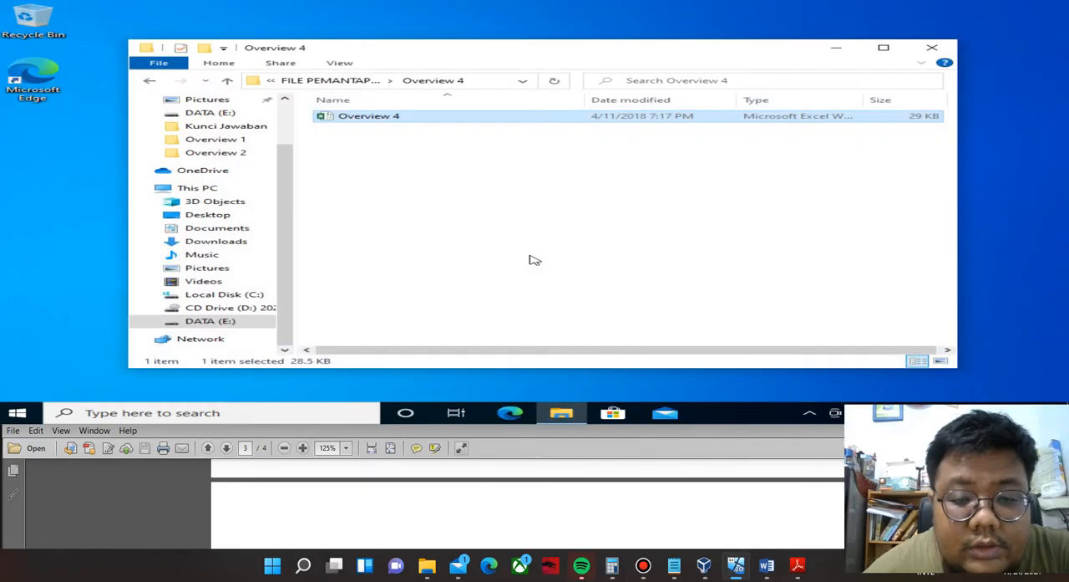
left_click(149, 80)
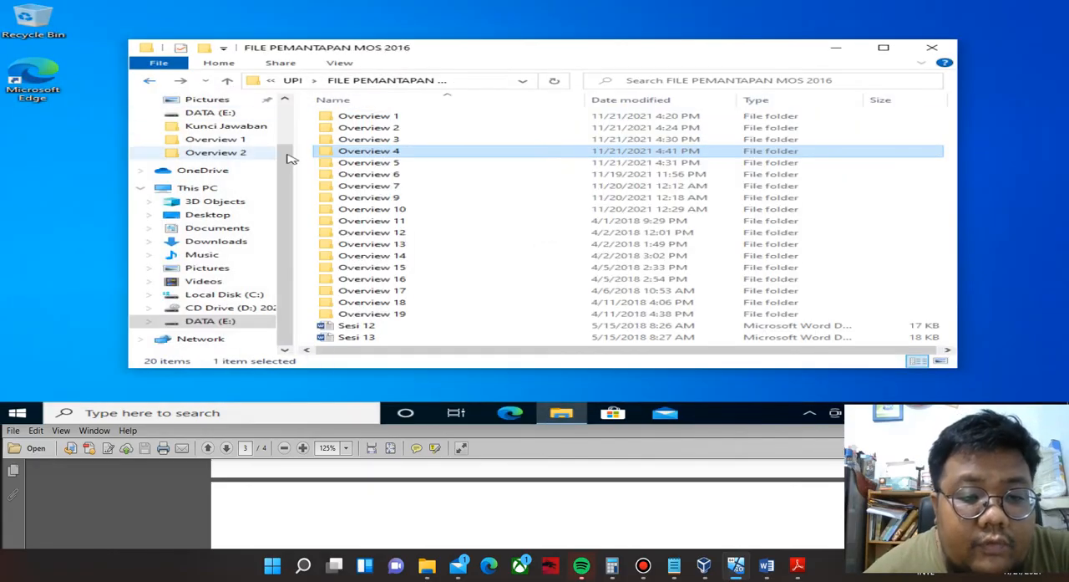
Open the Overview 5 workbook from the Overview 5 folder and read its Task 1 in the PDF.
left_click(354, 166)
double_click(356, 166)
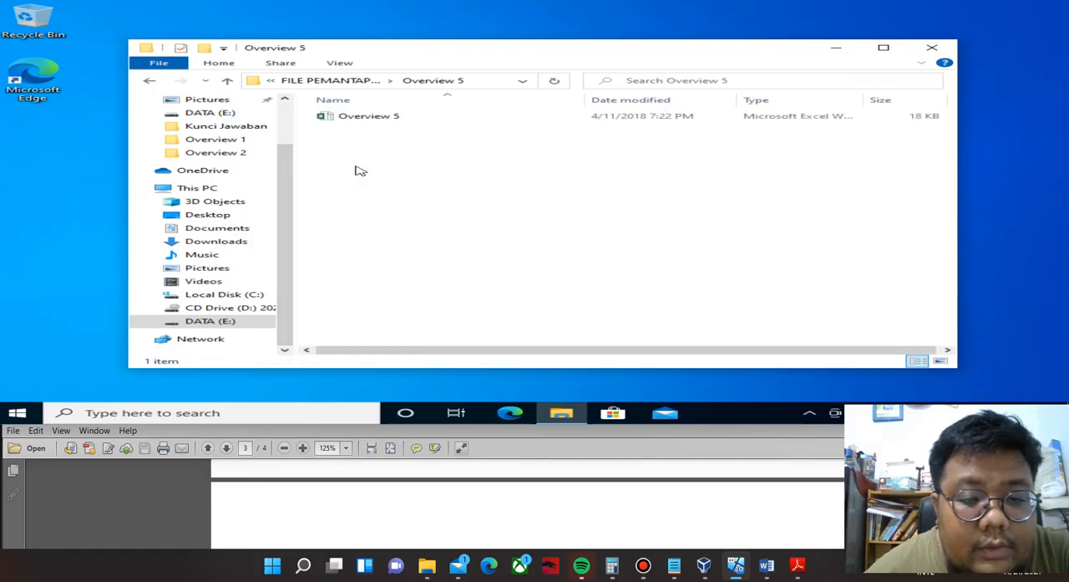
double_click(389, 119)
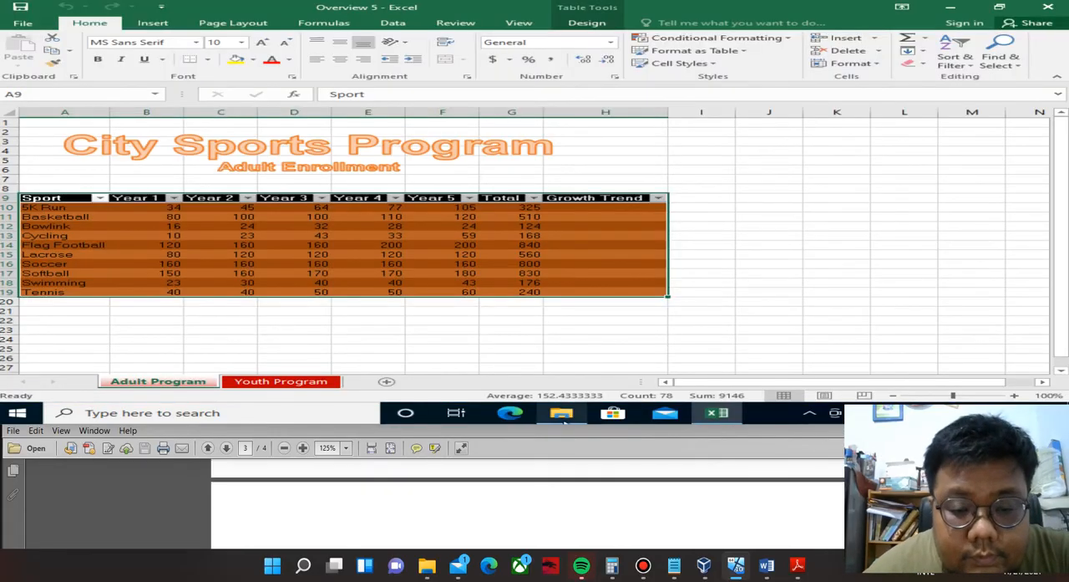
left_click(535, 501)
scroll(535, 501, "down", 4)
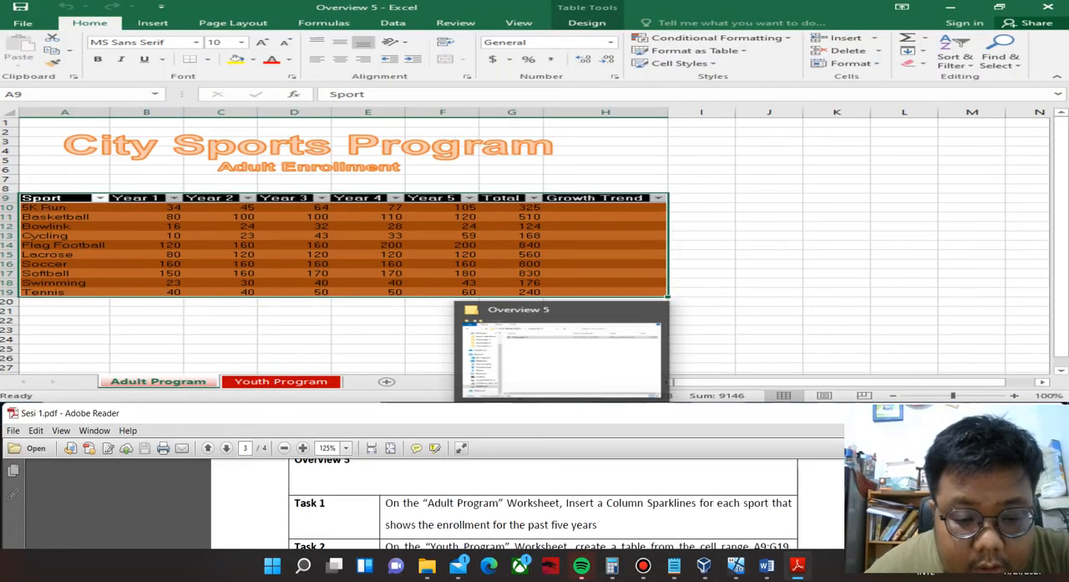
left_click(187, 383)
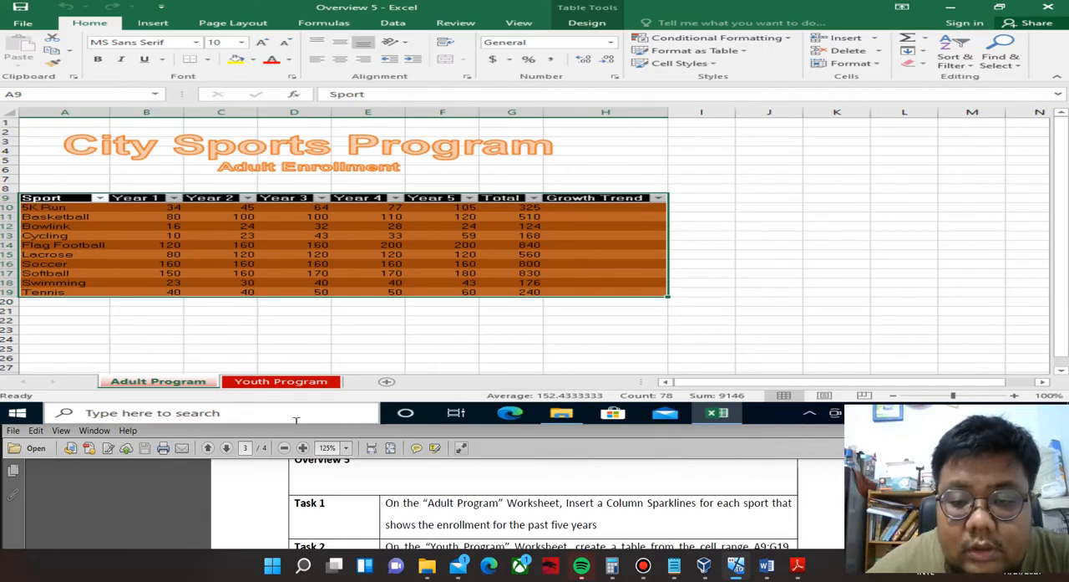
mouse_move(561, 413)
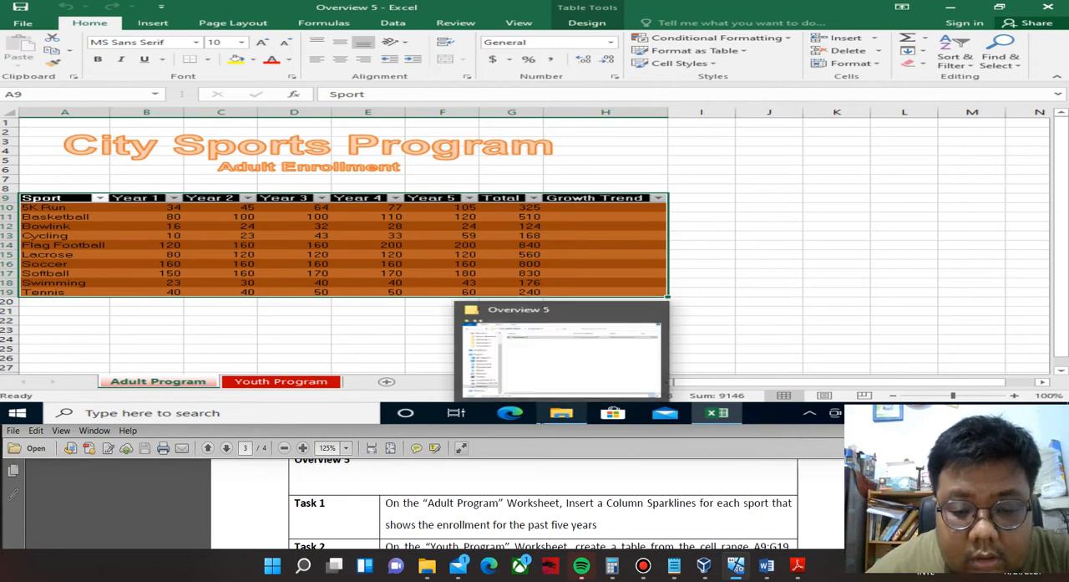
left_click_drag(507, 502, 548, 525)
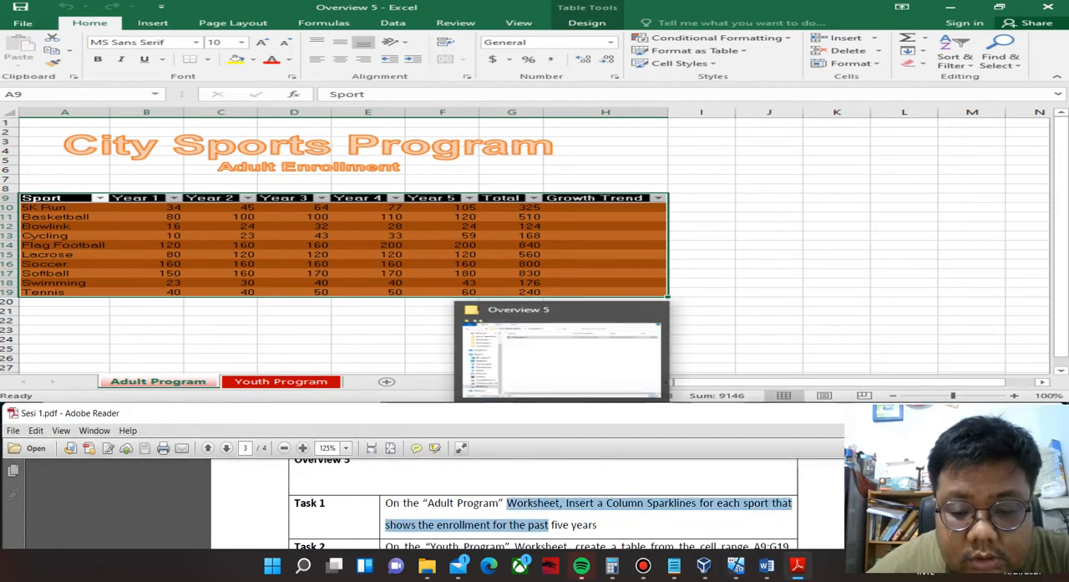
left_click(549, 524)
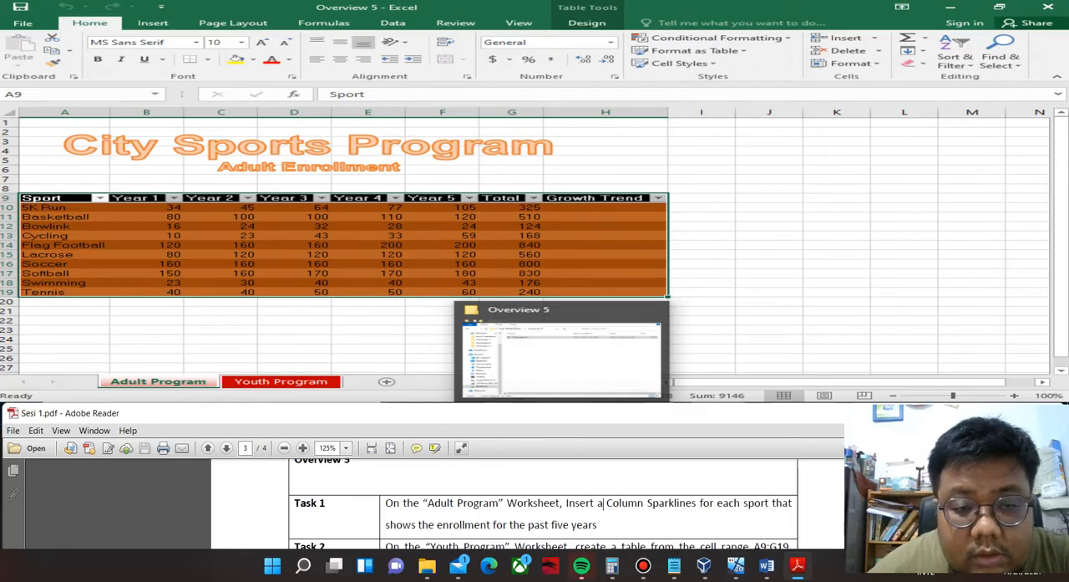
Insert a column sparkline in H10 of the Adult Program worksheet from B10:F10 and fill it down to H19.
left_click(599, 209)
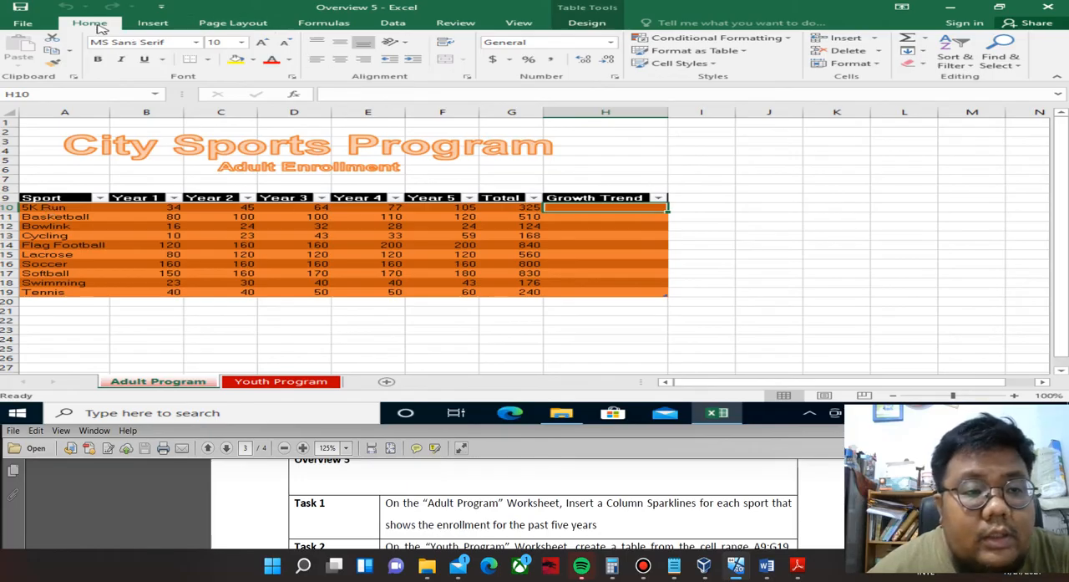
left_click(153, 25)
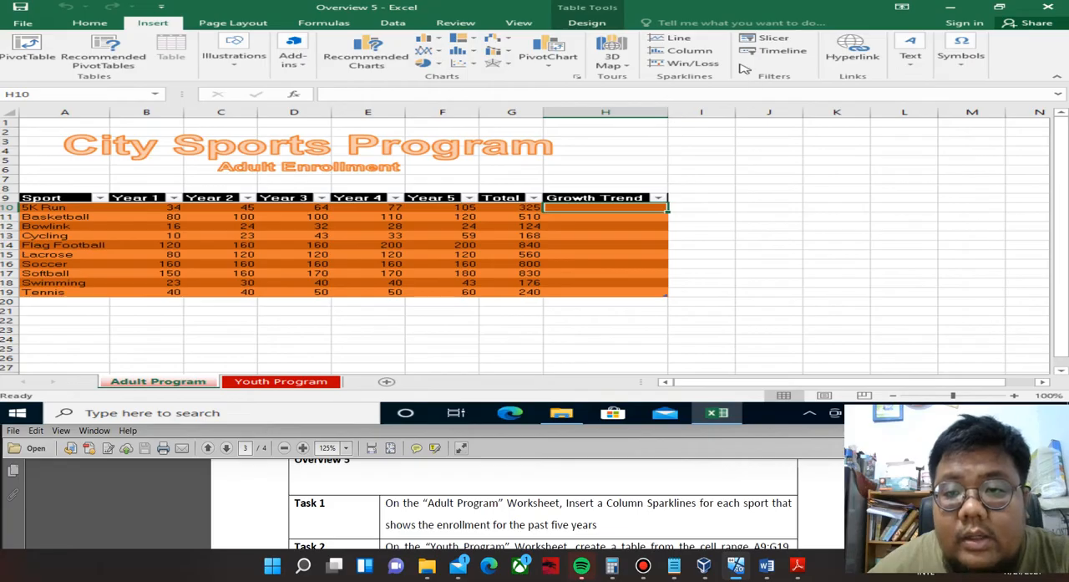
left_click(712, 52)
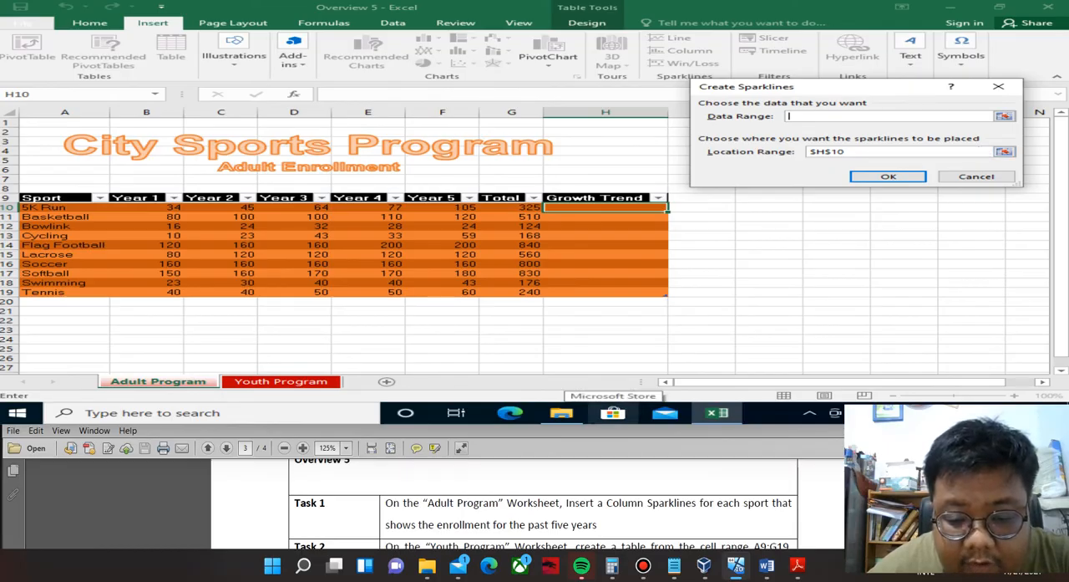
left_click(1003, 115)
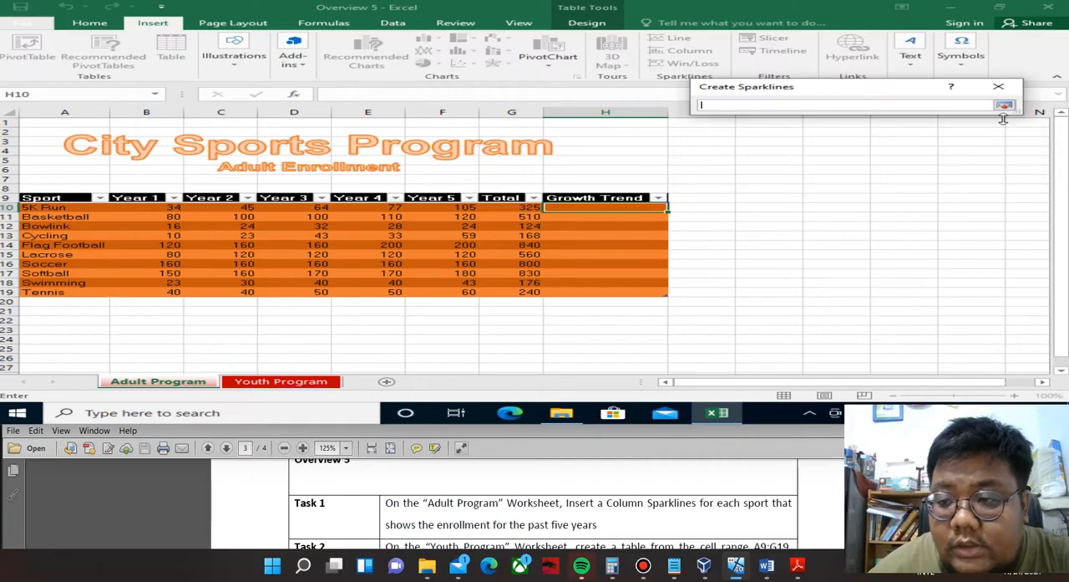
left_click(163, 208)
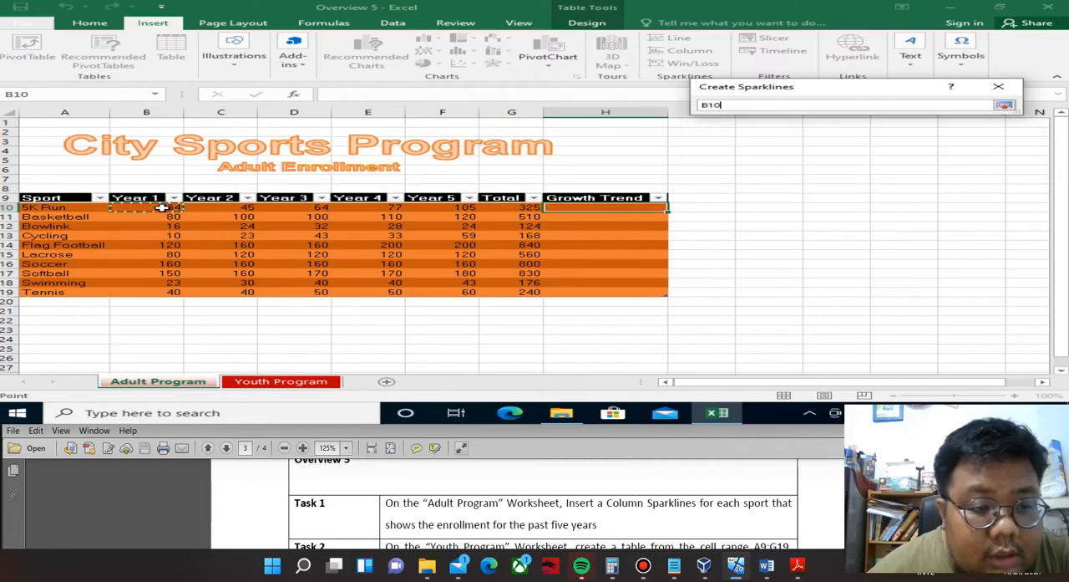
left_click_drag(163, 207, 437, 207)
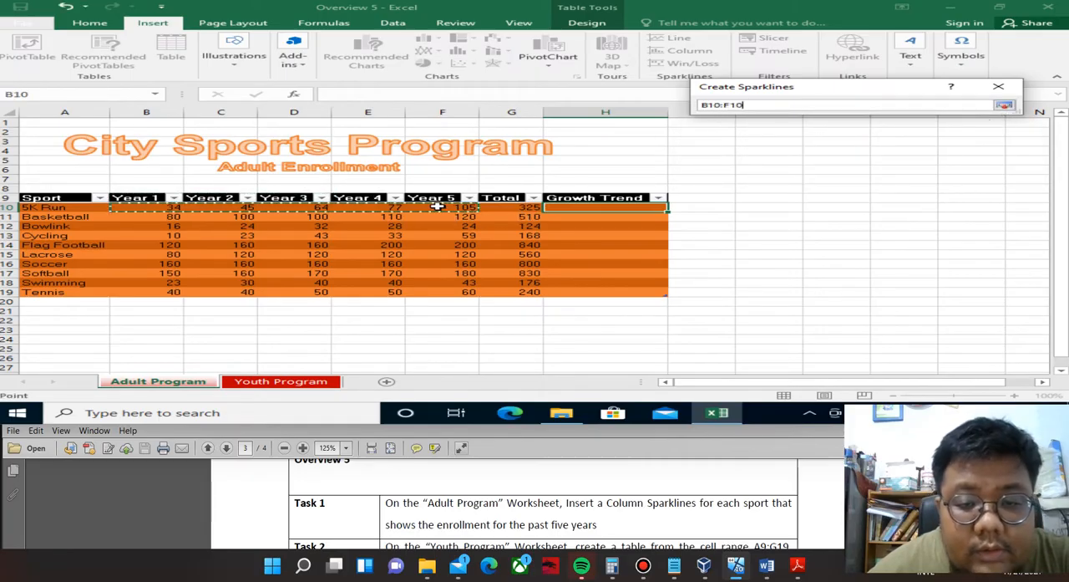
left_click(1005, 105)
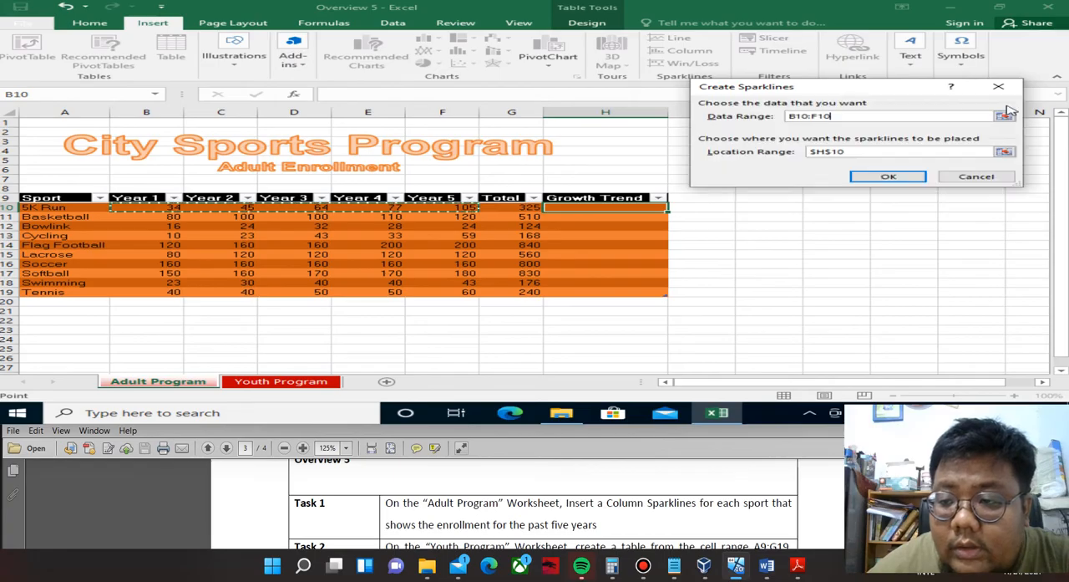
left_click(907, 175)
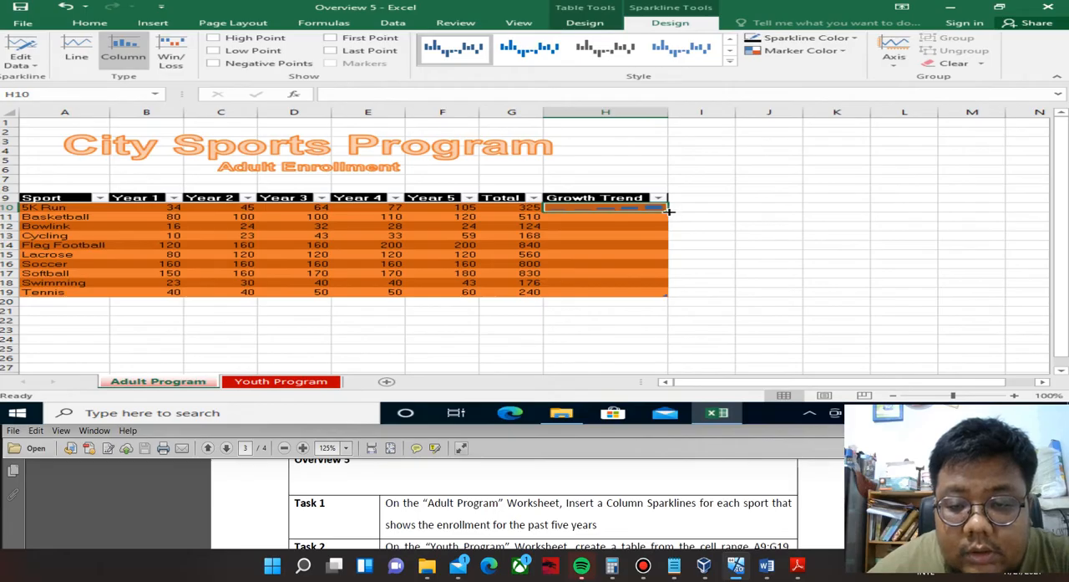
left_click_drag(668, 211, 658, 293)
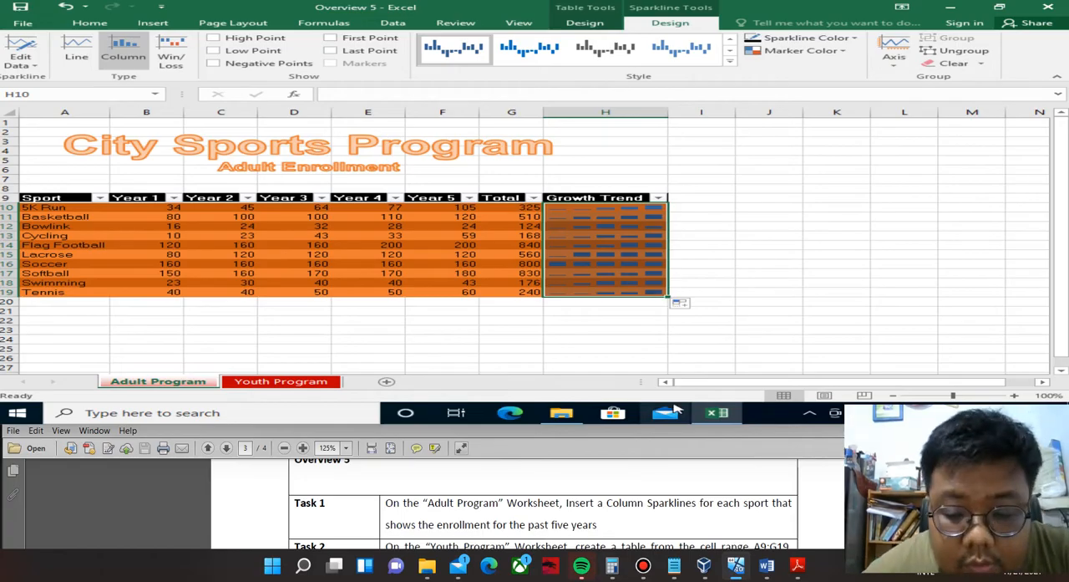
Read Task 2 in the PDF and create a table from A9:G19 on the Youth Program worksheet, with row 9 as headers.
left_click(675, 485)
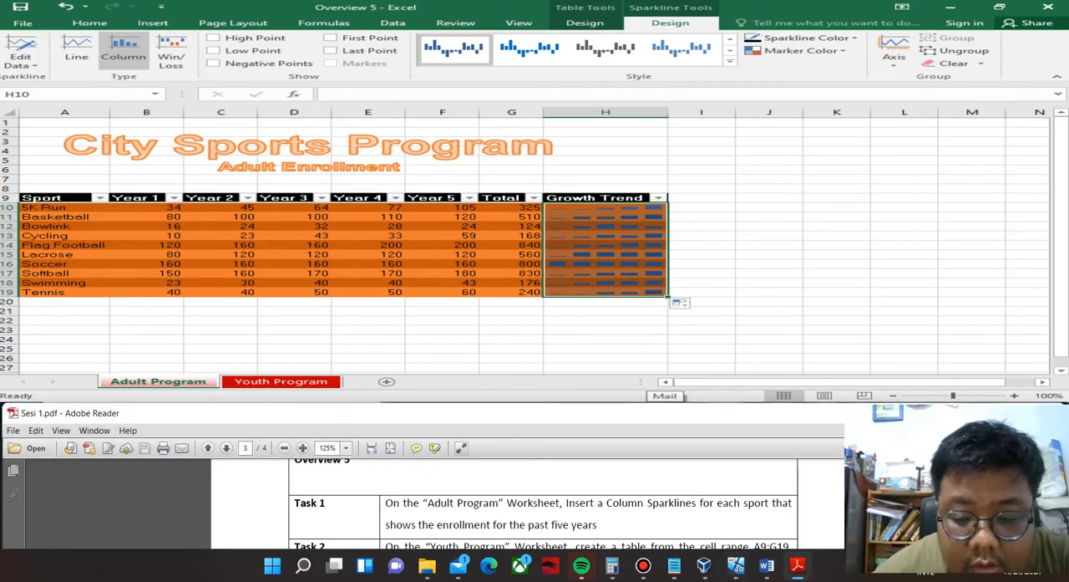
scroll(543, 502, "down", 1)
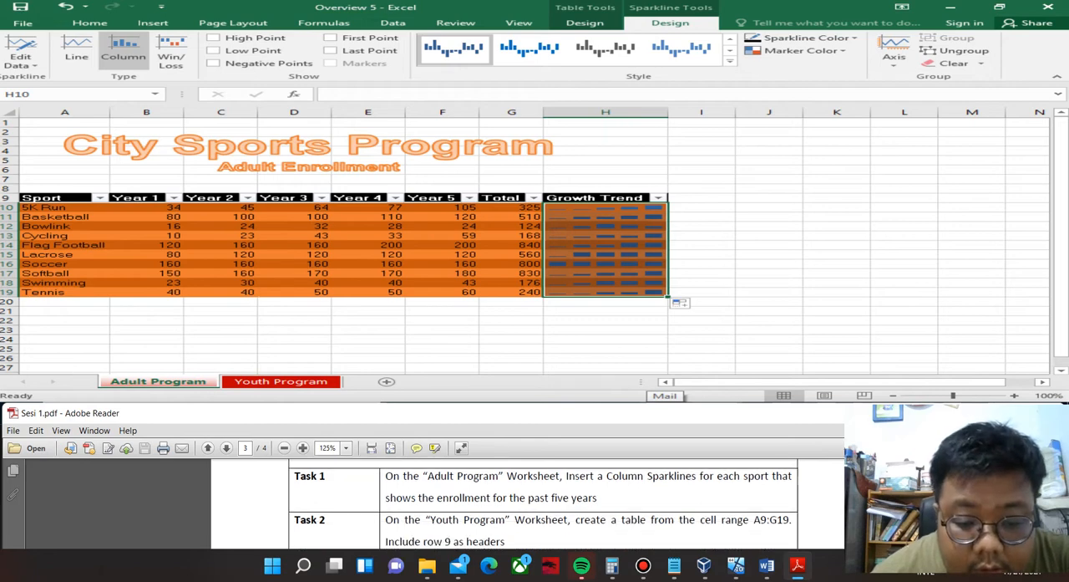
left_click(284, 381)
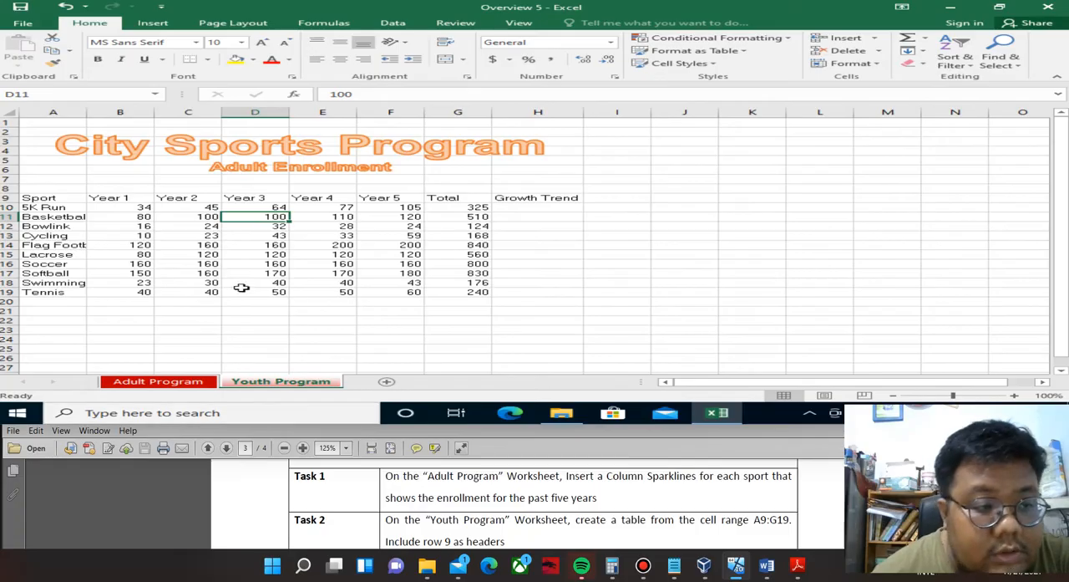
left_click(26, 94)
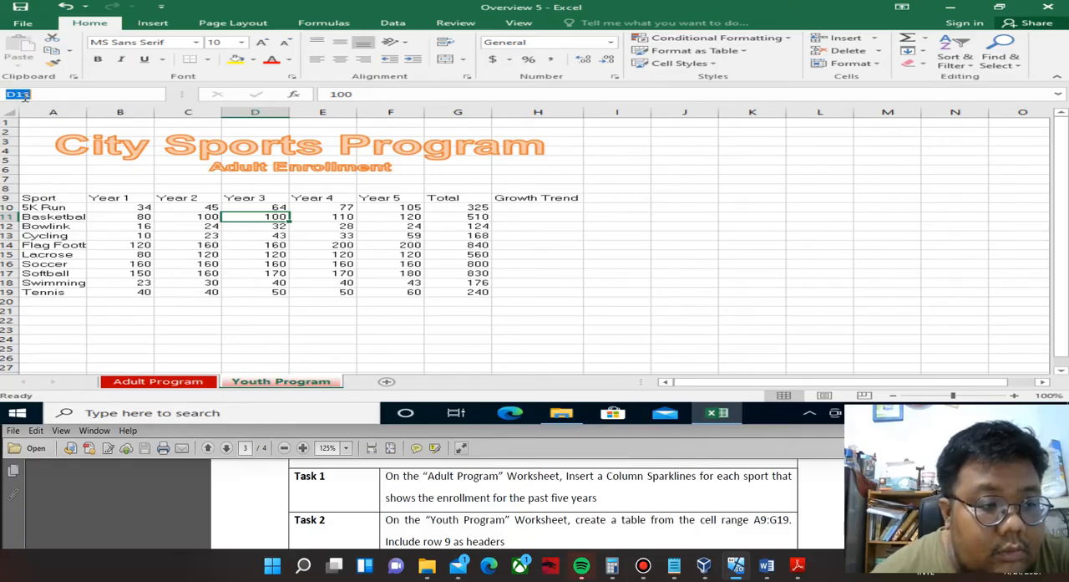
type("a9:g")
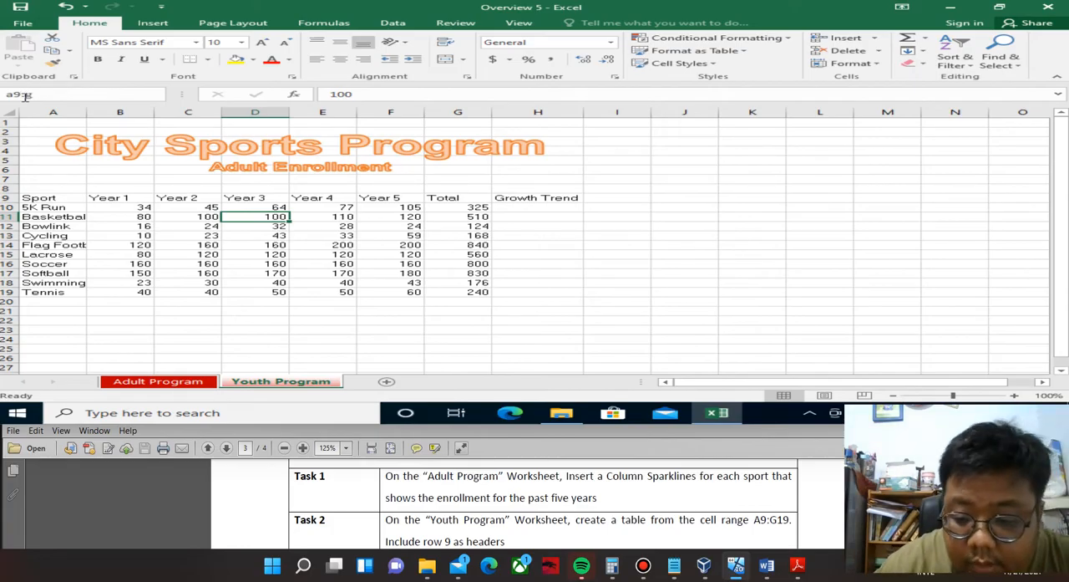
type("19")
key("Return")
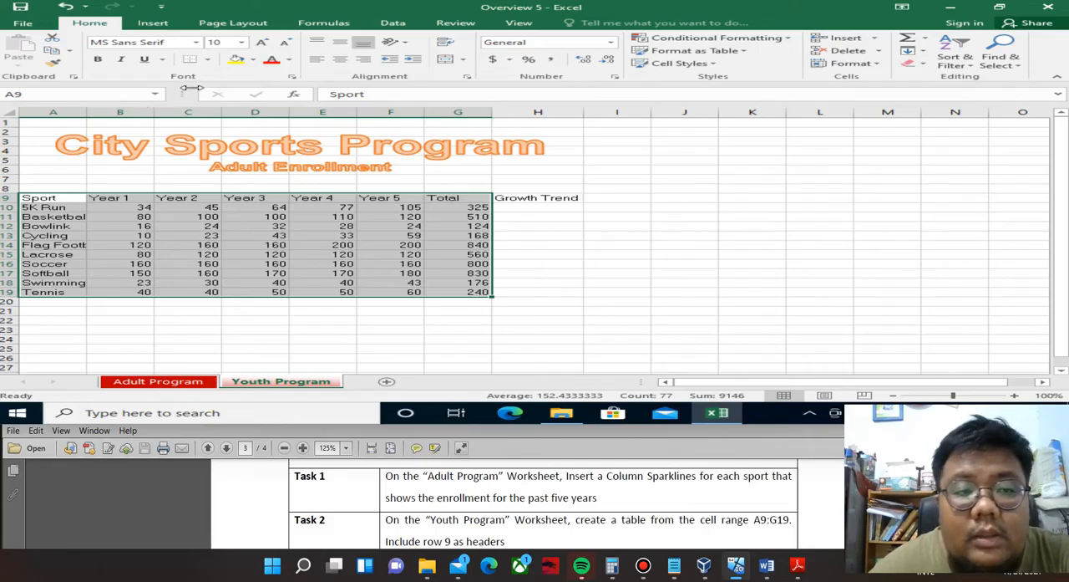
left_click(153, 23)
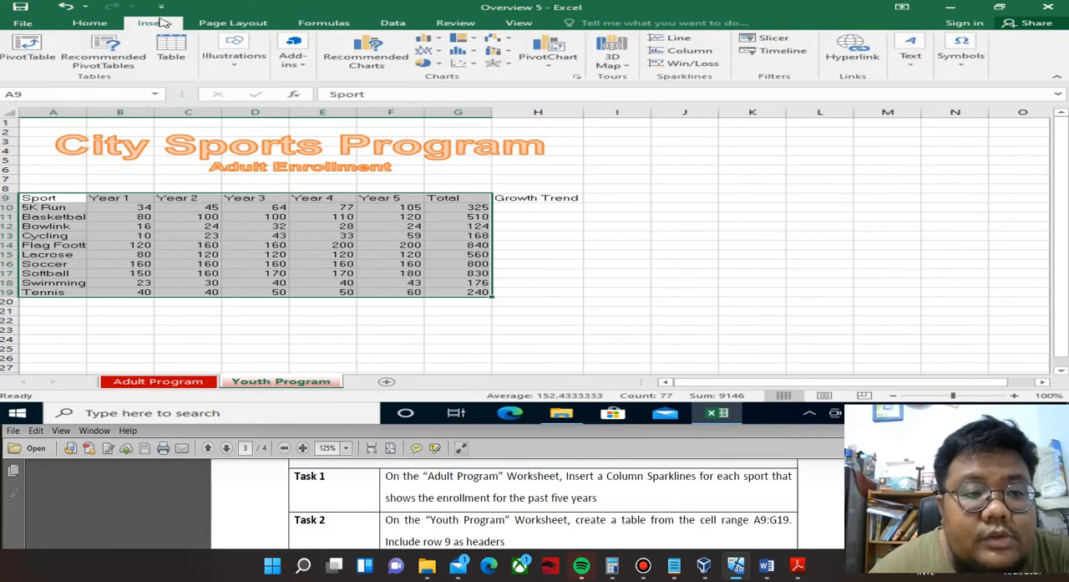
left_click(178, 60)
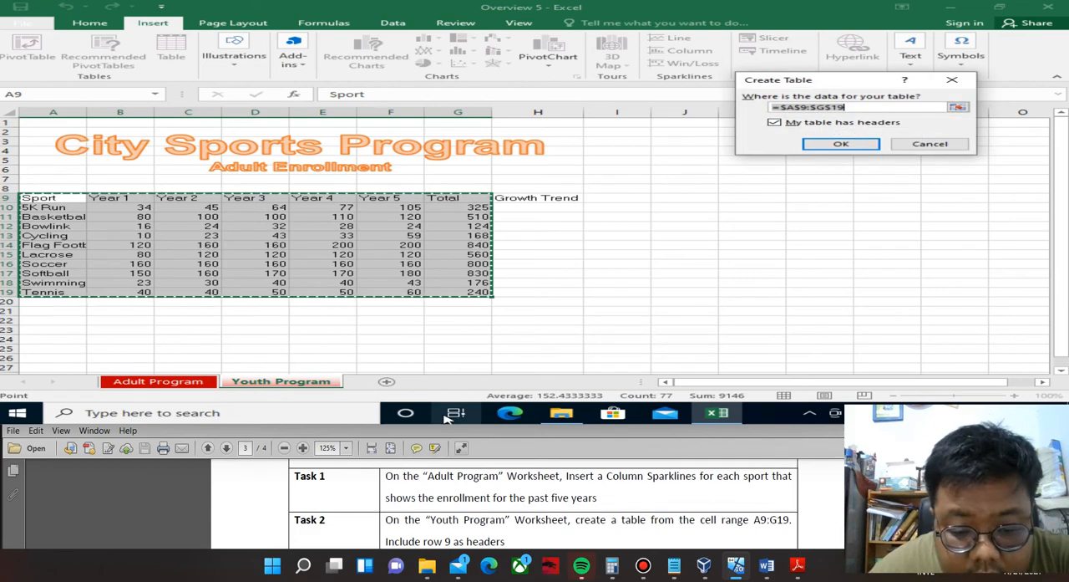
left_click(850, 142)
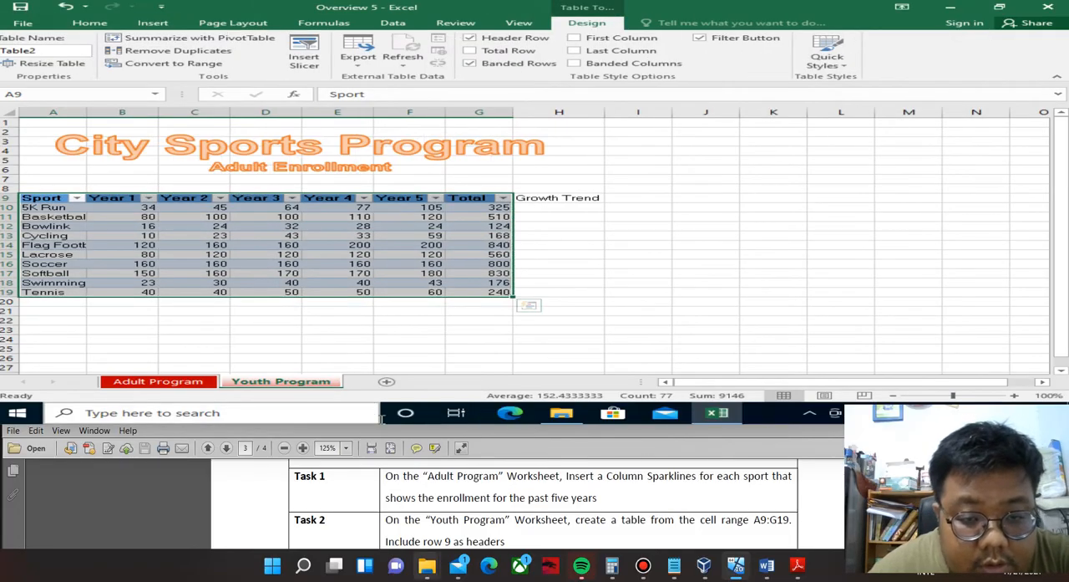
Read Task 3 in the PDF and unhide the Summary worksheet.
left_click(798, 564)
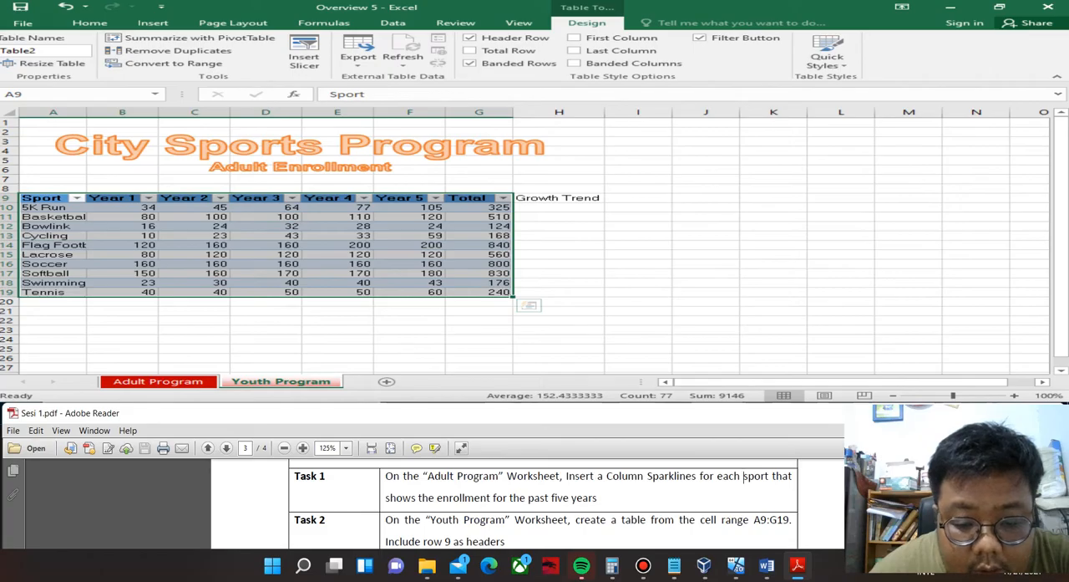
scroll(743, 478, "down", 2)
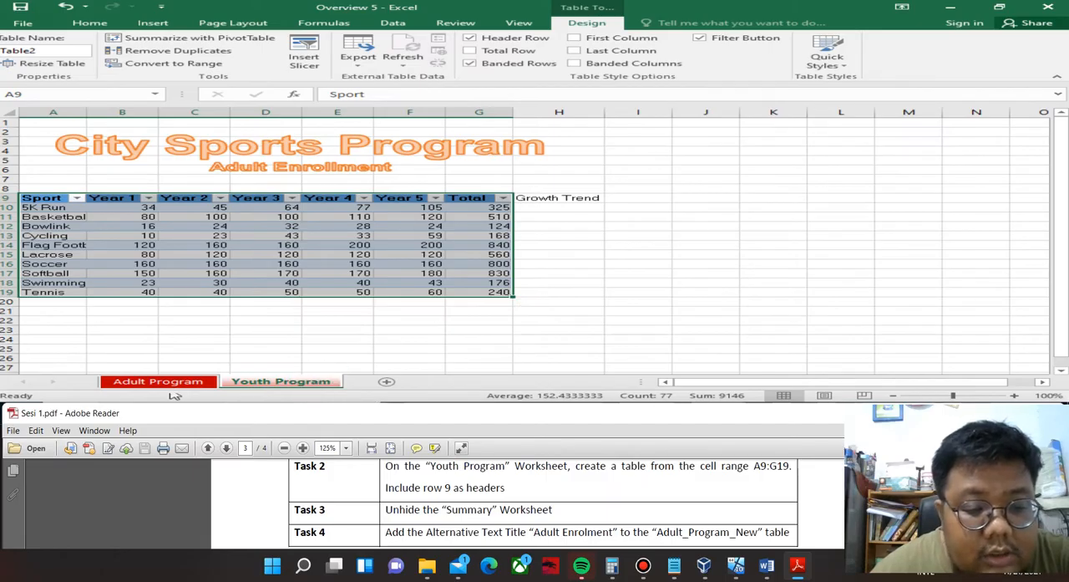
right_click(299, 381)
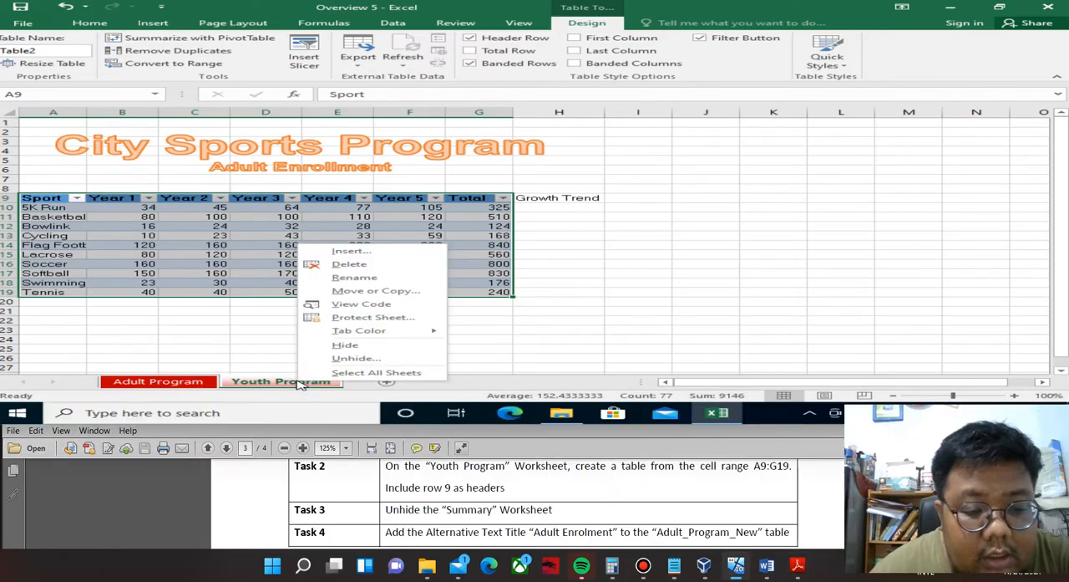
left_click(355, 359)
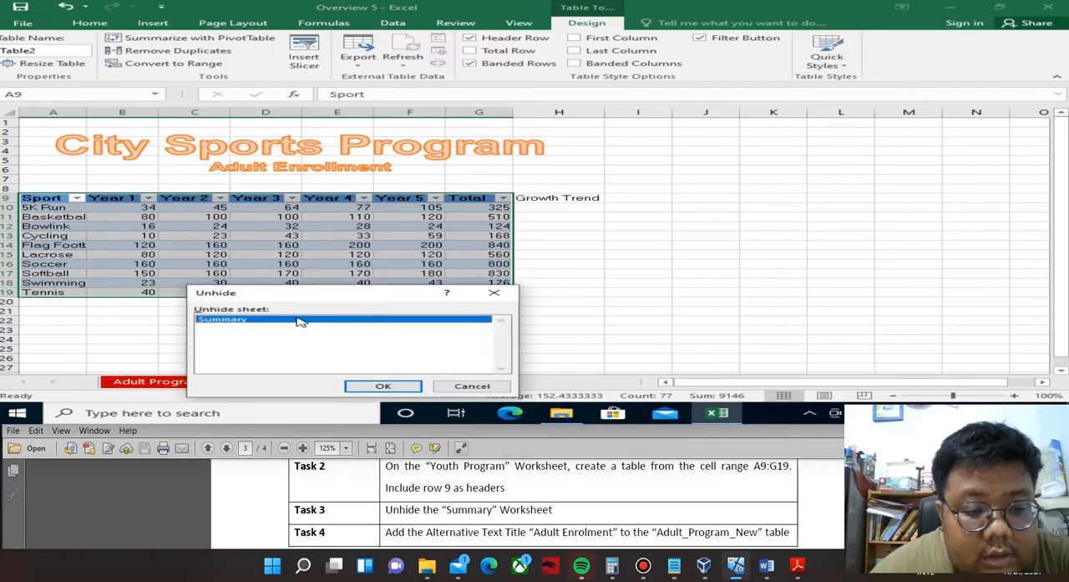
left_click(382, 385)
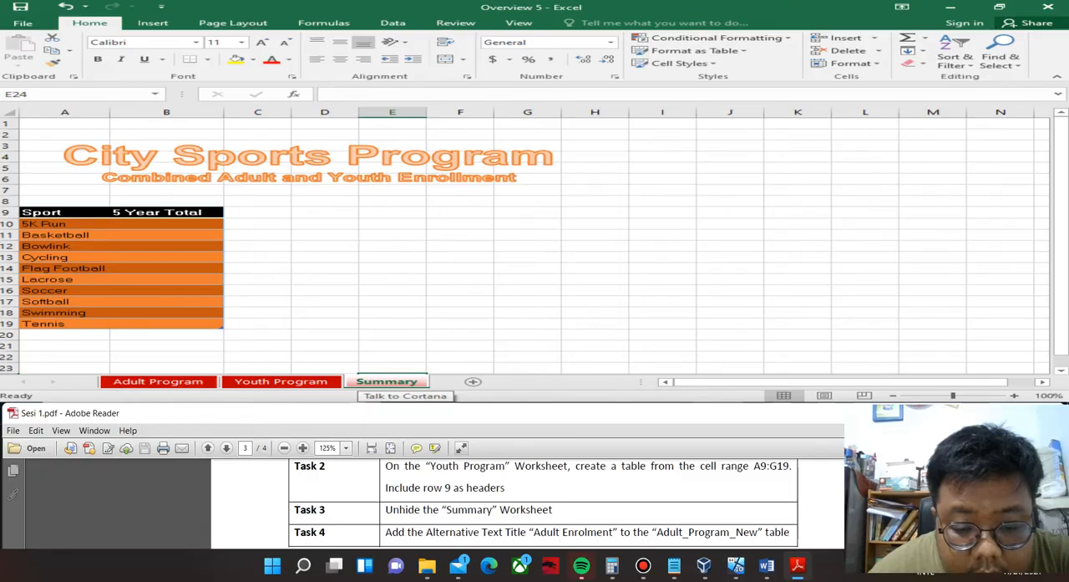
Read Task 4 in the PDF and add the alternative text title "Adult Enrollment" to the Adult_Program_New table.
scroll(561, 504, "down", 1)
scroll(560, 506, "up", 1)
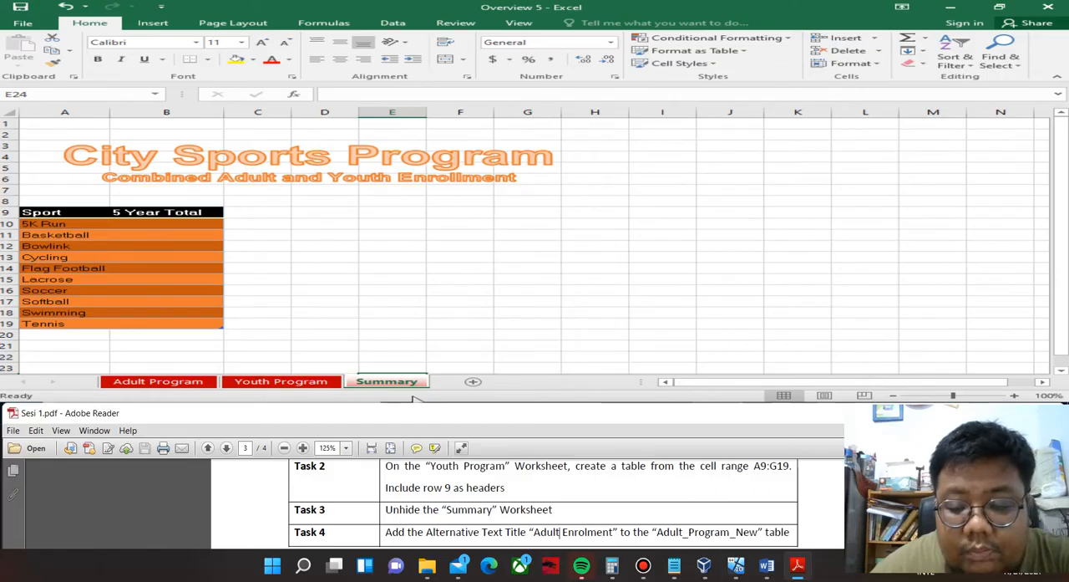
left_click(161, 96)
left_click(156, 94)
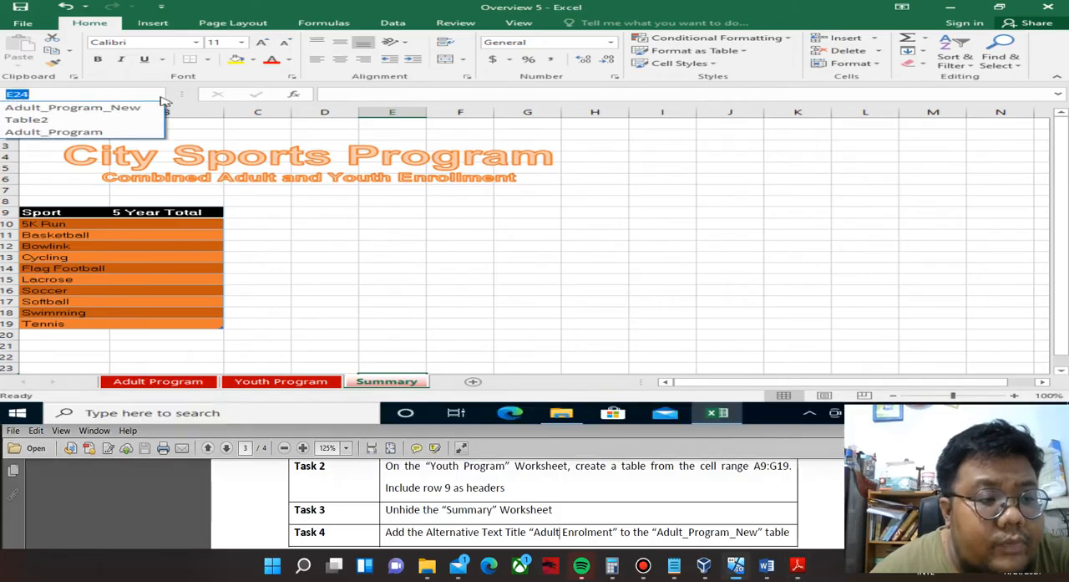
left_click(134, 109)
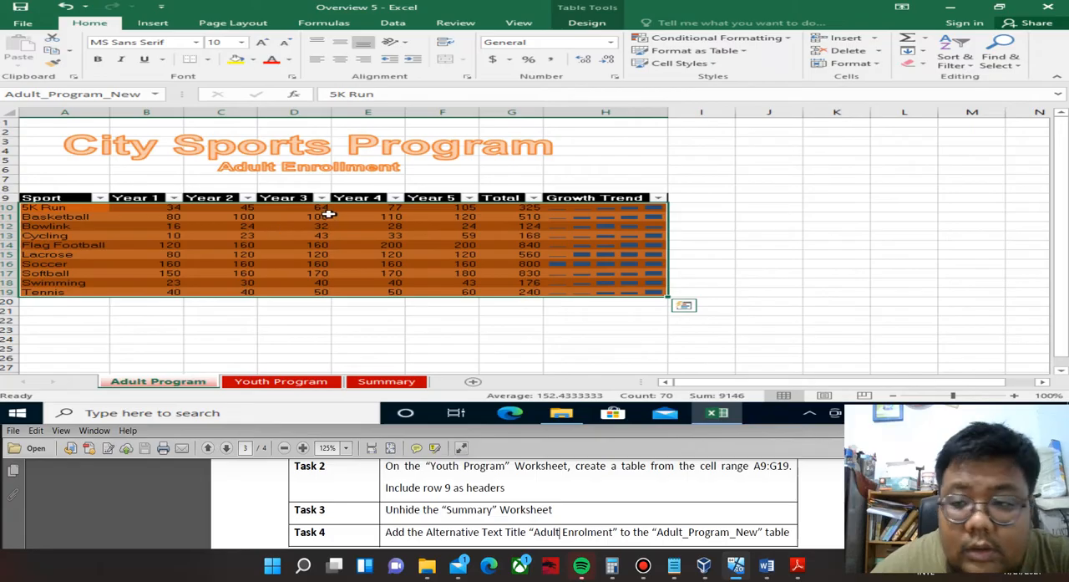
right_click(350, 235)
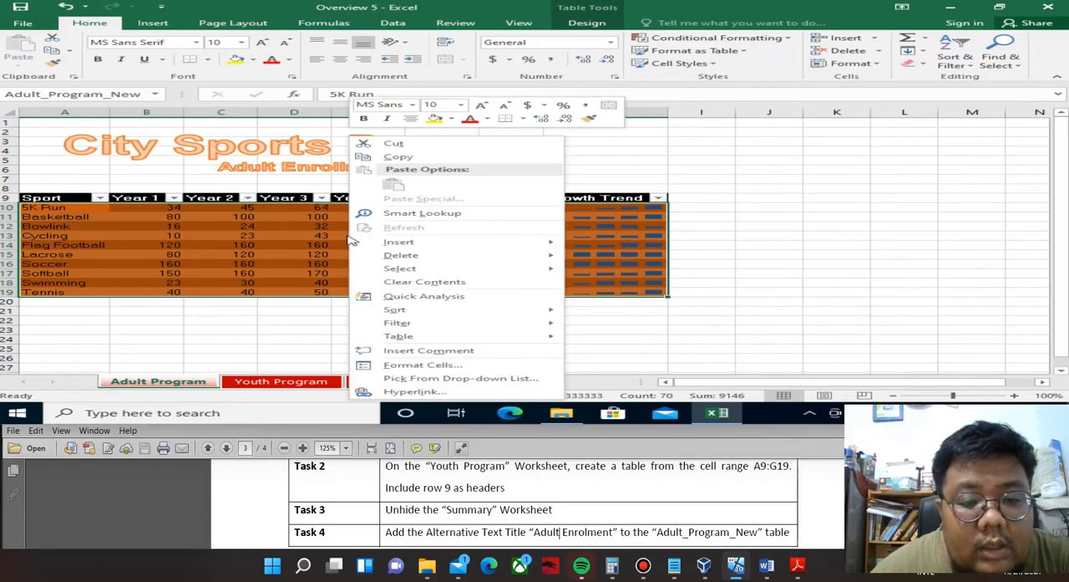
mouse_move(465, 335)
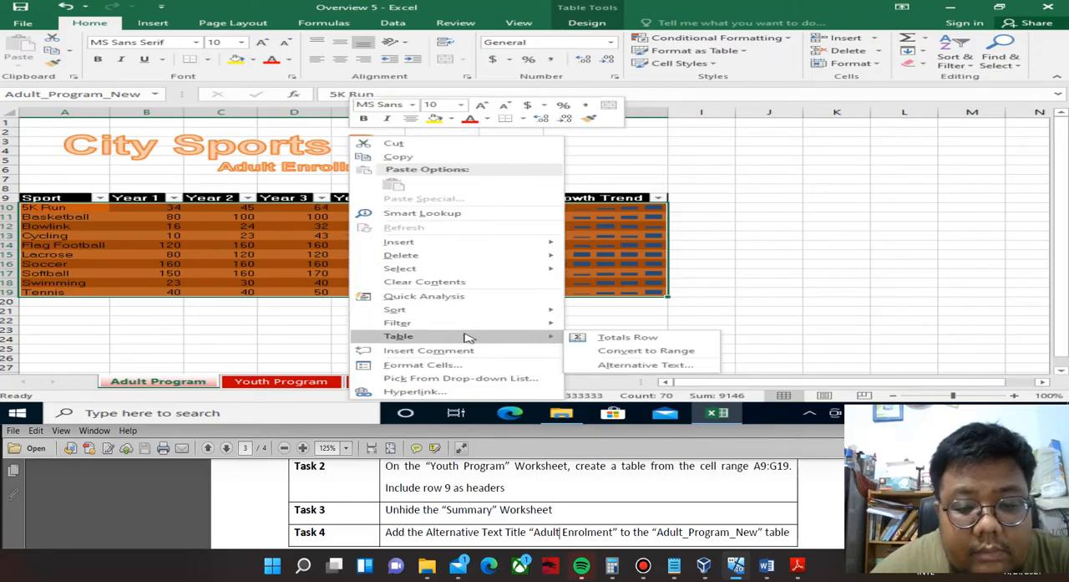
left_click(643, 366)
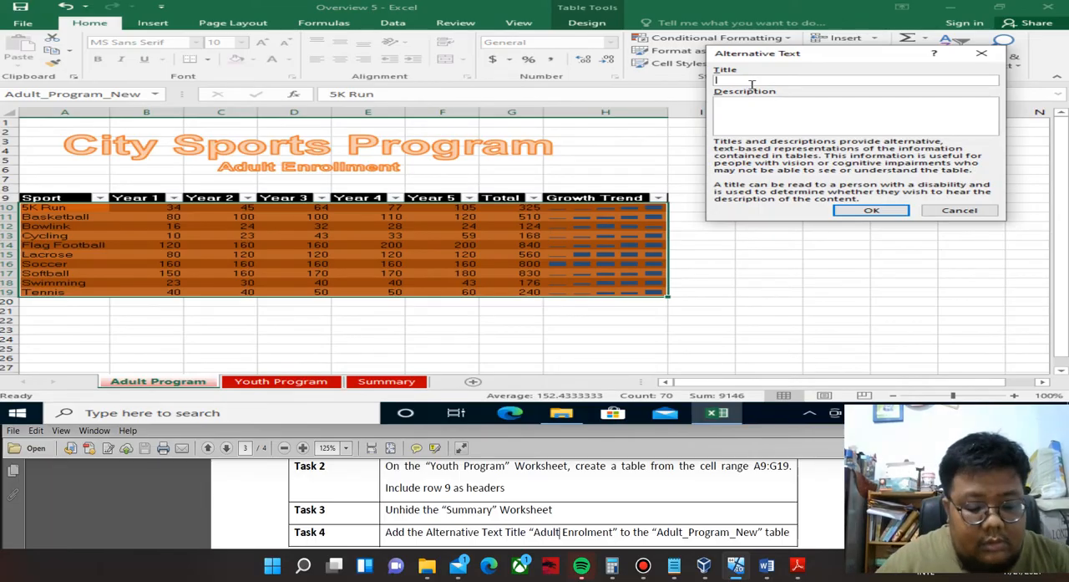
type("Adult Enrollment")
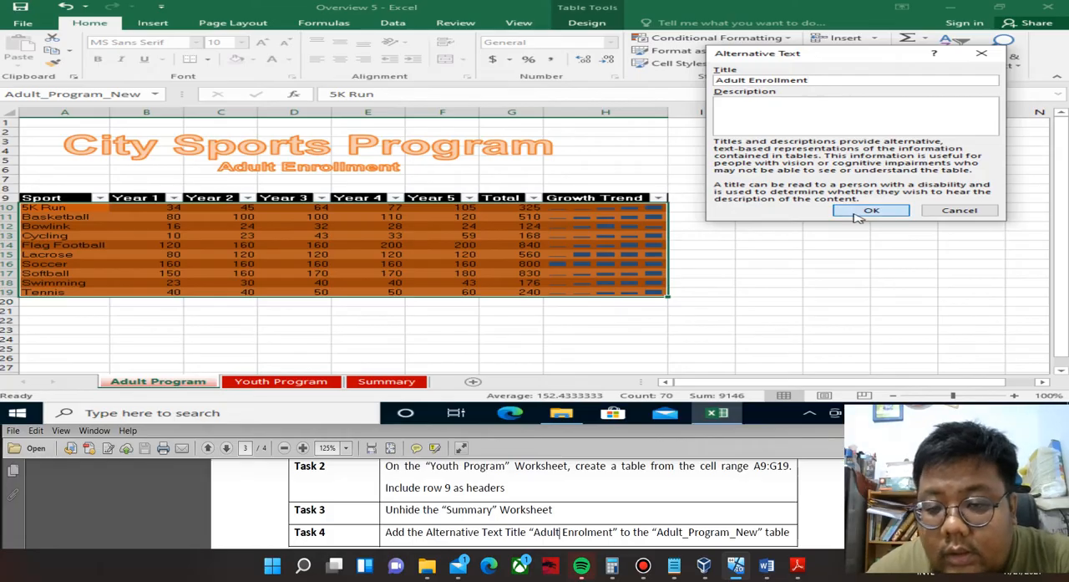
left_click(861, 207)
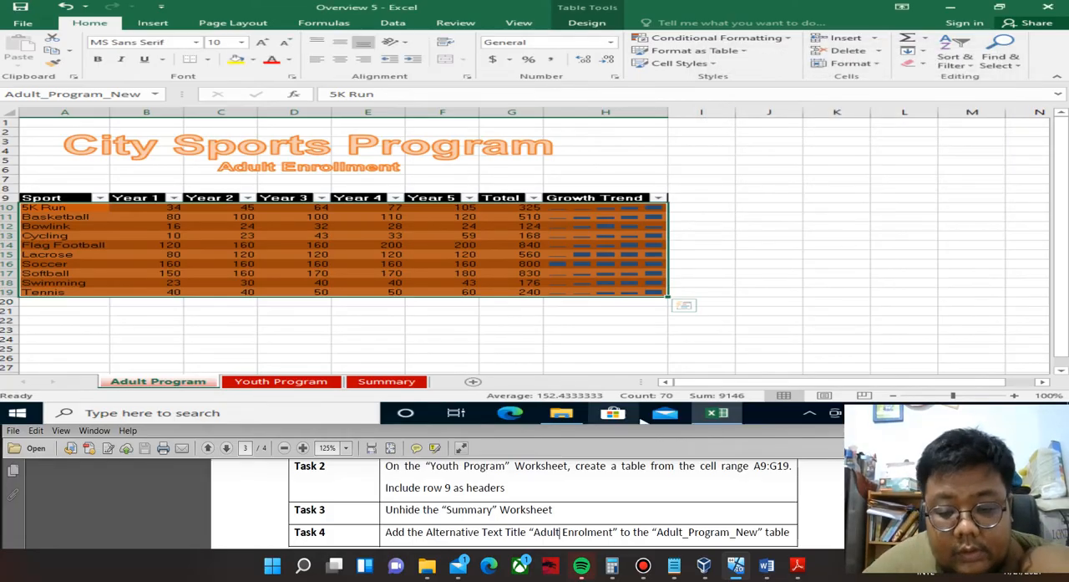
Close the Overview 5 workbook without saving and open the Overview 6 workbook from the Overview 6 folder.
scroll(543, 501, "down", 2)
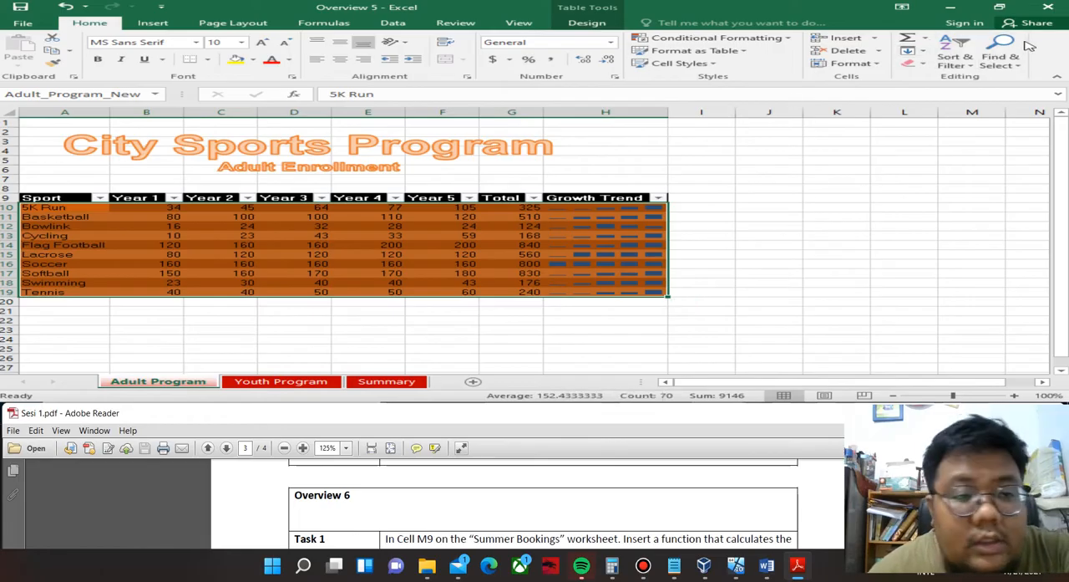
left_click(1049, 6)
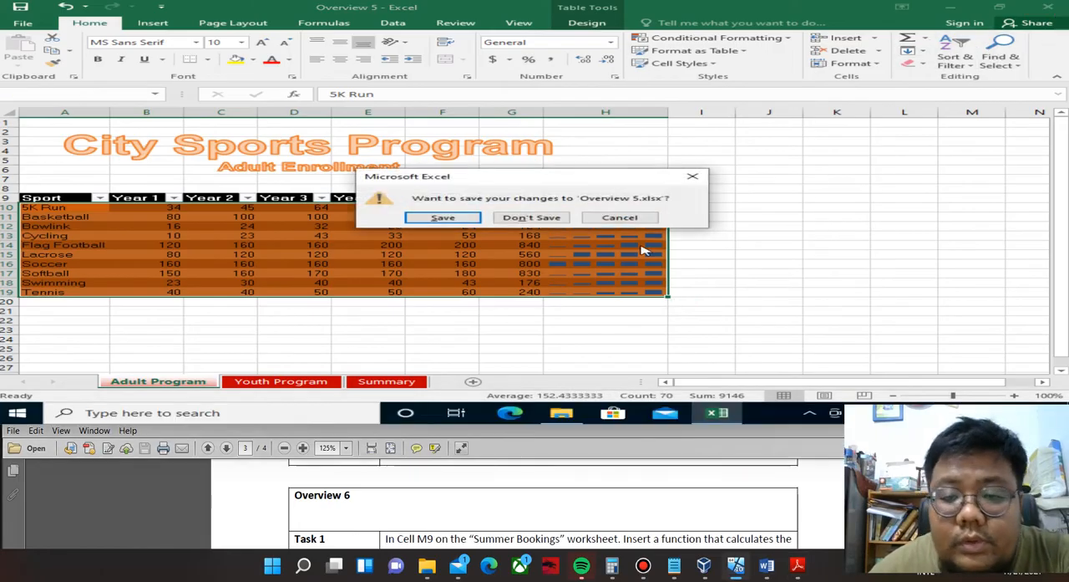
left_click(532, 218)
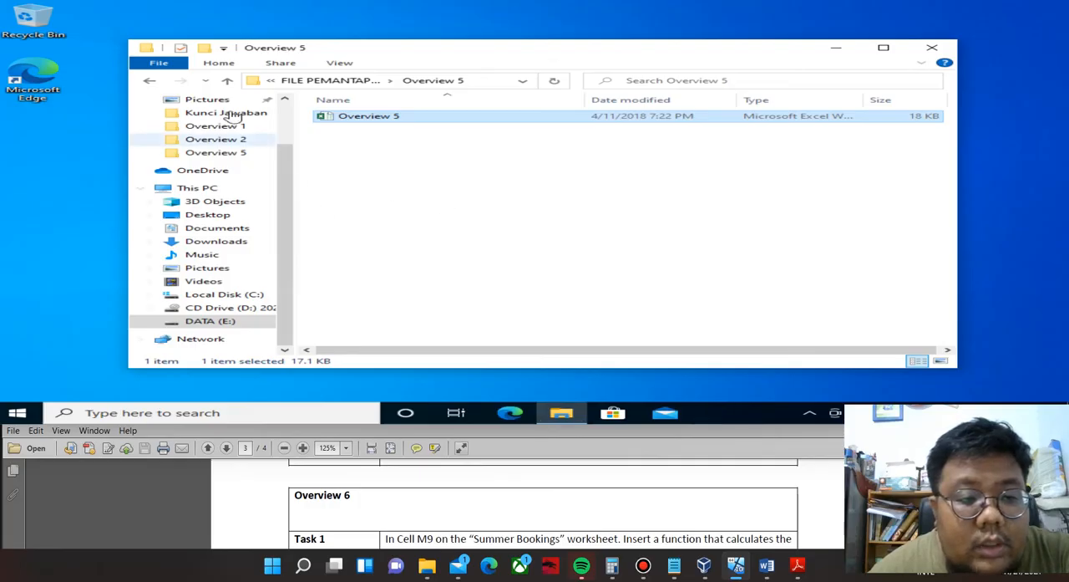
left_click(149, 81)
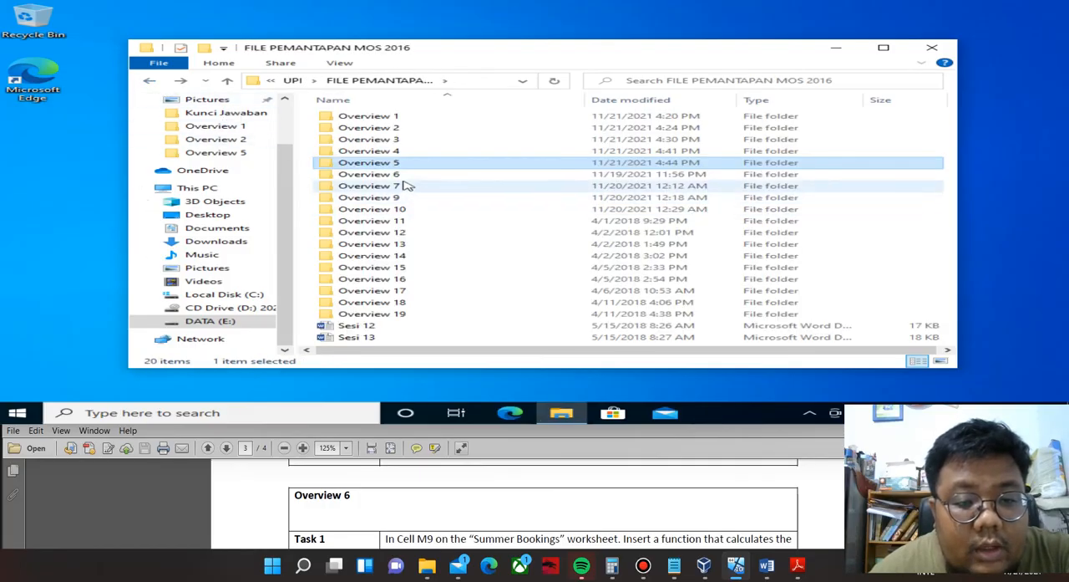
double_click(399, 175)
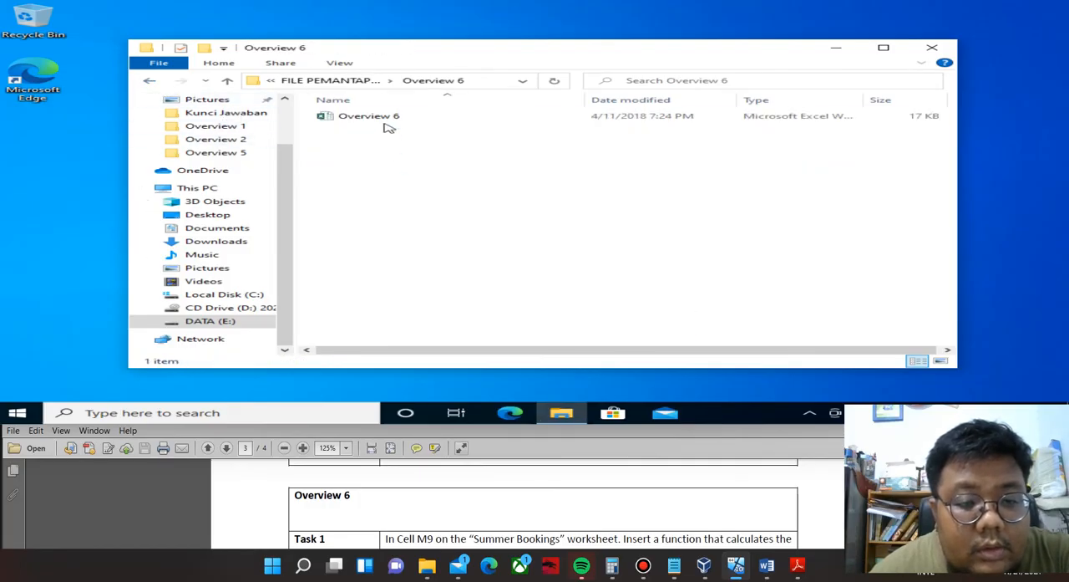
double_click(386, 119)
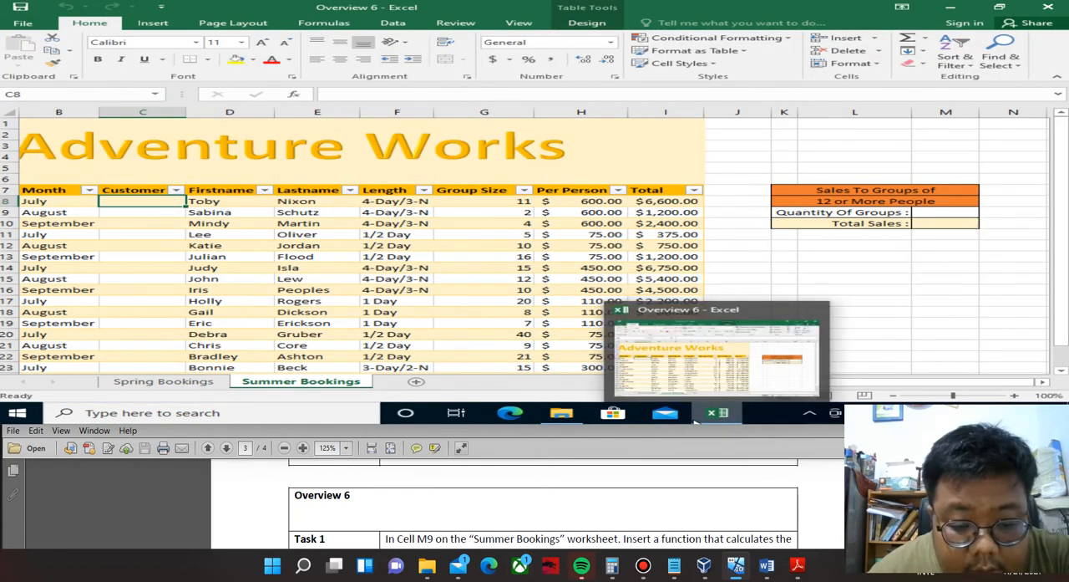
Read Overview 6 Task 1 in the PDF and start a COUNTIF function in M9 of the Summer Bookings worksheet.
scroll(483, 512, "down", 1)
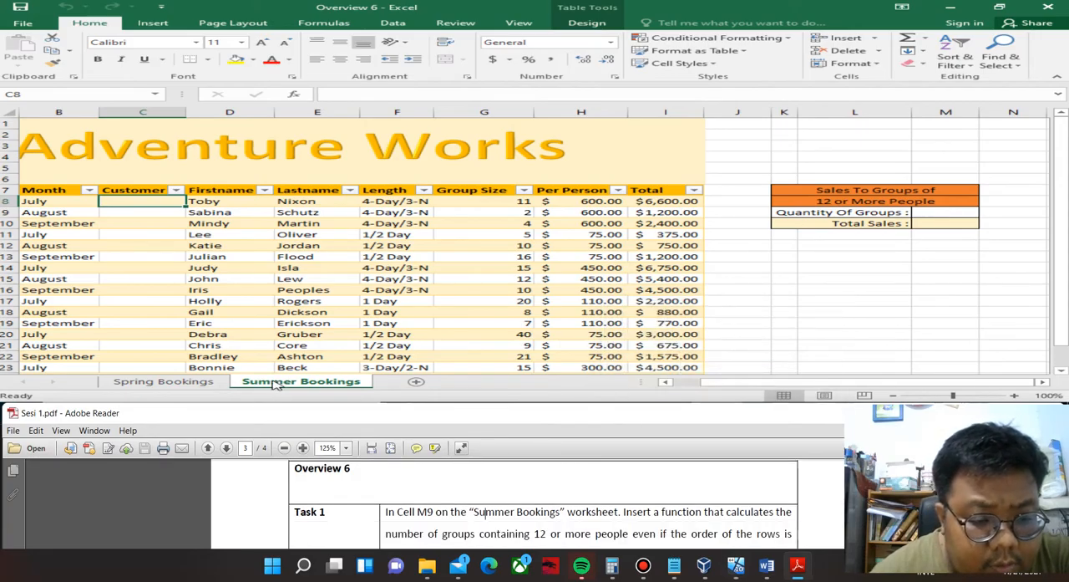
left_click(922, 213)
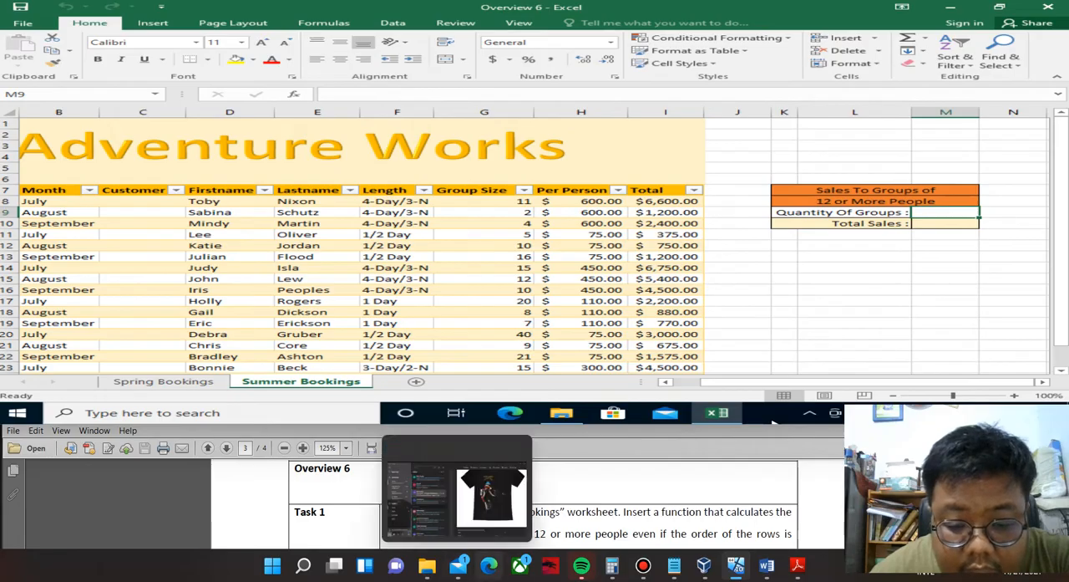
scroll(543, 501, "down", 1)
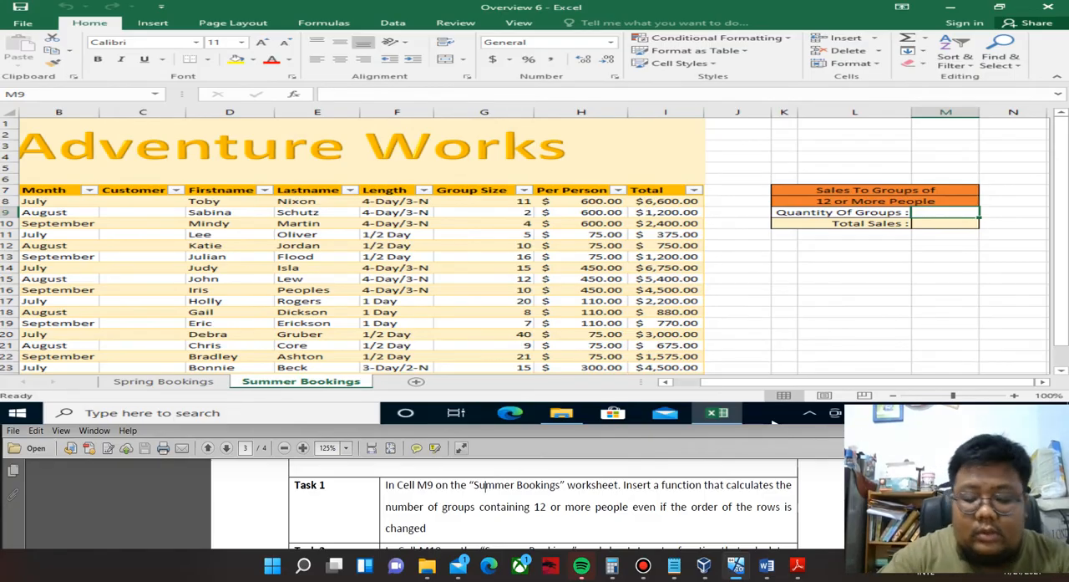
type("=coun")
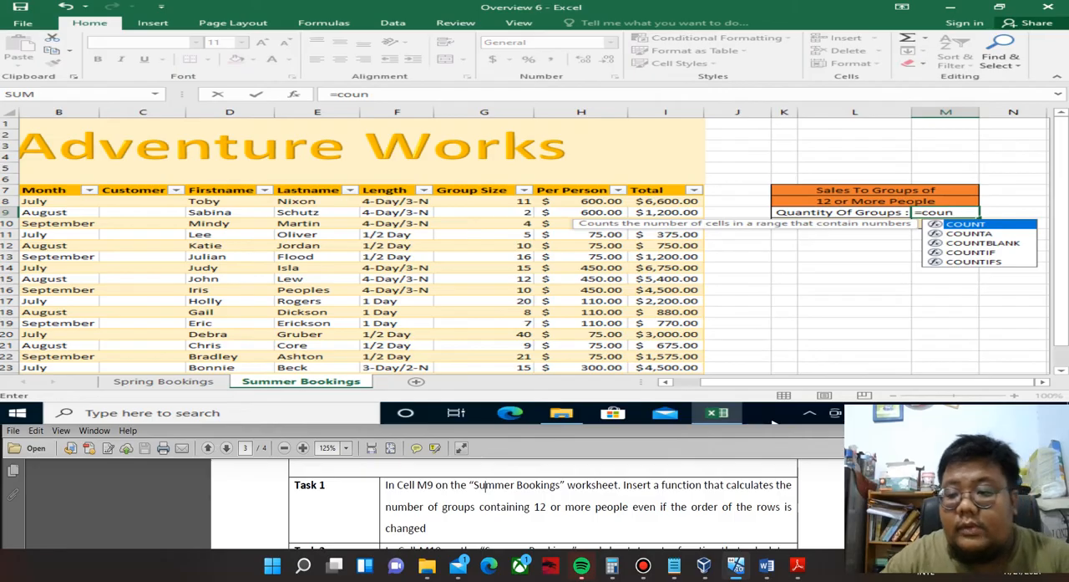
key("Down")
key("Down")
key("Down")
key("Tab")
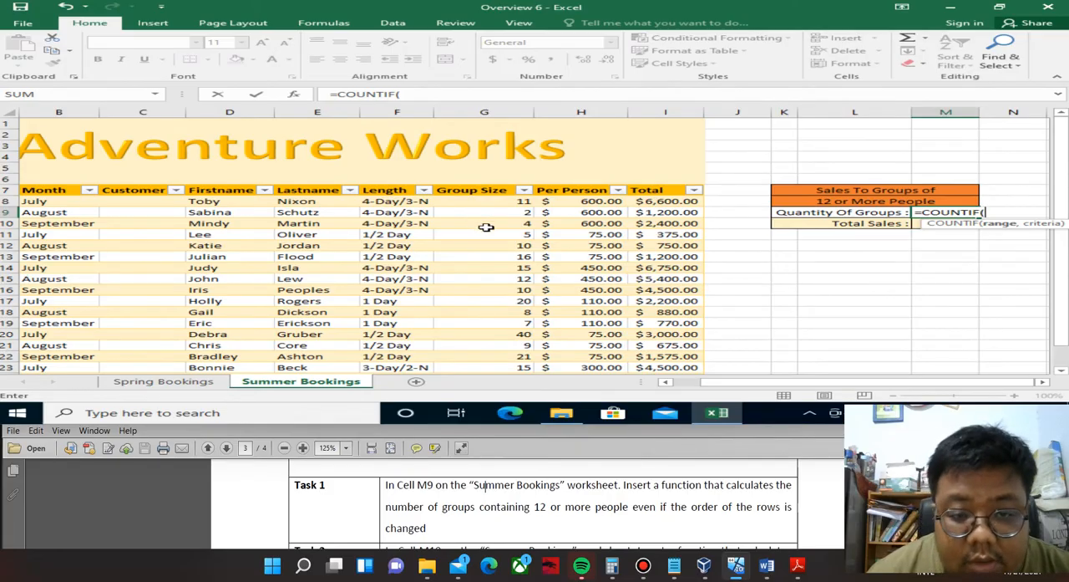
Complete the COUNTIF function in M9 with the Group Size range G8:G24 and the criterion ">=12".
left_click_drag(477, 191, 479, 240)
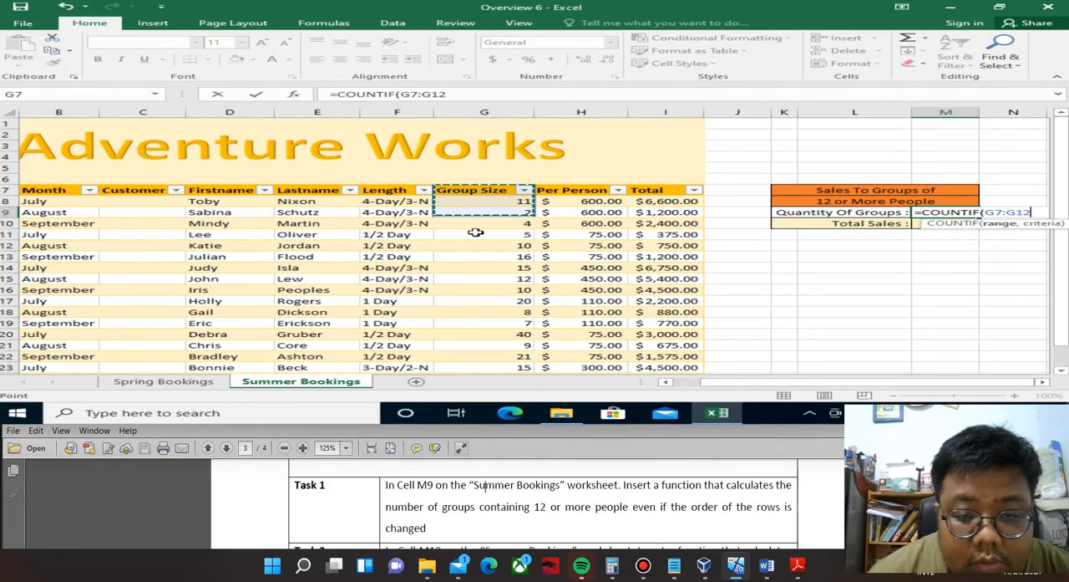
left_click(477, 200)
left_click_drag(476, 200, 483, 291)
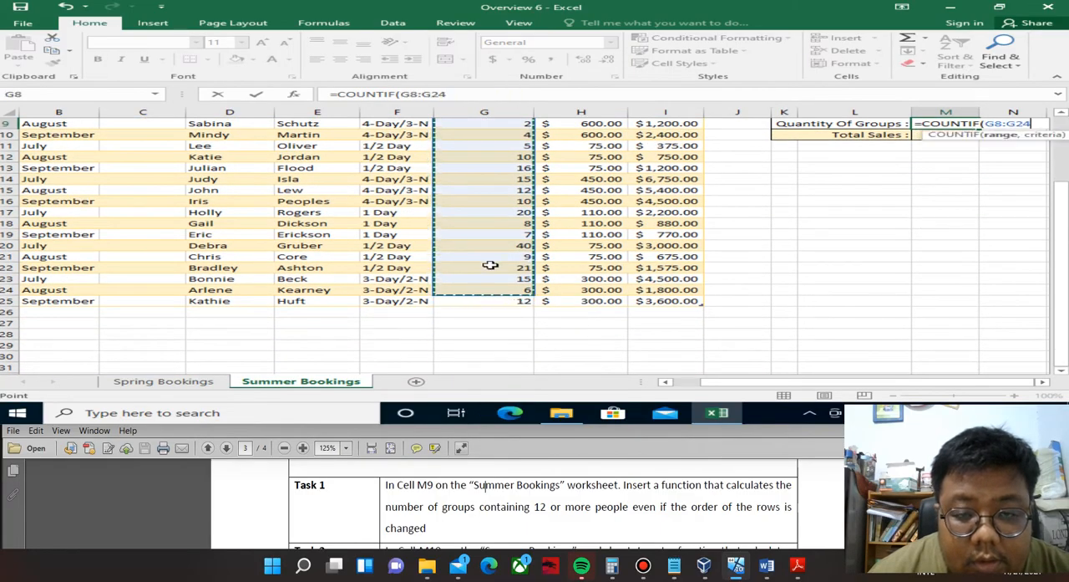
left_click(461, 95)
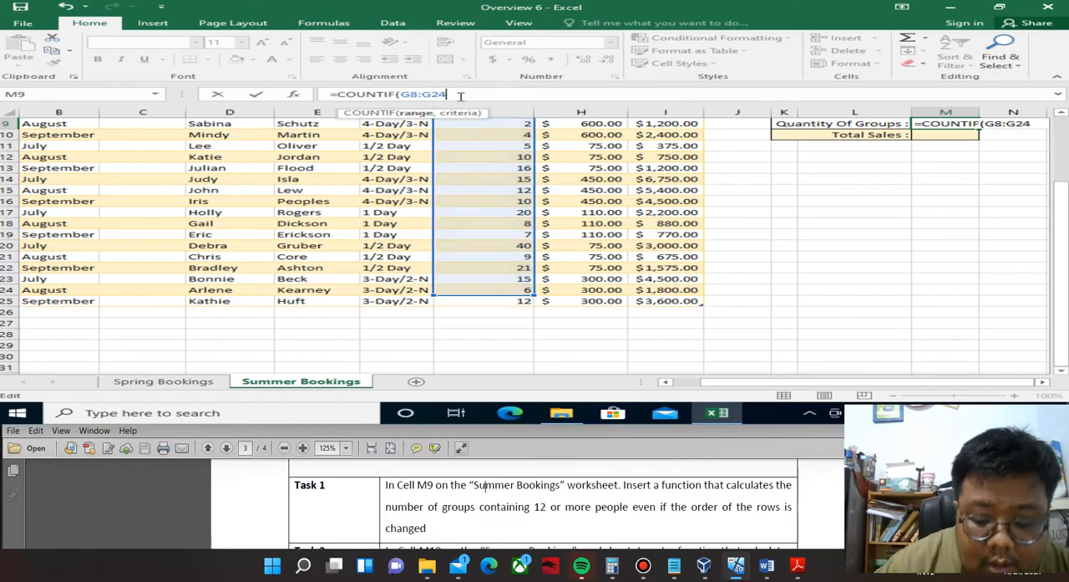
type(",")
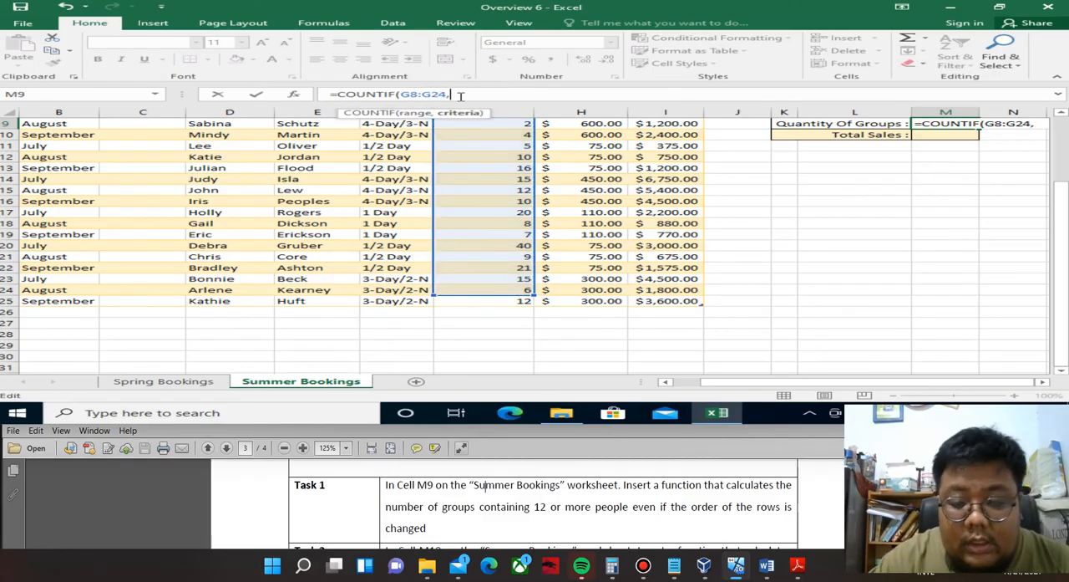
type("\"\"")
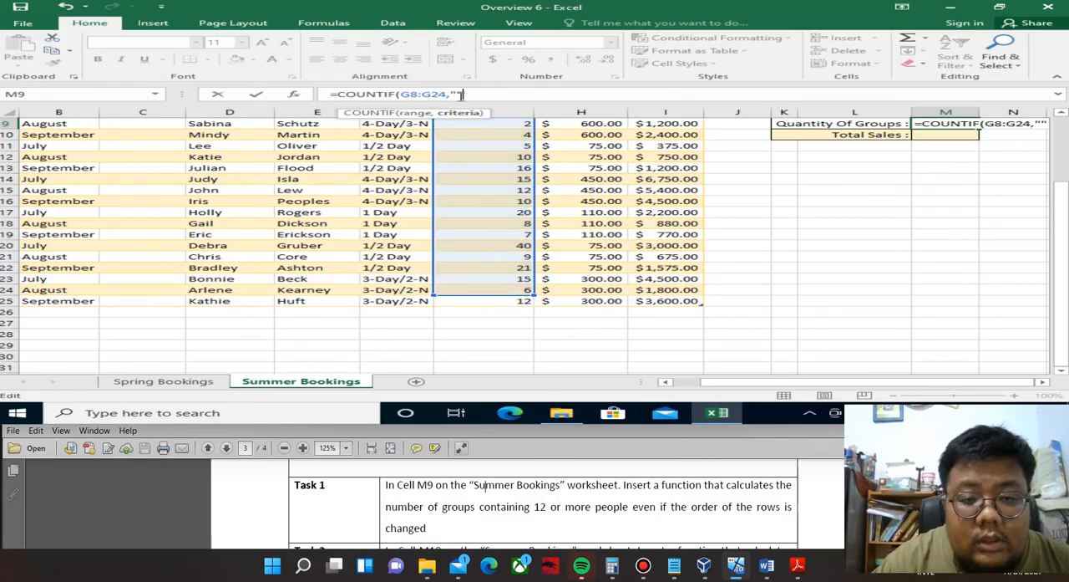
left_click(459, 94)
type(">=")
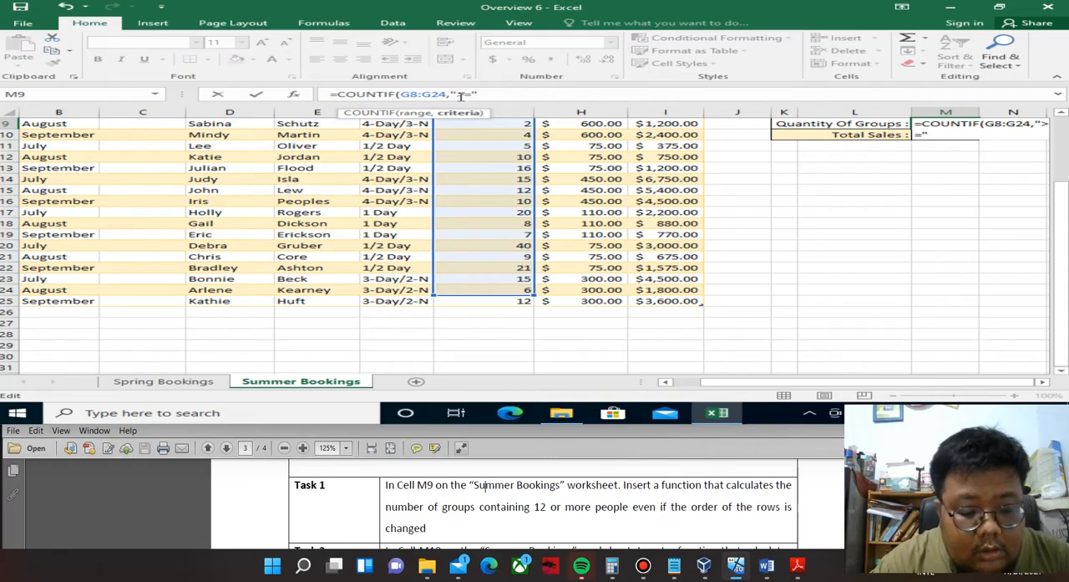
type("12")
key("Return")
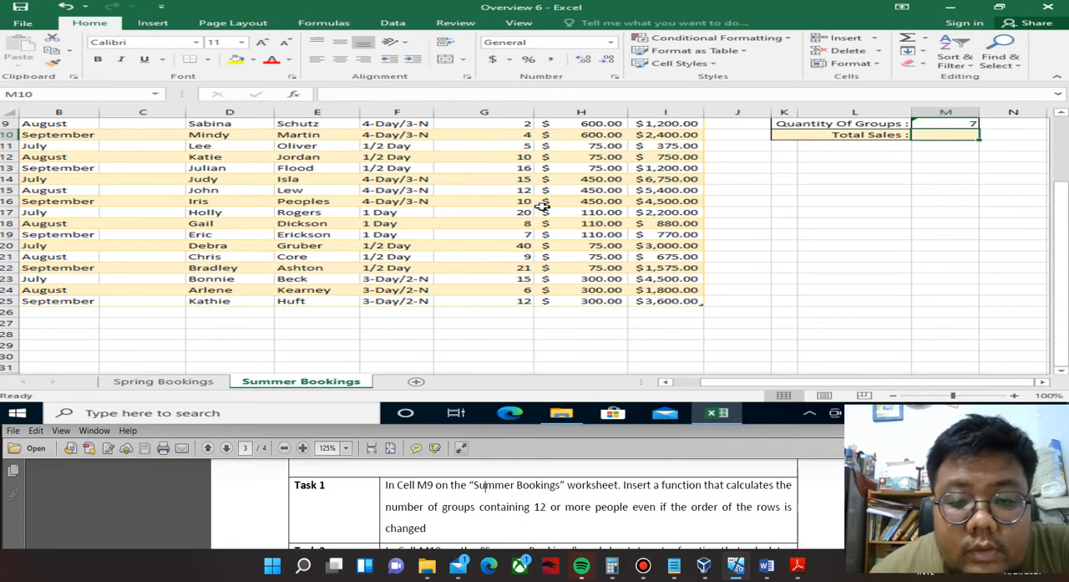
Correct the COUNTIF range in M9 to G8:G25.
scroll(543, 201, "up", 1)
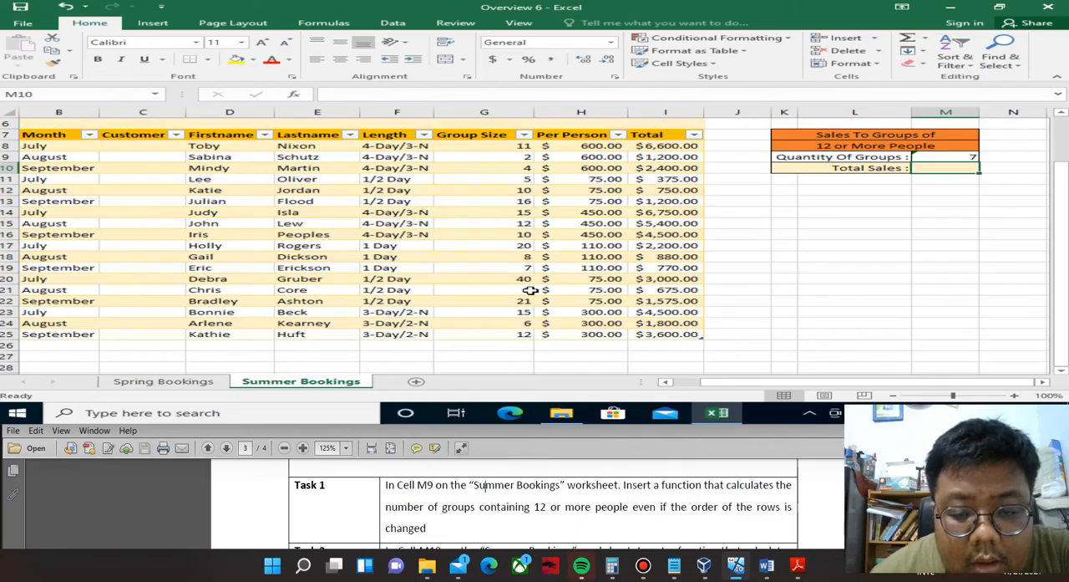
left_click(945, 155)
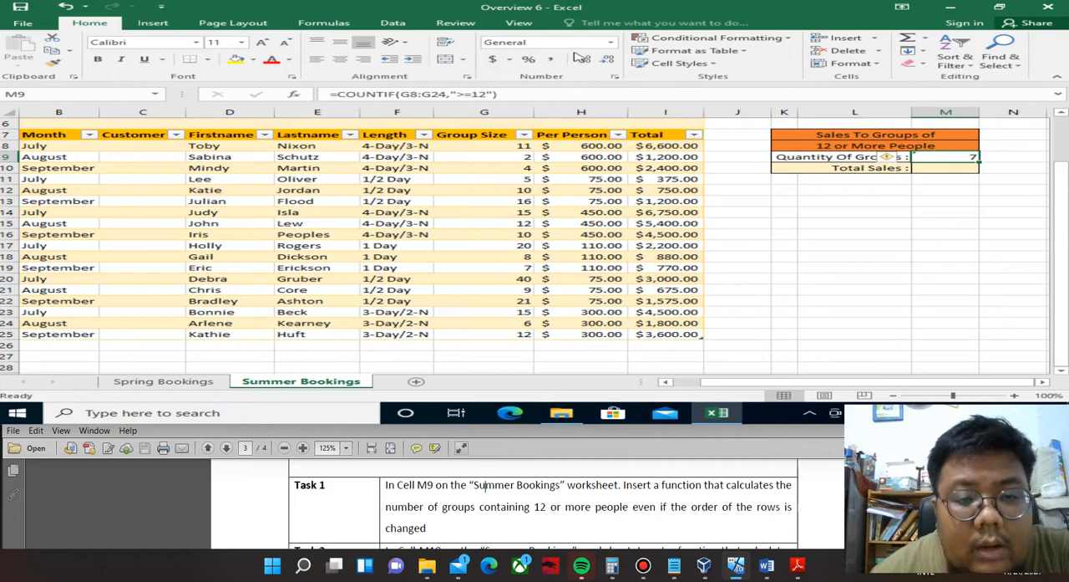
left_click(446, 93)
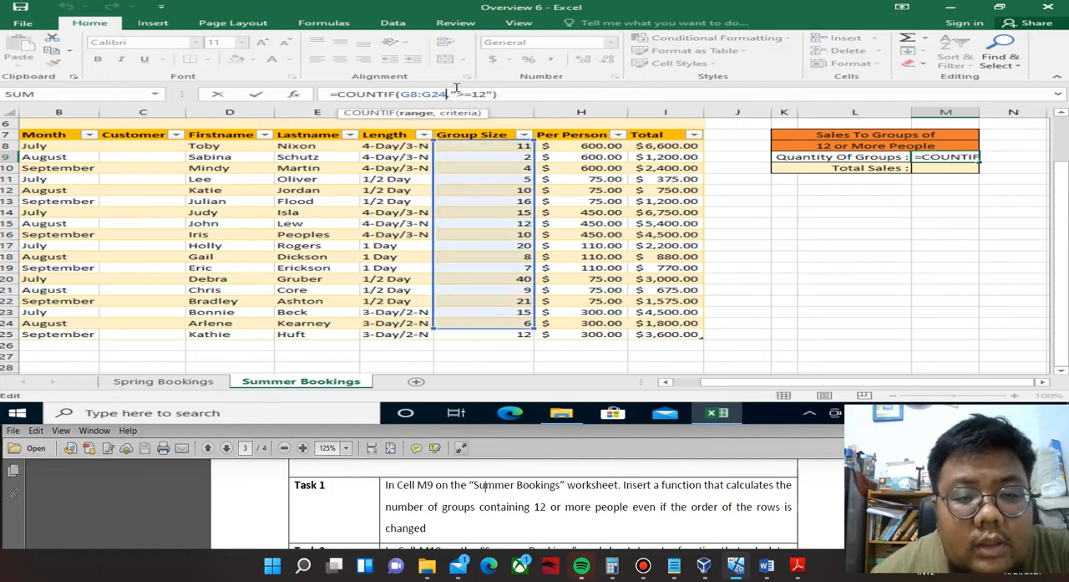
key("BackSpace")
type("5")
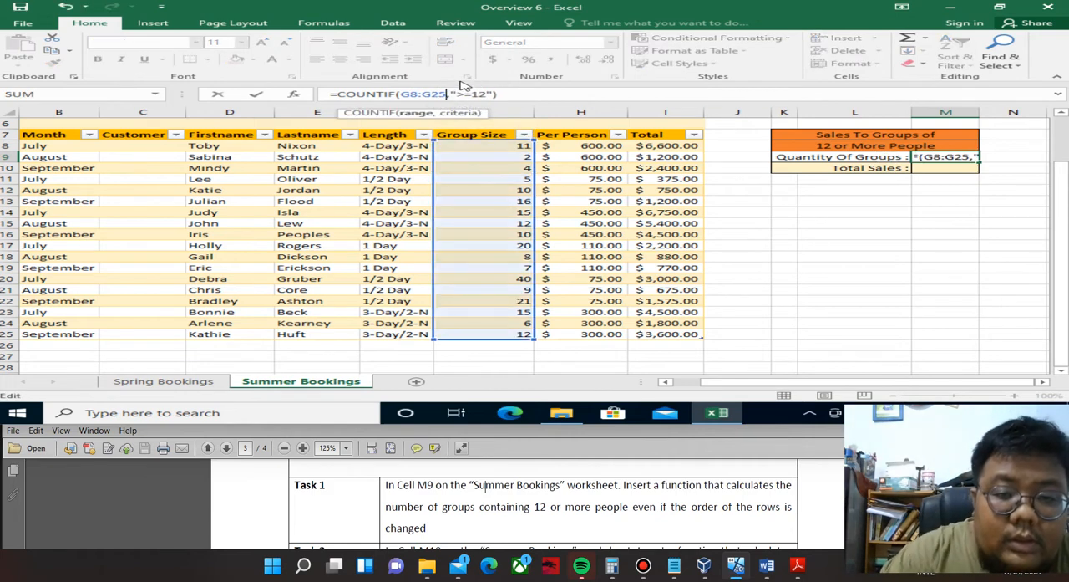
key("Return")
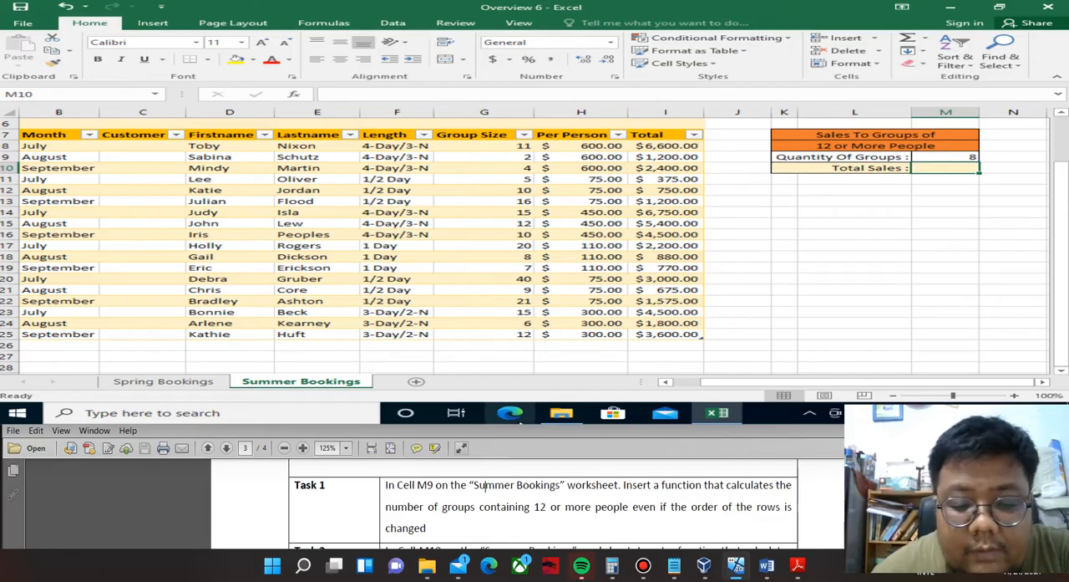
Read Overview 6 Task 2 in the PDF and start a SUMIF function in M10 with the Group Size column G8:G25 as range.
scroll(550, 507, "down", 3)
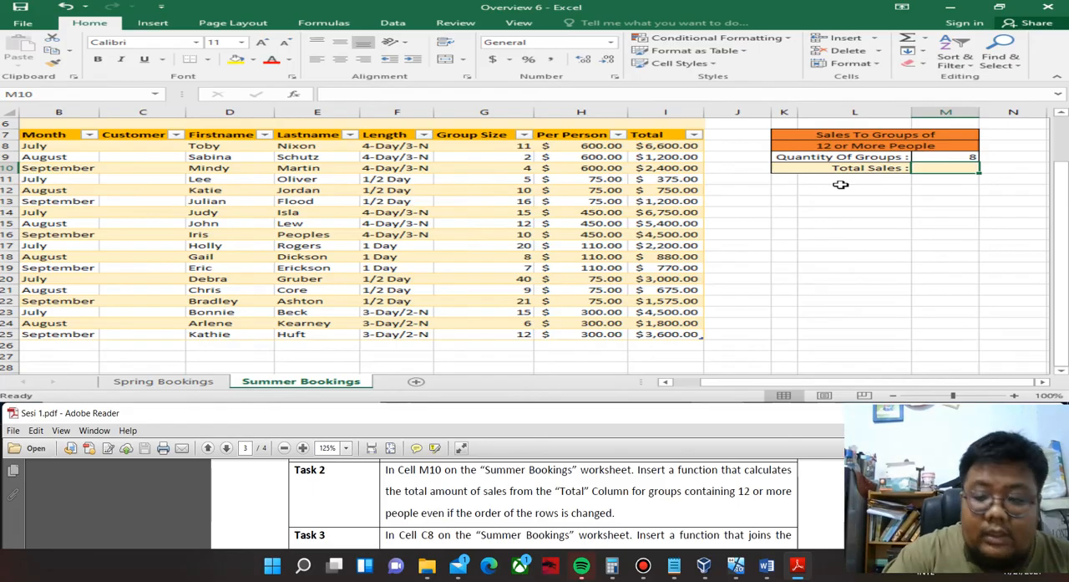
left_click(936, 169)
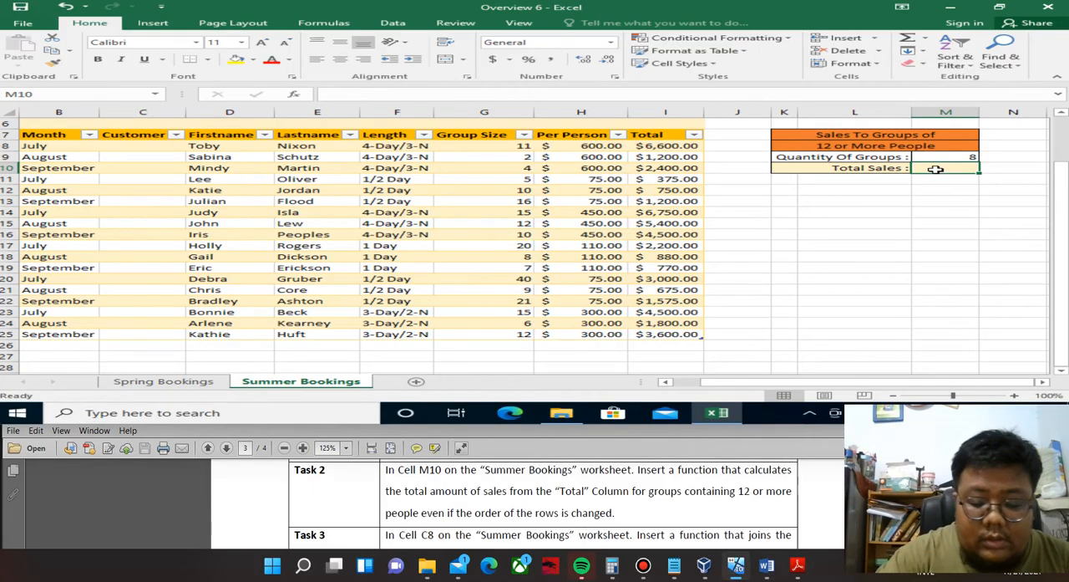
type("=sum")
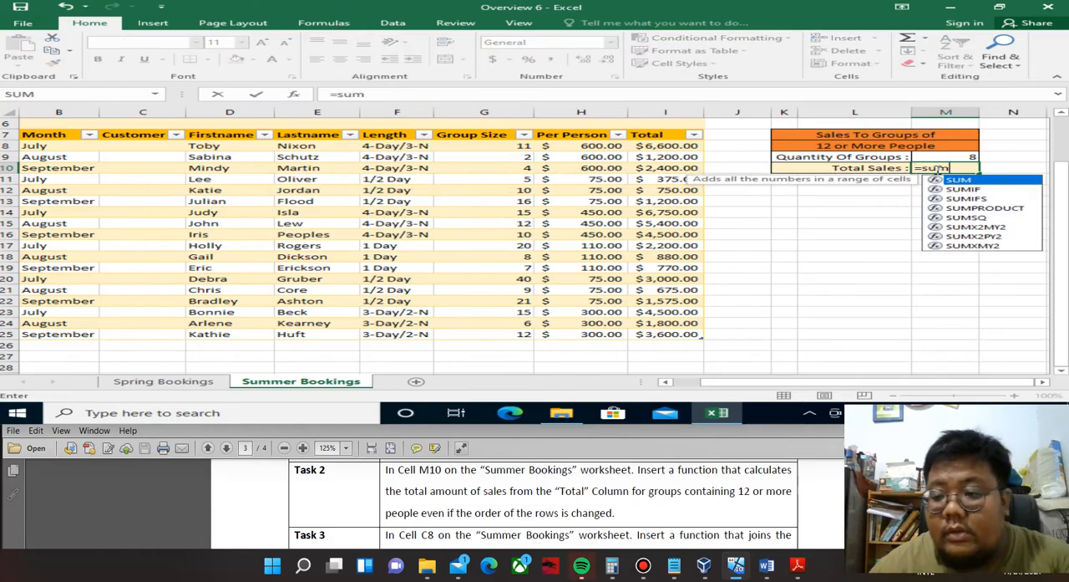
key("Down")
key("Tab")
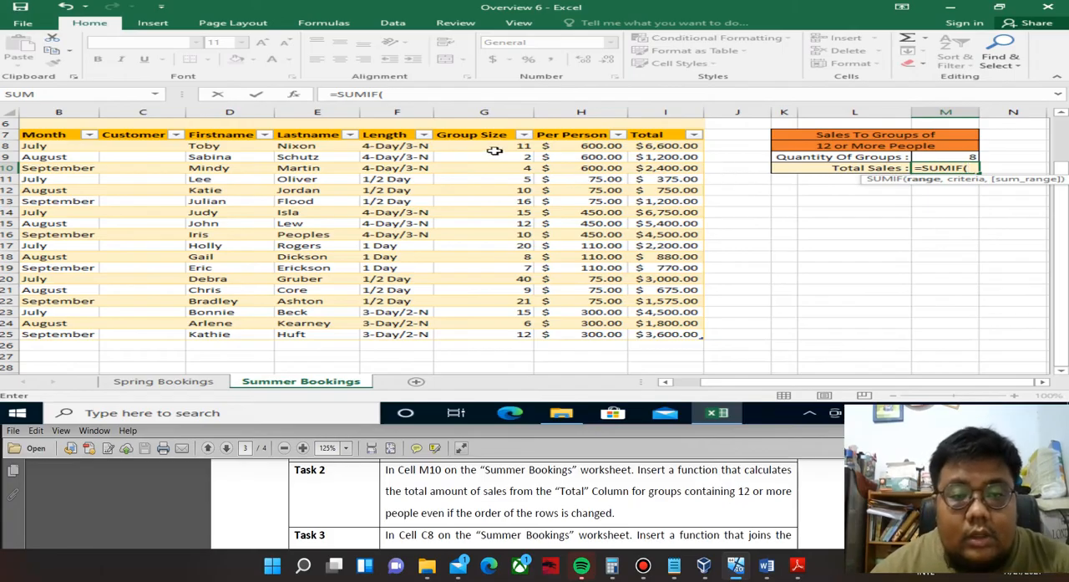
left_click_drag(493, 150, 498, 336)
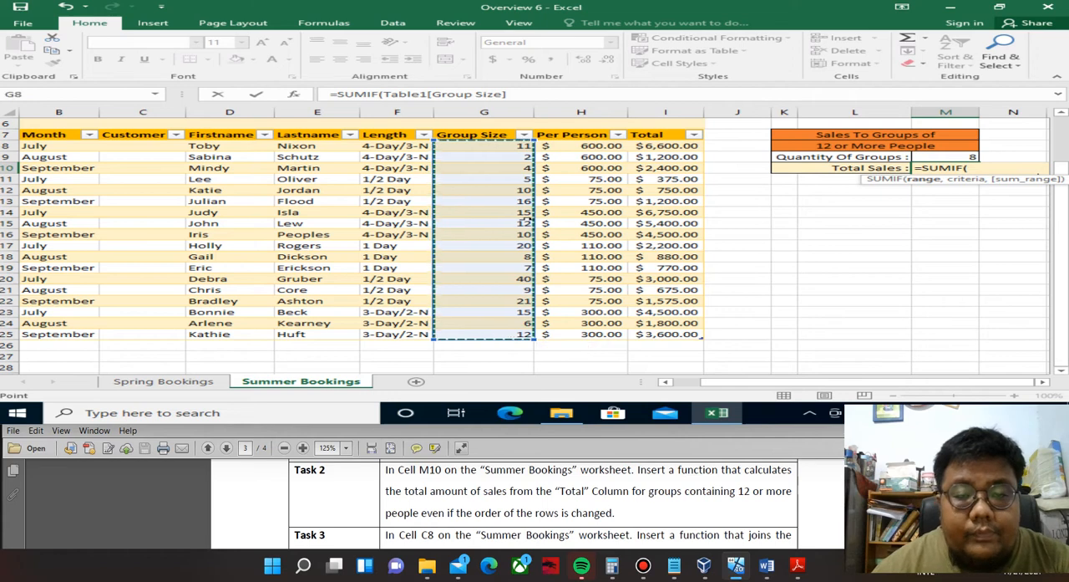
Complete the SUMIF function in M10 with the criterion ">=12" and the table's Total column as the sum range.
left_click(535, 94)
type(",\"")
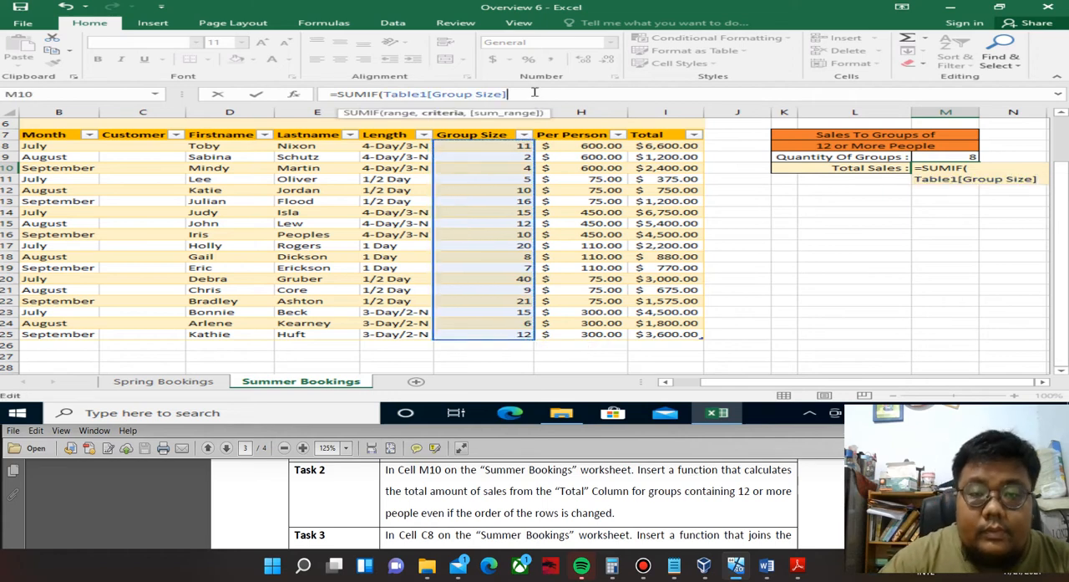
type("\"")
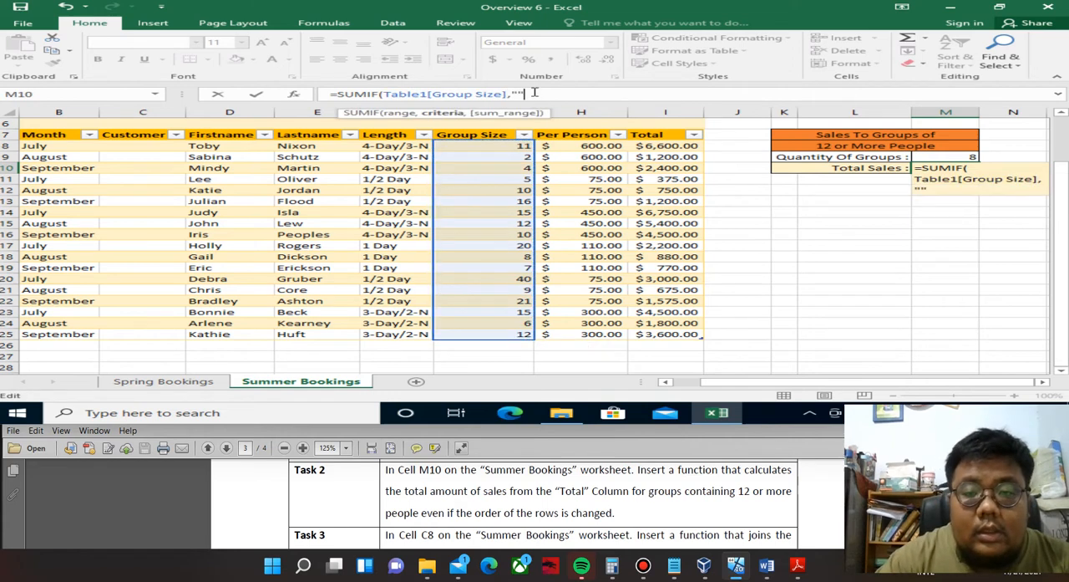
type(">=12")
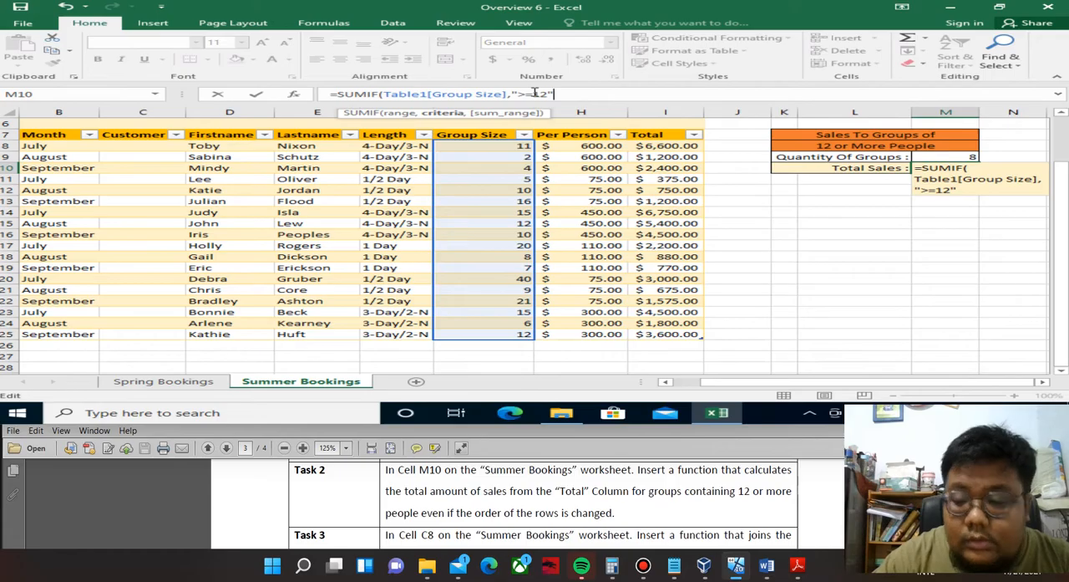
type(",")
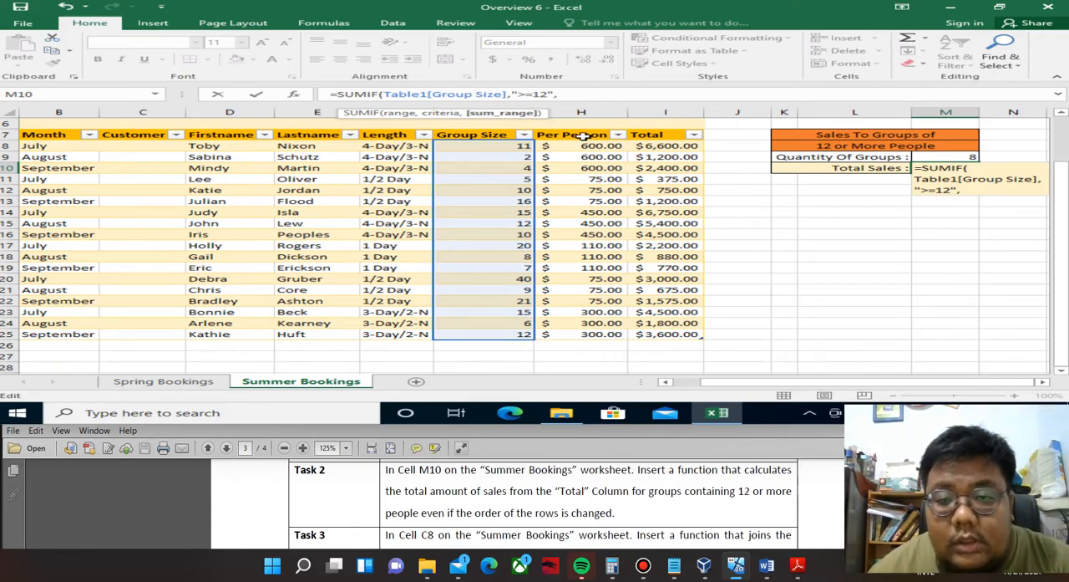
left_click(648, 147)
left_click_drag(651, 162, 681, 334)
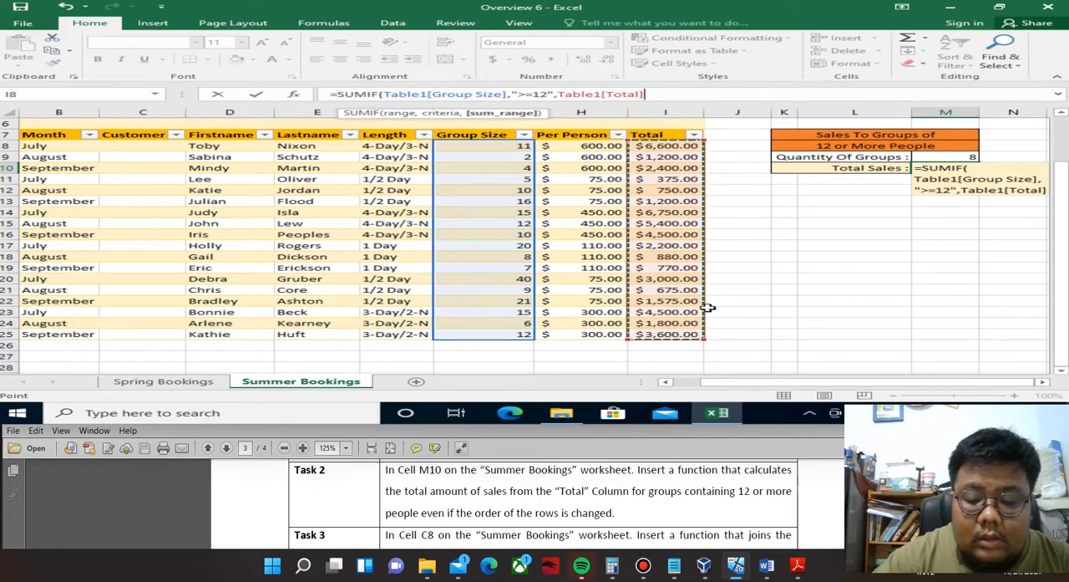
type(")")
key("Return")
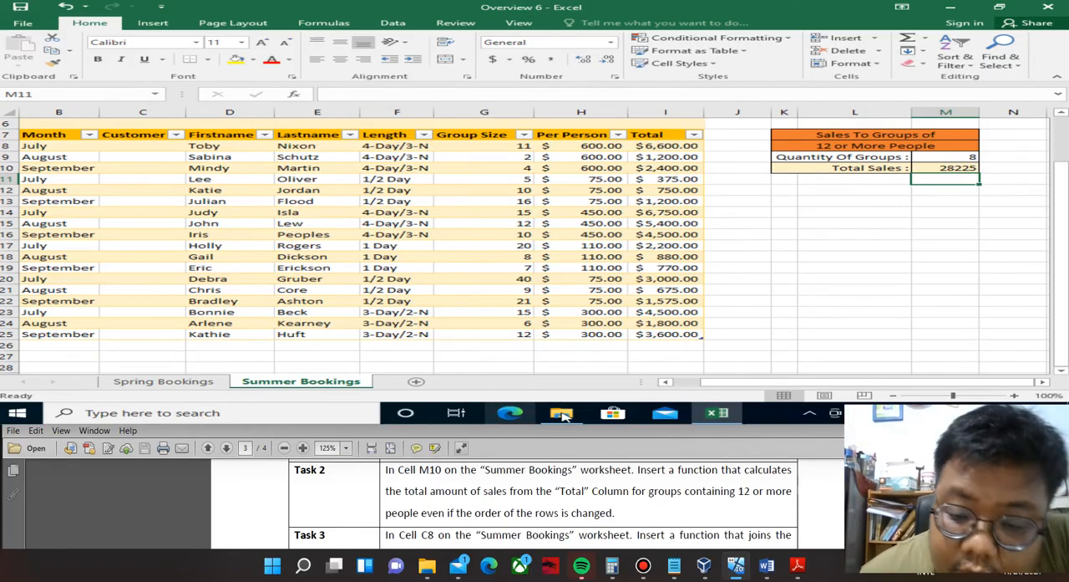
Read Overview 6 Task 3 in the PDF and begin a CONCATENATE formula in C8 of the Summer Bookings worksheet.
mouse_move(556, 422)
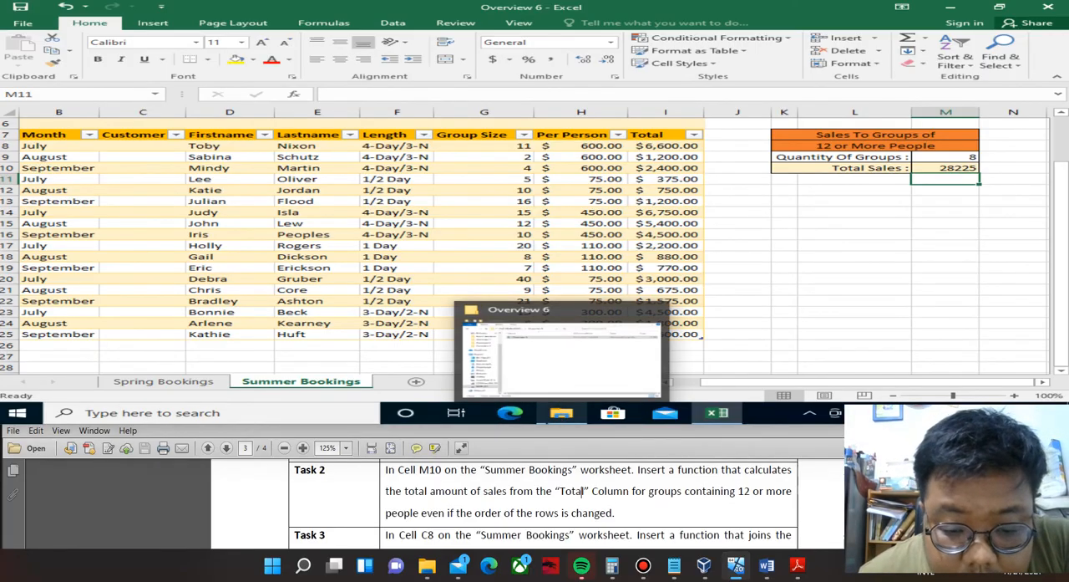
scroll(543, 501, "down", 1)
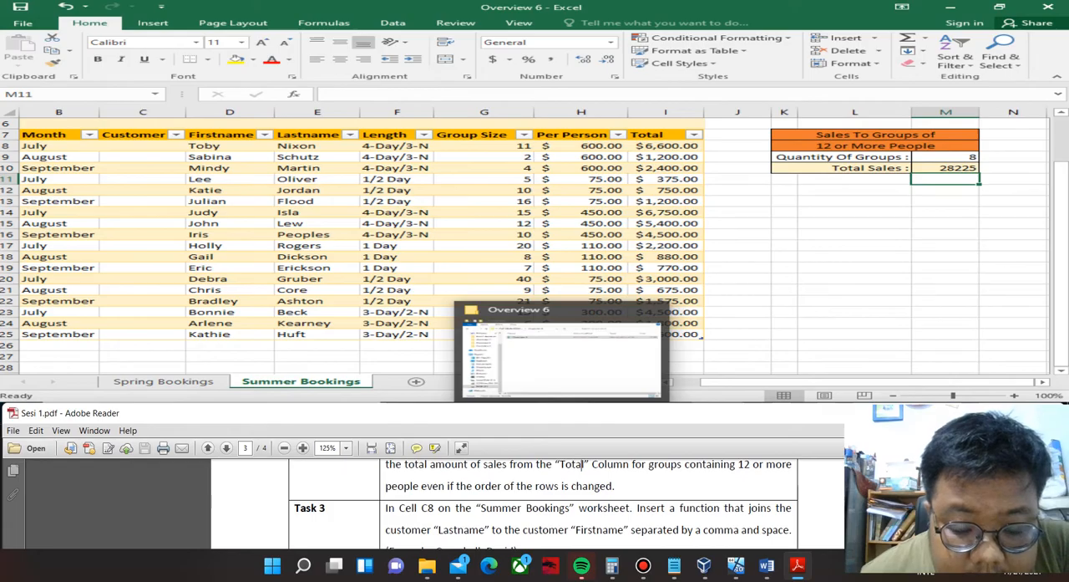
left_click(60, 88)
type("C8")
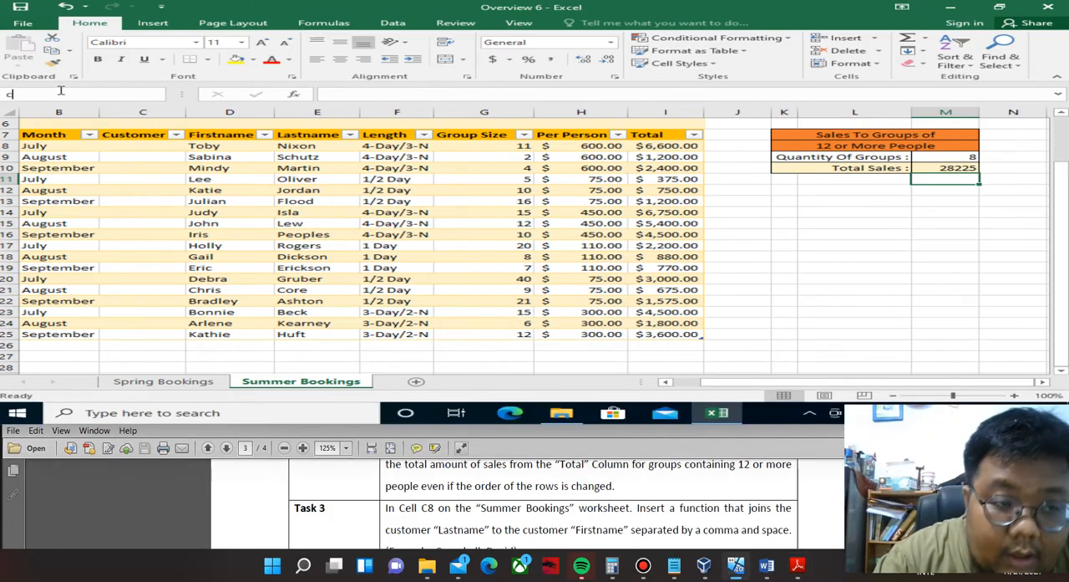
key("Return")
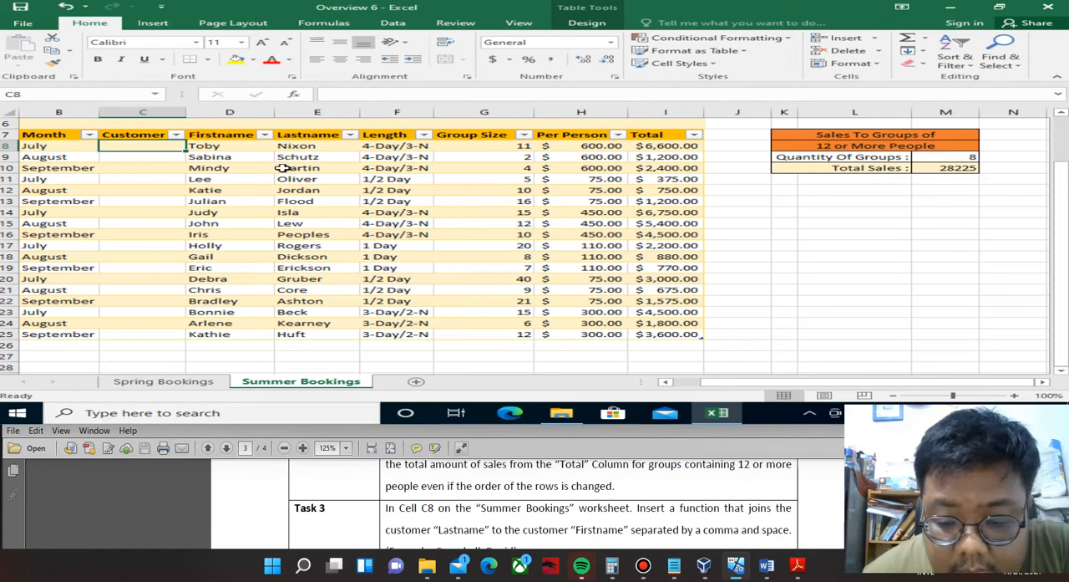
left_click(681, 531)
scroll(682, 531, "down", 1)
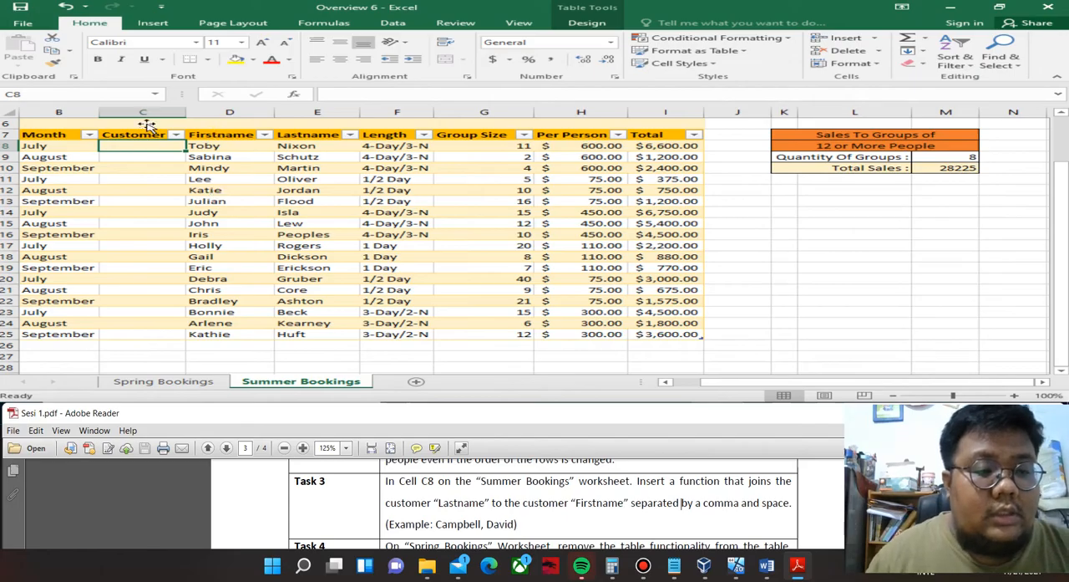
left_click(121, 144)
type("=conca")
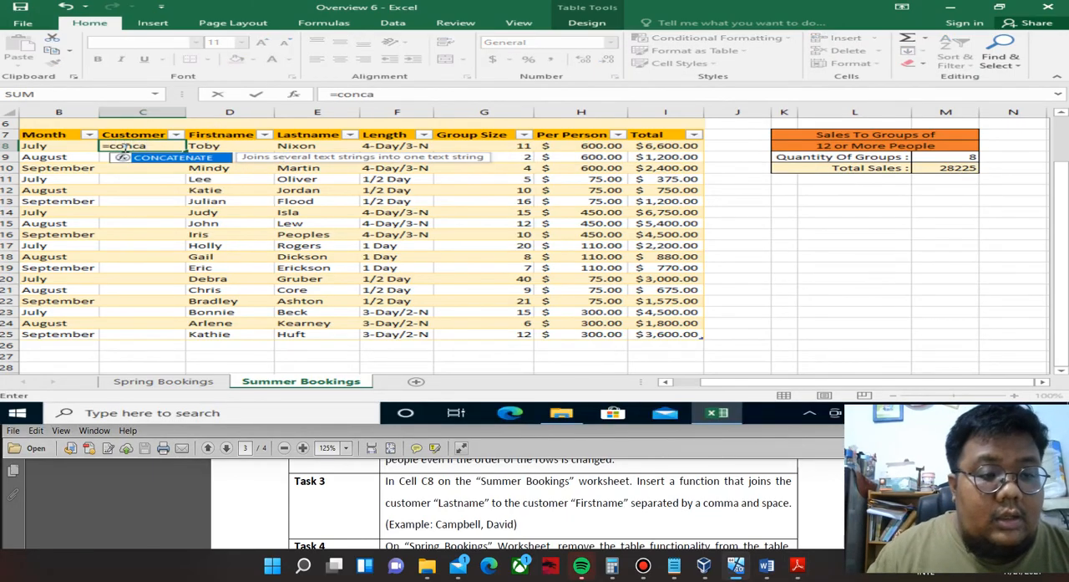
key("Tab")
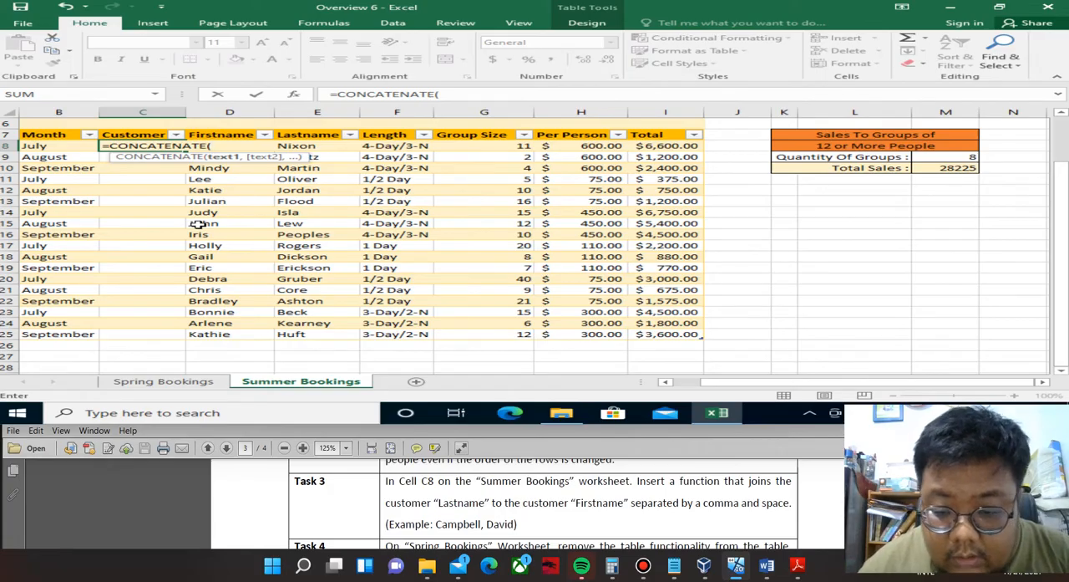
left_click(297, 146)
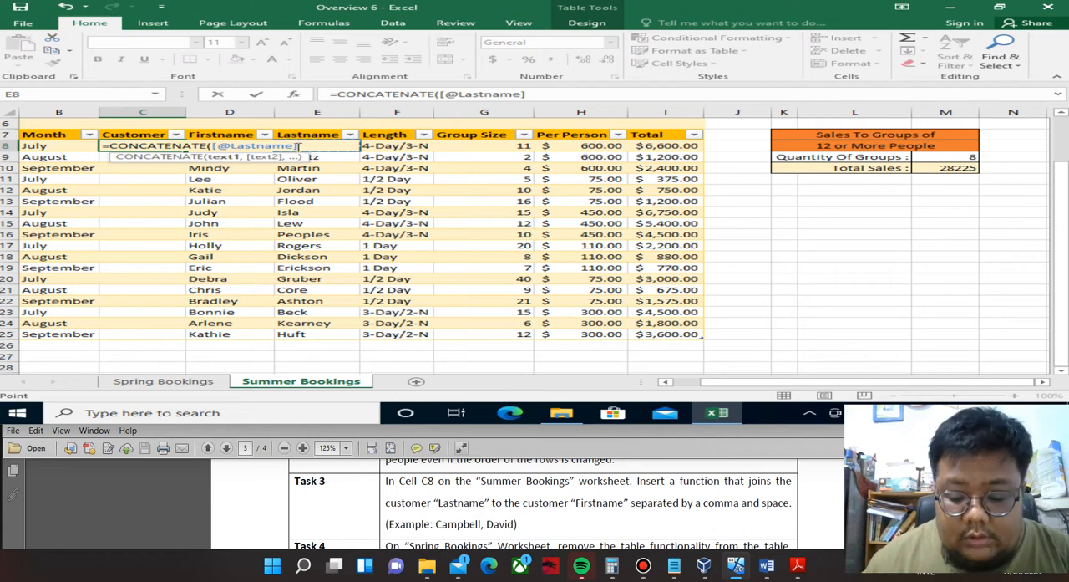
type(",")
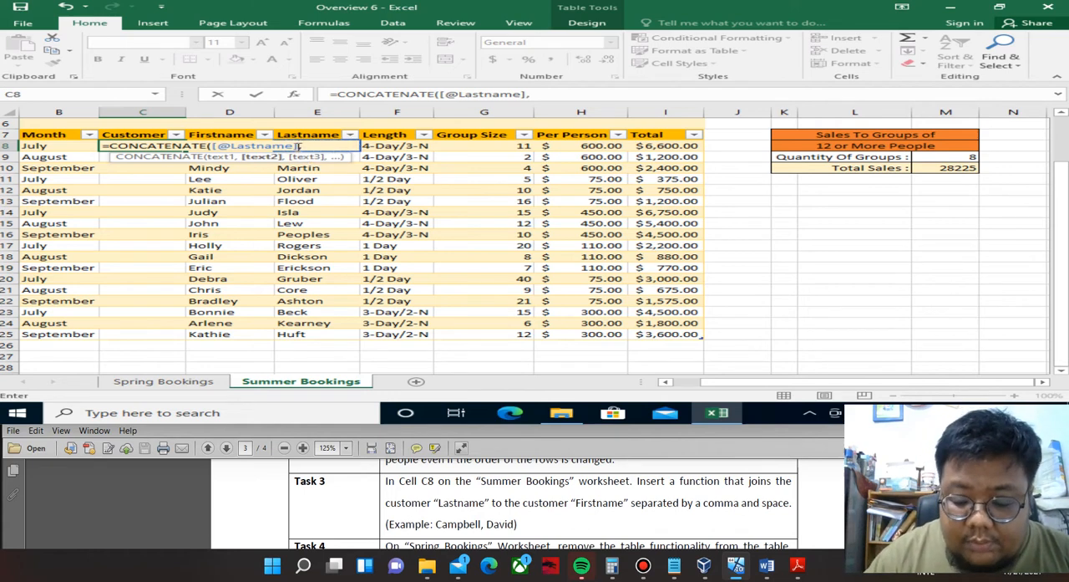
type("\"")
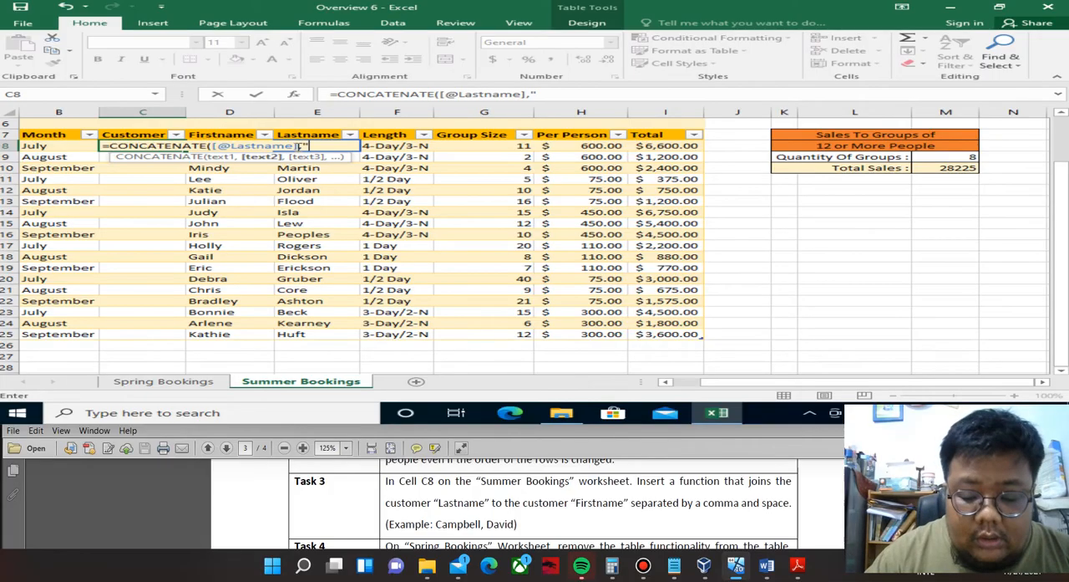
type(",")
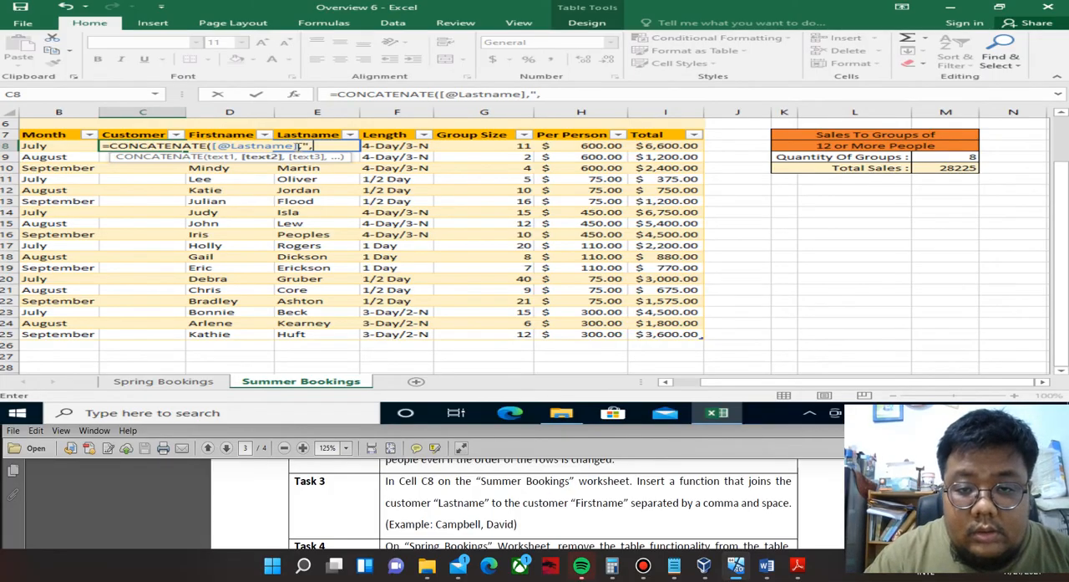
type(" \",")
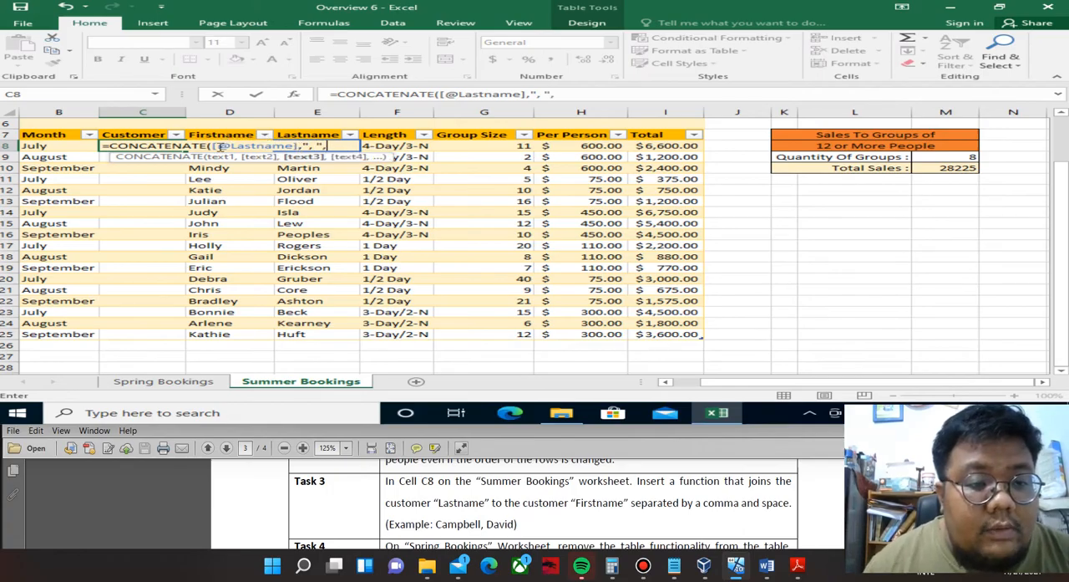
left_click(211, 146)
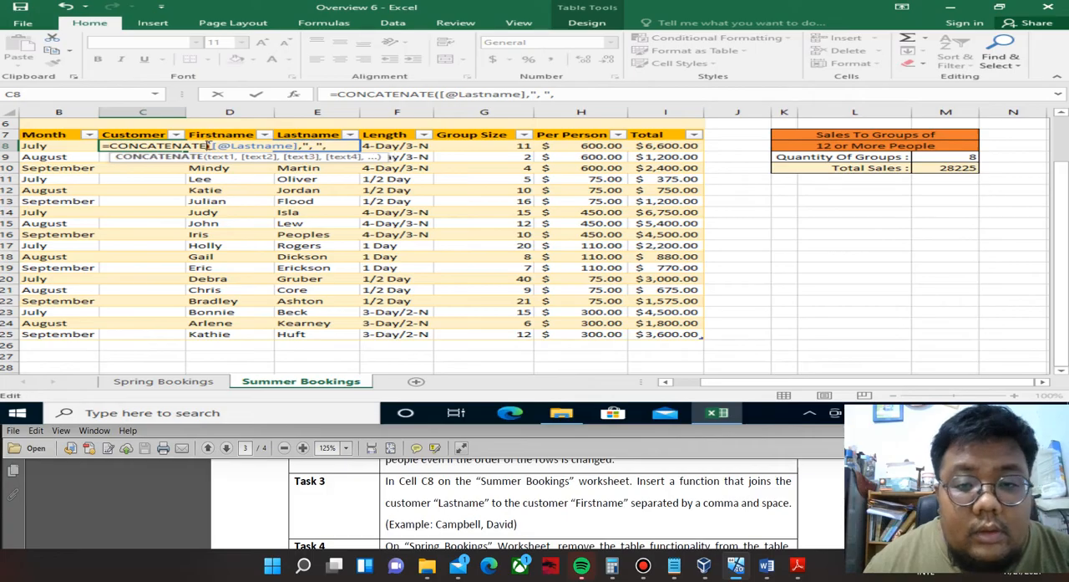
left_click(575, 91)
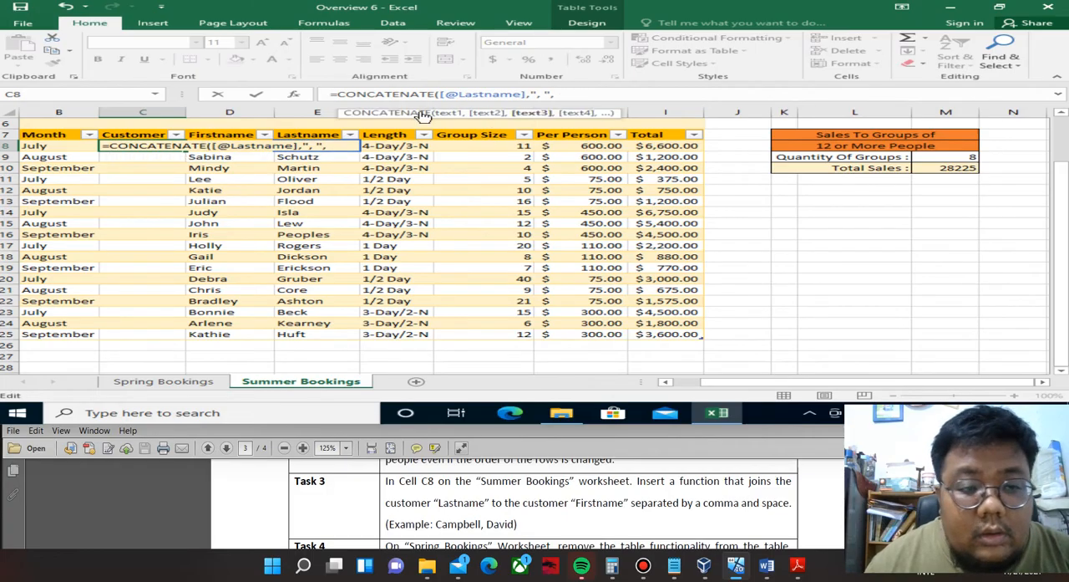
left_click(246, 146)
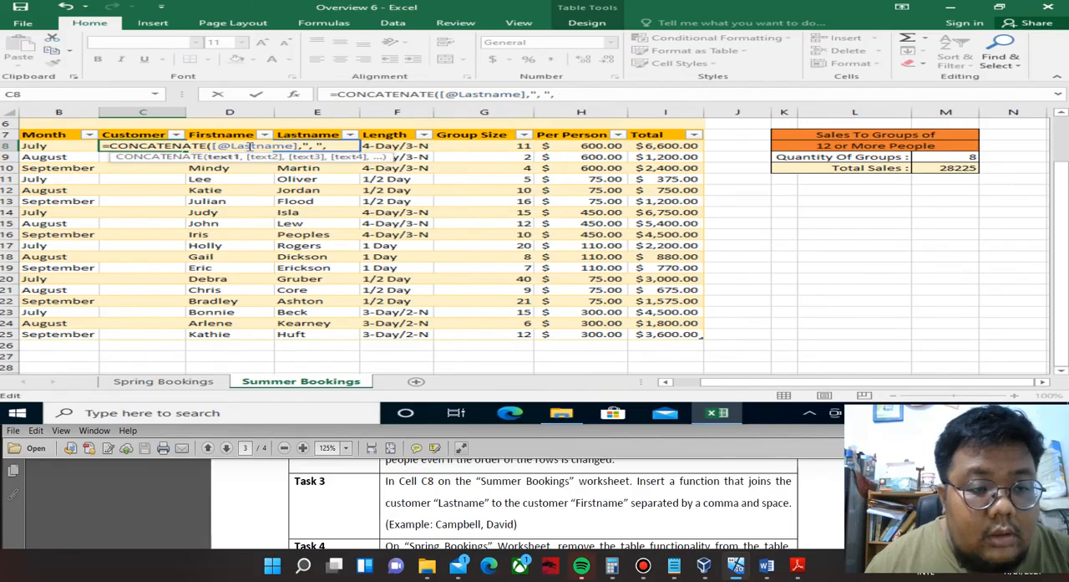
left_click(213, 146)
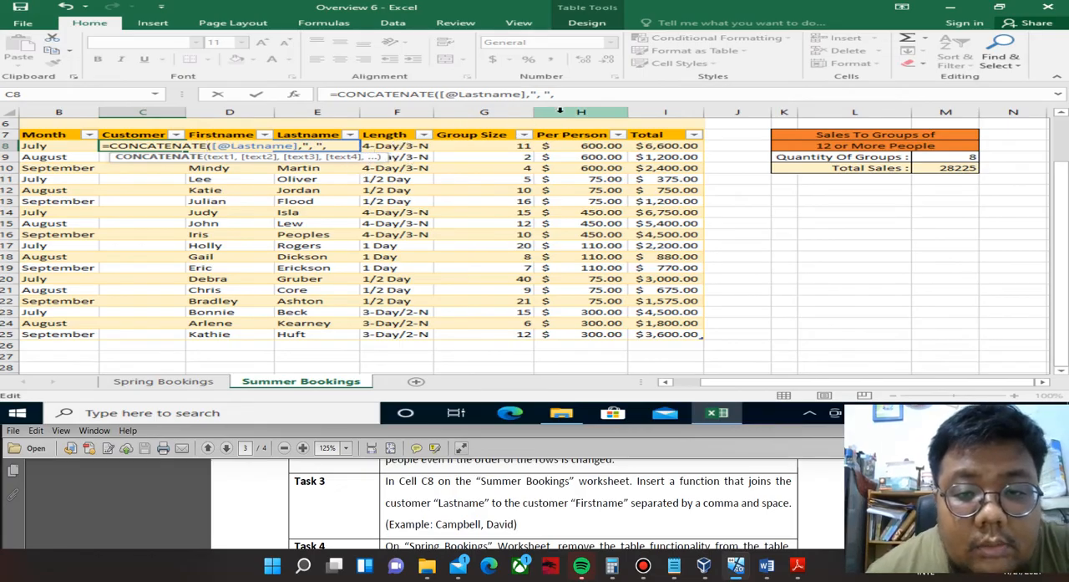
left_click(571, 96)
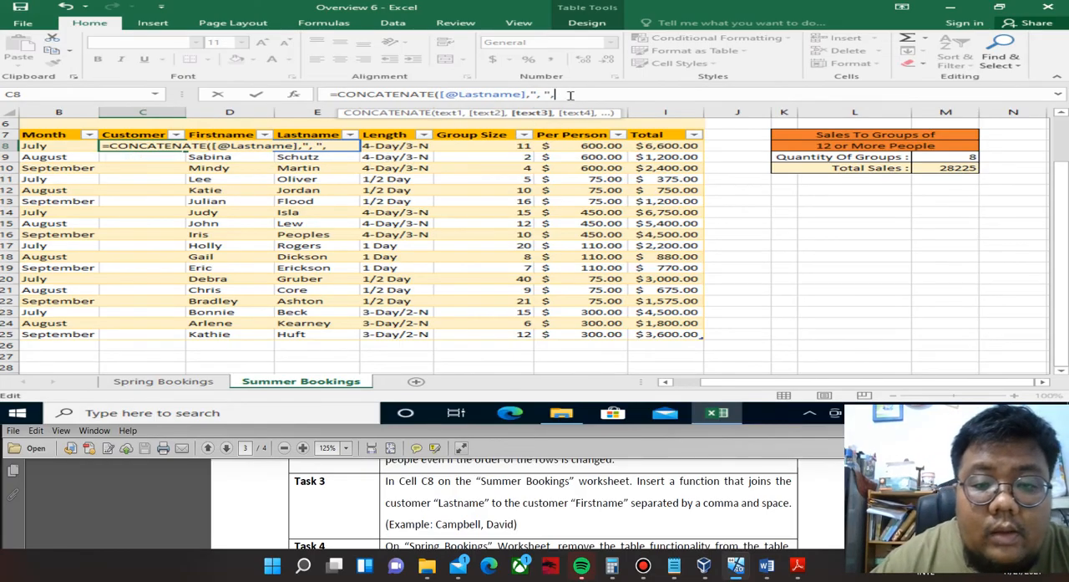
key("BackSpace")
key("BackSpace")
key("BackSpace")
key("BackSpace")
key("BackSpace")
key("BackSpace")
key("BackSpace")
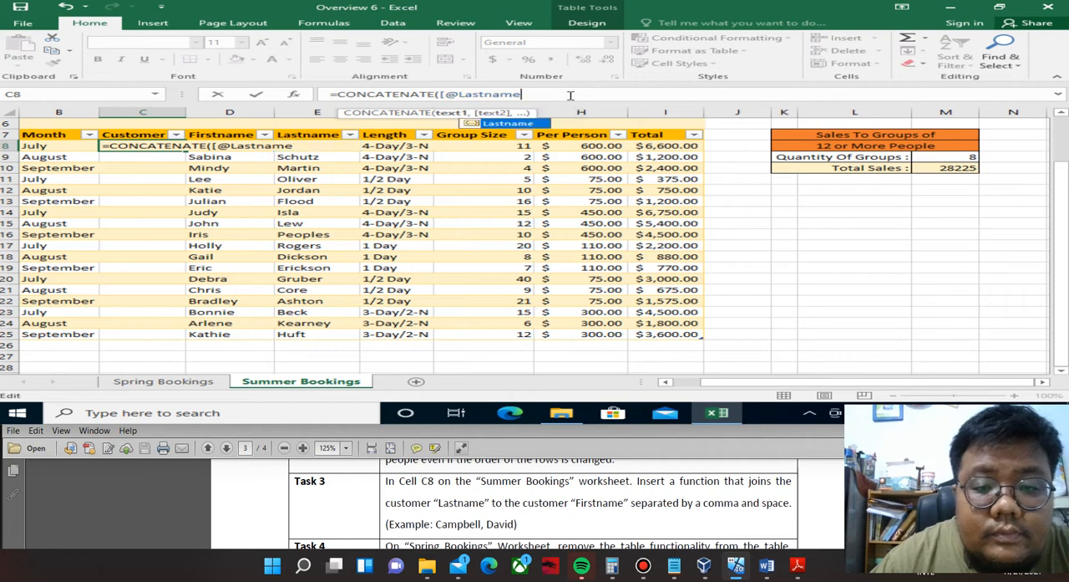
key("BackSpace")
key("BackSpace")
key("BackSpace")
key("BackSpace")
key("BackSpace")
key("BackSpace")
key("BackSpace")
key("BackSpace")
key("BackSpace")
key("BackSpace")
key("BackSpace")
key("BackSpace")
key("BackSpace")
key("BackSpace")
key("BackSpace")
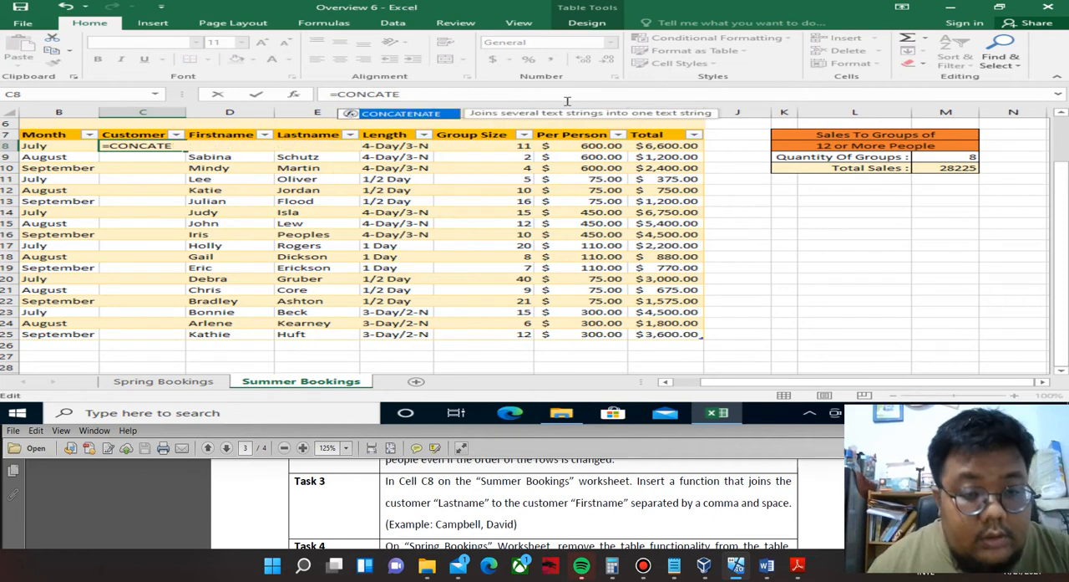
Fill the CONCATENATE function in C8 with the row's Firstname field as first text and ", " as second text.
key("Tab")
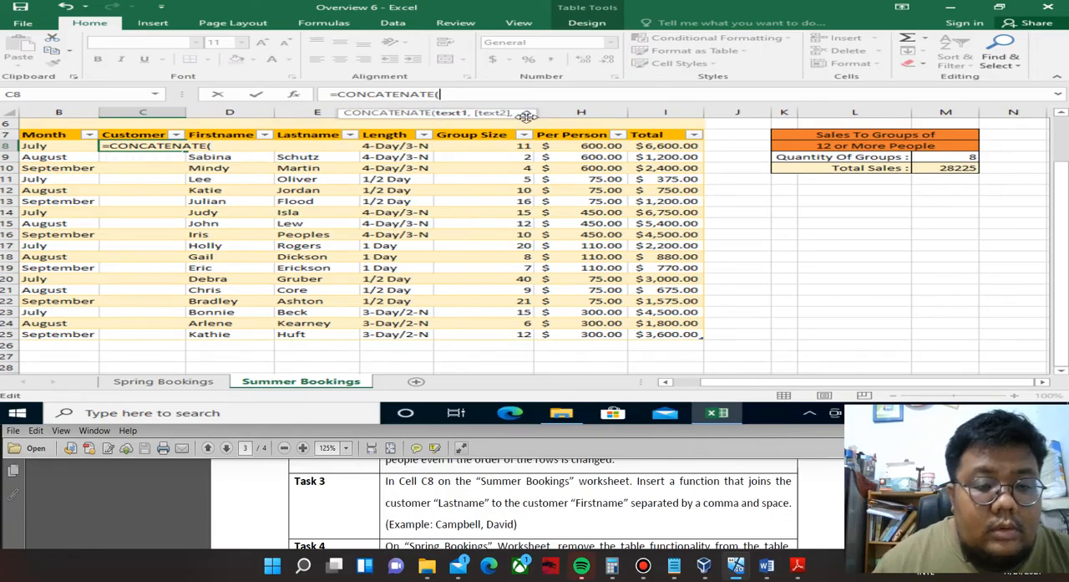
left_click(403, 201)
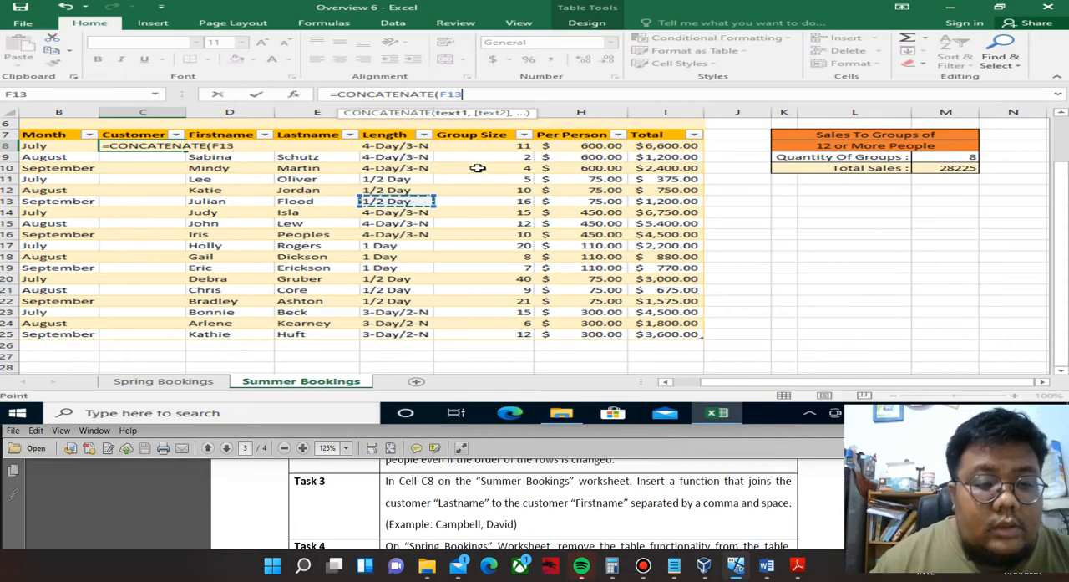
key("Up")
key("Up")
key("Up")
key("Up")
key("Up")
key("Left")
key("Left")
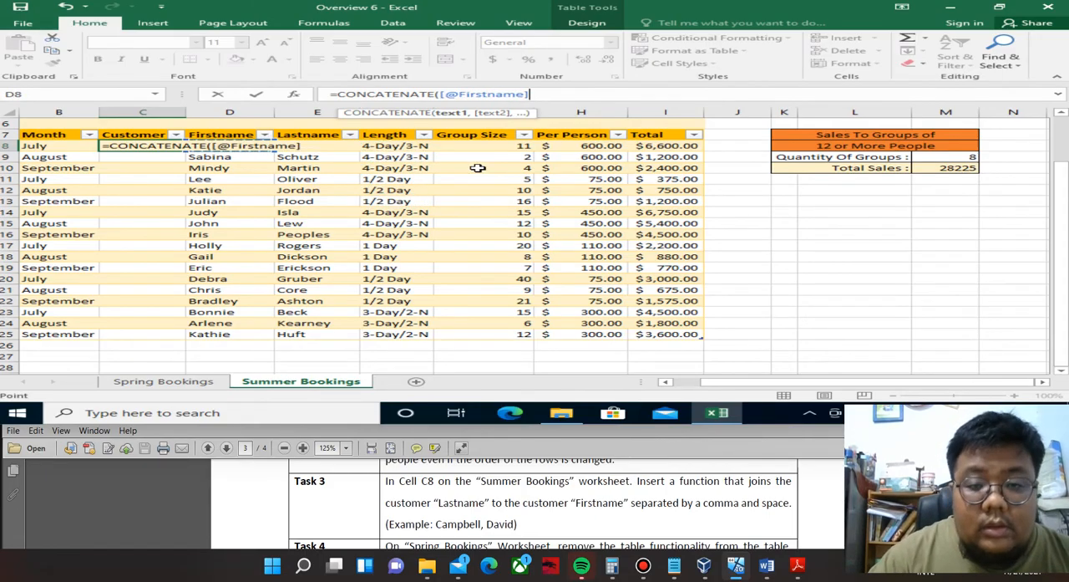
type(",\"")
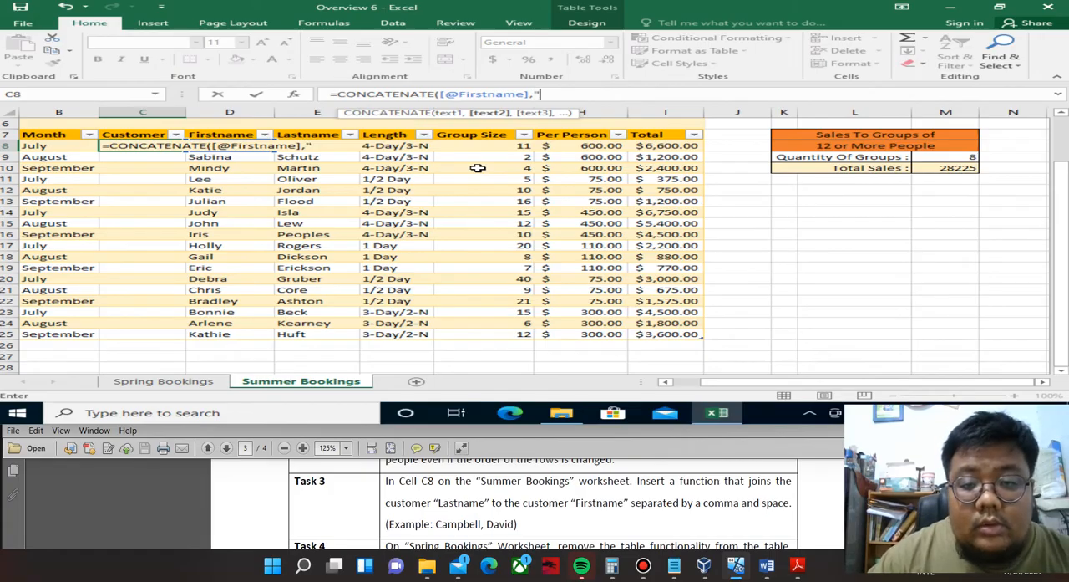
type(", ")
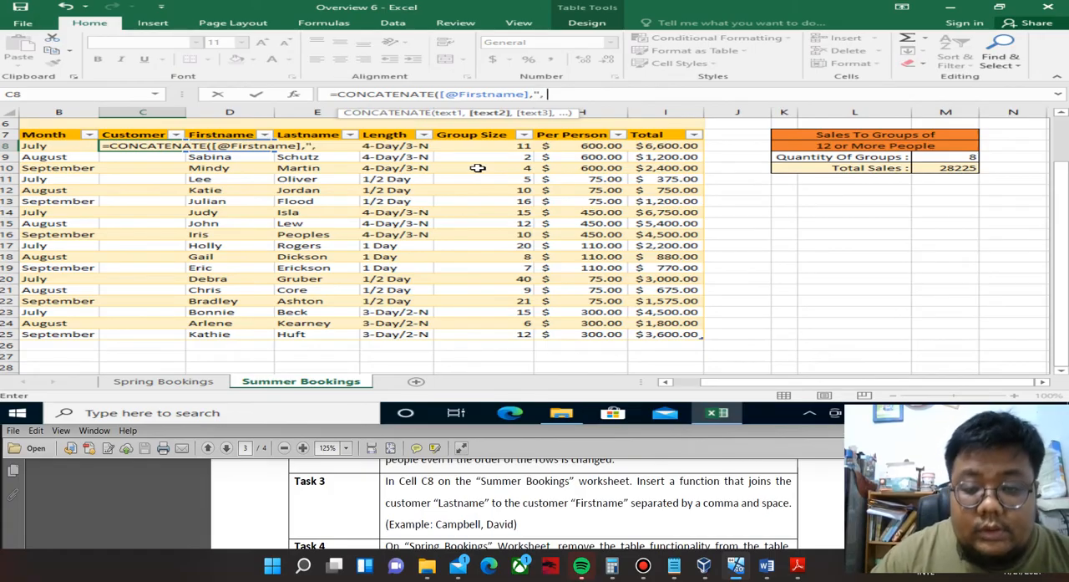
type("\",")
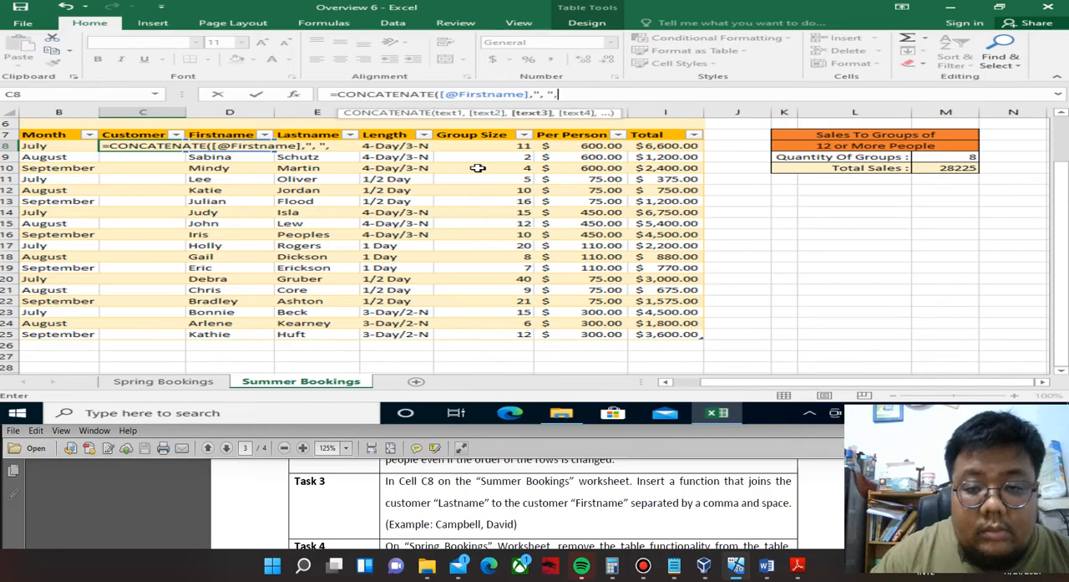
Add the row's Firstname field as the third text of the CONCATENATE function in C8.
left_click(409, 260)
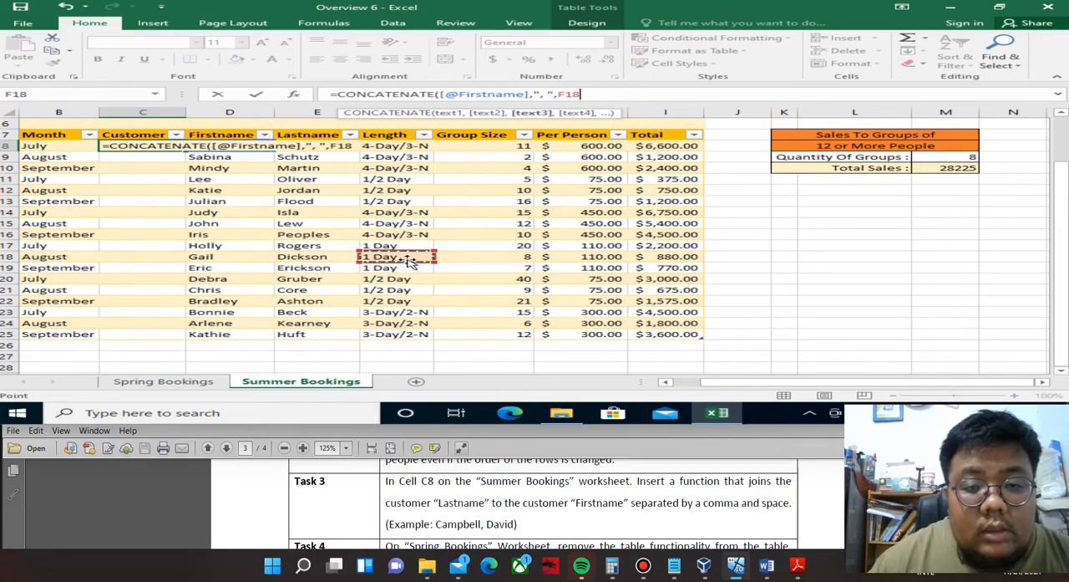
key("Up")
key("Up")
key("Up")
key("Up")
key("Up")
key("Up")
key("Up")
key("Up")
key("Up")
key("Up")
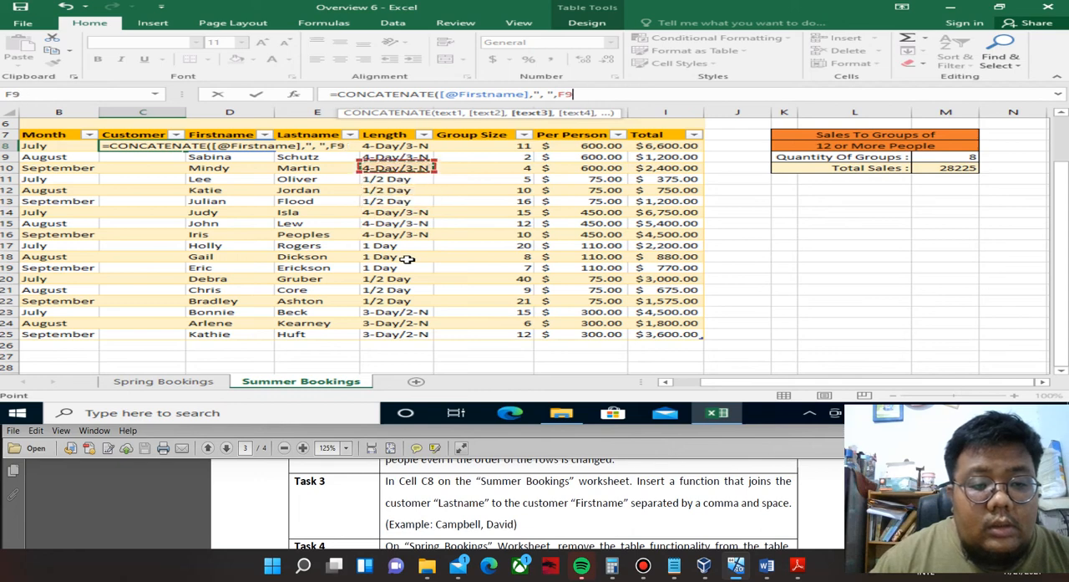
key("Left")
key("Left")
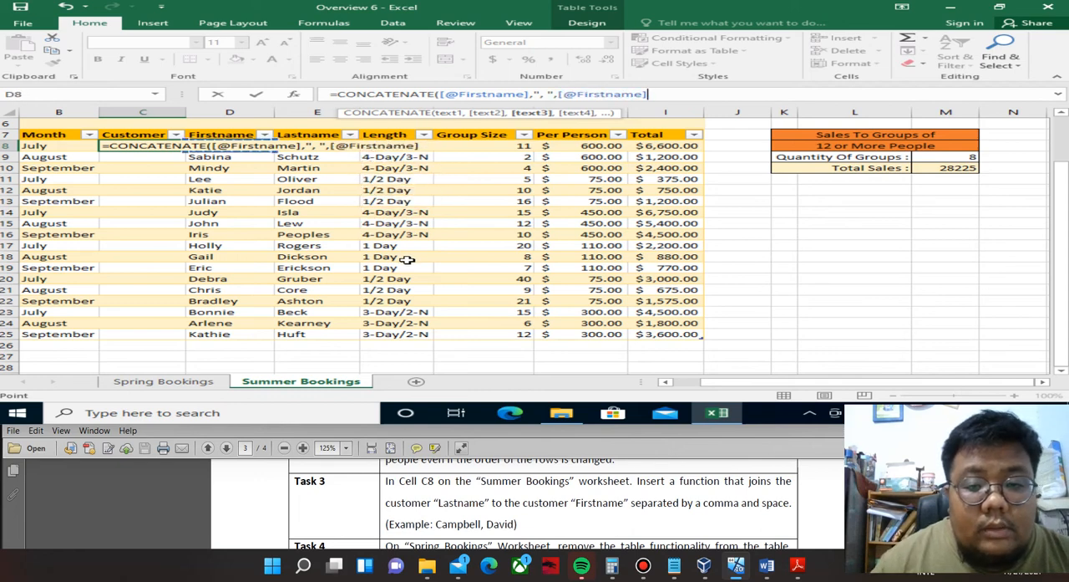
Replace the first text of the CONCATENATE function in C8 with the row's Lastname field and complete the formula.
left_click(529, 93)
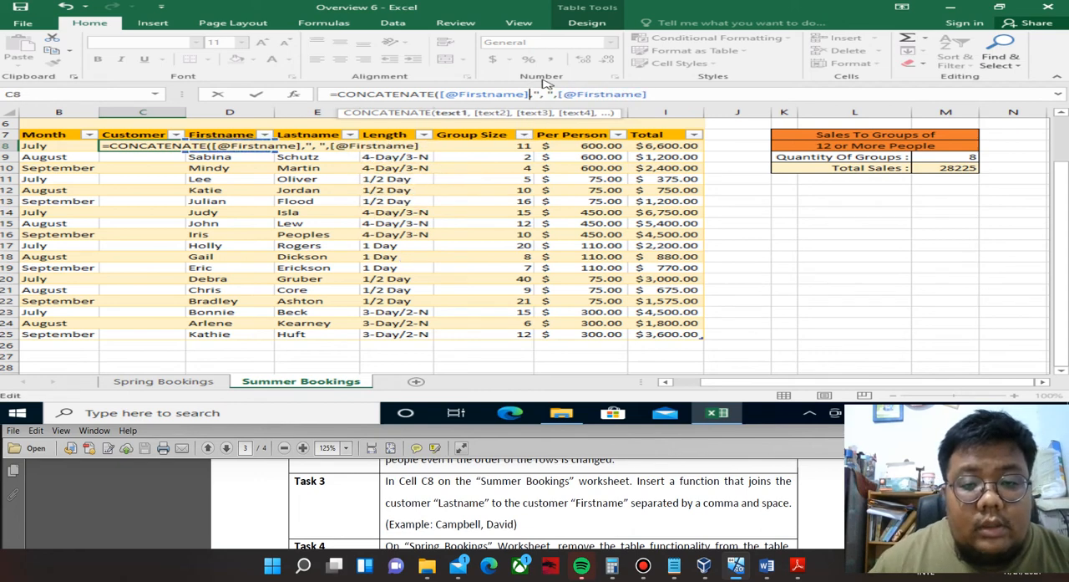
key("BackSpace")
key("BackSpace")
key("BackSpace")
key("BackSpace")
key("BackSpace")
key("BackSpace")
key("BackSpace")
key("BackSpace")
key("BackSpace")
key("BackSpace")
key("BackSpace")
key("BackSpace")
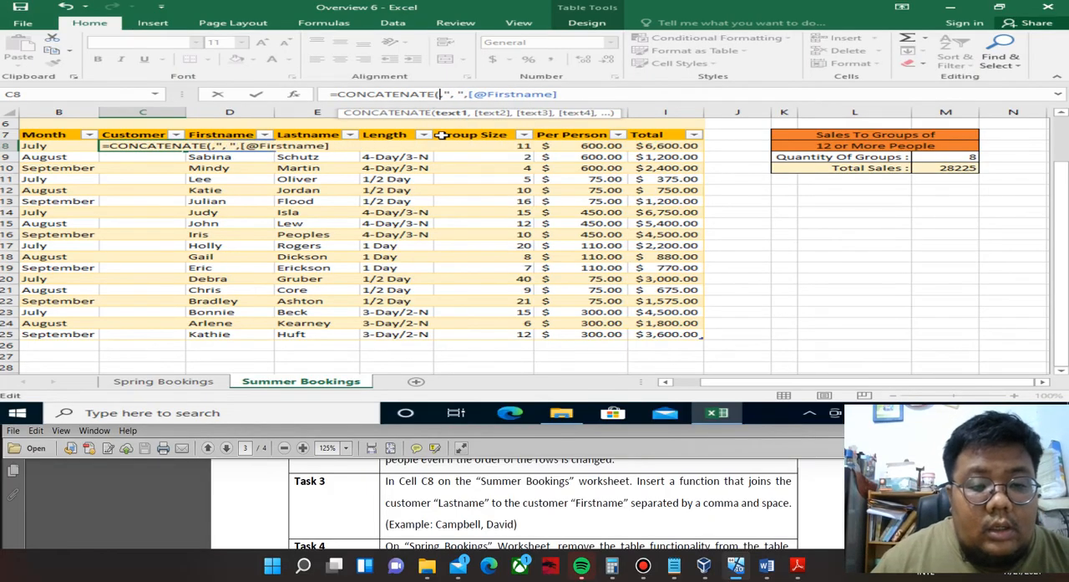
left_click(406, 190)
key("Up")
key("Up")
key("Up")
key("Up")
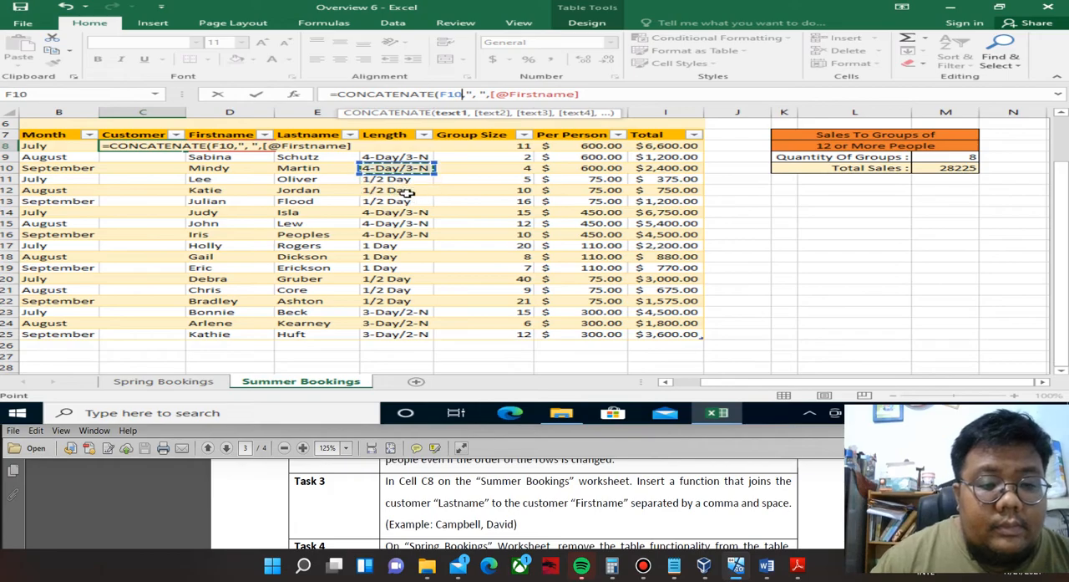
key("Left")
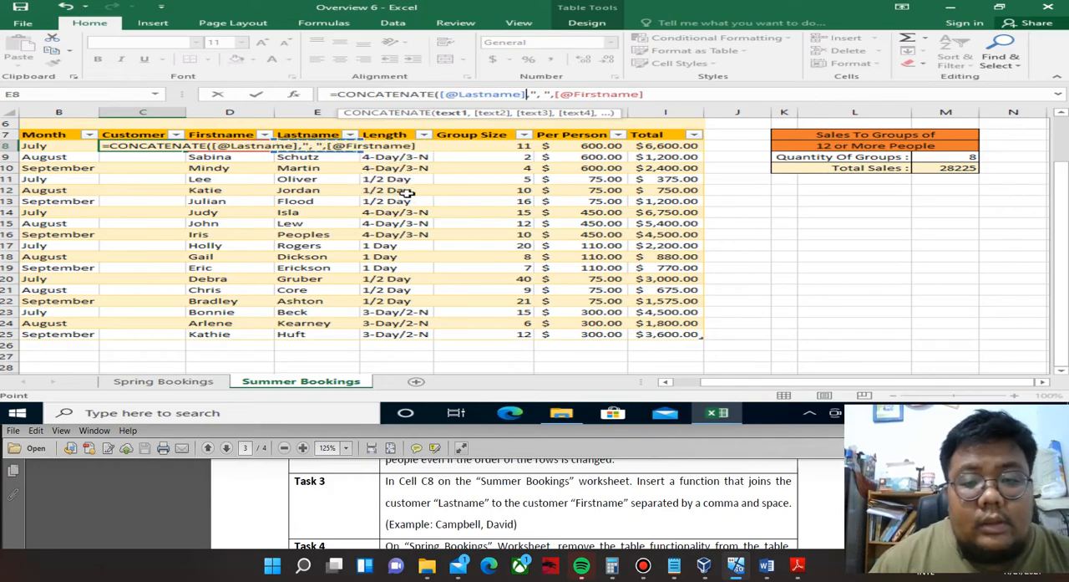
left_click(659, 96)
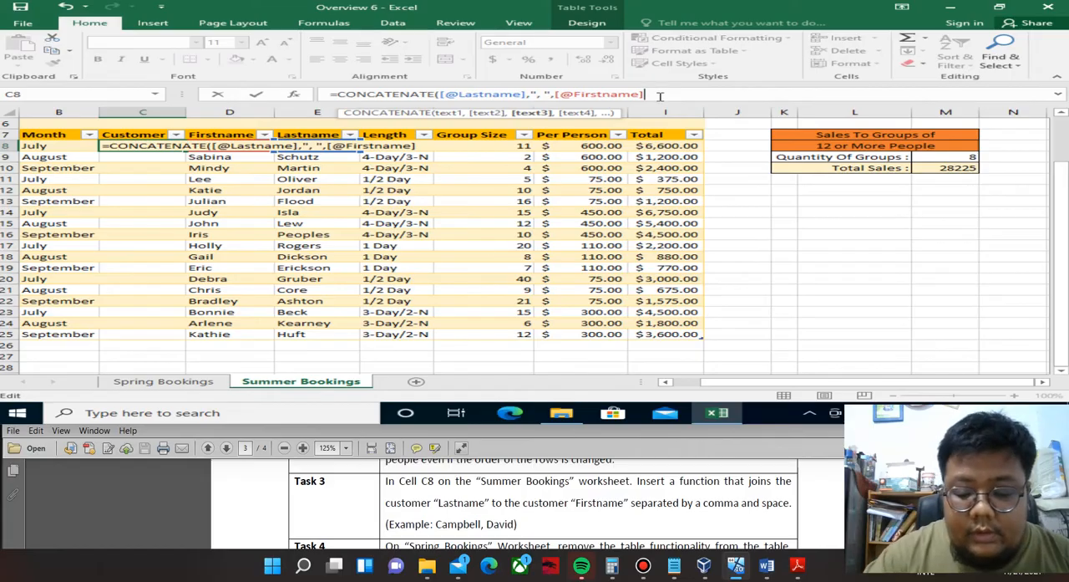
type(")")
key("Return")
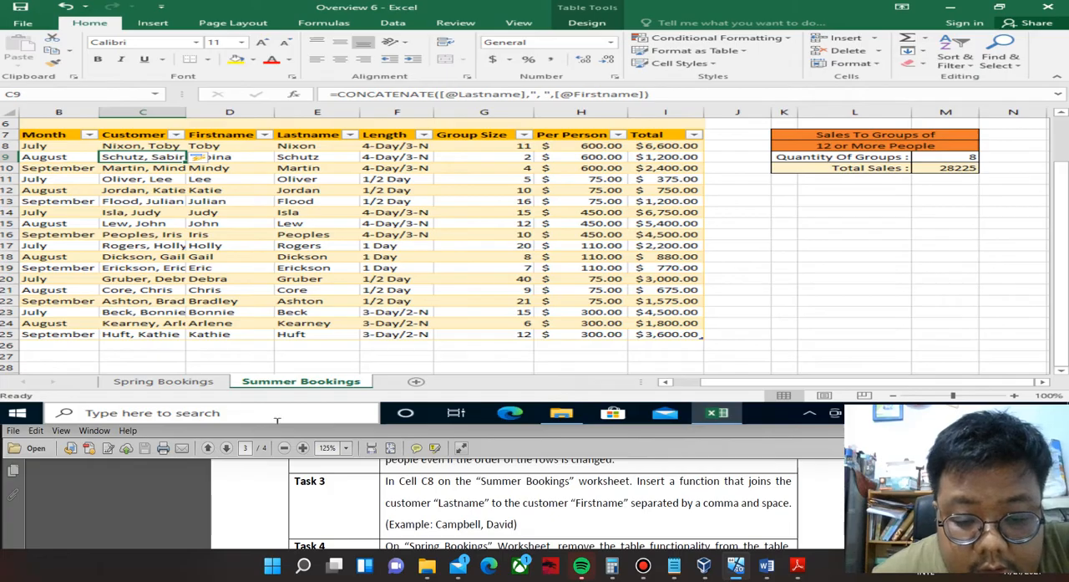
Read Overview 6 Task 4 in the PDF and convert the Spring Bookings table to a normal range.
scroll(277, 420, "down", 1)
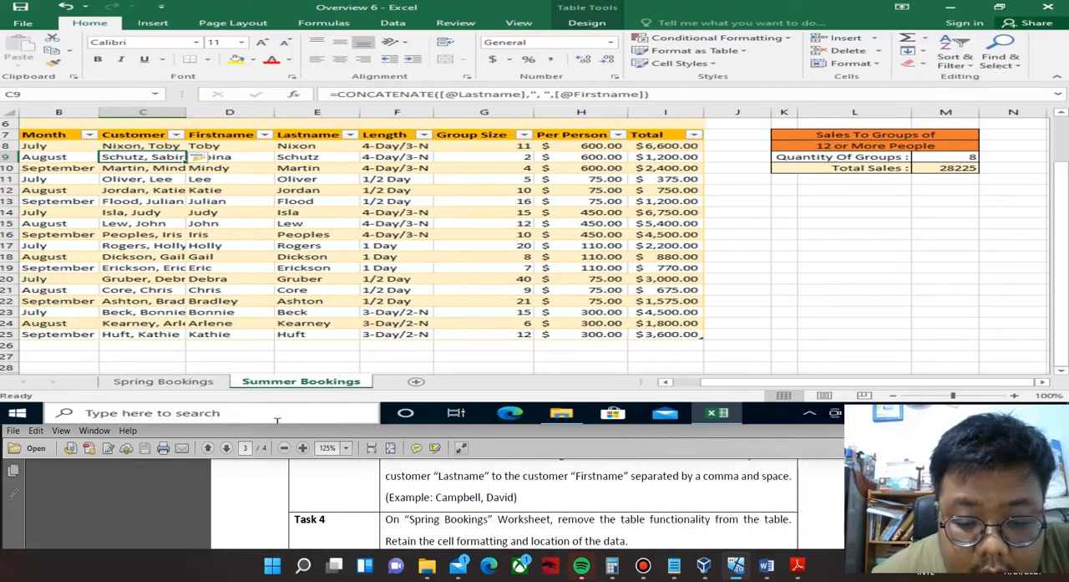
scroll(277, 420, "up", 1)
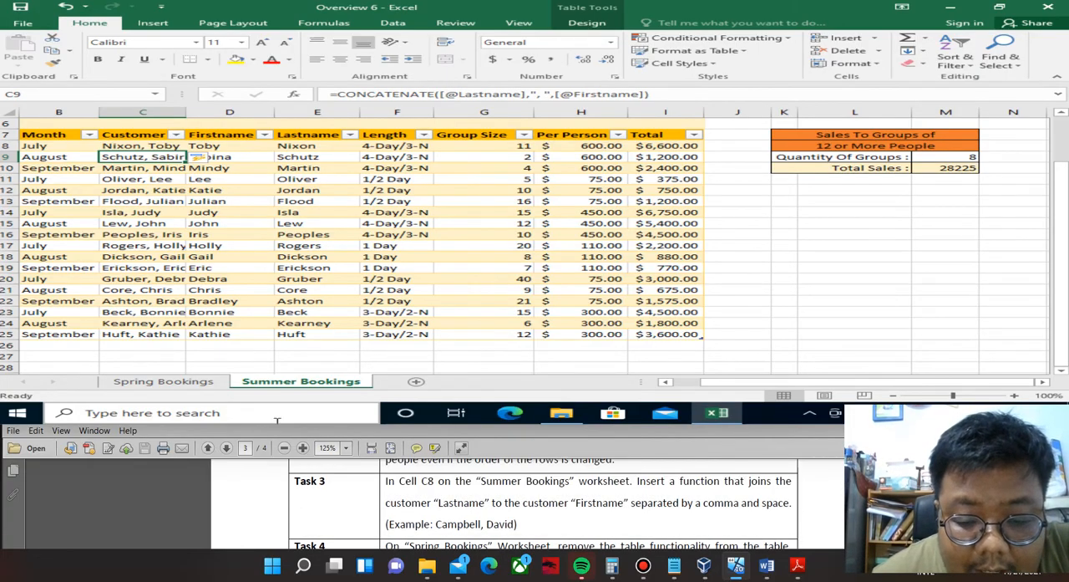
scroll(278, 420, "down", 2)
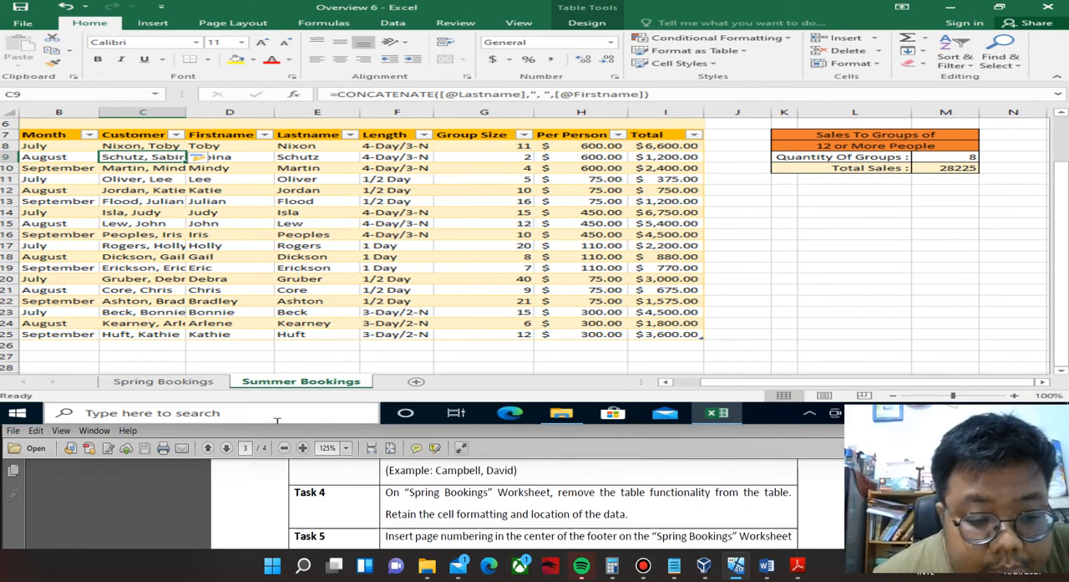
left_click(197, 385)
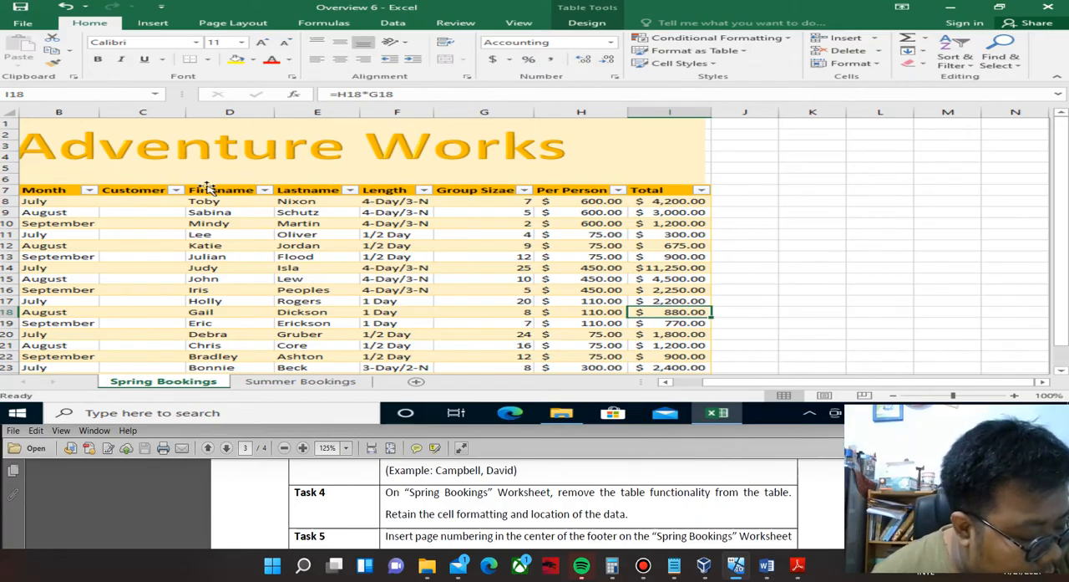
left_click(159, 214)
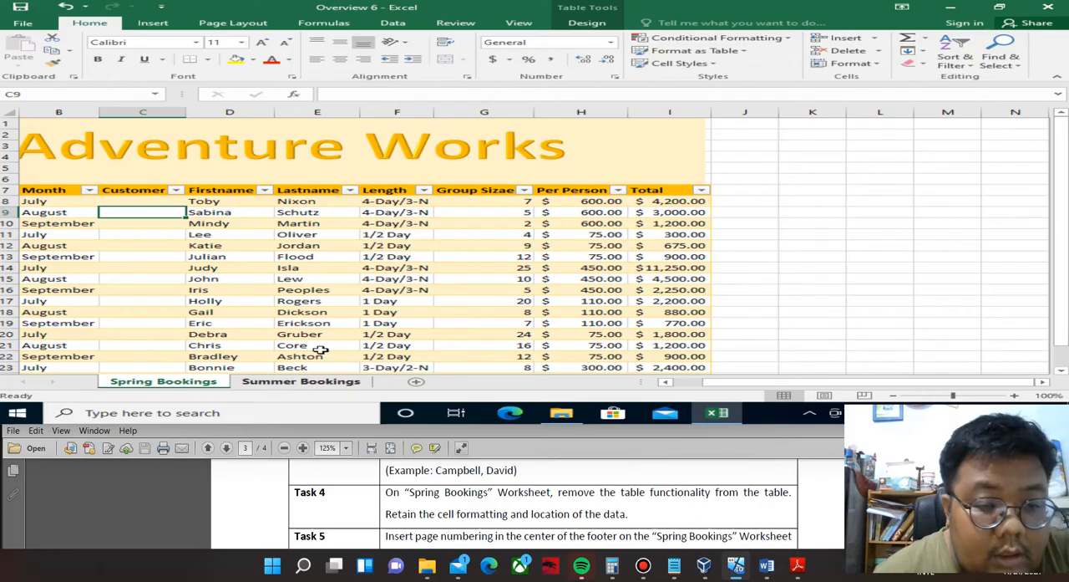
right_click(307, 256)
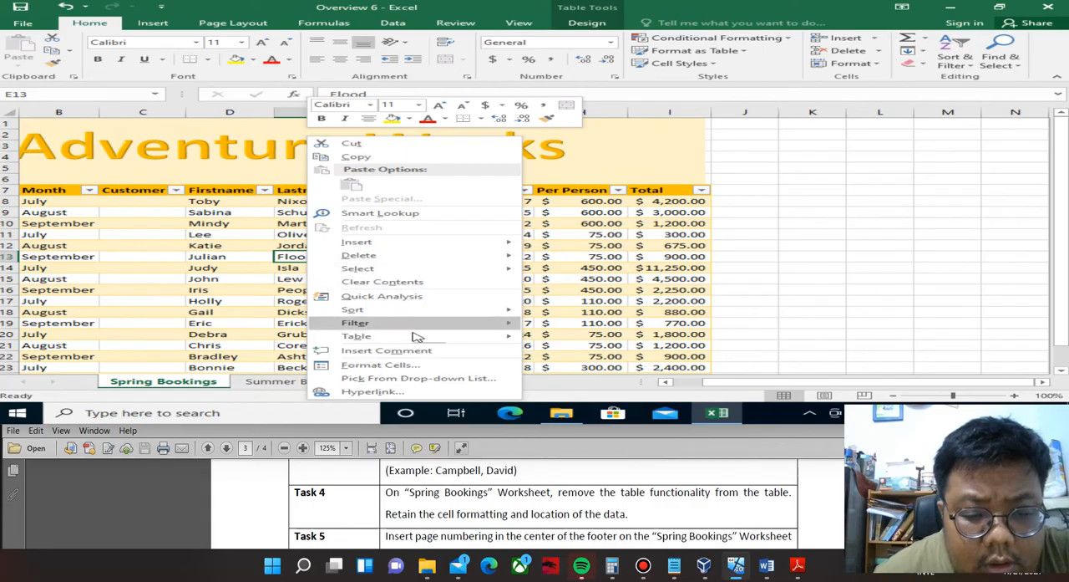
mouse_move(418, 338)
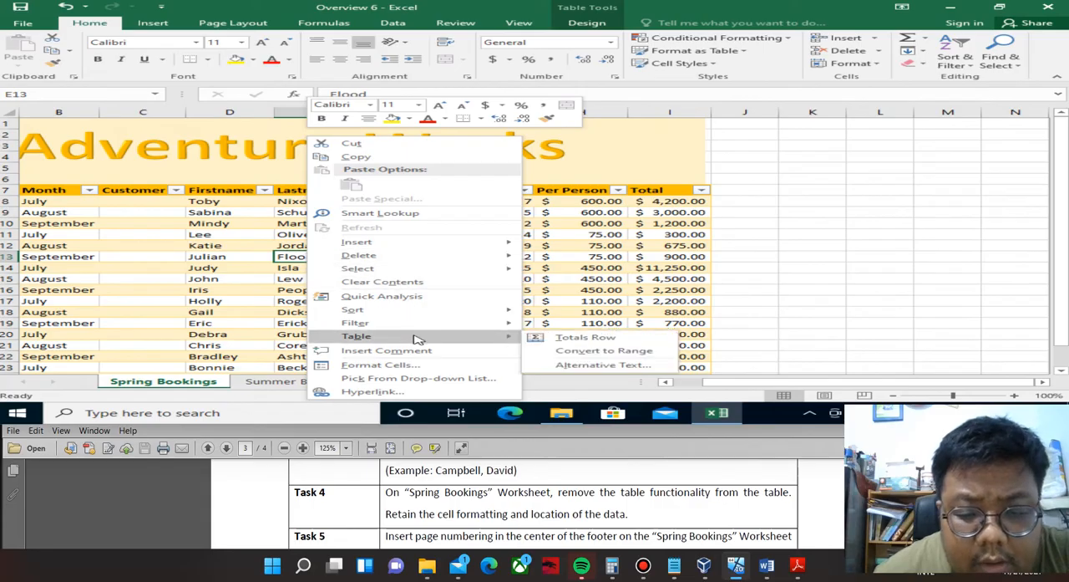
left_click(616, 352)
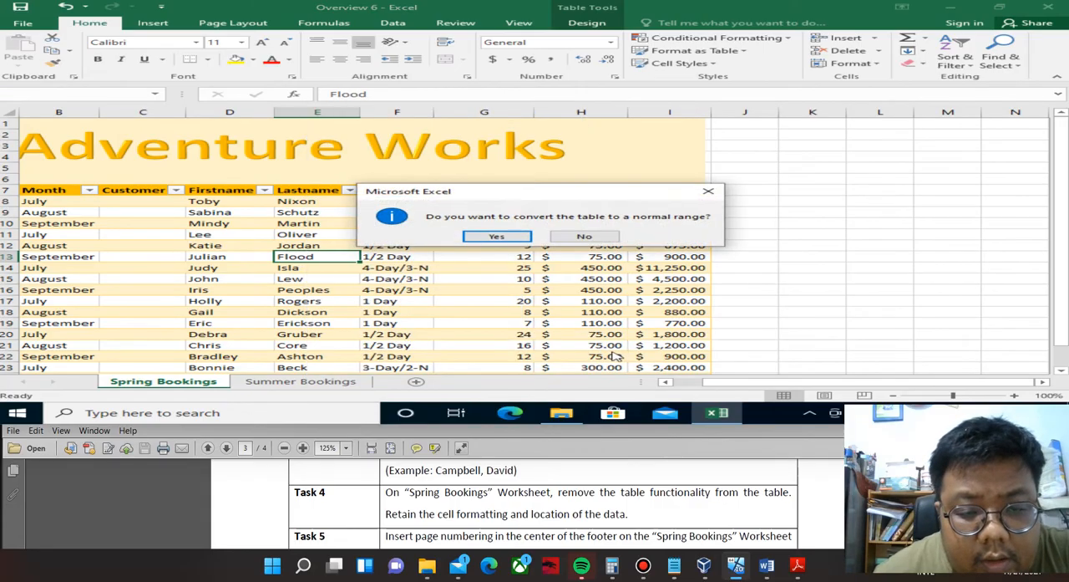
left_click(509, 237)
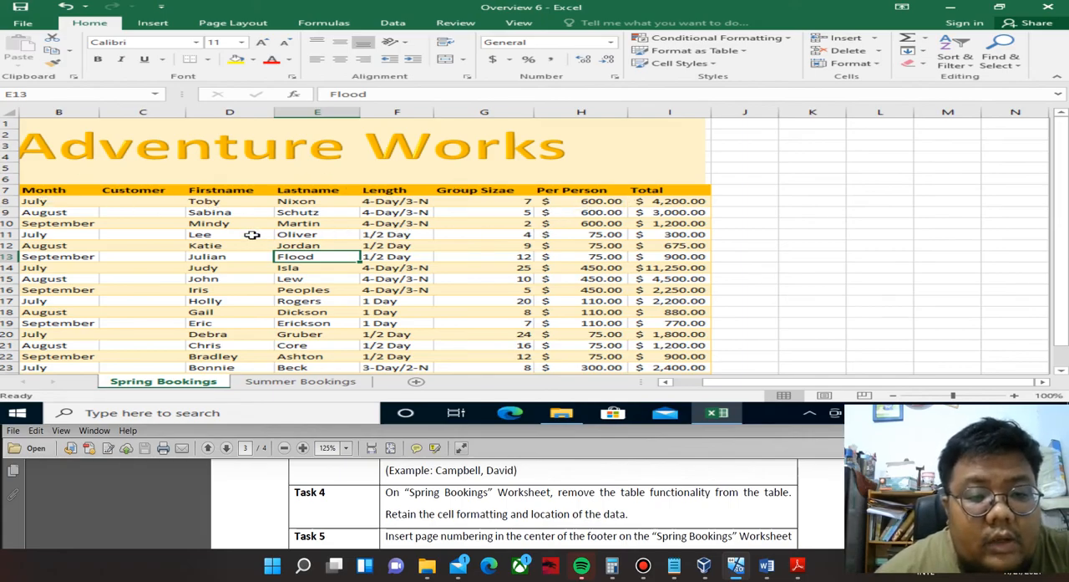
left_click(311, 224)
left_click(324, 190)
left_click(374, 210)
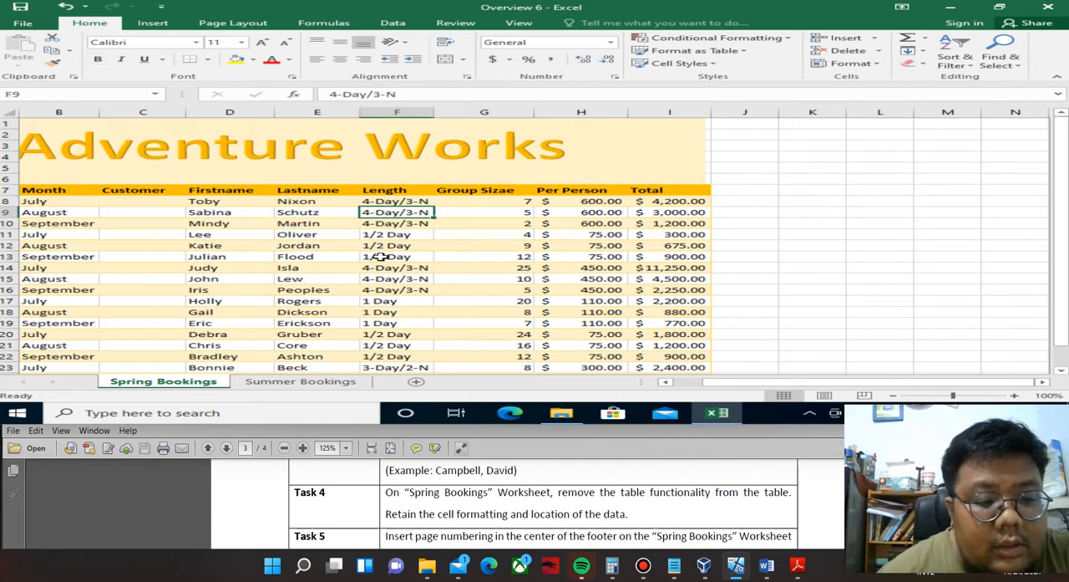
left_click(371, 256)
left_click(341, 255)
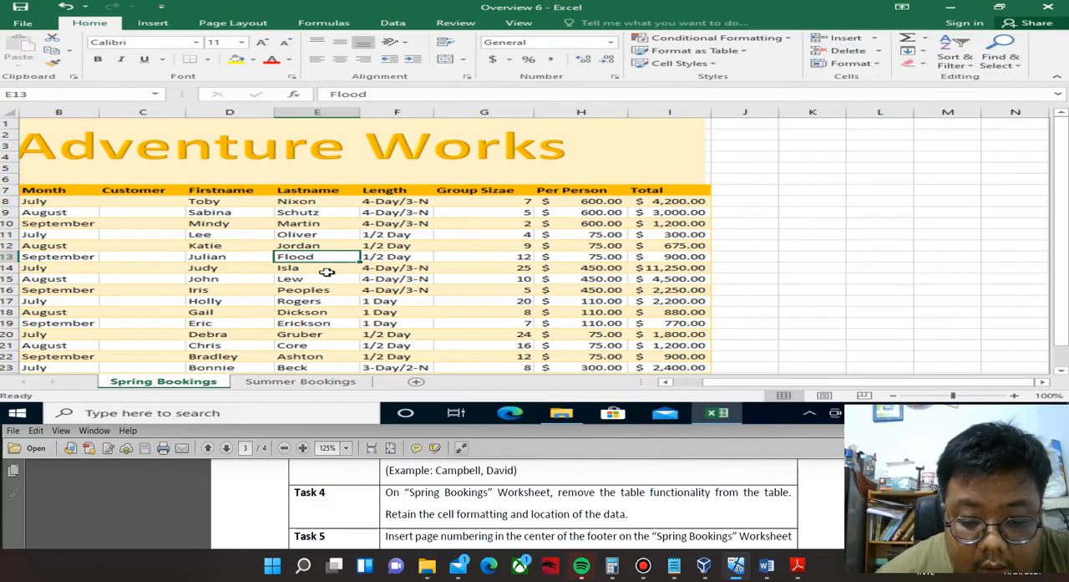
Read Overview 6 Task 5 in the PDF and set the Spring Bookings worksheet footer to "Page 1 of ?".
left_click(415, 508)
scroll(415, 509, "down", 1)
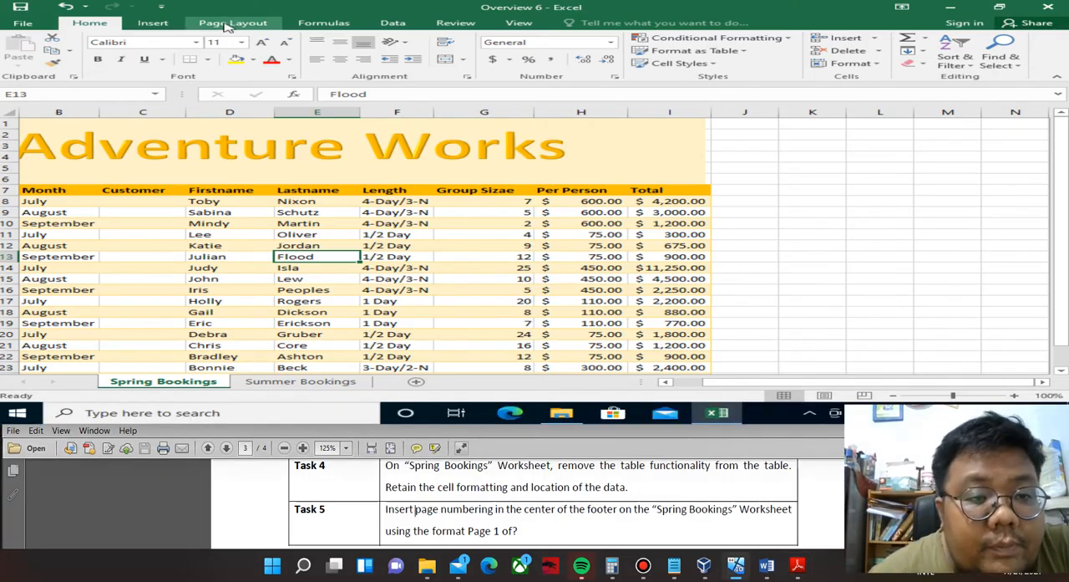
left_click(232, 22)
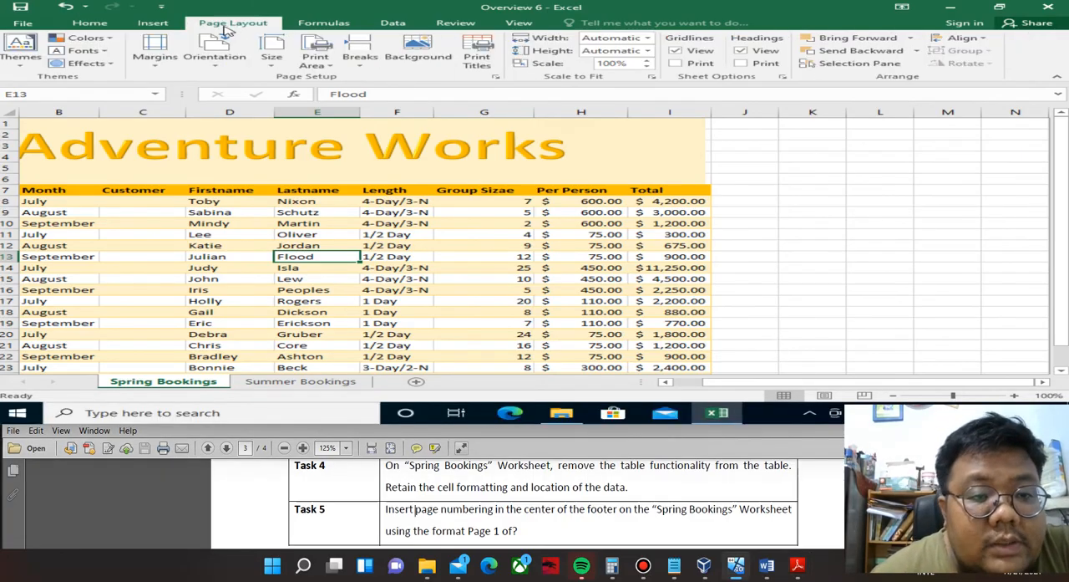
left_click(496, 77)
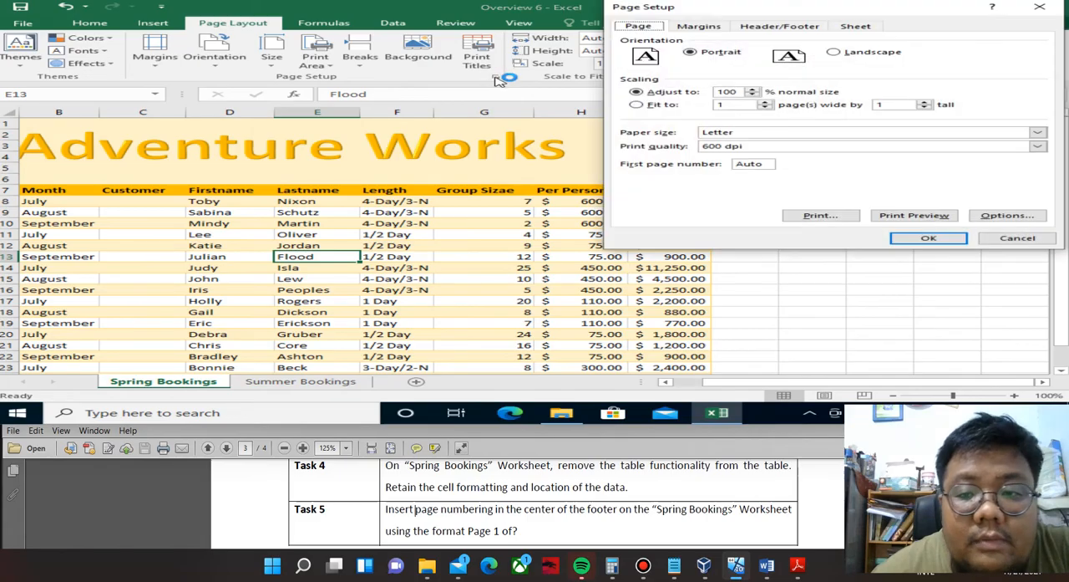
left_click(758, 26)
left_click_drag(771, 15, 608, 15)
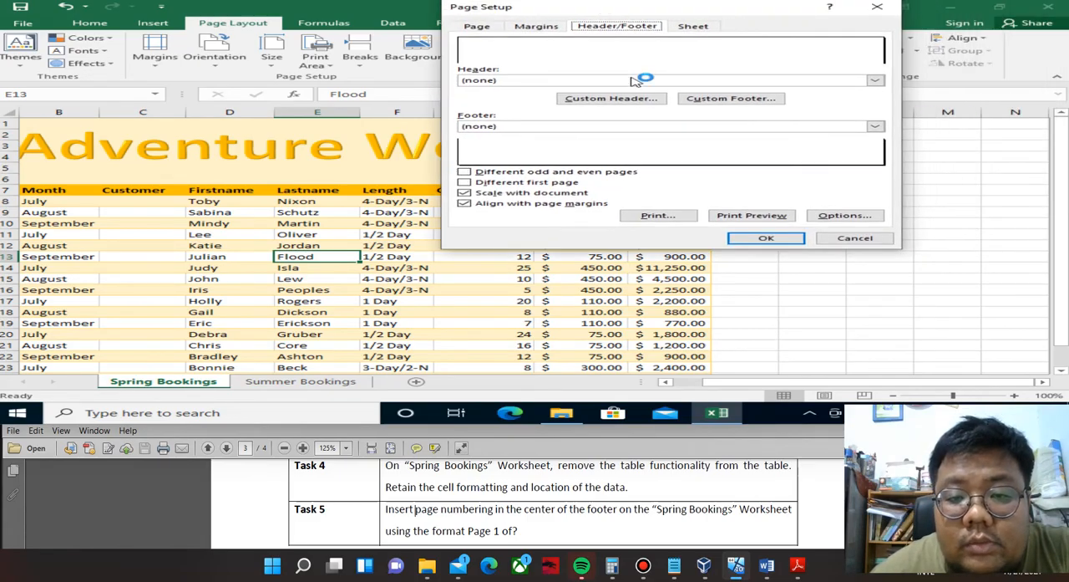
left_click(874, 126)
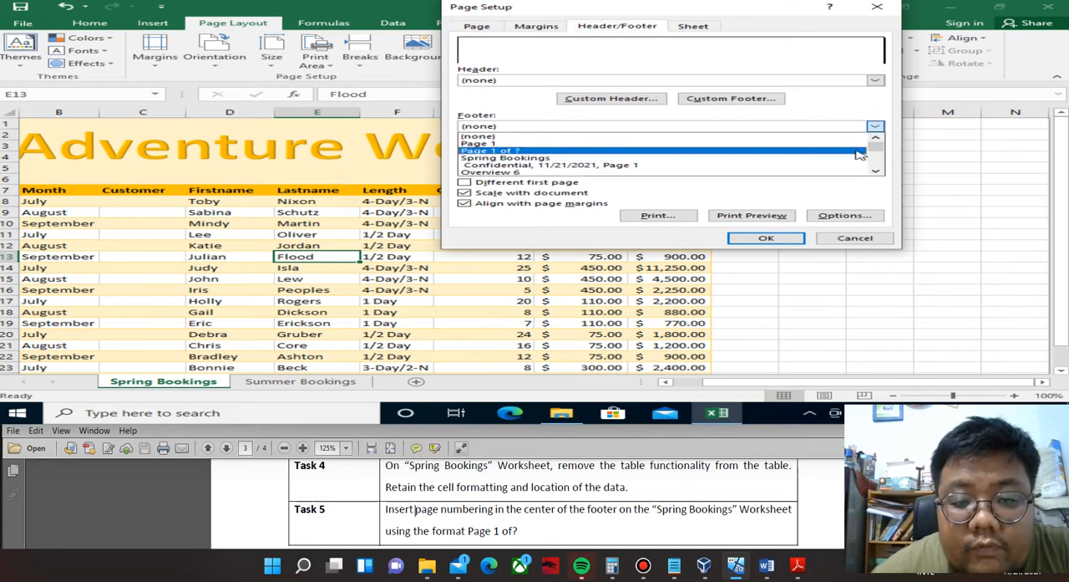
left_click(859, 152)
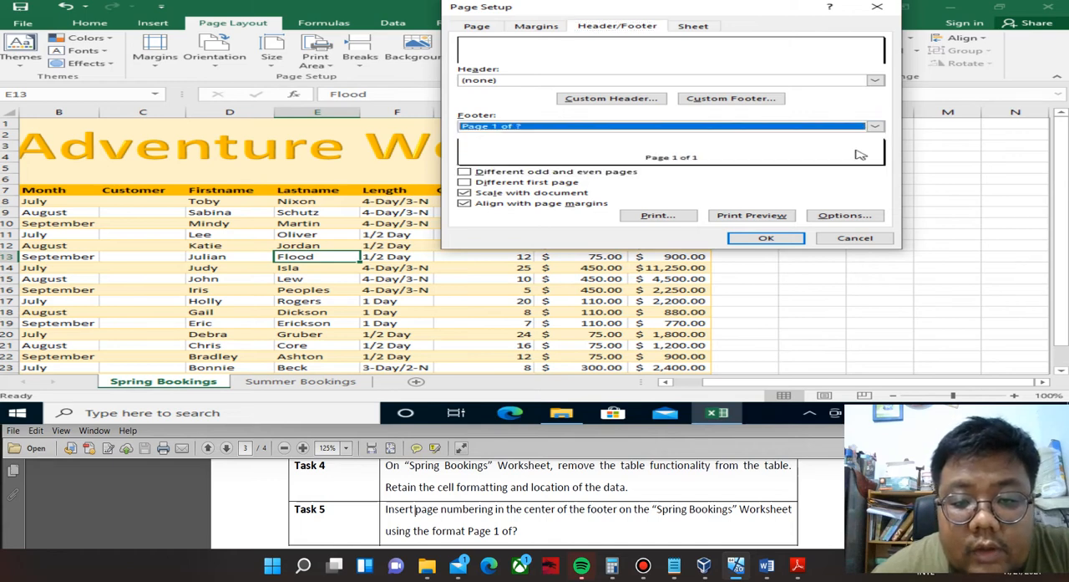
left_click(773, 238)
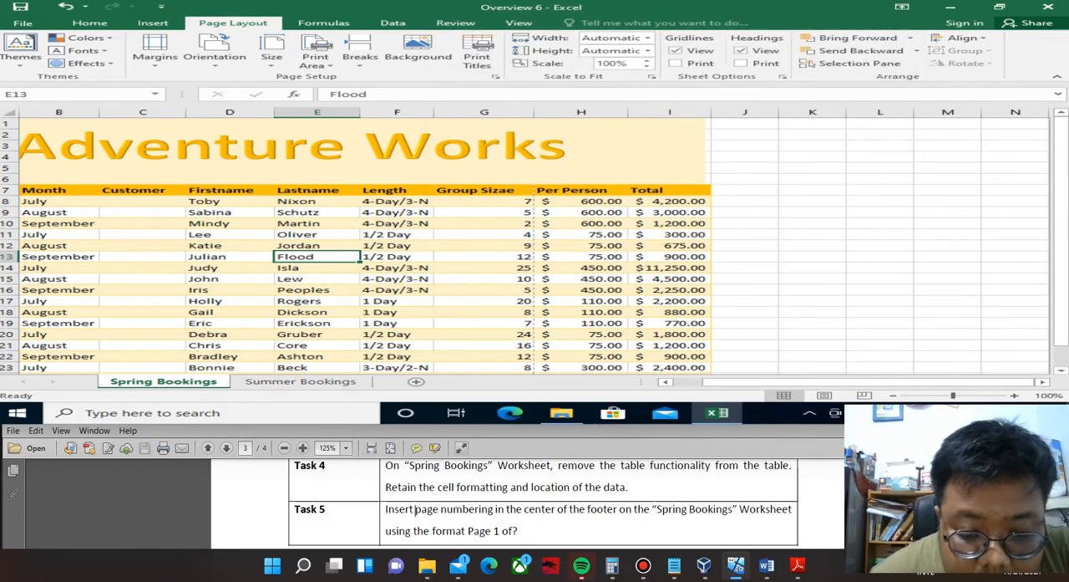
Check the PDF beyond Task 5 for any further tasks.
scroll(415, 509, "down", 5)
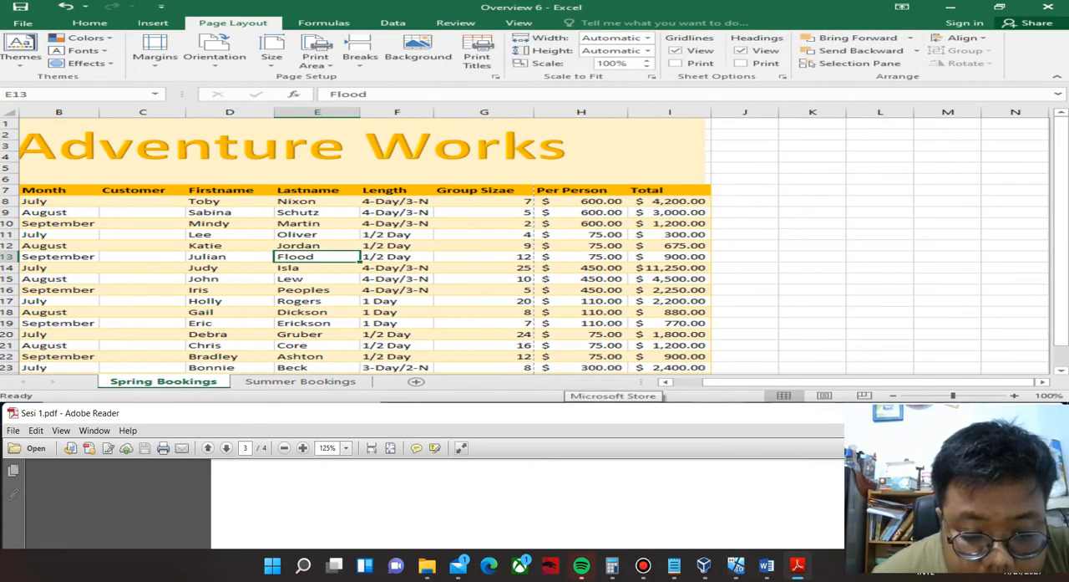
scroll(502, 506, "down", 3)
scroll(502, 505, "up", 1)
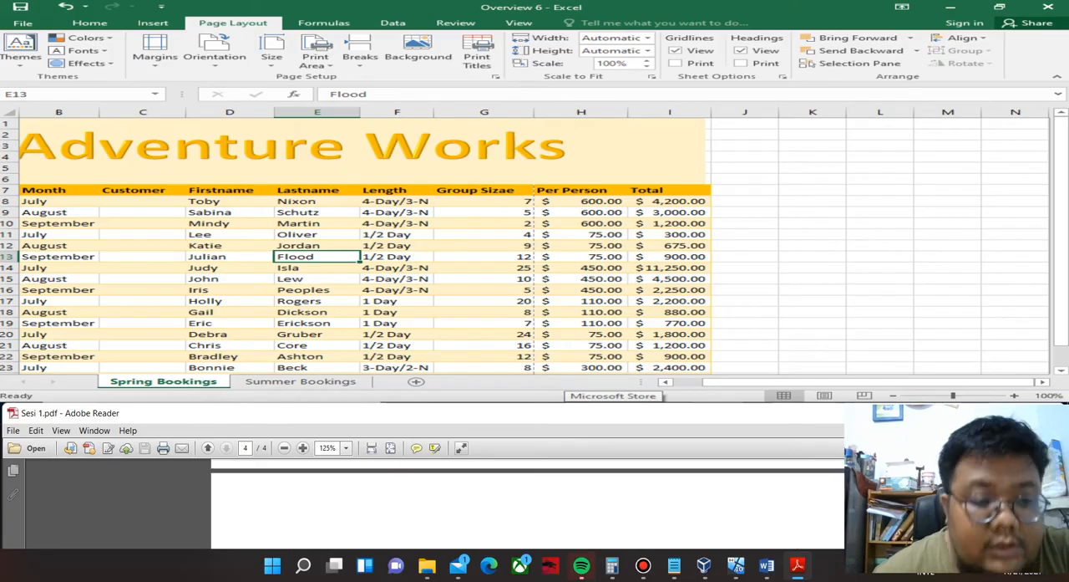
Close the Overview 6 workbook without saving the changes.
scroll(502, 506, "down", 2)
scroll(502, 505, "up", 2)
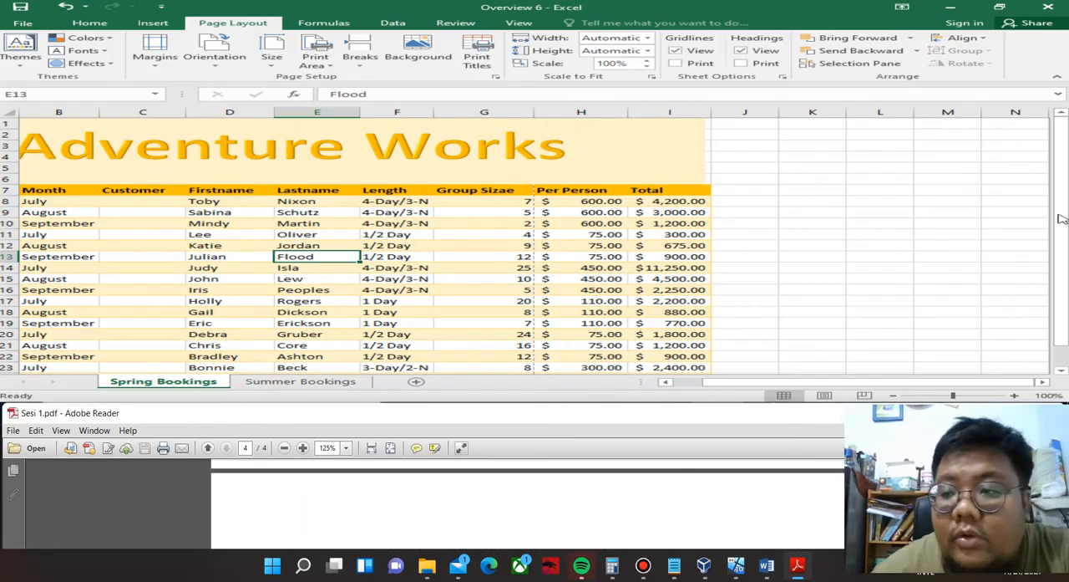
left_click(1050, 7)
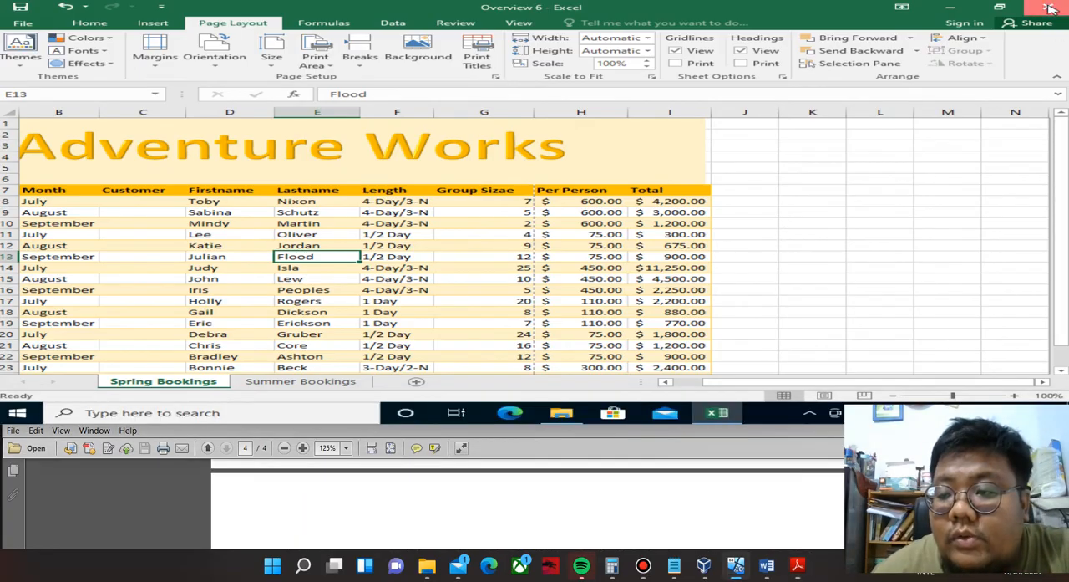
left_click(507, 217)
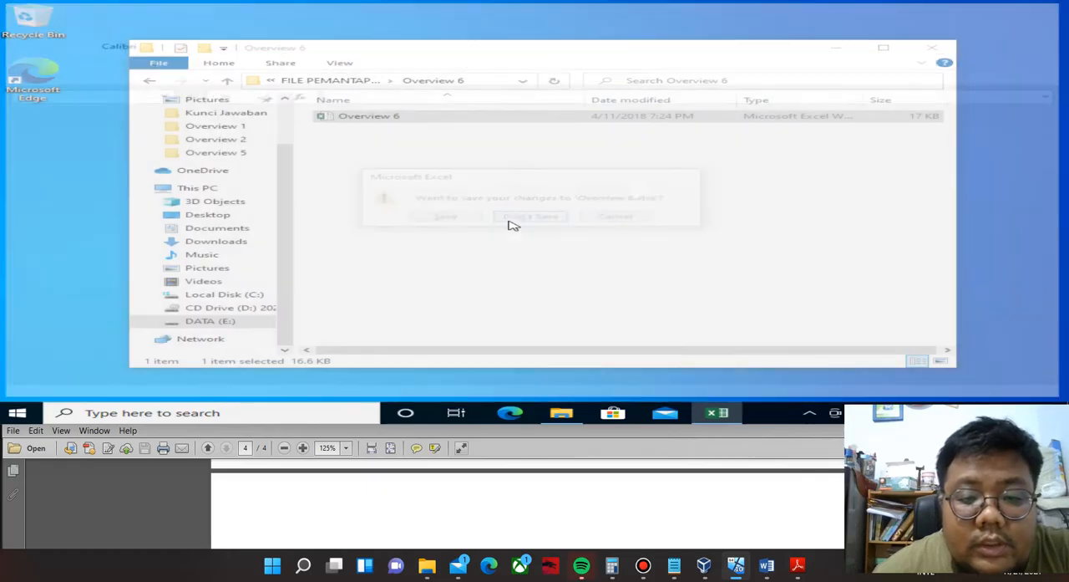
Open the Overview 7 workbook from the FILE PEMANTAPAN MOS 2016 folder and switch to the Summer Sales worksheet.
left_click(149, 80)
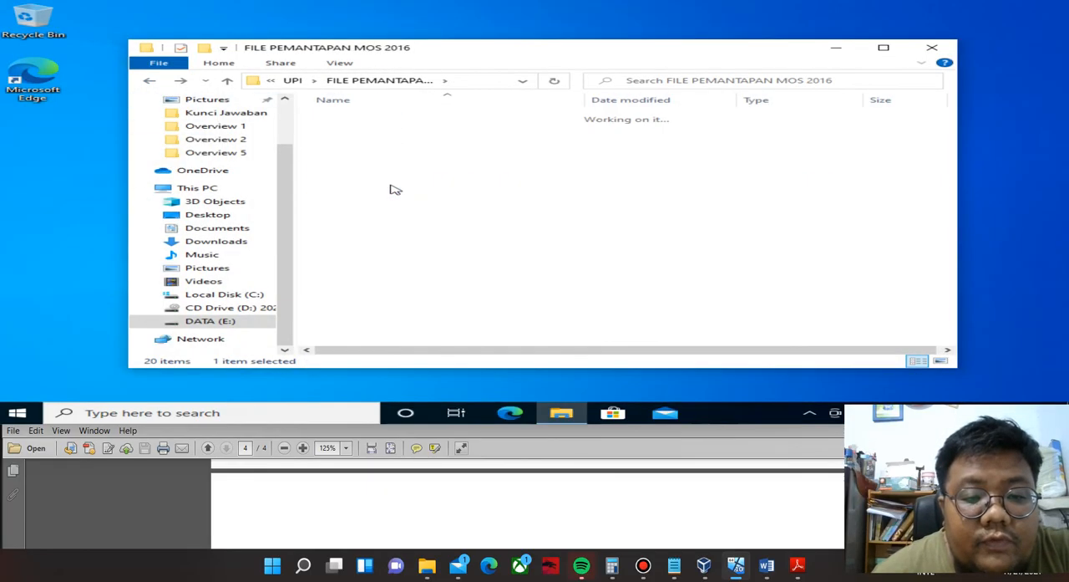
double_click(396, 190)
double_click(393, 118)
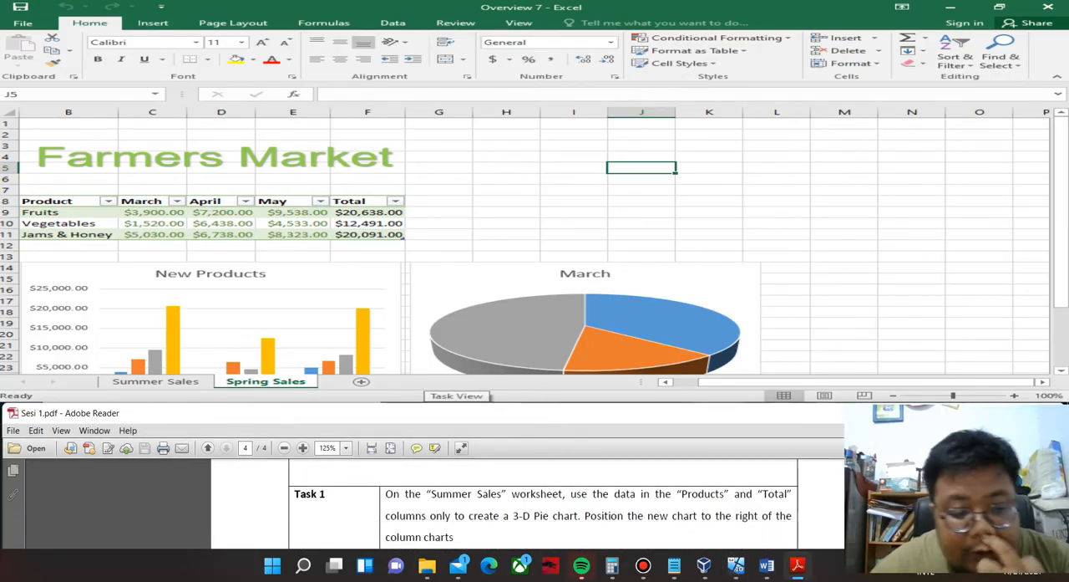
left_click(195, 382)
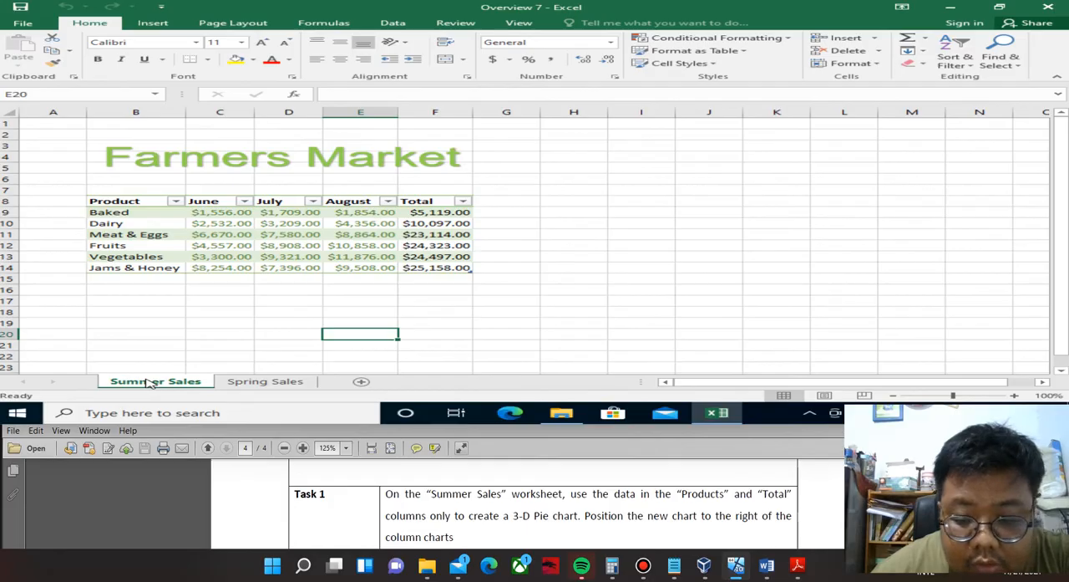
left_click(143, 201)
left_click(136, 210)
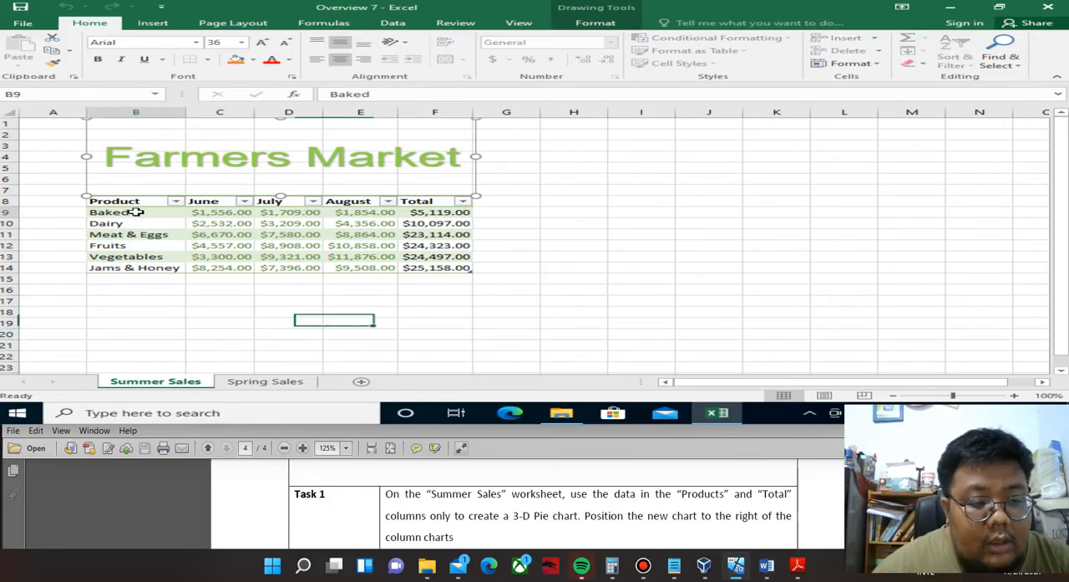
left_click_drag(138, 203, 143, 270)
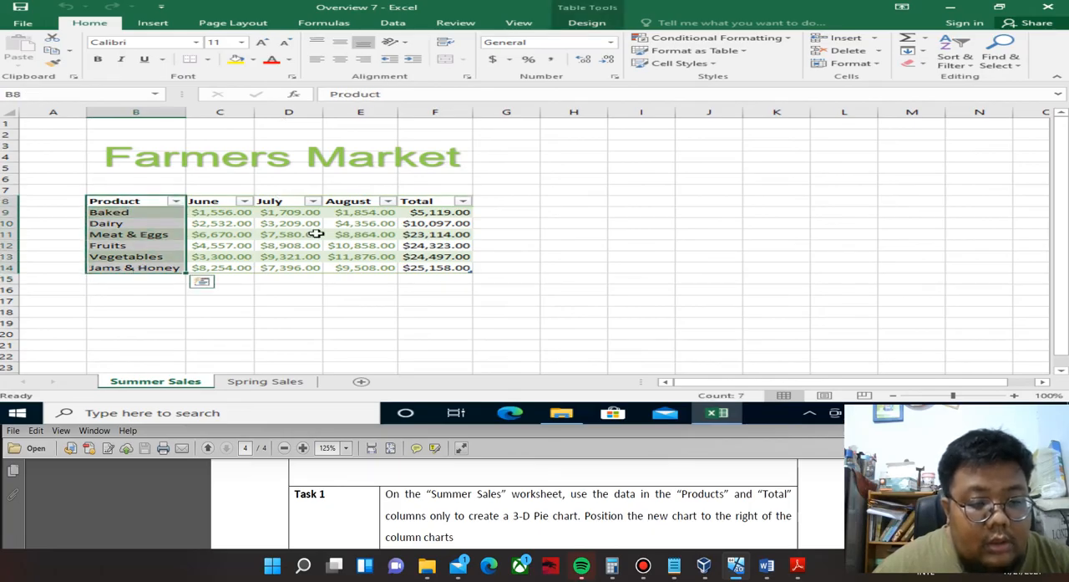
key("ctrl+q")
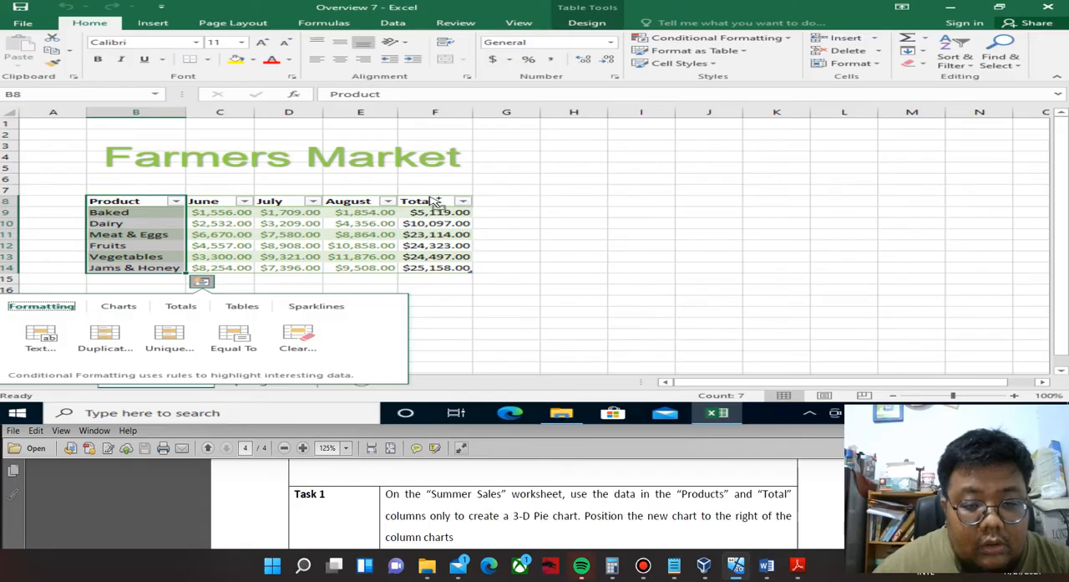
left_click(426, 200)
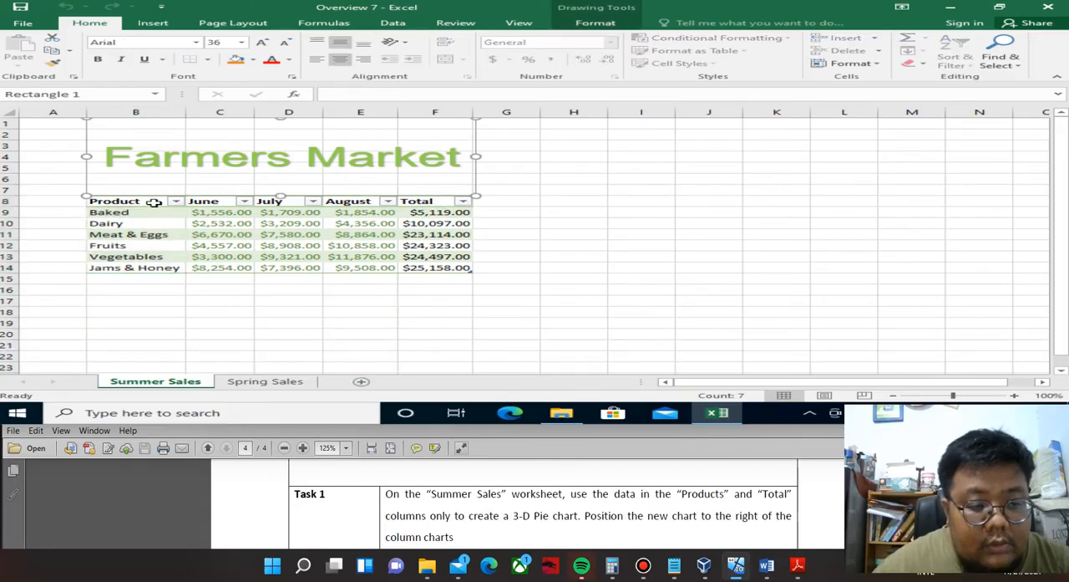
Insert a 3-D pie chart from the Summer Sales Product and Total columns, including their headers.
left_click_drag(150, 204, 163, 269)
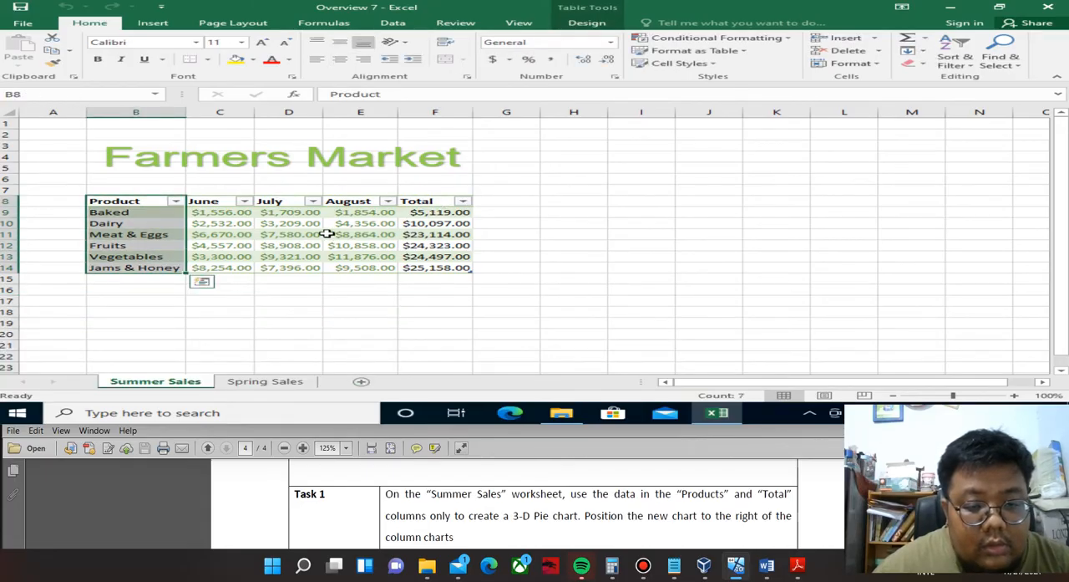
left_click_drag(416, 201, 424, 267, "ctrl")
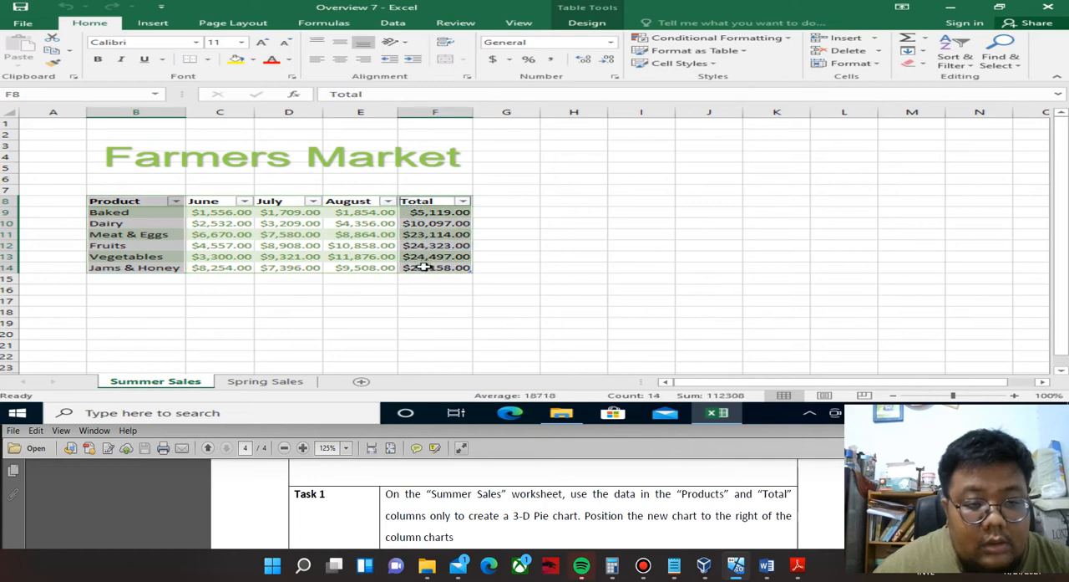
left_click(153, 24)
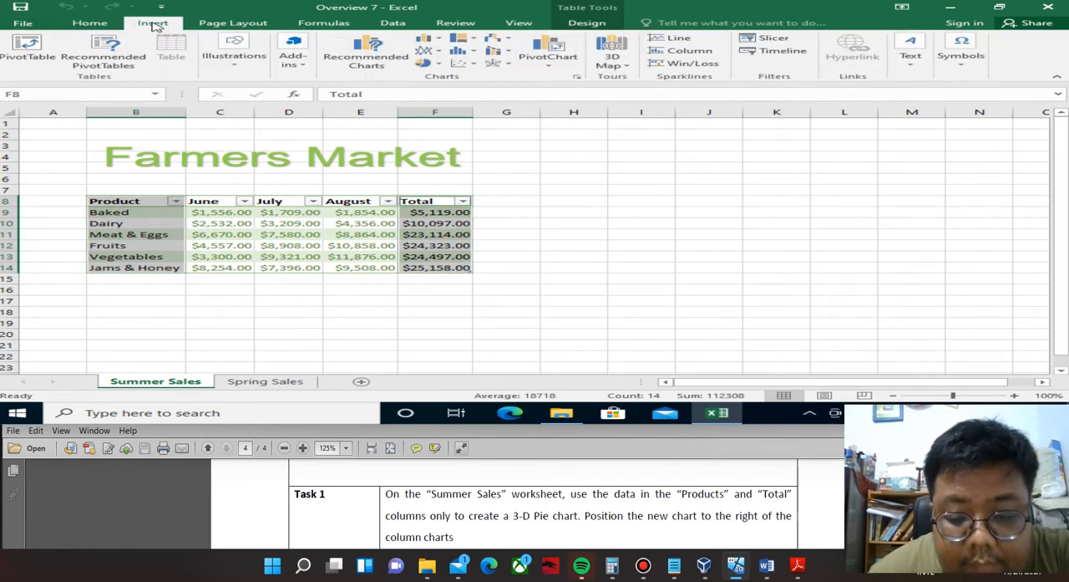
left_click(427, 64)
left_click(444, 141)
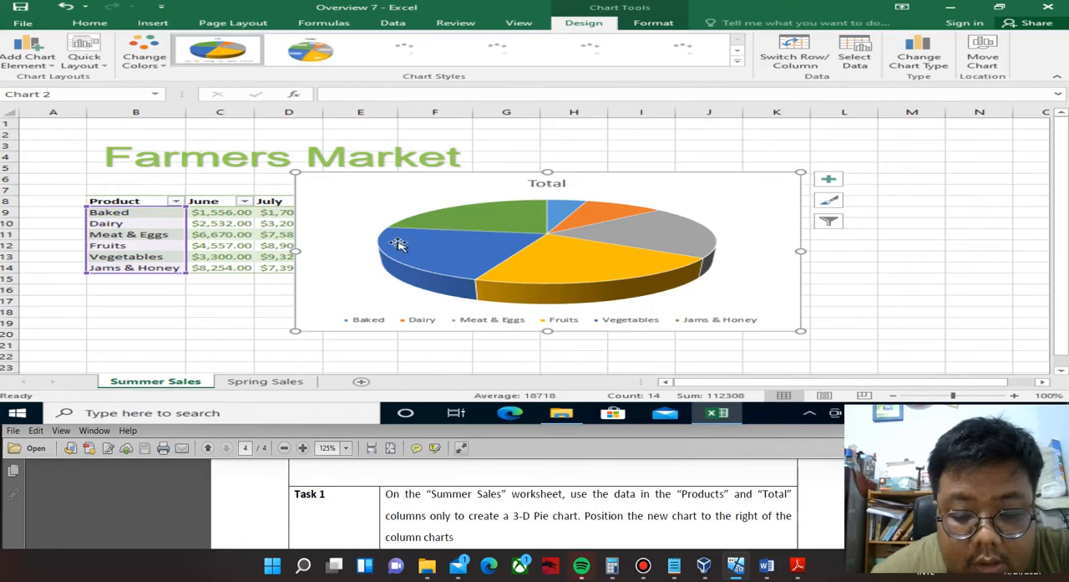
Move the 3-D pie chart to the right of the Summer Sales table and delete it.
left_click(615, 207)
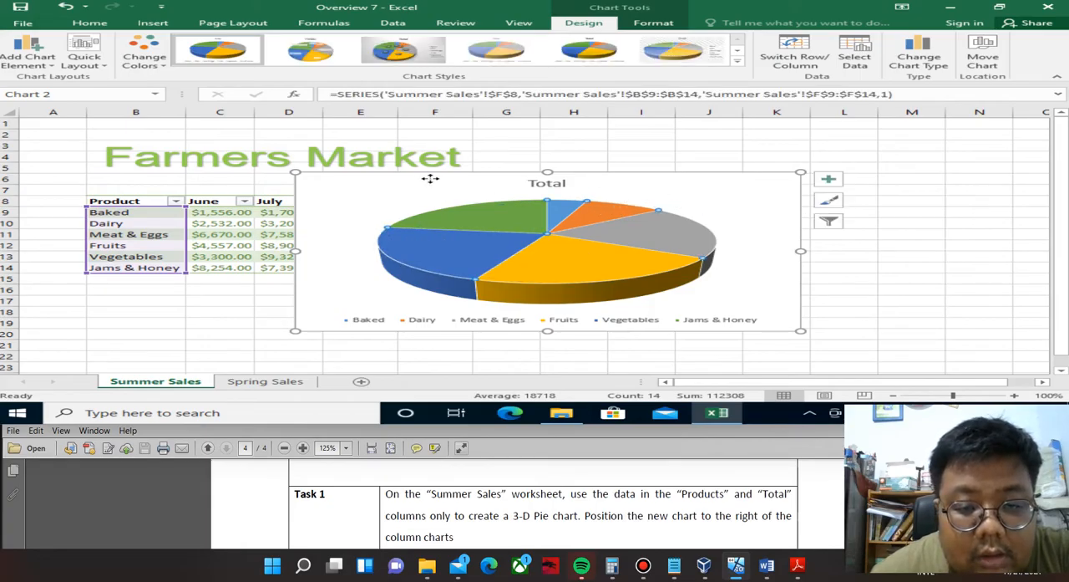
left_click_drag(429, 176, 651, 141)
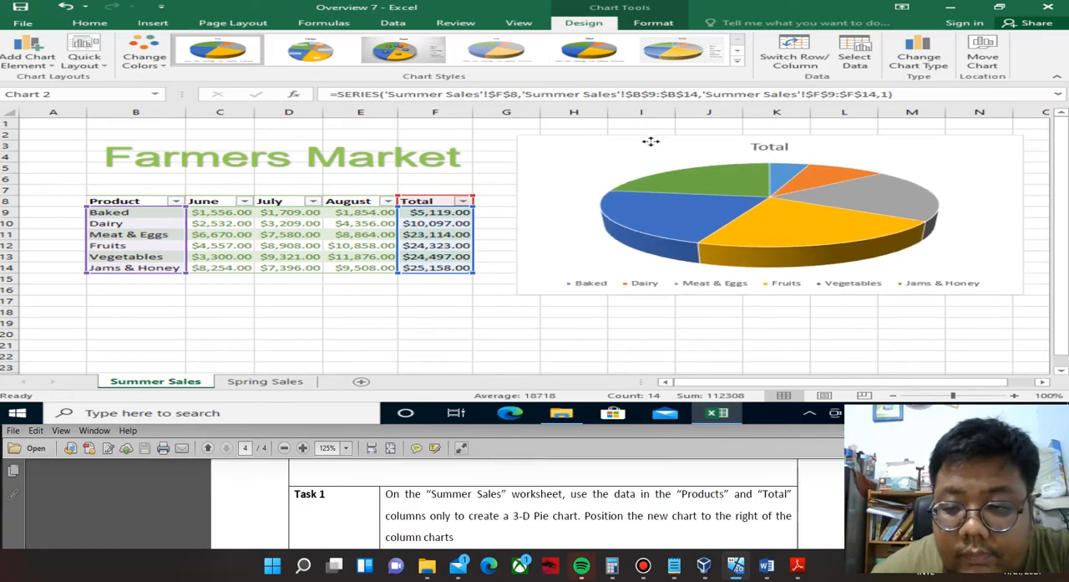
left_click_drag(651, 141, 649, 152)
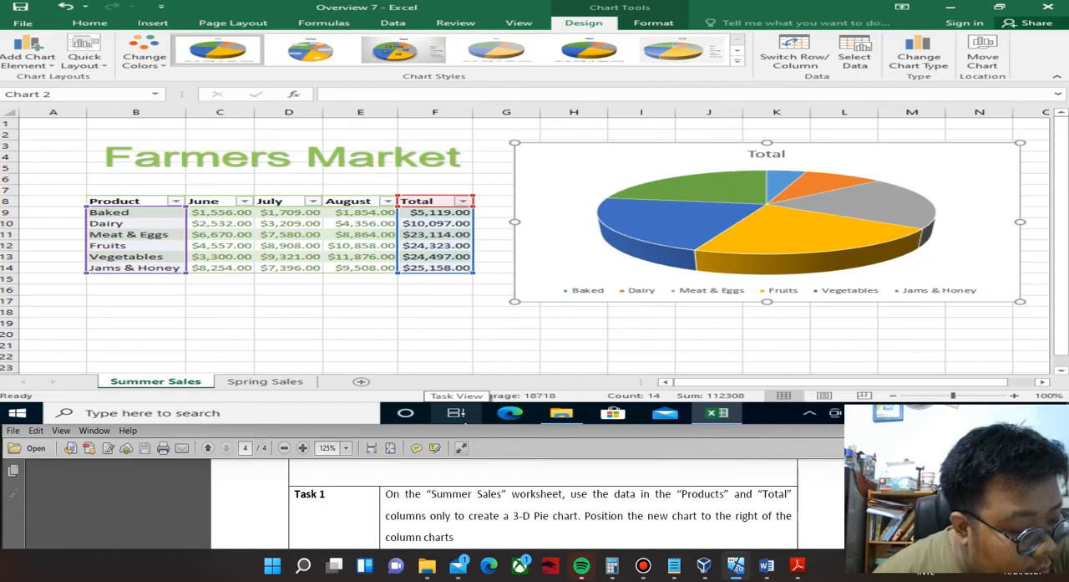
scroll(543, 501, "down", 1)
scroll(543, 501, "up", 1)
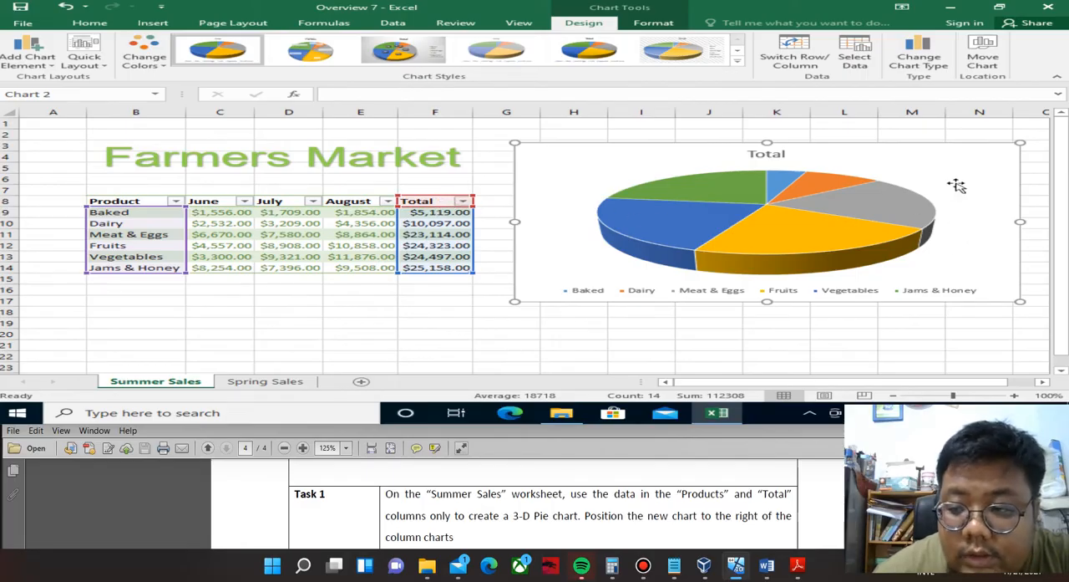
key("Delete")
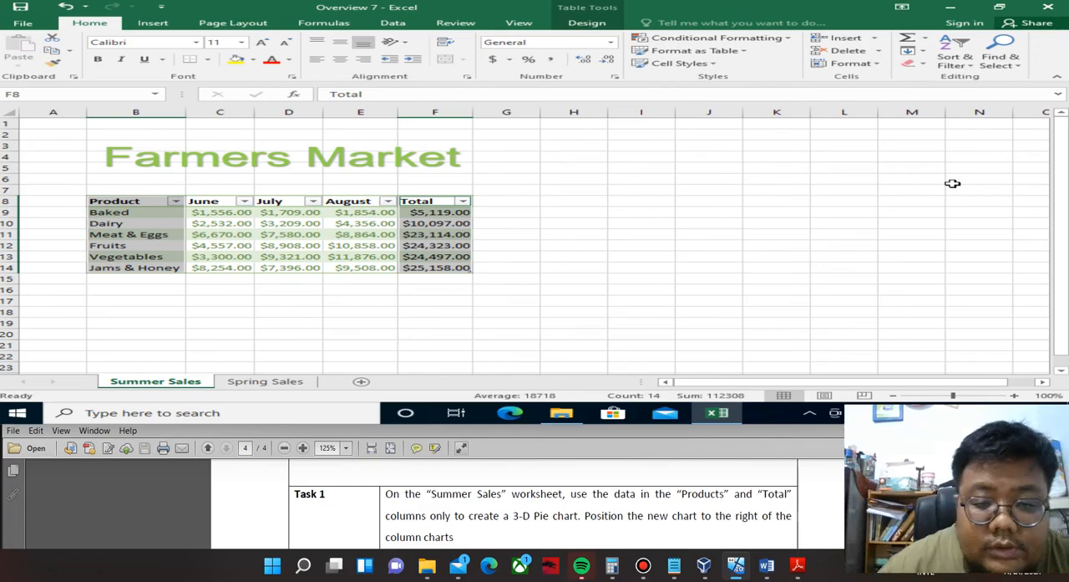
Insert a 3-D pie chart from Summer Sales cells B9:B14 and F9:F14, excluding the headers, and place it to the right of the table.
left_click(129, 234)
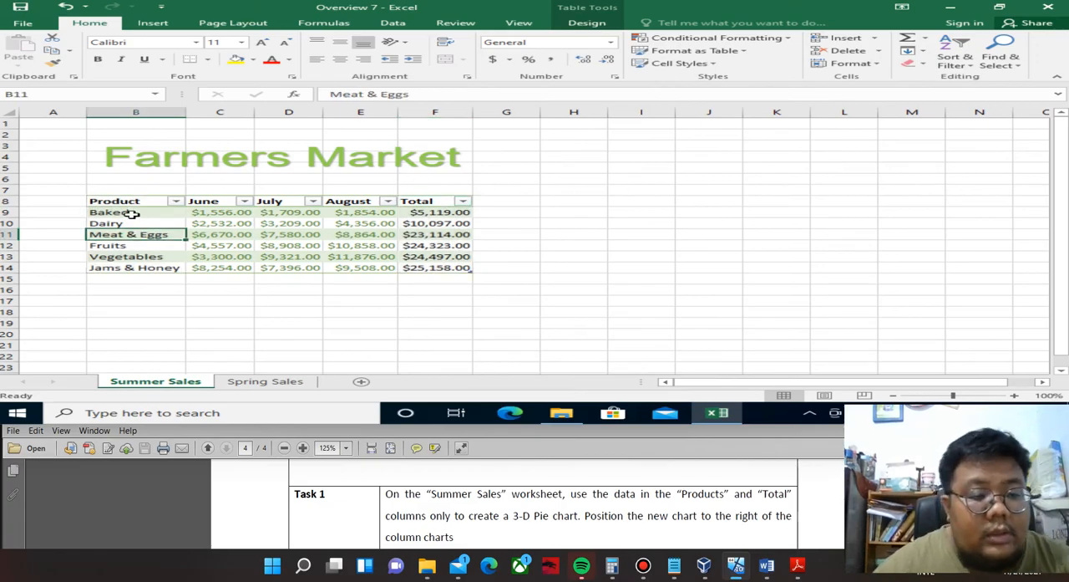
left_click_drag(124, 213, 124, 266)
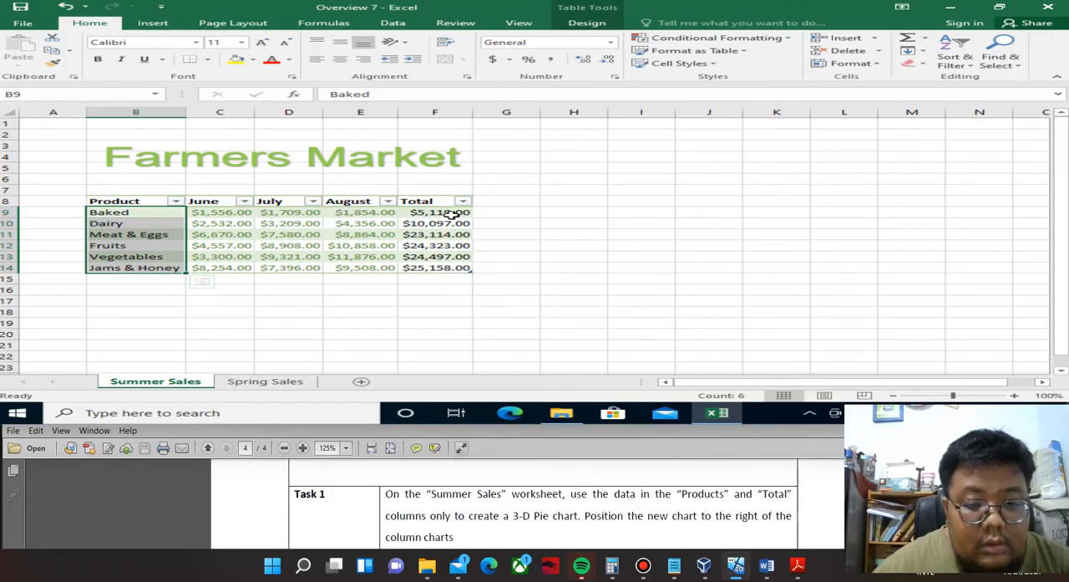
left_click_drag(433, 212, 443, 269)
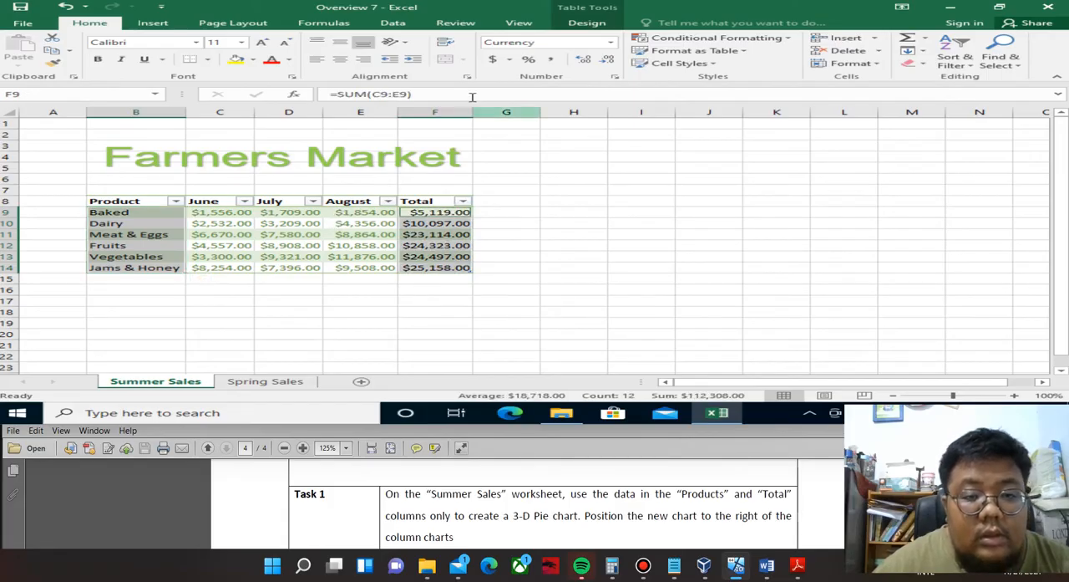
left_click(170, 25)
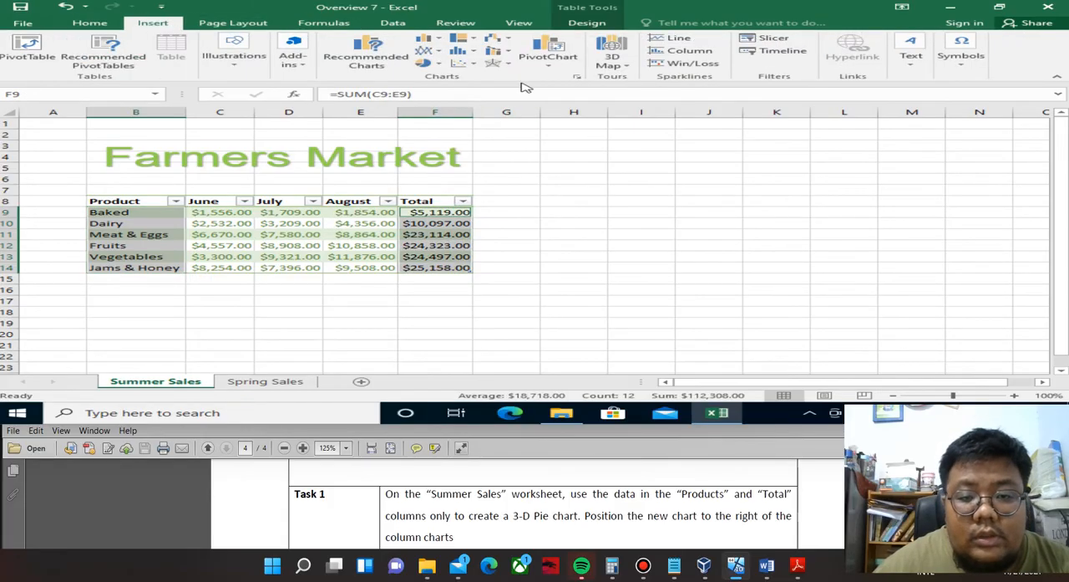
left_click(433, 66)
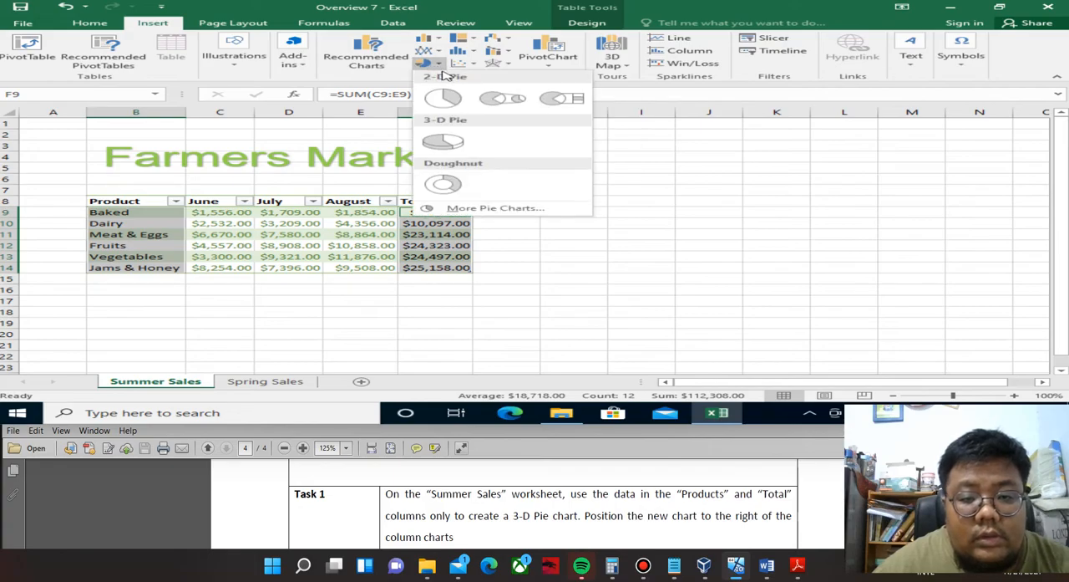
left_click(449, 143)
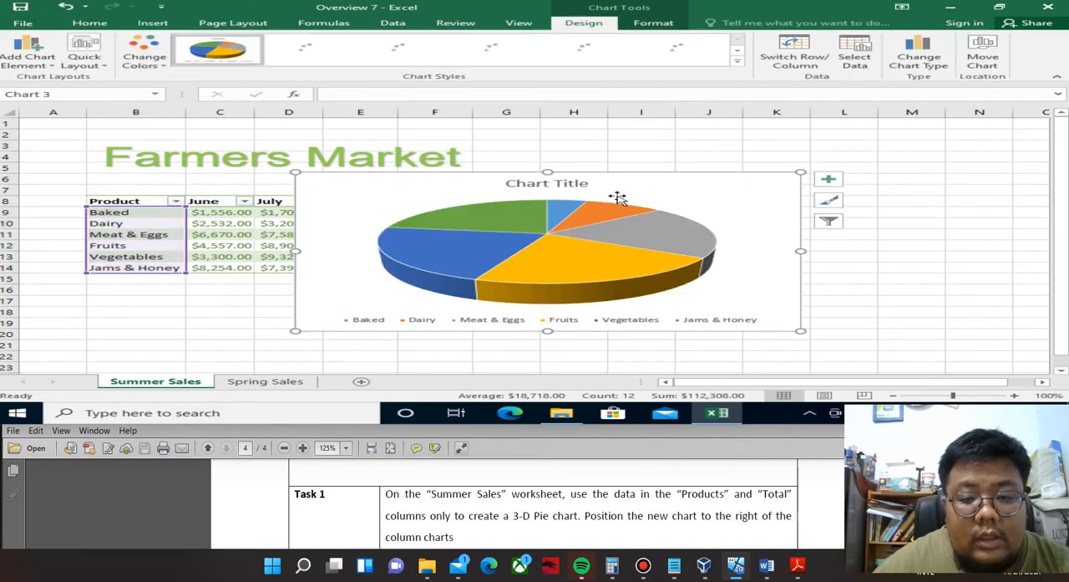
left_click_drag(642, 189, 864, 163)
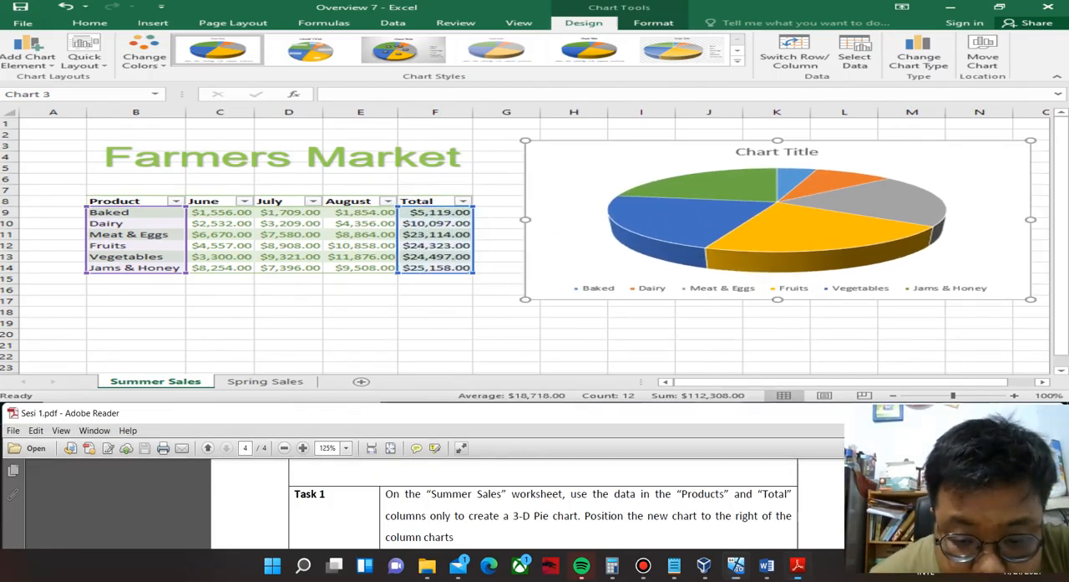
Read Overview 7 Task 2 in the PDF and add primary horizontal and vertical axis titles to the Spring Sales column chart.
scroll(543, 510, "down", 1)
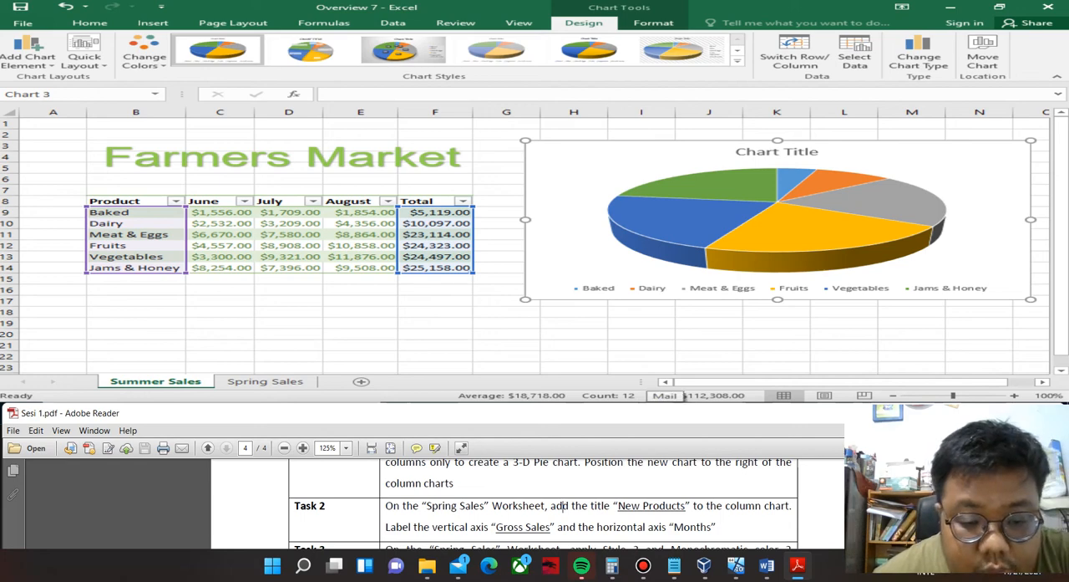
left_click(260, 384)
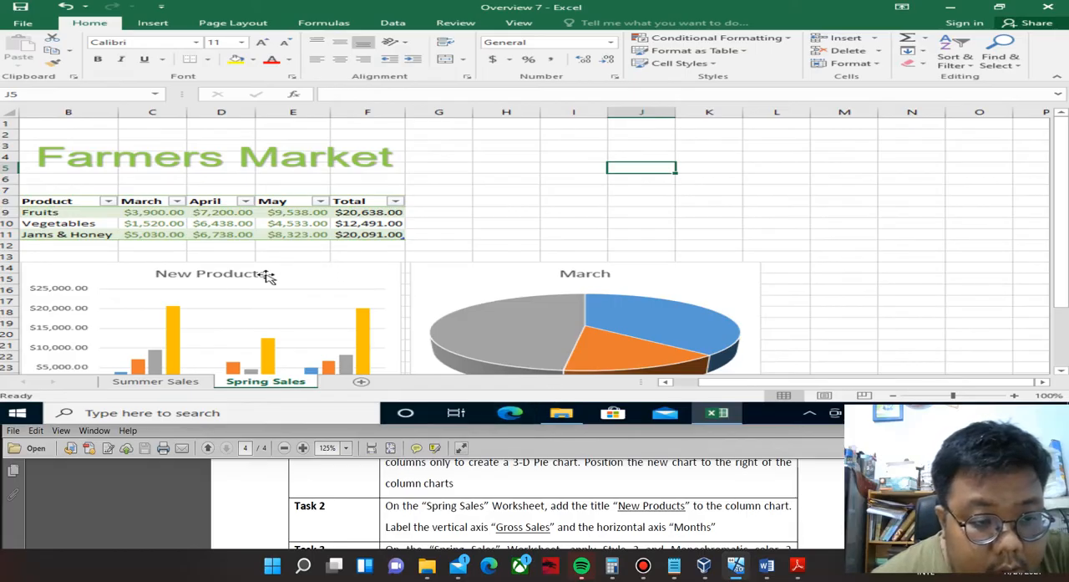
left_click(239, 288)
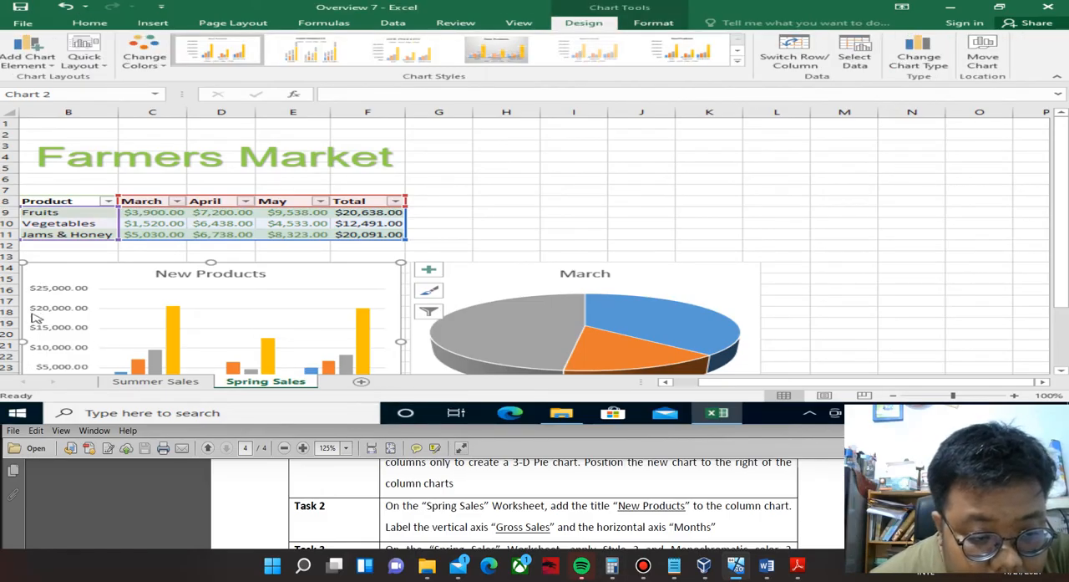
scroll(237, 288, "down", 3)
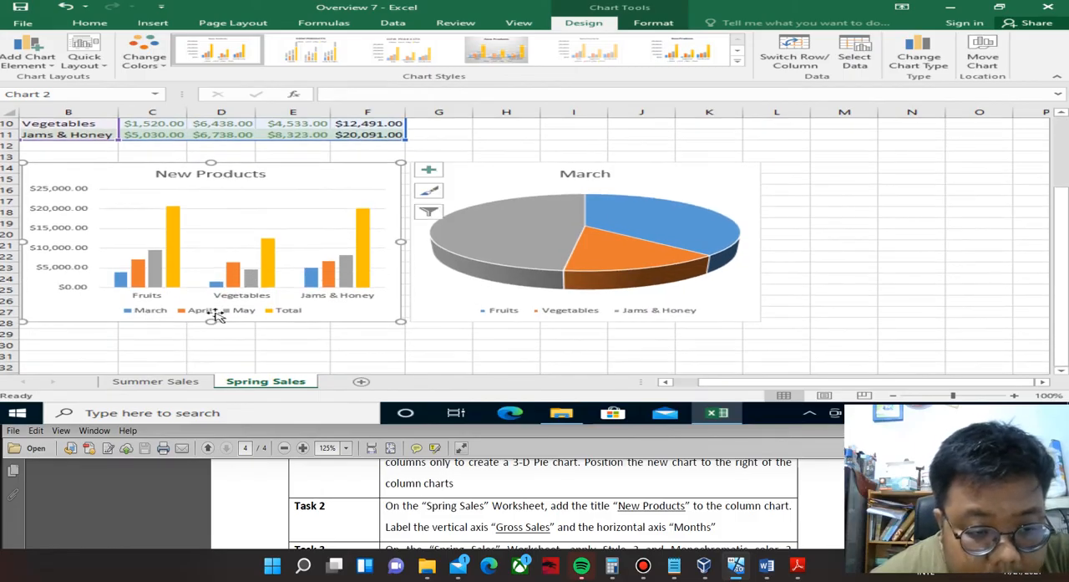
scroll(359, 284, "up", 2)
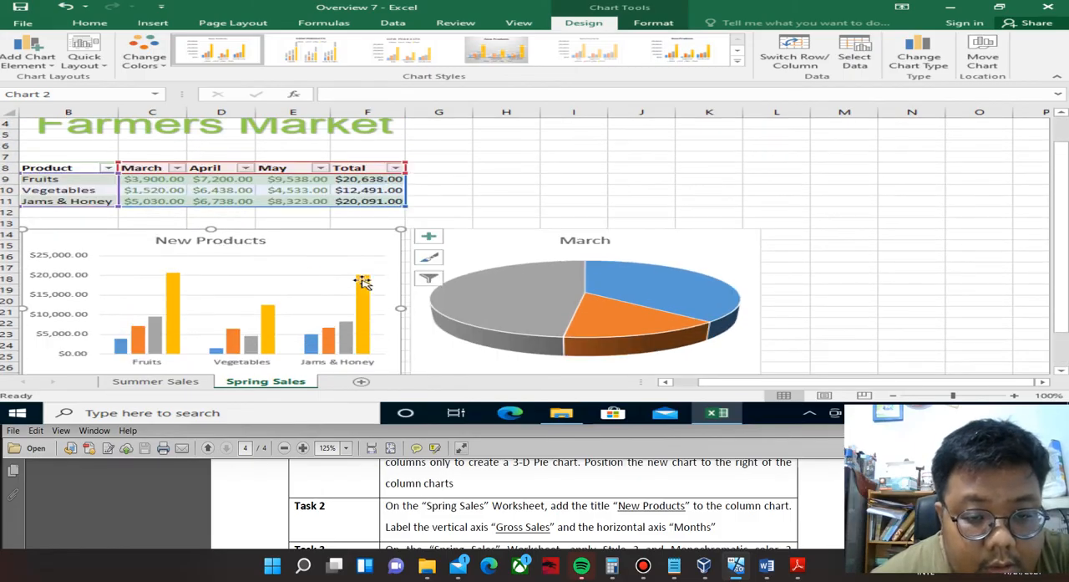
left_click(428, 237)
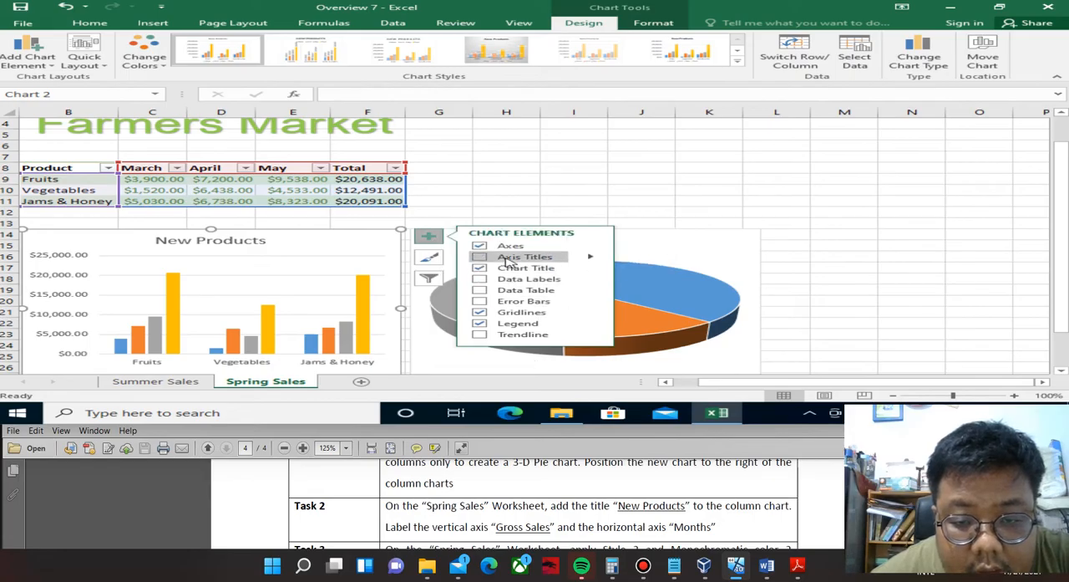
left_click(591, 257)
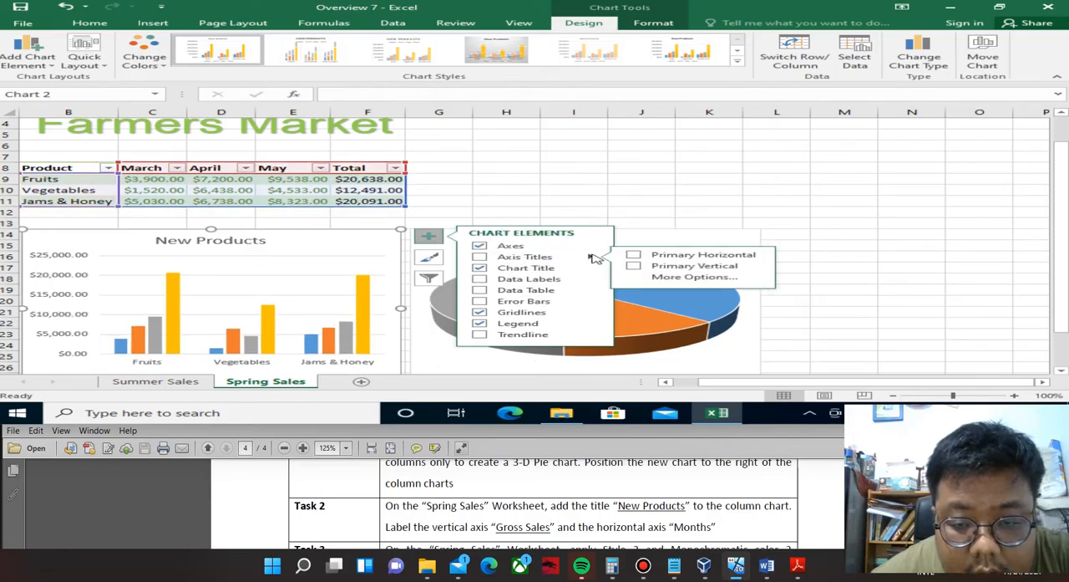
left_click(635, 255)
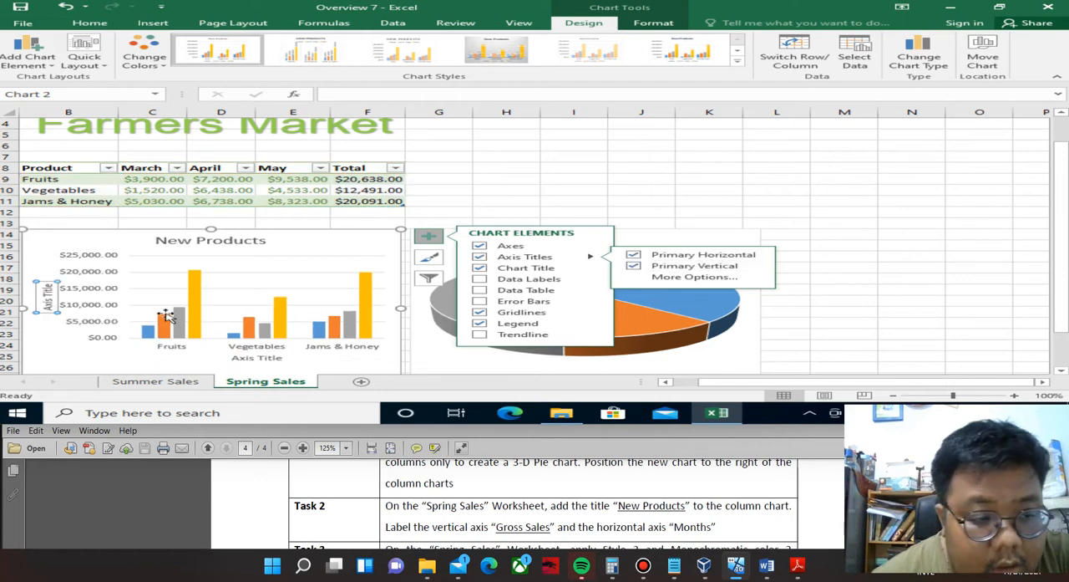
scroll(297, 351, "down", 2)
left_click(427, 170)
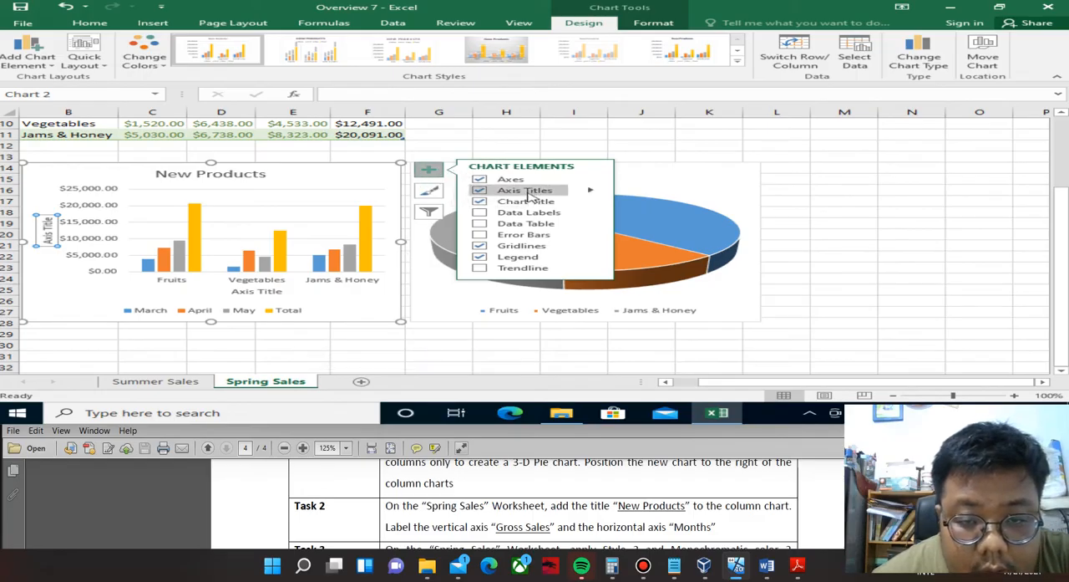
Replace the vertical axis title of the Spring Sales column chart with "Gross Sale".
left_click(590, 191)
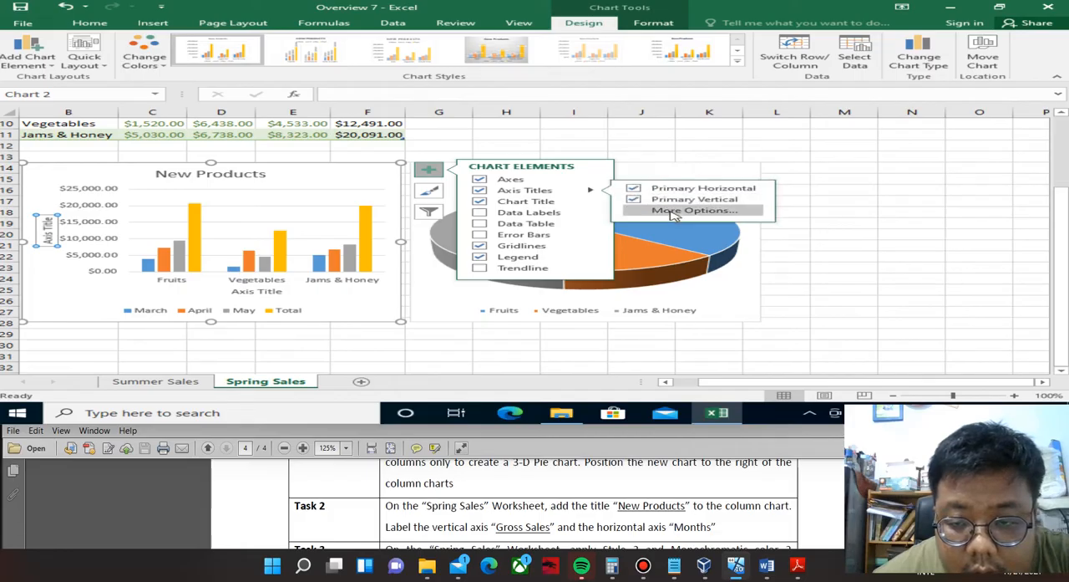
left_click(675, 211)
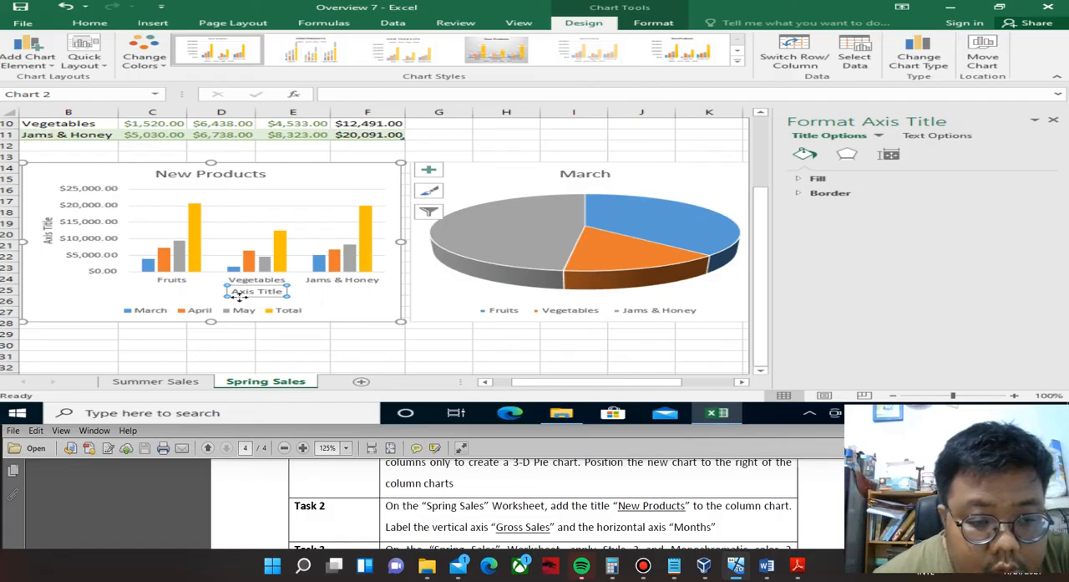
left_click(47, 226)
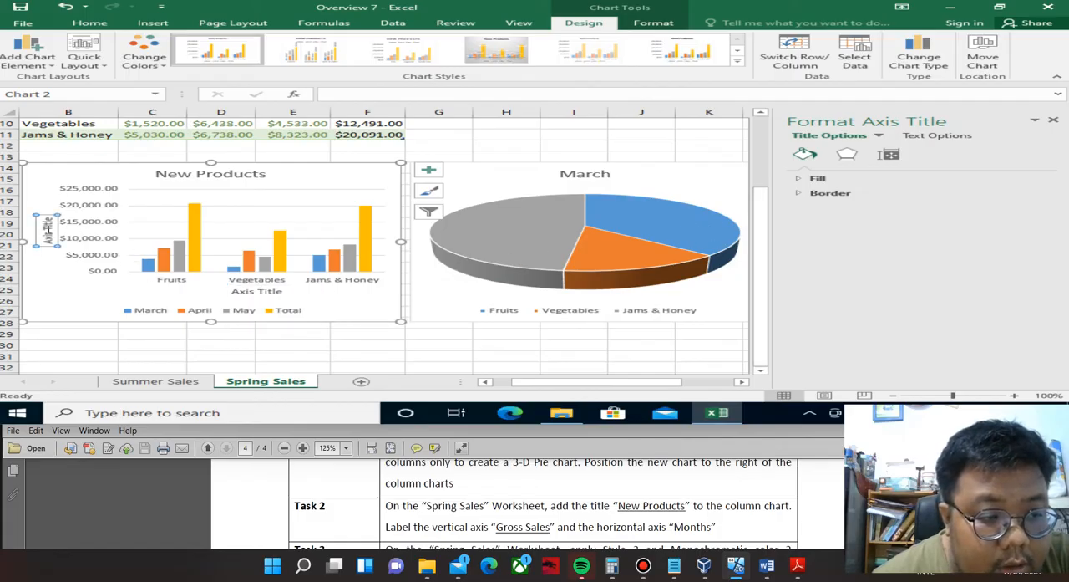
left_click(48, 234)
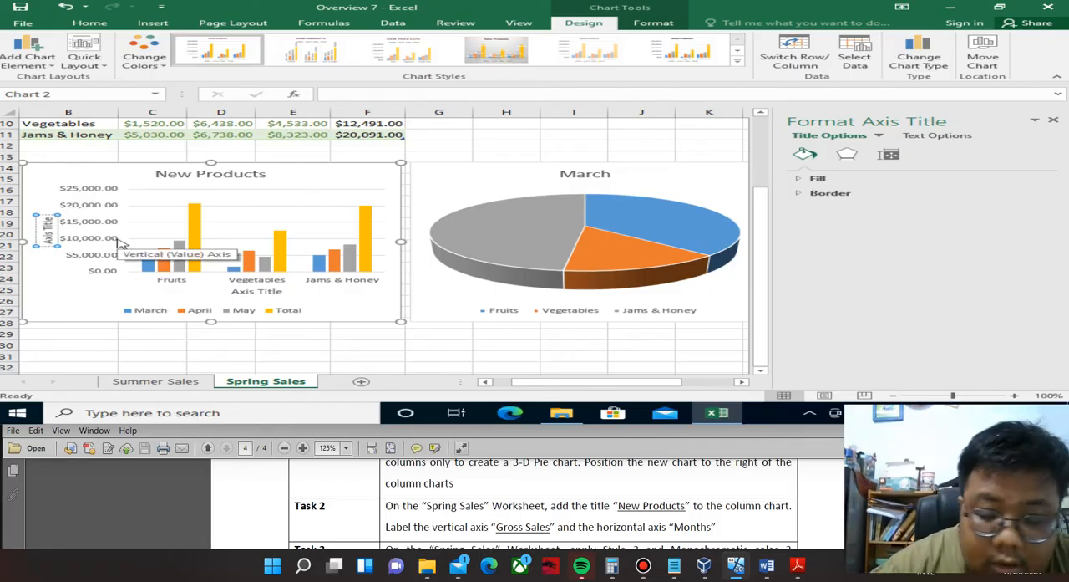
key("BackSpace")
key("BackSpace")
key("BackSpace")
key("BackSpace")
key("BackSpace")
key("BackSpace")
key("BackSpace")
key("BackSpace")
key("BackSpace")
key("BackSpace")
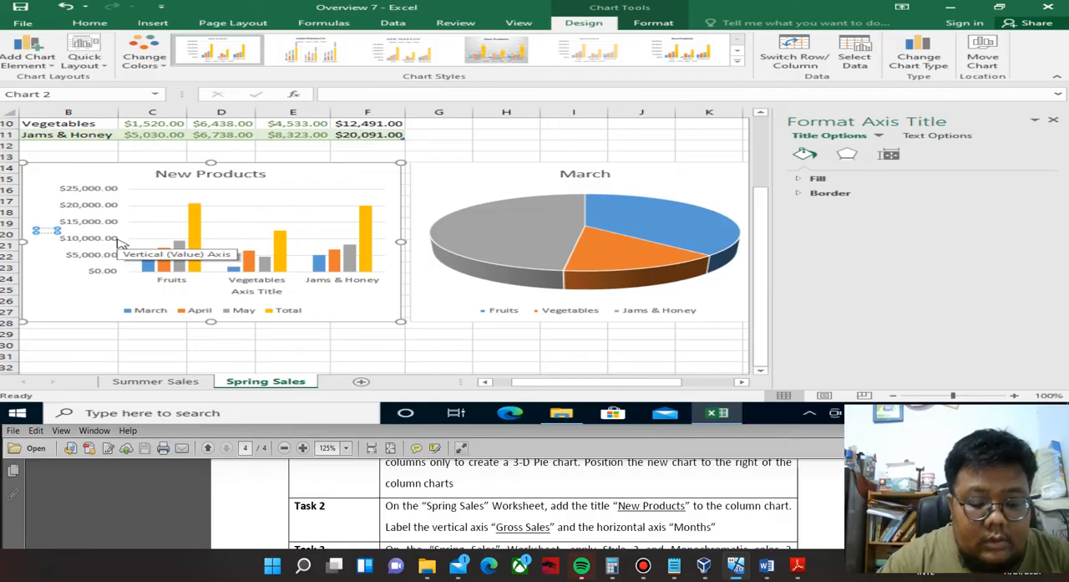
type("Gross")
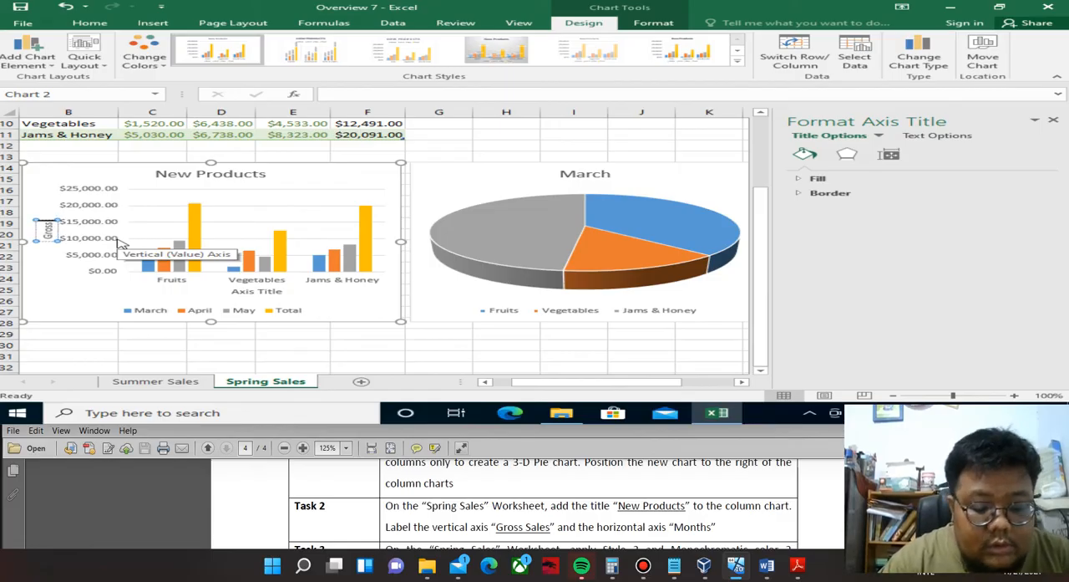
type(" Sales")
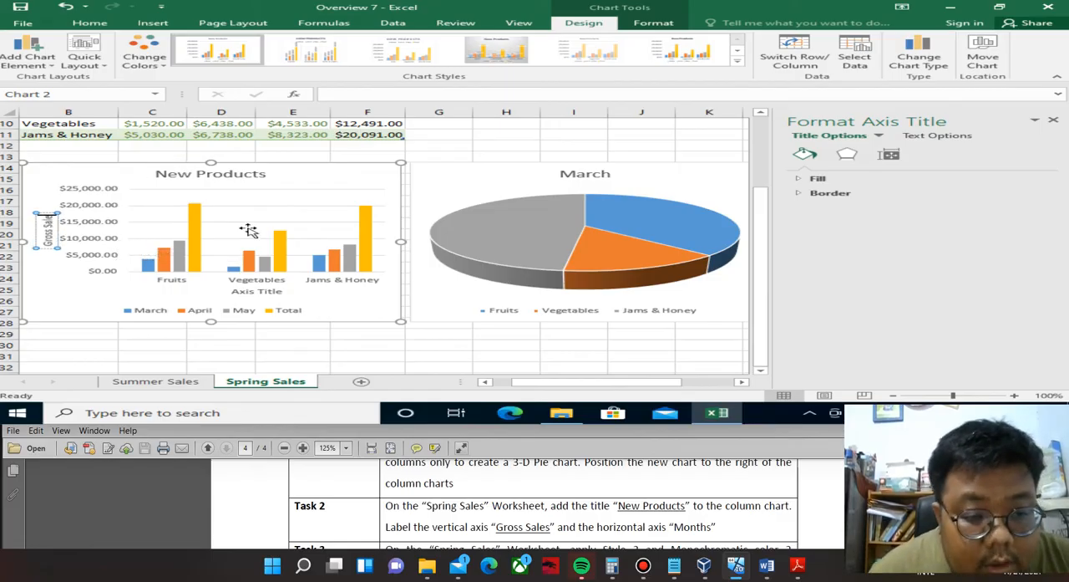
Replace the horizontal axis title of the New Products column chart with "Month".
left_click(266, 292)
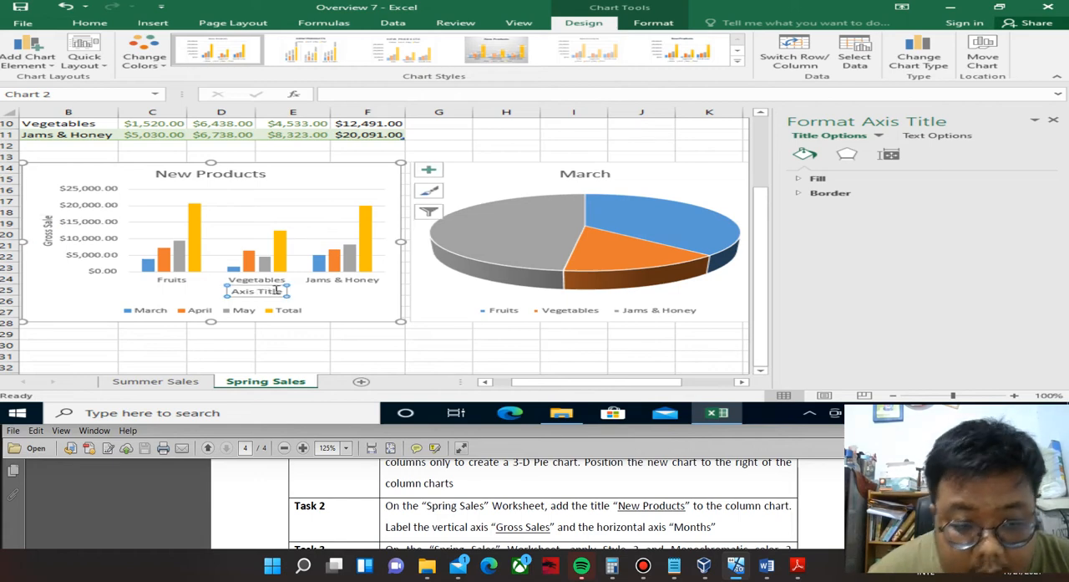
left_click(274, 290)
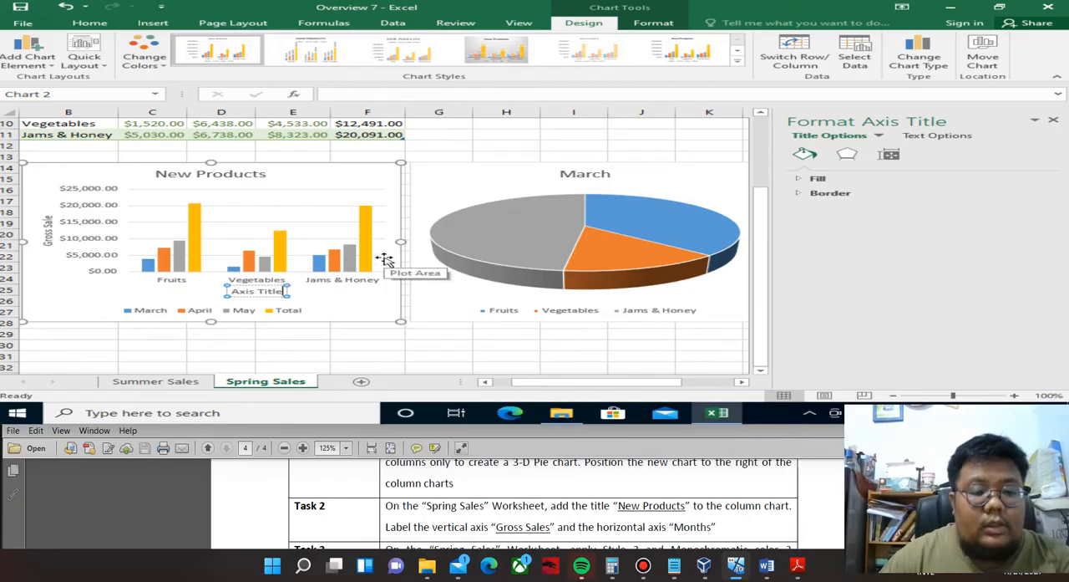
key("ctrl+shift+Left")
key("ctrl+shift+Left")
type("Month")
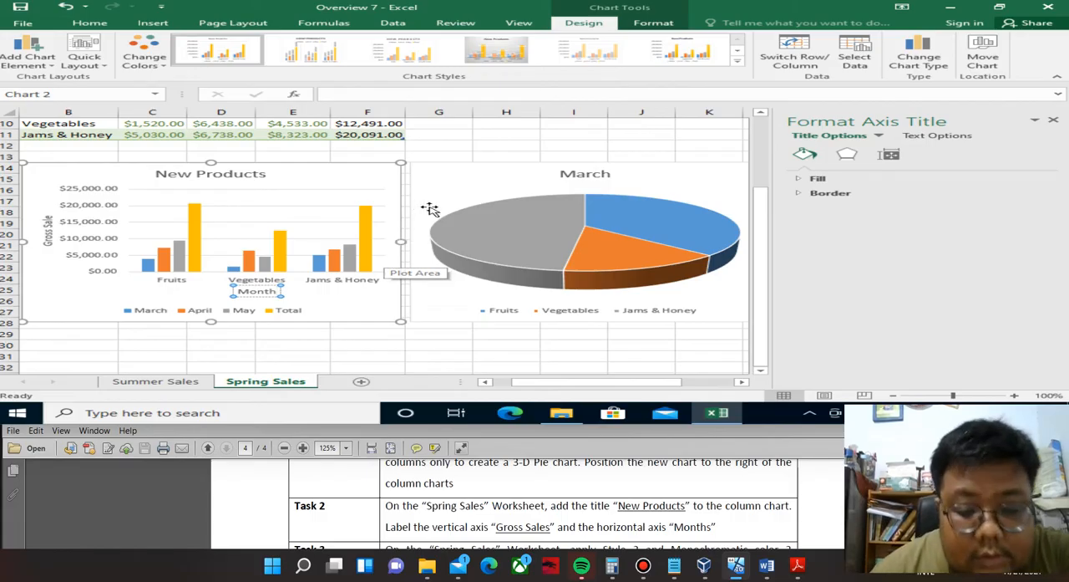
left_click(493, 124)
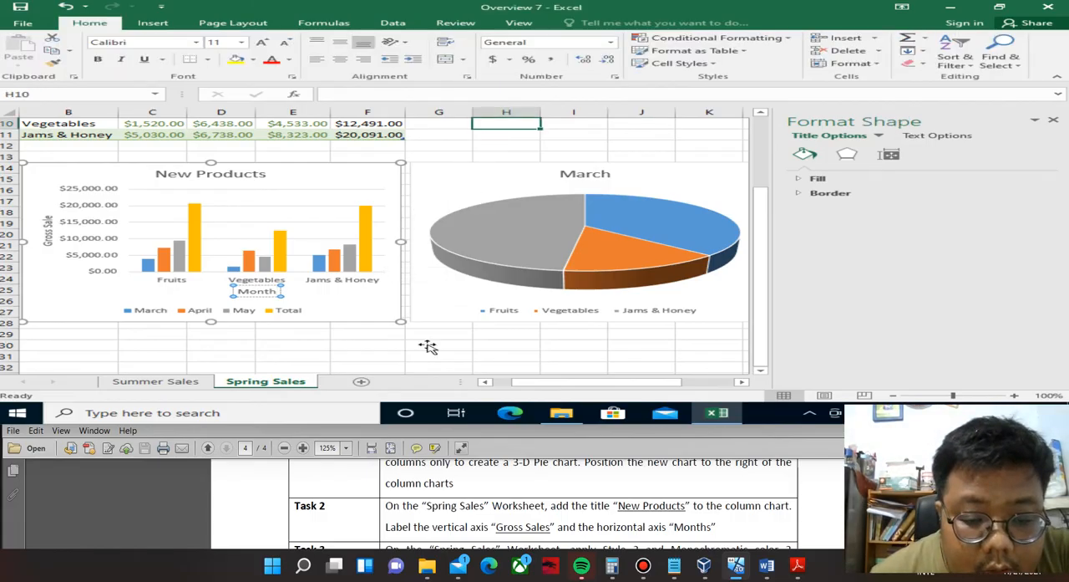
Read Task 3 in the PDF and apply Style 3 and monochromatic Color 6 to the Spring Sales 3-D pie chart.
scroll(543, 501, "down", 2)
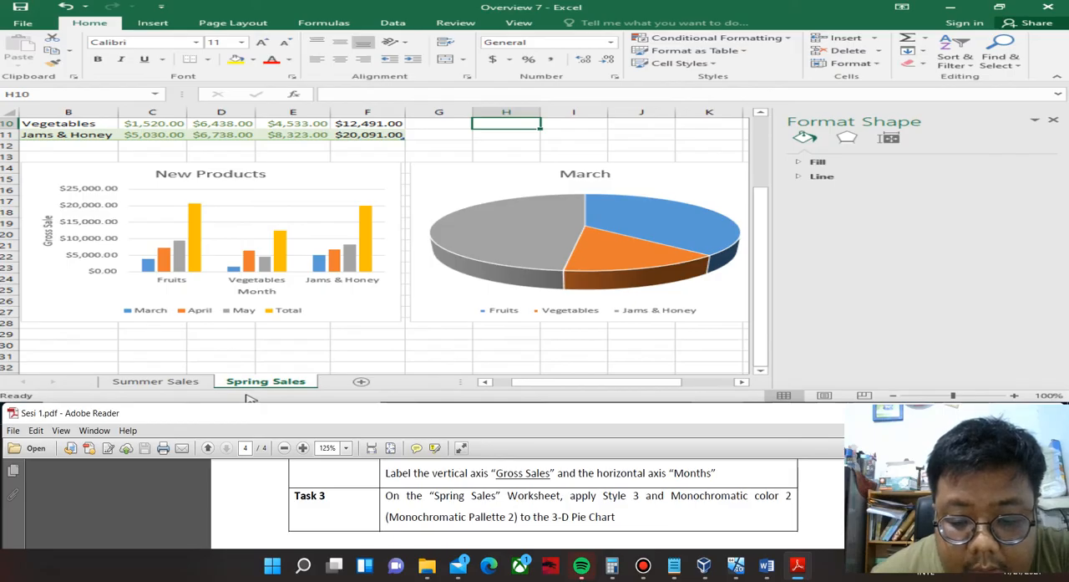
left_click(638, 199)
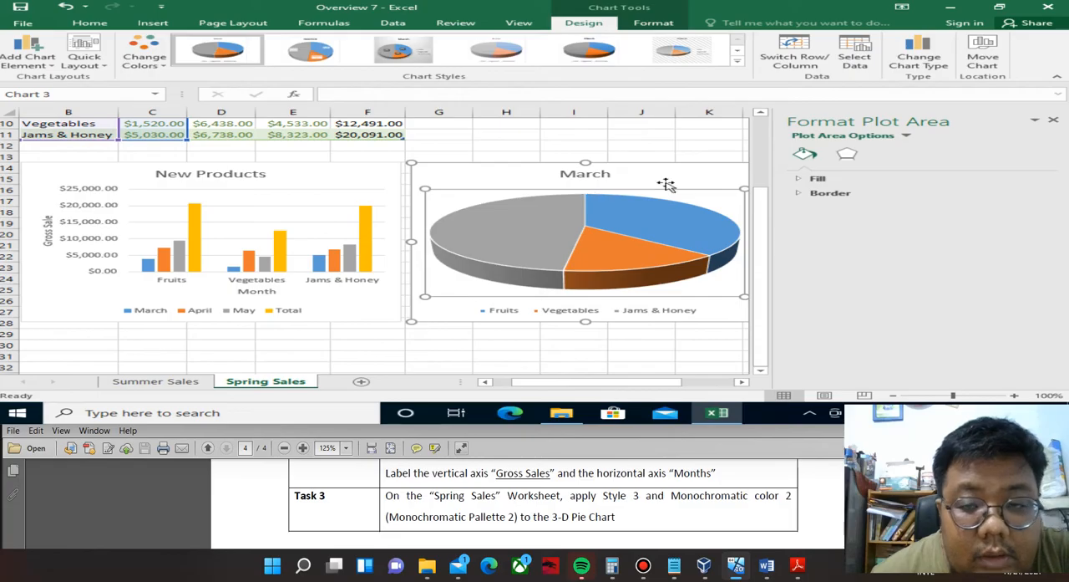
left_click(739, 63)
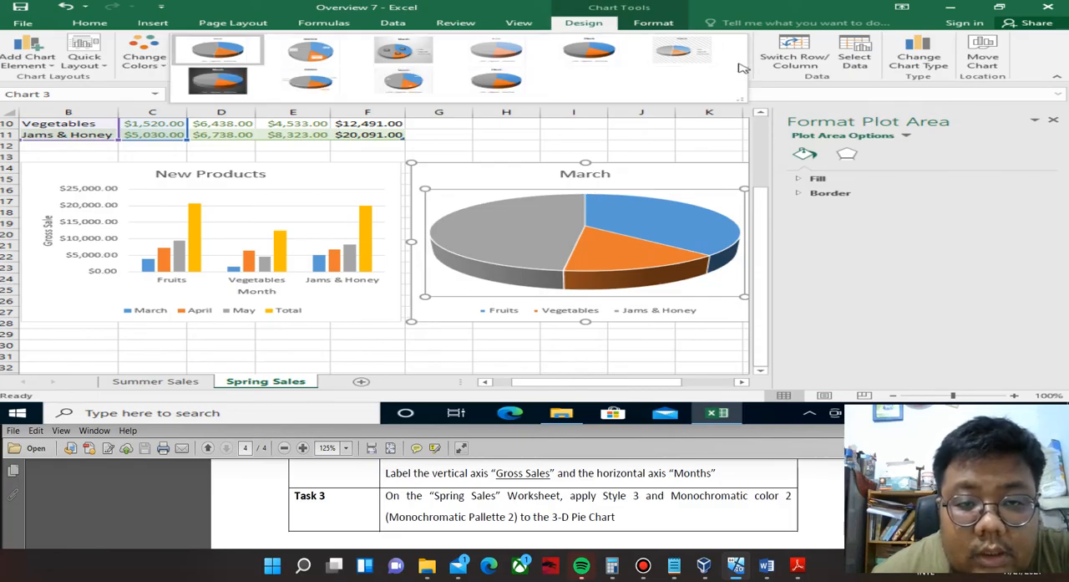
left_click(401, 52)
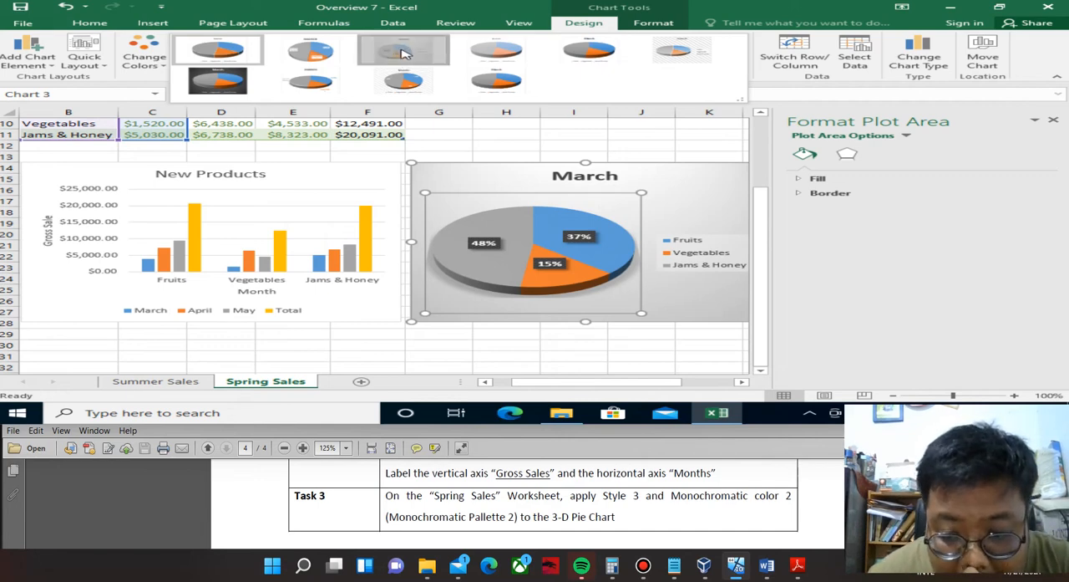
left_click(143, 60)
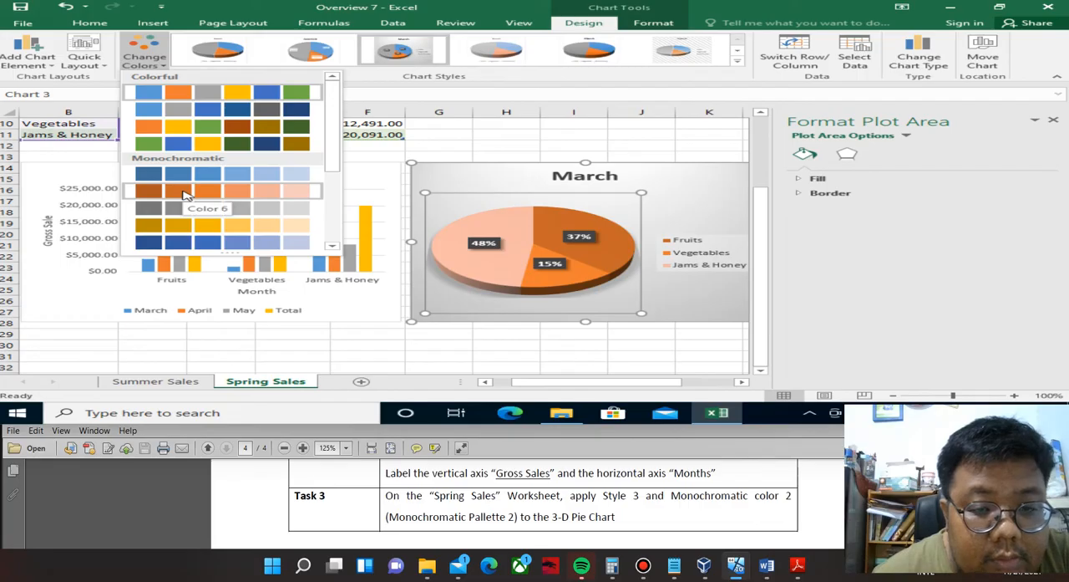
left_click(185, 194)
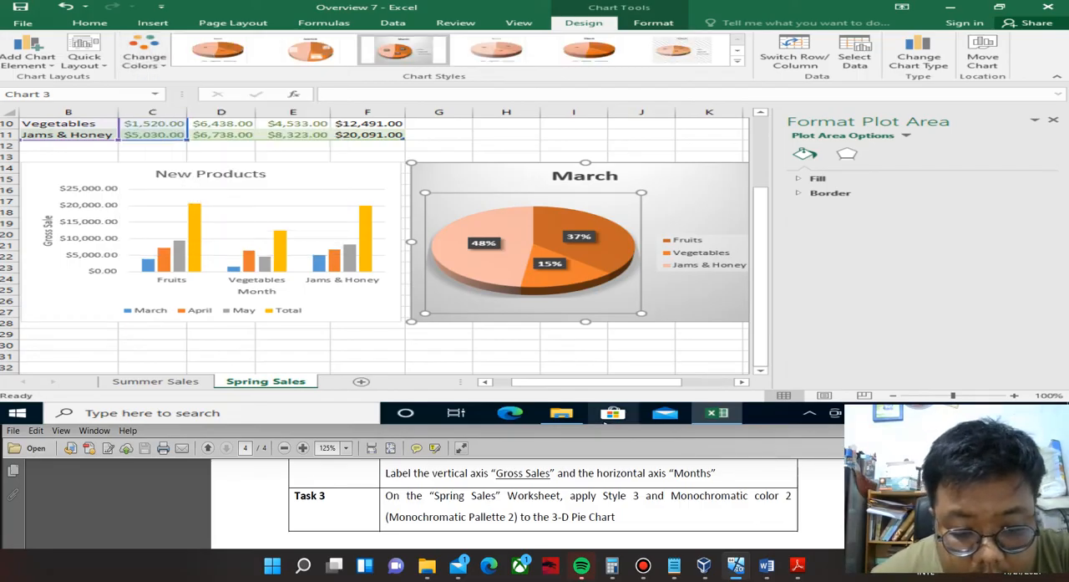
Bring the Overview 9 tasks into view in the PDF and close the Overview 7 workbook without saving.
scroll(605, 423, "down", 5)
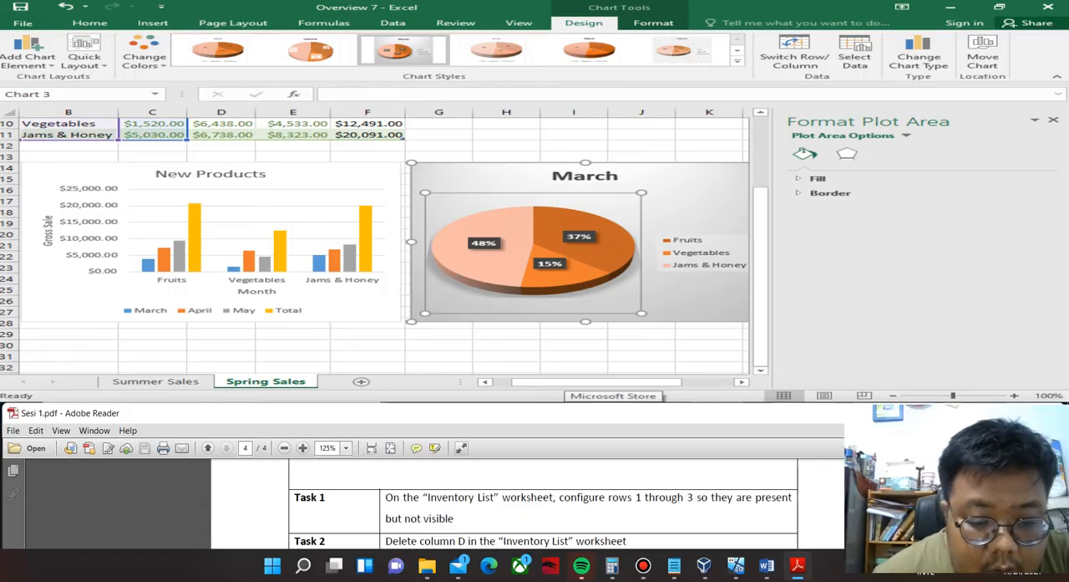
scroll(543, 504, "up", 1)
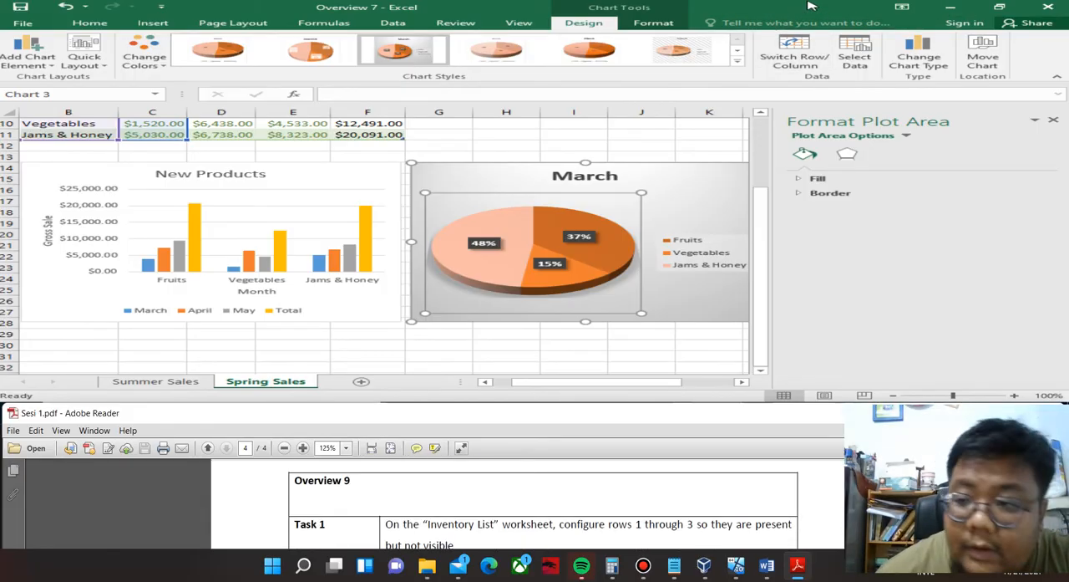
left_click(1049, 7)
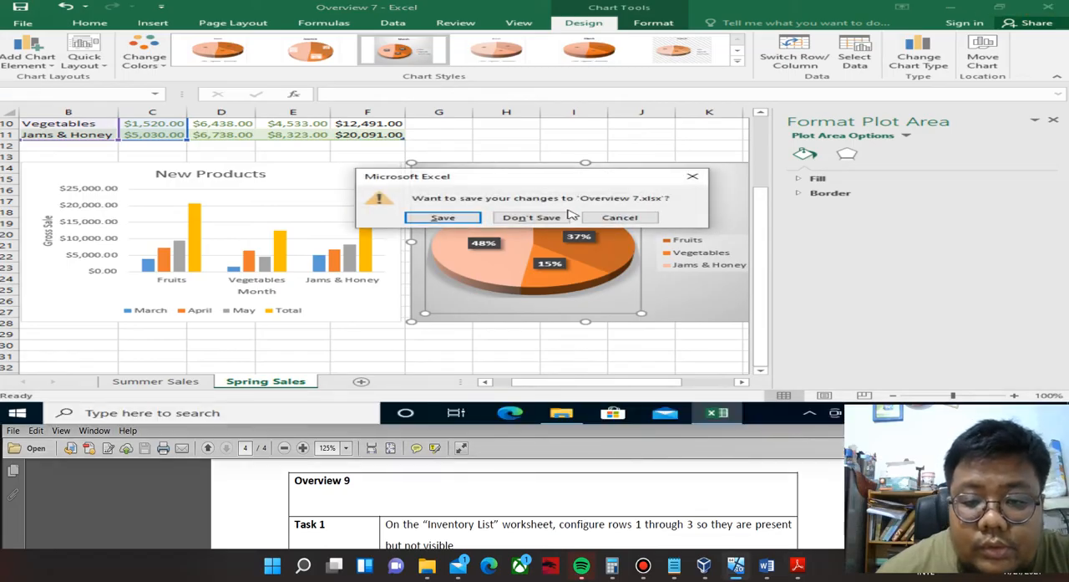
left_click(531, 218)
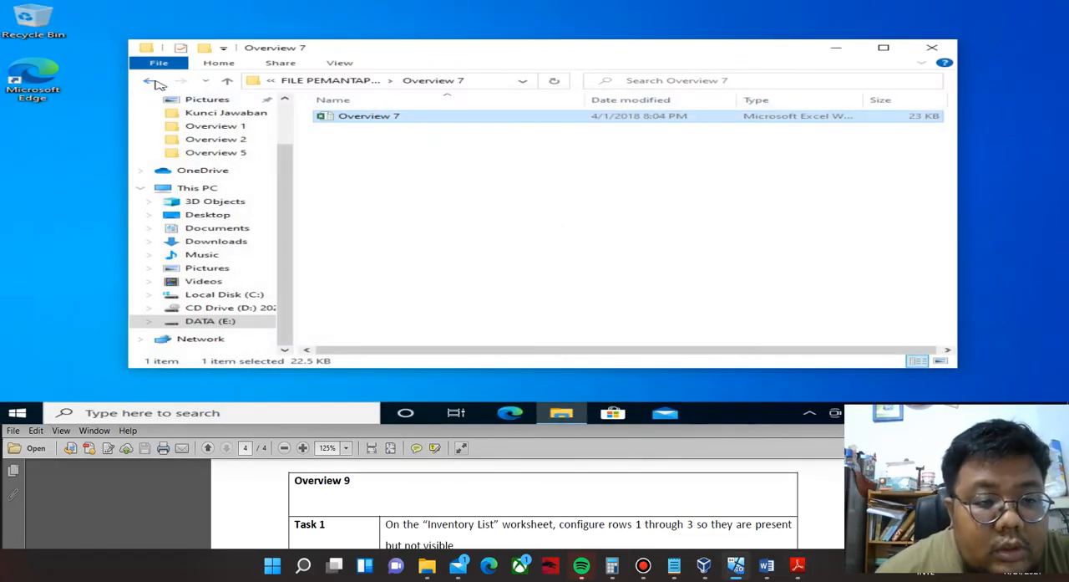
Go to the Overview 9 folder in File Explorer and open the Overview 9 workbook in Excel.
left_click(150, 80)
double_click(393, 200)
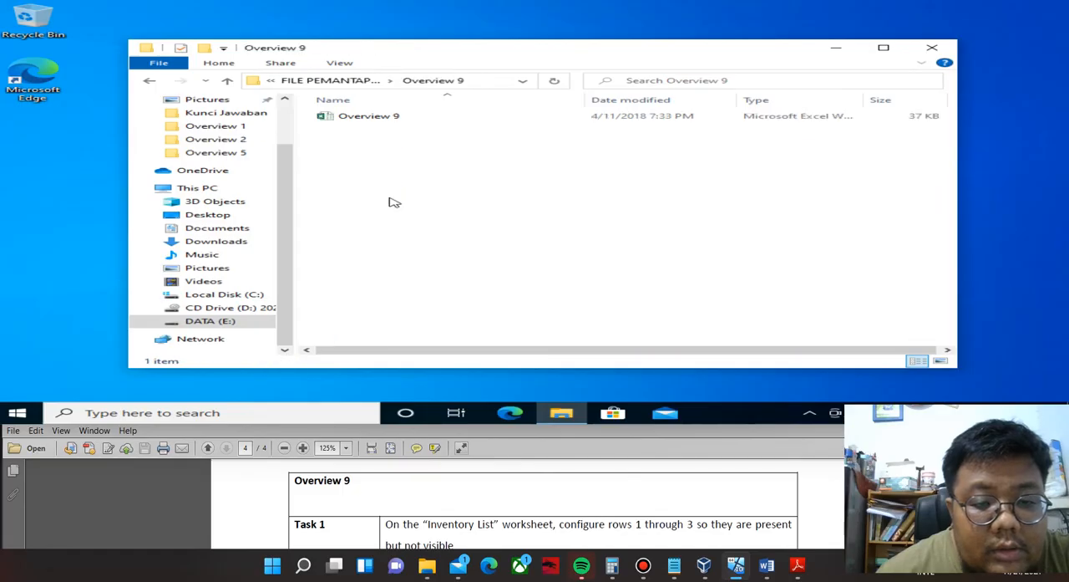
left_click(376, 118)
double_click(376, 118)
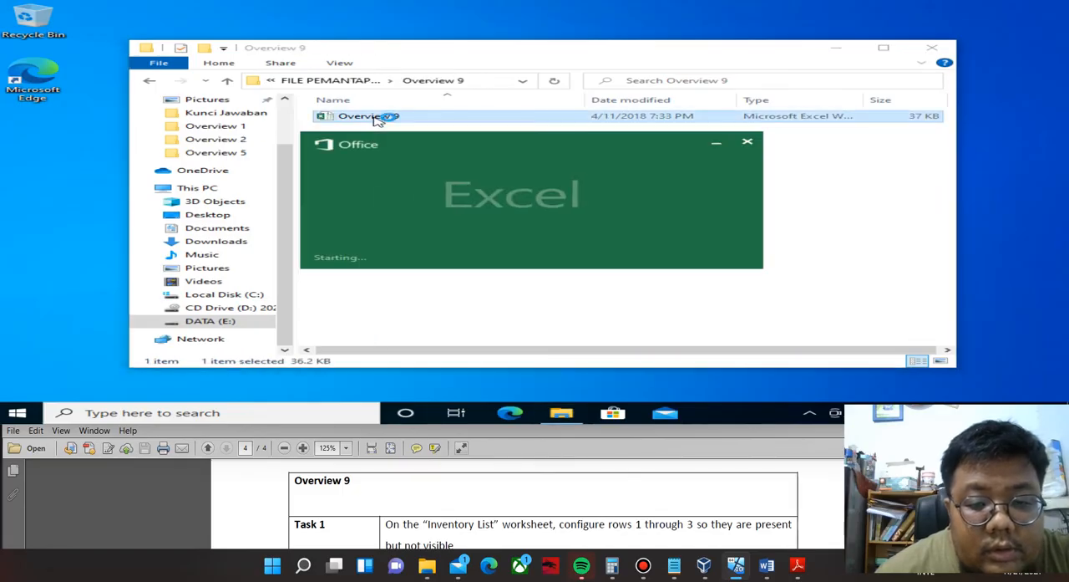
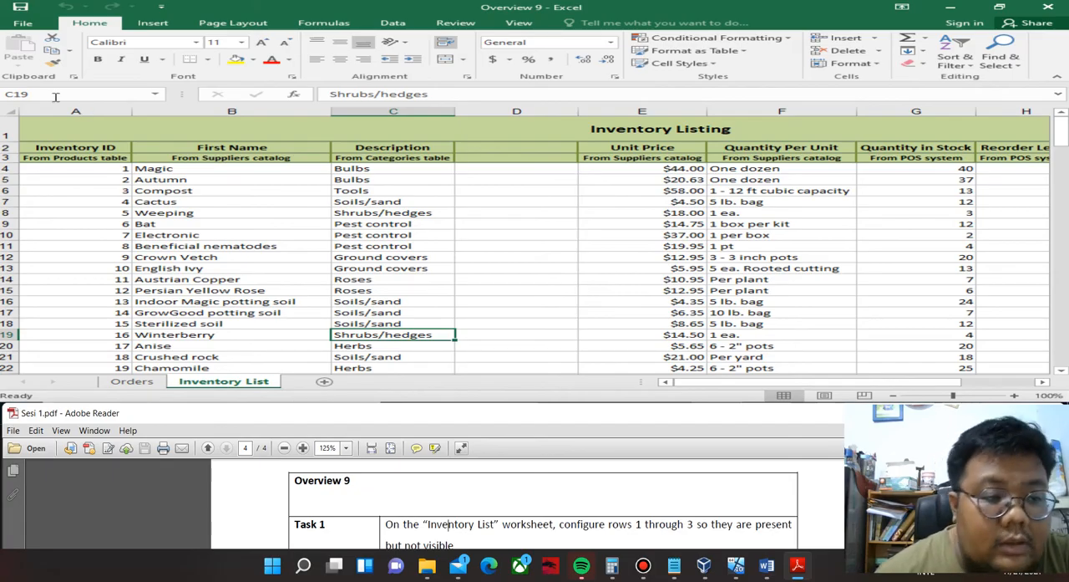
Hide rows 1 through 3 on the Inventory List worksheet.
left_click(13, 124)
left_click_drag(13, 125, 12, 156)
right_click(39, 150)
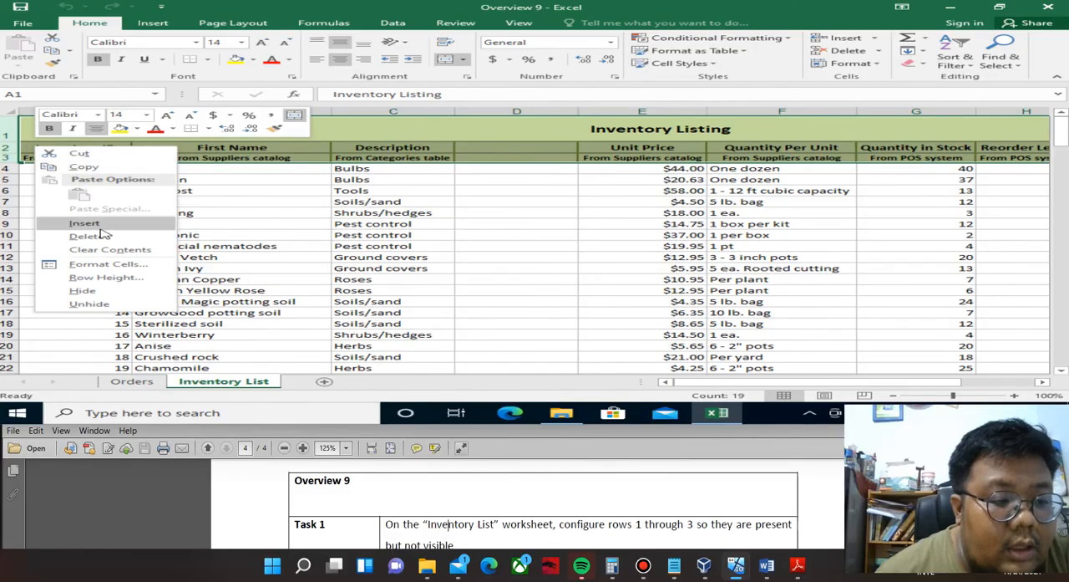
left_click(88, 291)
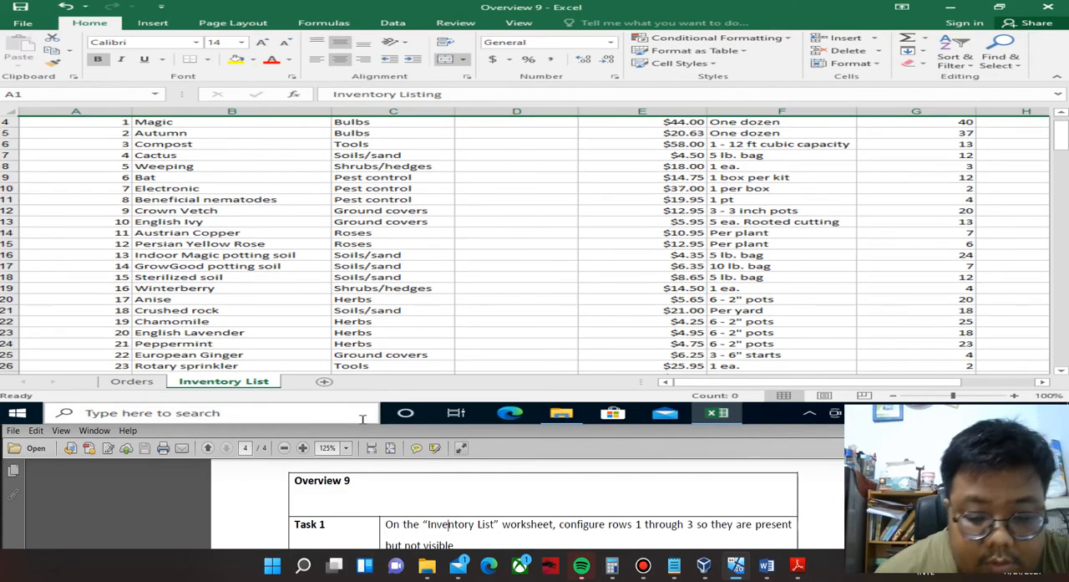
Read Task 2 in the PDF, delete the empty column D from the Inventory List worksheet and bring Task 3 into view.
scroll(524, 502, "down", 1)
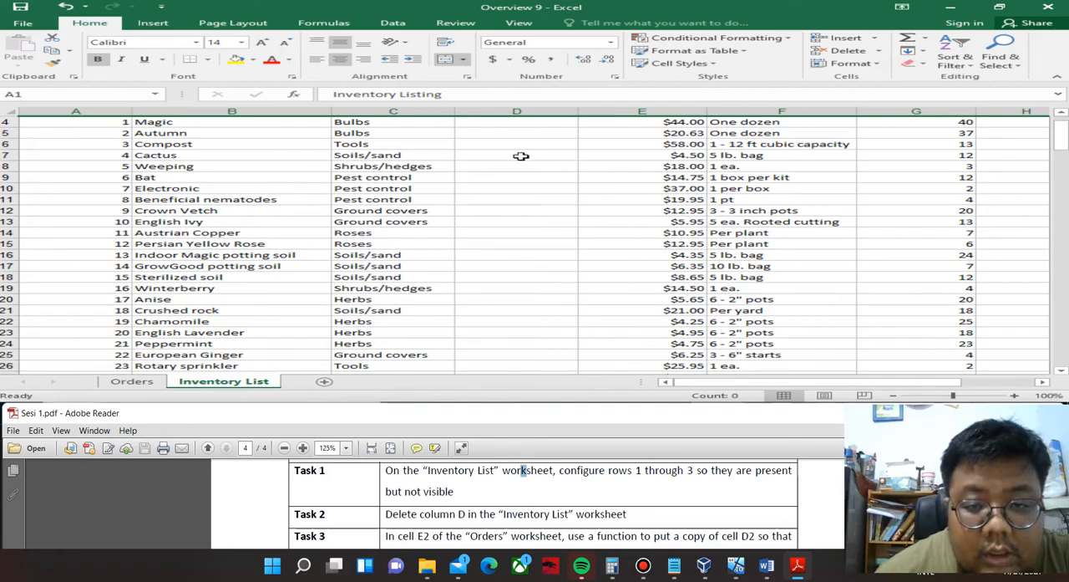
right_click(518, 113)
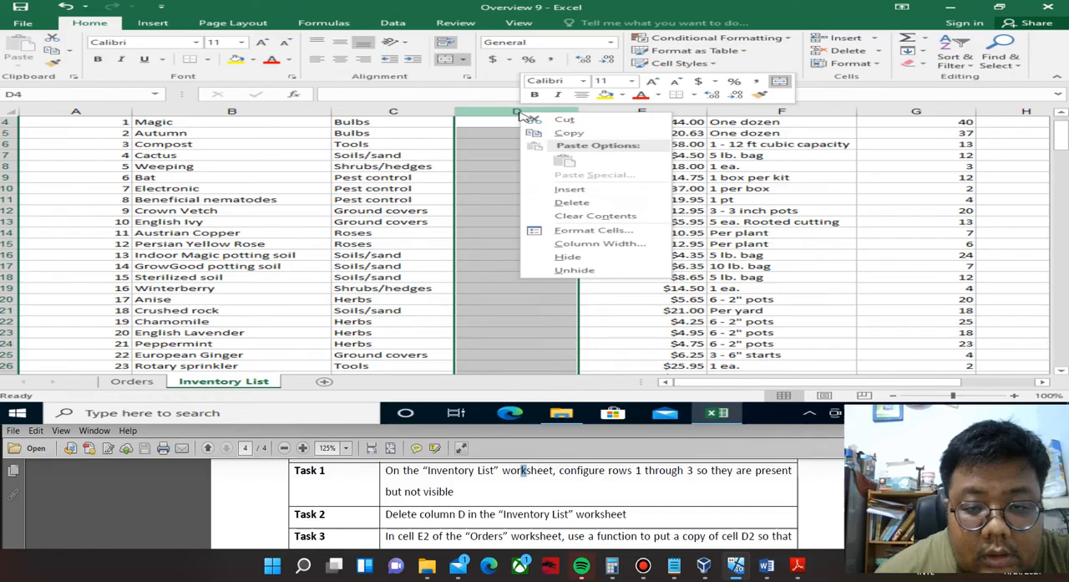
left_click(572, 203)
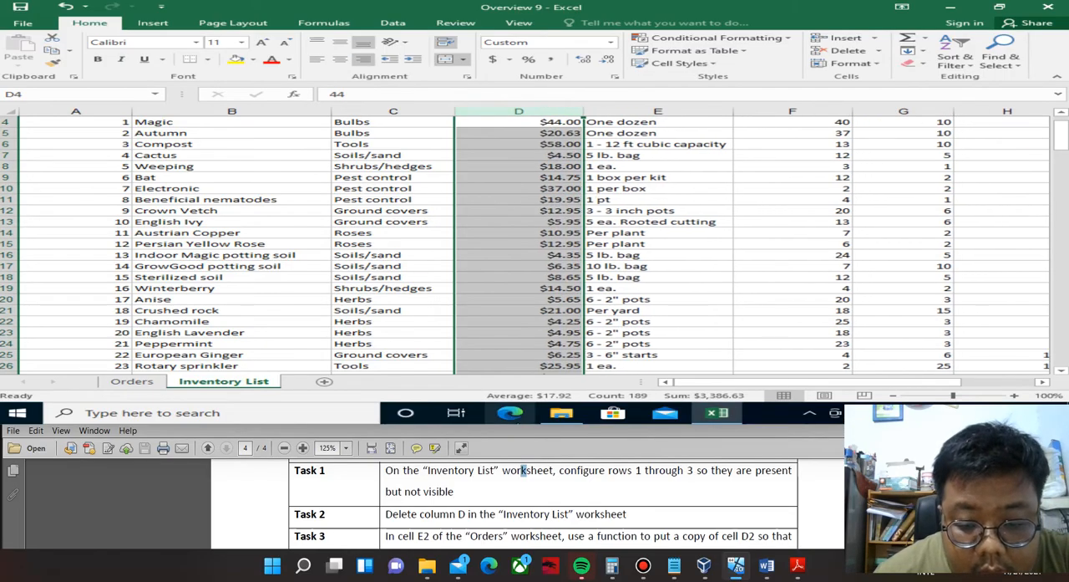
scroll(524, 469, "down", 1)
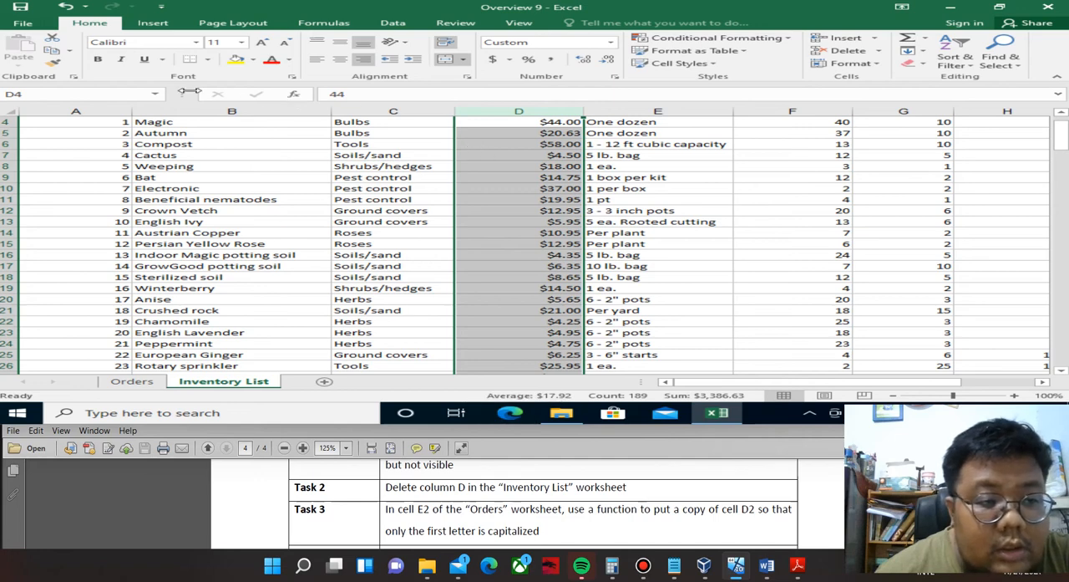
left_click(91, 90)
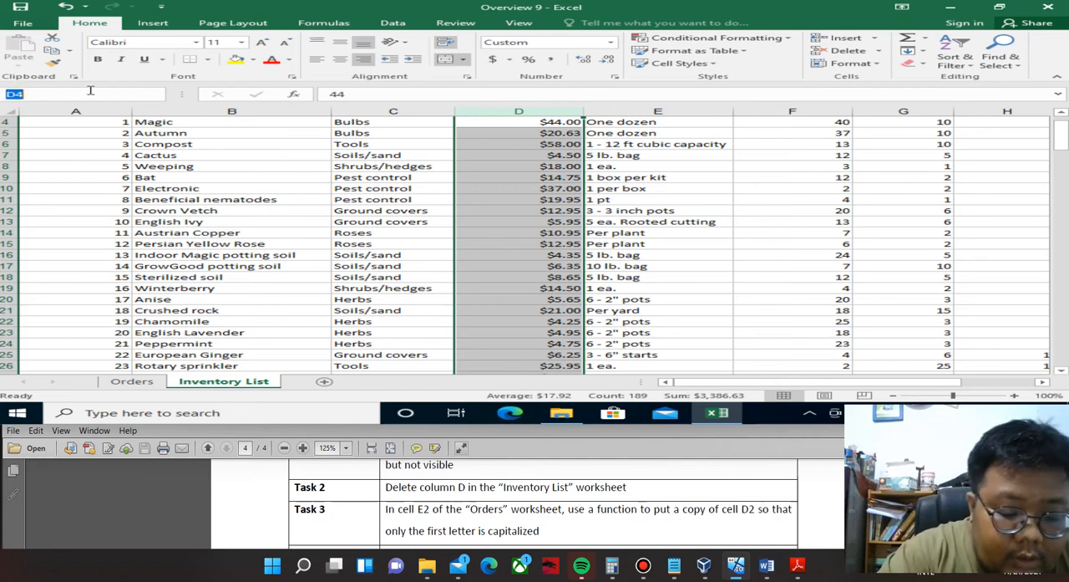
type("e2")
key("Return")
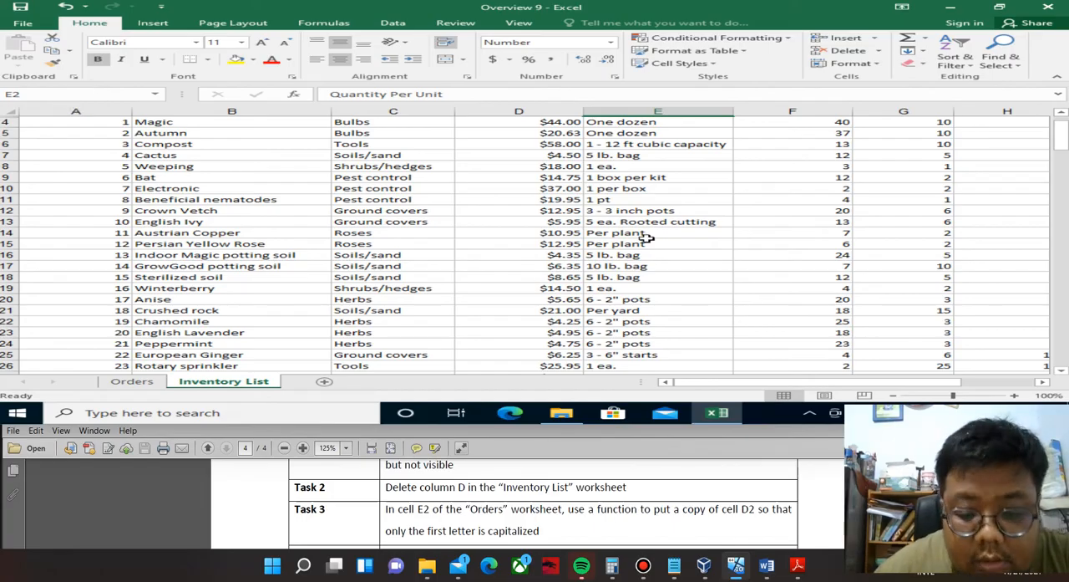
mouse_move(562, 423)
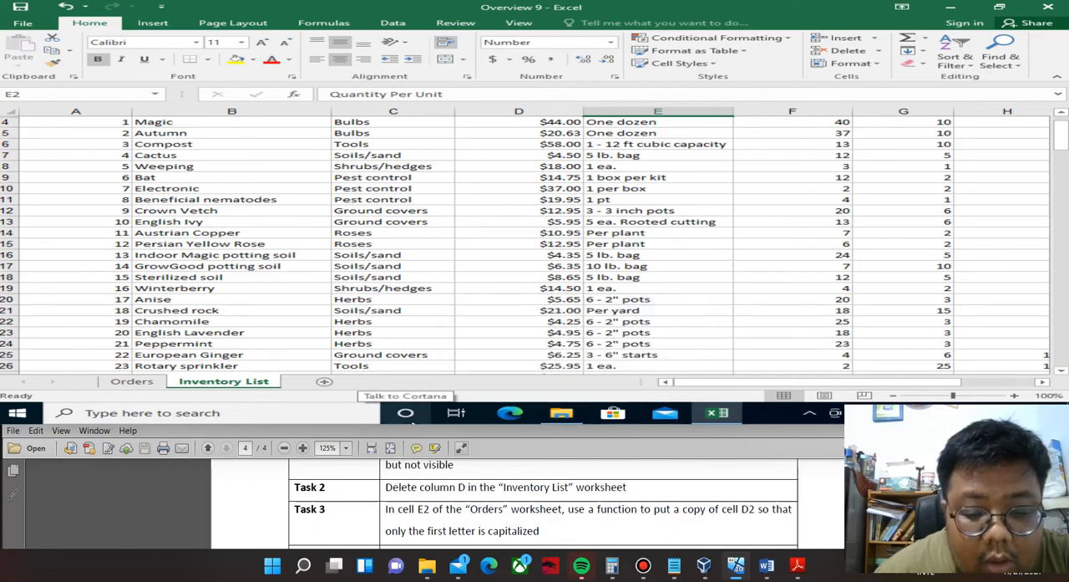
Enter =PROPER(D2) in cell E2 of the Orders worksheet and fill it down the Last Name column.
left_click(134, 381)
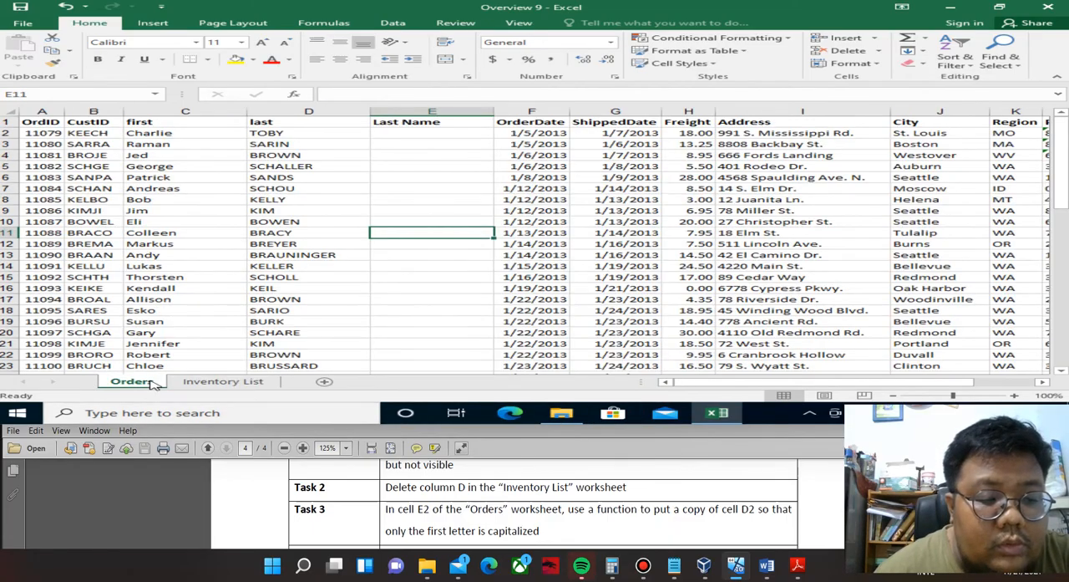
left_click(74, 97)
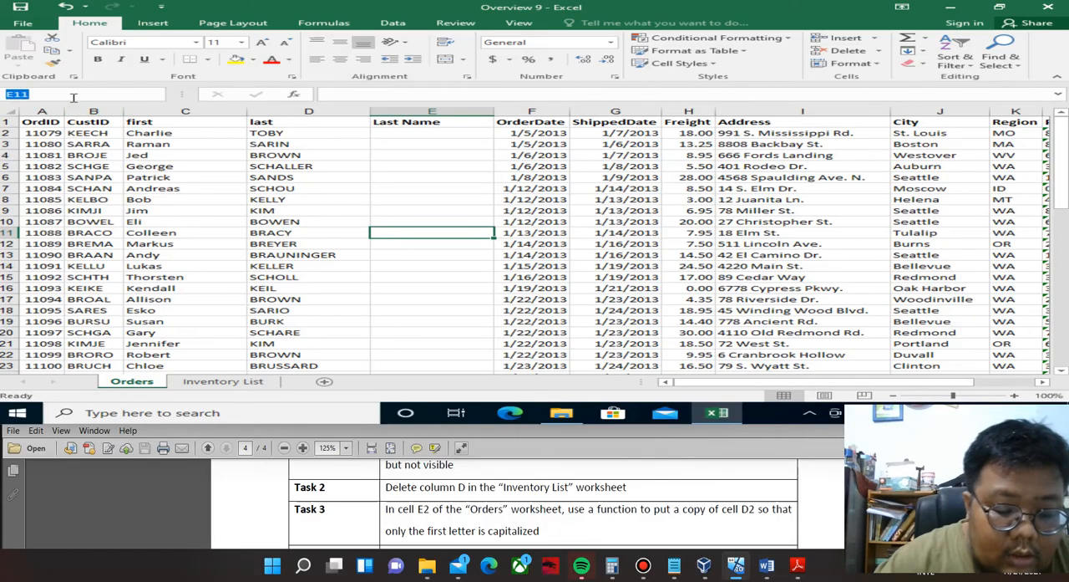
type("e2")
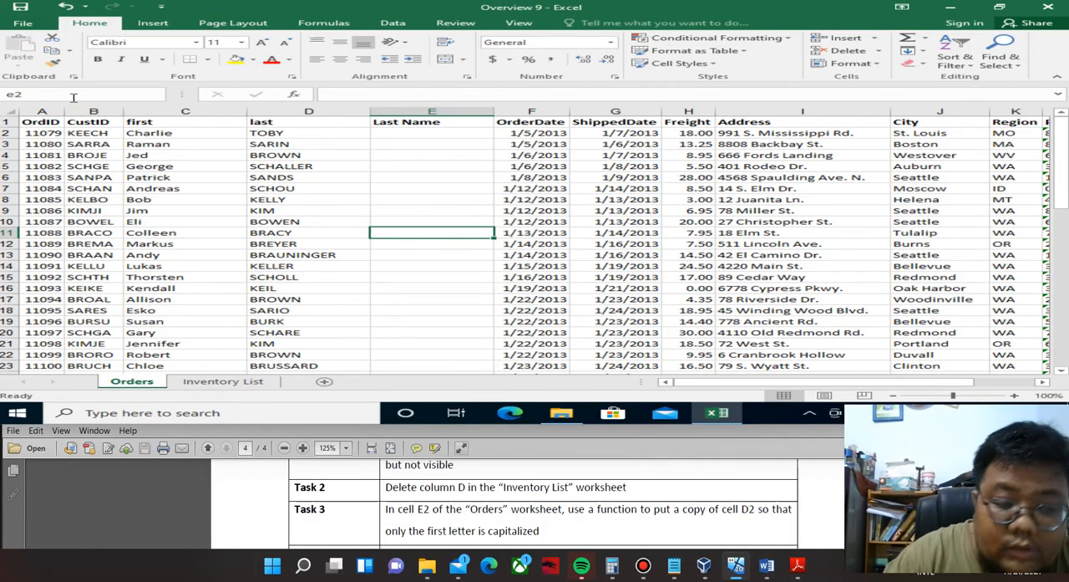
key("Return")
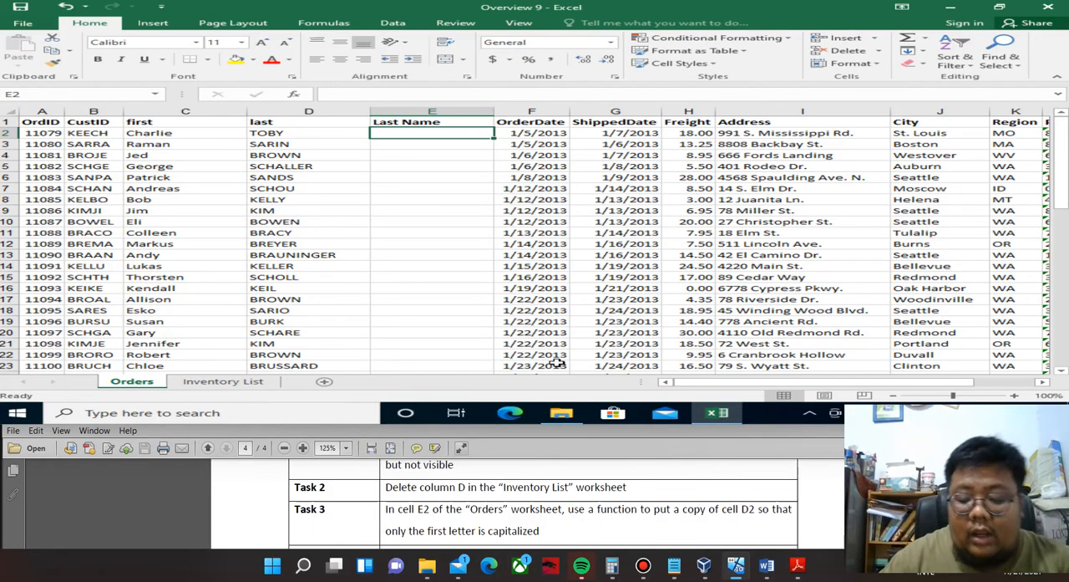
type("=pro")
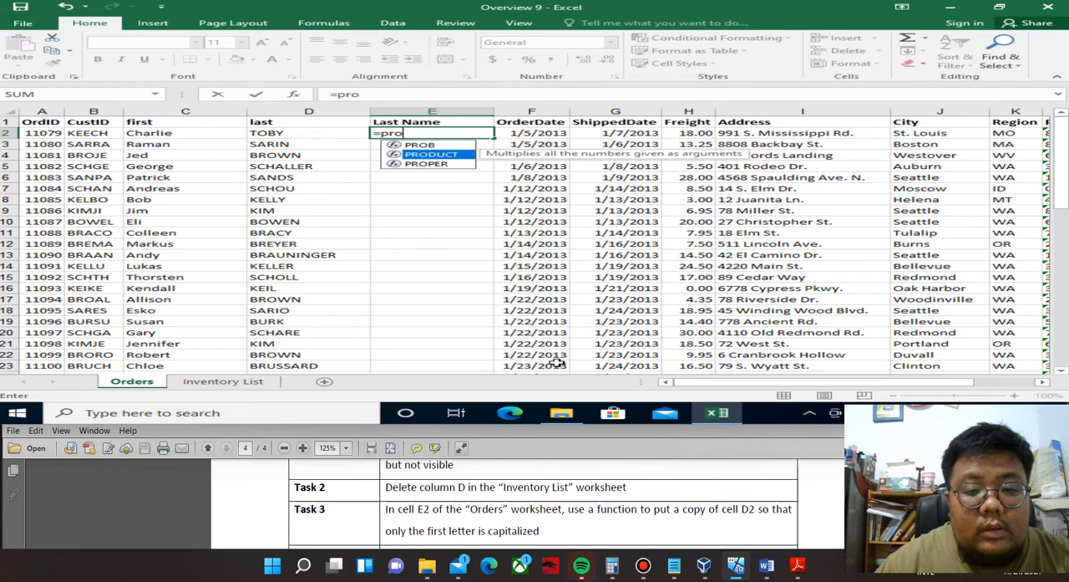
key("Down")
key("Tab")
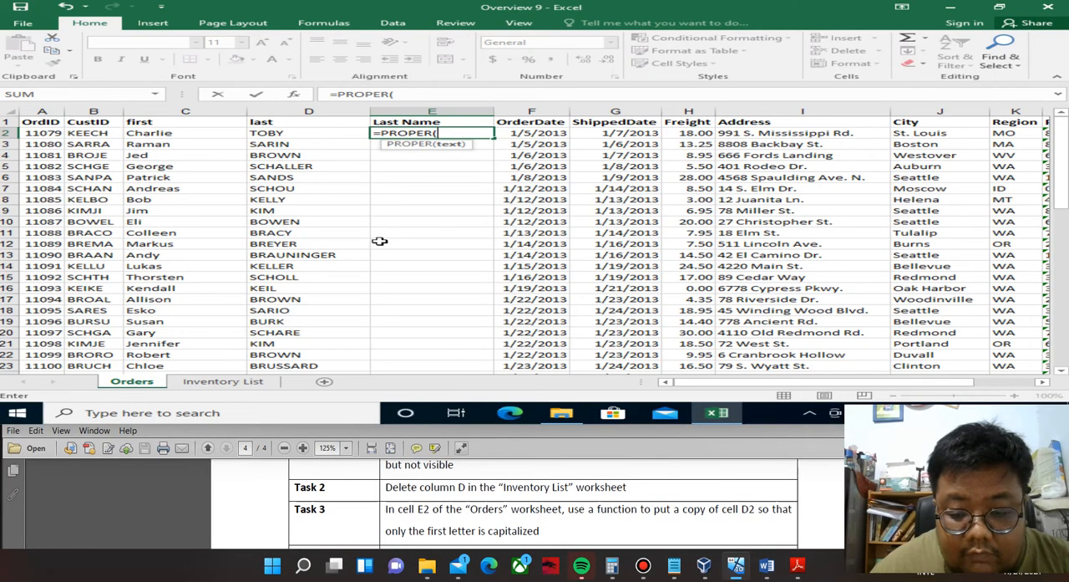
left_click(294, 134)
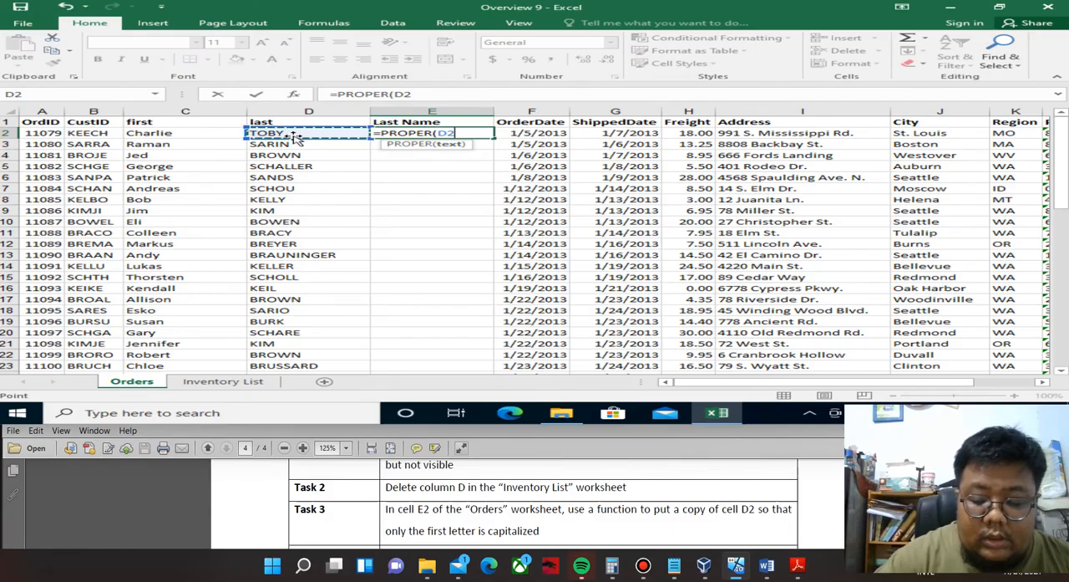
key("Return")
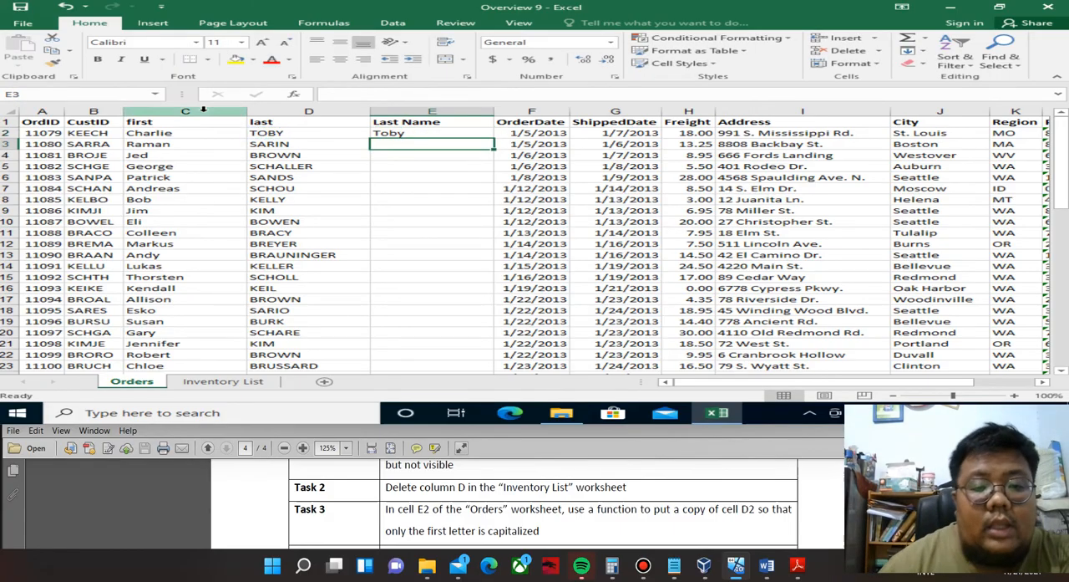
left_click(483, 135)
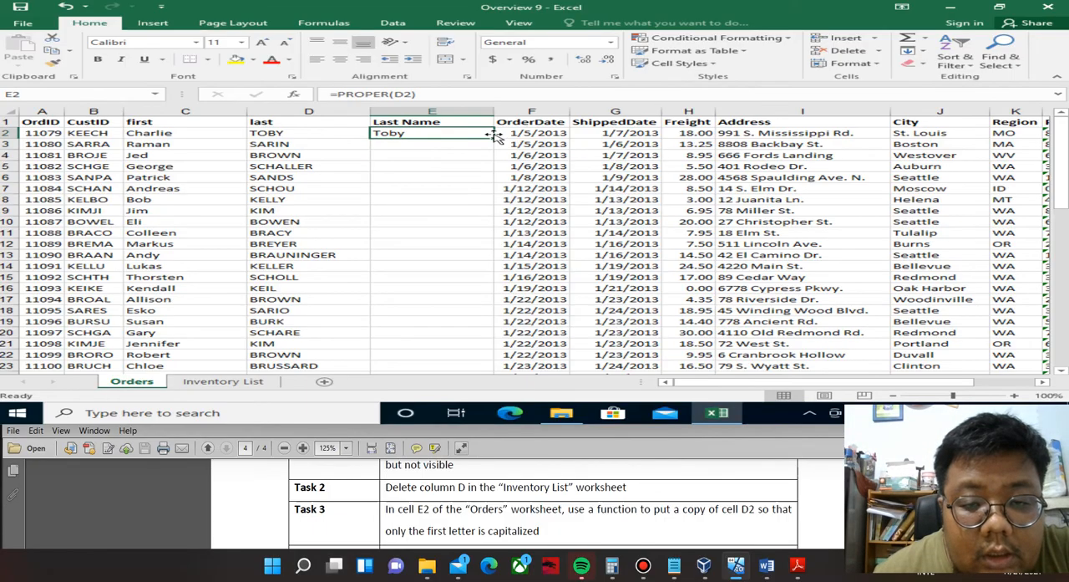
double_click(494, 135)
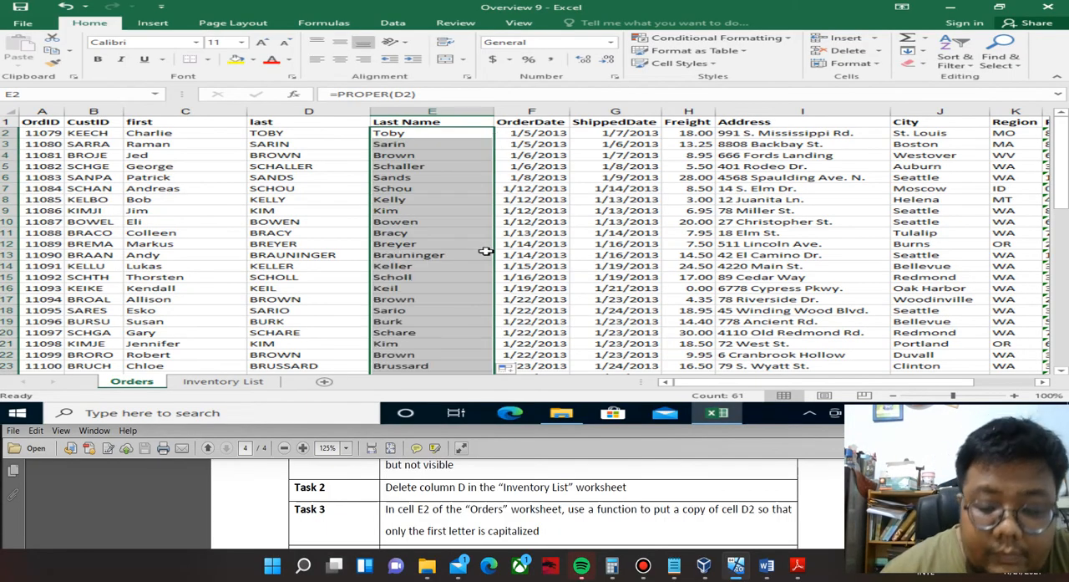
Bring Overview 9's Task 4 into view in the PDF and switch the workbook to the Inventory List worksheet.
left_click(533, 525)
scroll(533, 526, "down", 1)
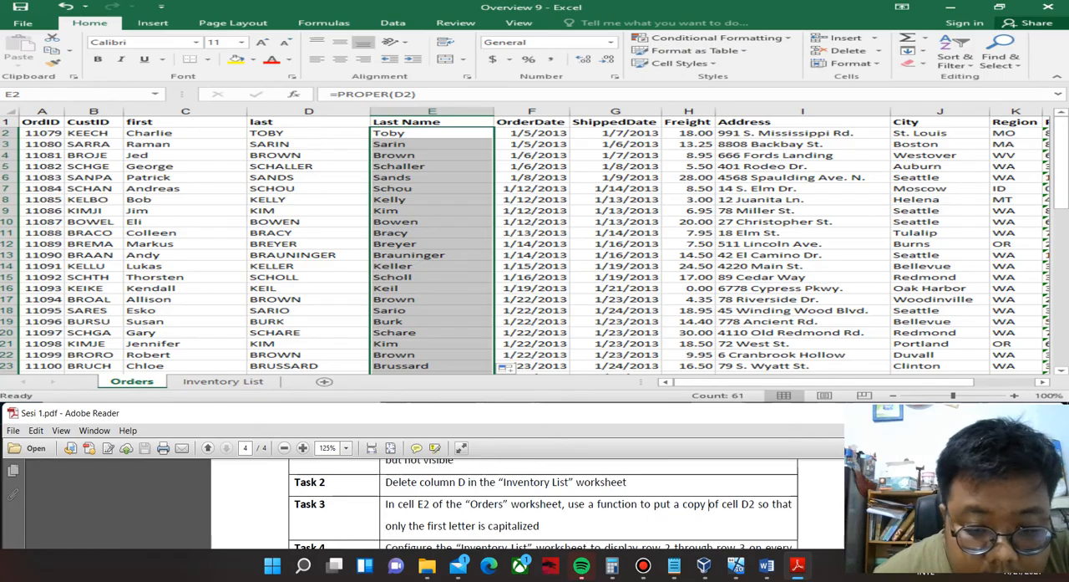
left_click_drag(502, 413, 493, 351)
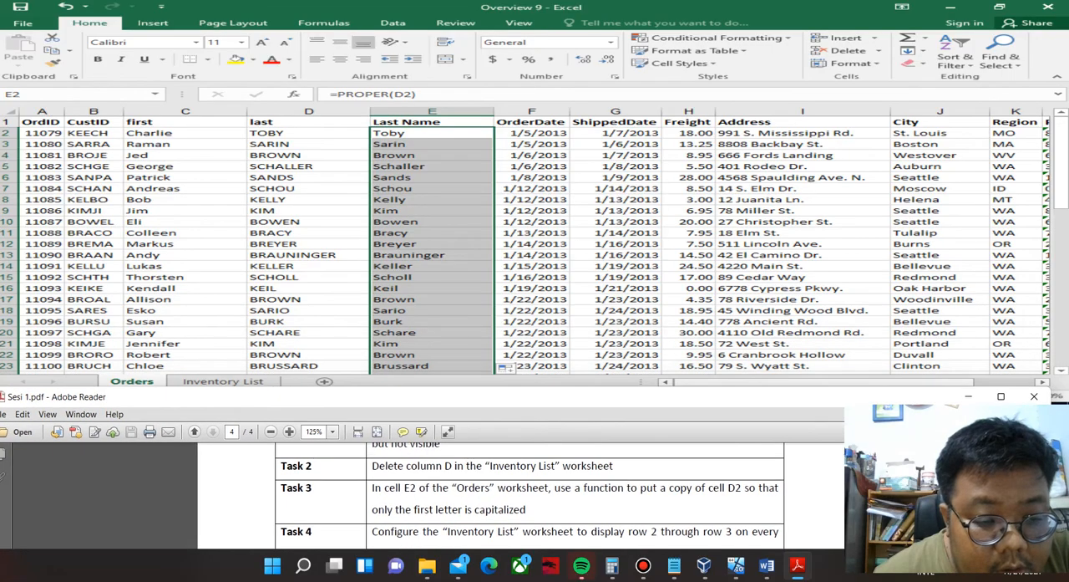
left_click(219, 381)
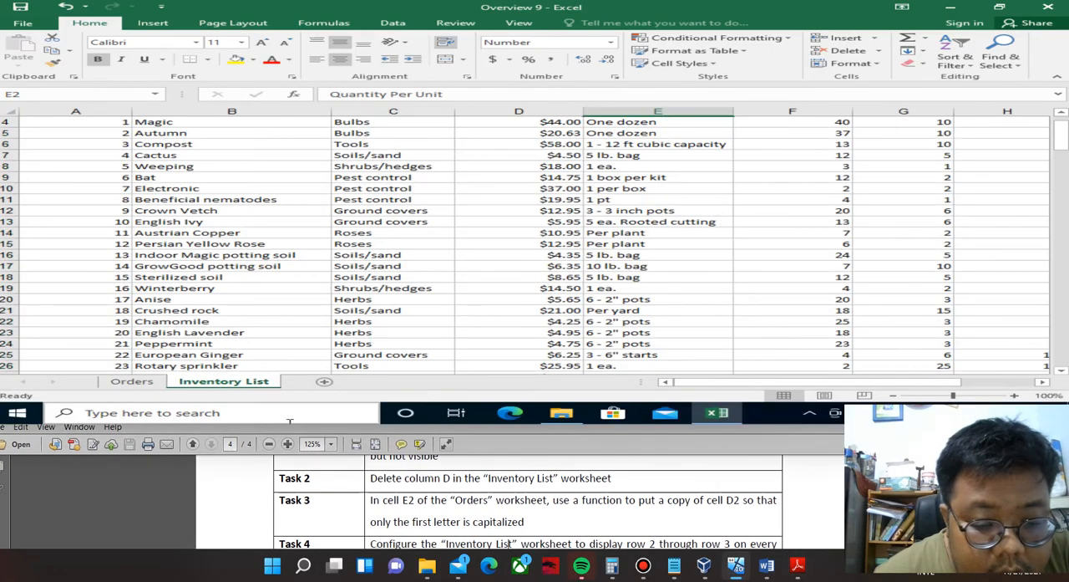
left_click(289, 422)
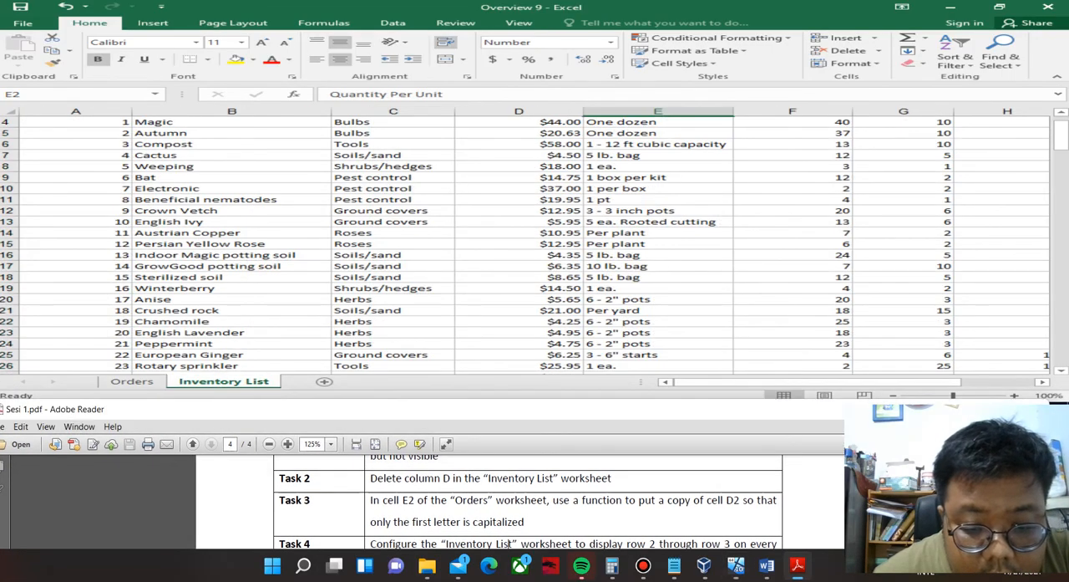
left_click_drag(289, 409, 283, 348)
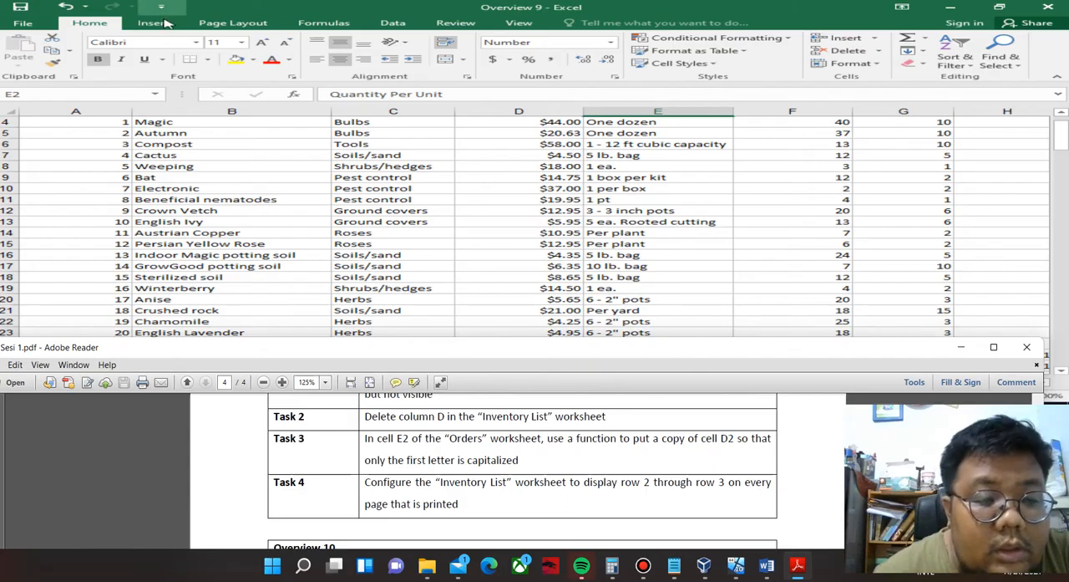
Set the Inventory List worksheet's print titles to repeat rows $2:$3 at the top of every printed page.
left_click(233, 23)
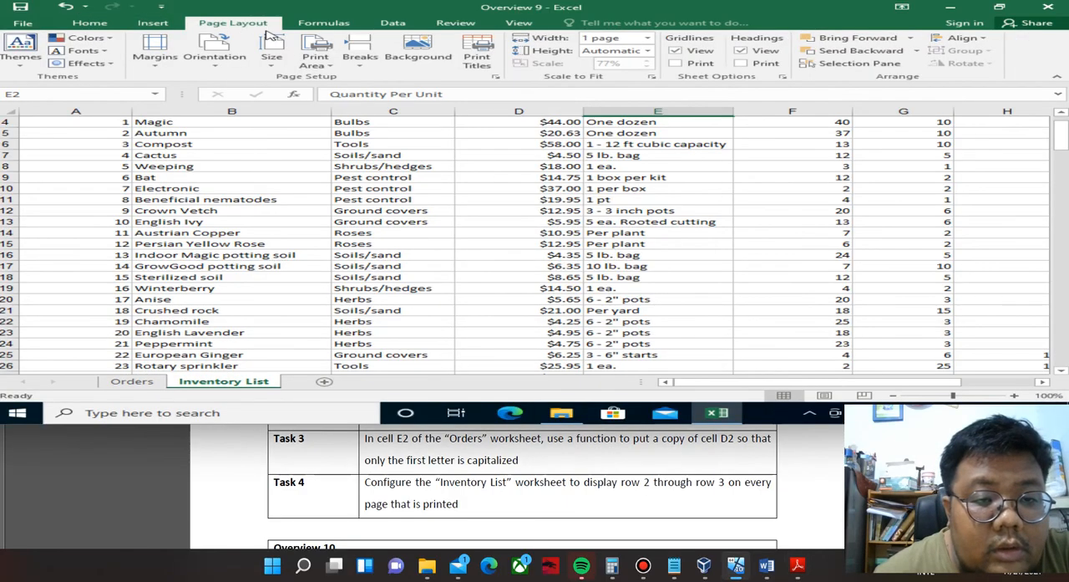
left_click(495, 76)
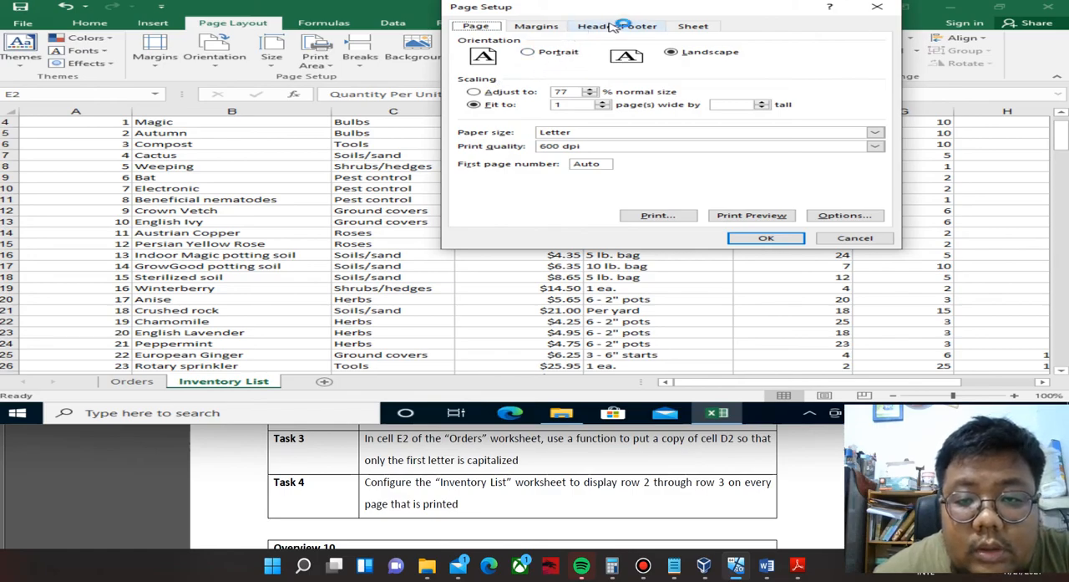
left_click(692, 26)
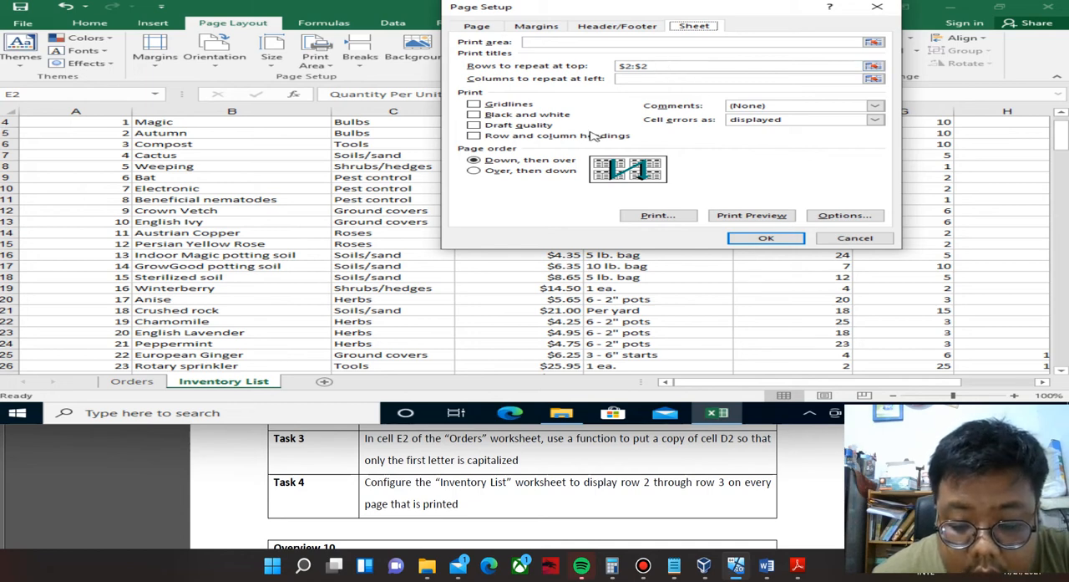
left_click(657, 69)
key("BackSpace")
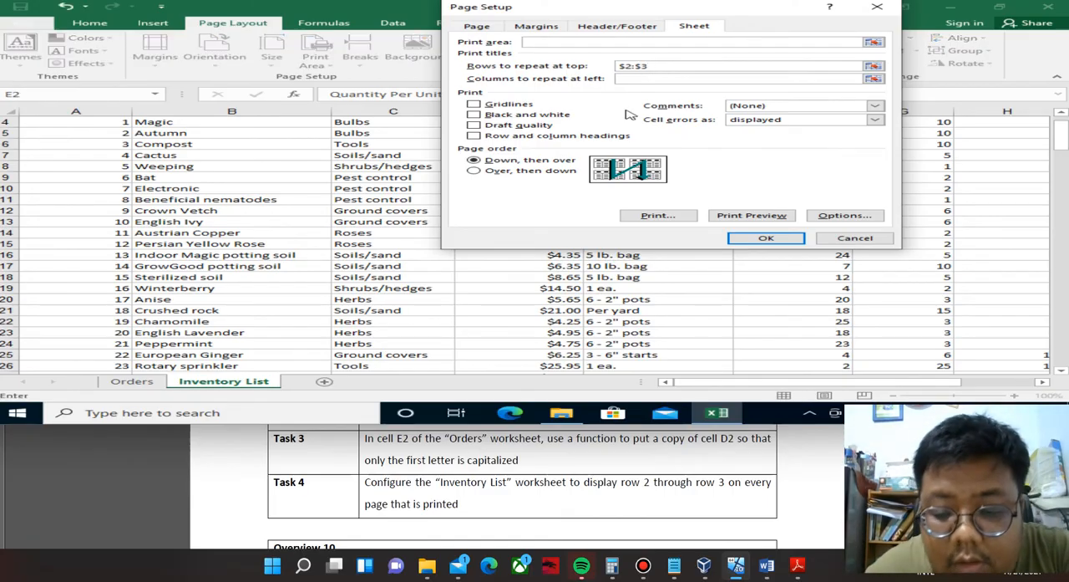
left_click(769, 240)
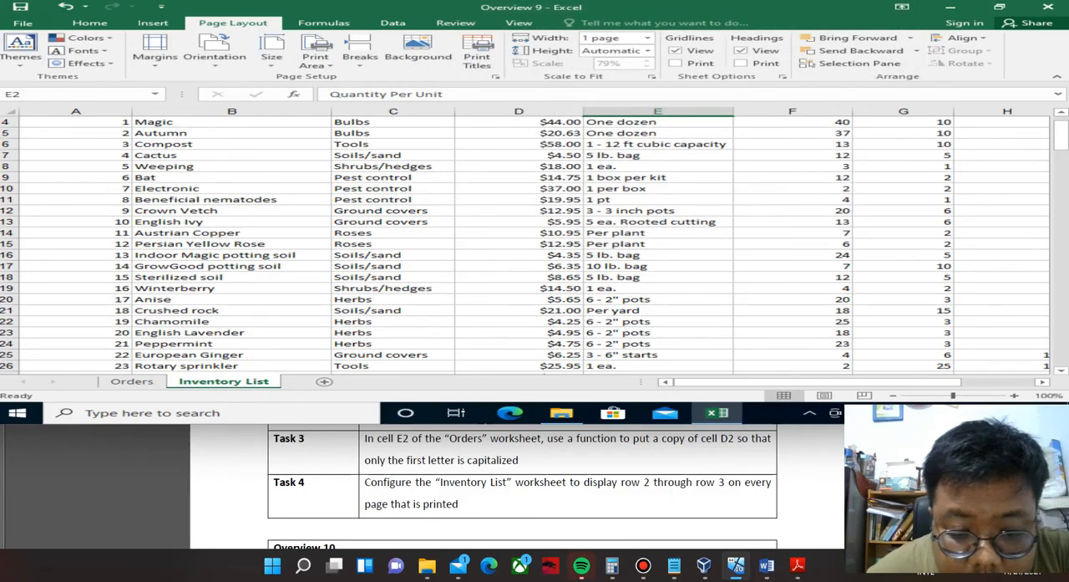
Bring the Overview 10 tasks into view in the PDF and close the Overview 9 workbook without saving.
left_click(471, 482)
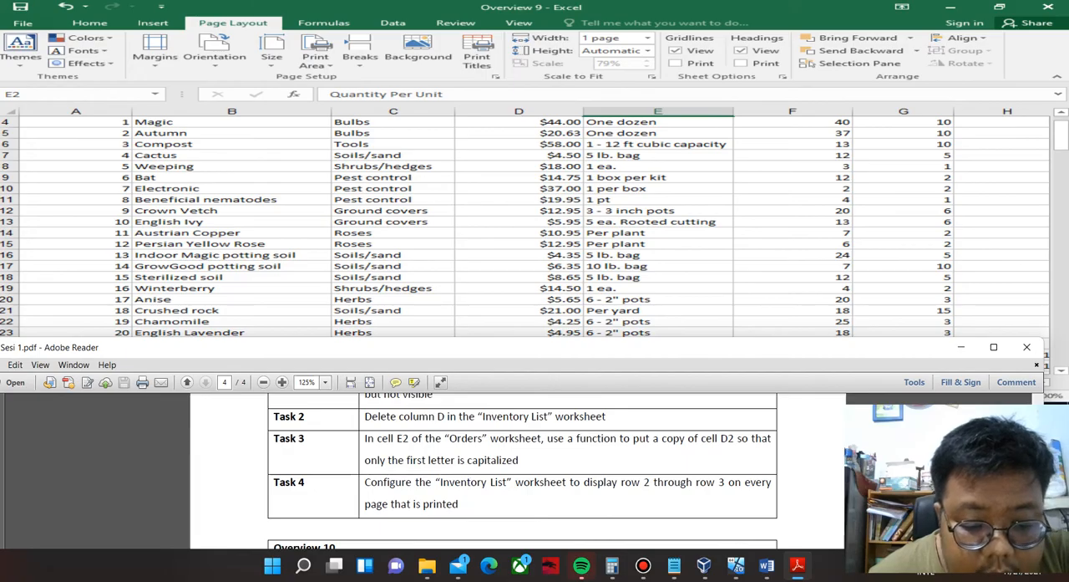
left_click_drag(501, 347, 494, 204)
left_click_drag(457, 426, 454, 340)
left_click(456, 426)
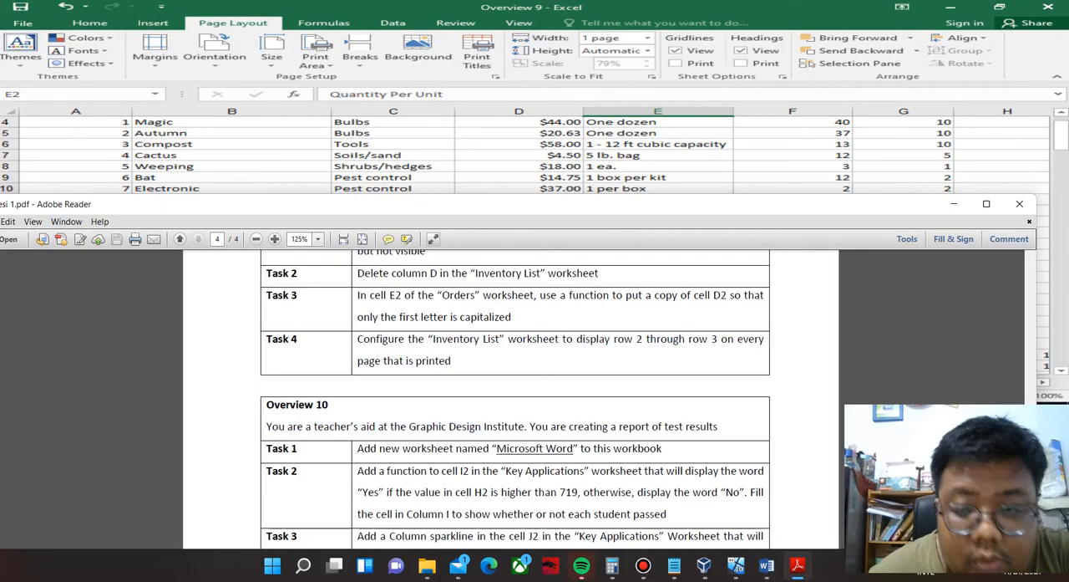
left_click(1048, 7)
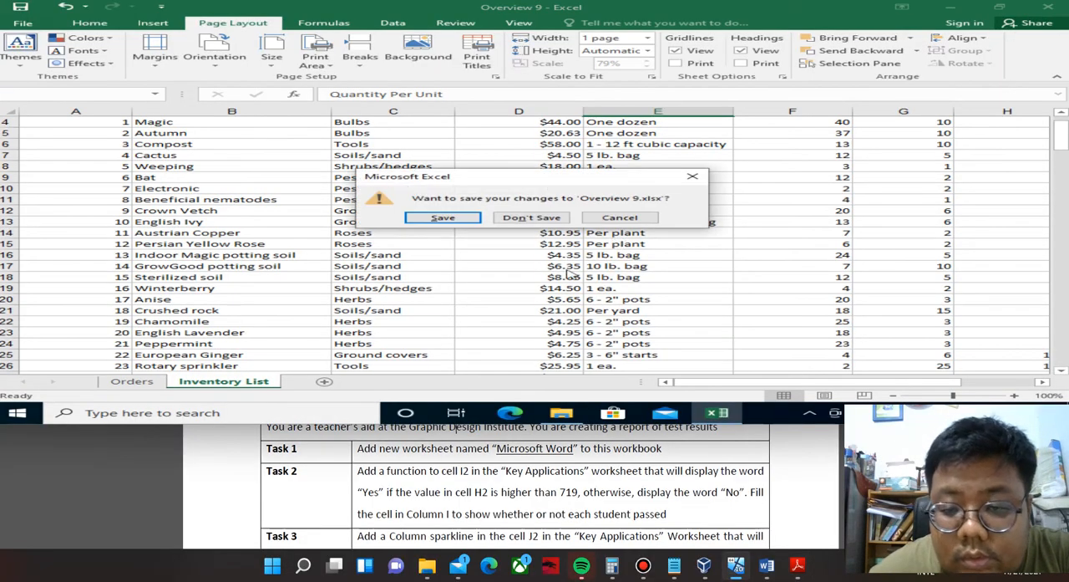
left_click(529, 218)
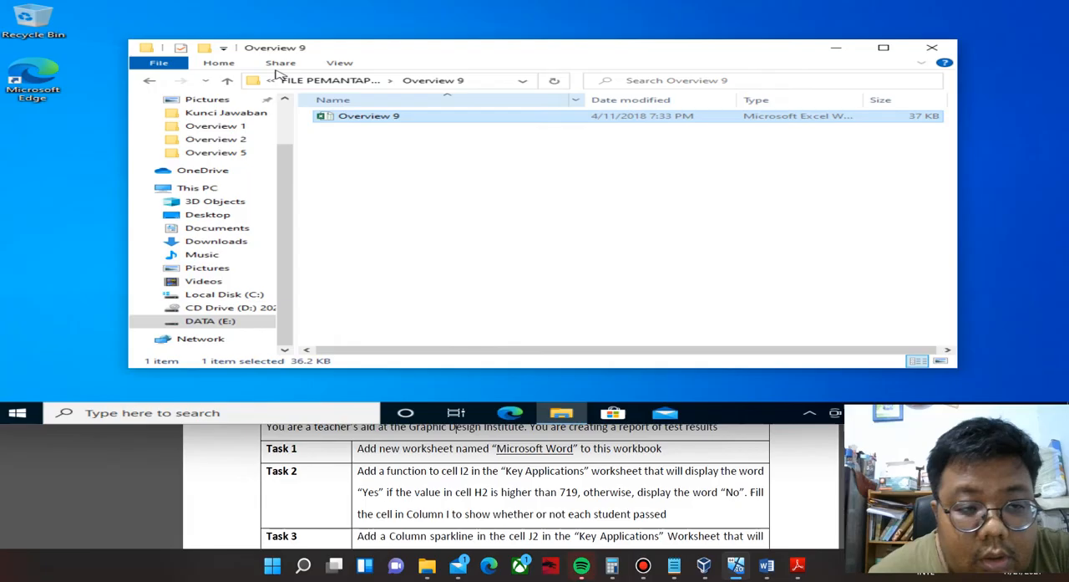
Go to the Overview 10 folder in File Explorer and open the Excel workbook stored there.
left_click(149, 80)
double_click(374, 214)
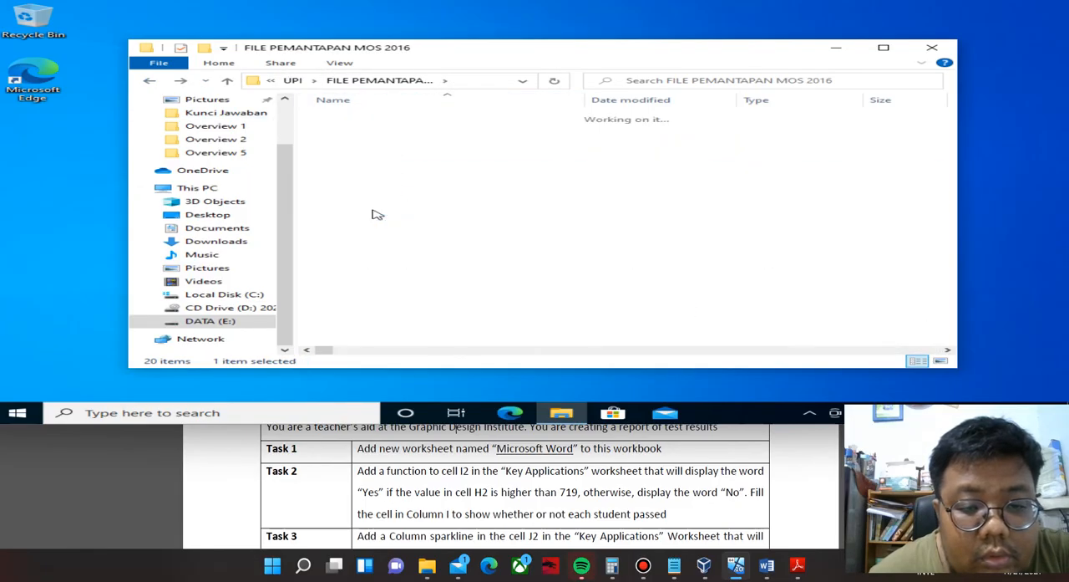
double_click(370, 116)
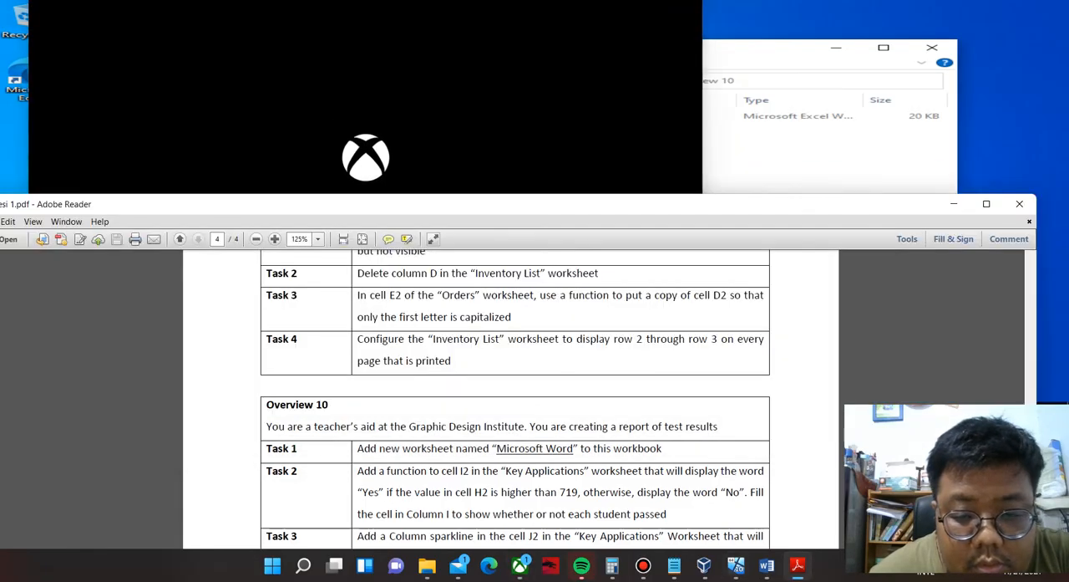
Decline the Xbox app's rating and feedback prompts, return to the Overview 10 folder, and open the Overview 10 workbook.
left_click_drag(635, 204, 664, 431)
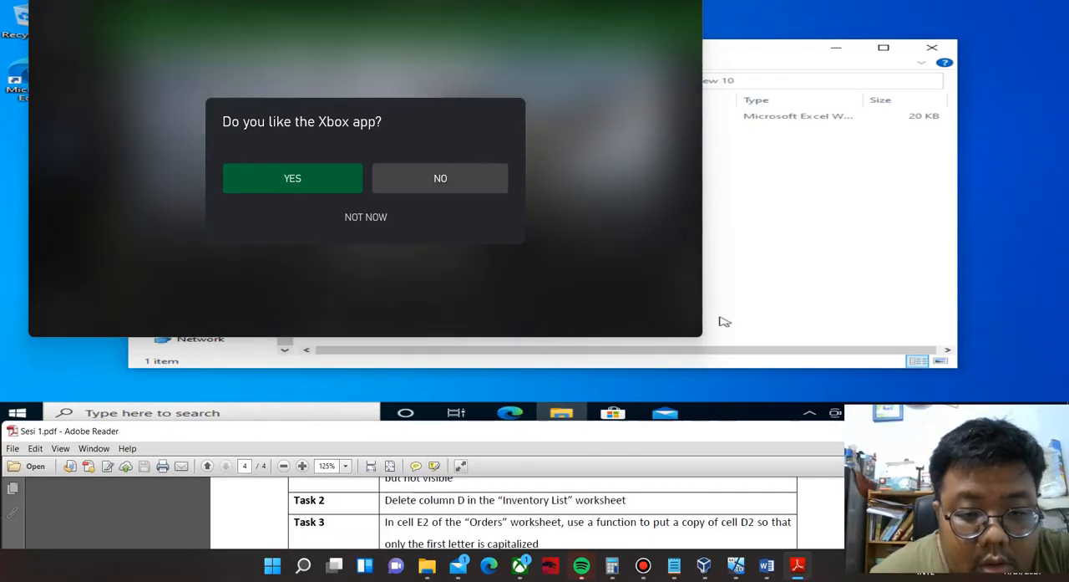
left_click(441, 178)
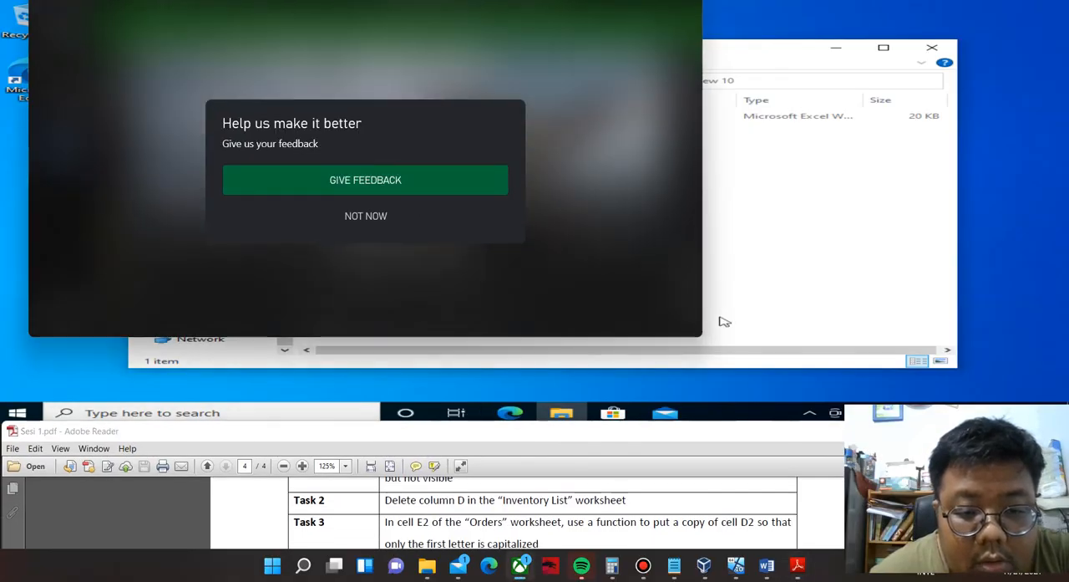
left_click(366, 216)
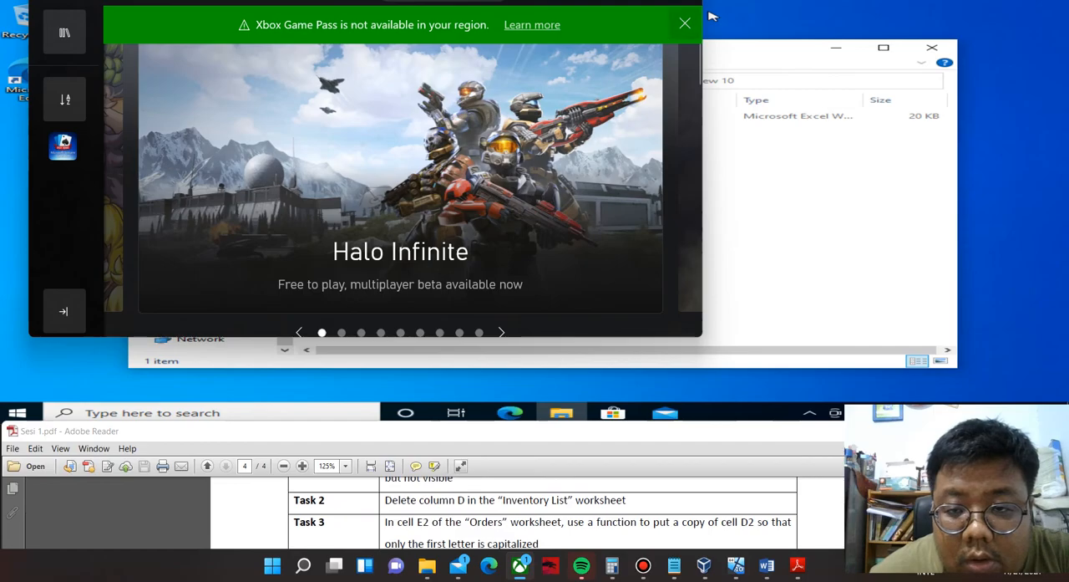
left_click(795, 153)
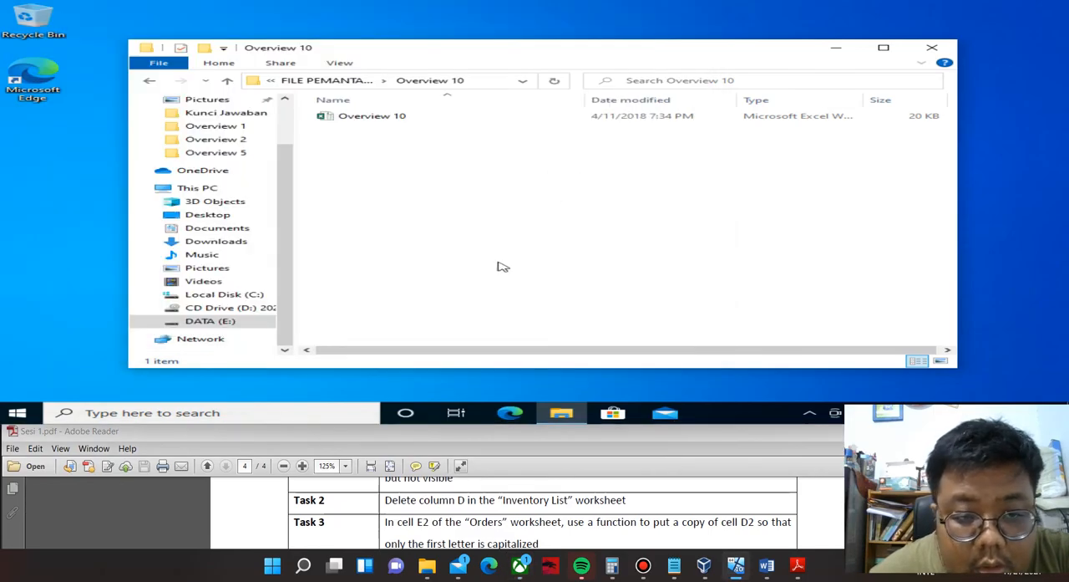
double_click(394, 118)
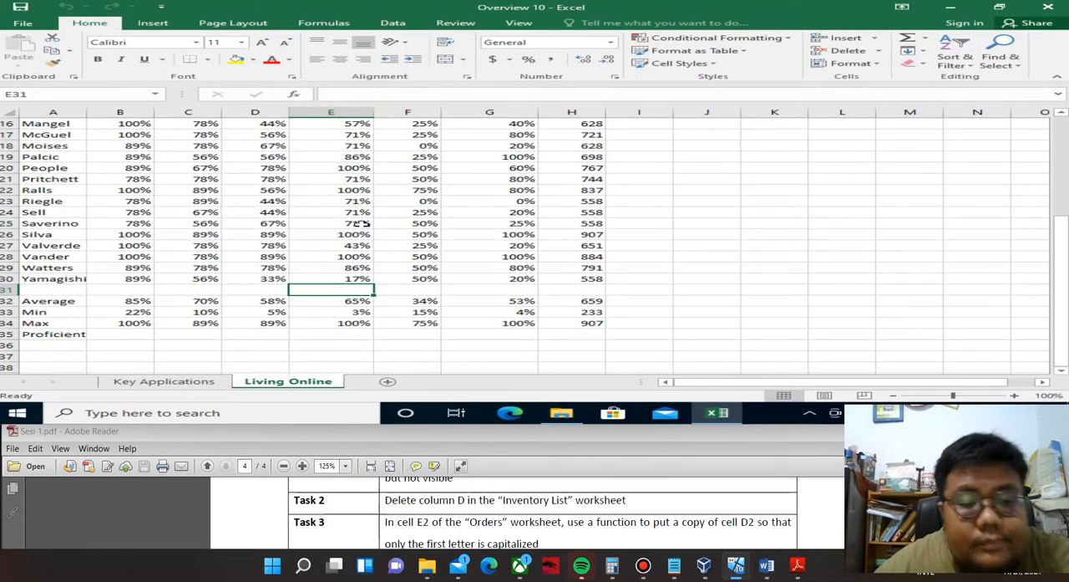
Check Overview 10's Task 1 in the PDF and add a new worksheet named Microsoft Word to the workbook.
left_click(275, 429)
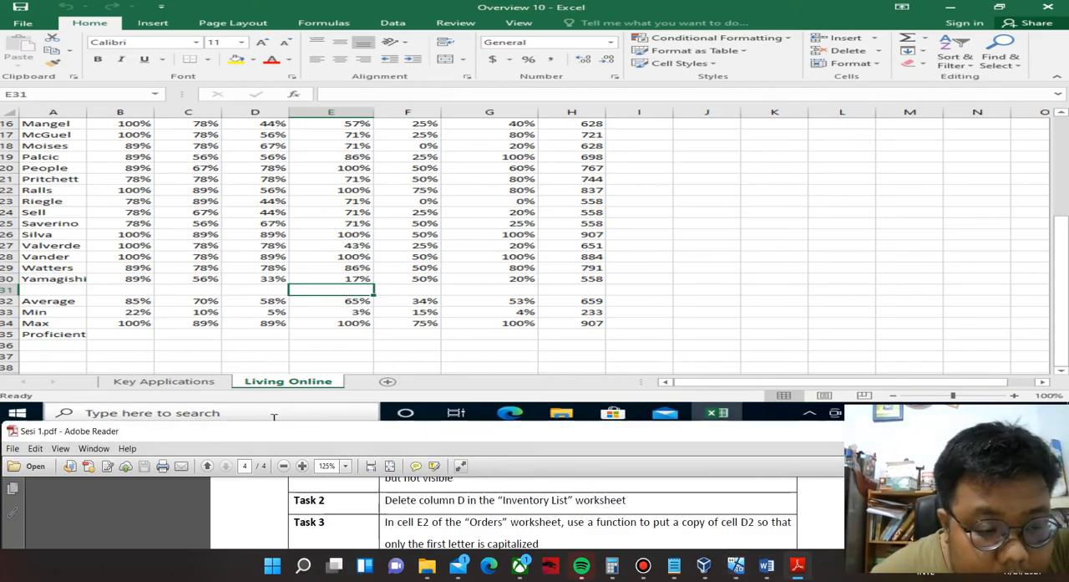
left_click_drag(457, 430, 464, 224)
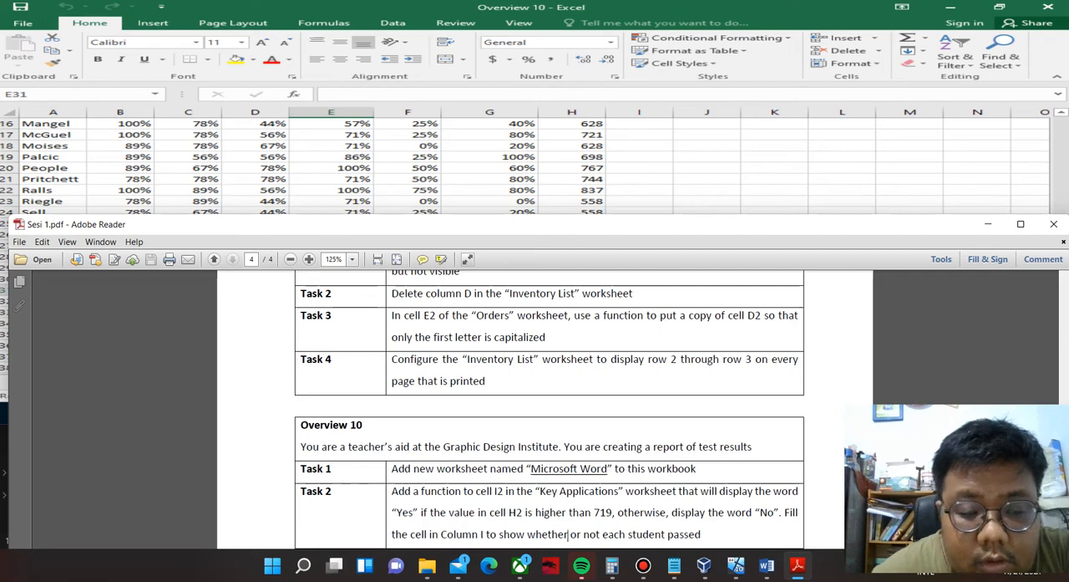
left_click_drag(514, 224, 496, 423)
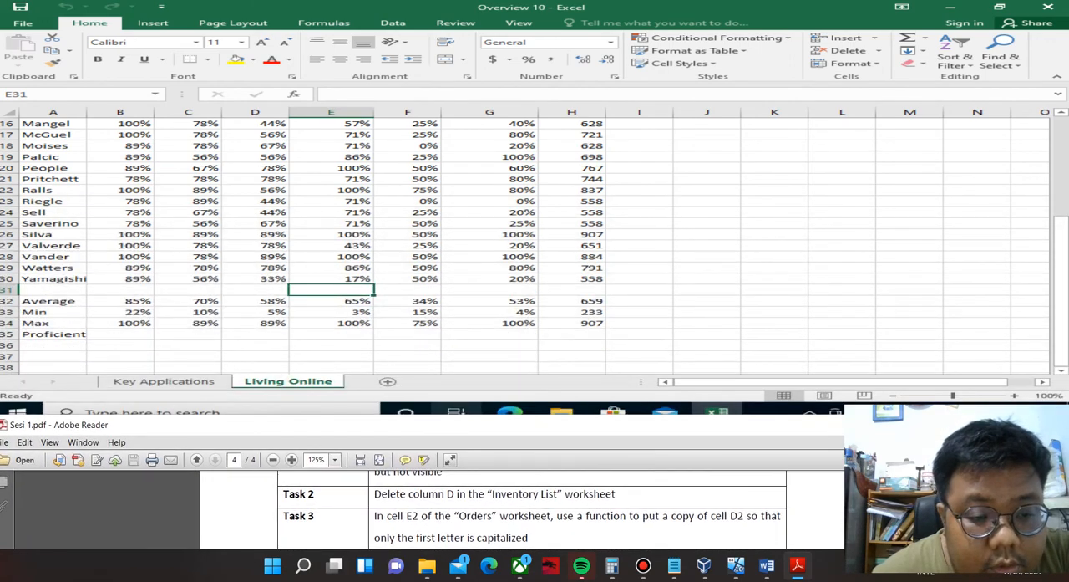
left_click(389, 382)
right_click(377, 381)
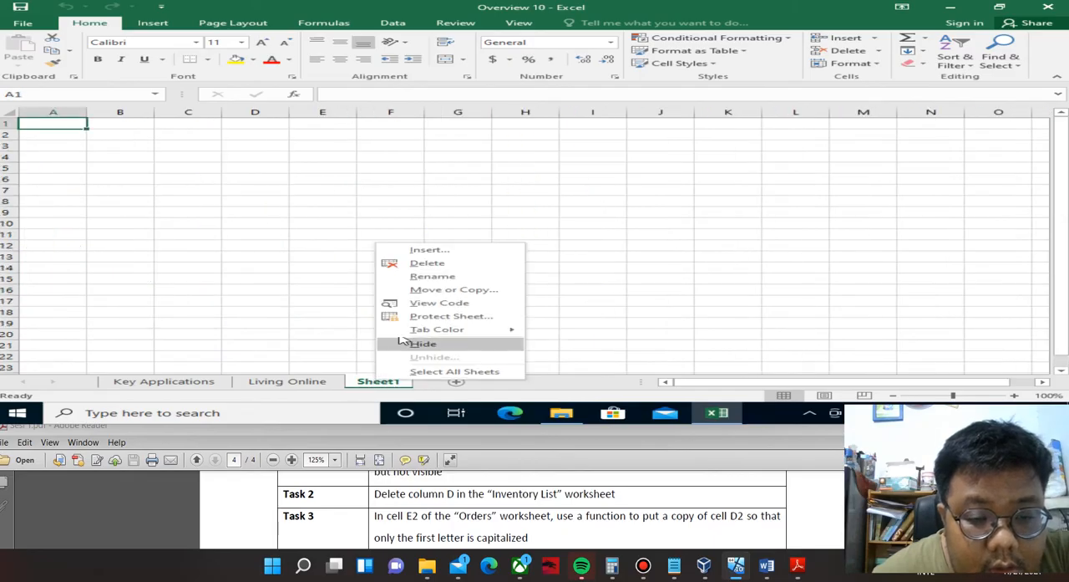
left_click(426, 277)
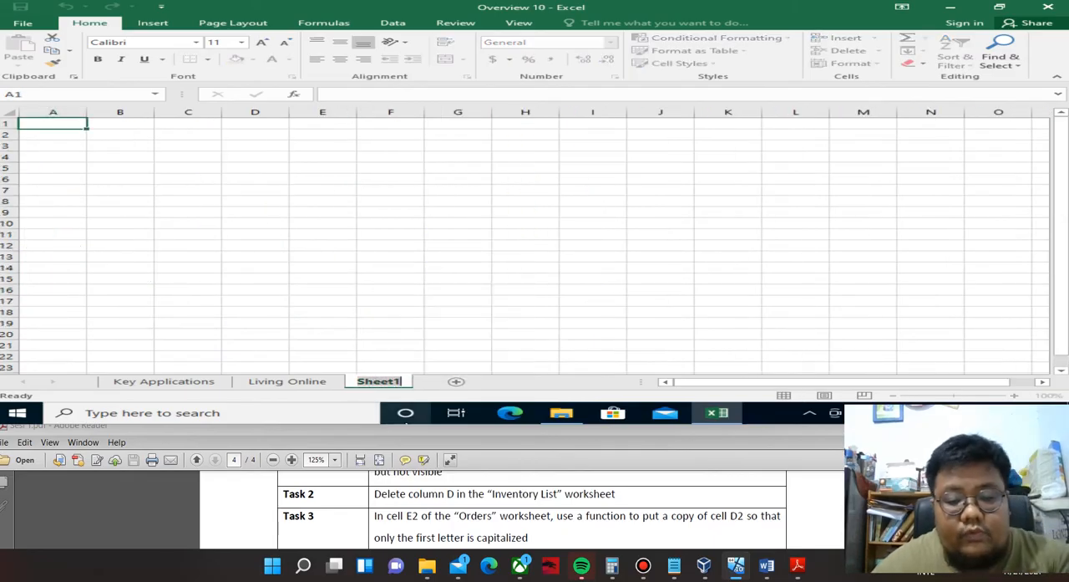
type("Mid")
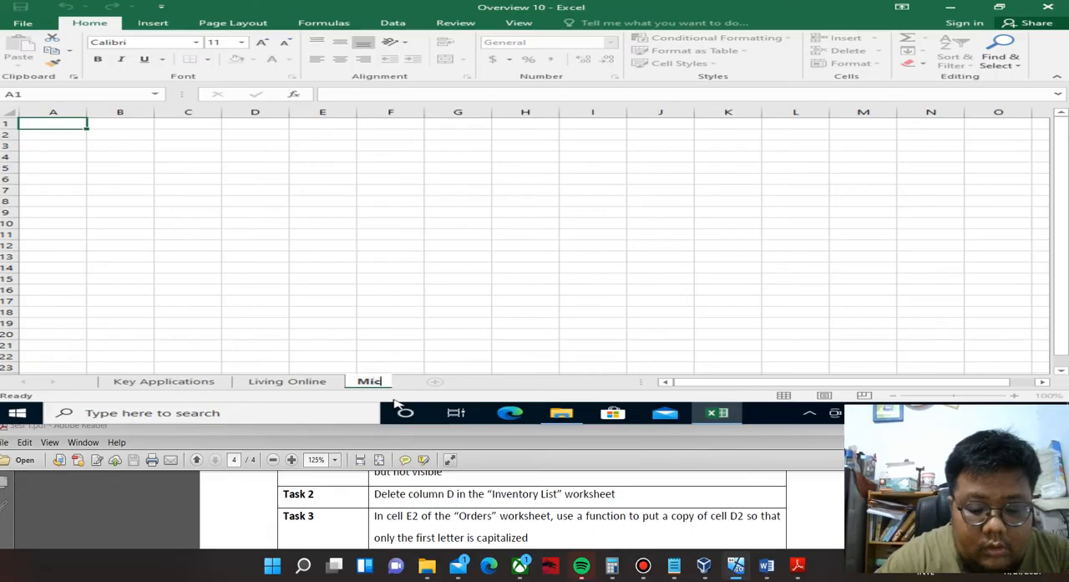
type("rosoft")
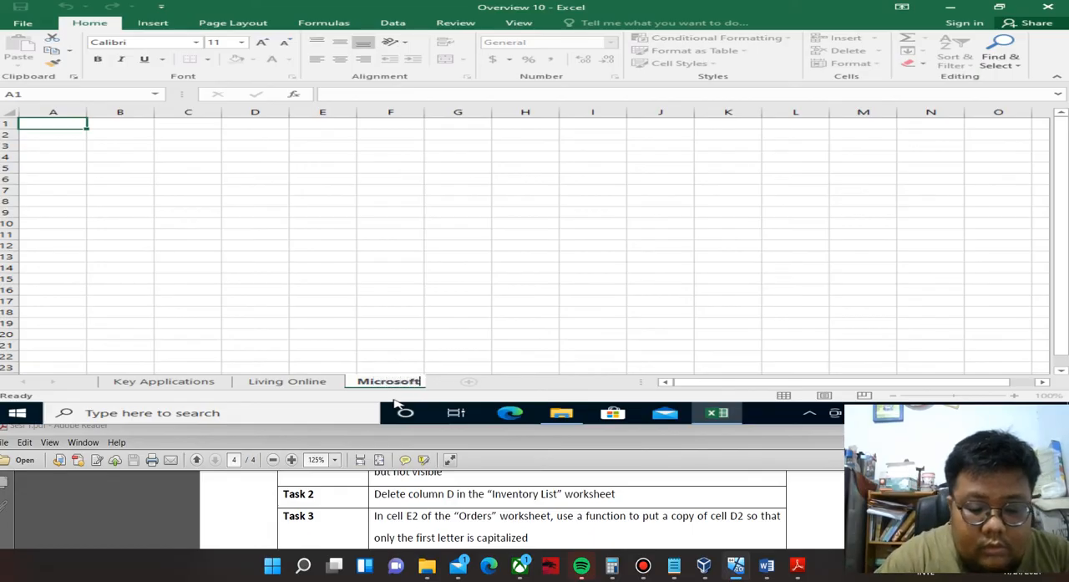
type(" Word")
key("Return")
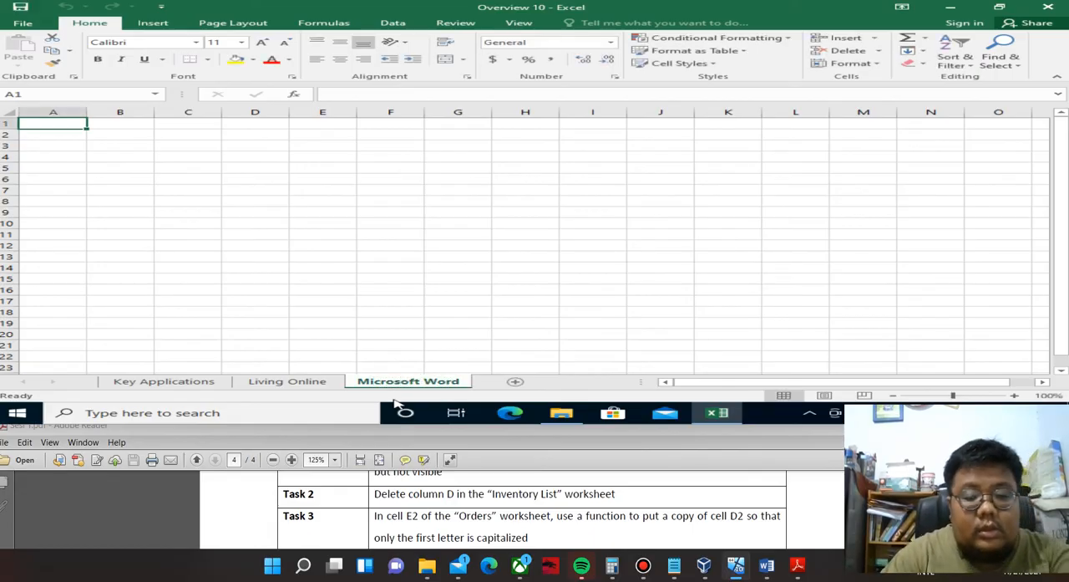
Switch to the Key Applications worksheet, bring Task 2 into view in the PDF, and select cell I2.
left_click(431, 510)
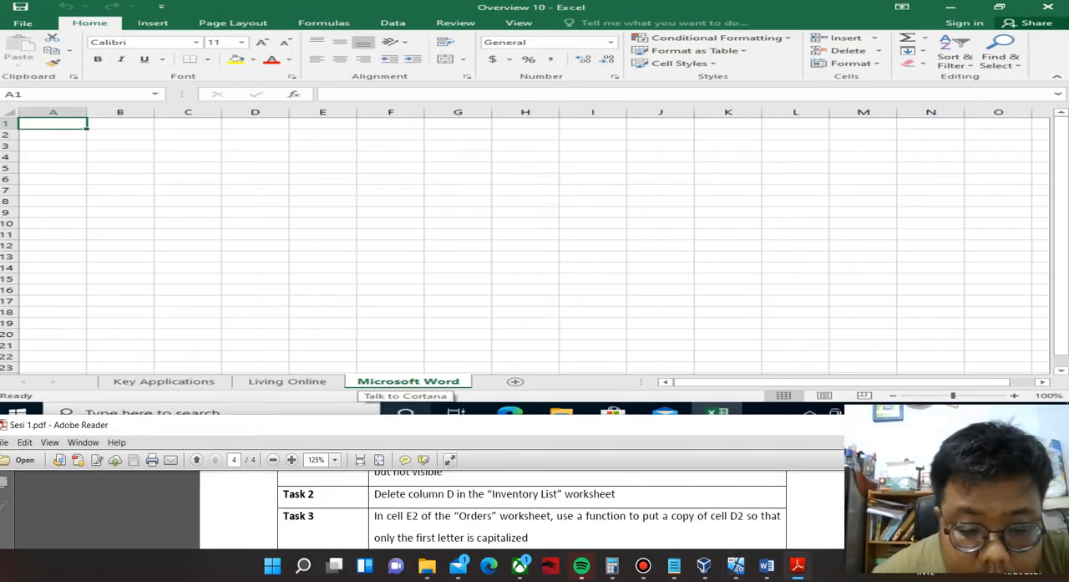
left_click_drag(452, 424, 403, 418)
left_click(147, 378)
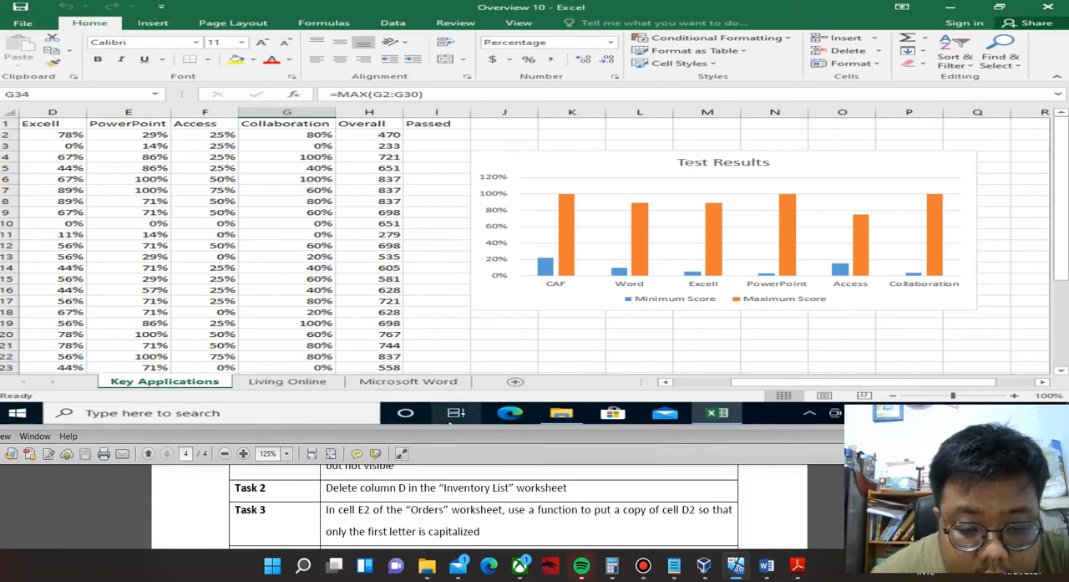
left_click(397, 509)
left_click_drag(443, 417, 473, 245)
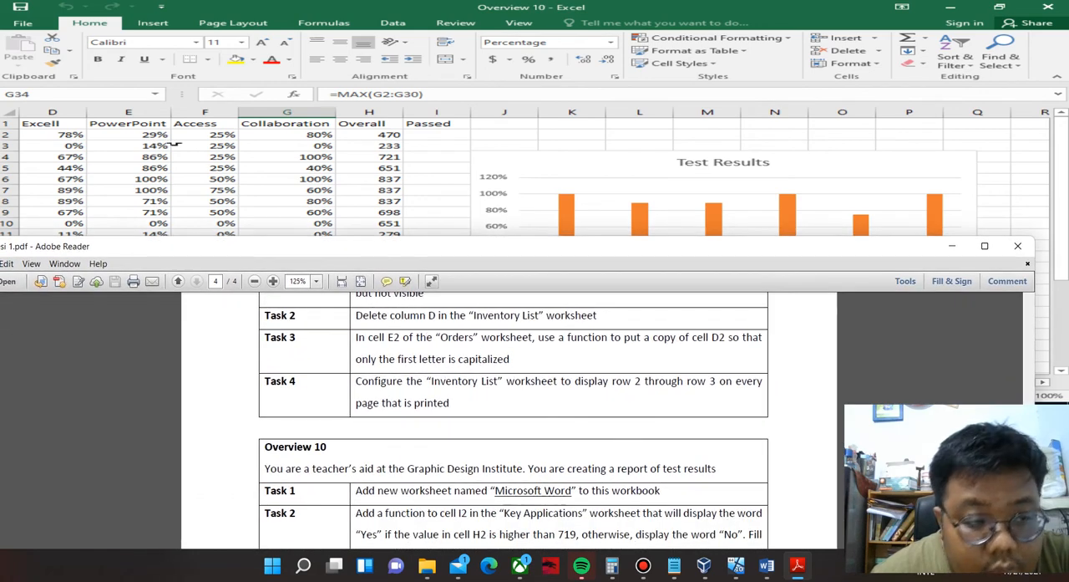
left_click(66, 96)
type("I2")
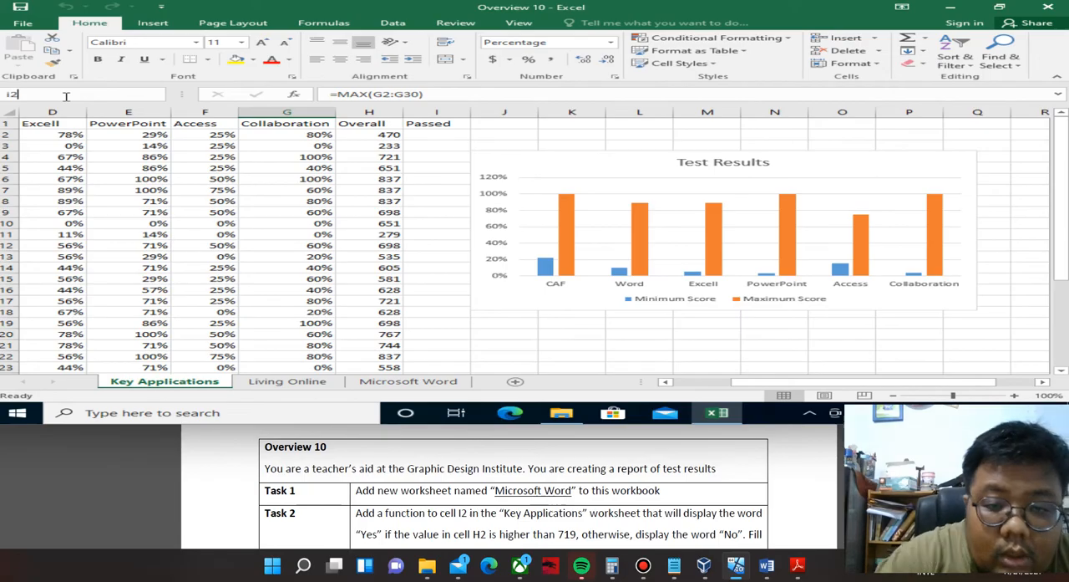
key("Return")
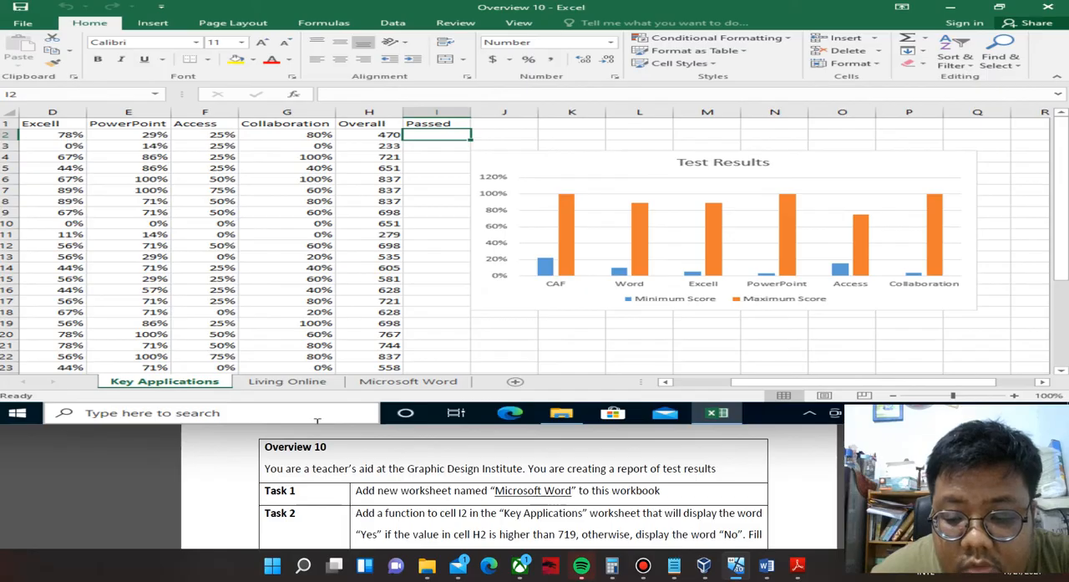
Read all of Overview 10's Task 2 in the PDF and highlight its condition "higher than 719".
left_click(474, 501)
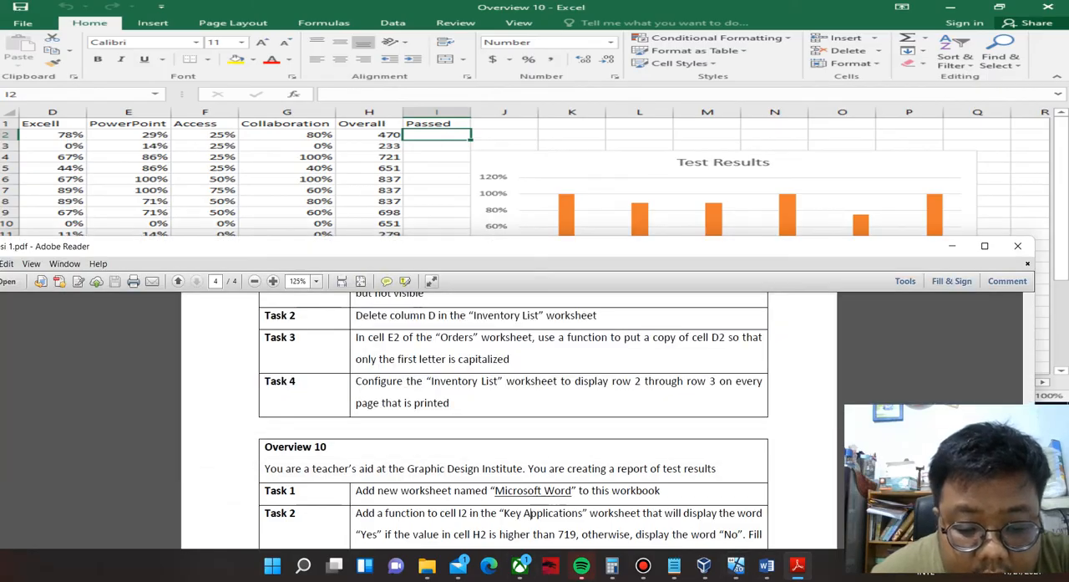
left_click_drag(518, 246, 539, 189)
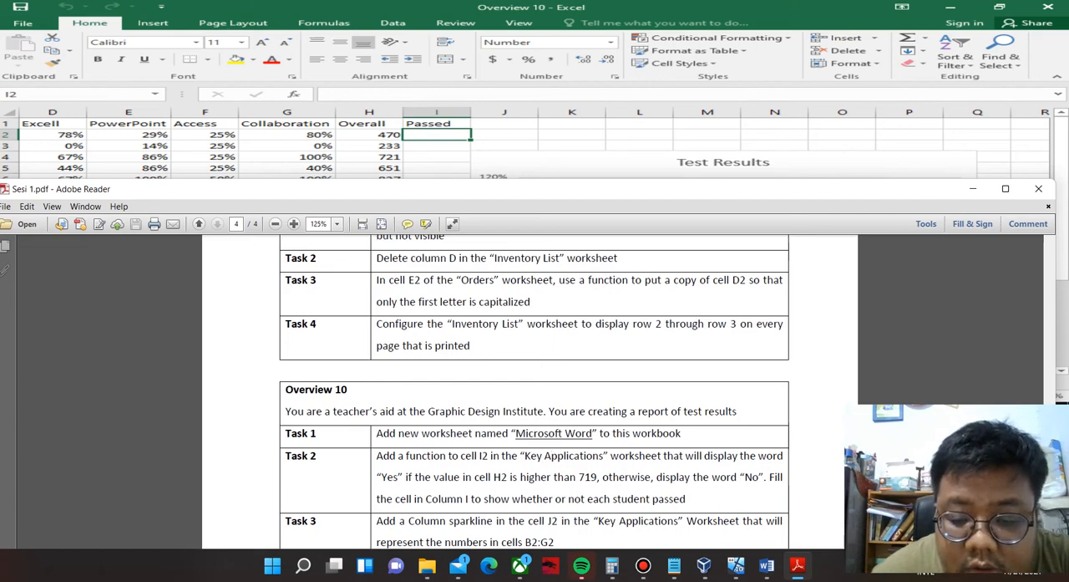
left_click_drag(539, 189, 535, 156)
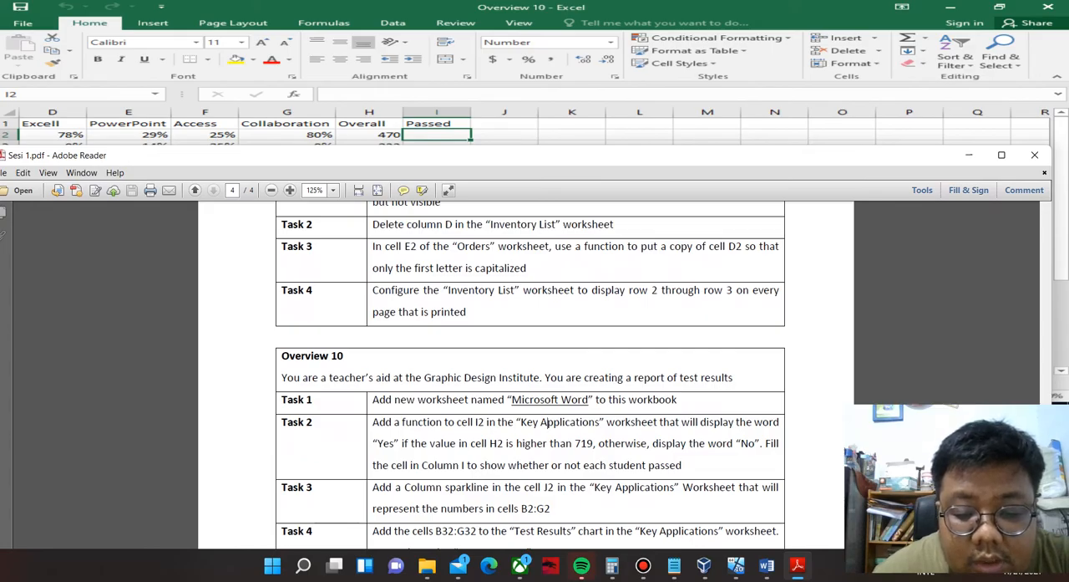
left_click_drag(514, 444, 593, 443)
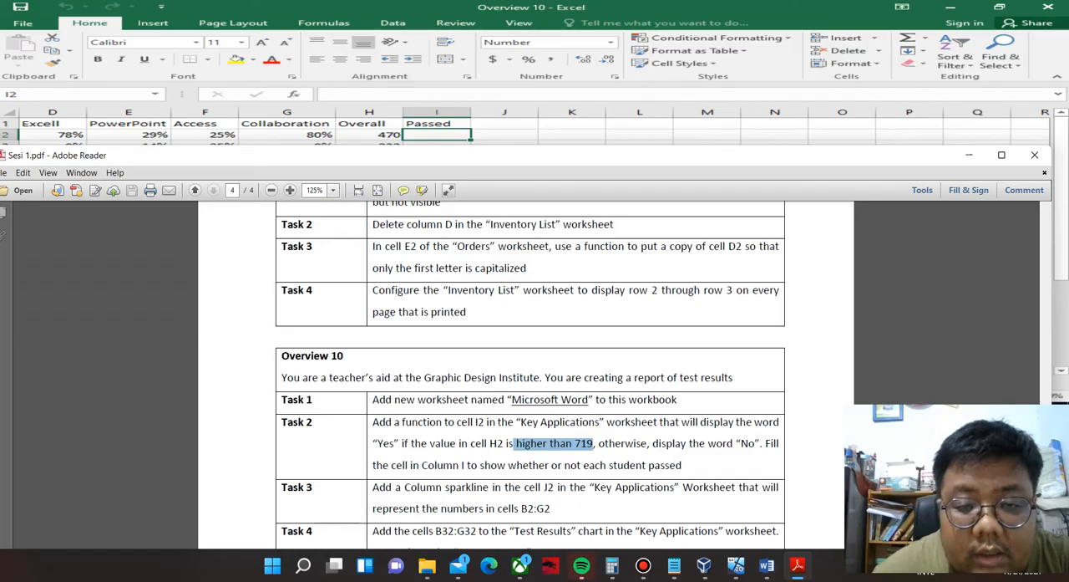
left_click_drag(510, 156, 534, 236)
Enter the formula =IF(H2>719,"Yes","No") in cell I2 of the Key Applications worksheet, checking it against Task 2 in the PDF.
left_click(449, 134)
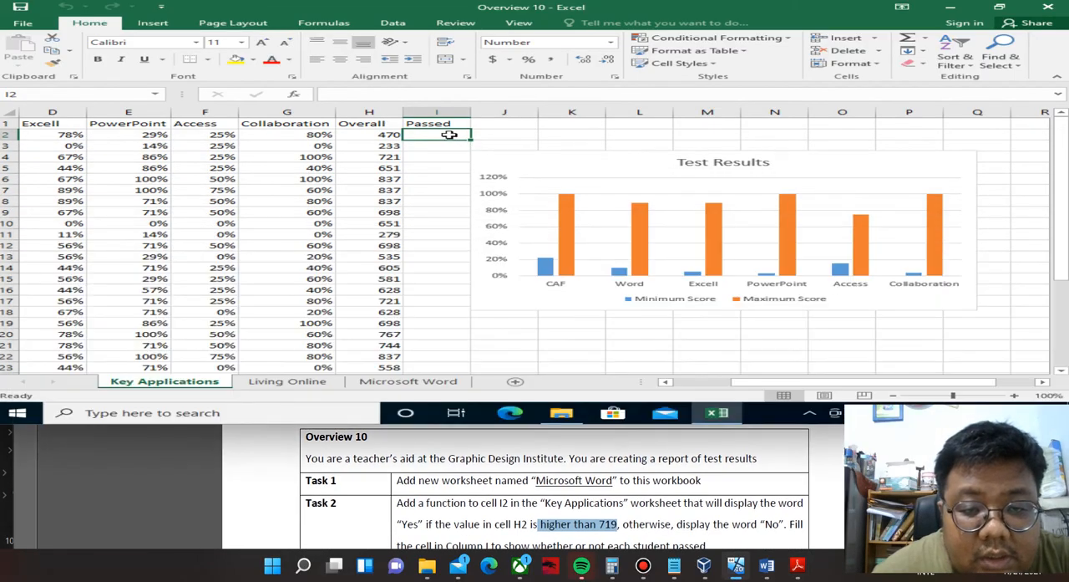
type("=")
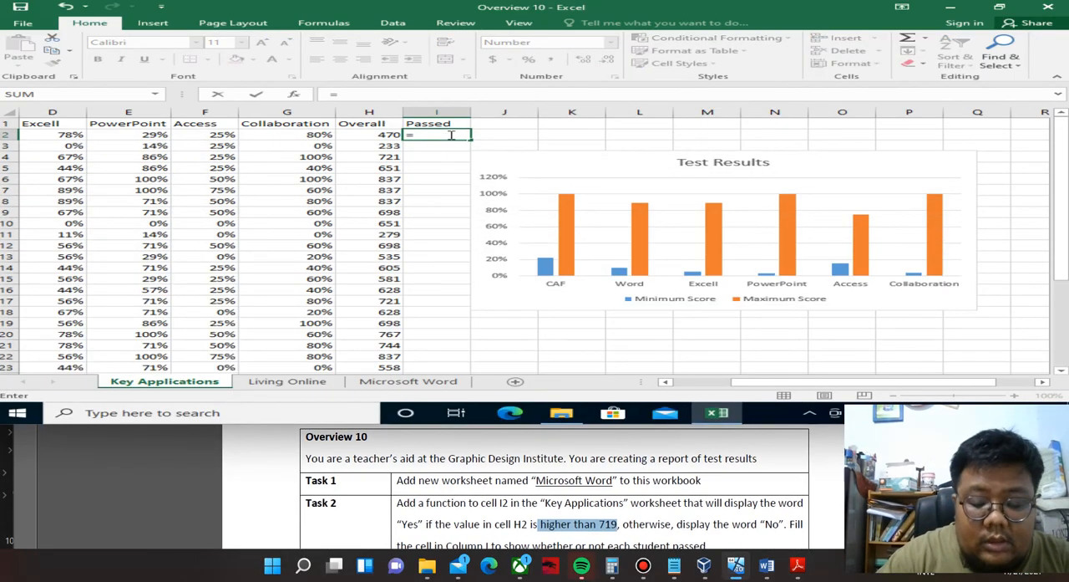
type("IF(")
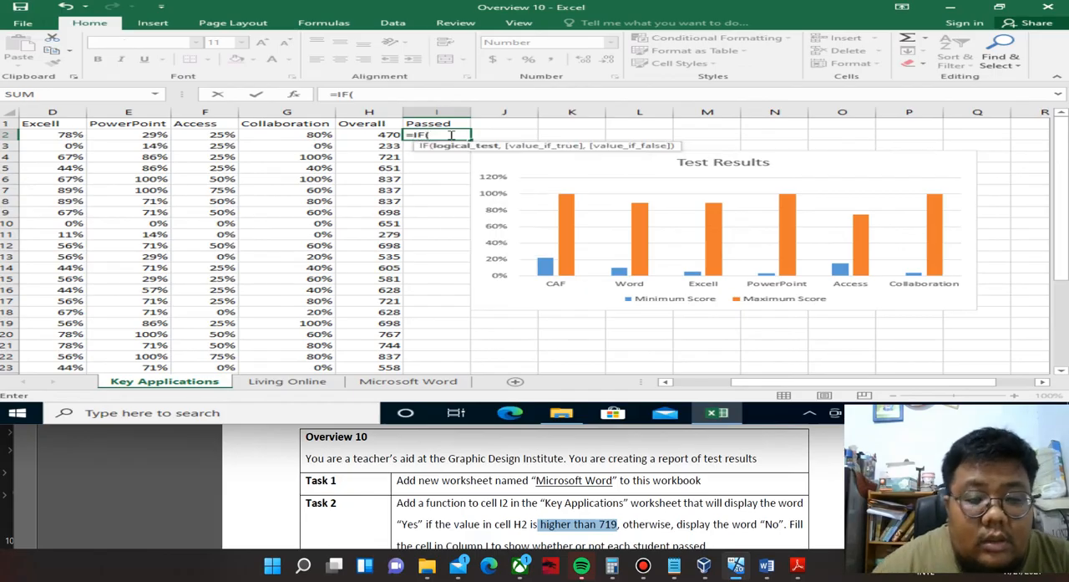
left_click(365, 137)
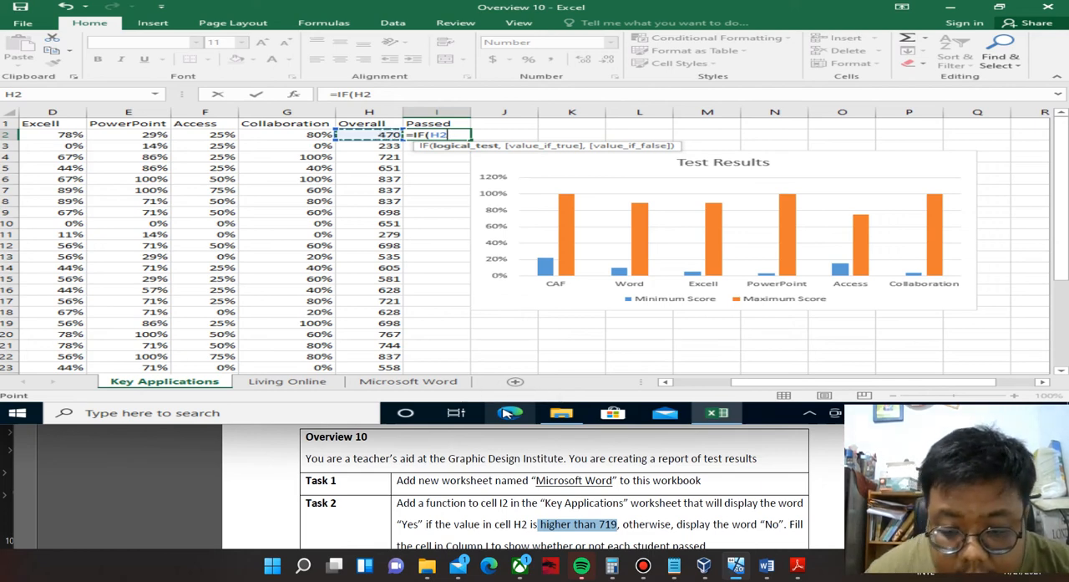
left_click(674, 505)
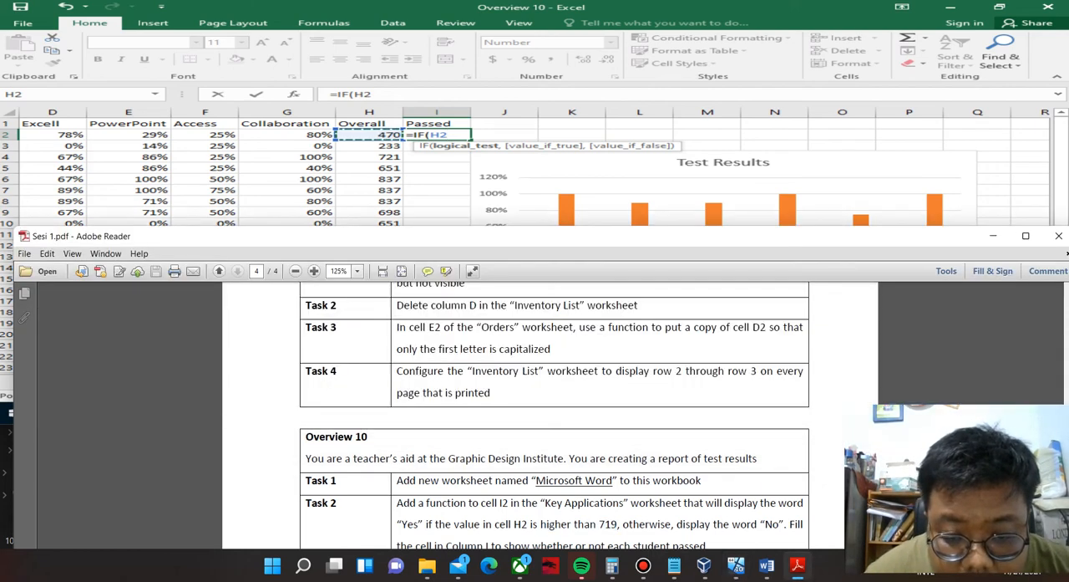
left_click_drag(534, 237, 527, 190)
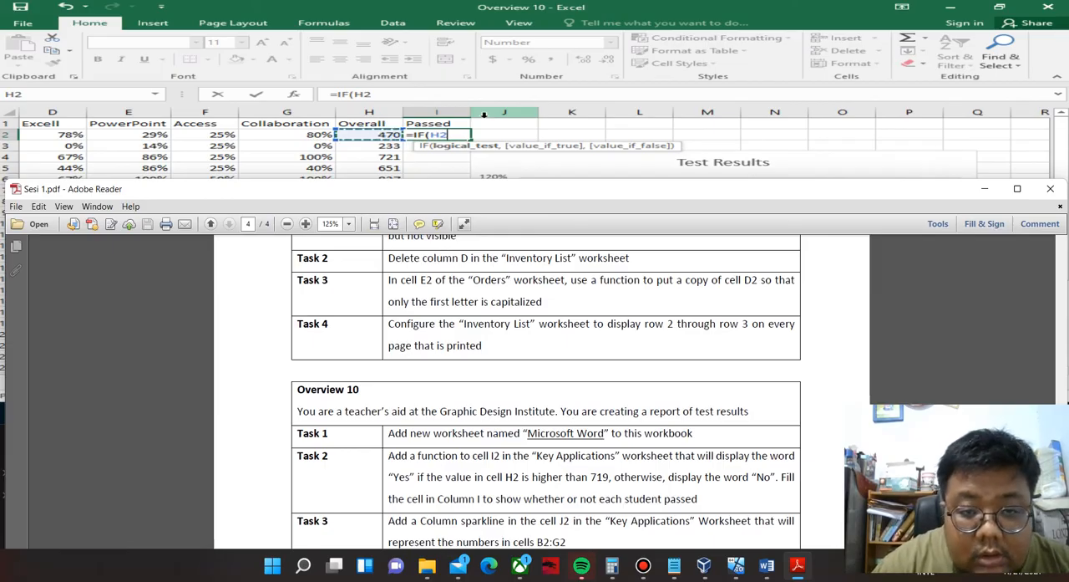
left_click(379, 97)
type(">719")
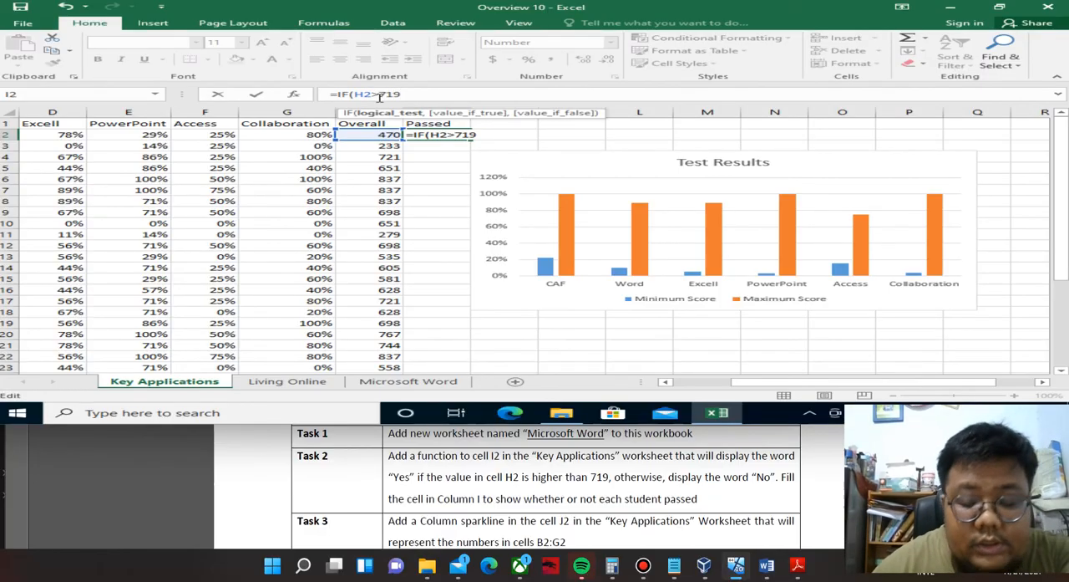
type(",")
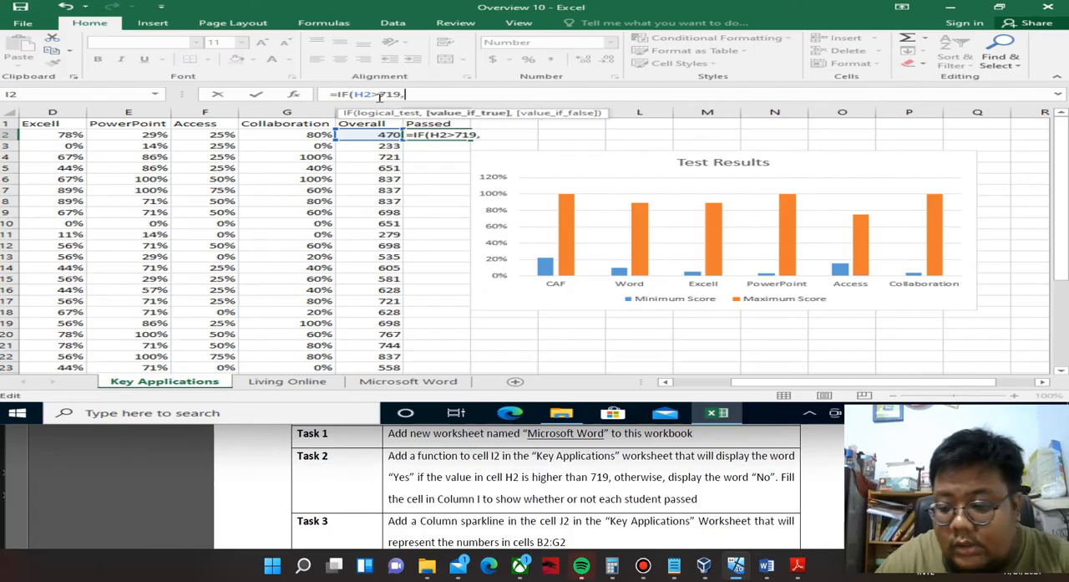
type("\"\"")
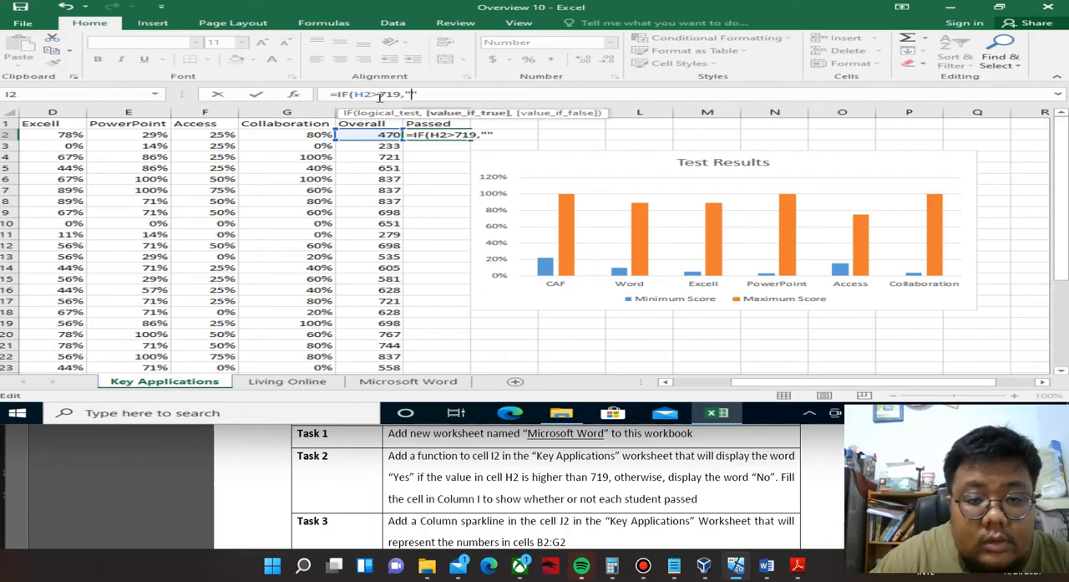
type("Yes")
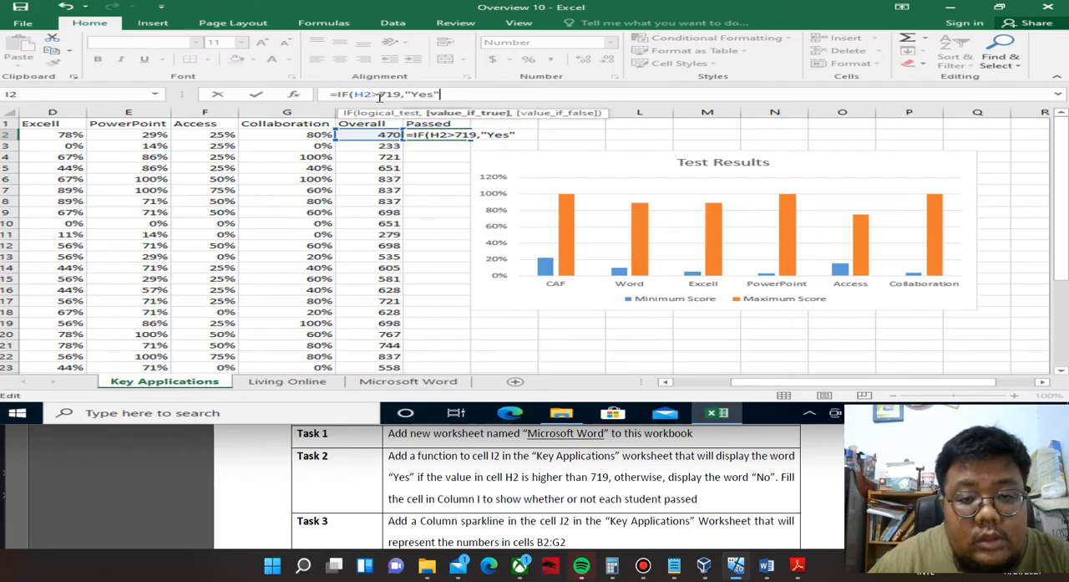
type(",\"\"")
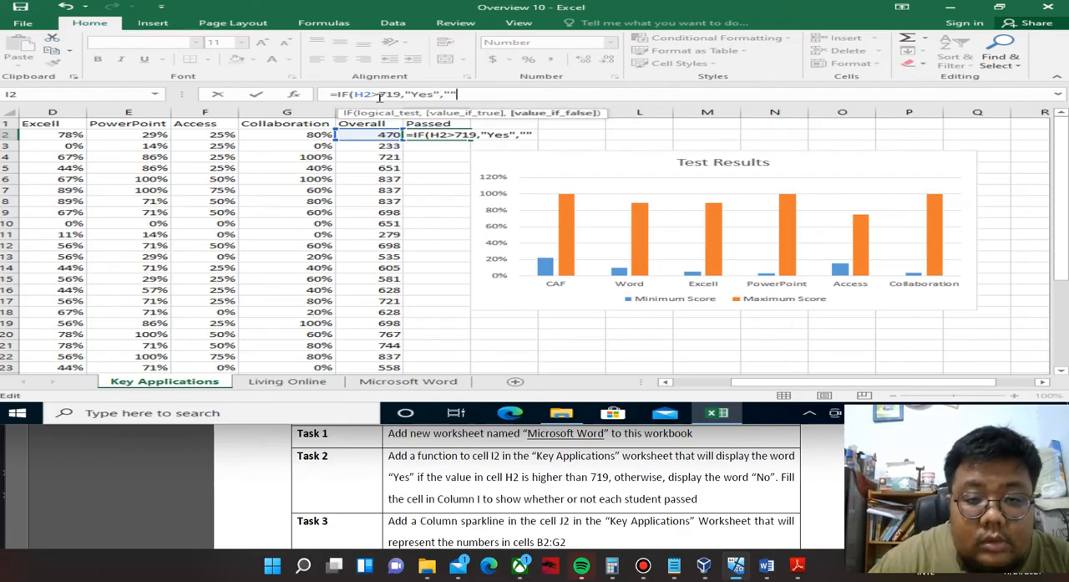
key("Left")
type("No")
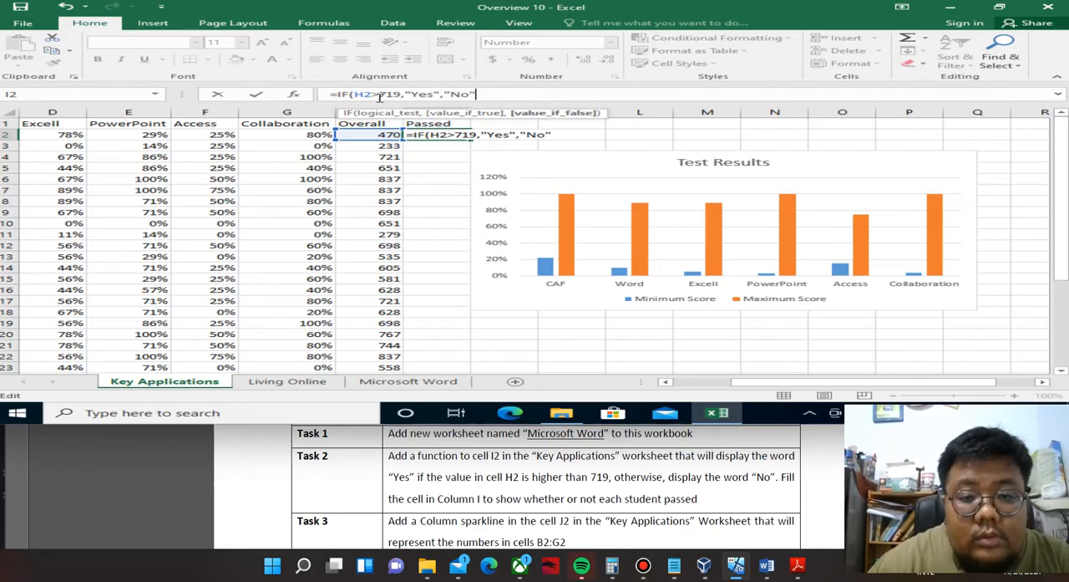
type(")")
key("Return")
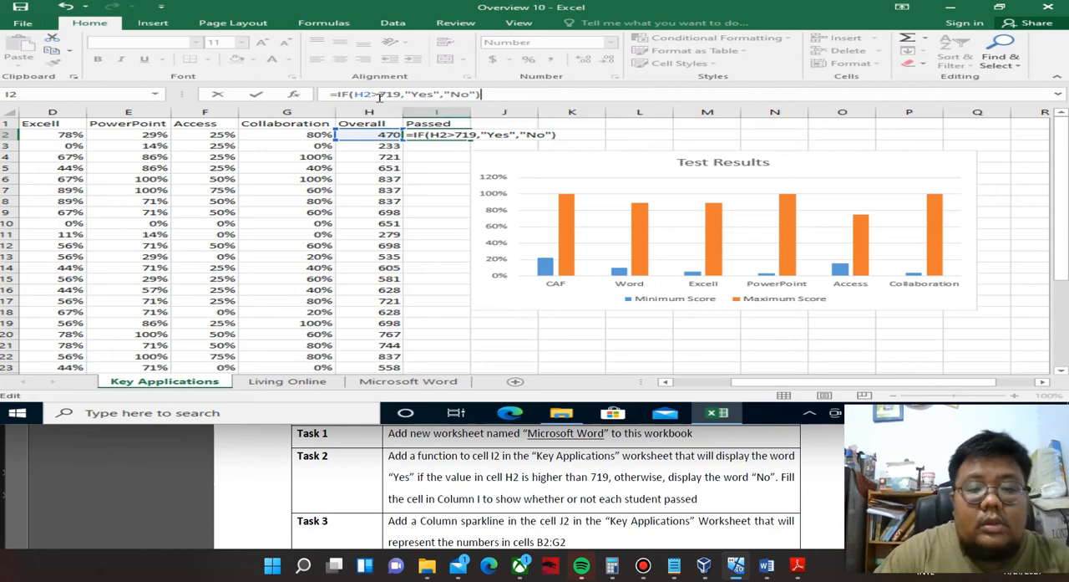
Fill the IF formula from I2 down column I of the Key Applications worksheet and read Overview 10's Task 3 in the PDF.
left_click(433, 134)
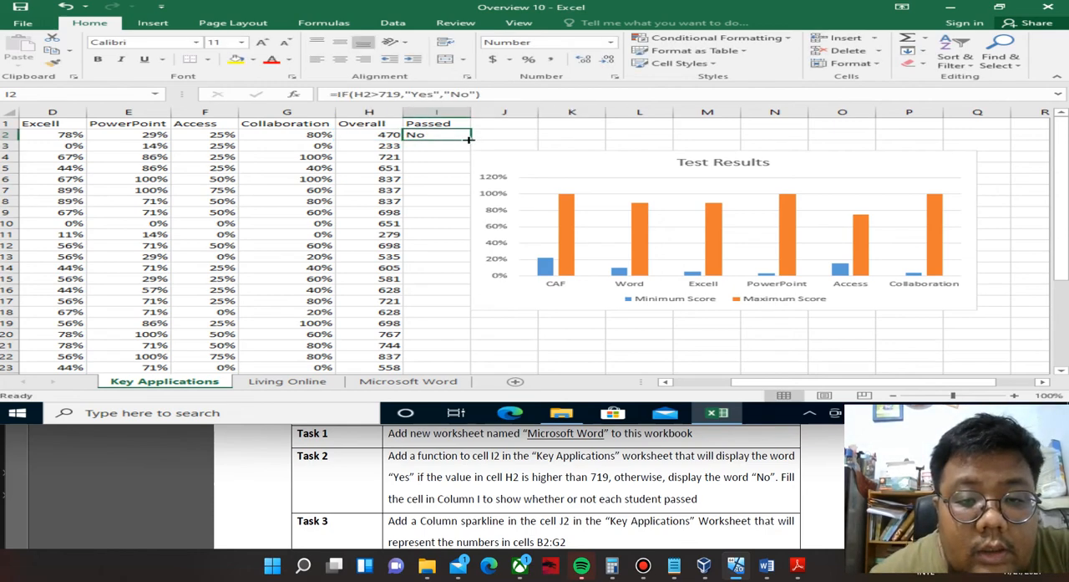
double_click(468, 140)
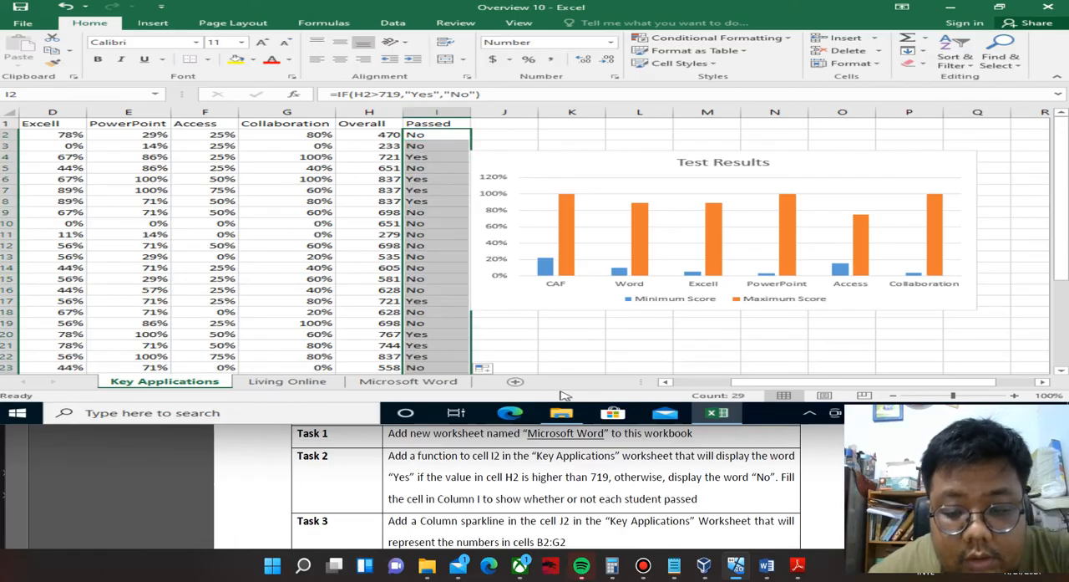
left_click(585, 460)
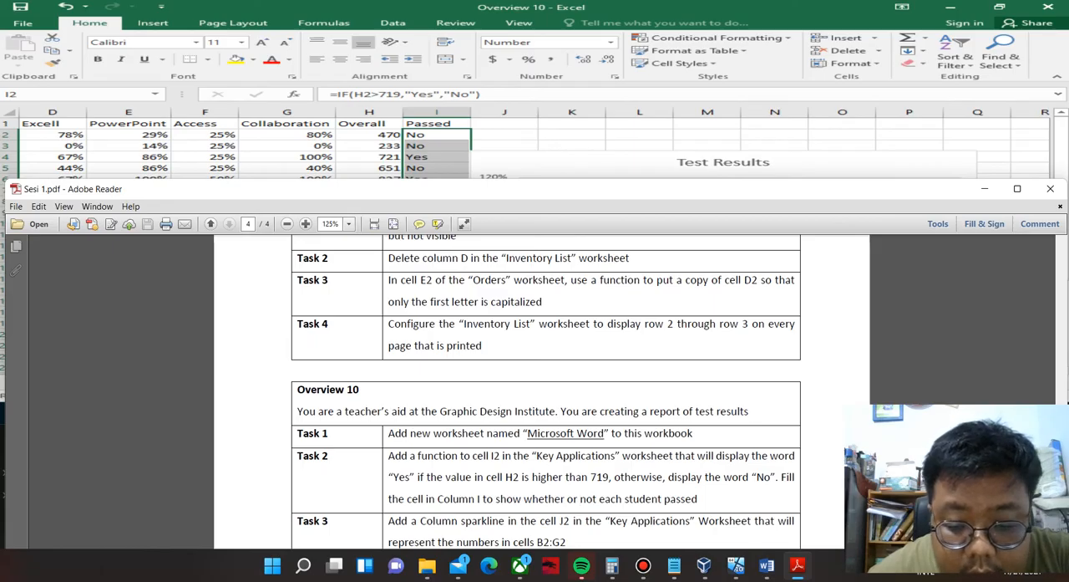
left_click_drag(535, 189, 541, 124)
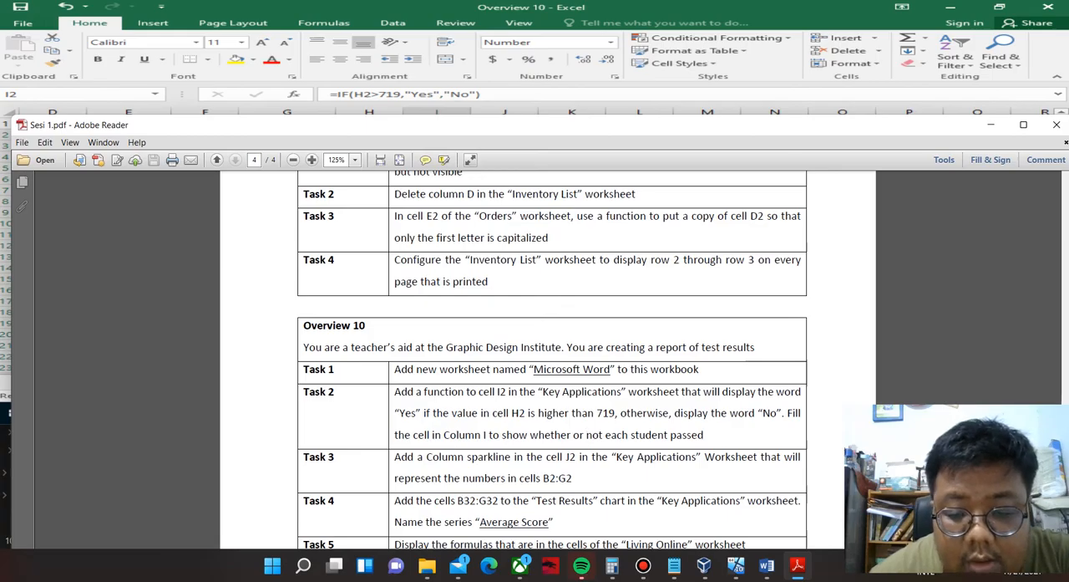
left_click_drag(540, 125, 541, 325)
Select cell J2 in the Key Applications worksheet and re-read Task 3's sparkline instructions in the PDF.
left_click(491, 133)
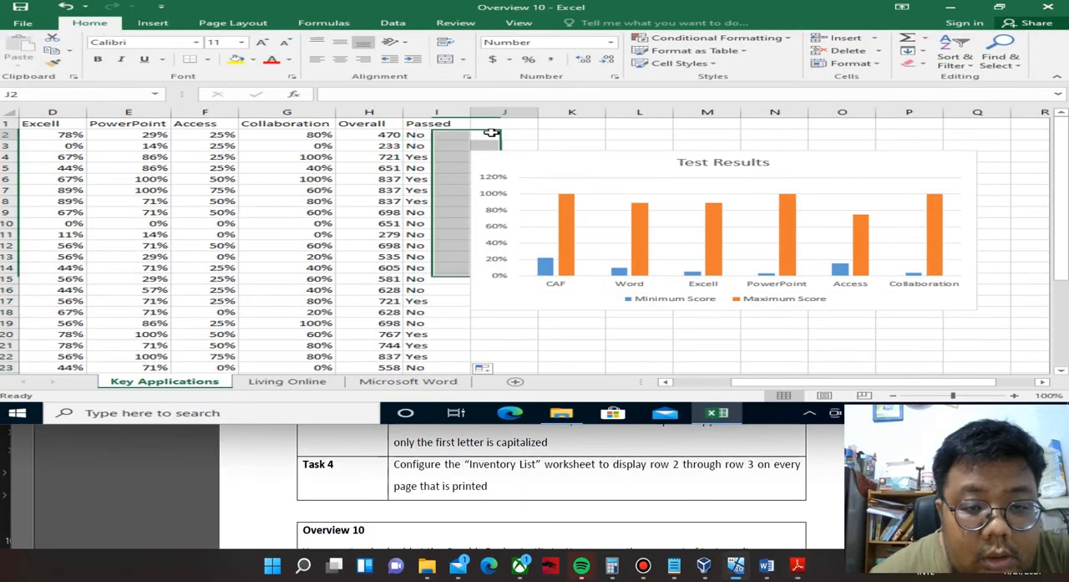
left_click(524, 470)
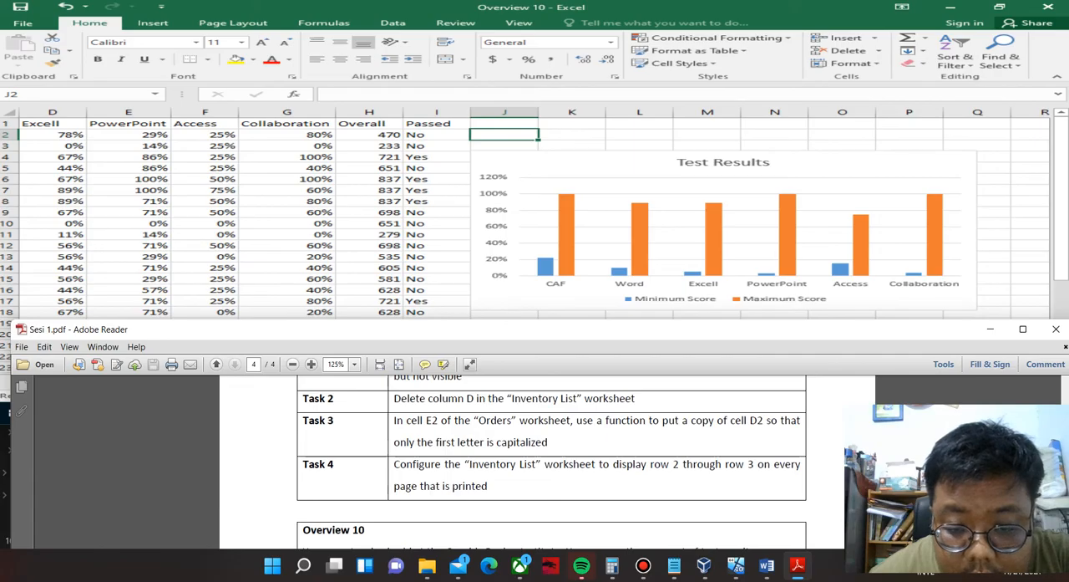
scroll(534, 421, "up", 2)
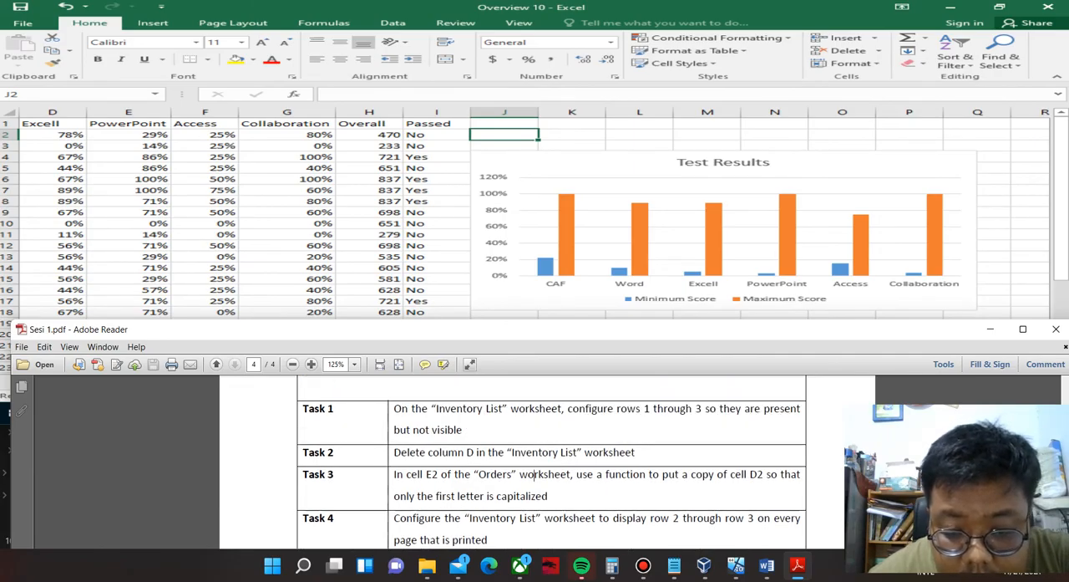
scroll(533, 474, "up", 2)
scroll(533, 451, "down", 4)
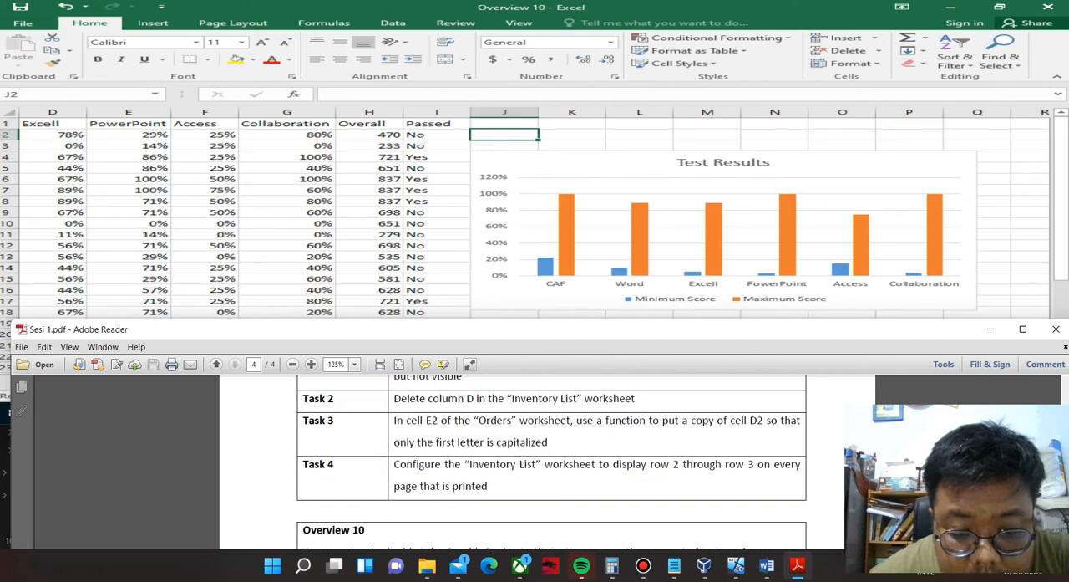
left_click_drag(536, 330, 560, 107)
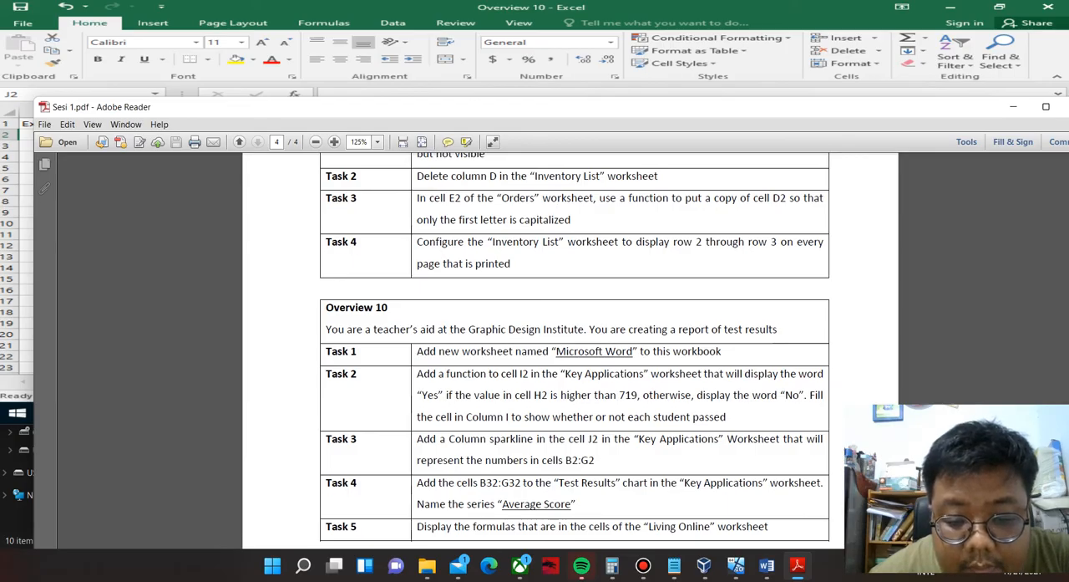
left_click_drag(560, 107, 533, 364)
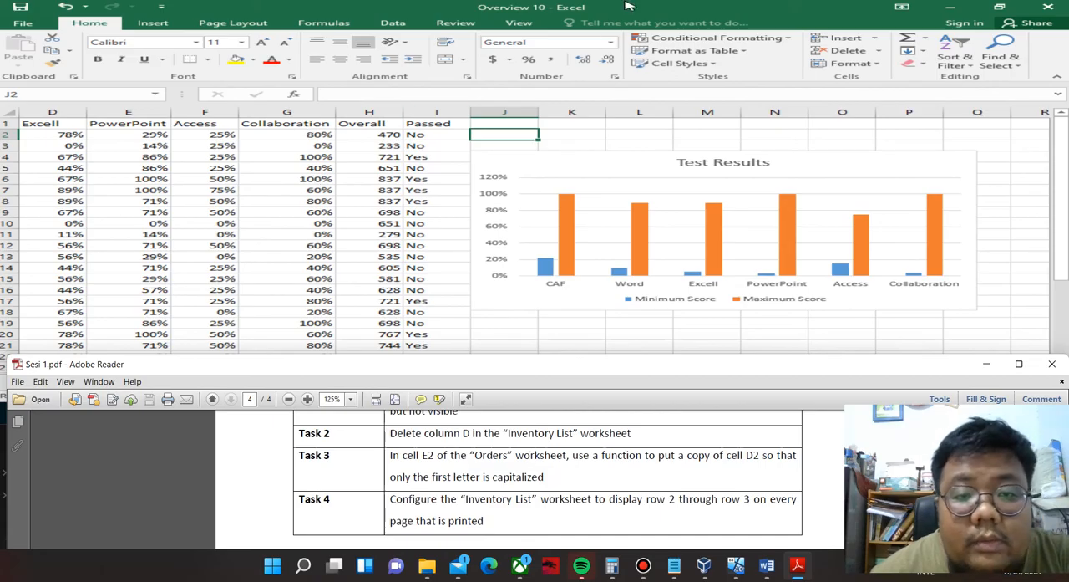
Start inserting a Column sparkline for cell J2, checking the required type and data range in the PDF's Task 3.
left_click(166, 25)
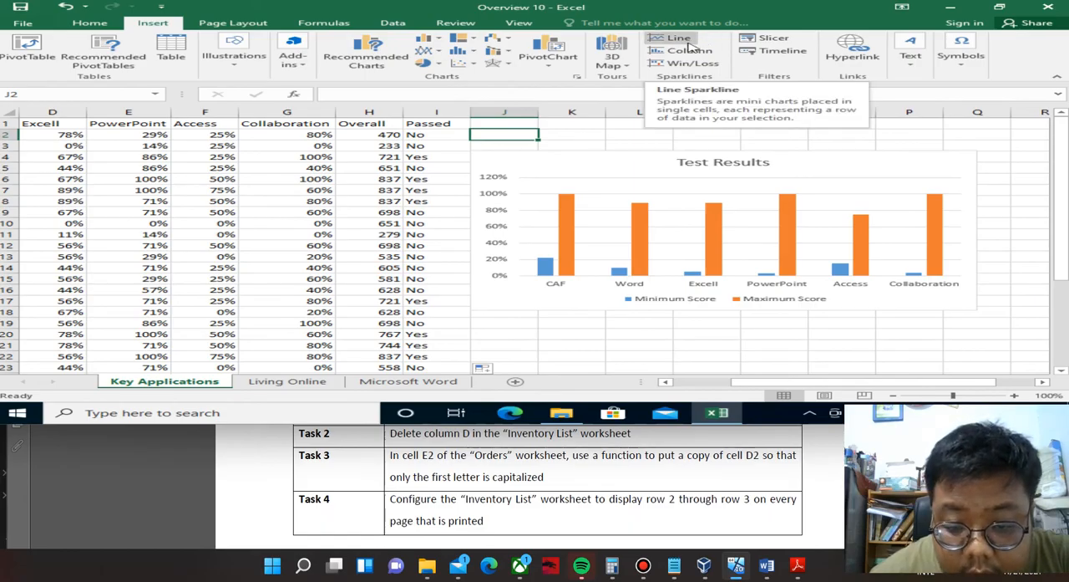
left_click(560, 499)
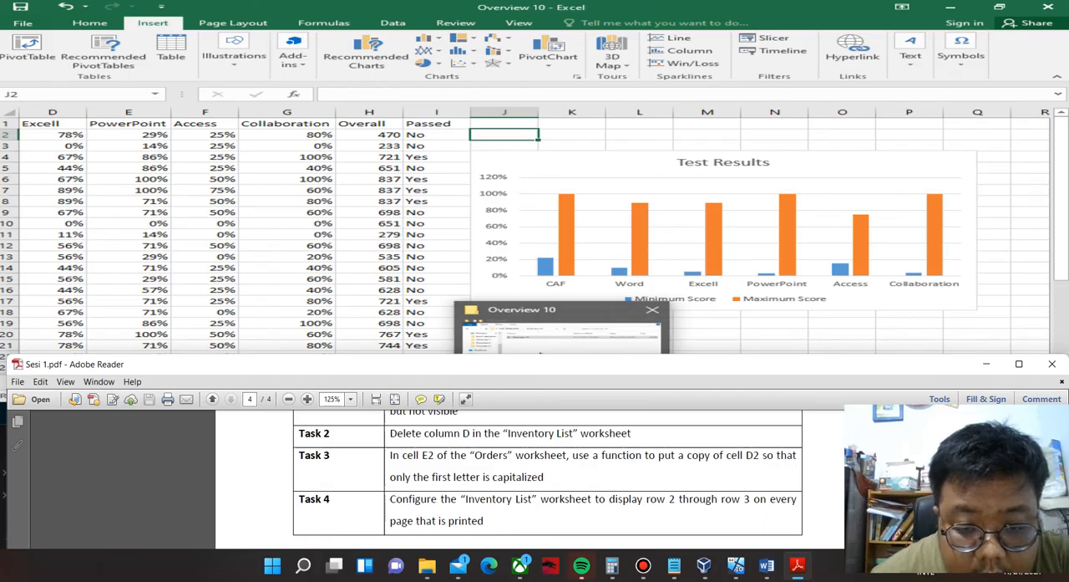
left_click_drag(548, 364, 581, 141)
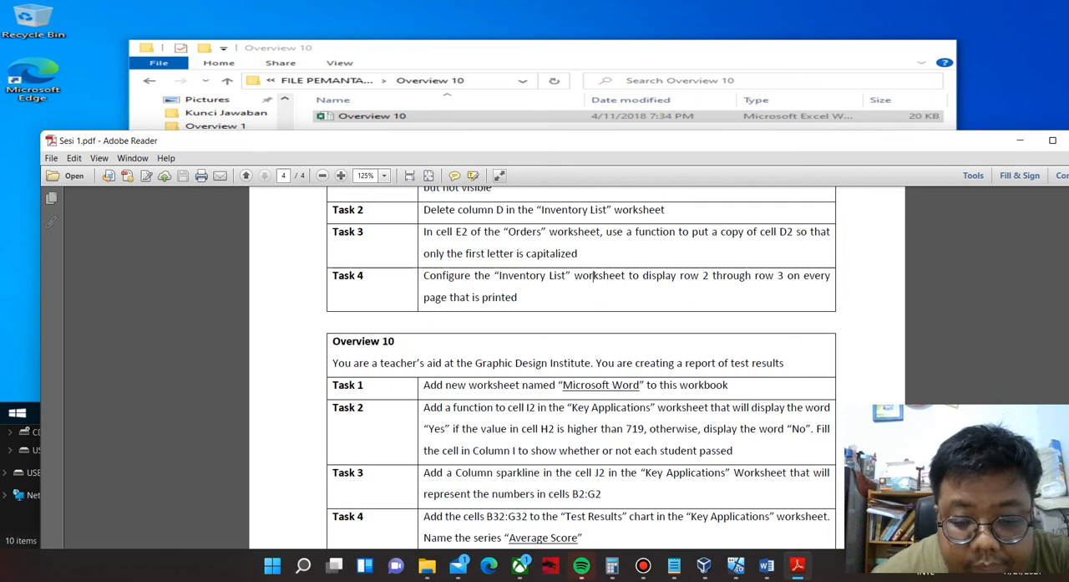
left_click_drag(601, 139, 606, 300)
left_click(691, 63)
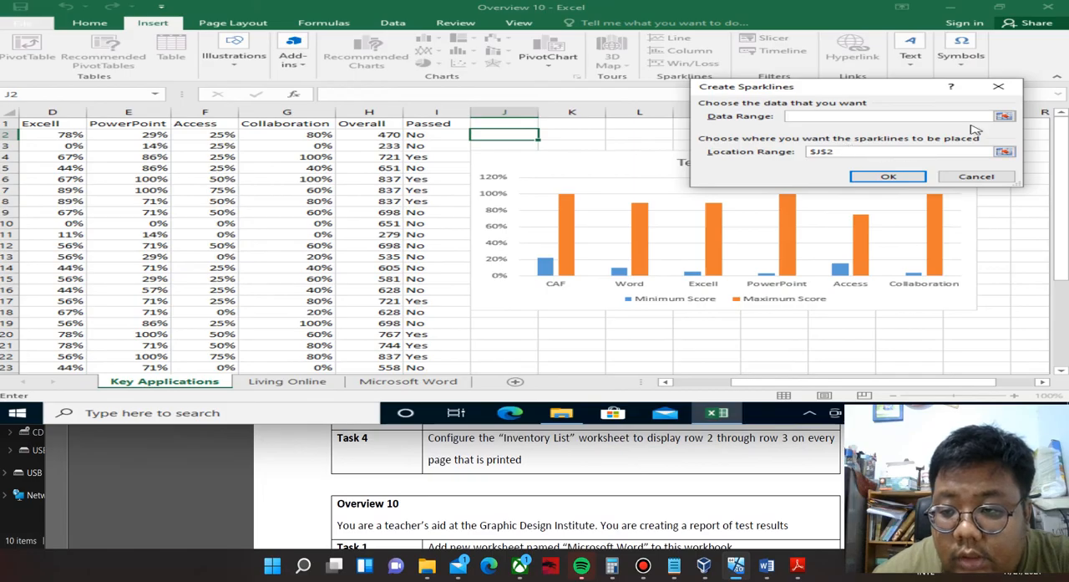
Set the sparkline's data range to B2:G2 and create the Column sparkline in cell J2.
left_click(1005, 116)
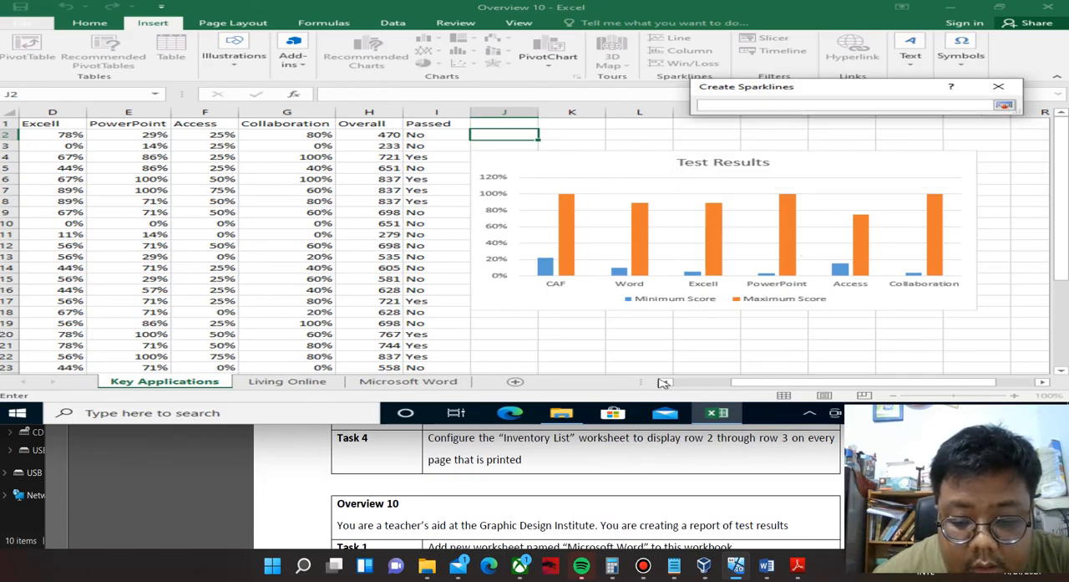
left_click(605, 483)
left_click_drag(576, 302, 559, 333)
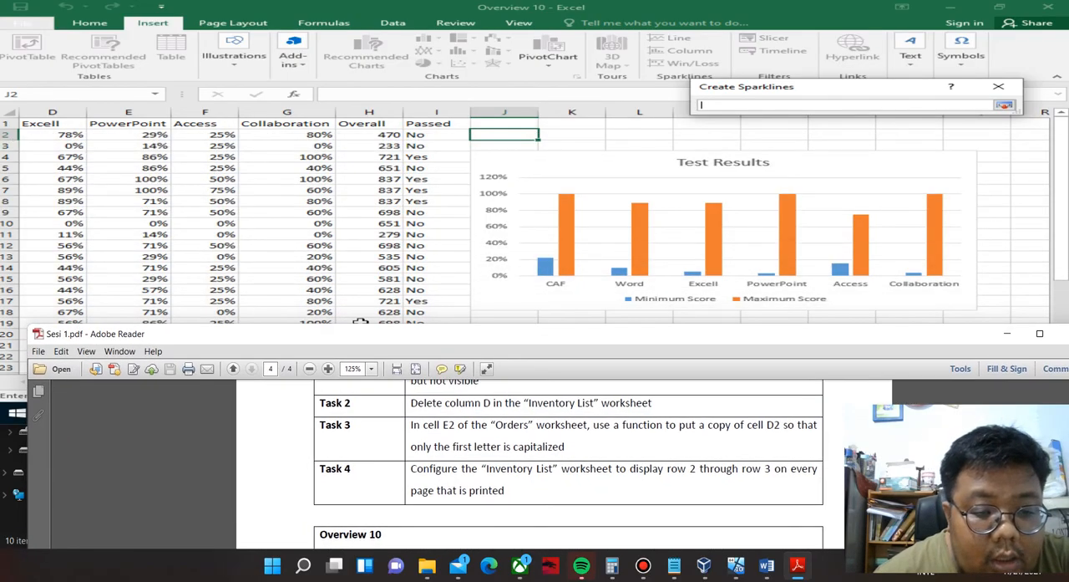
left_click_drag(367, 334, 352, 422)
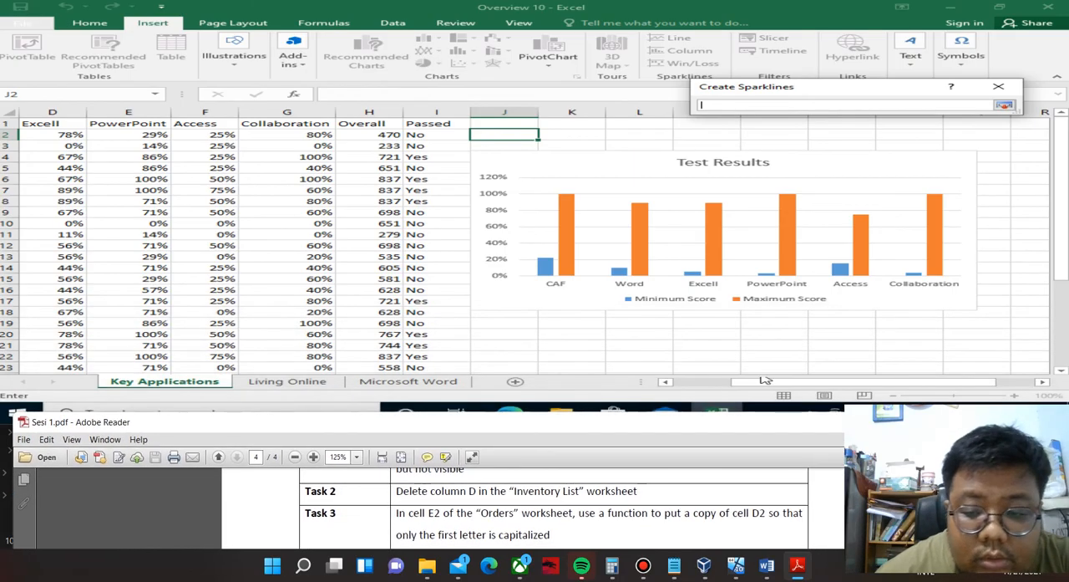
left_click(666, 382)
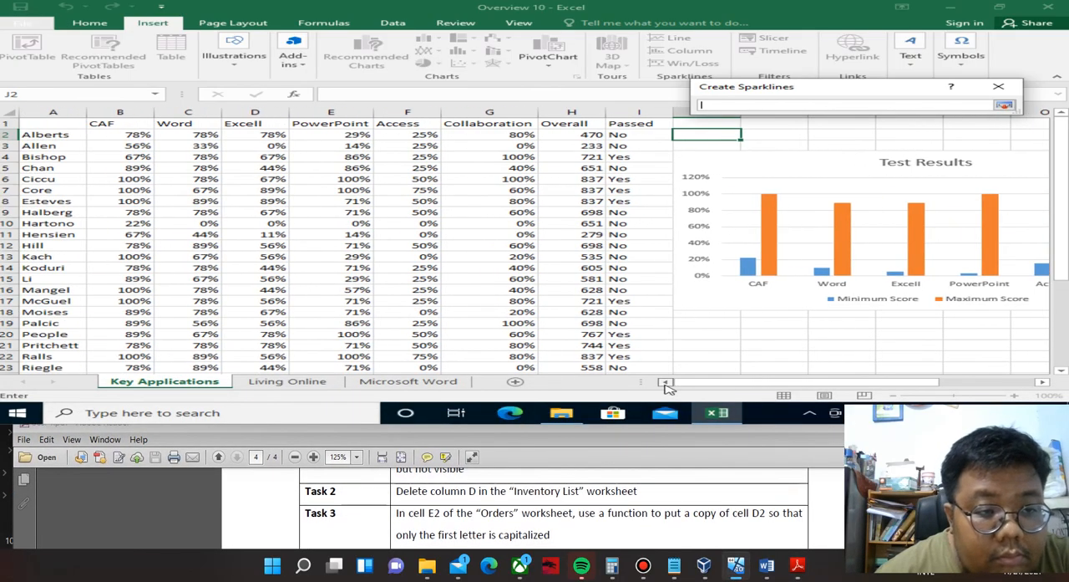
left_click_drag(138, 137, 209, 147)
left_click_drag(332, 144, 523, 133)
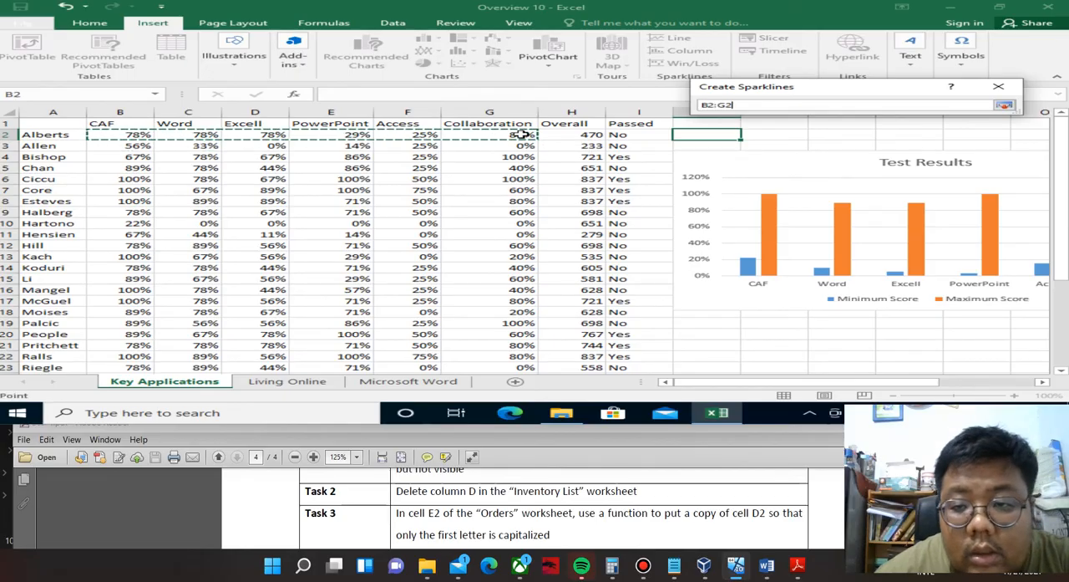
left_click(1005, 104)
left_click(894, 177)
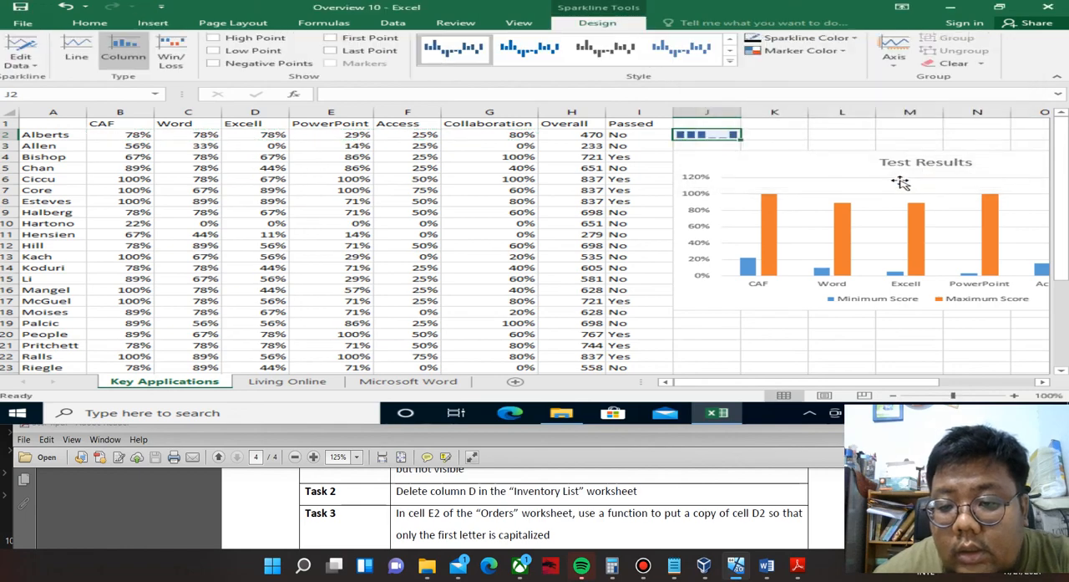
Read Overview 10's Task 4 in the PDF and select the Test Results chart in the Key Applications worksheet.
left_click(458, 422)
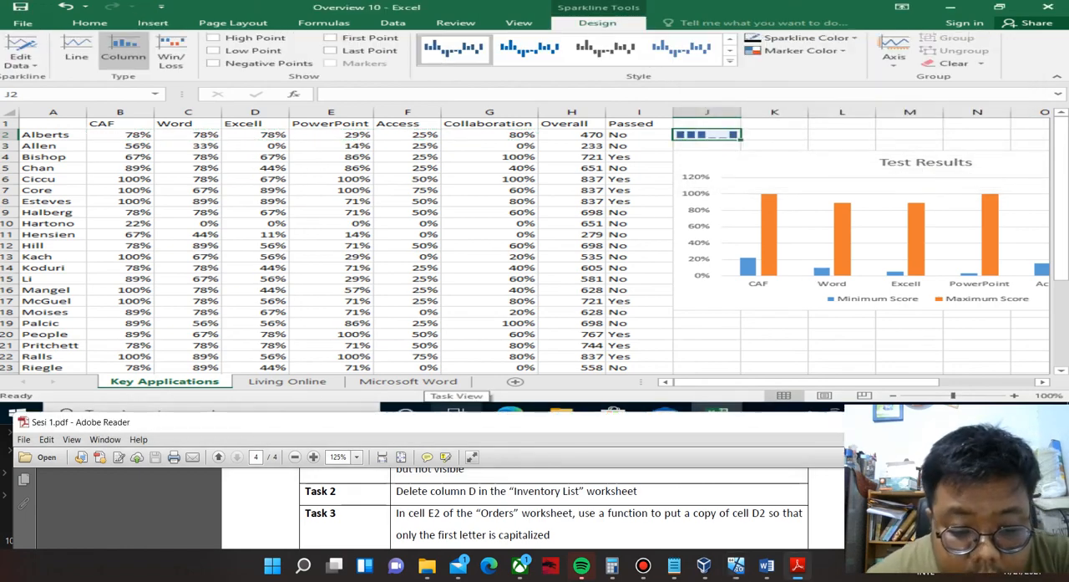
left_click_drag(458, 422, 464, 114)
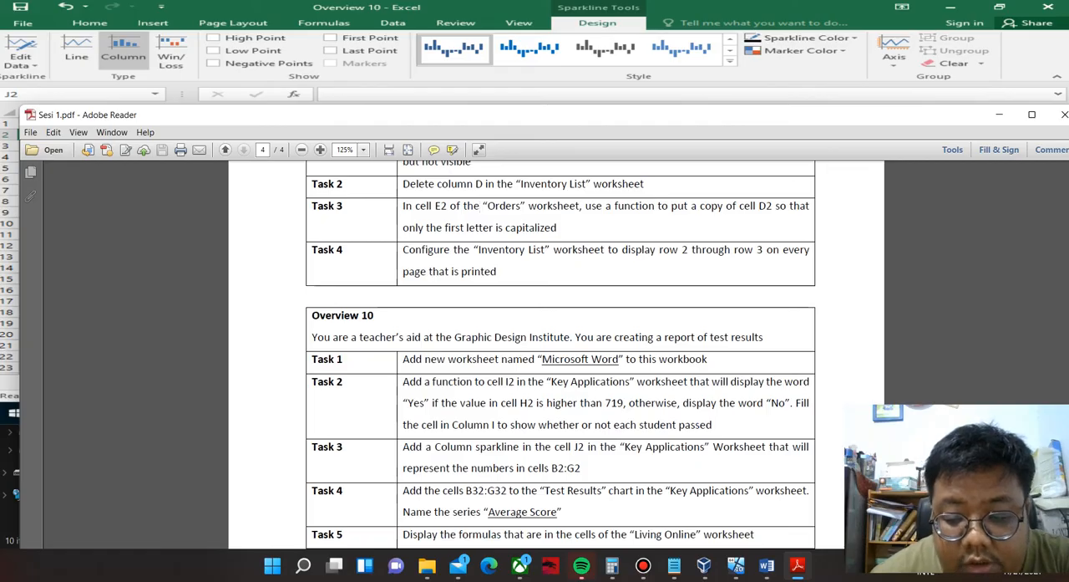
left_click_drag(501, 115, 414, 334)
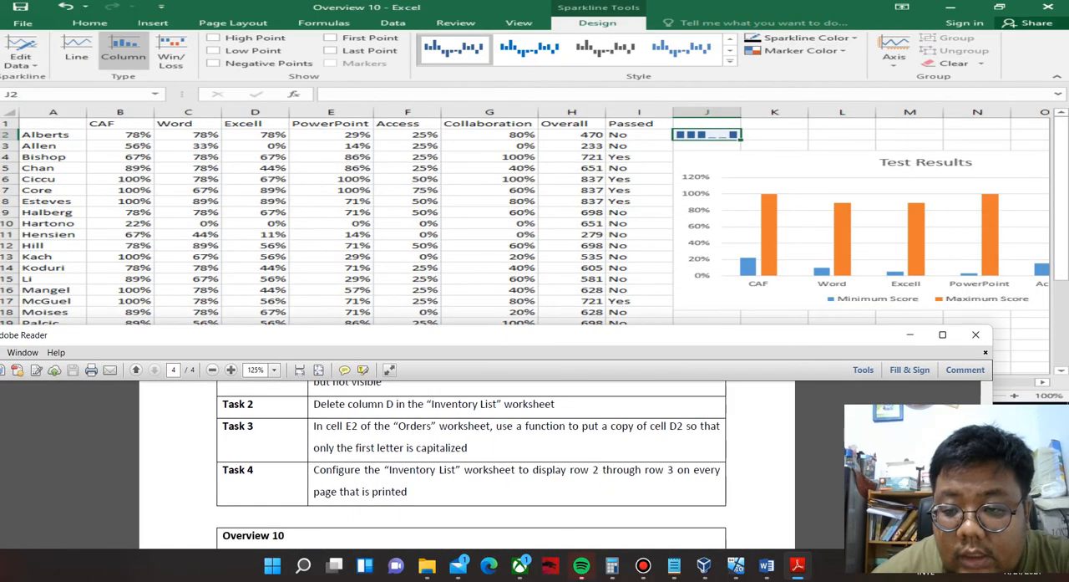
left_click(854, 172)
left_click(449, 470)
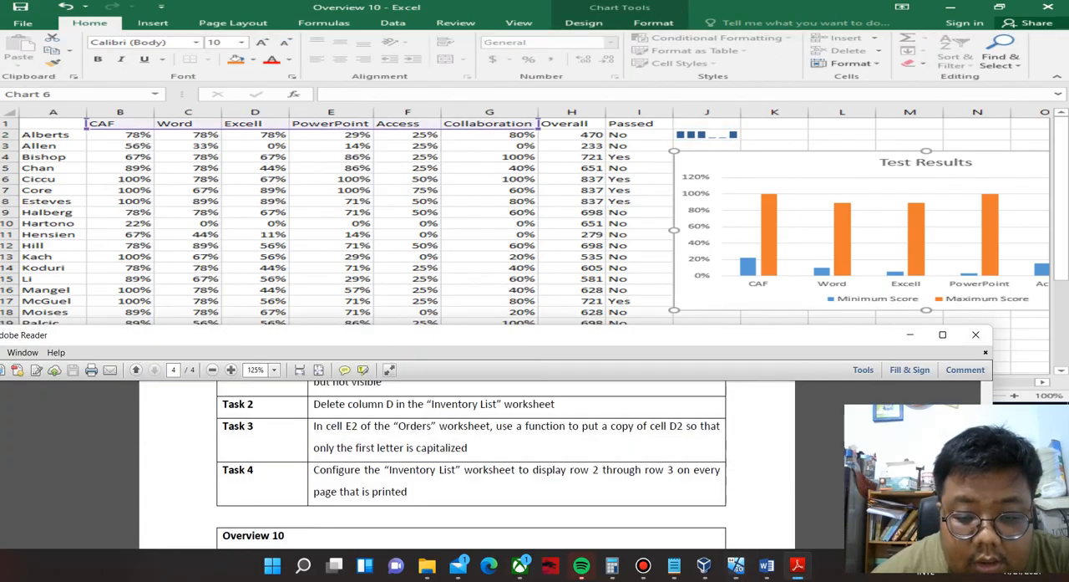
left_click_drag(435, 334, 498, 126)
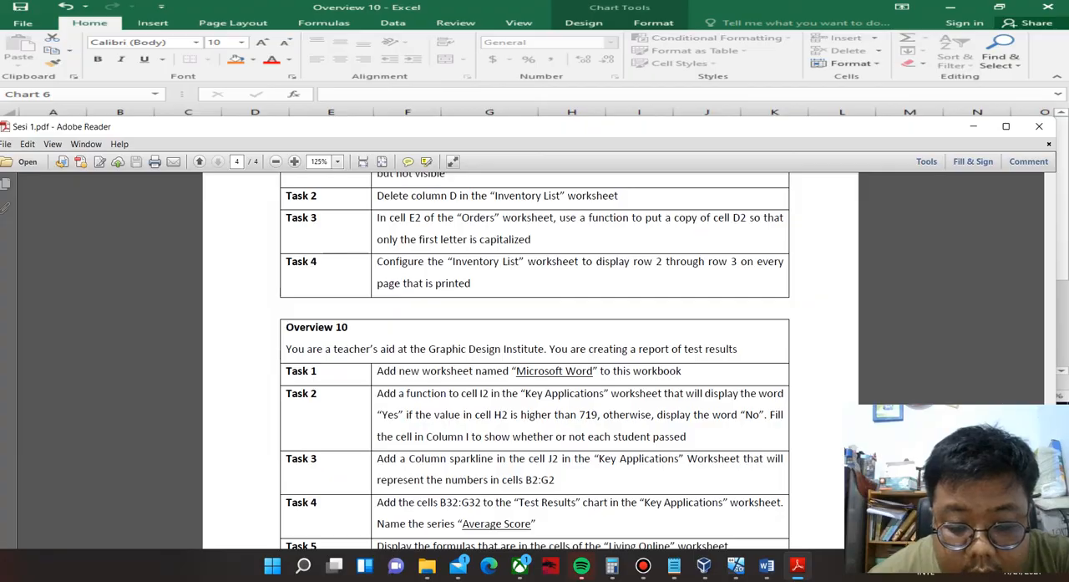
left_click_drag(498, 127, 497, 109)
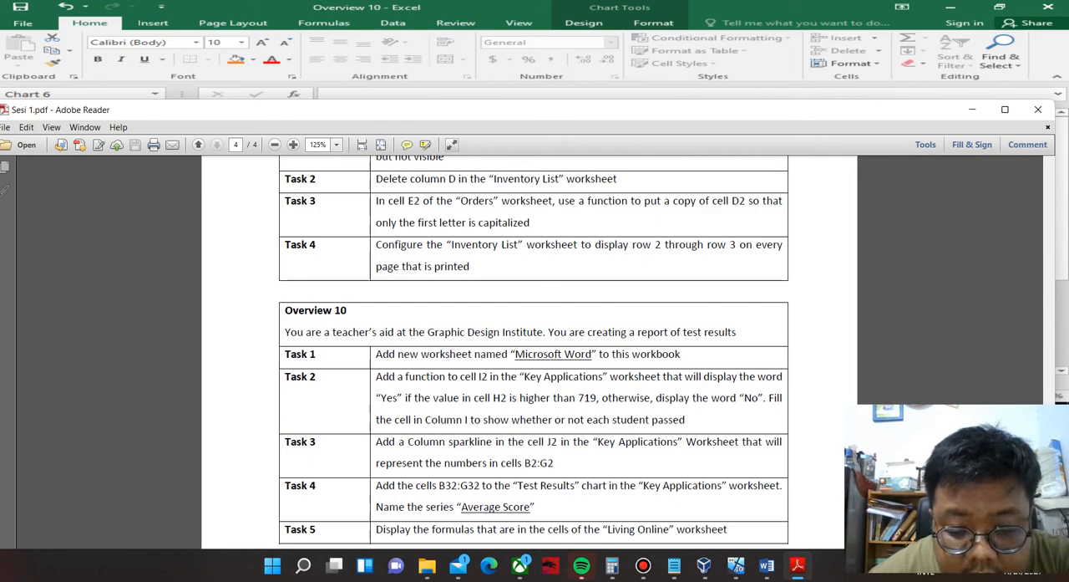
left_click_drag(497, 109, 466, 361)
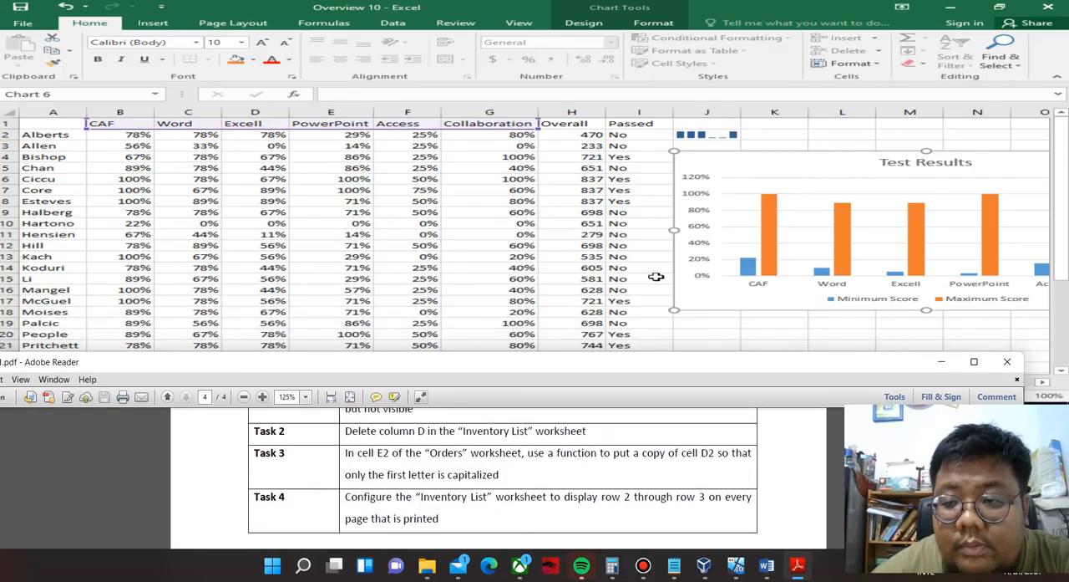
Open the data source settings of the Test Results chart.
left_click(894, 207)
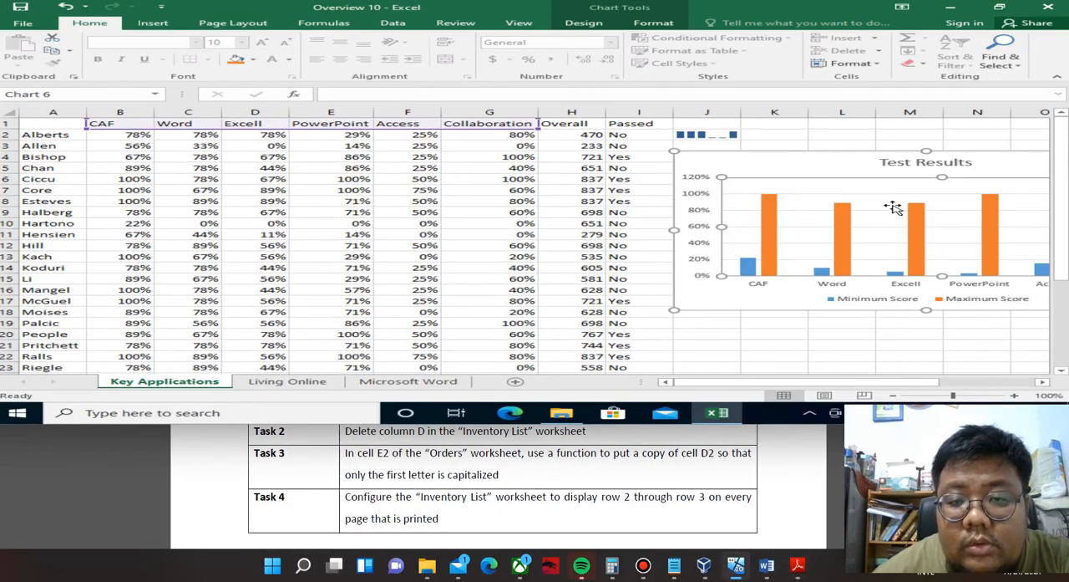
left_click(584, 23)
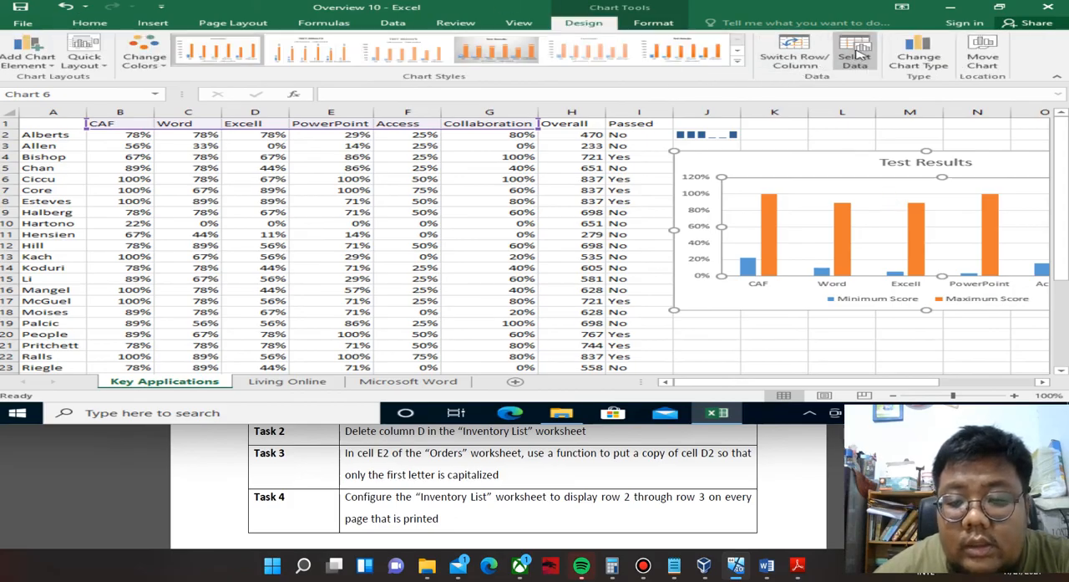
left_click(854, 57)
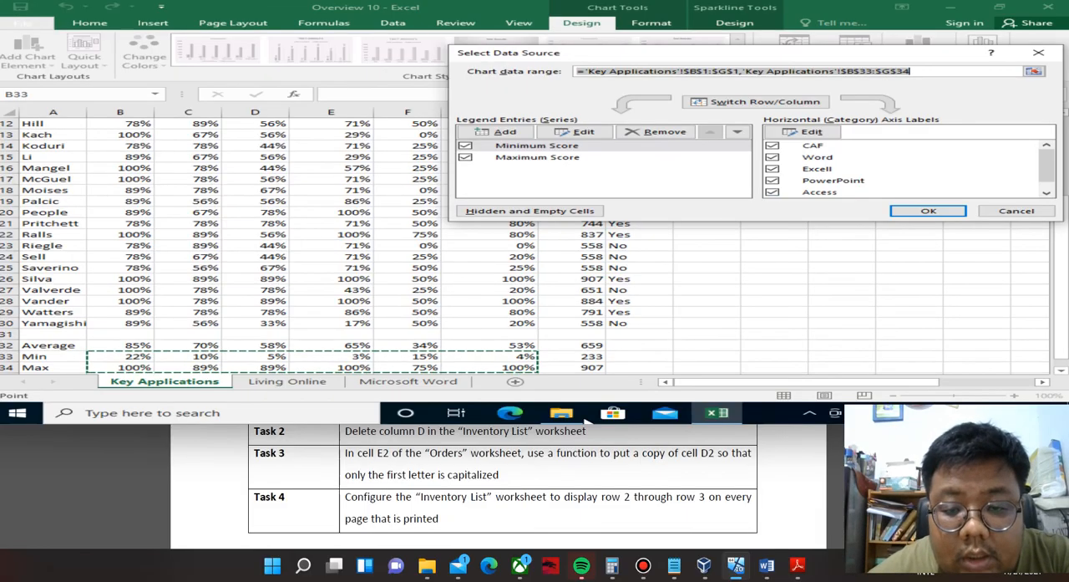
Check Task 4 in the PDF for the cells and series name to add, and return to the chart's data source settings.
left_click(552, 455)
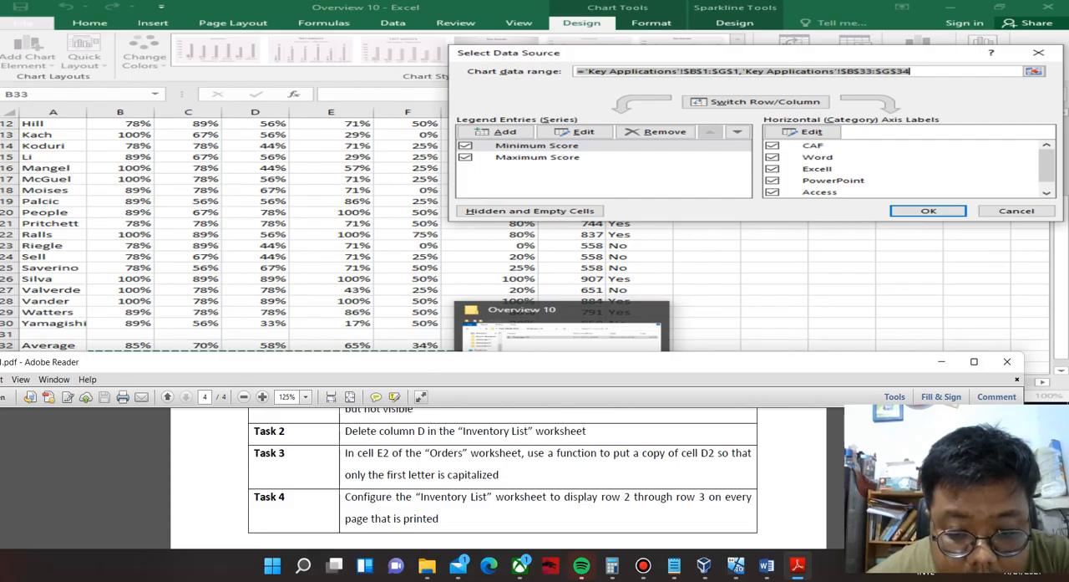
left_click_drag(535, 362, 544, 140)
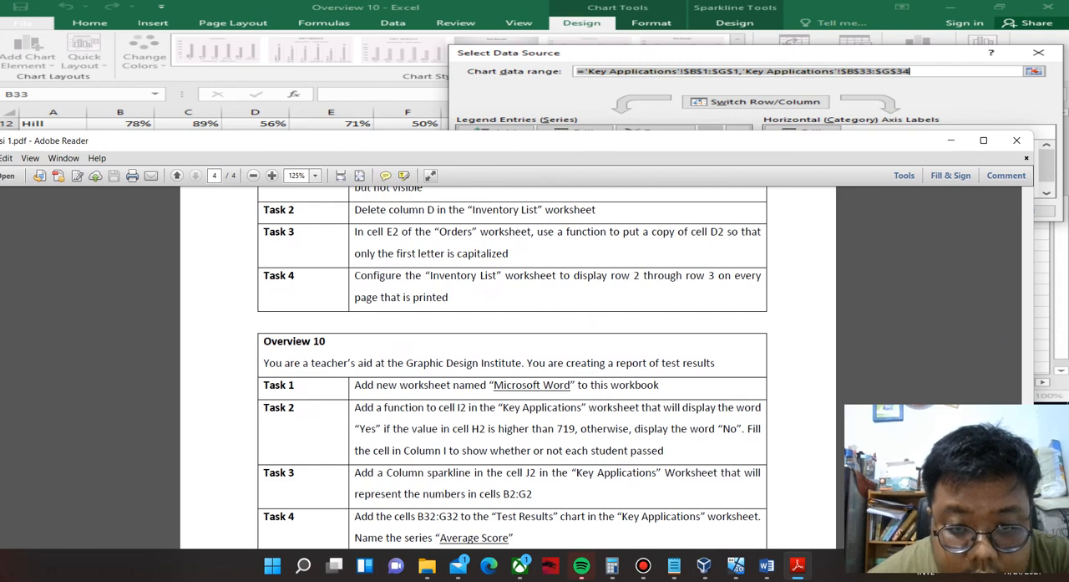
left_click_drag(544, 140, 555, 88)
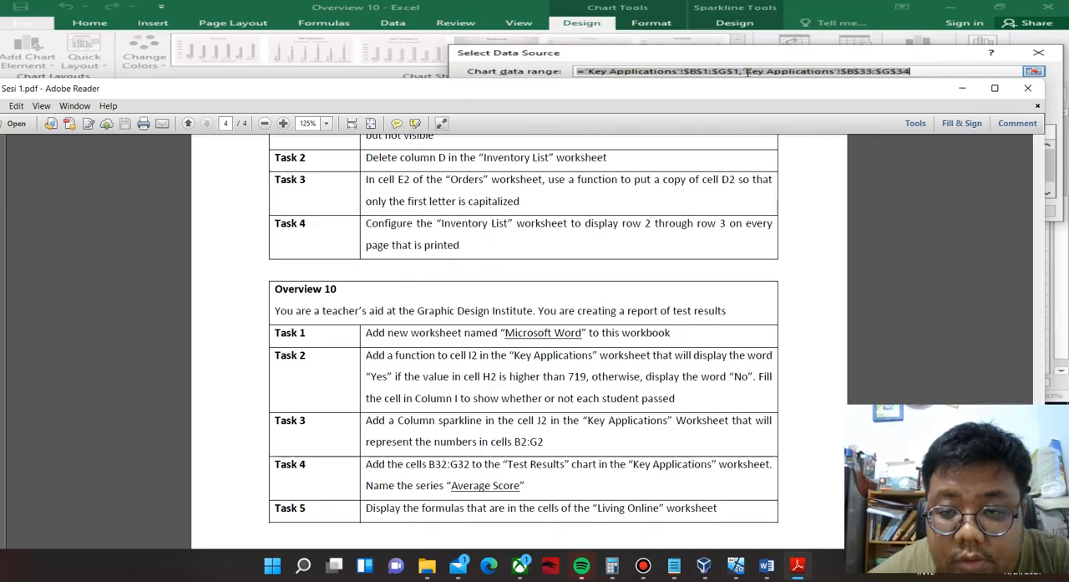
left_click(1033, 71)
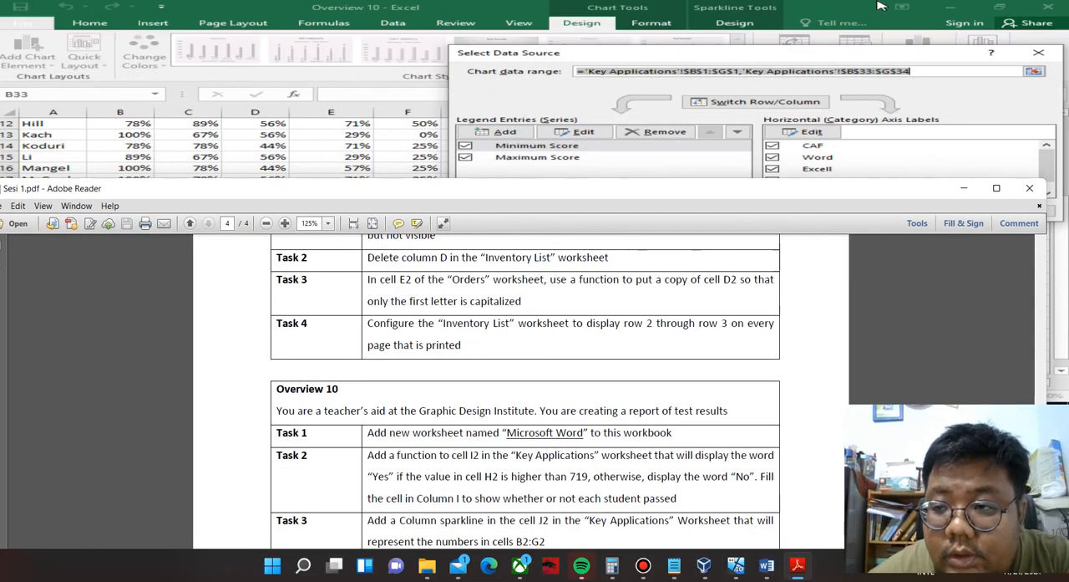
left_click(974, 4)
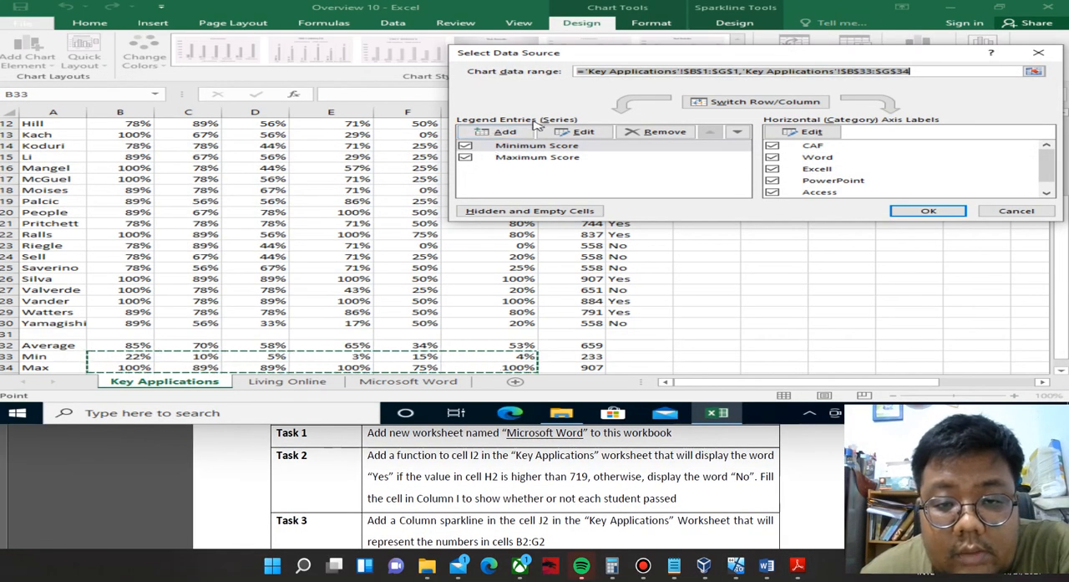
Start adding a new series to the Test Results chart and check Task 4 in the PDF for its name and cells.
left_click(512, 134)
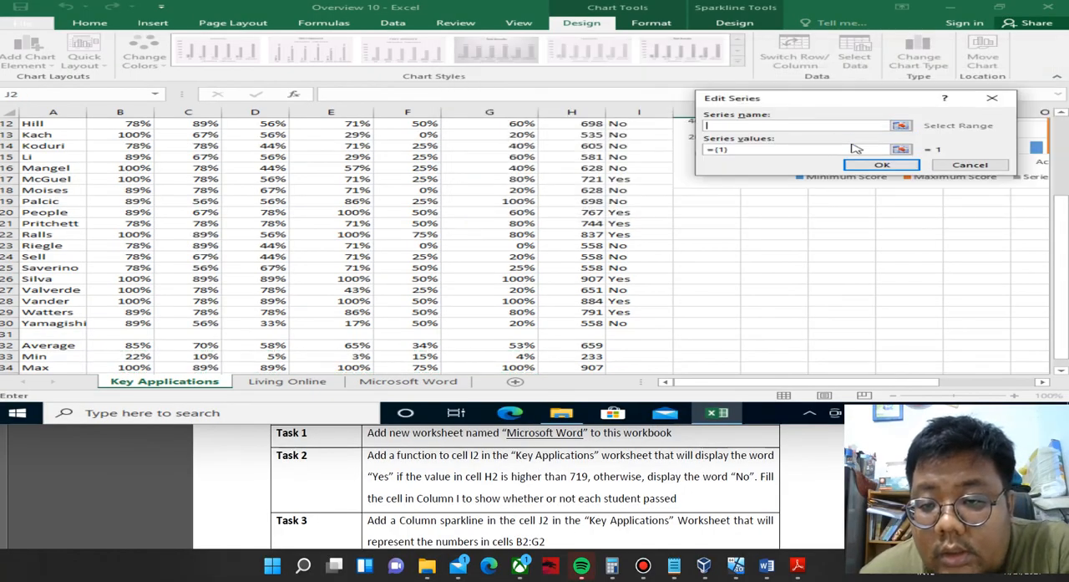
left_click(901, 126)
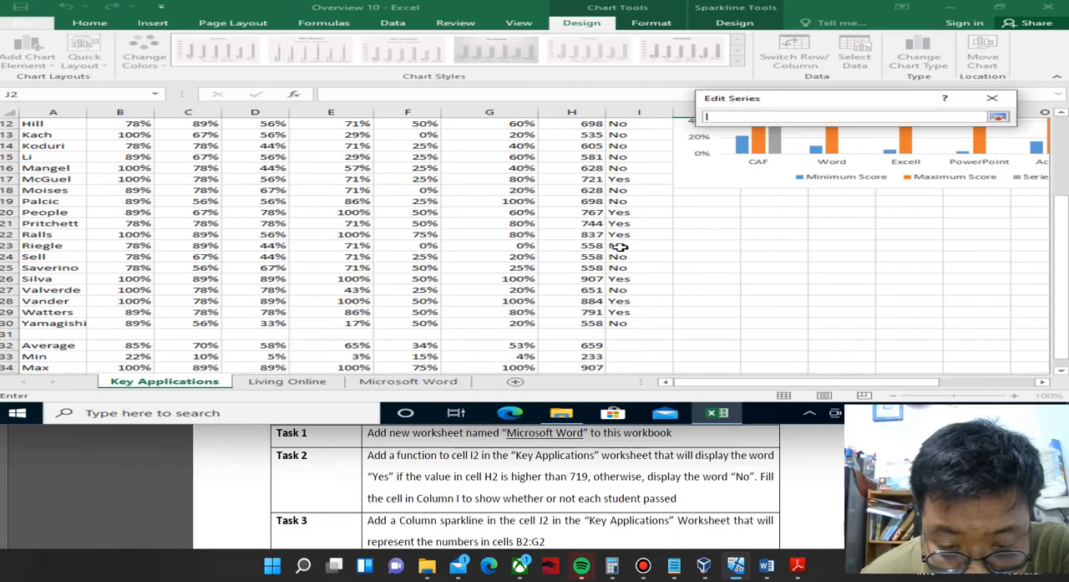
left_click(631, 498)
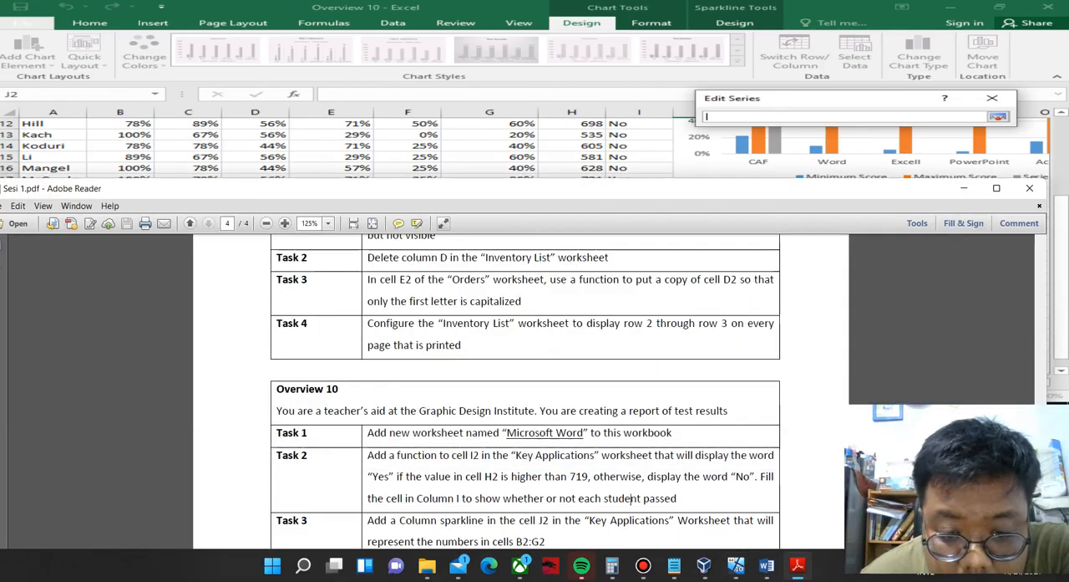
left_click_drag(566, 177, 564, 34)
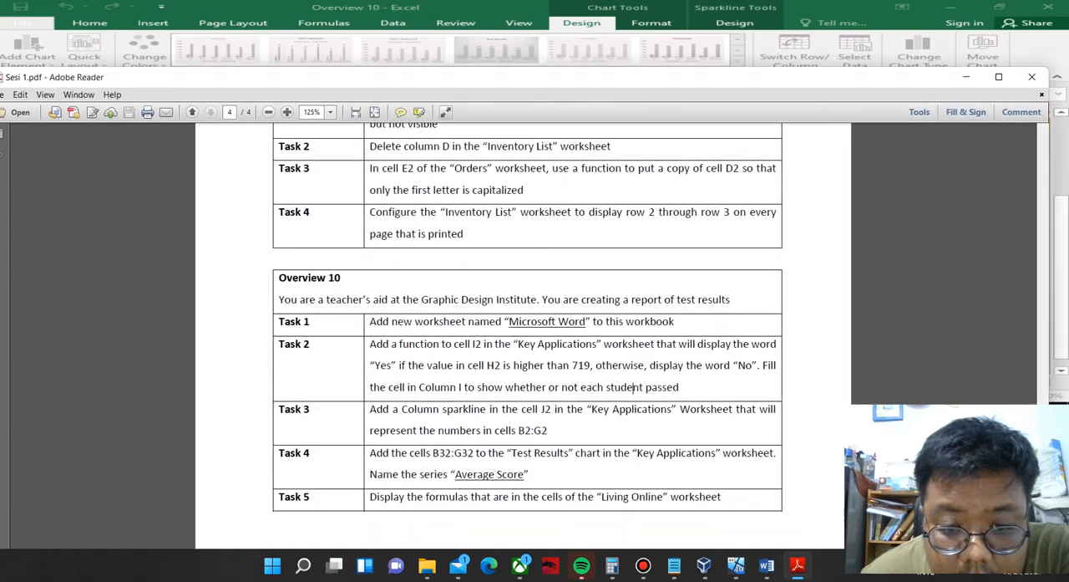
left_click(777, 11)
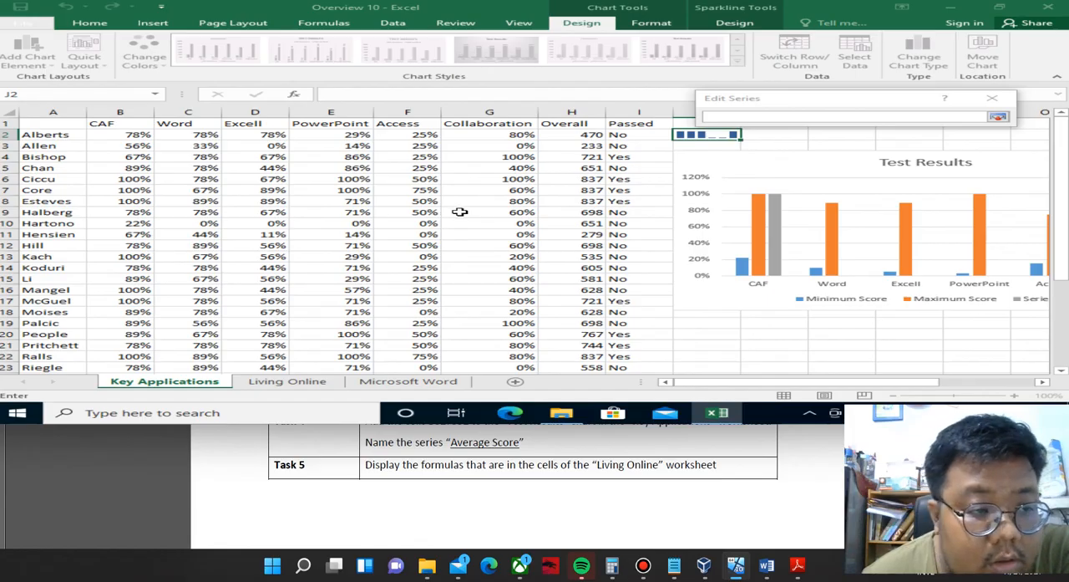
Name the new chart series Average Score.
scroll(459, 211, "down", 8)
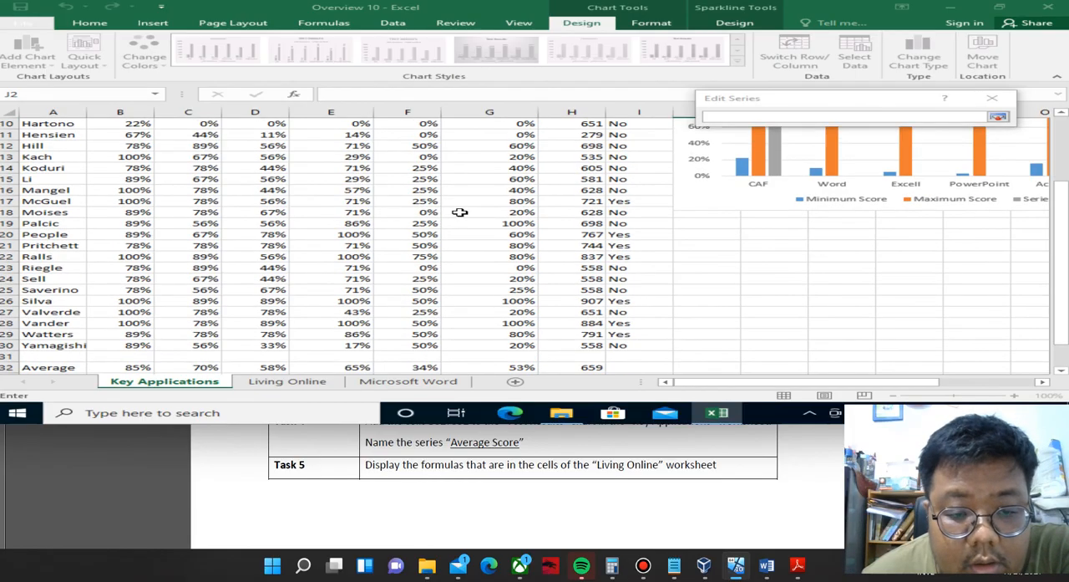
scroll(459, 212, "up", 2)
scroll(459, 211, "up", 2)
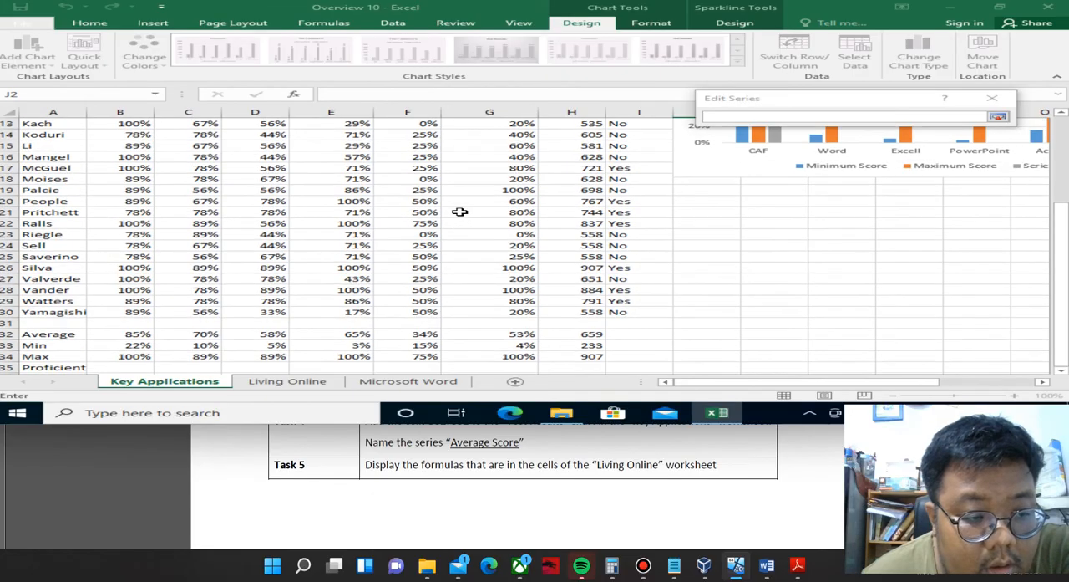
scroll(459, 211, "up", 4)
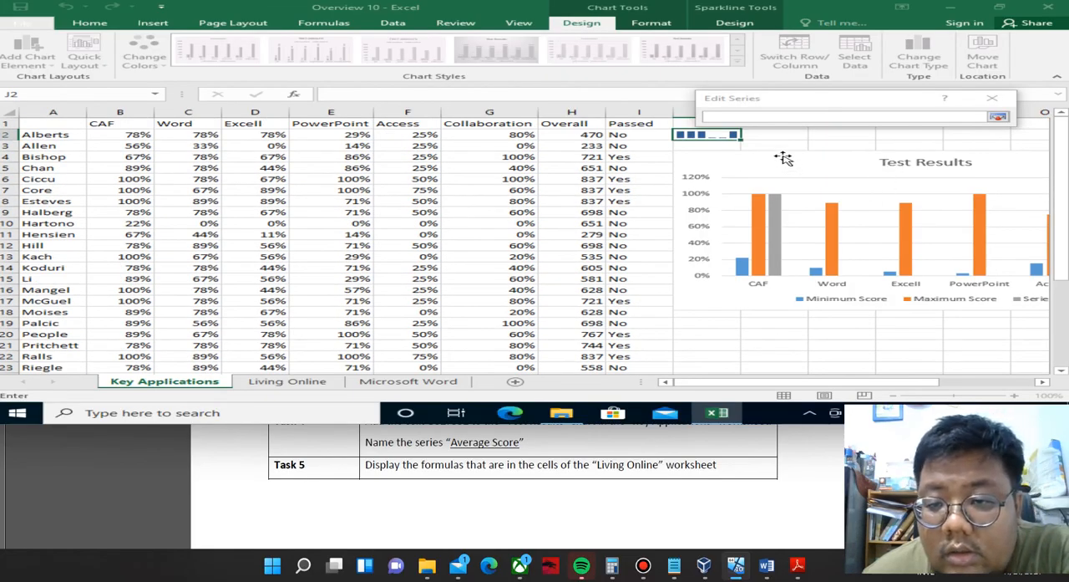
left_click(732, 117)
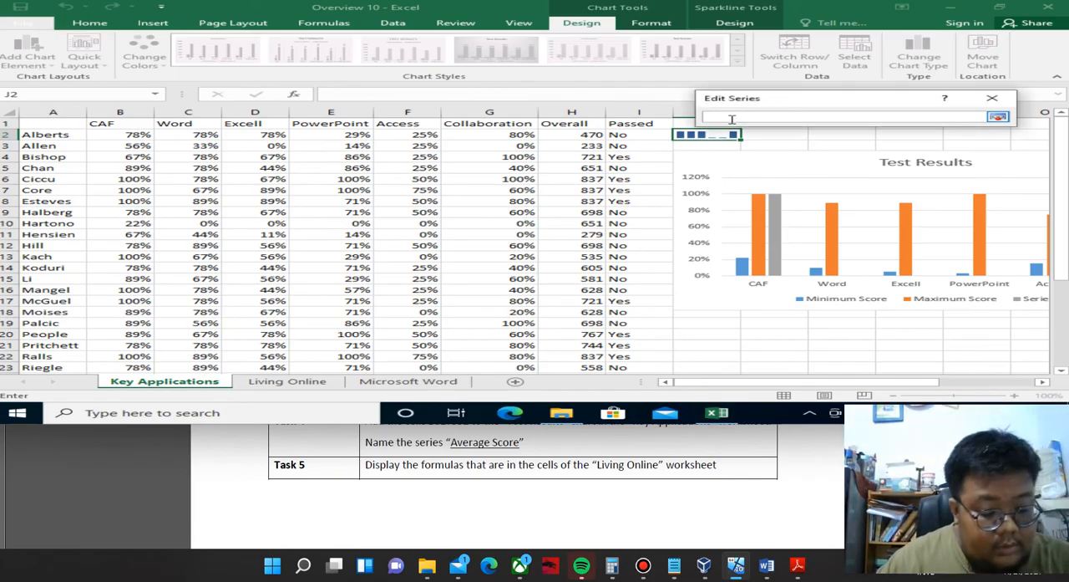
type("Average")
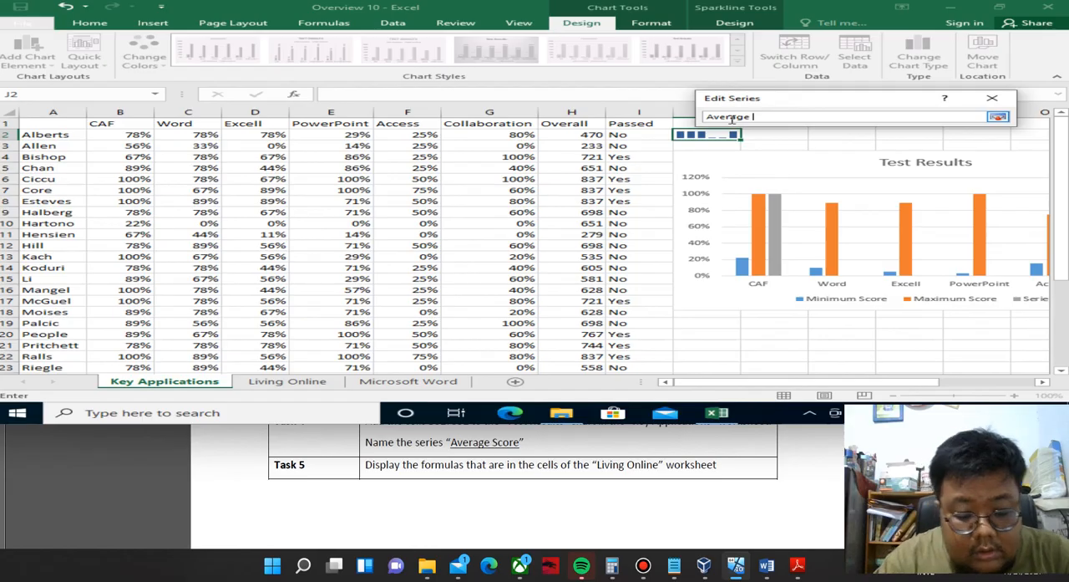
type("Score")
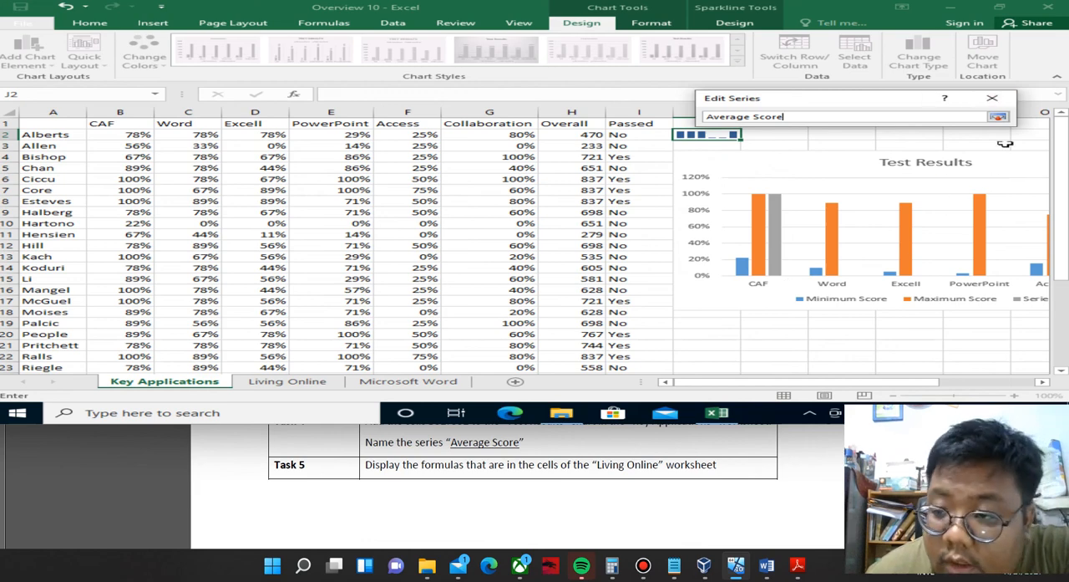
left_click(1008, 119)
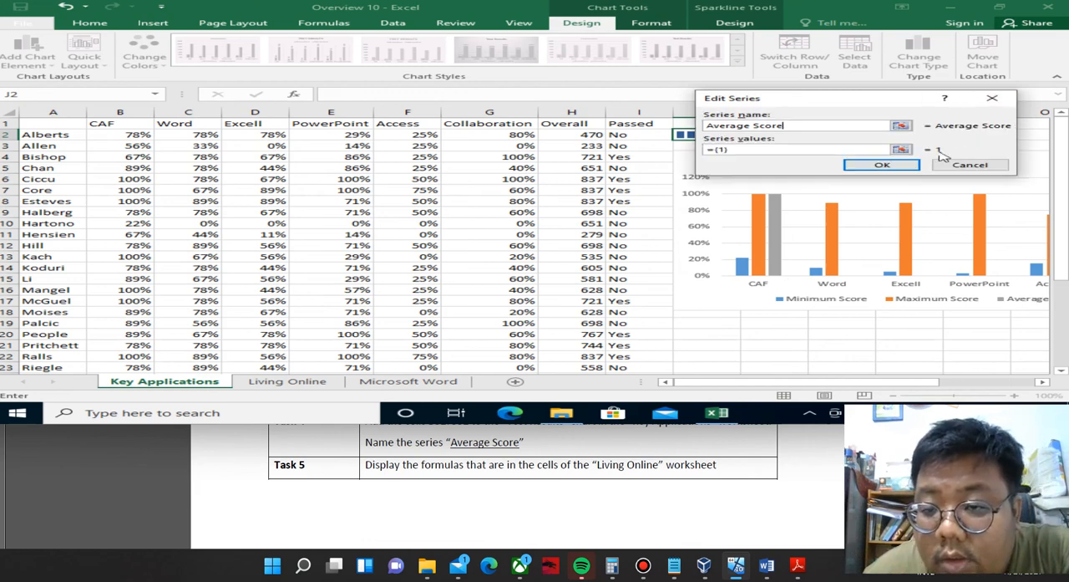
Set the Average Score series values to B32:G32 of the Key Applications worksheet and apply the chart's new data source.
left_click(901, 150)
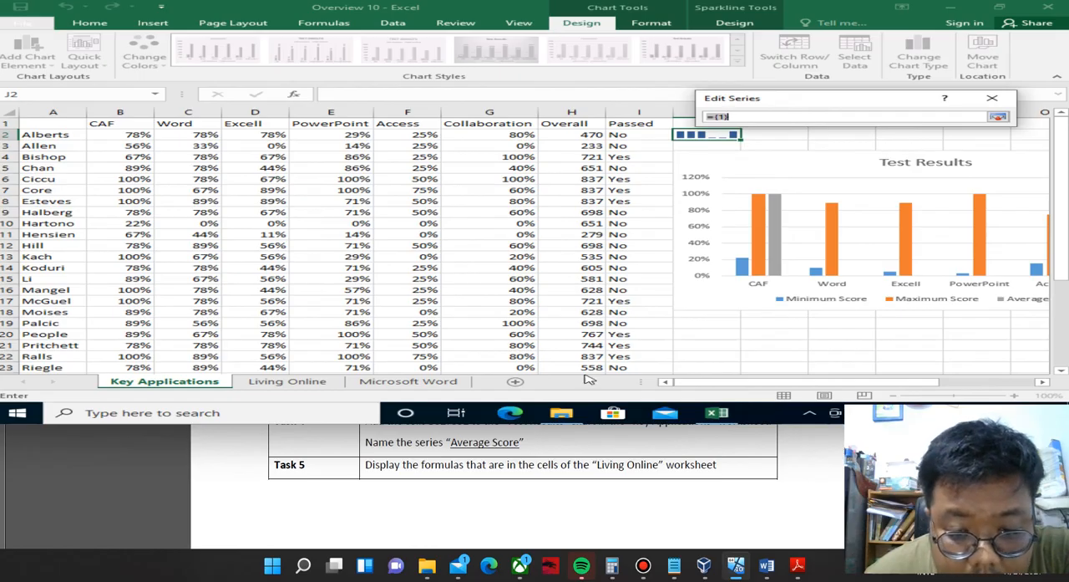
left_click(576, 493)
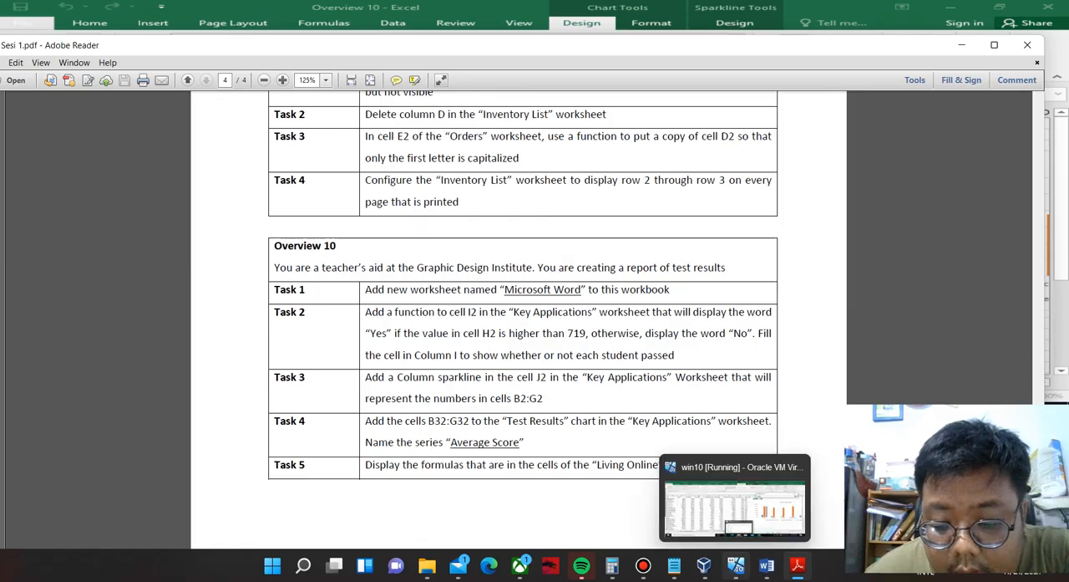
left_click(736, 566)
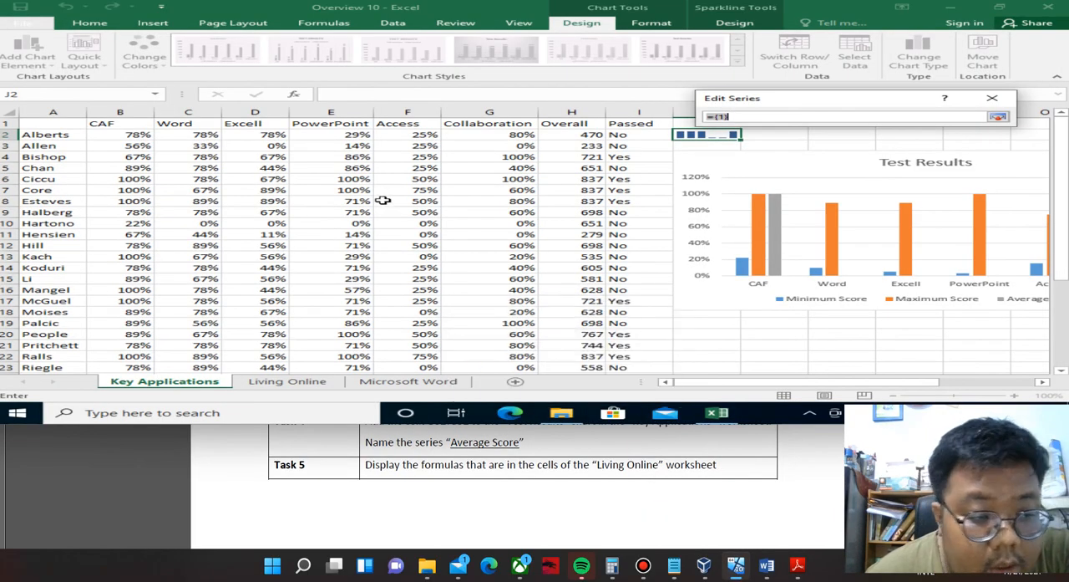
left_click(117, 212)
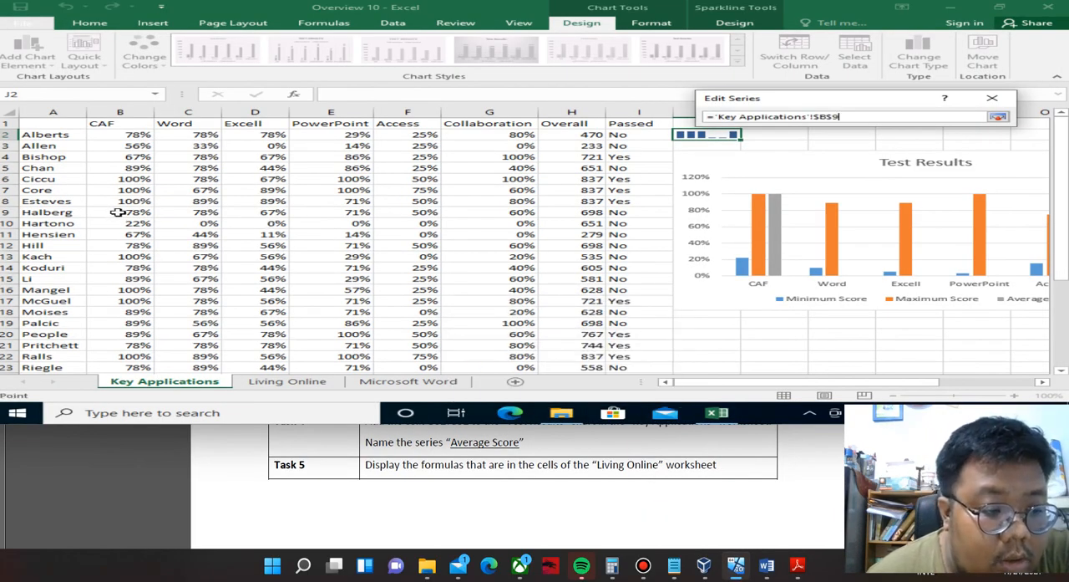
scroll(117, 213, "down", 4)
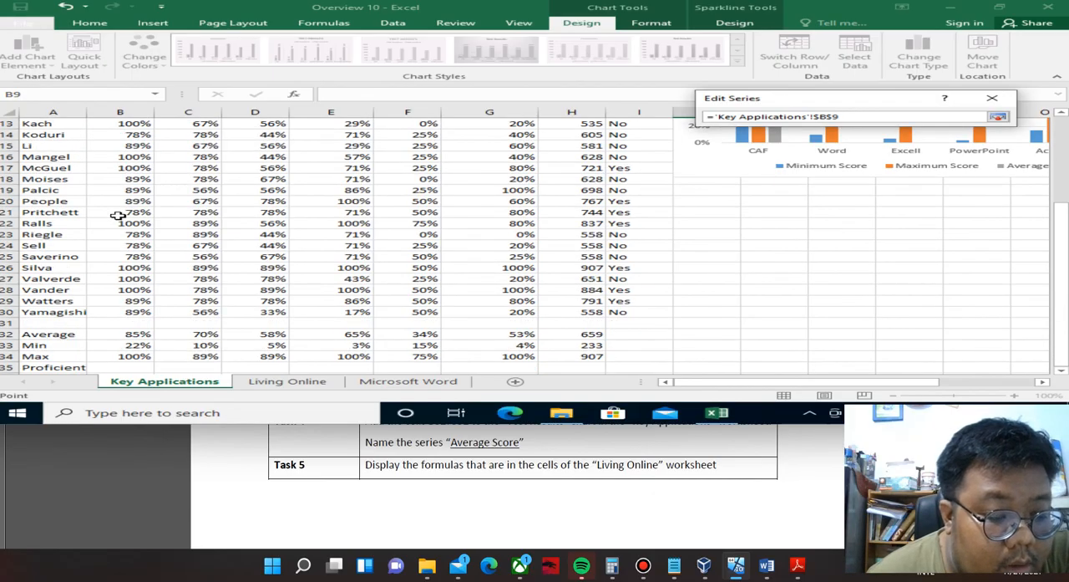
left_click(139, 335)
left_click_drag(139, 335, 478, 334)
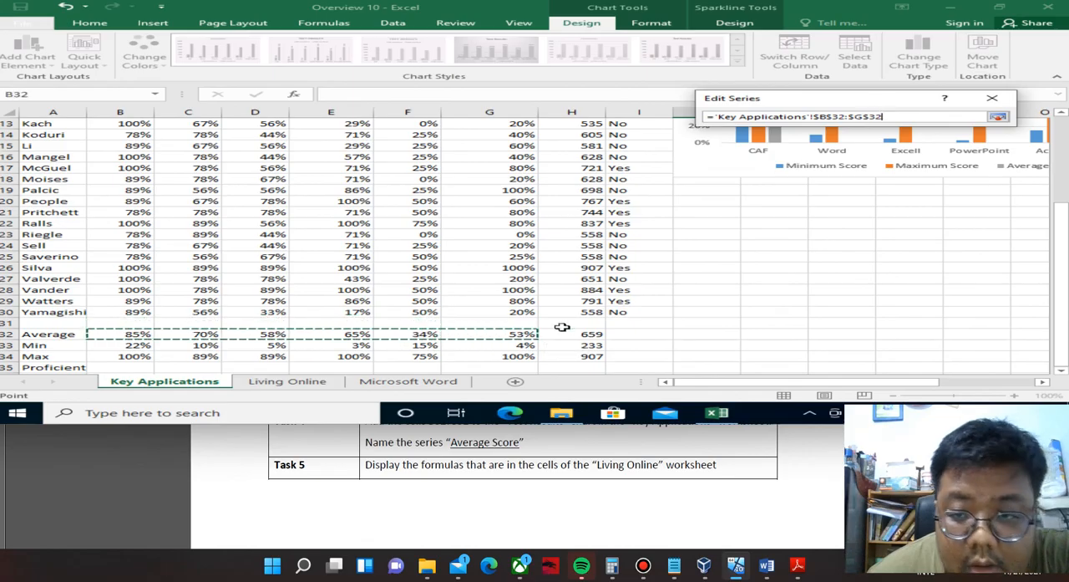
left_click(998, 116)
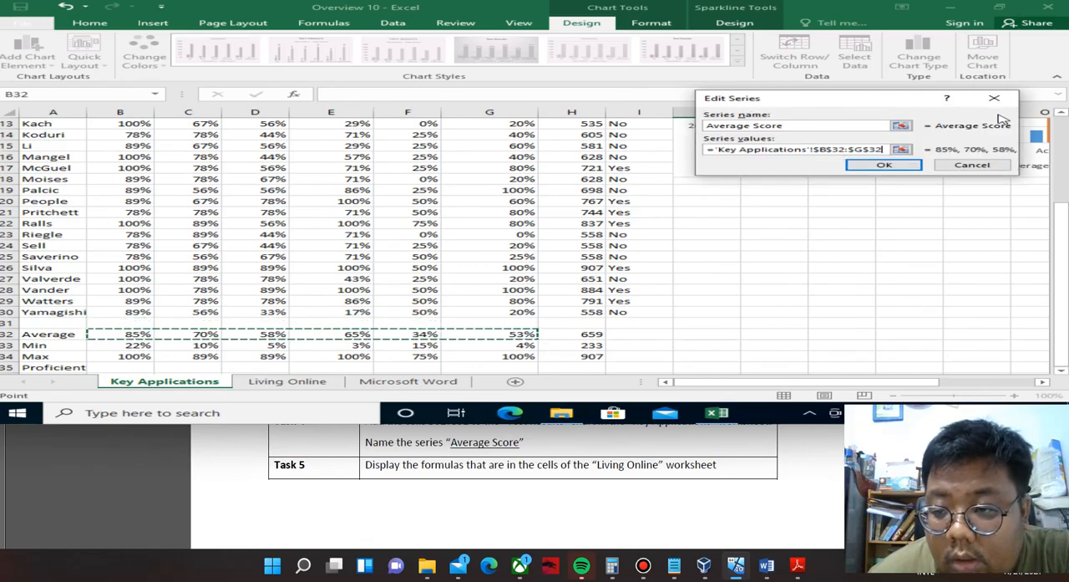
left_click(909, 166)
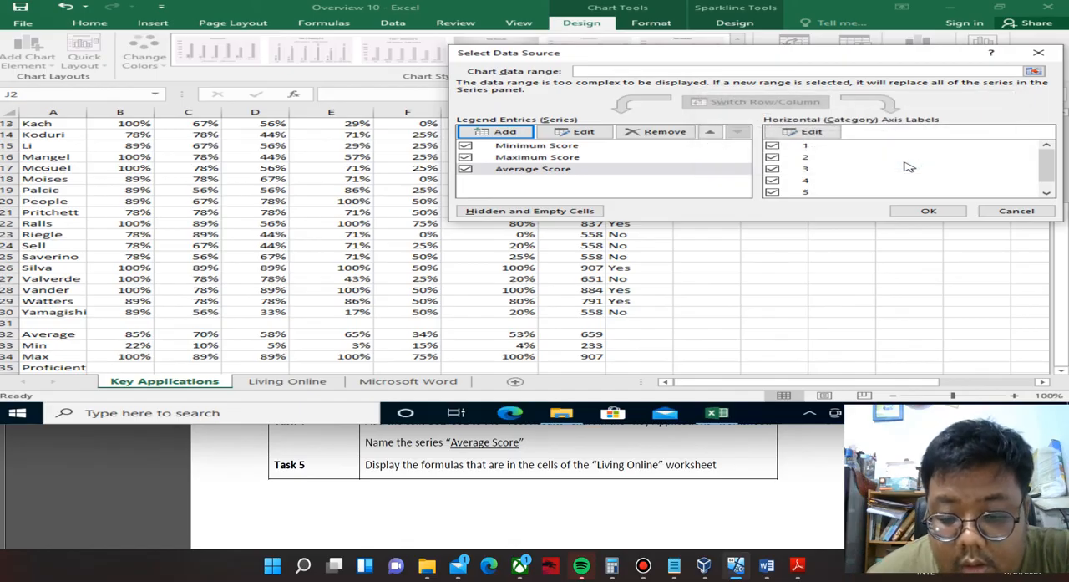
left_click(939, 214)
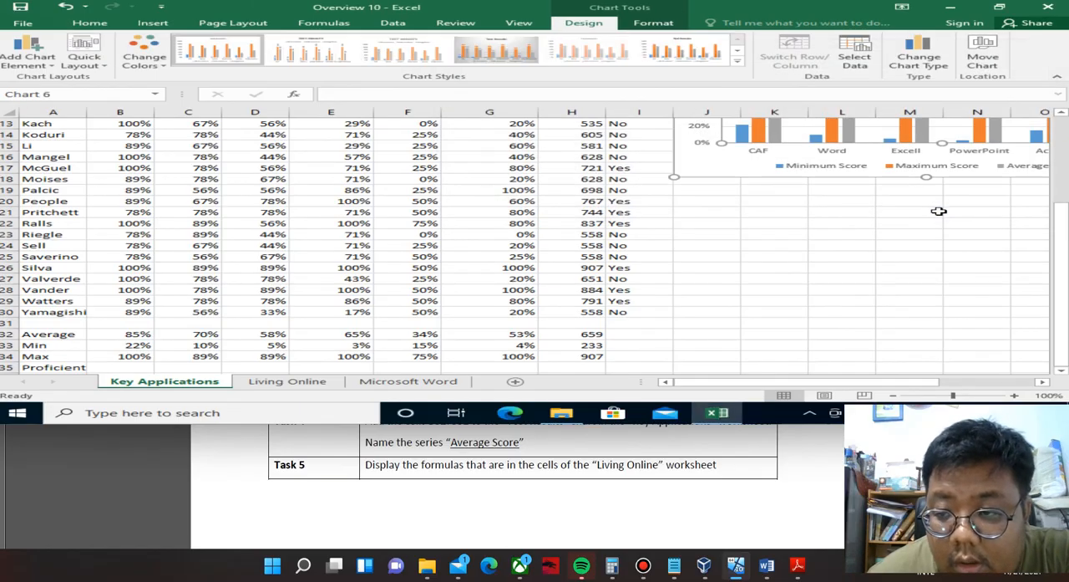
scroll(964, 241, "up", 2)
scroll(964, 241, "up", 3)
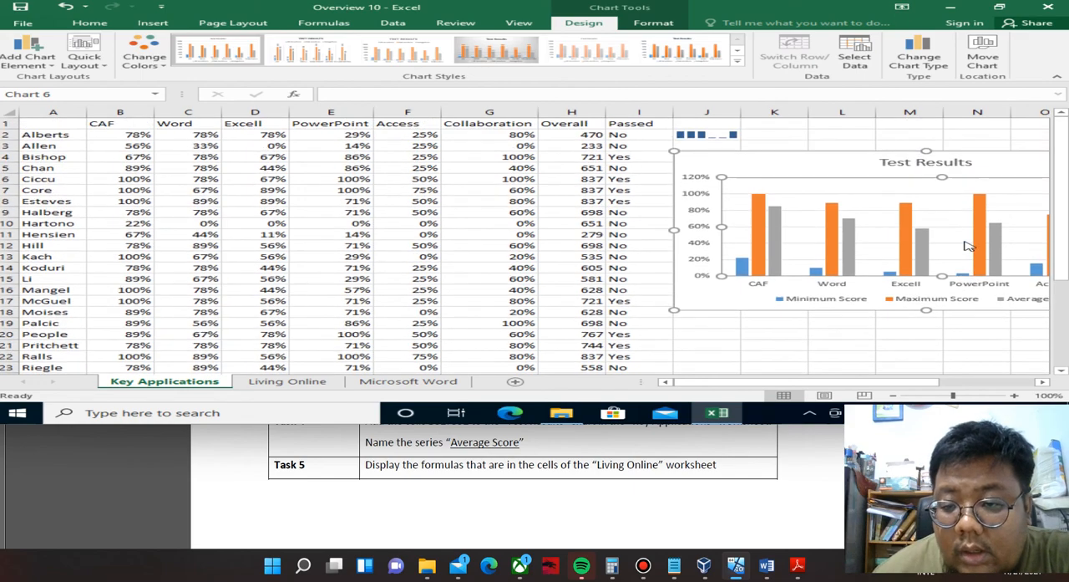
Set the Living Online worksheet to show formulas in cells instead of their calculated results.
scroll(967, 245, "down", 1)
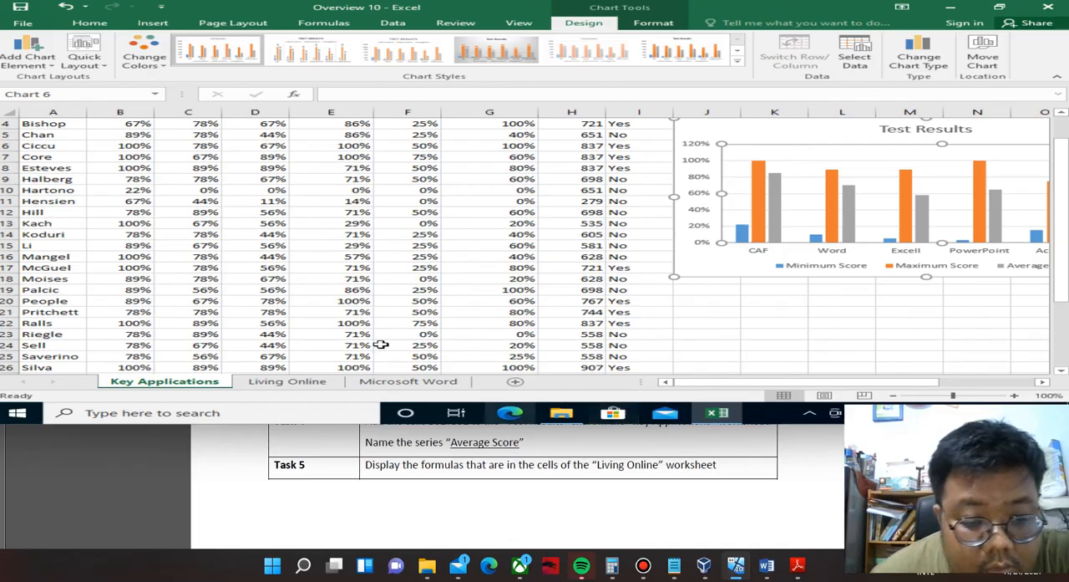
left_click(278, 381)
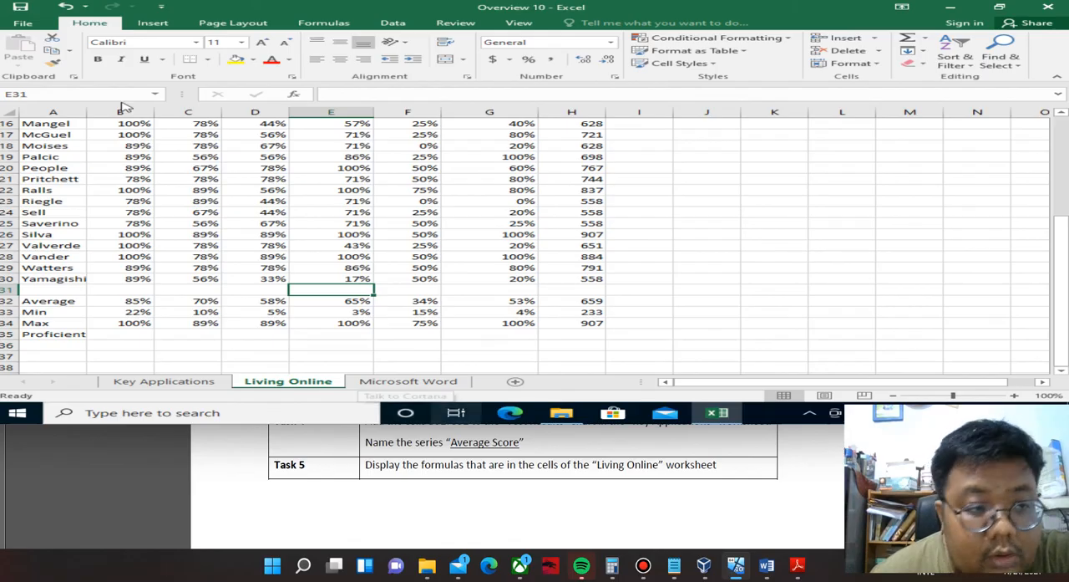
left_click(23, 25)
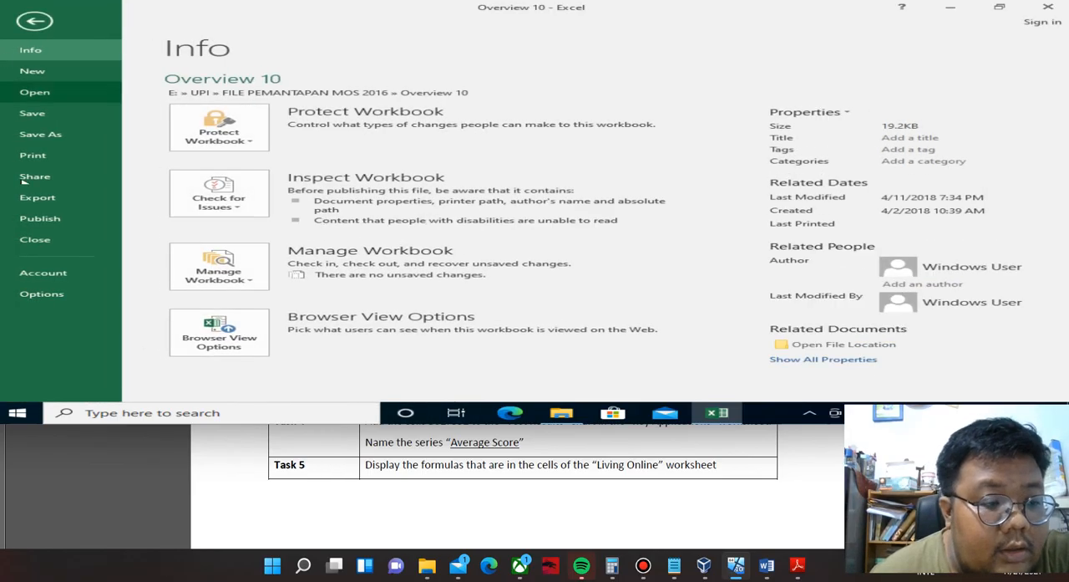
left_click(41, 295)
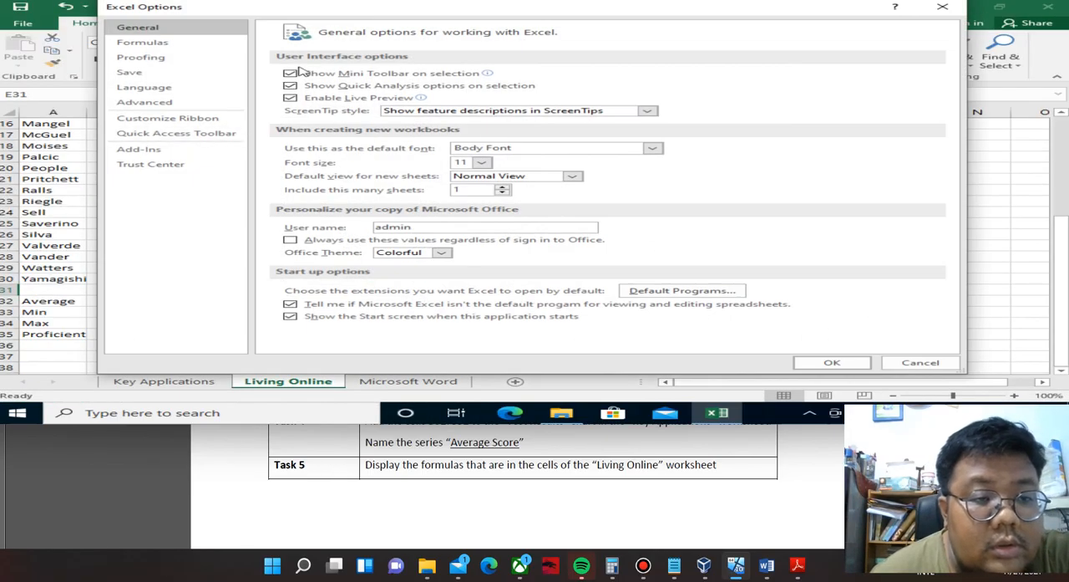
left_click(167, 42)
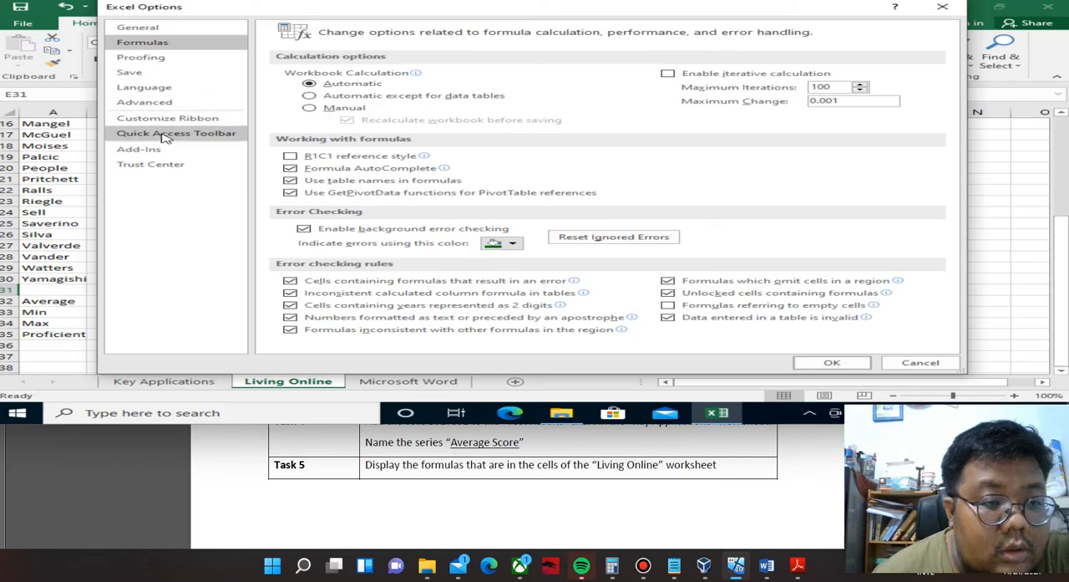
left_click(172, 100)
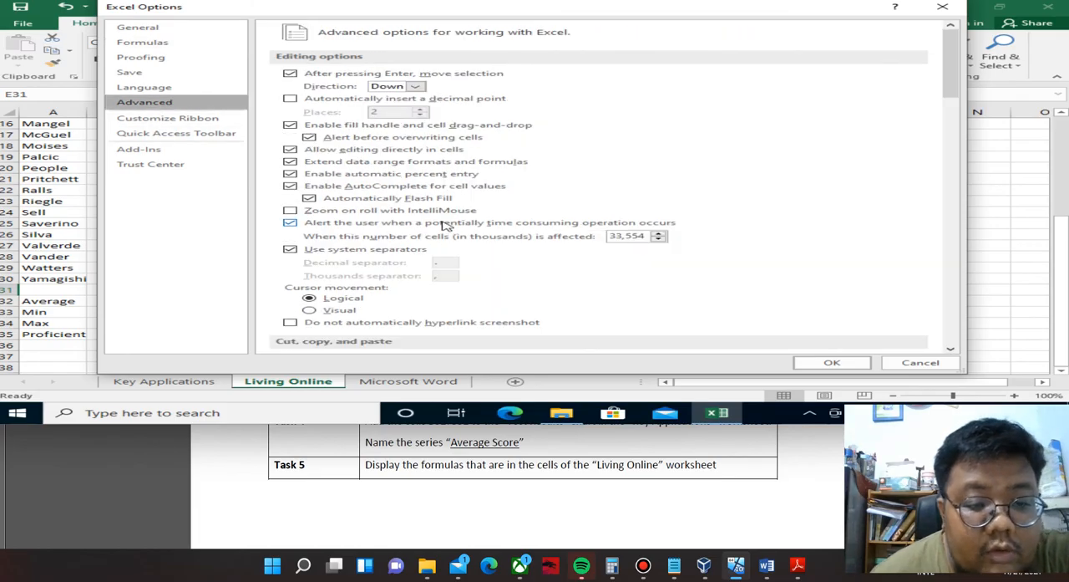
scroll(445, 223, "down", 10)
scroll(445, 223, "down", 3)
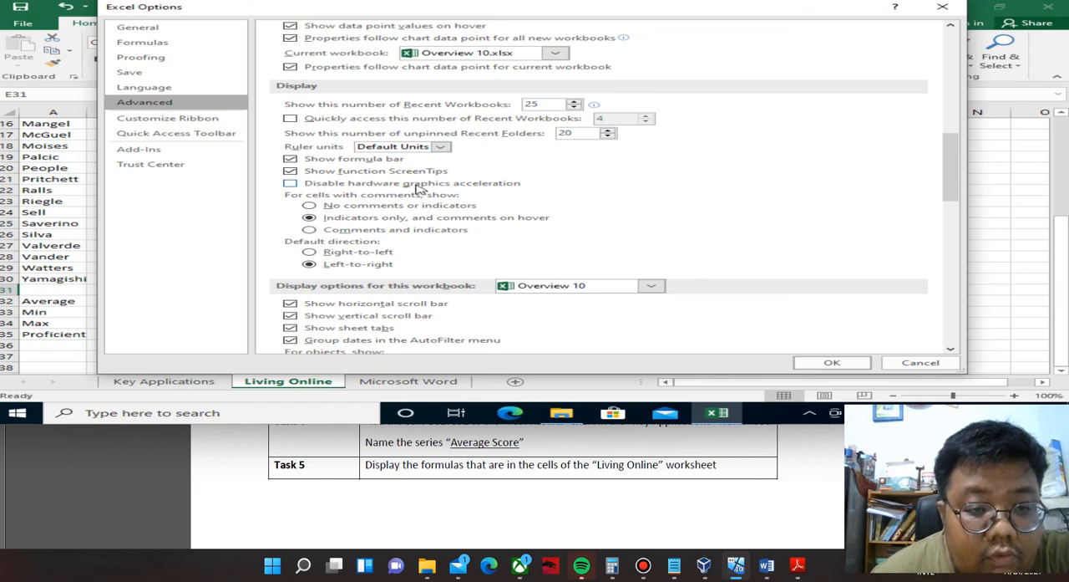
scroll(426, 183, "down", 4)
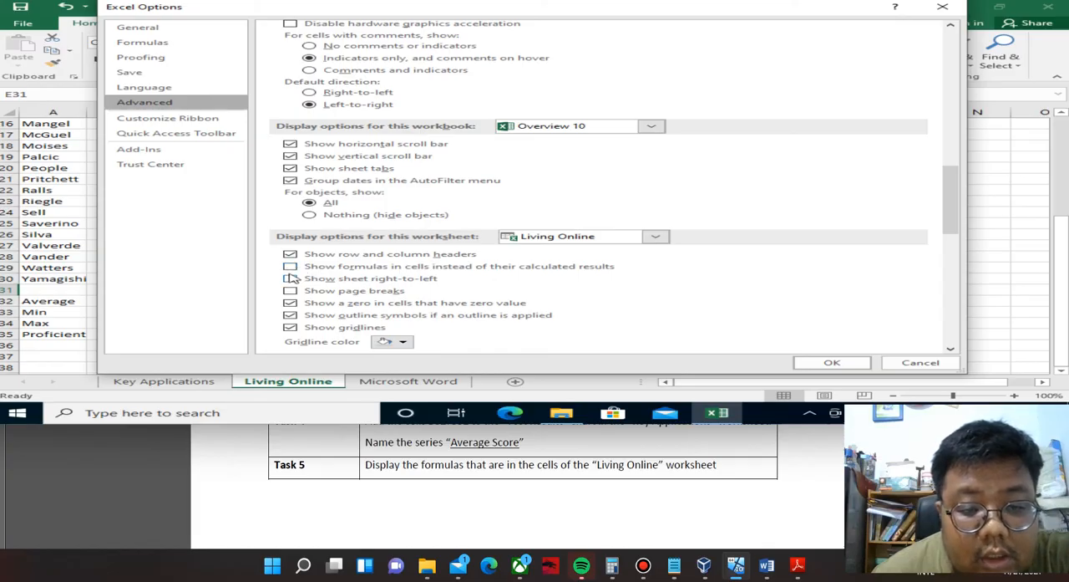
left_click(291, 267)
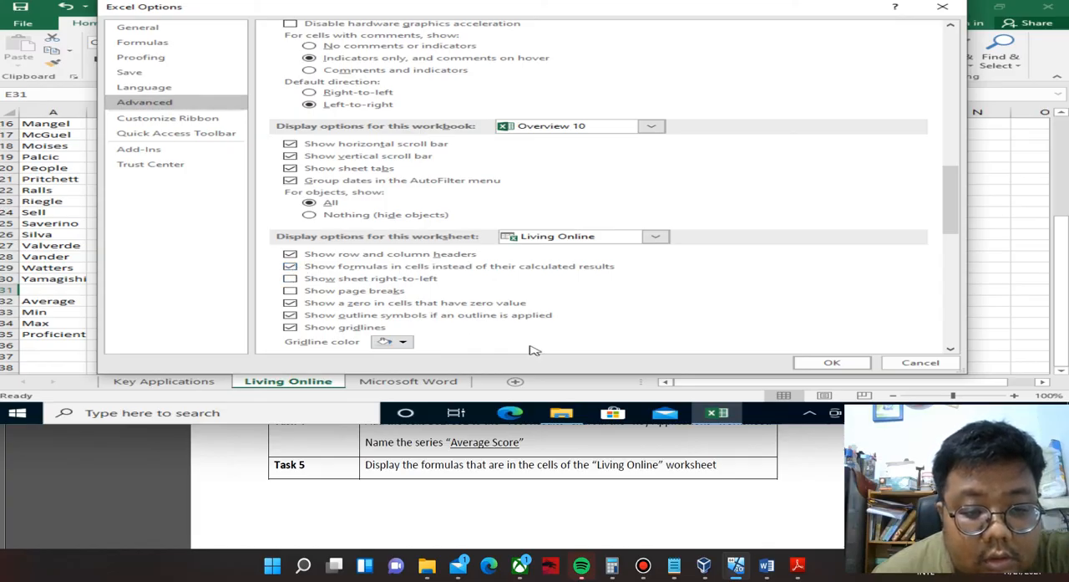
left_click(831, 362)
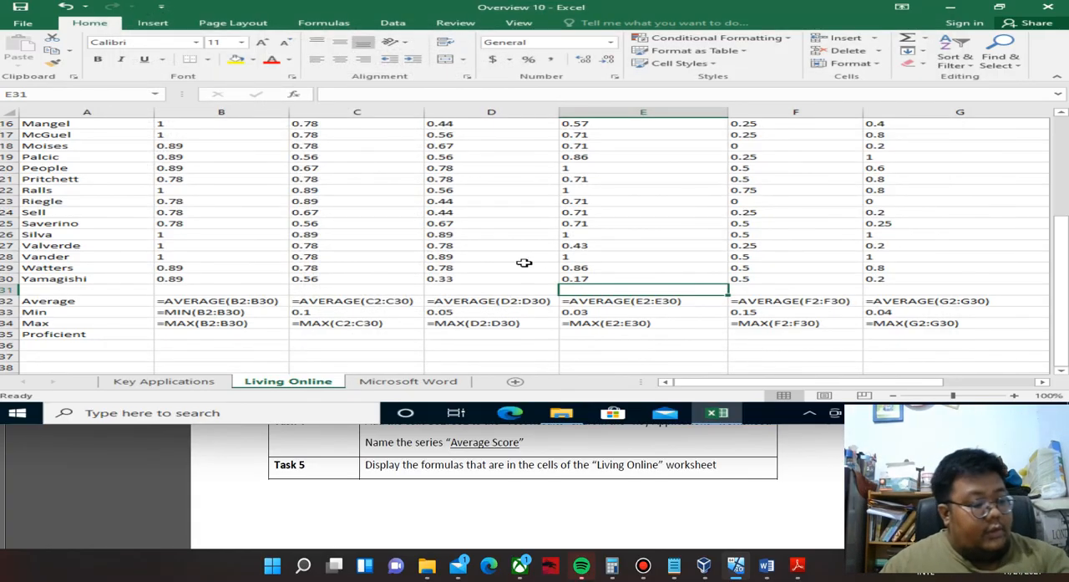
scroll(535, 269, "down", 1)
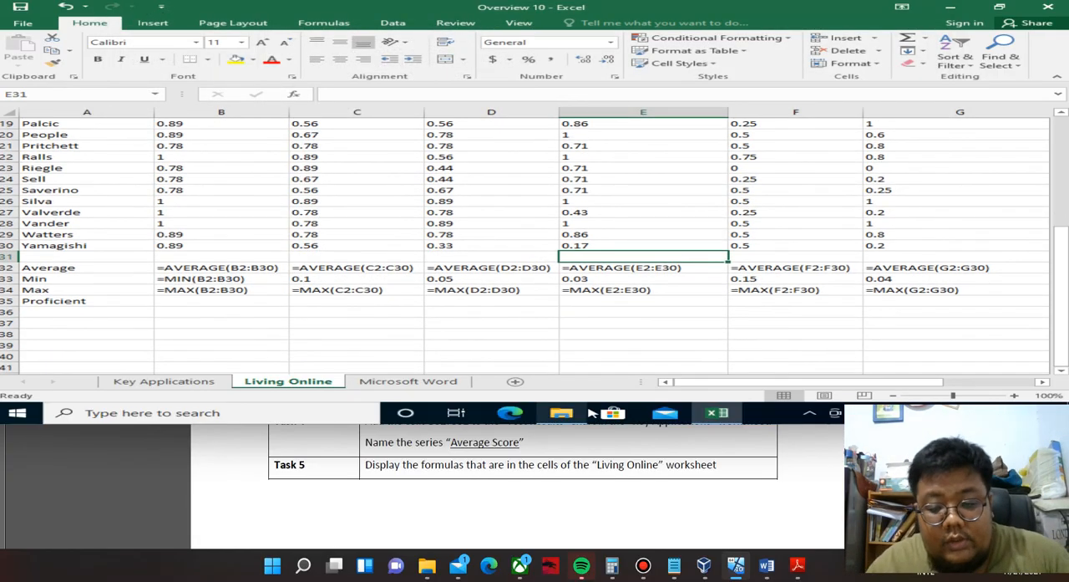
Review the Overview 9 and 10 task lists in the PDF and return to the Overview 10 workbook.
left_click(620, 506)
scroll(523, 318, "up", 3)
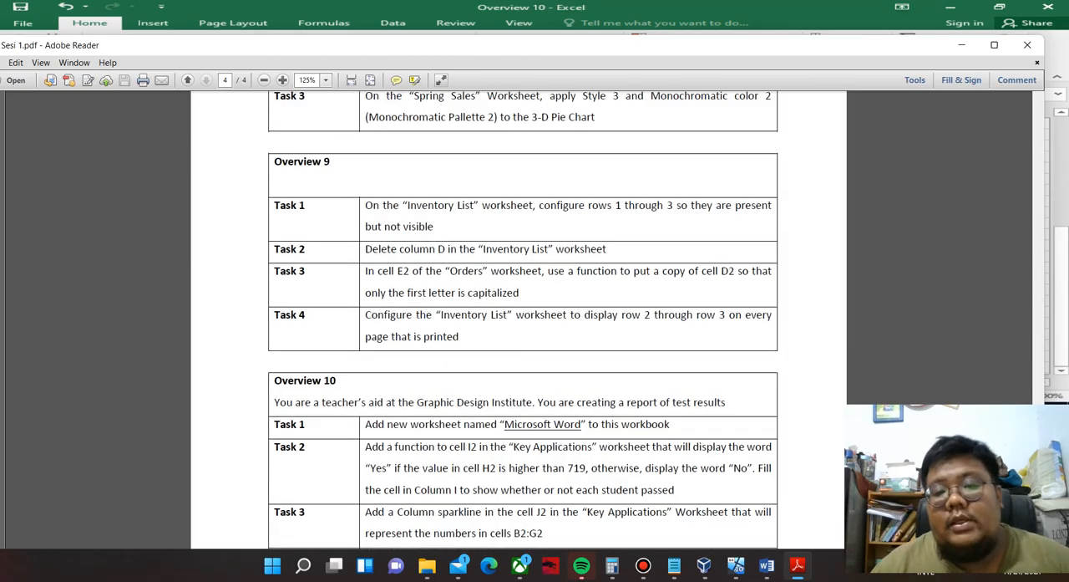
left_click(635, 22)
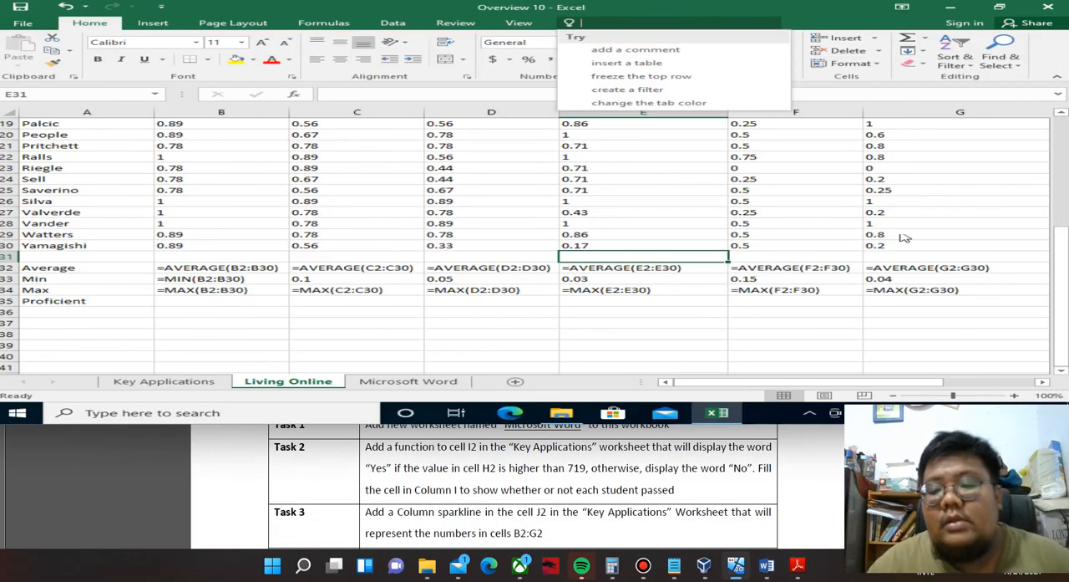
key("Escape")
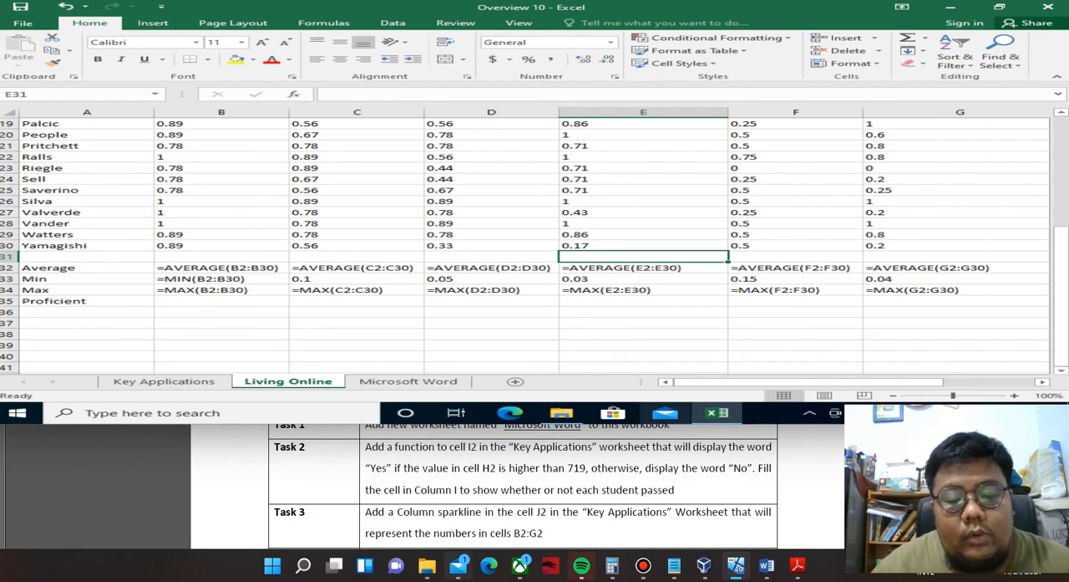
mouse_move(427, 565)
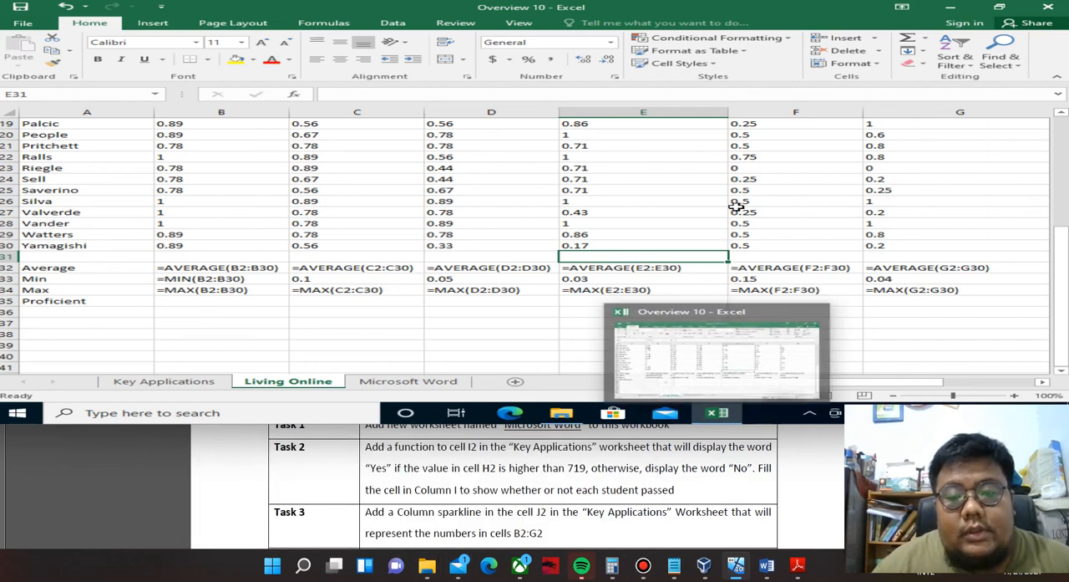